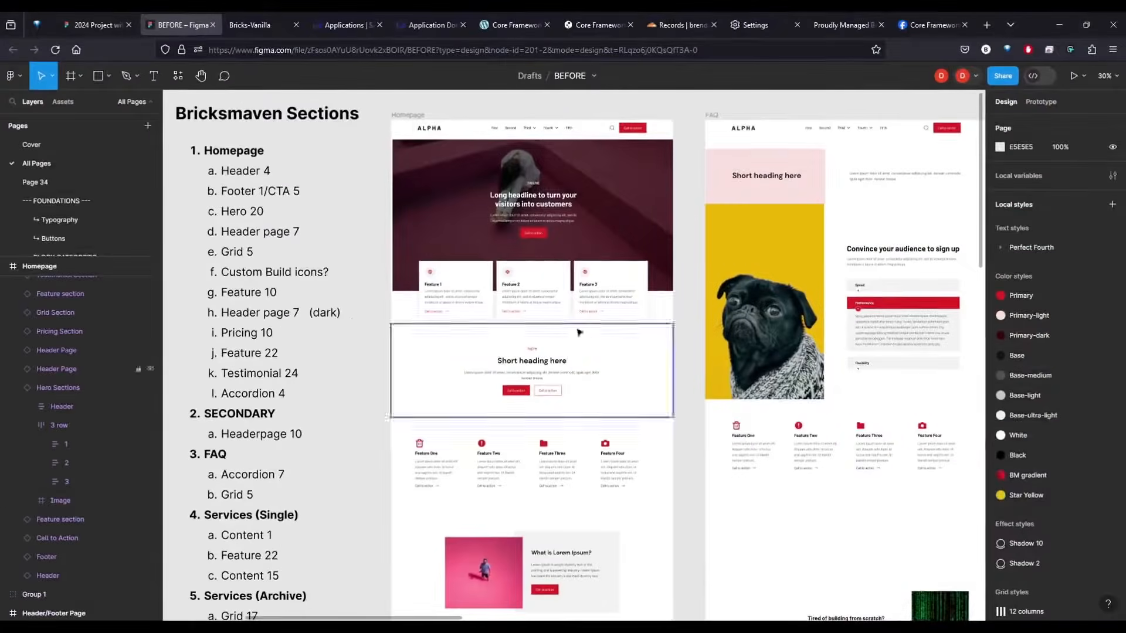
Look over the page layouts in the BEFORE design file and the restyled pages in the 2024 Project with CF file
scroll(690, 335, right, 6)
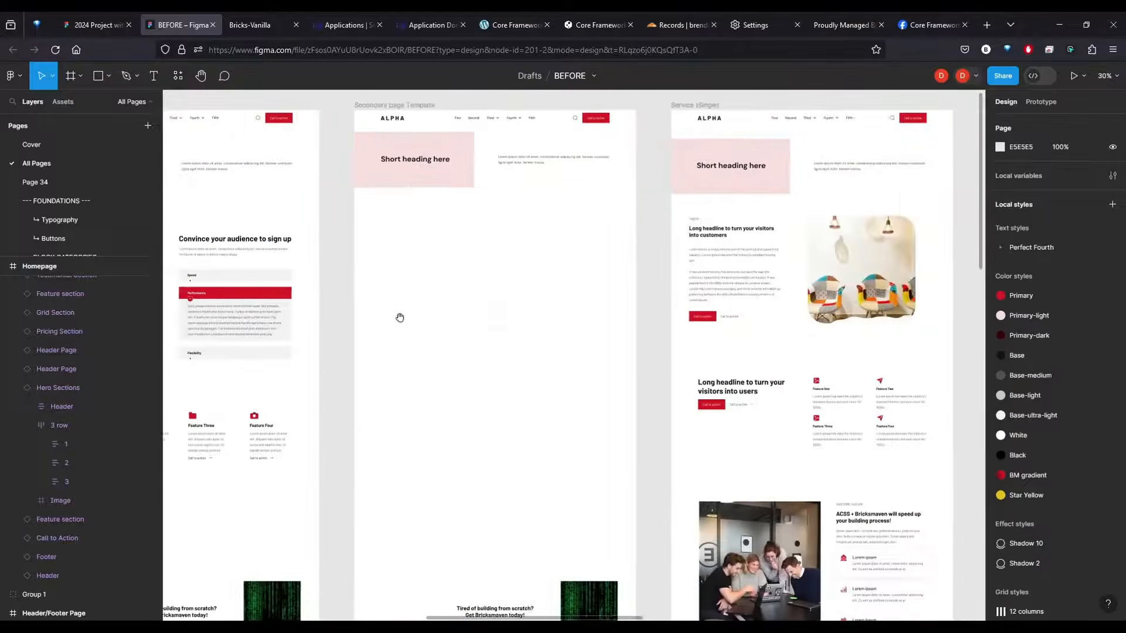
scroll(742, 327, left, 6)
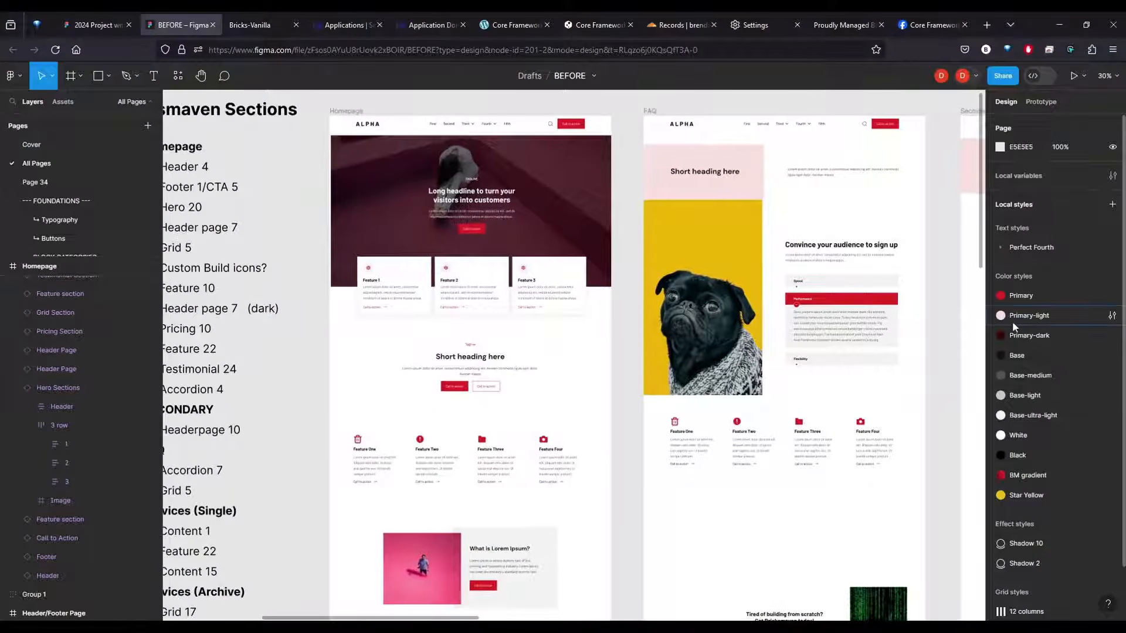
scroll(506, 316, left, 2)
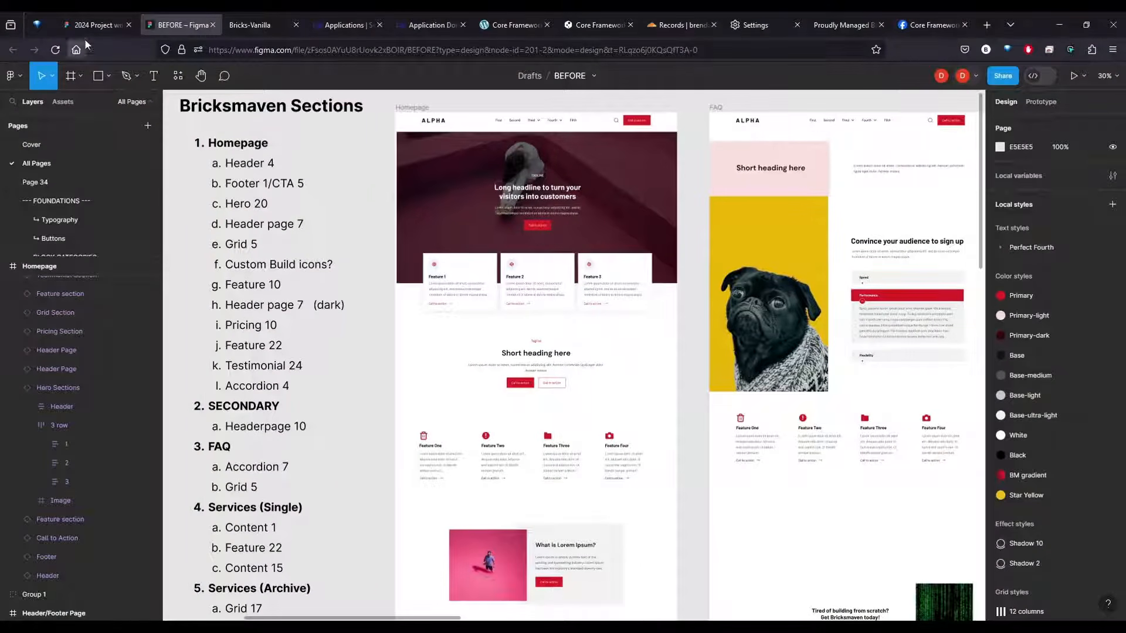
click(85, 24)
mouse_move(450, 312)
mouse_down()
mouse_move(447, 328)
mouse_move(456, 316)
mouse_up()
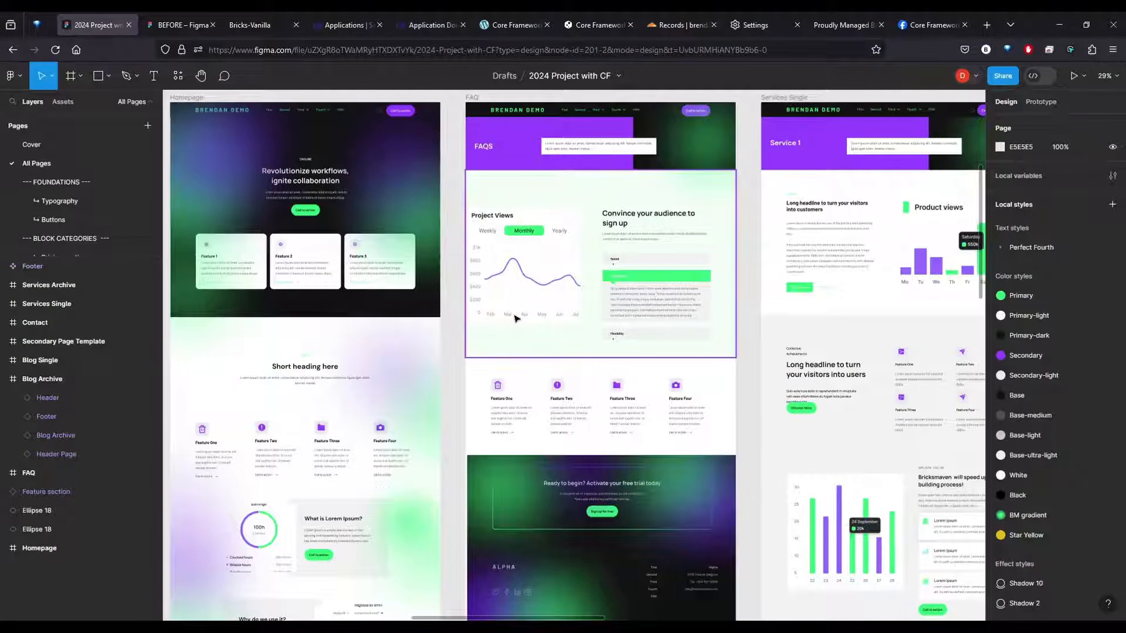
scroll(515, 319, down, 2)
scroll(516, 318, down, 1)
drag(696, 315, 349, 323)
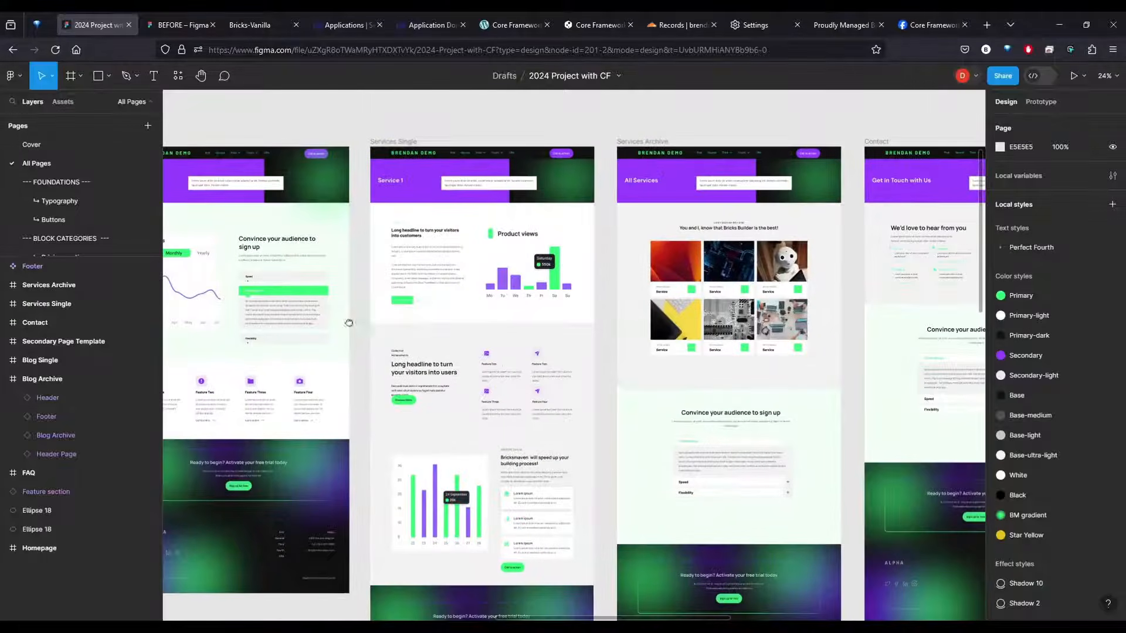
drag(781, 328, 745, 253)
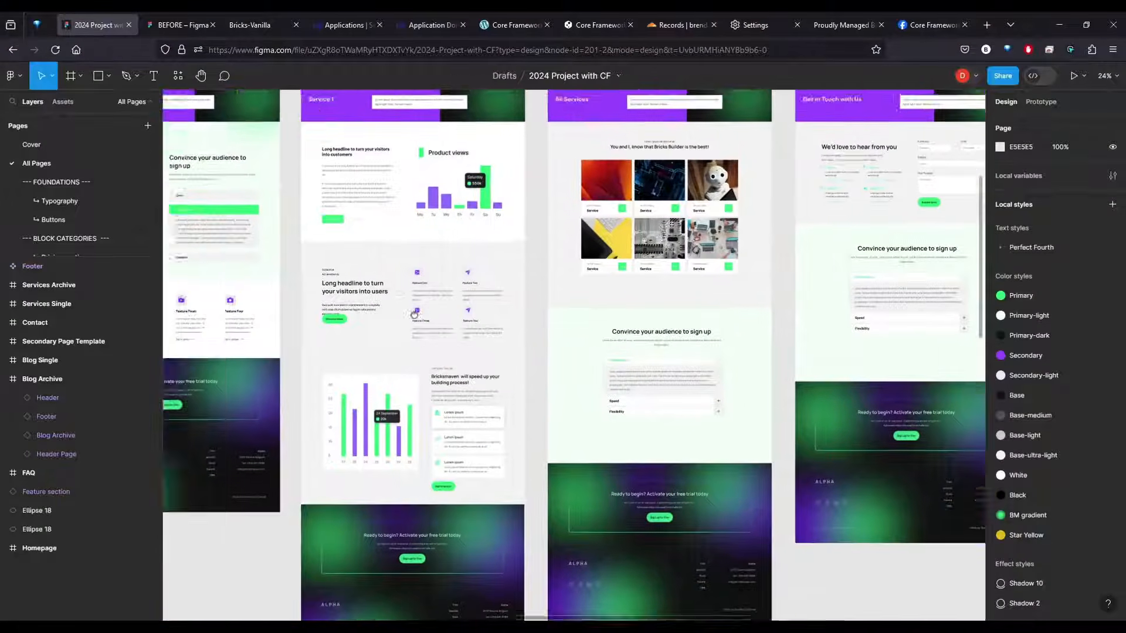
drag(414, 314, 788, 426)
drag(576, 381, 535, 314)
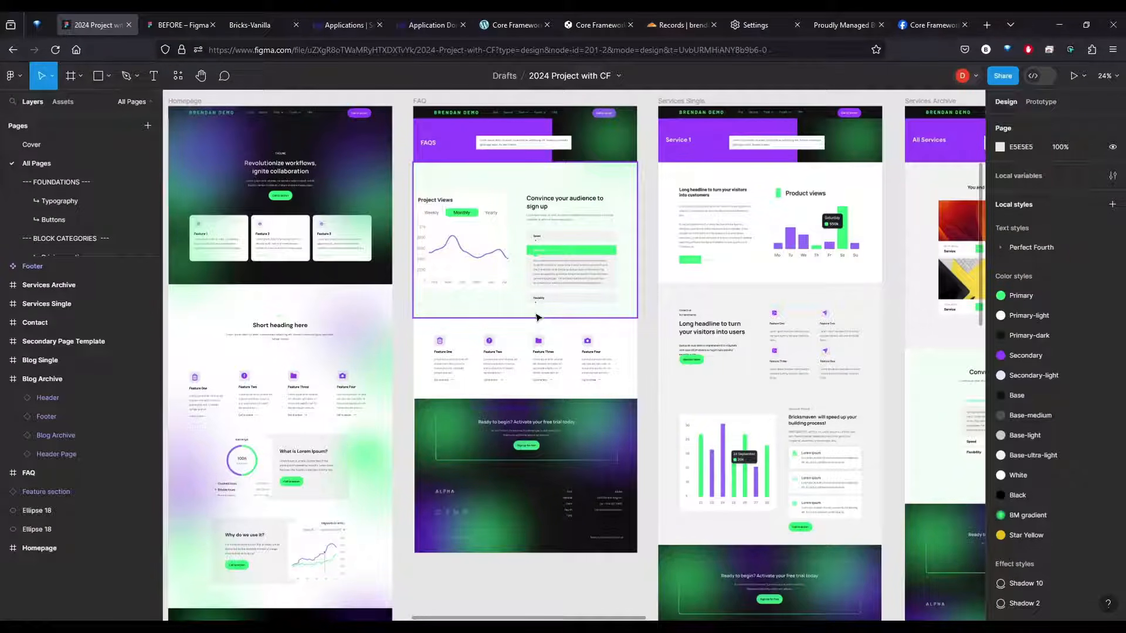
Switch to ServerAvatar and examine the Bricks-Vanilla application's entry and its application domains
click(326, 28)
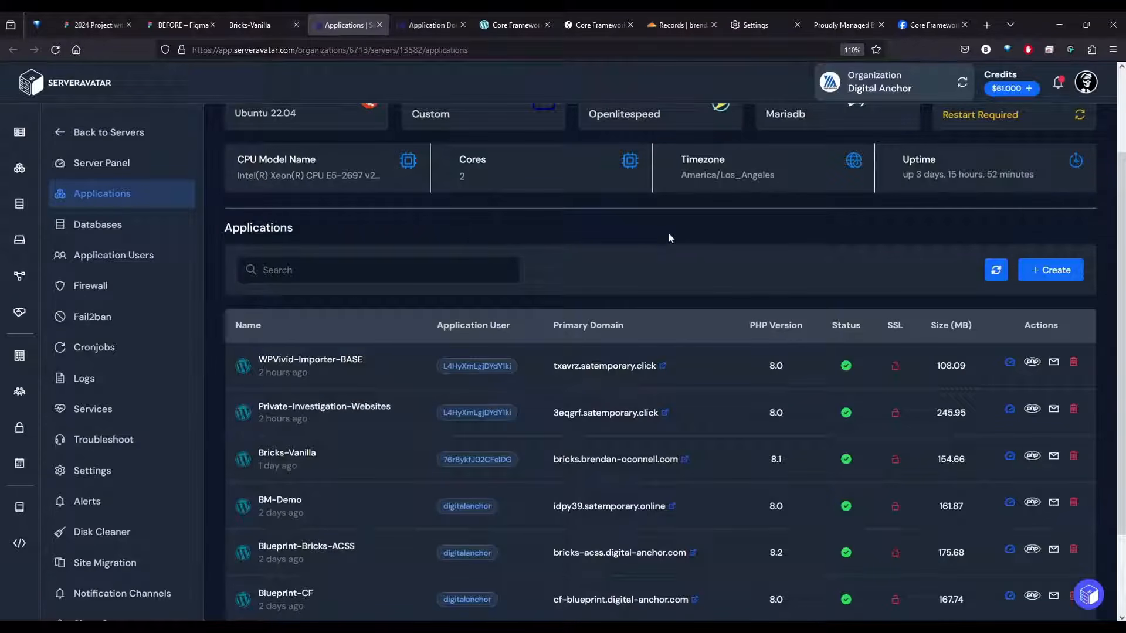
scroll(670, 234, up, 1)
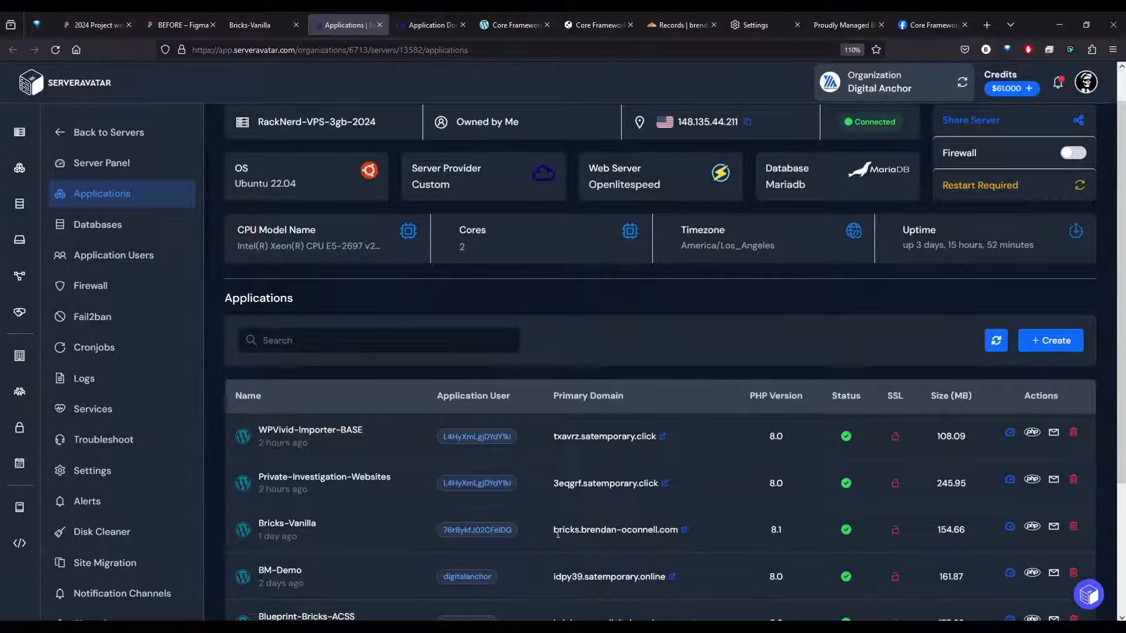
drag(554, 529, 578, 530)
click(414, 23)
drag(237, 555, 364, 555)
click(590, 447)
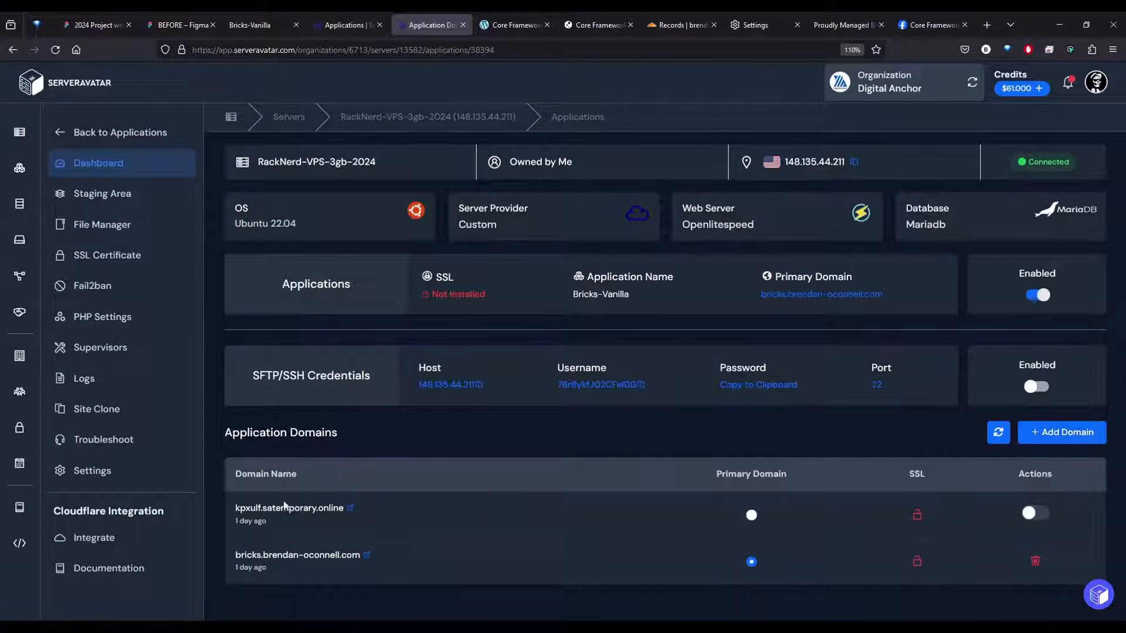
Set up a site clone of Bricks-Vanilla with RackNerd-VPS-3gb-2024 as destination server and BM-Demo-Video as the new application name
click(98, 410)
click(651, 484)
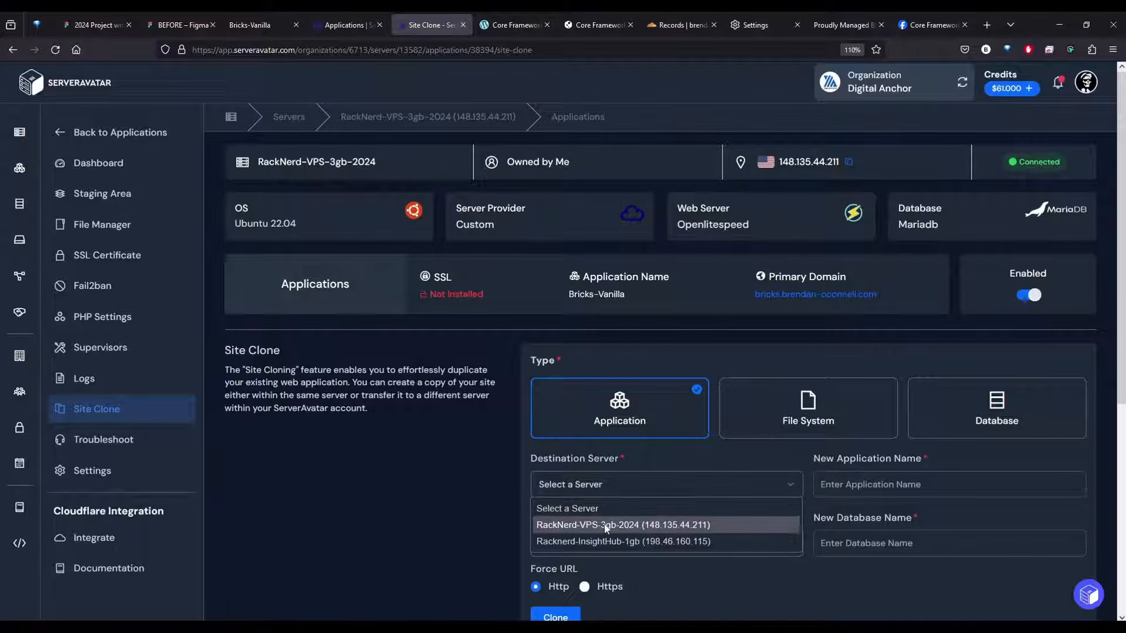
click(604, 526)
click(873, 483)
text(BM-Demo-Video)
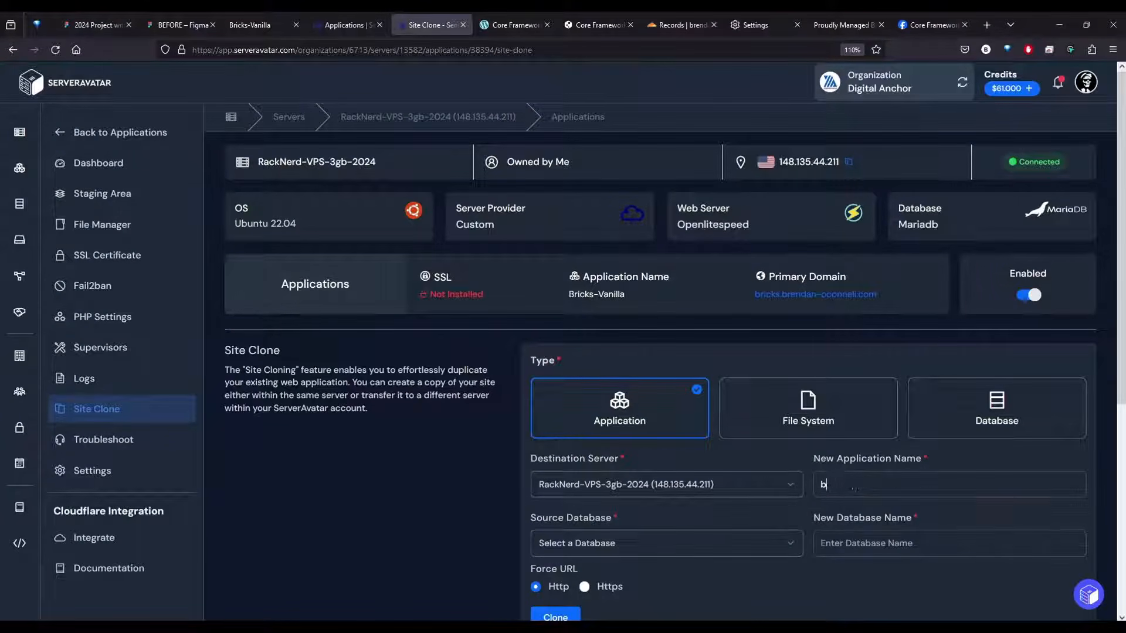
key(Down)
key(Return)
Choose db_bricks_vanilla as the source database, name the new database db_bm_demo_vid and start the clone
click(663, 543)
click(608, 456)
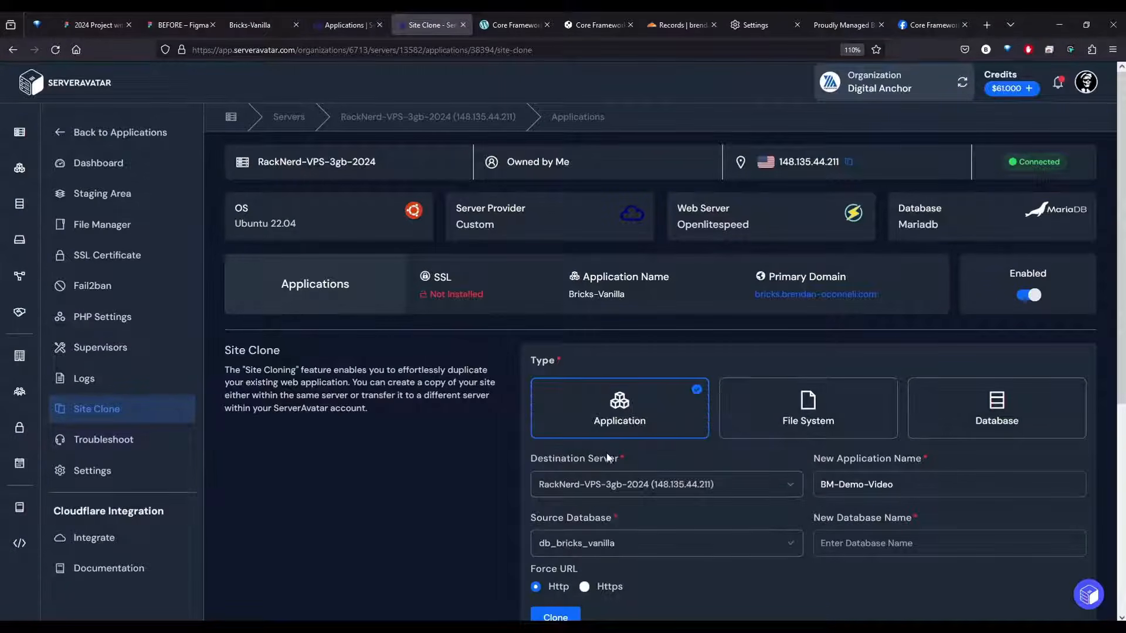
click(872, 548)
text(d)
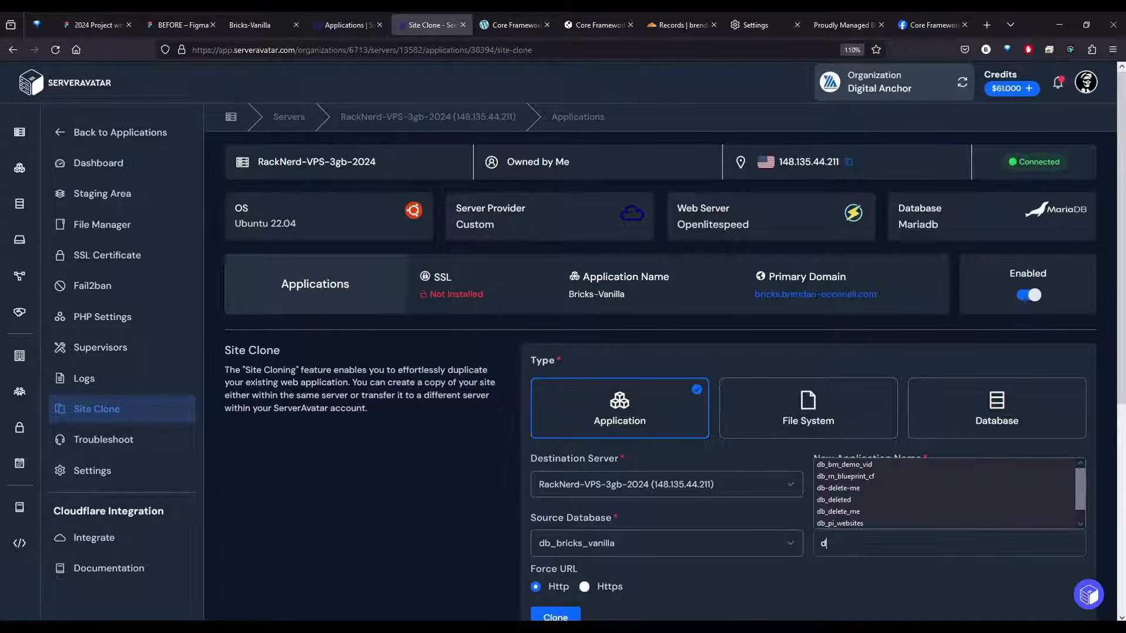
text(b_)
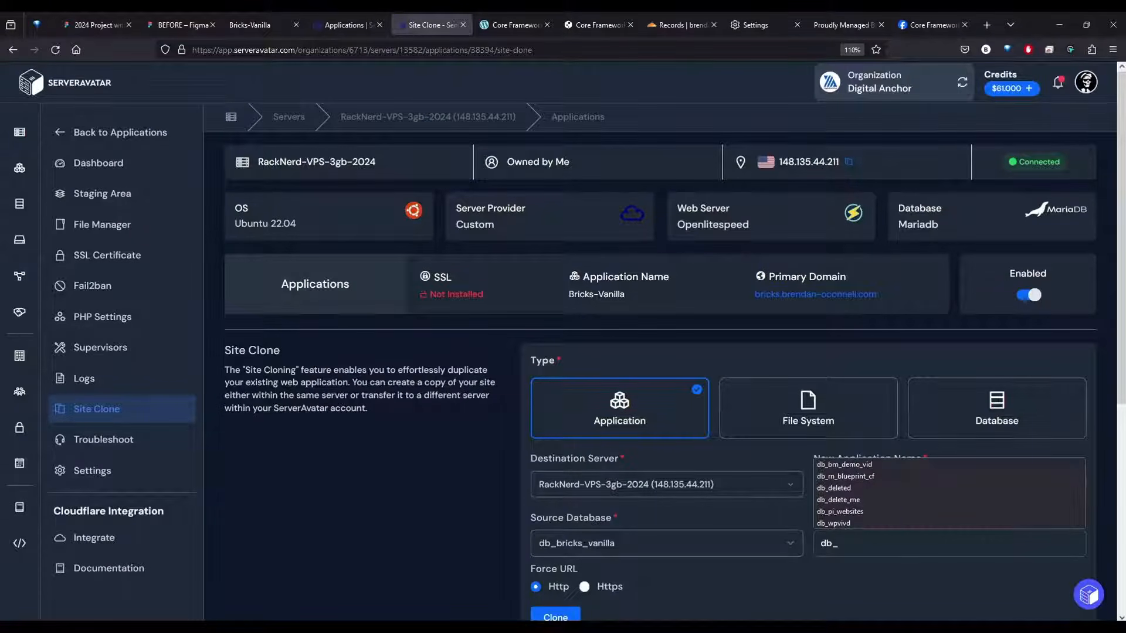
click(865, 466)
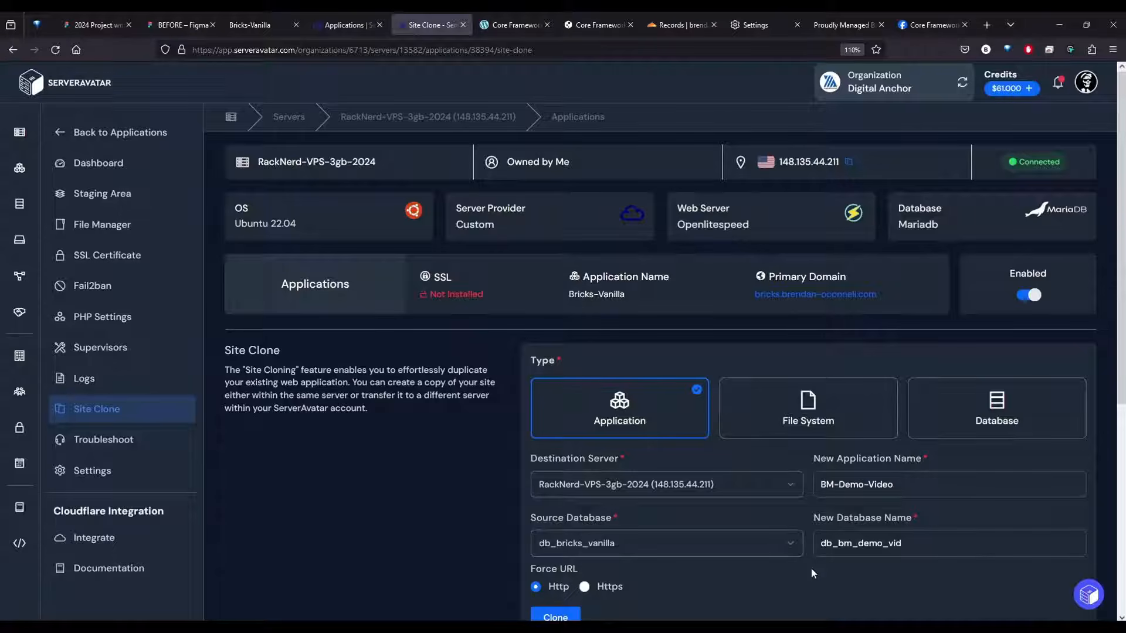
click(555, 616)
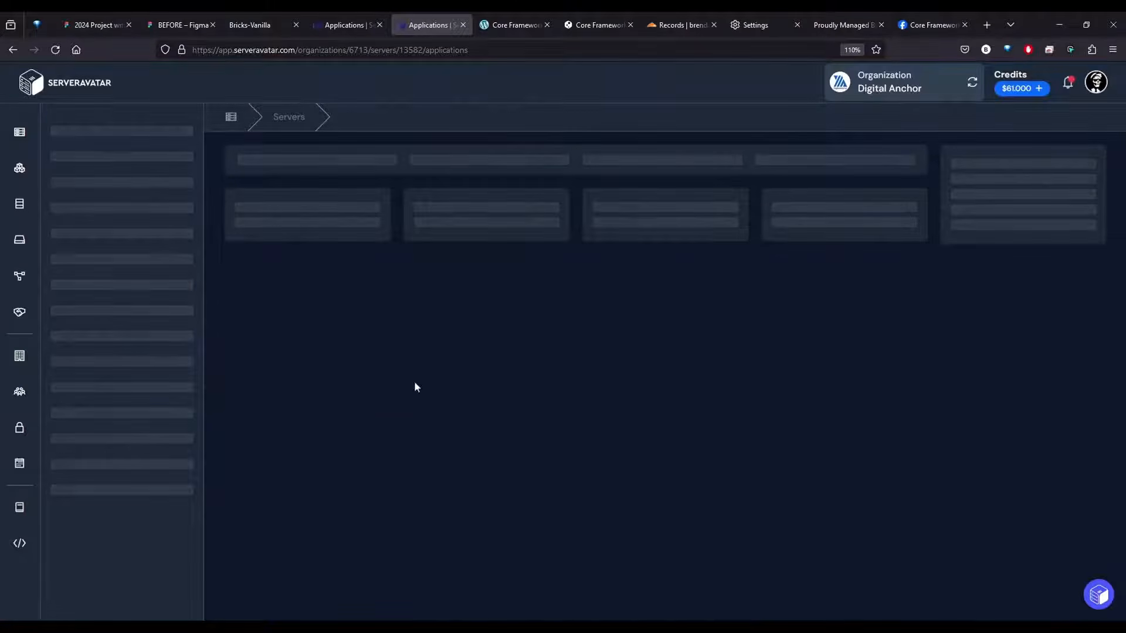
Open the BM-Demo-Video application and add the bricksmaven-demo subdomain of the site owner's domain to it
scroll(393, 437, down, 2)
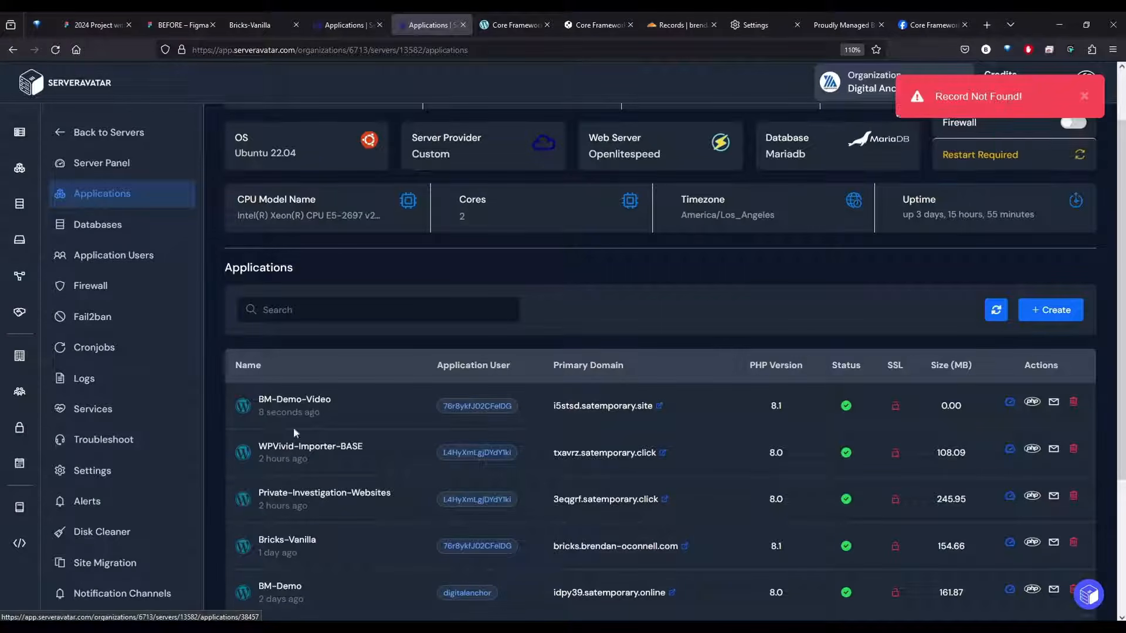
click(294, 402)
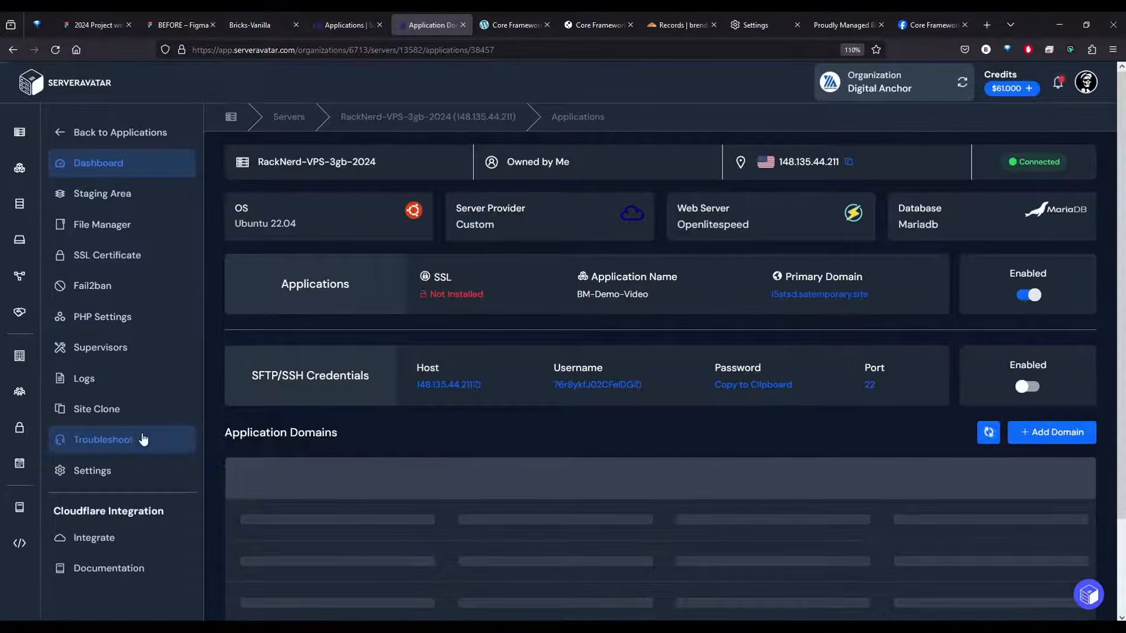
click(1050, 432)
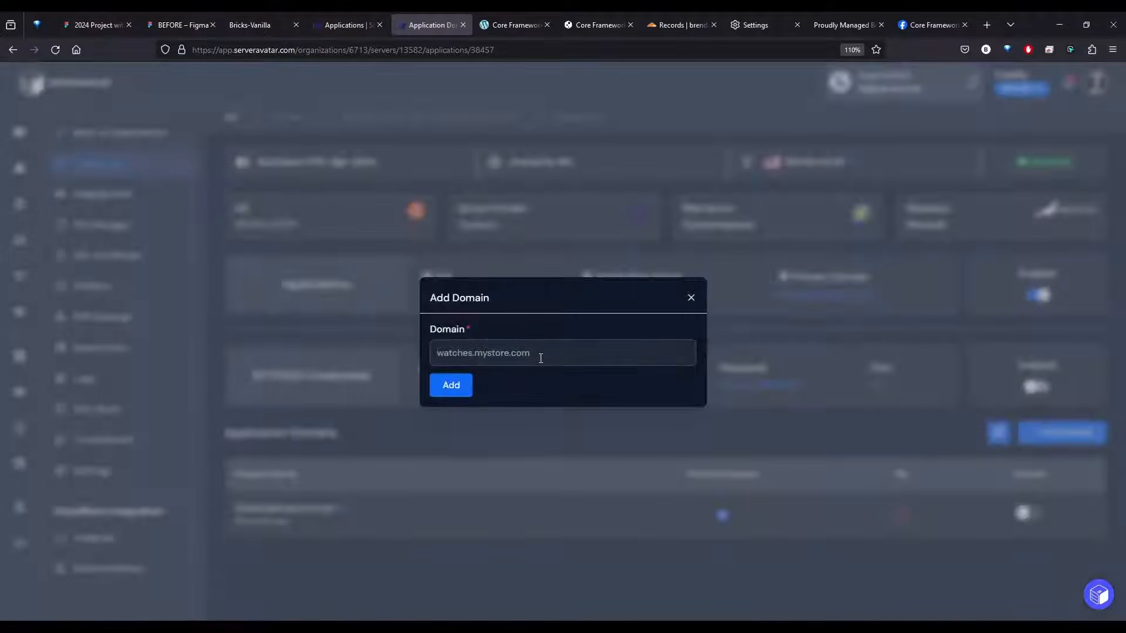
text(brick)
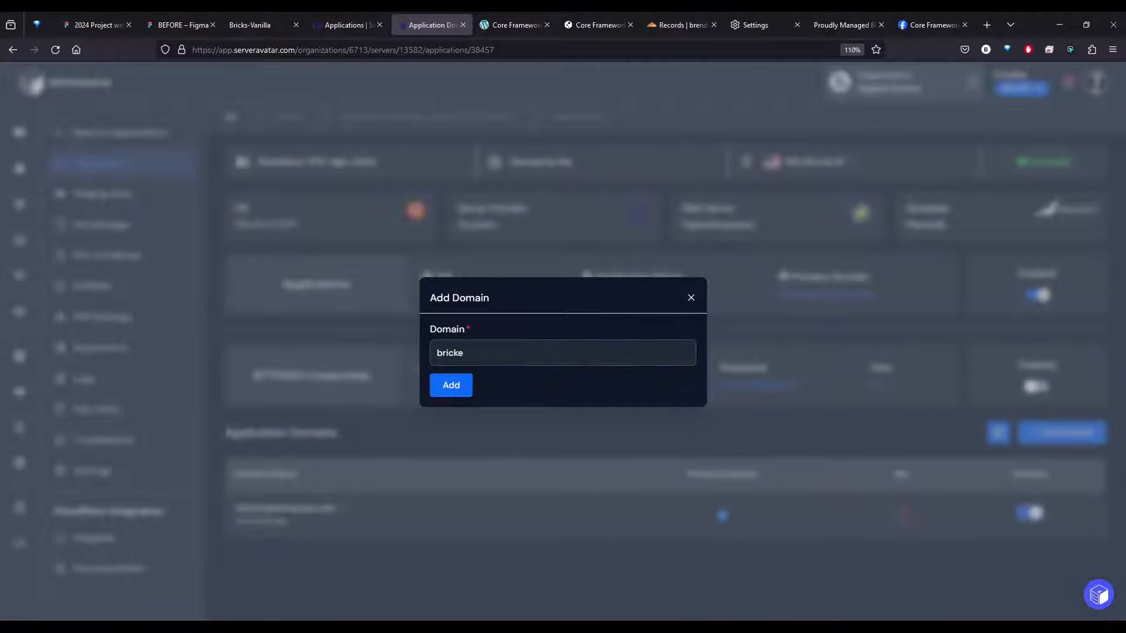
key(Down)
key(Return)
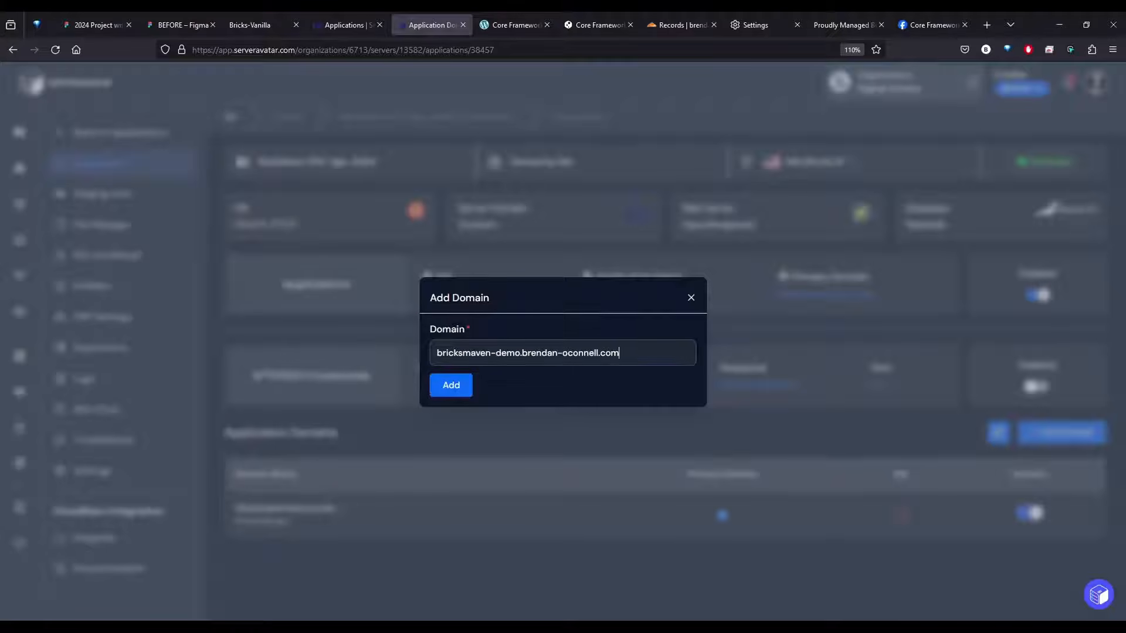
click(495, 354)
click(528, 355)
click(452, 387)
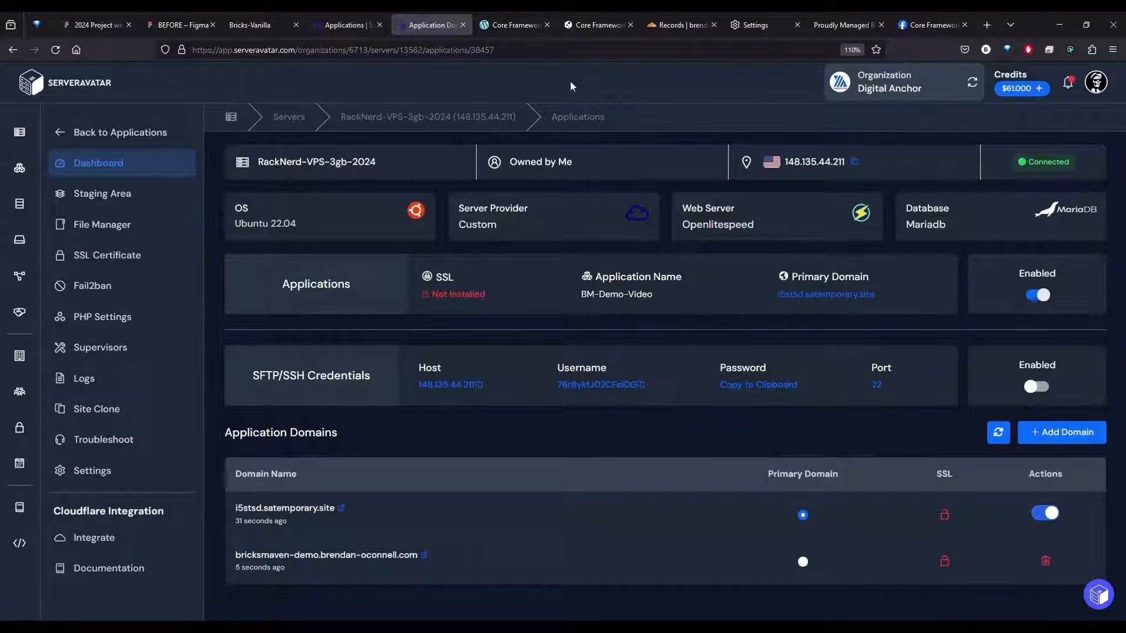
Check the Bricks-Vanilla front page, and close that page and the leftover ServerAvatar applications list
click(247, 29)
drag(210, 85, 359, 117)
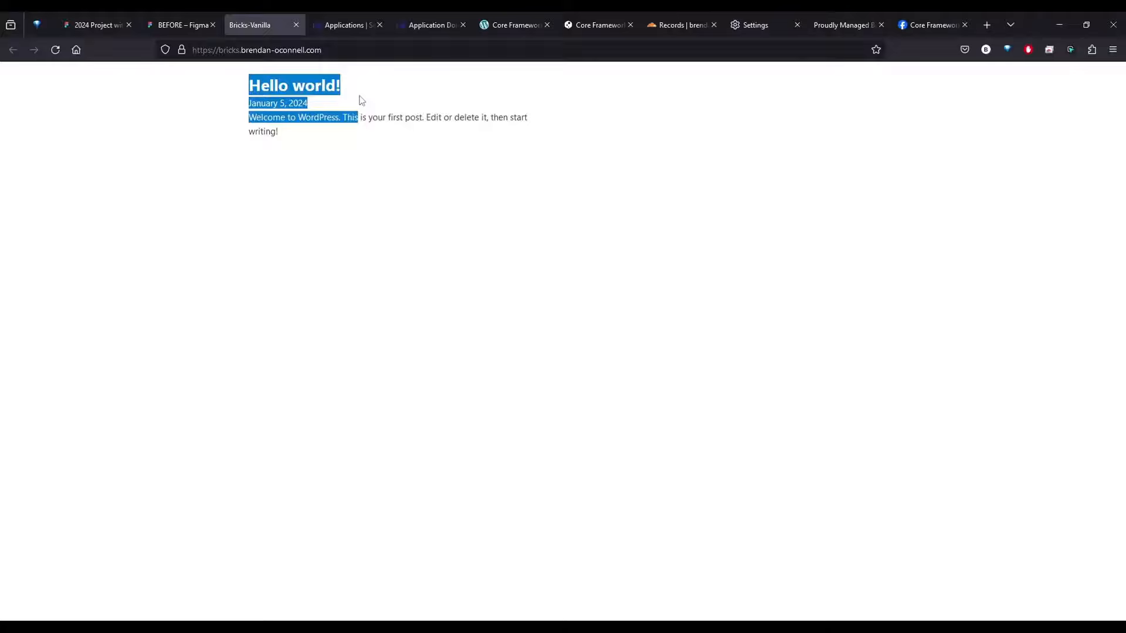
middle_click(265, 26)
middle_click(261, 27)
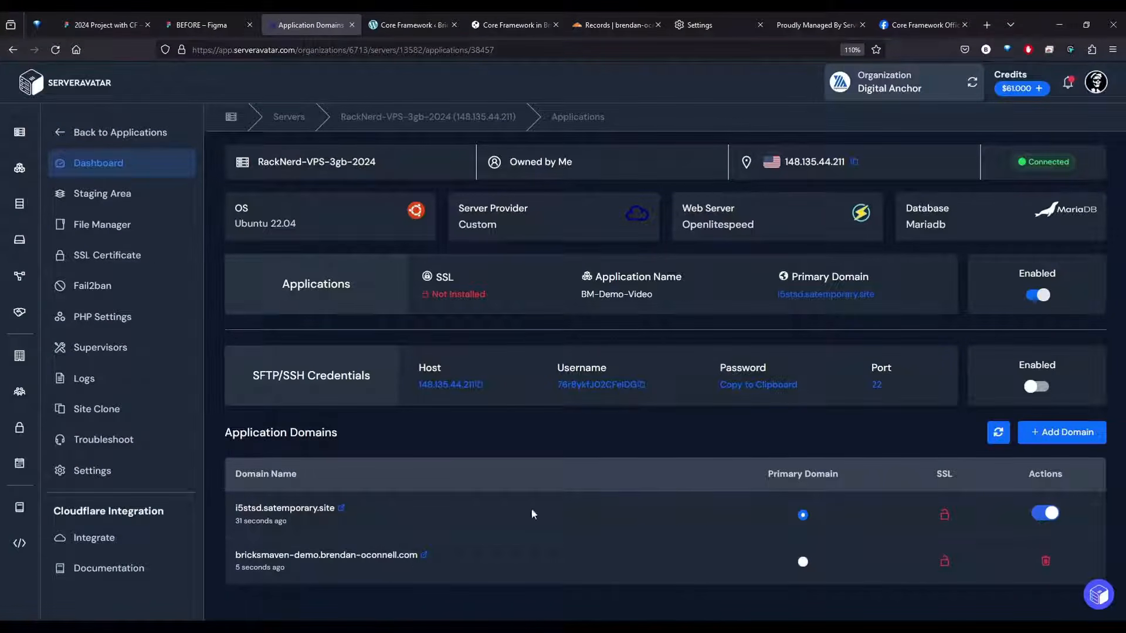
Switch to Cloudflare and examine the names and IP addresses of the wildcard, root and bricks A records
click(610, 27)
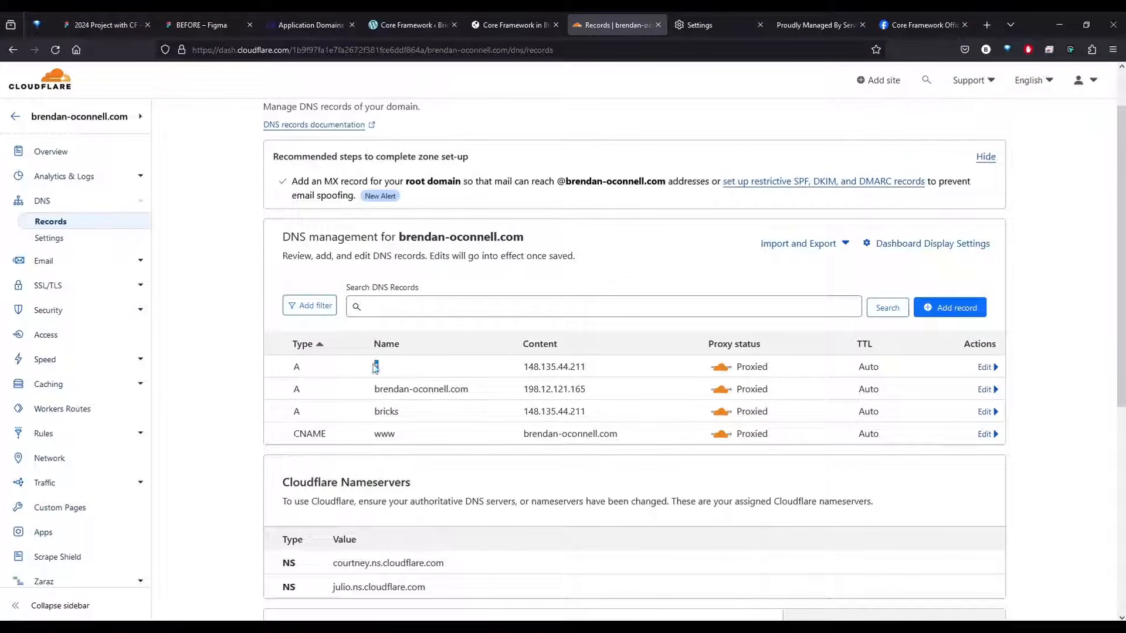
double_click(387, 411)
drag(523, 411, 624, 417)
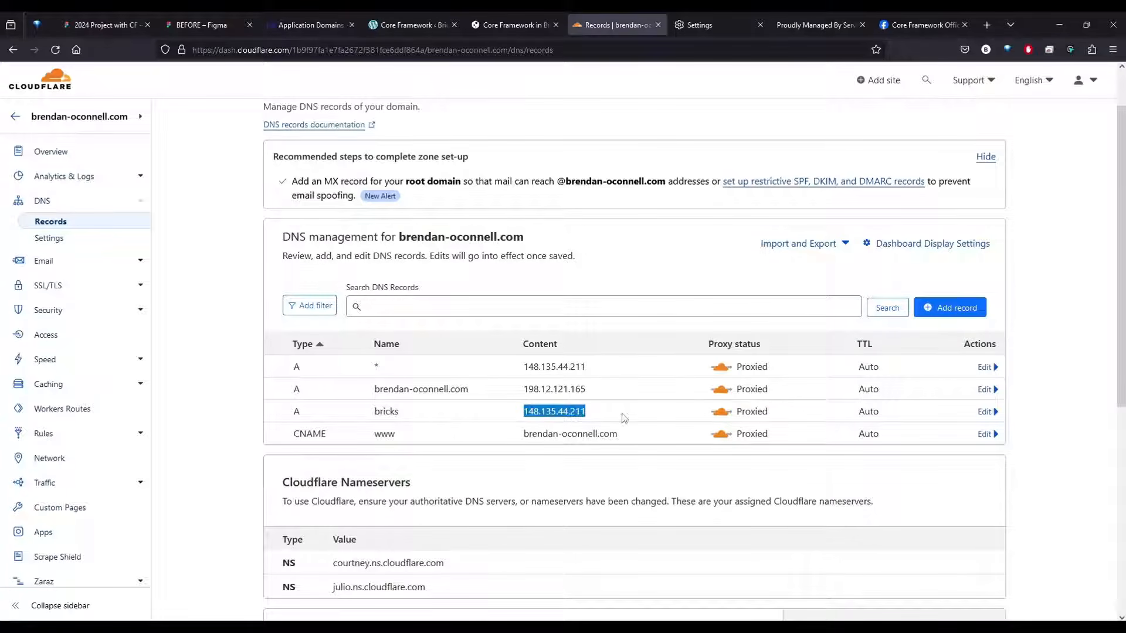
click(625, 418)
drag(502, 389, 628, 394)
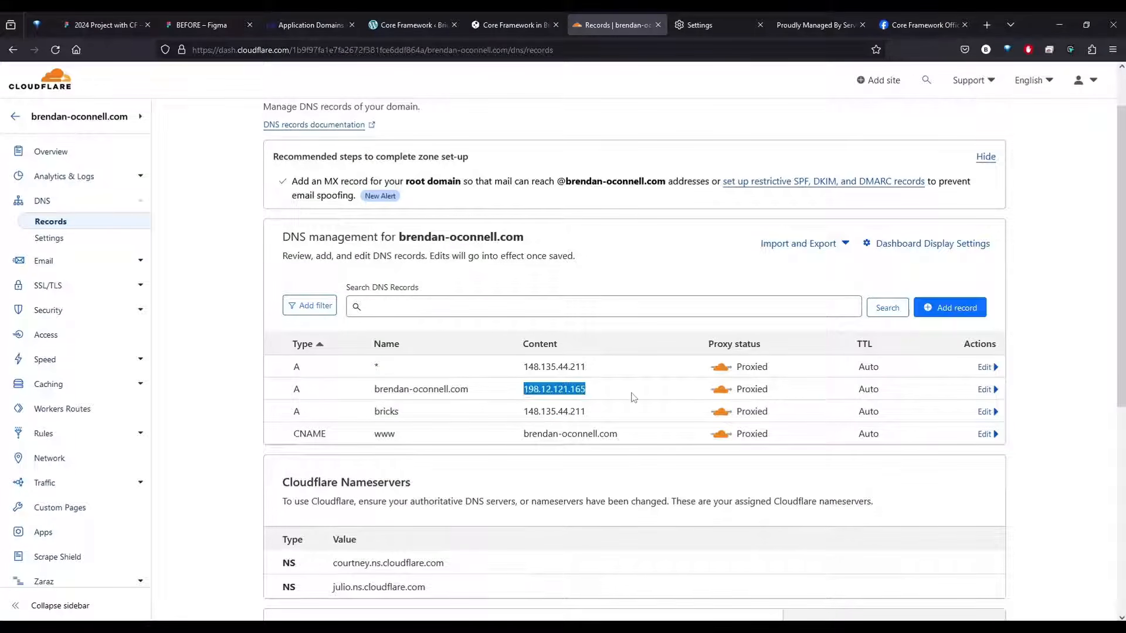
click(632, 325)
double_click(377, 367)
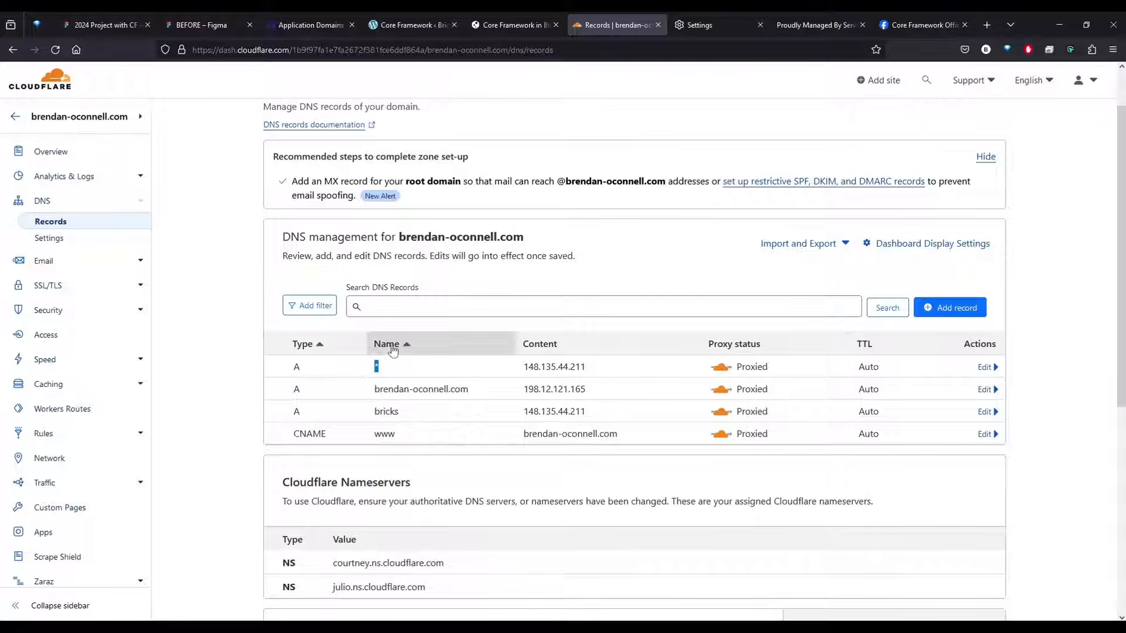
click(403, 320)
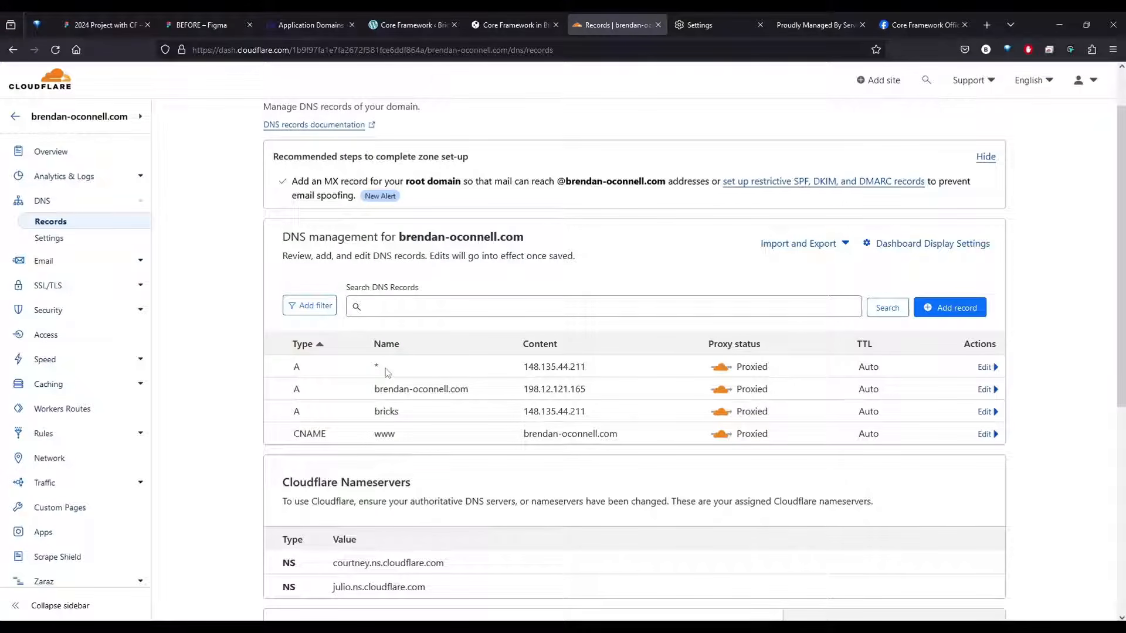
drag(521, 367, 607, 370)
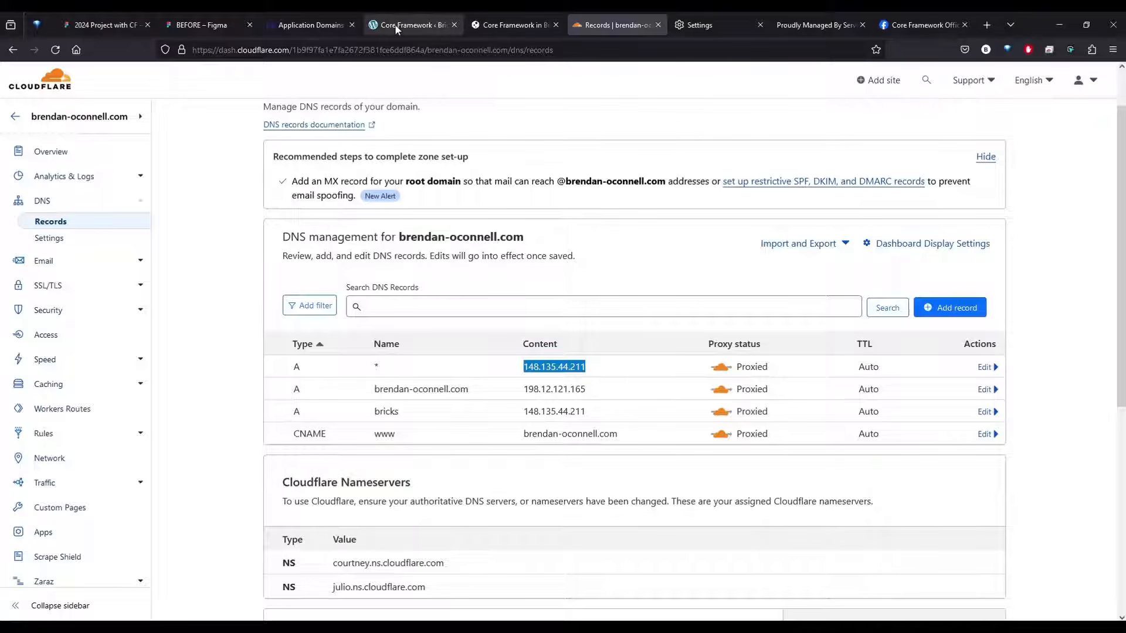
Switch to ServerAvatar, open the bricksmaven-demo site and try to reach its WordPress admin
click(324, 26)
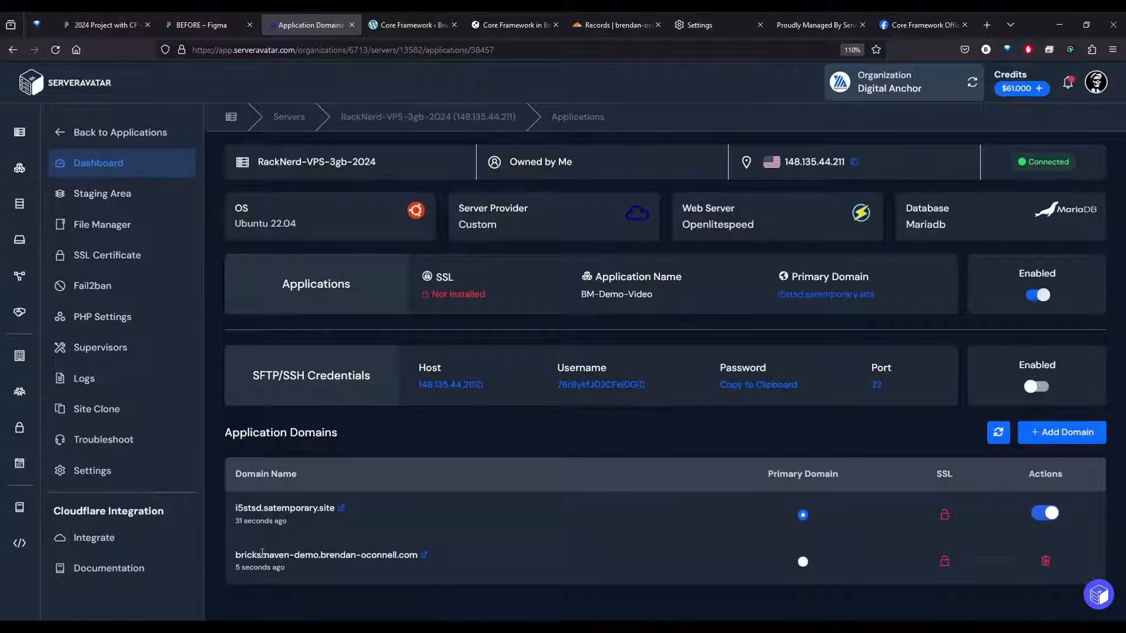
click(424, 556)
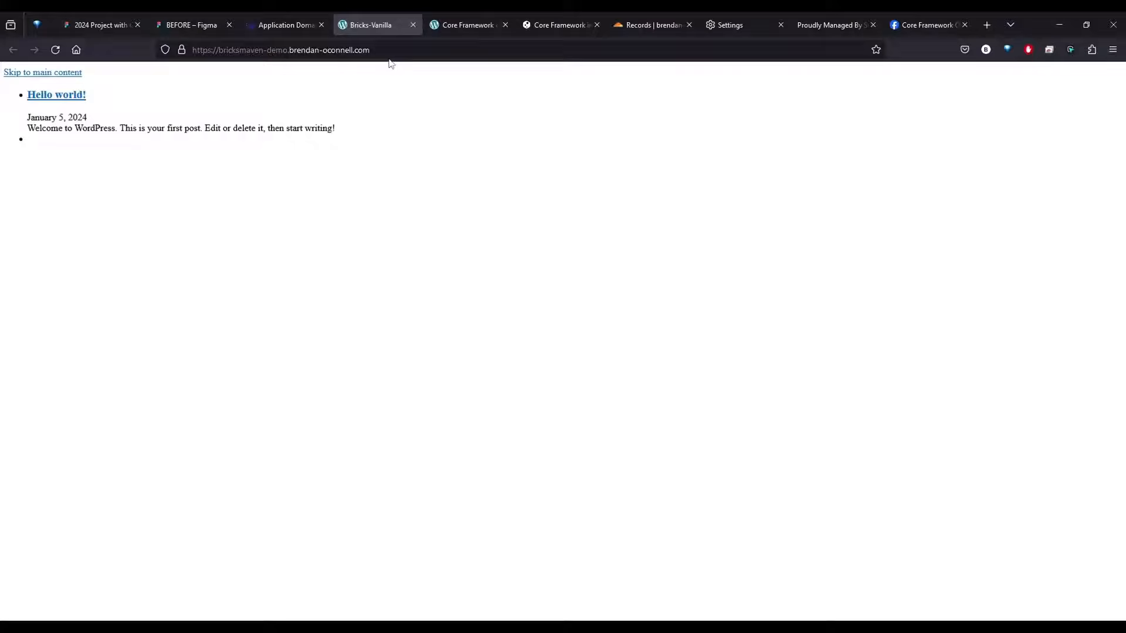
click(422, 50)
click(571, 49)
text(-wp)
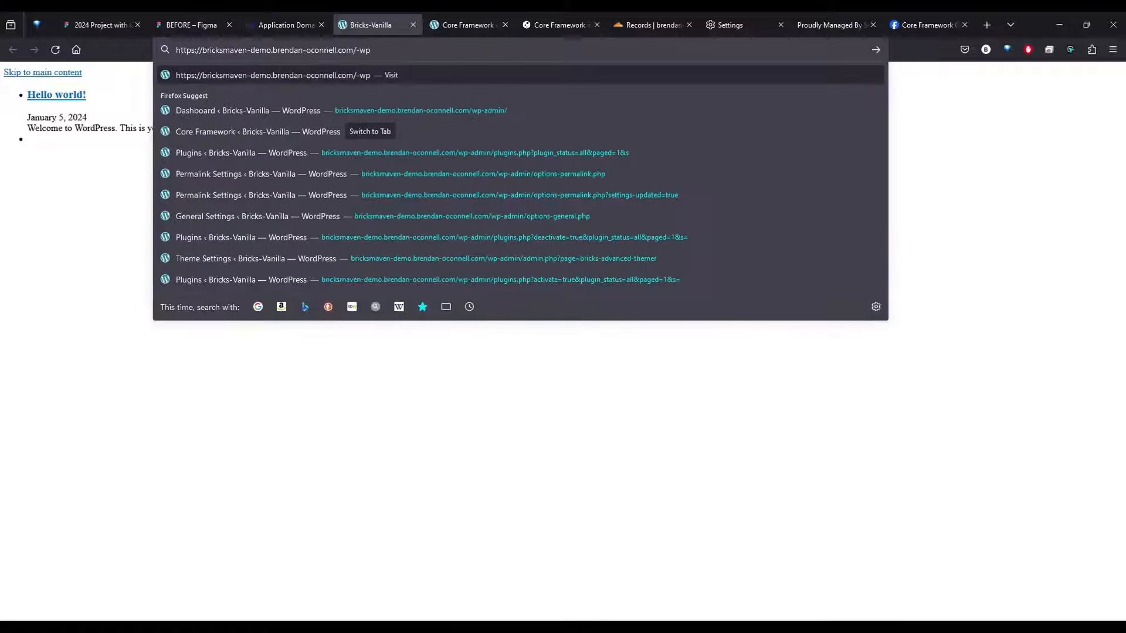
key(BackSpace)
key(BackSpace)
key(BackSpace)
text(wp)
key(Return)
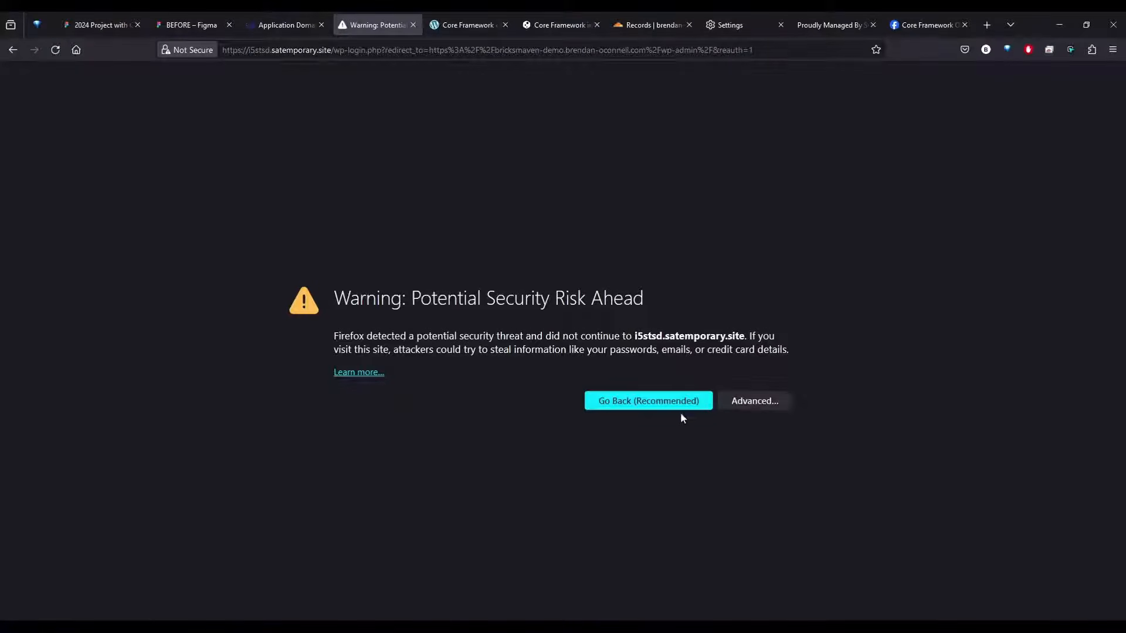
click(753, 402)
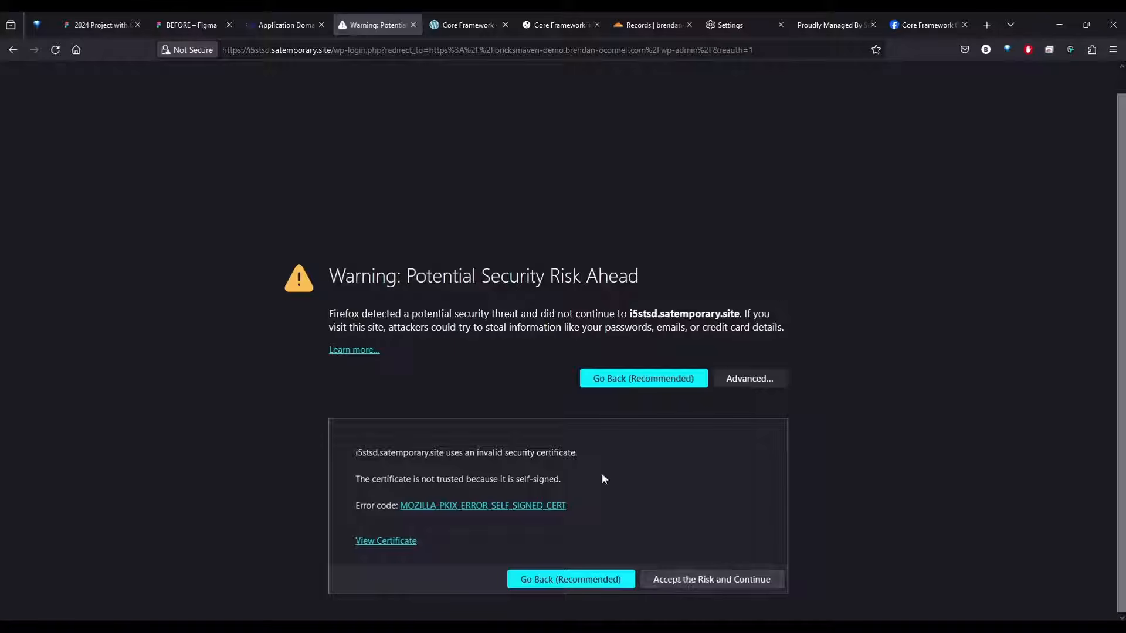
Make the bricksmaven-demo subdomain the primary domain, changing the URLs in the WordPress database, and close the old security warning page
click(291, 17)
click(803, 562)
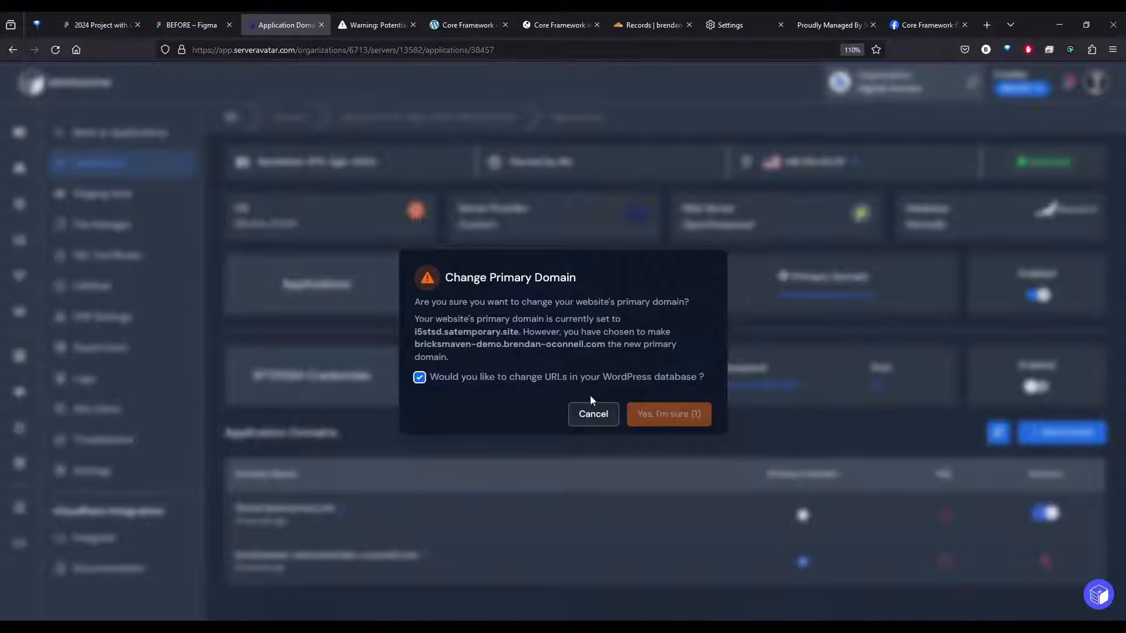
click(669, 414)
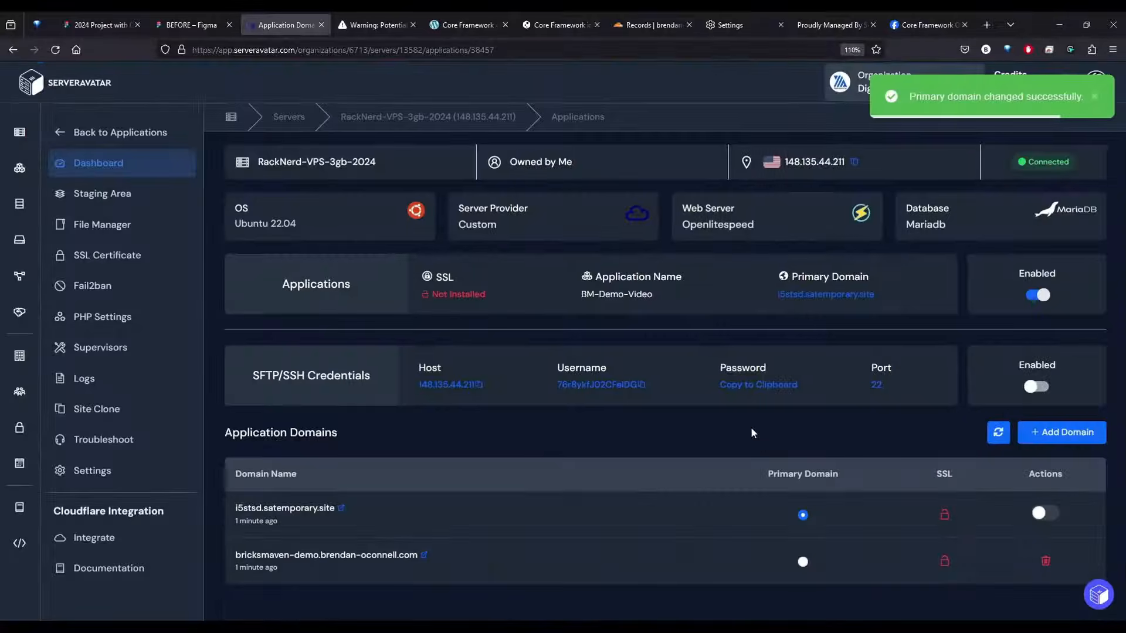
click(349, 24)
click(412, 25)
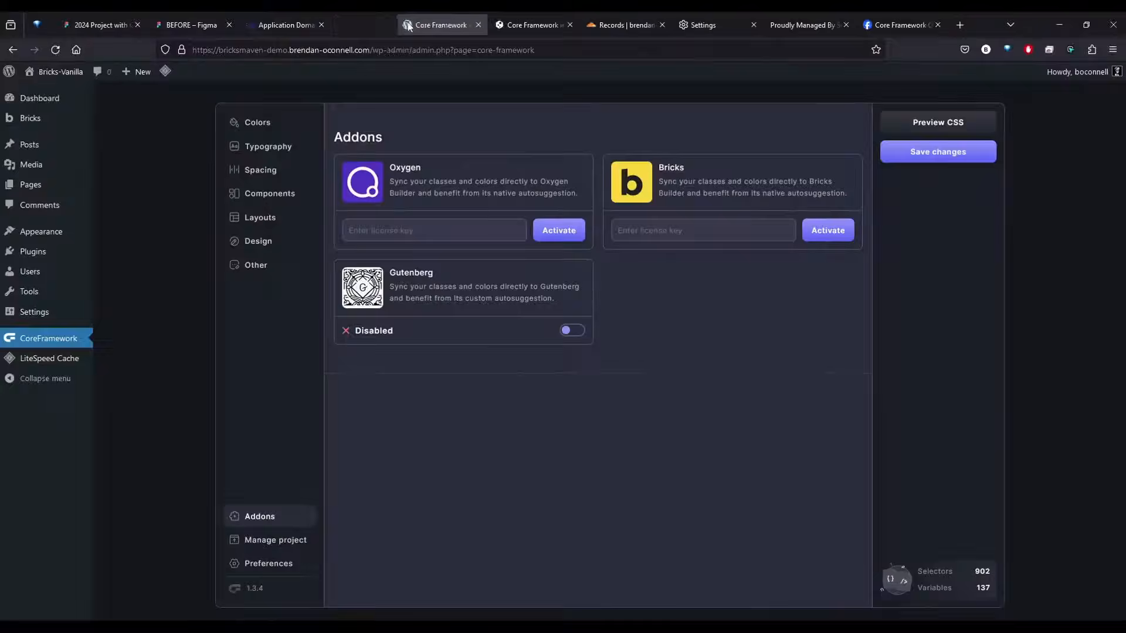
click(314, 29)
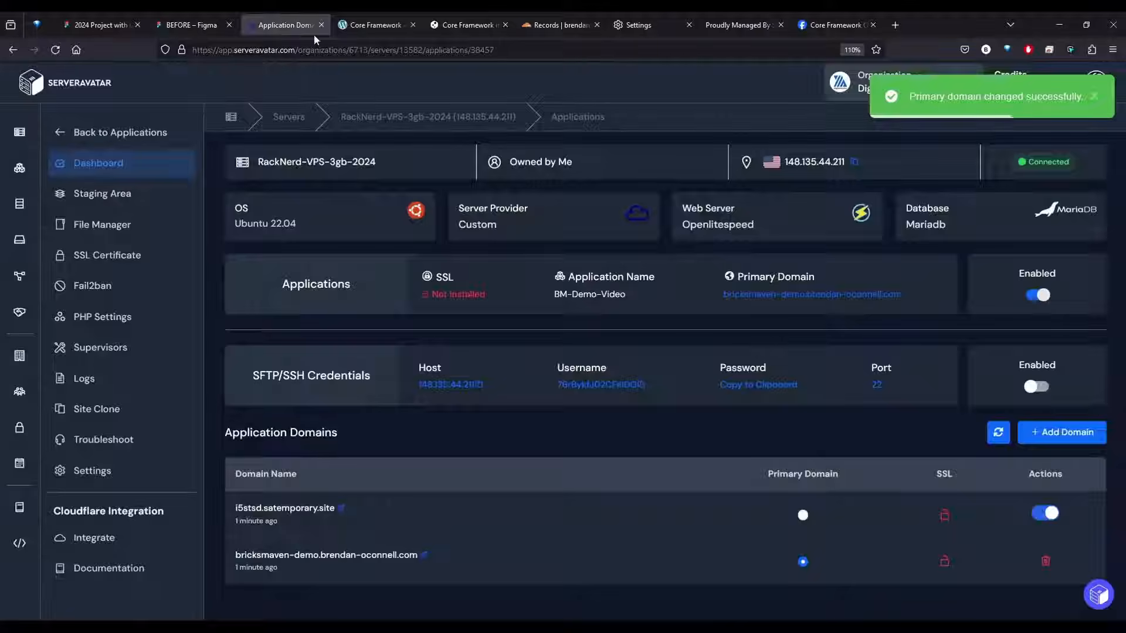
Open the application's primary domain site and go to its wp-admin address
middle_click(862, 295)
click(367, 25)
click(416, 51)
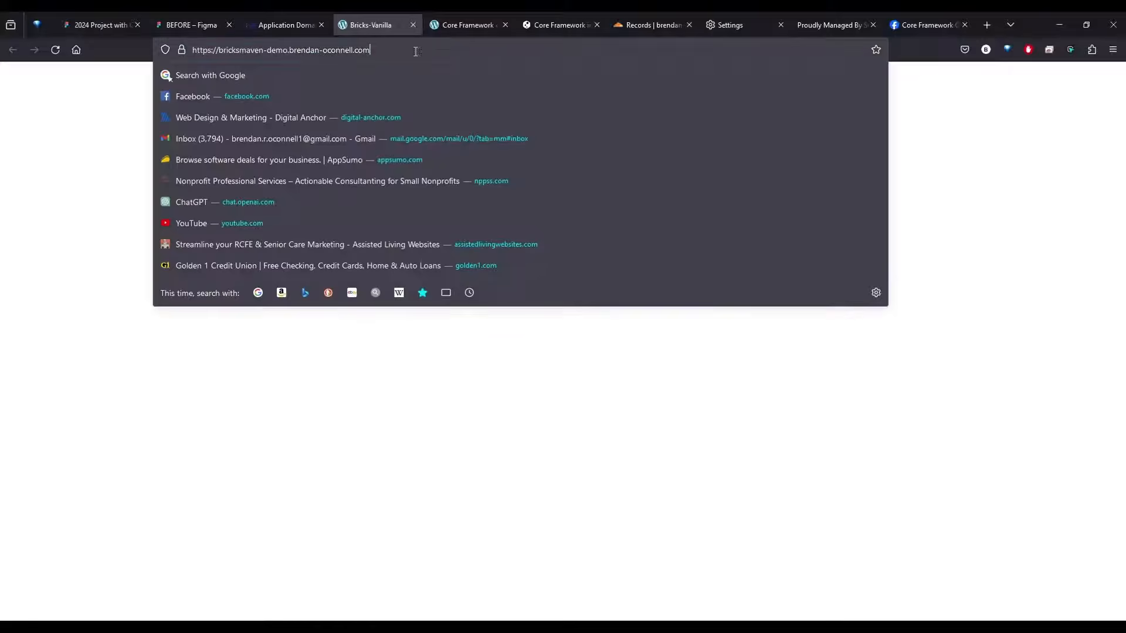
text(/)
key(Down)
key(Down)
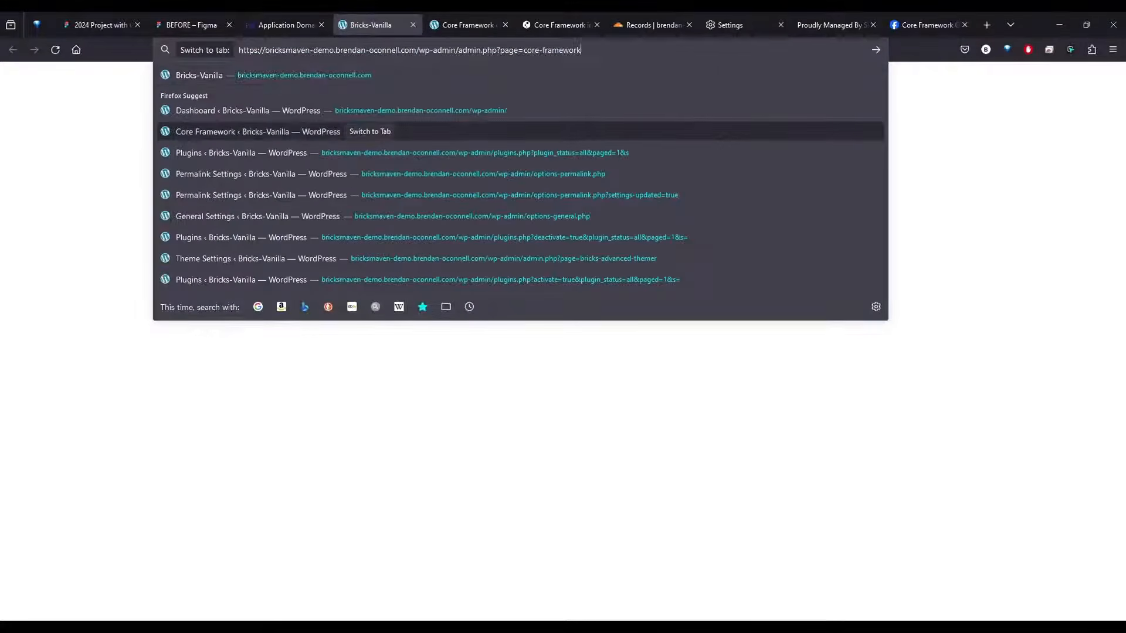
key(Up)
key(Return)
Log in to WordPress with the saved username and password, and check the active Bricks theme's details
click(561, 228)
click(560, 242)
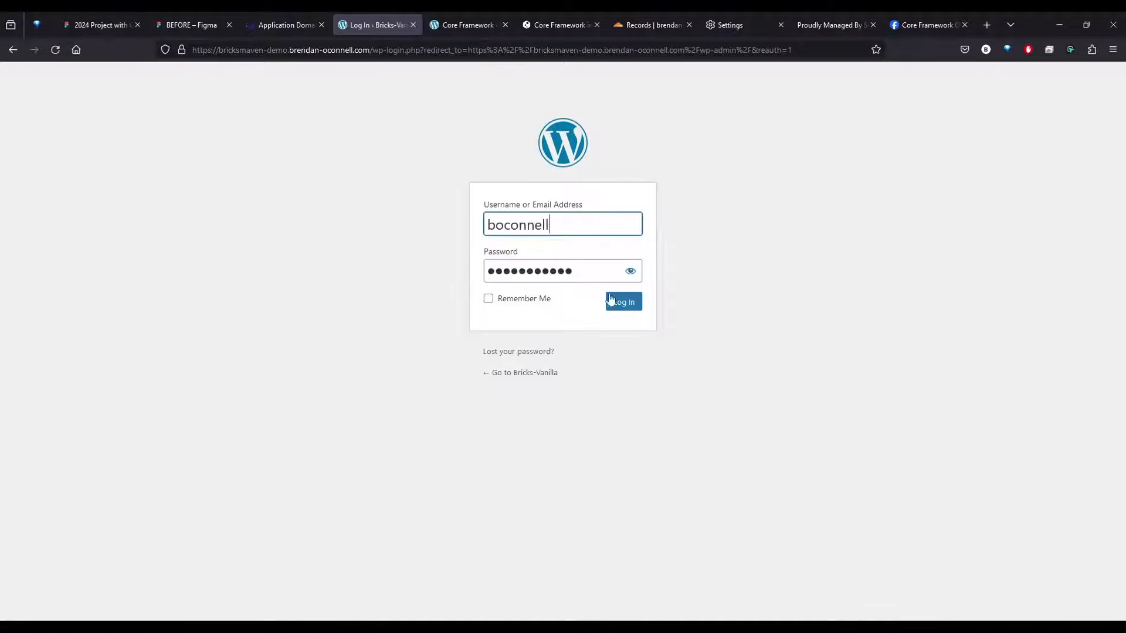
click(612, 301)
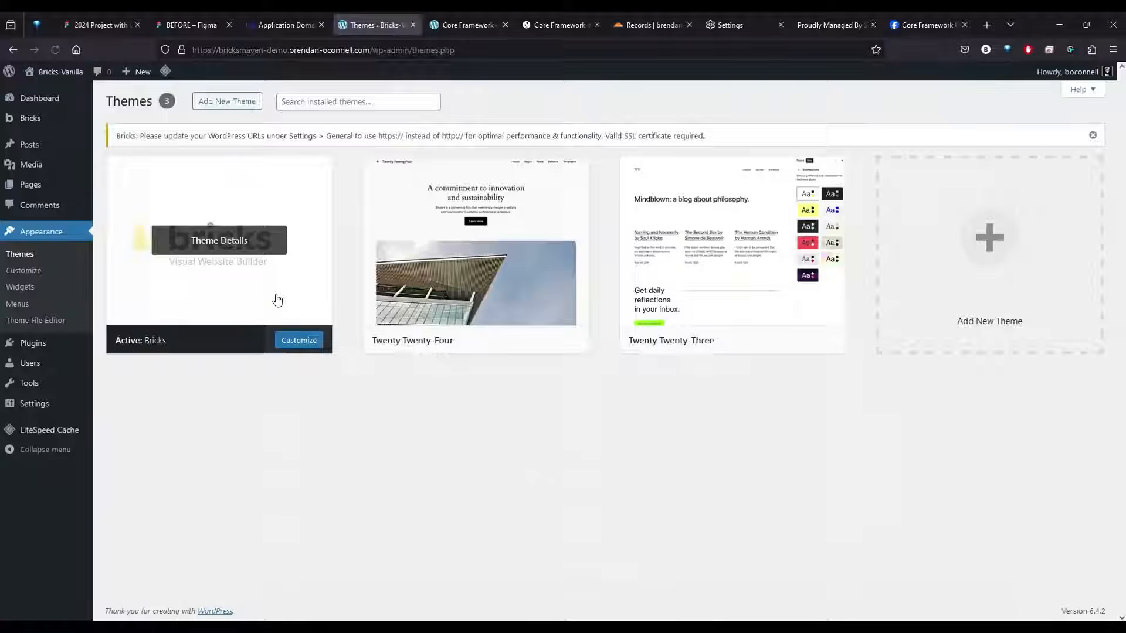
click(276, 296)
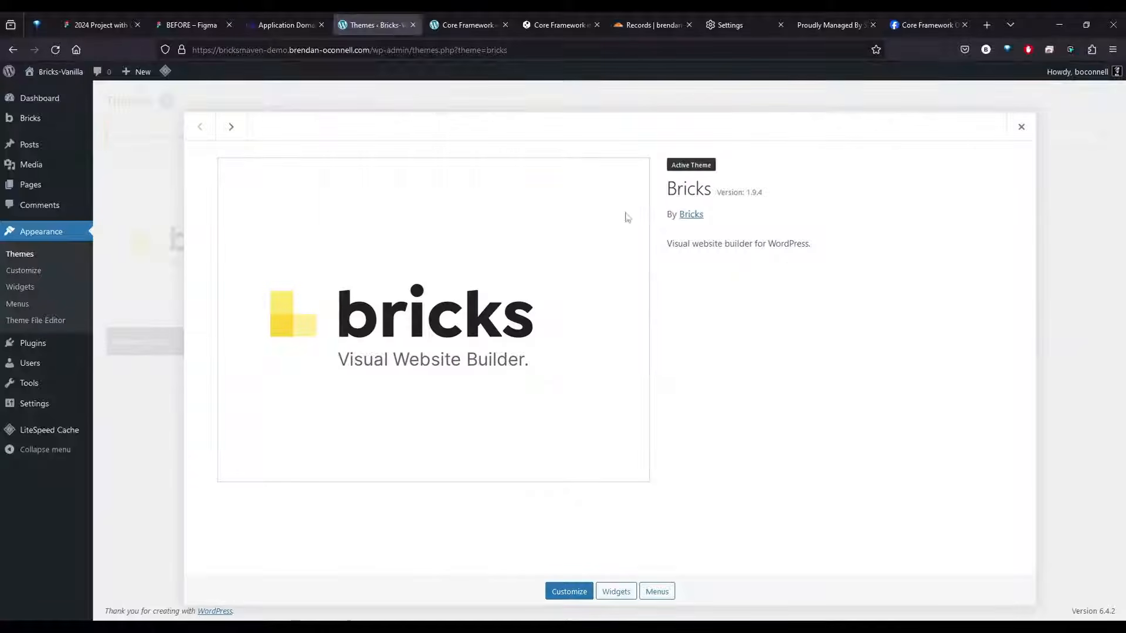
click(1021, 124)
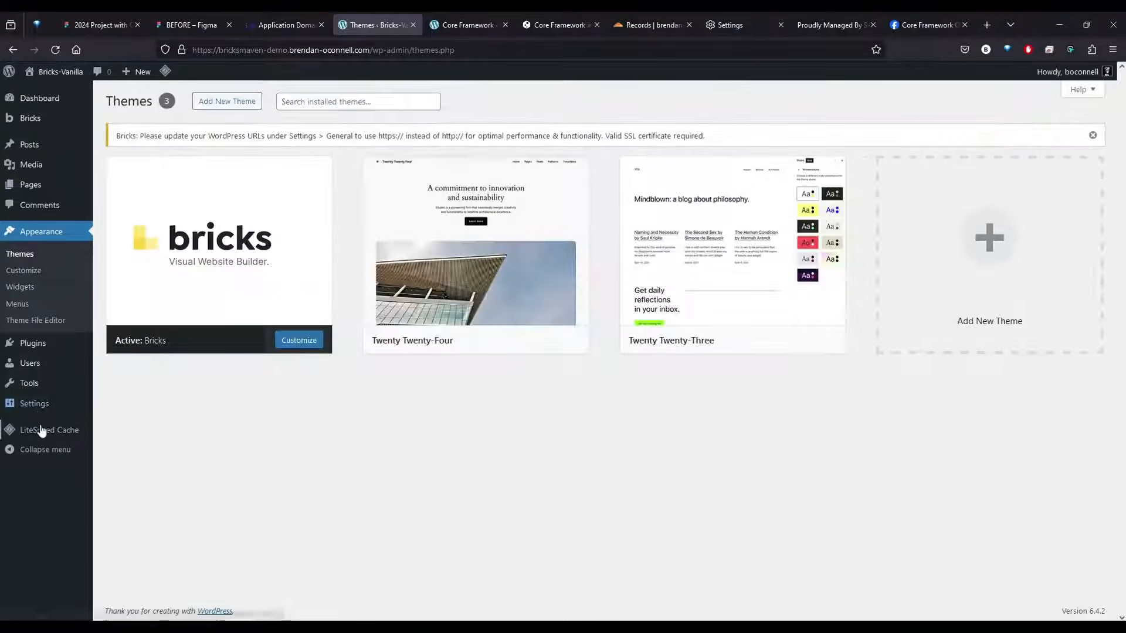
Delete the Akismet Anti-spam and Hello Dolly plugins
click(35, 346)
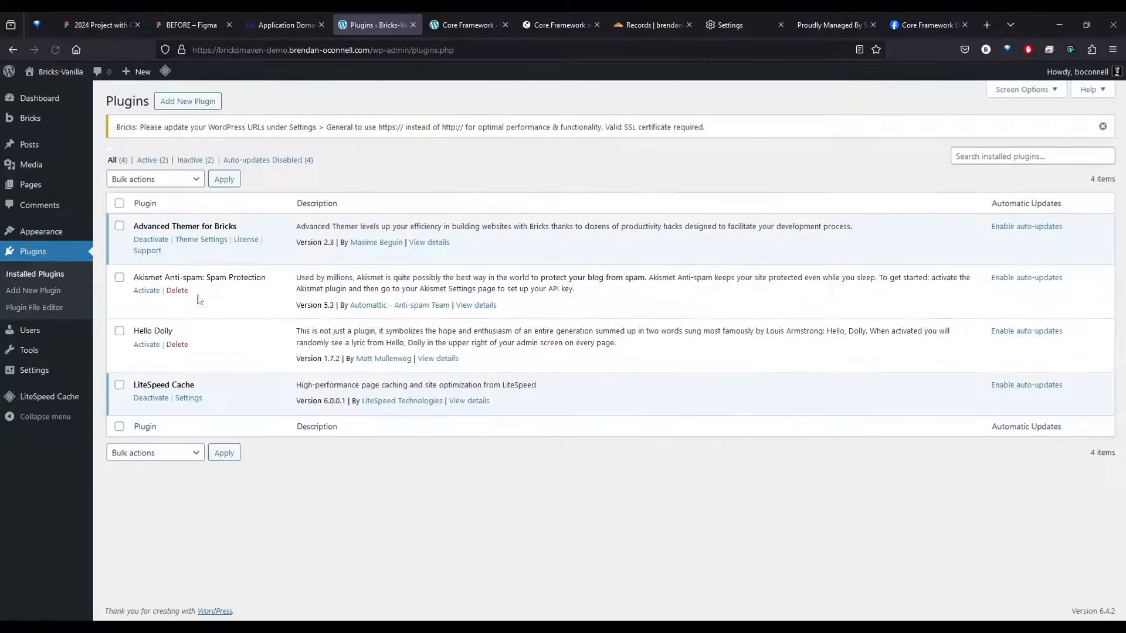
click(176, 291)
click(619, 362)
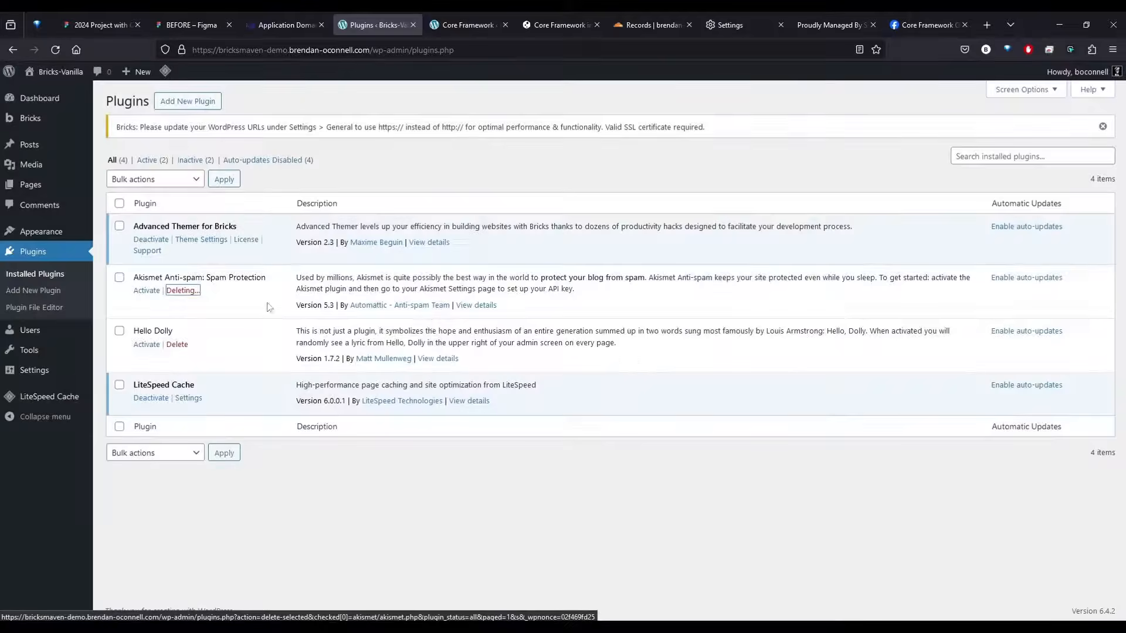
click(176, 314)
click(620, 376)
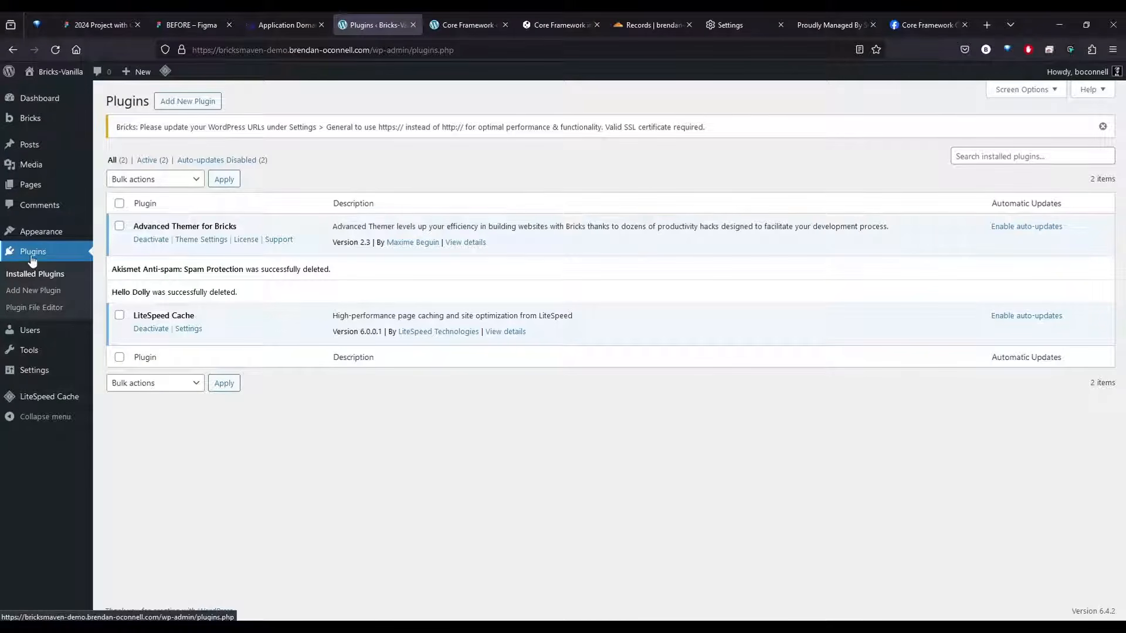
Open the form for uploading a new plugin
click(188, 101)
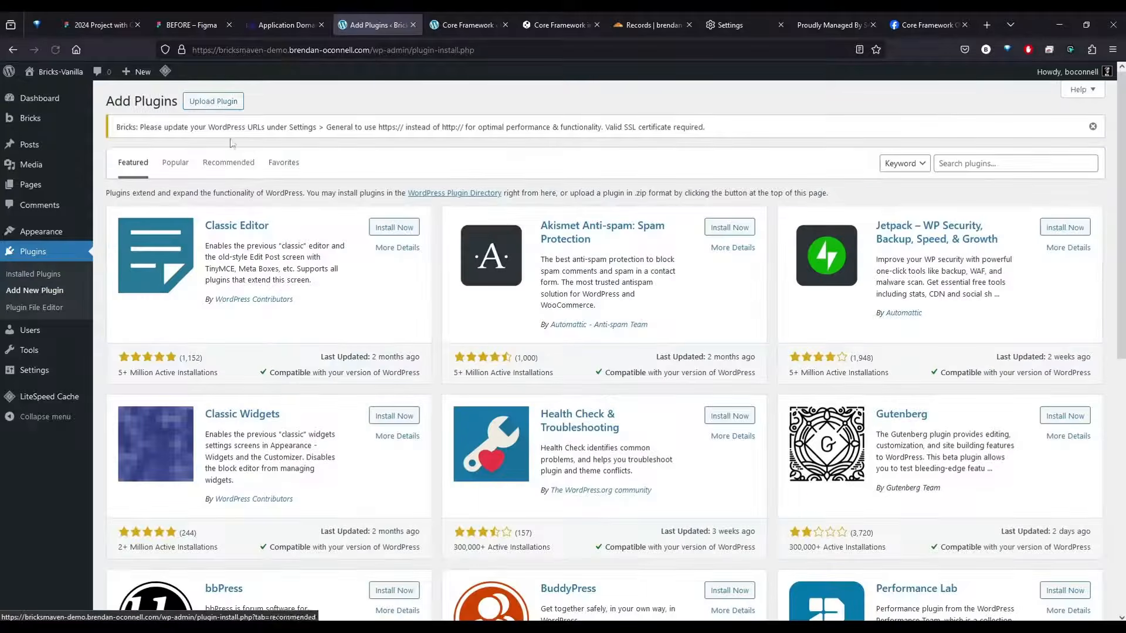
click(216, 101)
click(526, 245)
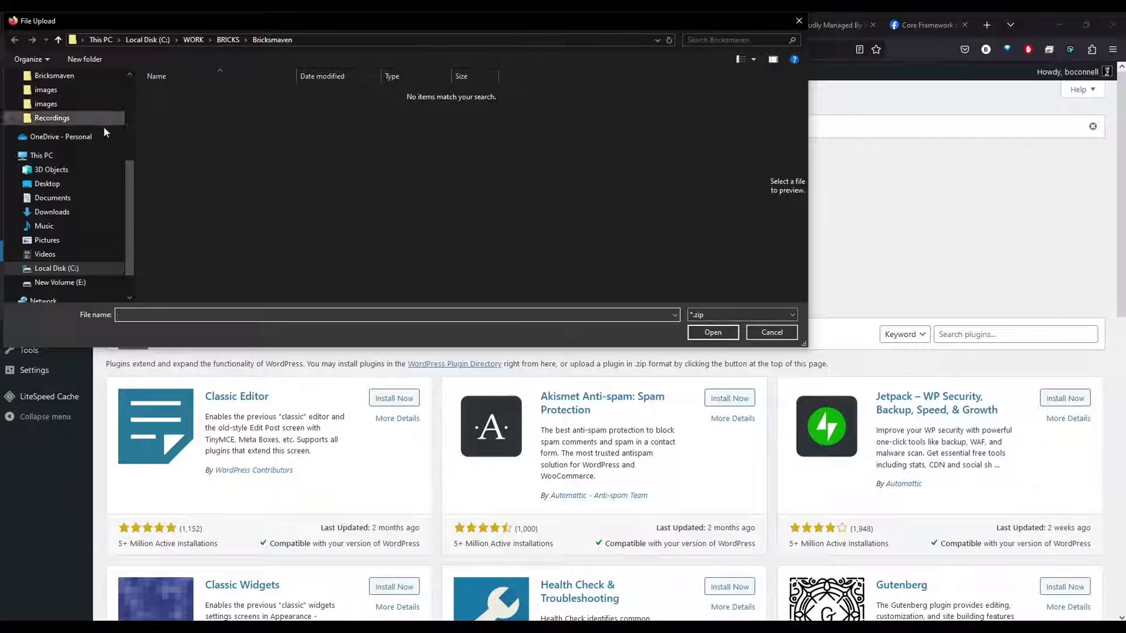
scroll(79, 174, up, 3)
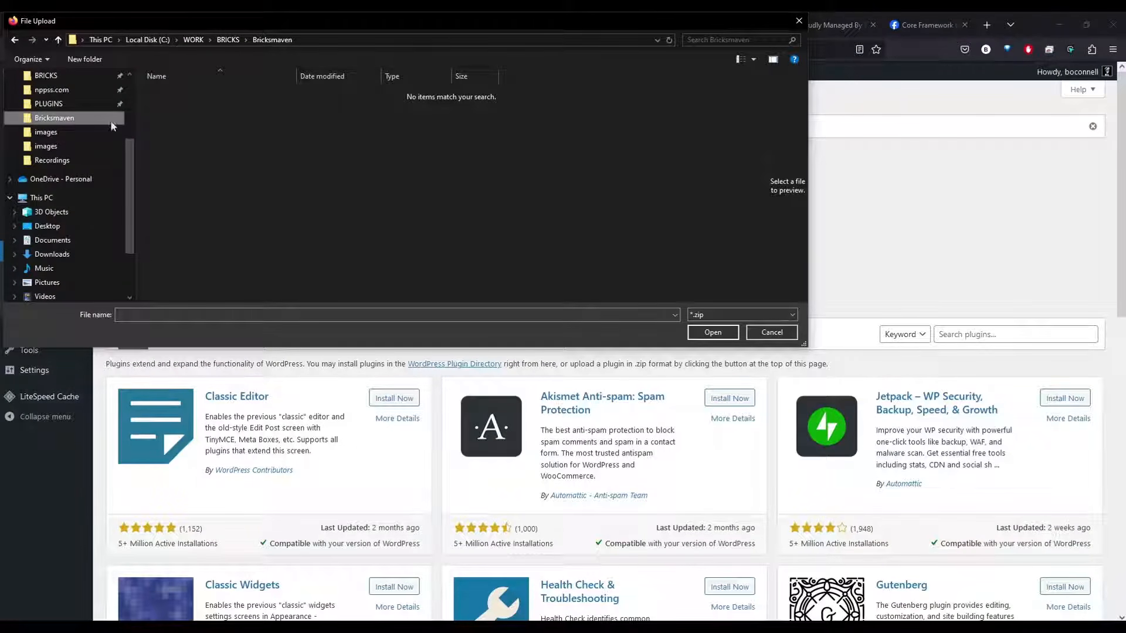
click(786, 334)
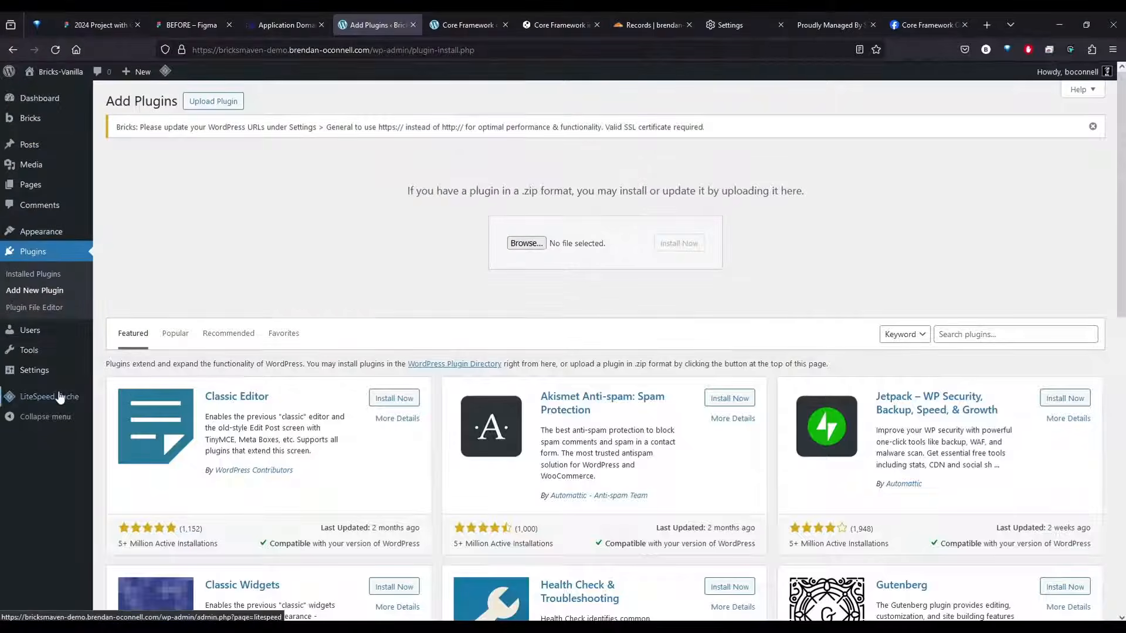
click(217, 106)
click(211, 106)
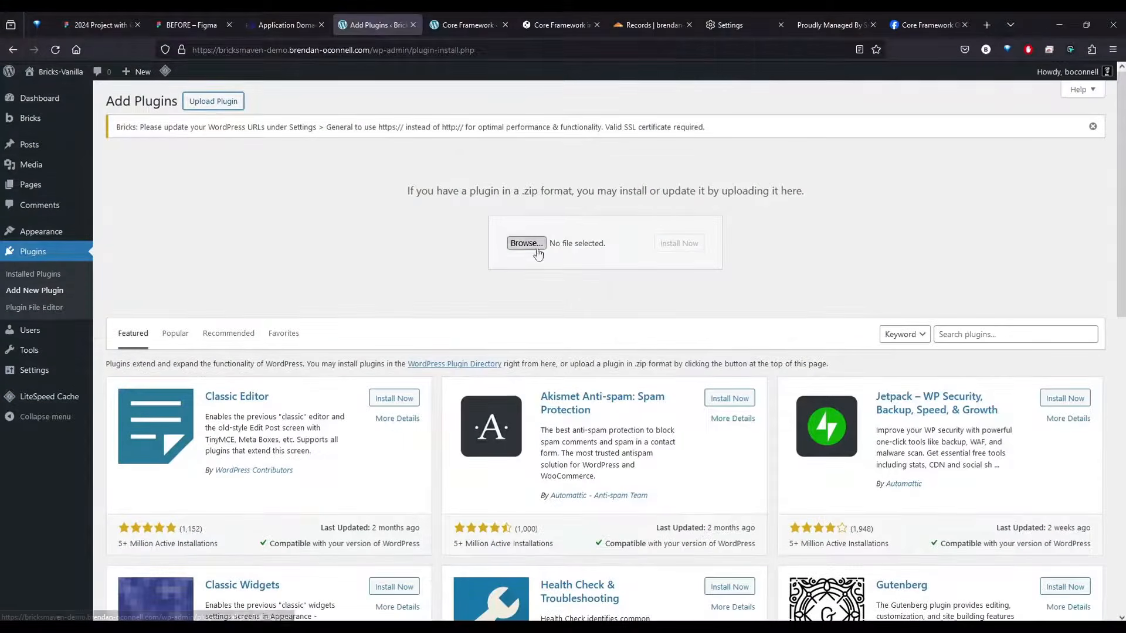
Upload core-framework-134.zip from the BRICKS folder, then install and activate the plugin
click(526, 243)
scroll(65, 147, up, 1)
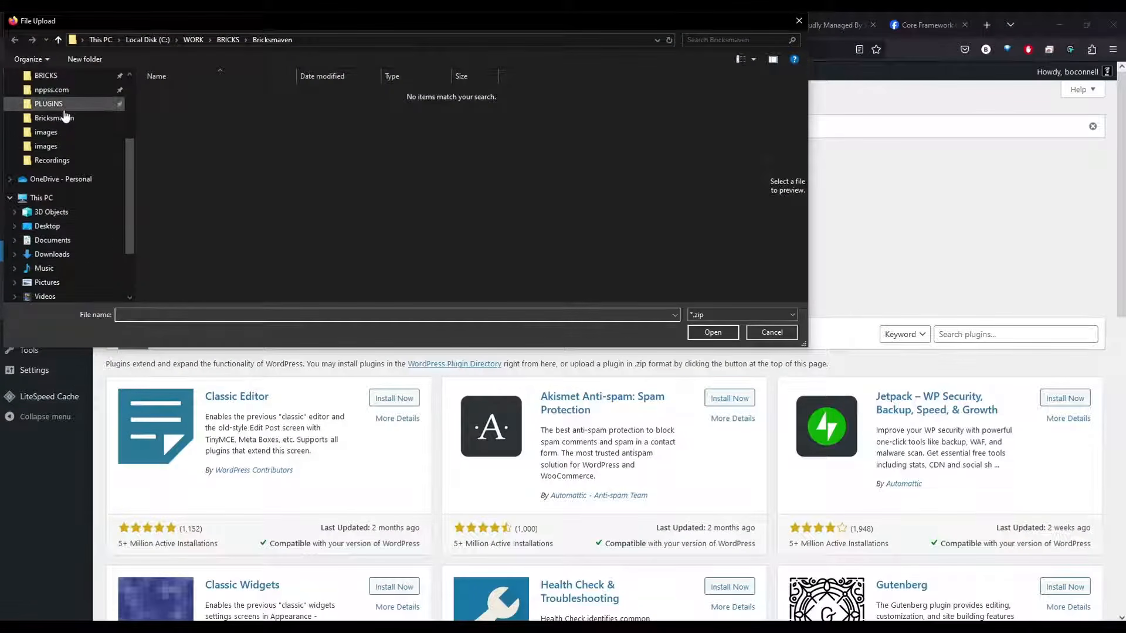
click(49, 104)
scroll(270, 276, down, 3)
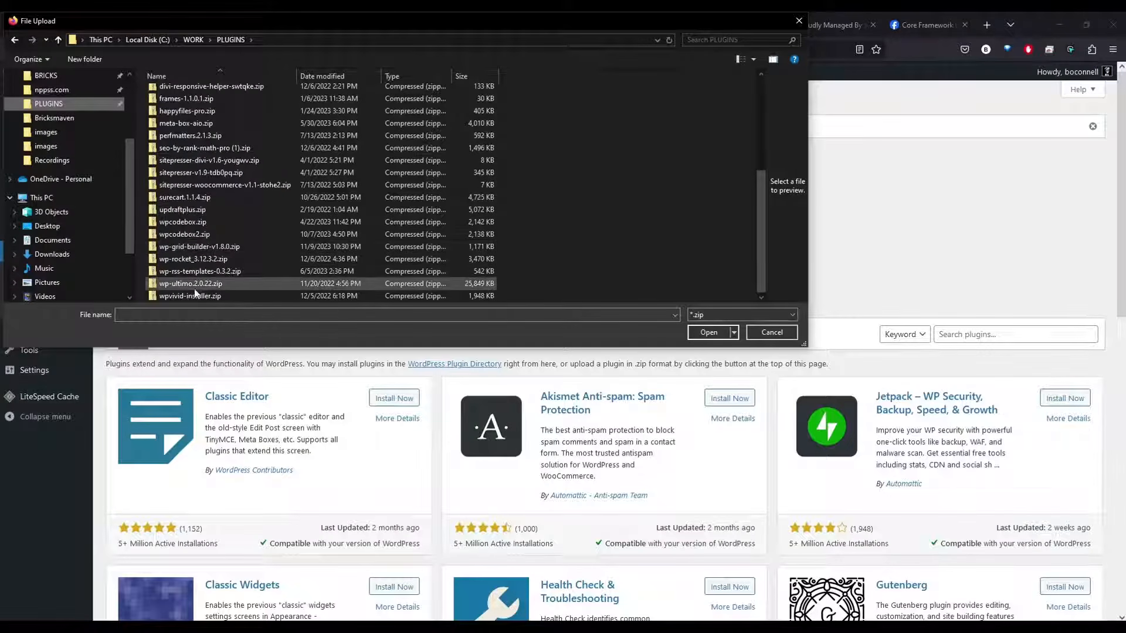
scroll(73, 134, up, 1)
click(50, 89)
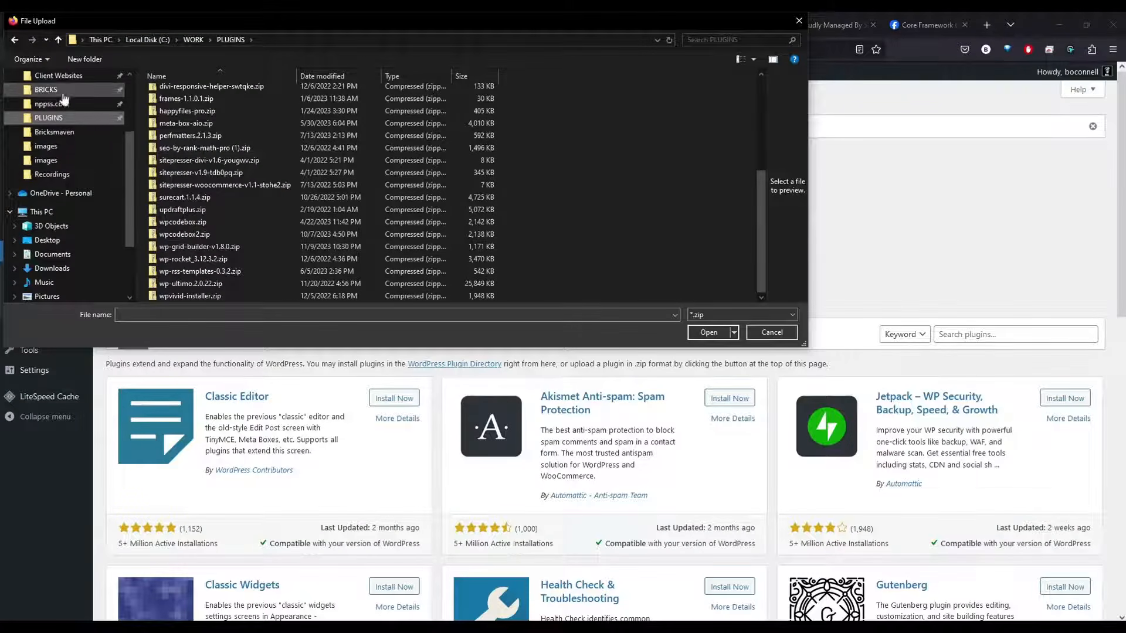
scroll(236, 265, down, 1)
click(195, 237)
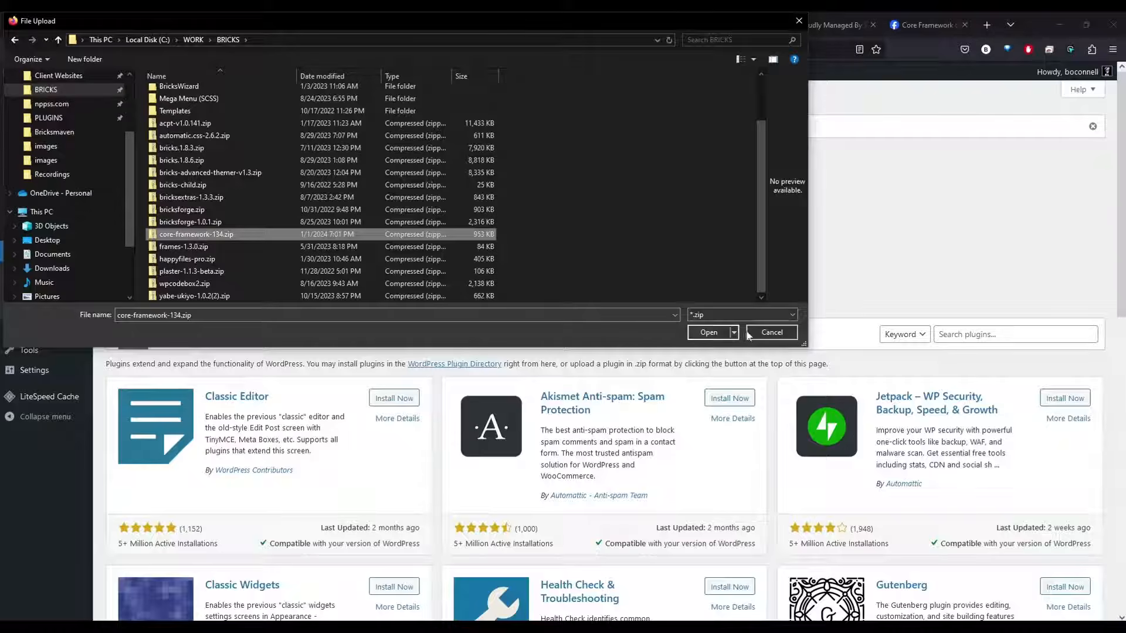
click(708, 332)
click(679, 242)
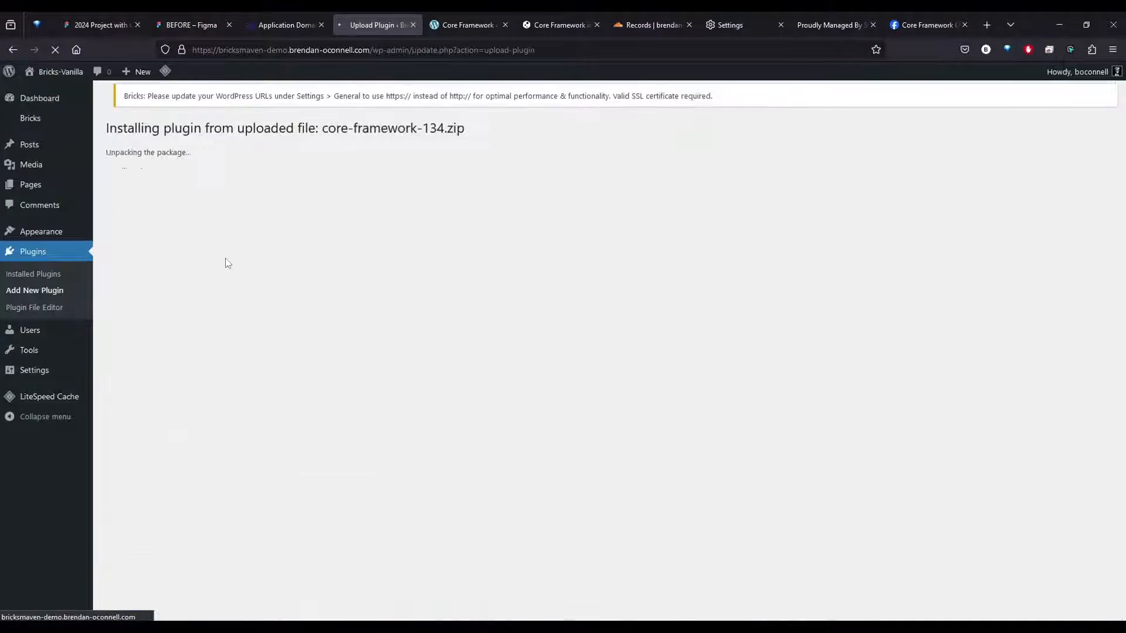
click(139, 216)
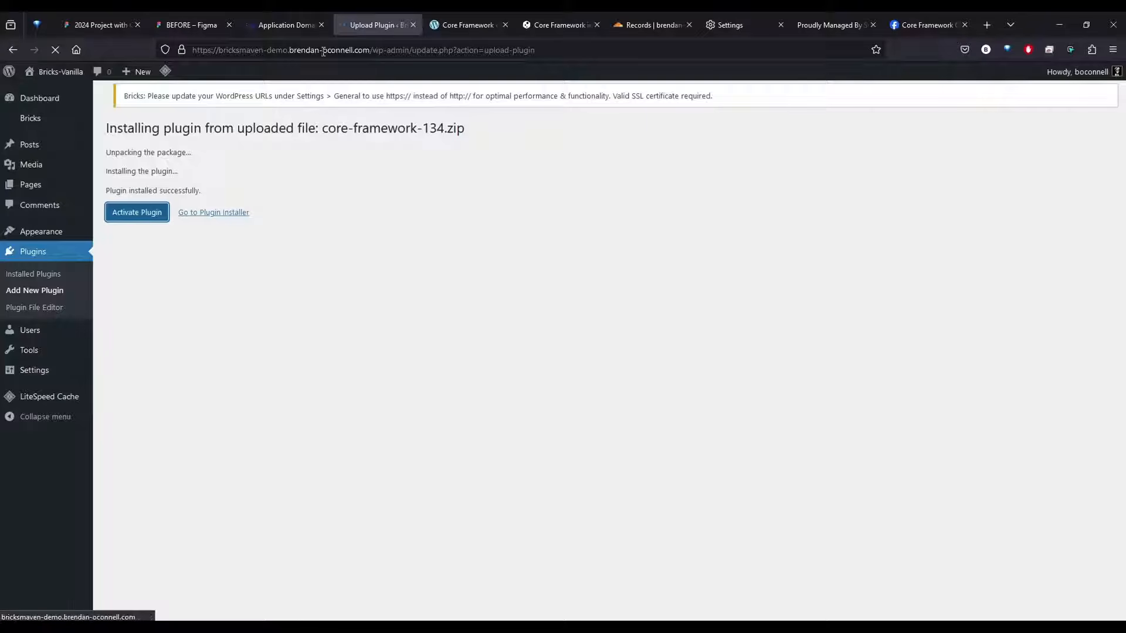
Check the PHP version options of the BM-Demo-Video application in ServerAvatar, and return to the WordPress site
click(296, 24)
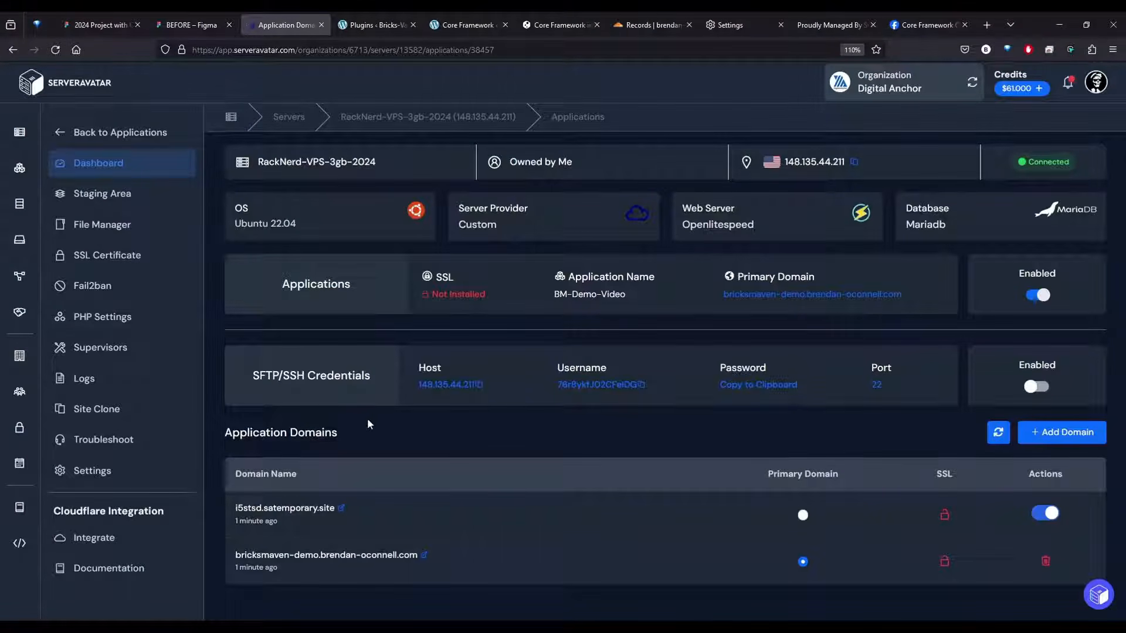
click(64, 132)
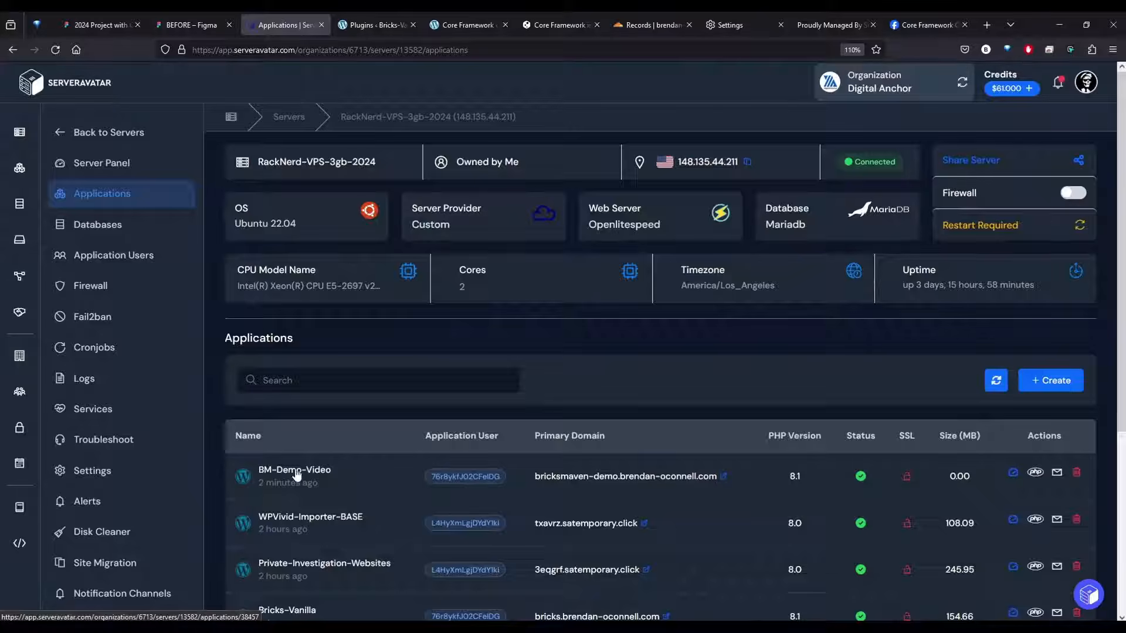
click(295, 477)
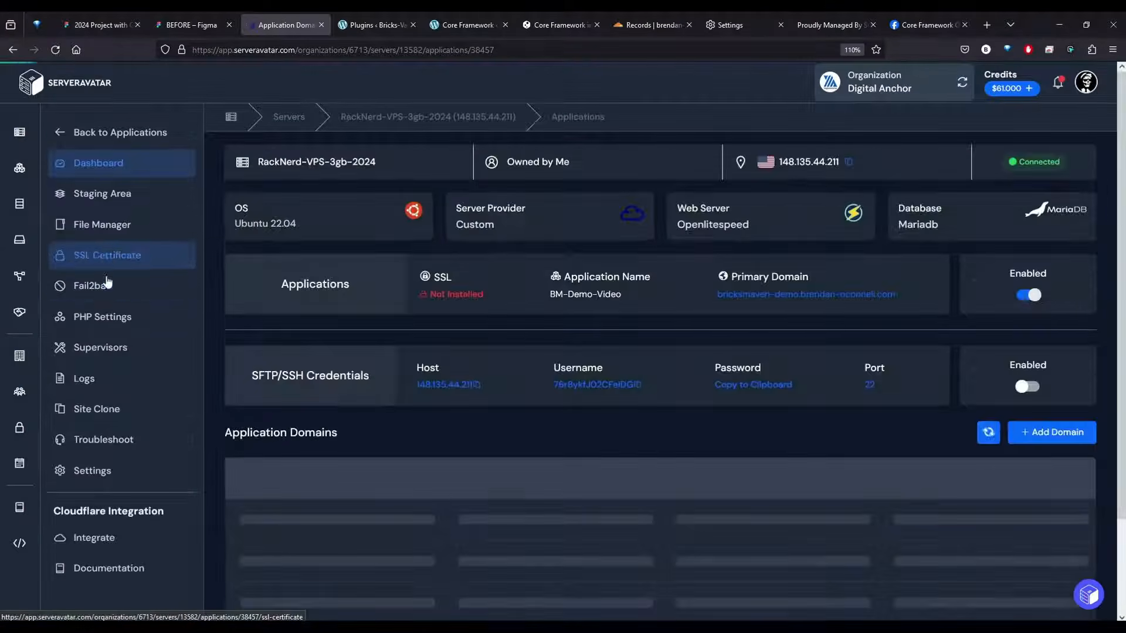
click(102, 325)
click(612, 386)
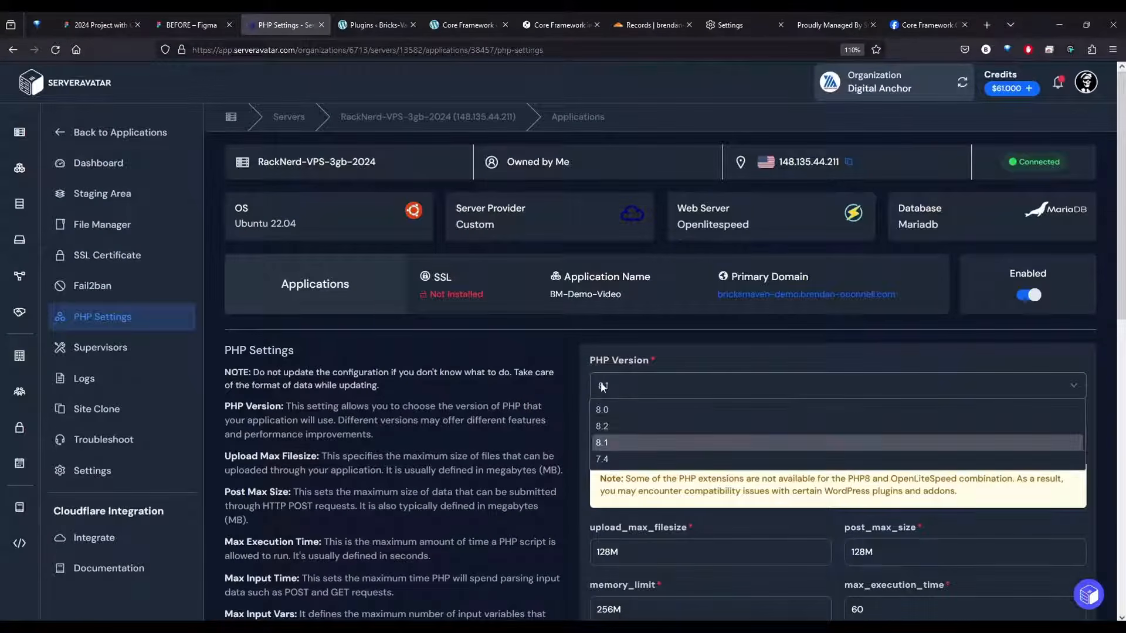
click(535, 406)
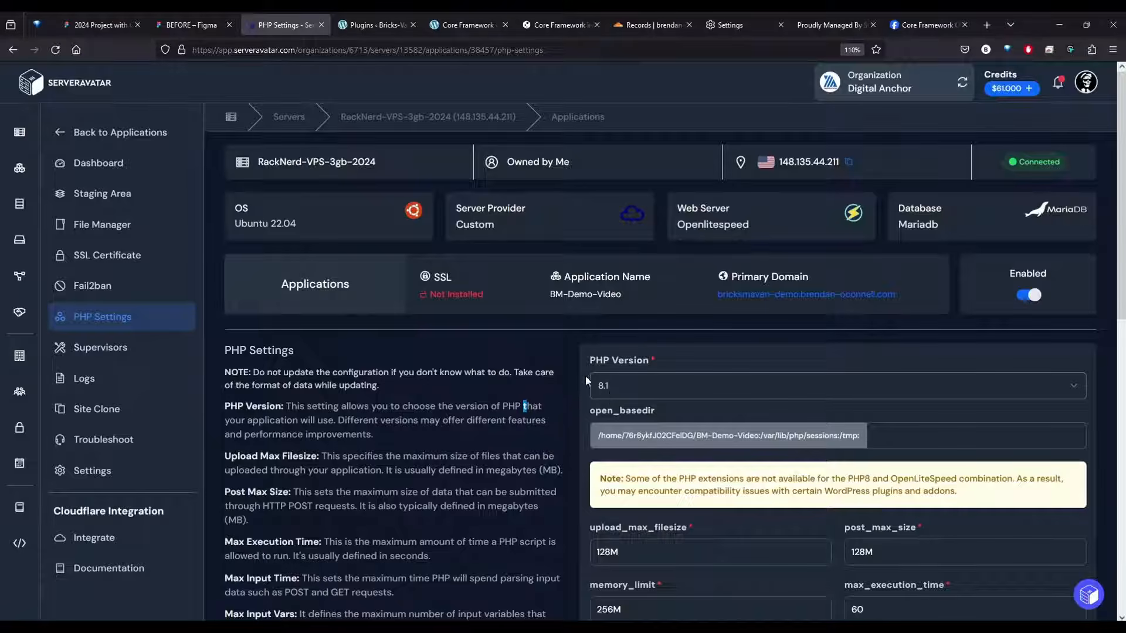
click(356, 18)
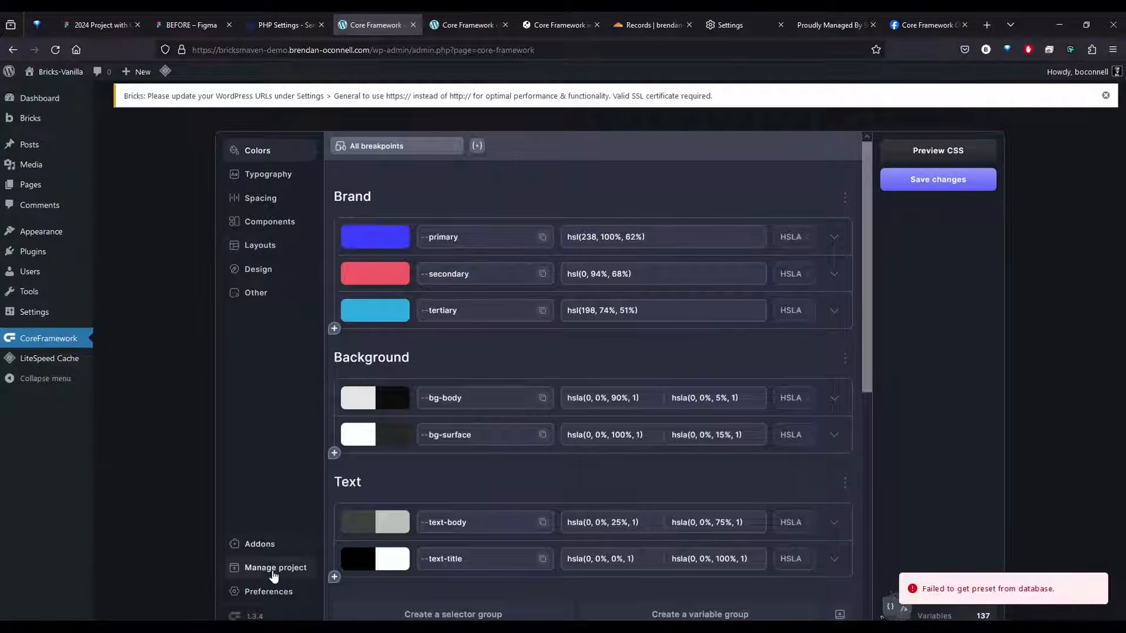
click(274, 572)
click(710, 345)
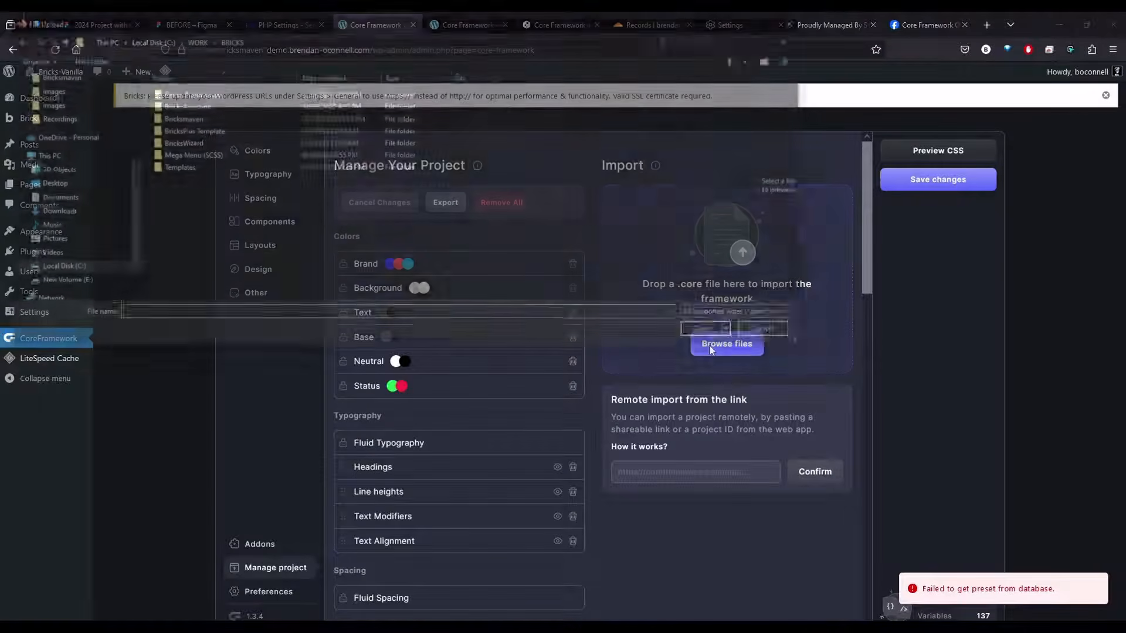
click(798, 22)
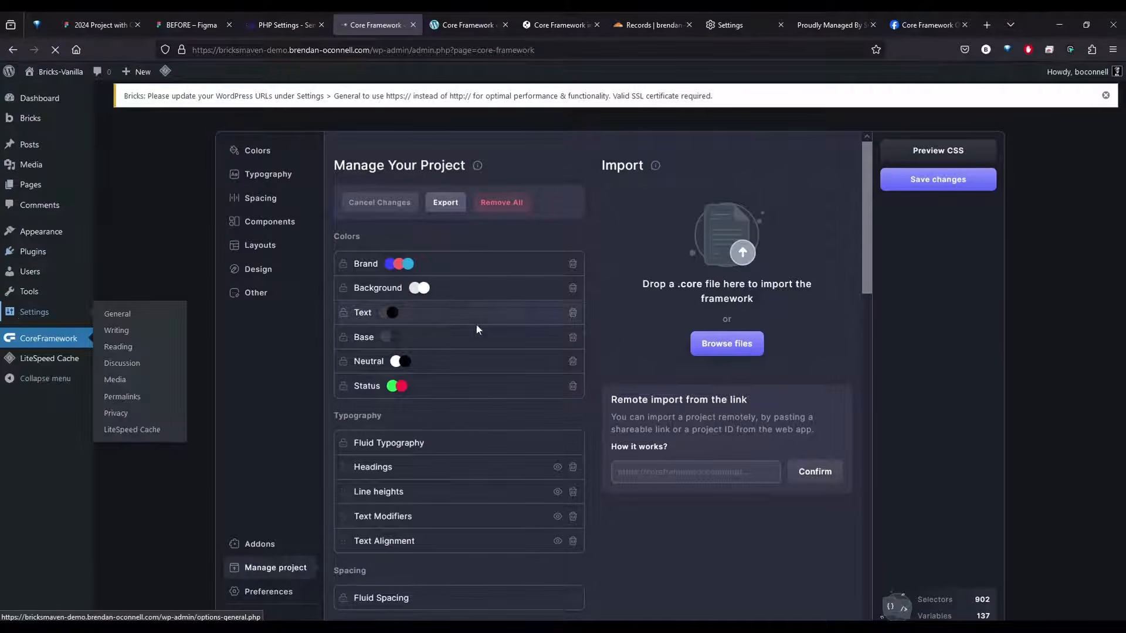
Set the site's permalink structure to Post name in the WordPress settings and save it twice
click(23, 315)
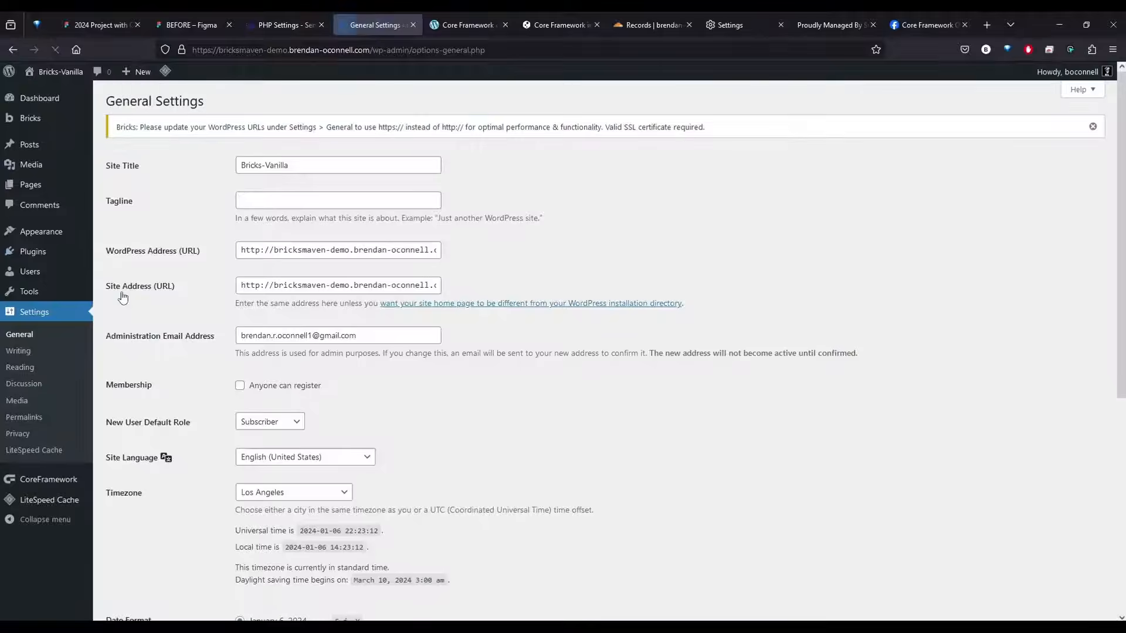
click(23, 417)
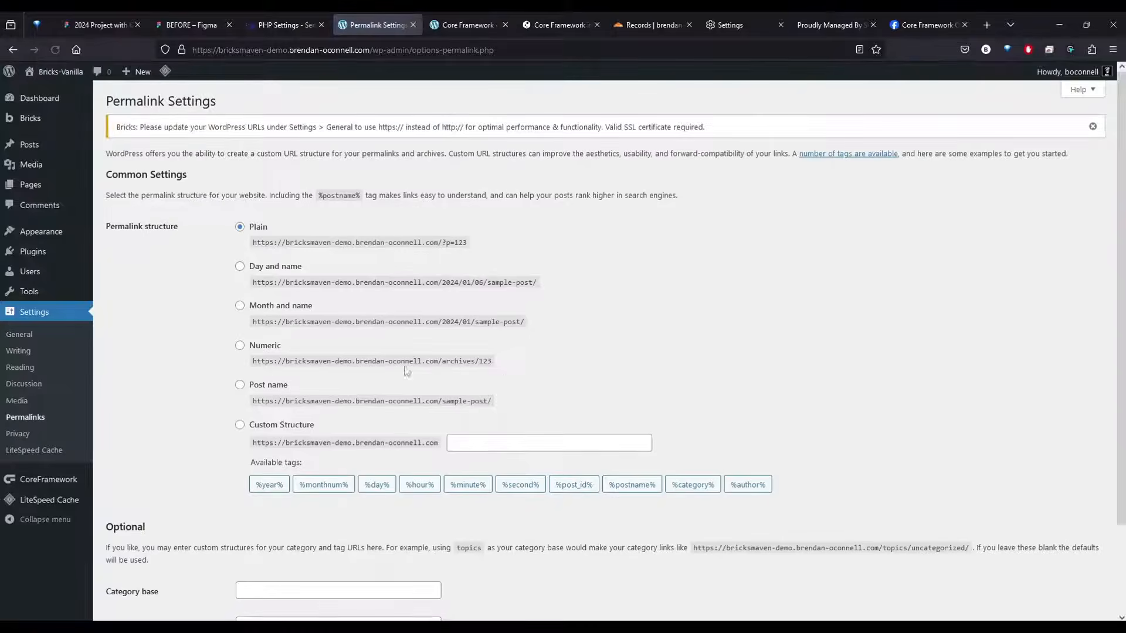
click(240, 385)
scroll(204, 372, down, 3)
click(137, 558)
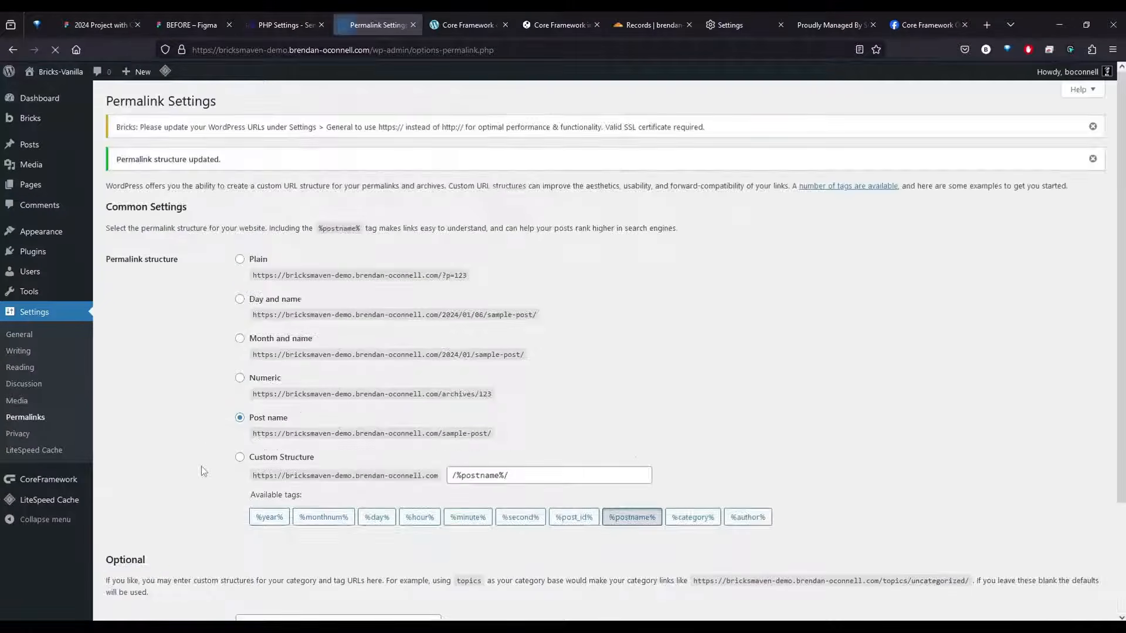
scroll(202, 466, down, 3)
click(144, 558)
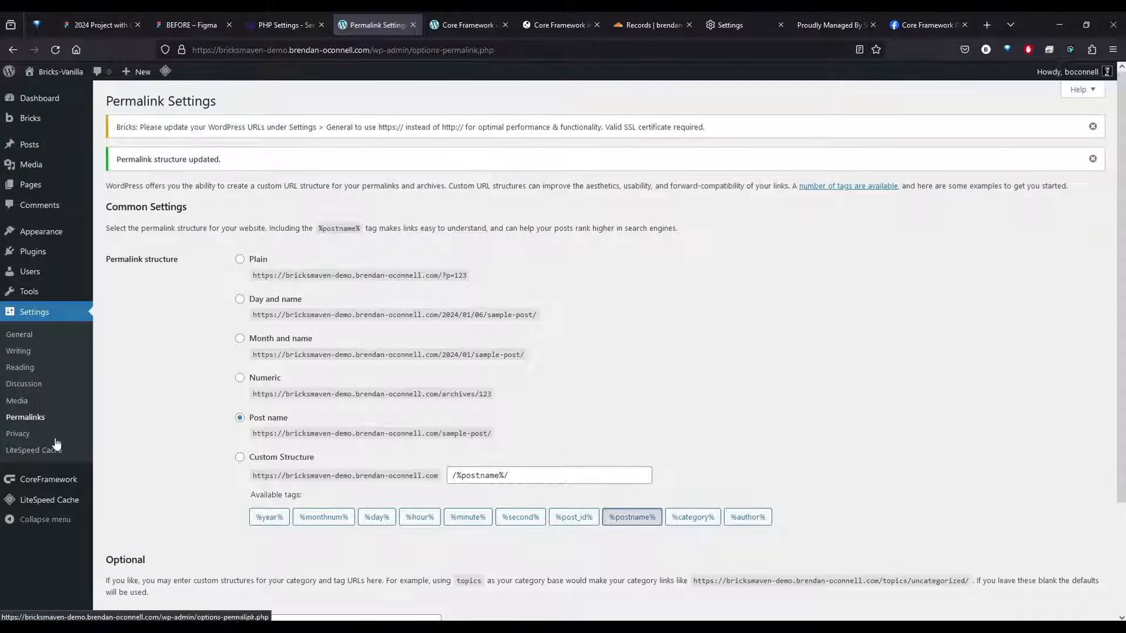
Reopen the Core Framework page and read the Bricks notice about updating the WordPress URLs
click(46, 481)
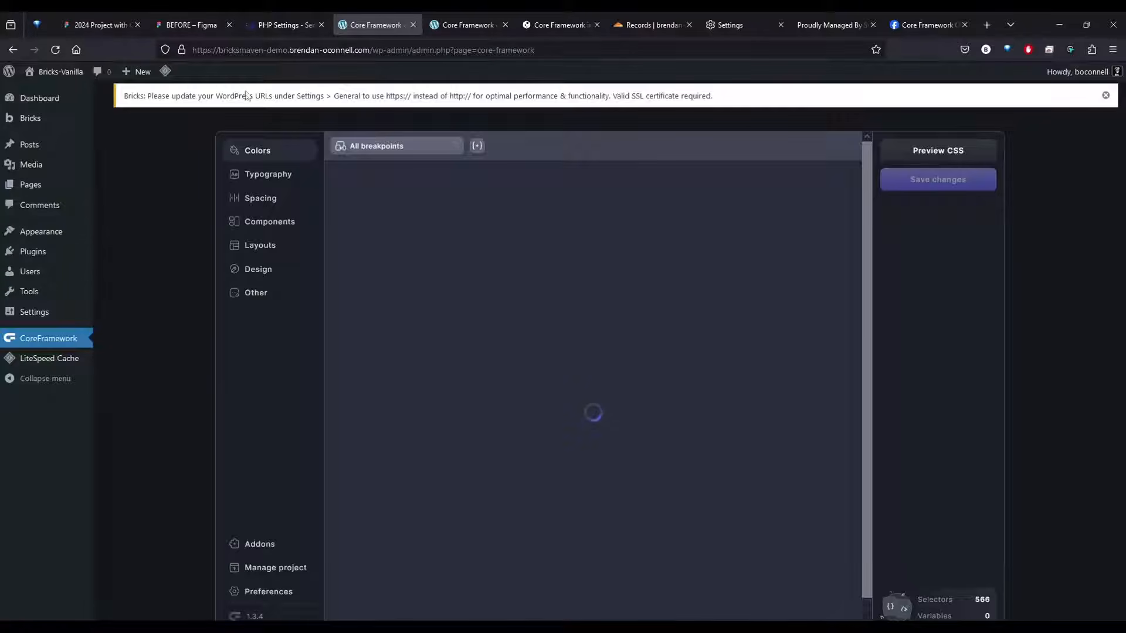
drag(288, 96, 773, 101)
click(781, 100)
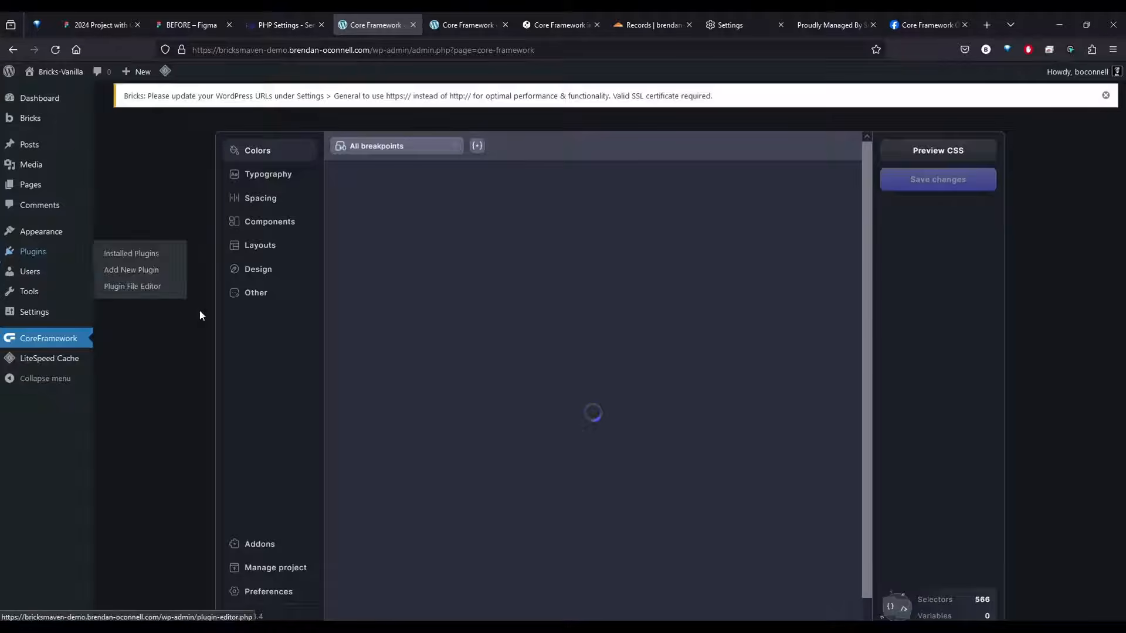
mouse_move(34, 315)
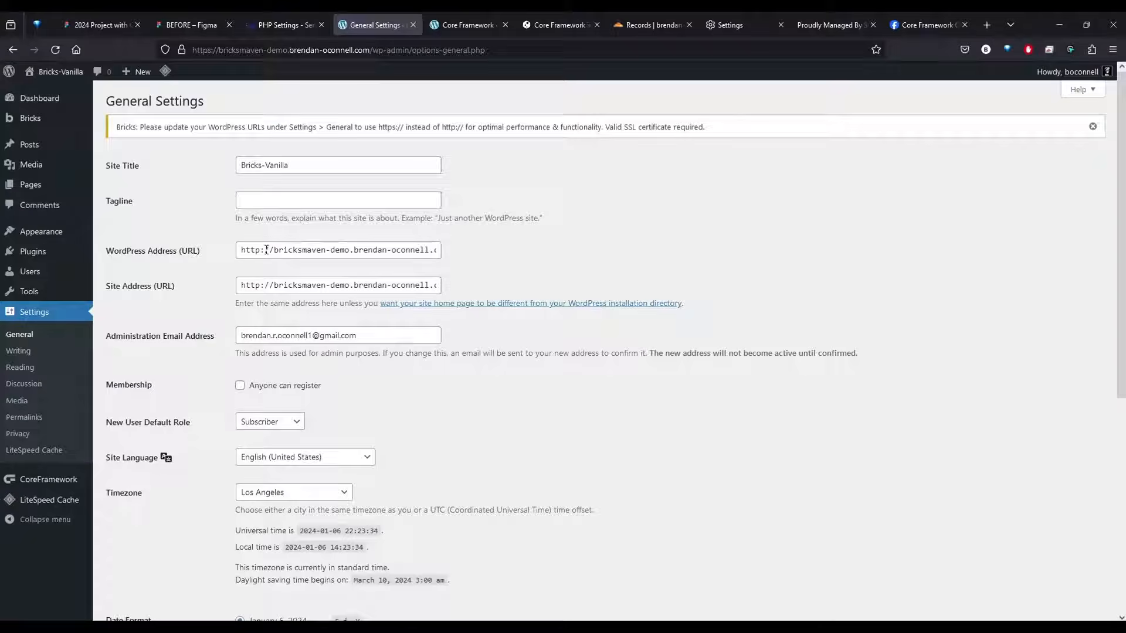
click(266, 250)
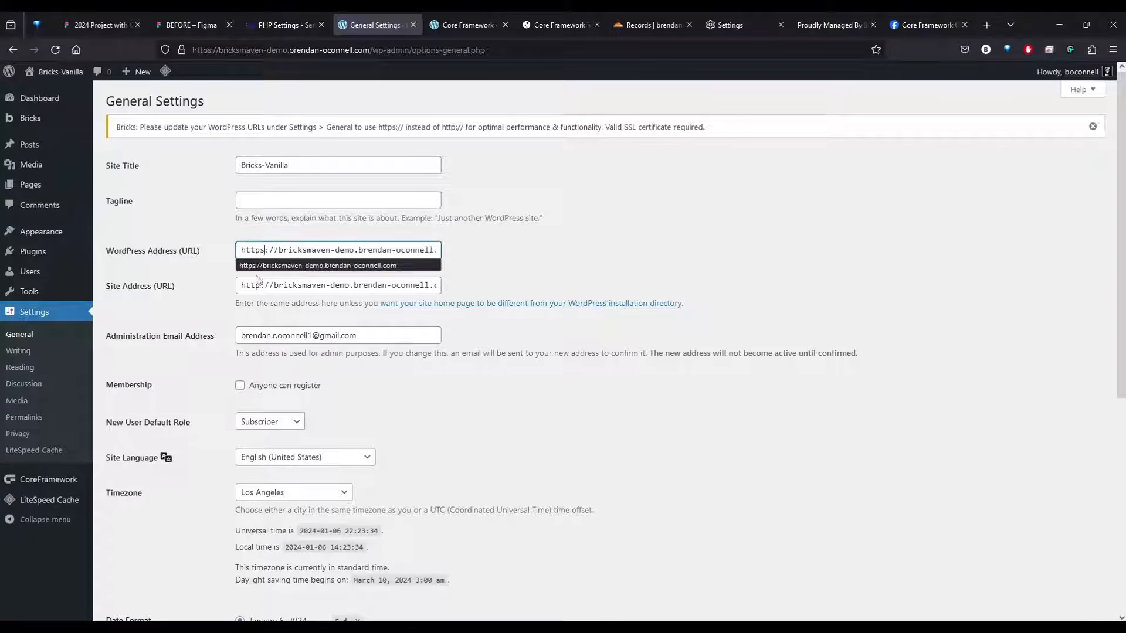
click(259, 285)
scroll(134, 536, down, 5)
click(135, 561)
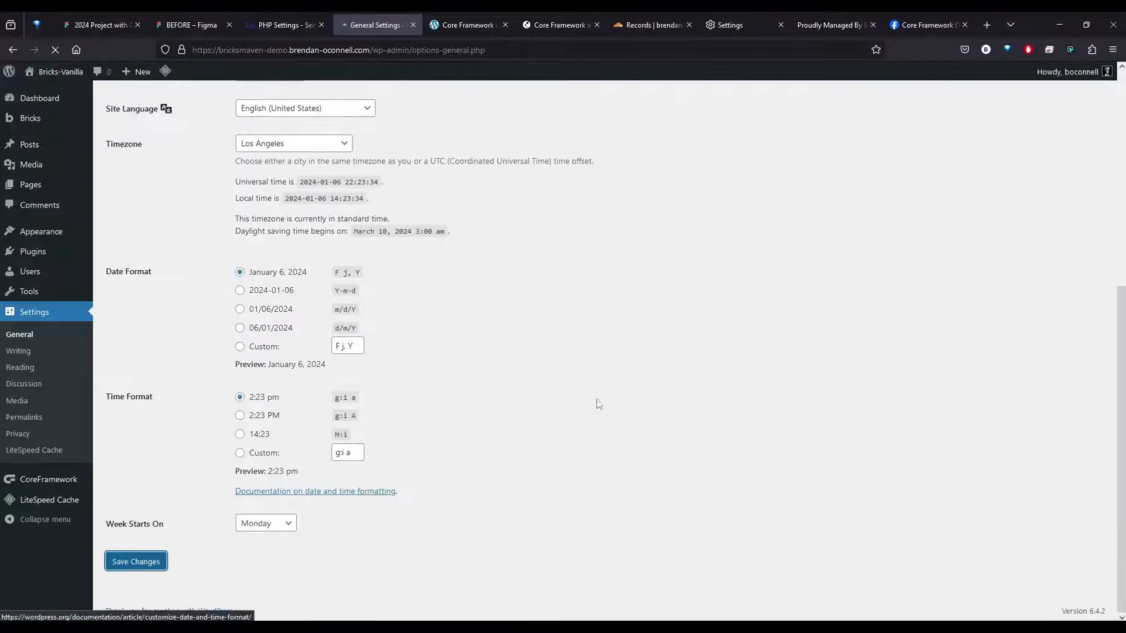
click(624, 302)
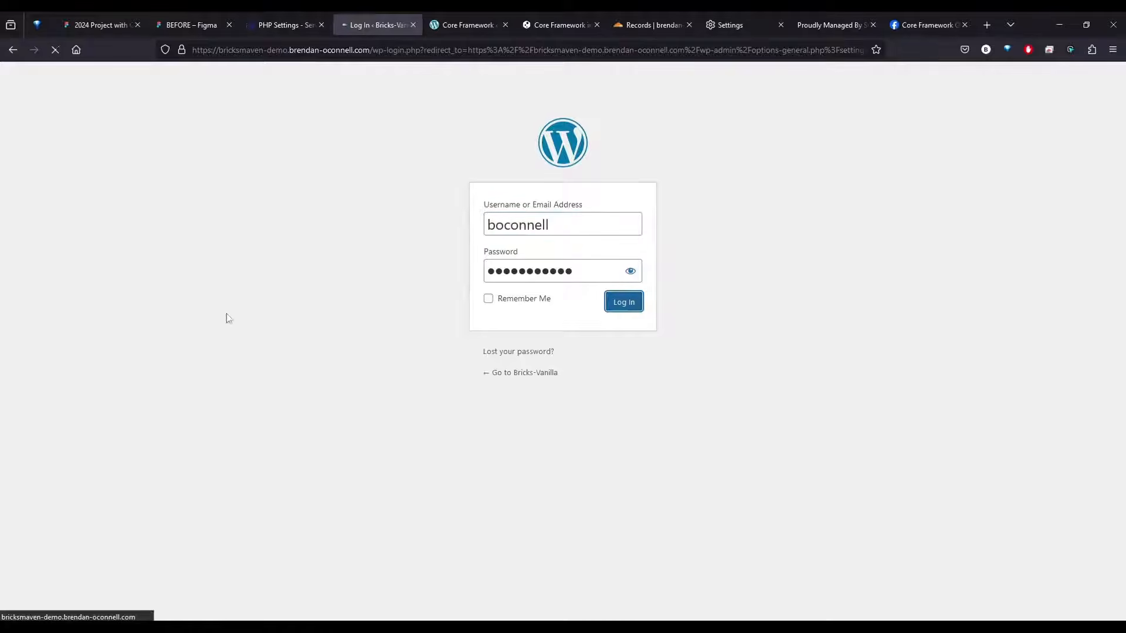
Purge all LiteSpeed caches from the Core Framework page and check the list of installed plugins
click(53, 478)
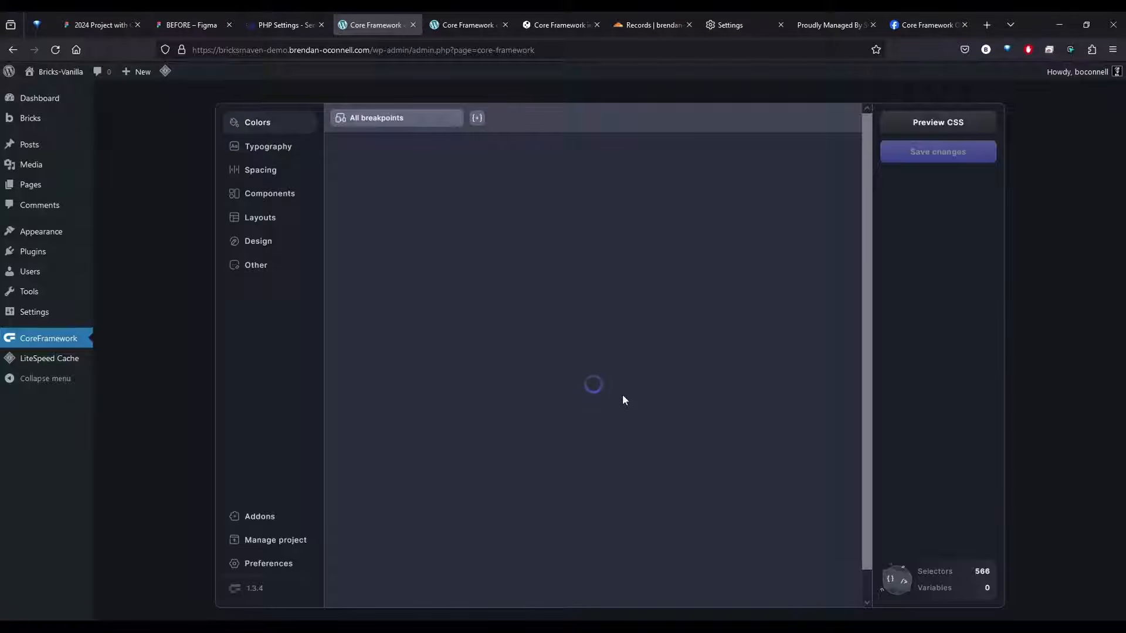
mouse_move(165, 75)
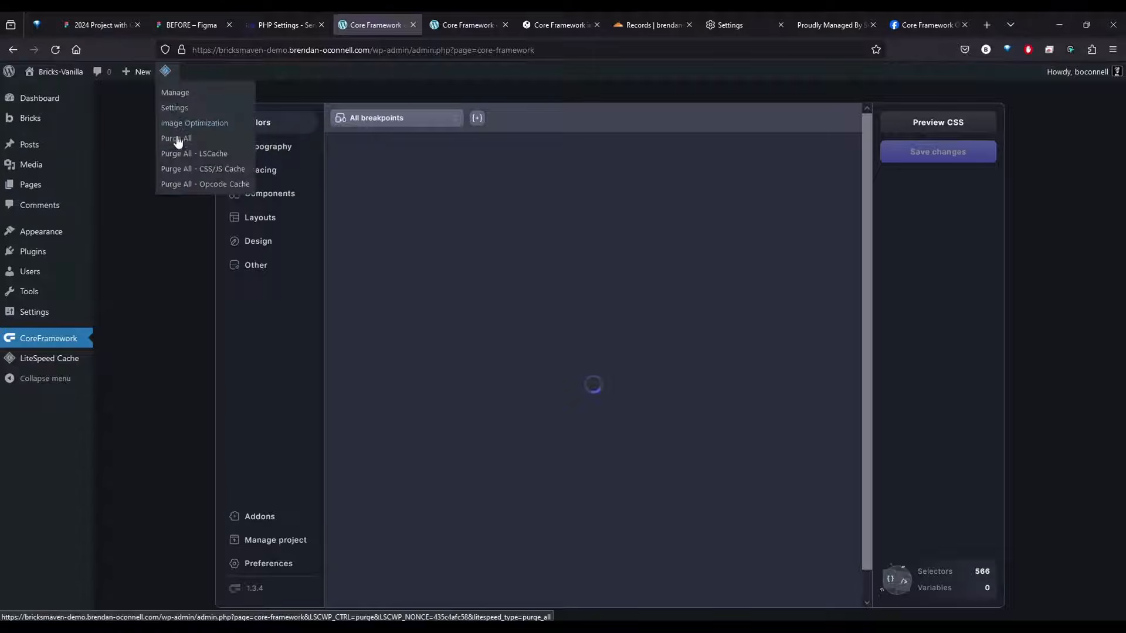
click(176, 143)
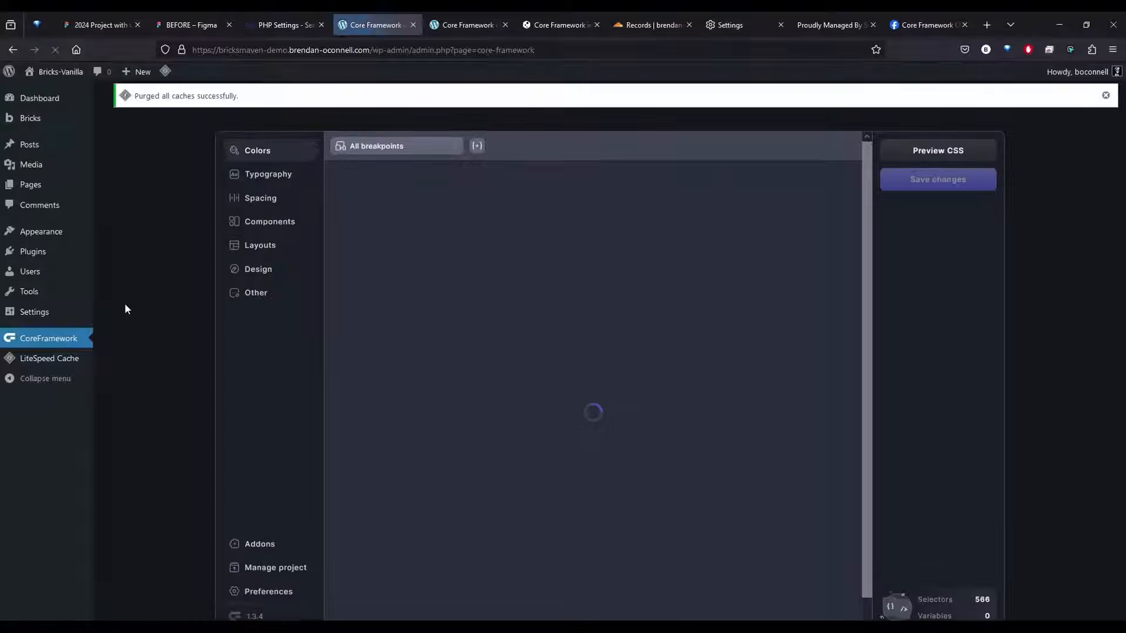
mouse_move(39, 236)
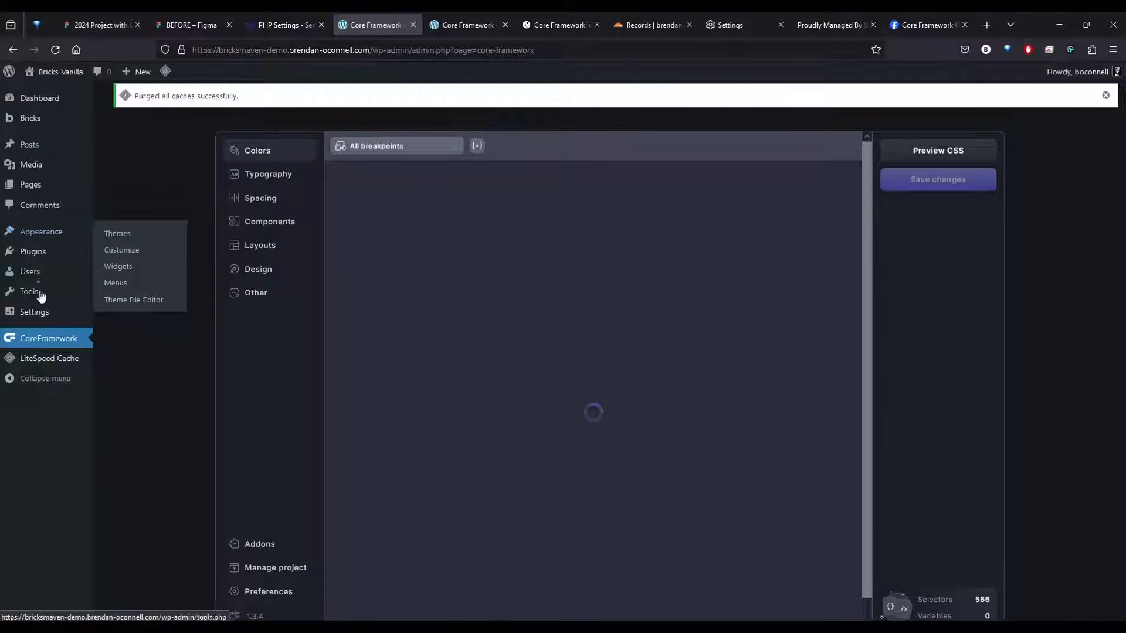
click(26, 251)
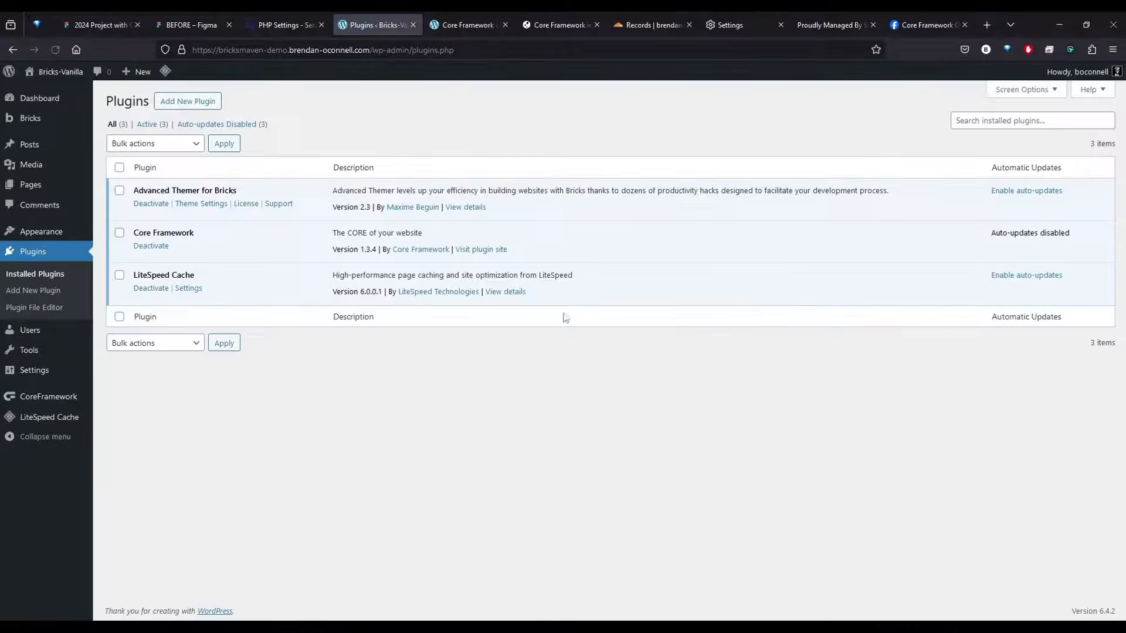
Save the permalink structure as Numeric, and switch it back to Post name and save it twice
mouse_move(38, 370)
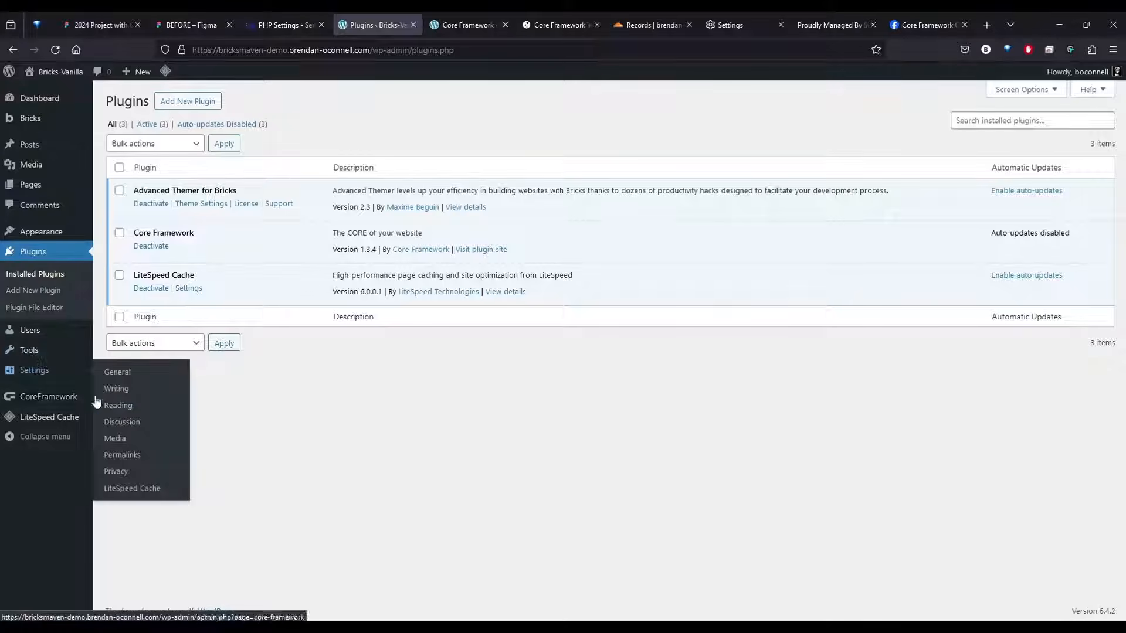
click(121, 456)
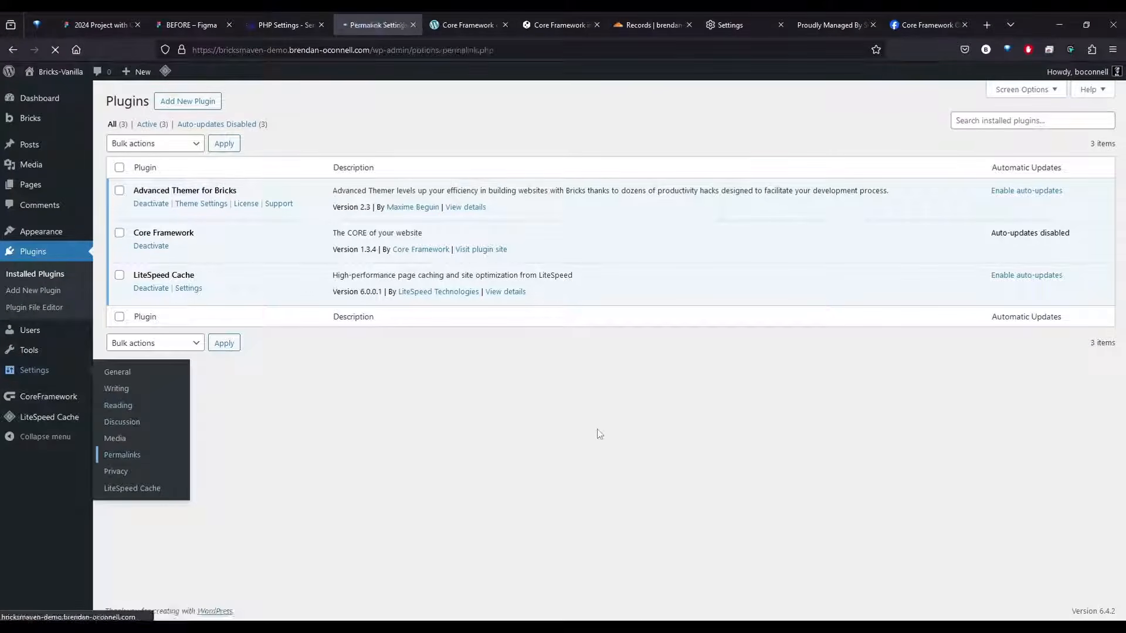
scroll(248, 421, down, 2)
click(240, 242)
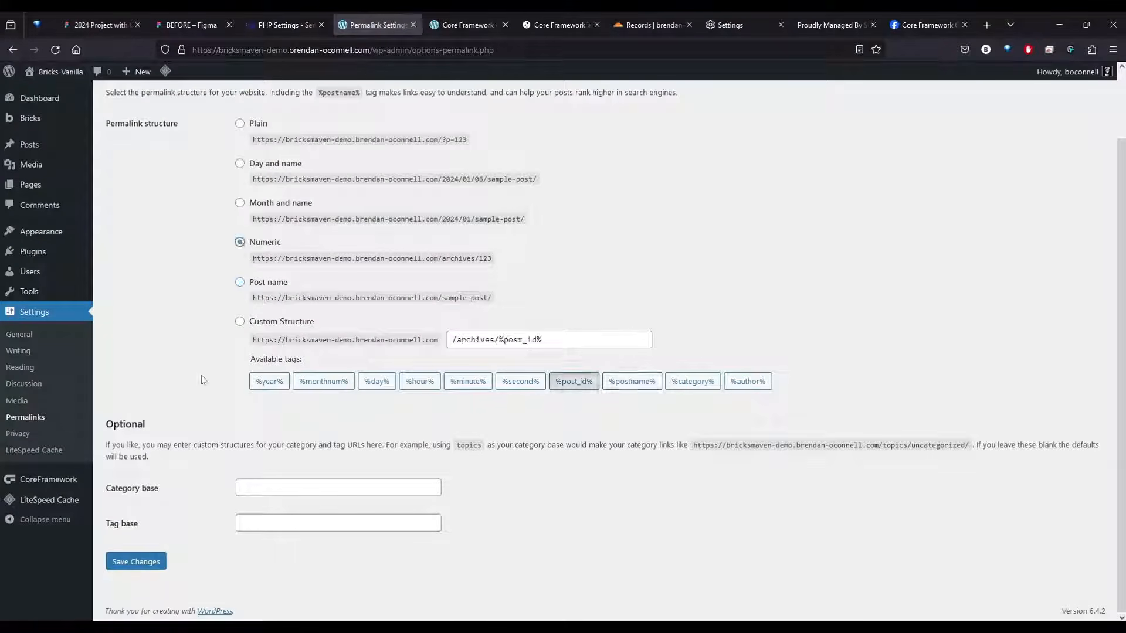
click(135, 562)
click(239, 385)
scroll(240, 392, down, 2)
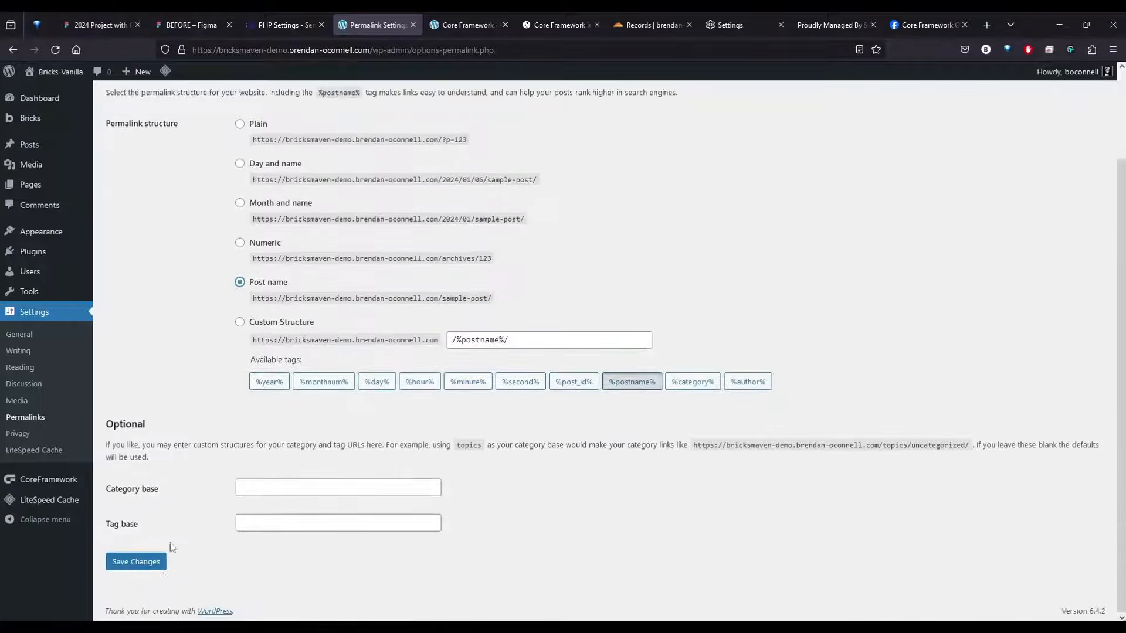
click(135, 562)
scroll(159, 582, down, 2)
click(136, 562)
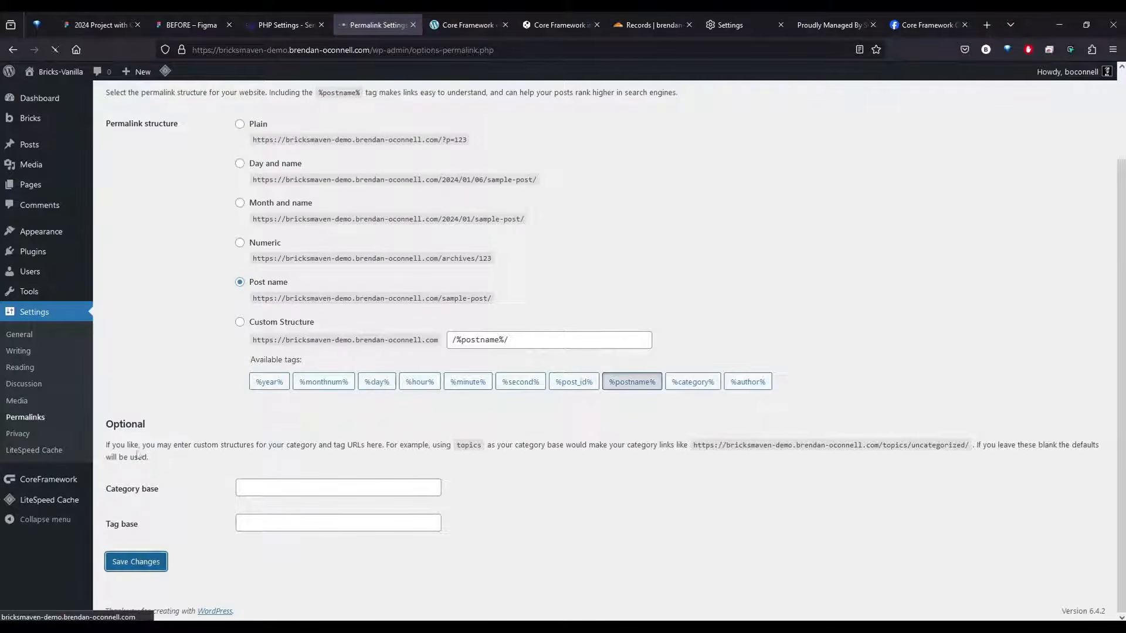
Activate the Bricks addon in Core Framework by entering its license key, and save the changes
click(47, 483)
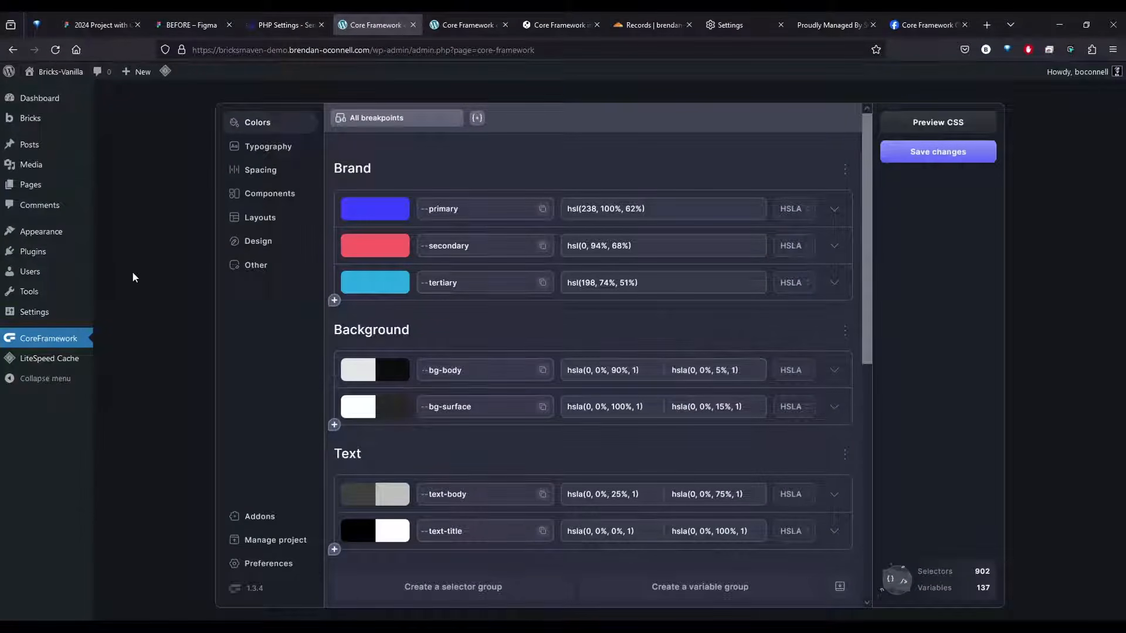
click(273, 524)
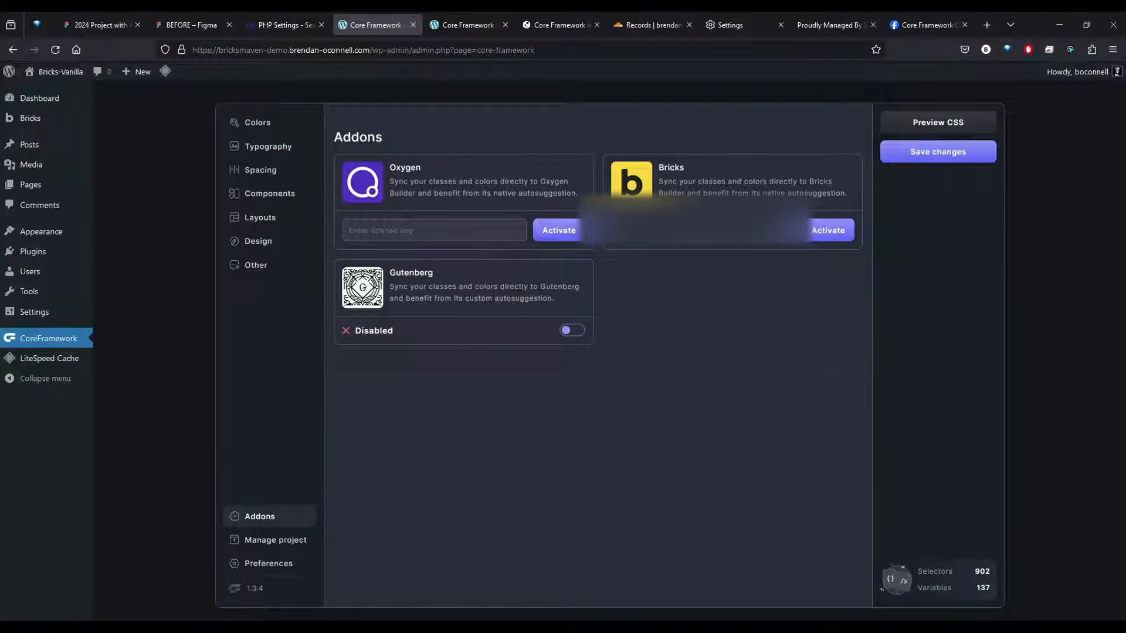
click(833, 231)
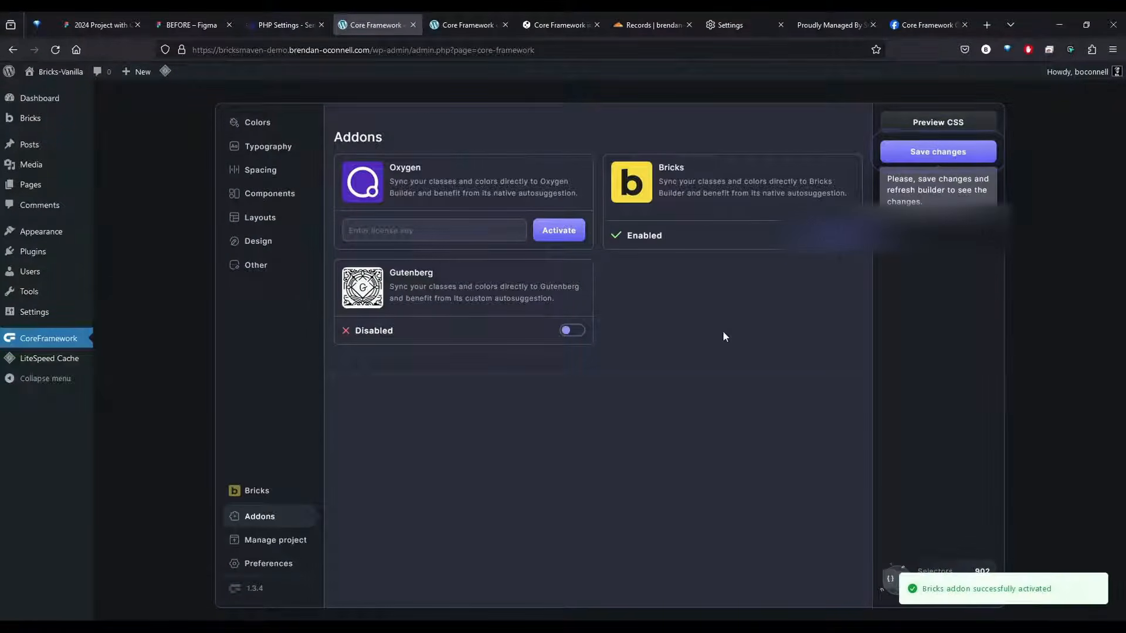
click(919, 154)
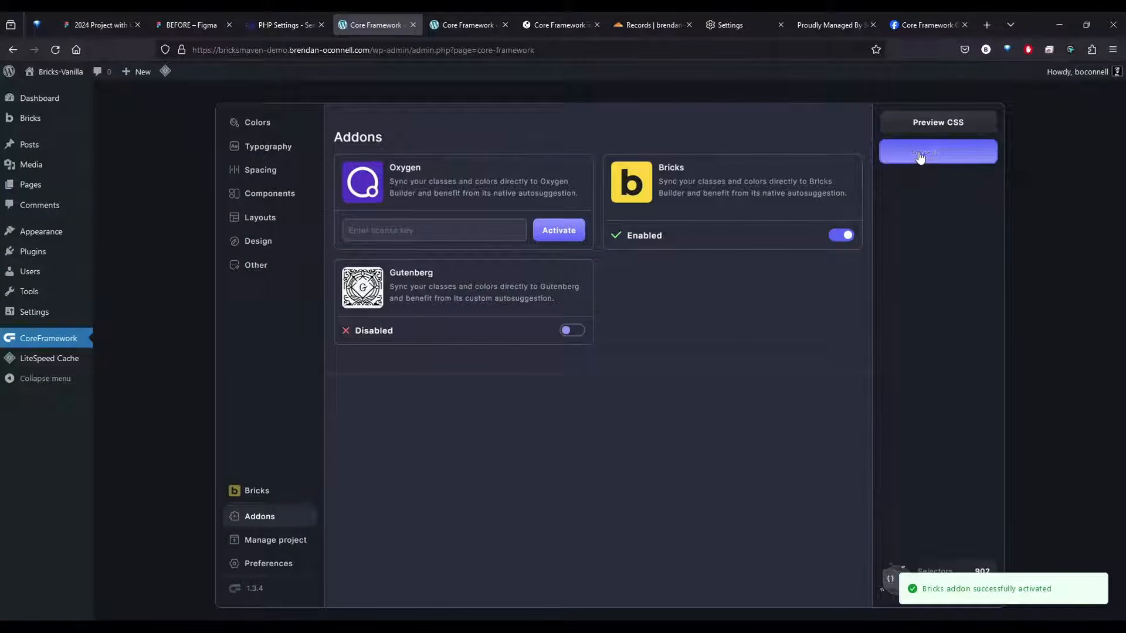
Load Alpha Library-CoreFramework.core from the Bricksmaven folder into the Core Framework project import
click(262, 543)
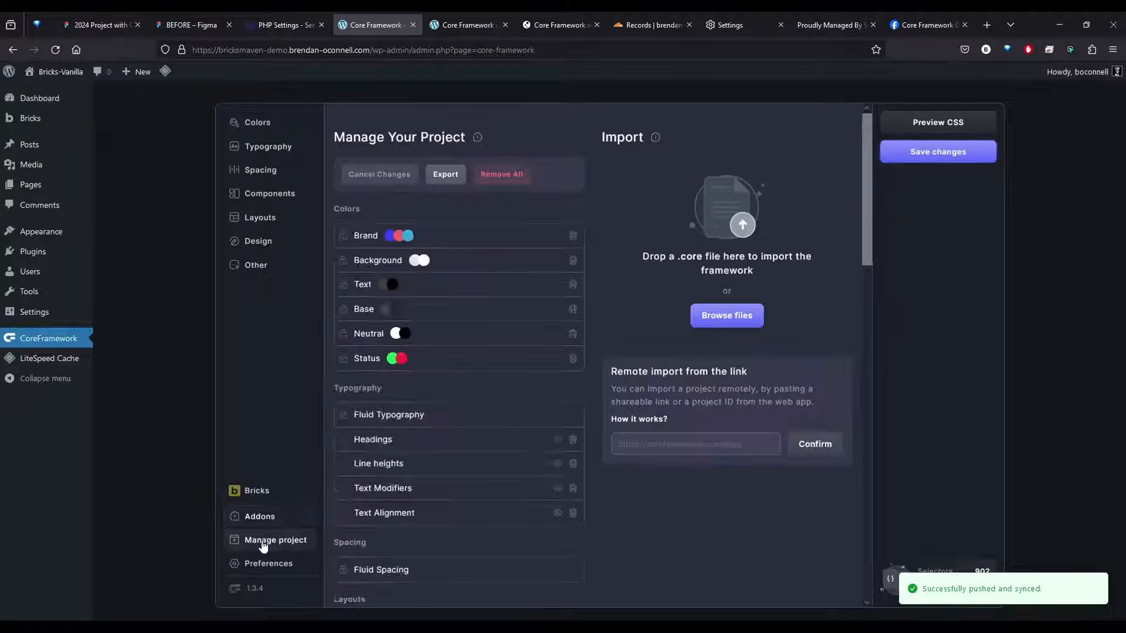
click(715, 318)
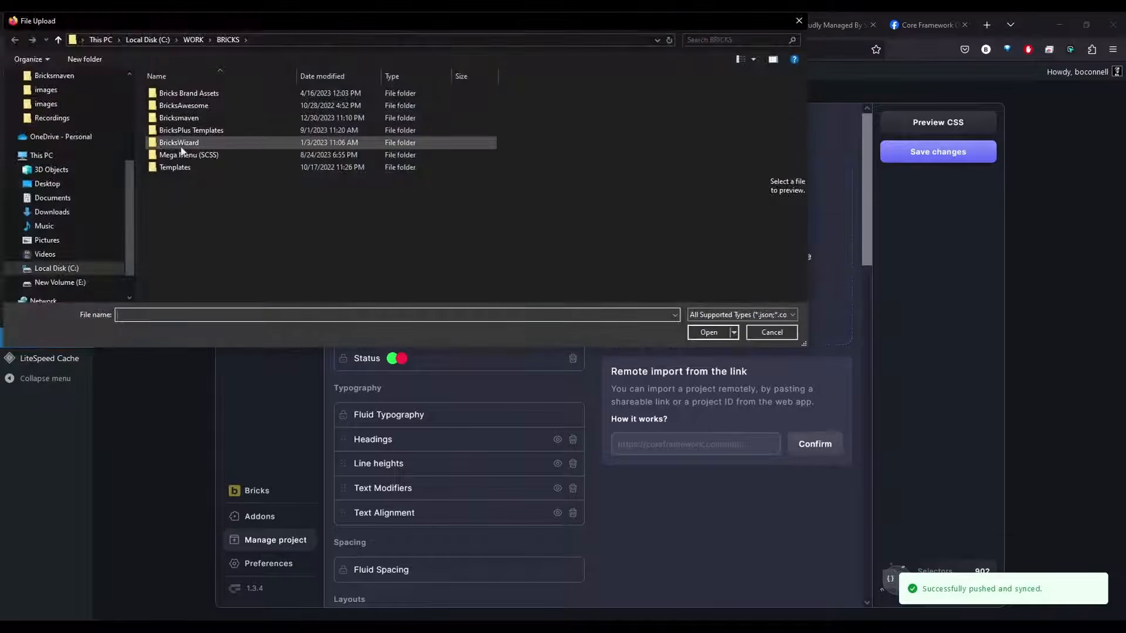
double_click(178, 119)
click(199, 94)
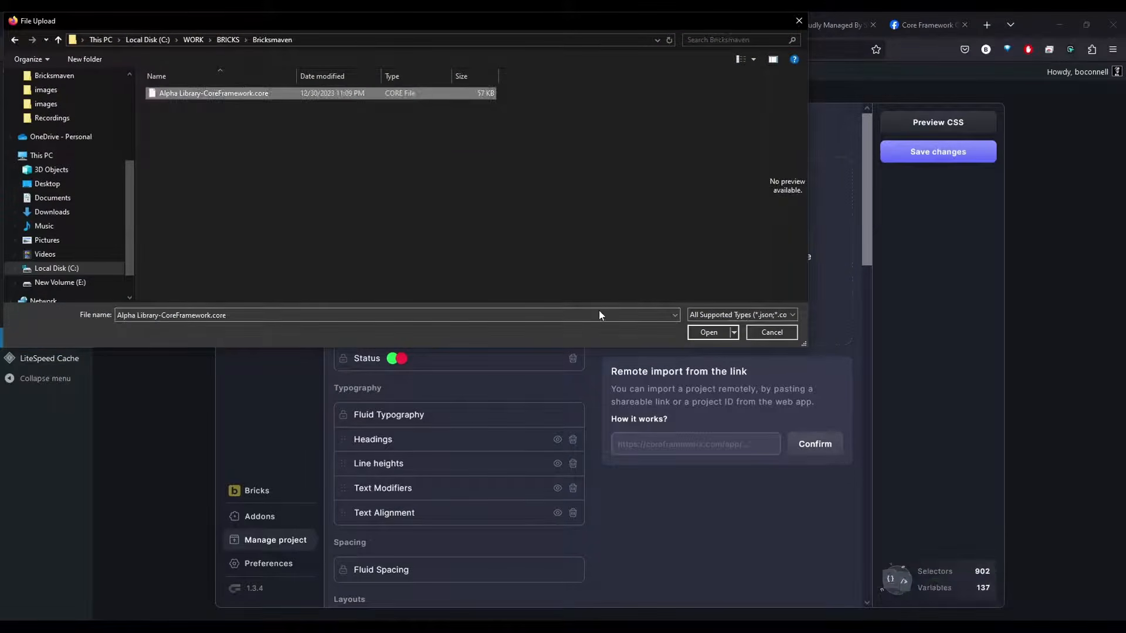
click(711, 332)
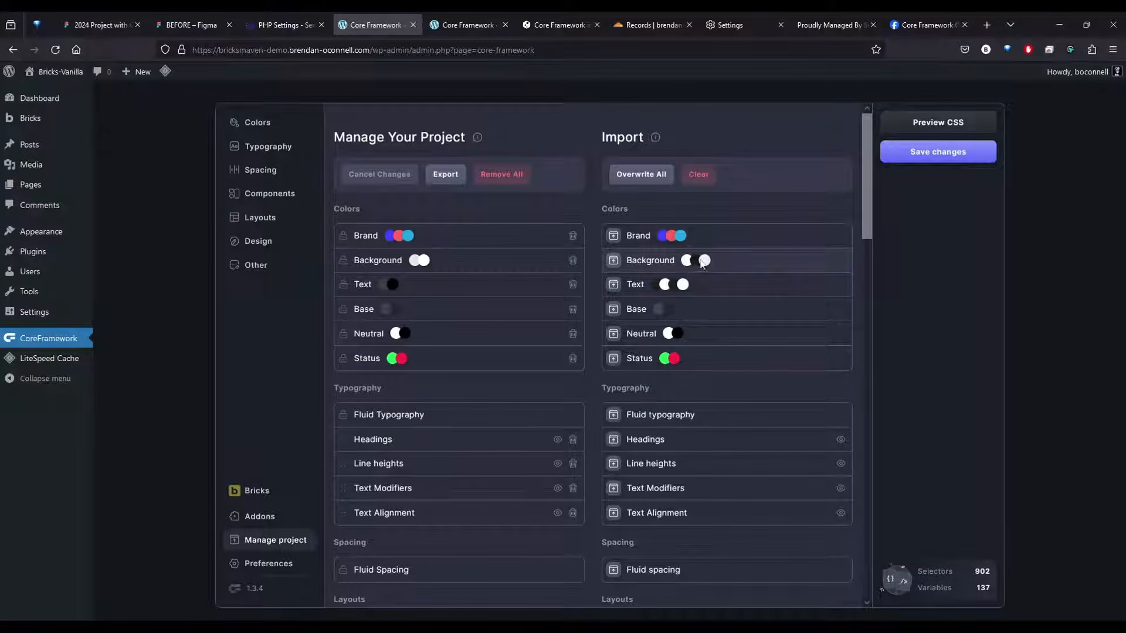
Overwrite the entire Core Framework project with the imported settings, save the changes, and view the Bricks addon preferences
scroll(709, 480, down, 2)
scroll(707, 480, up, 2)
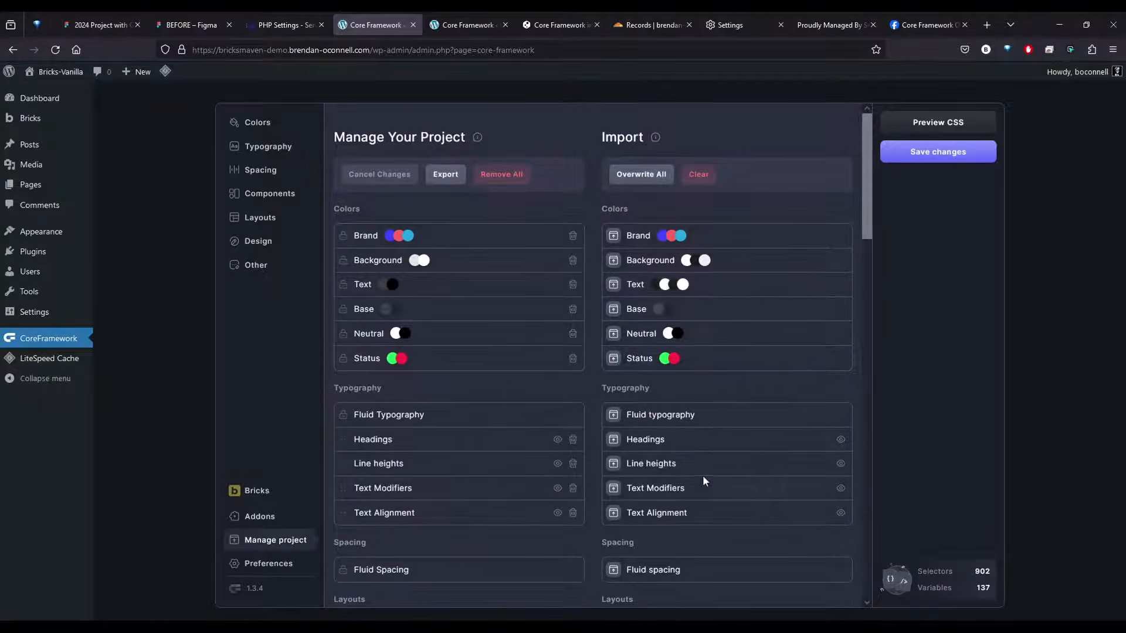
click(641, 174)
click(931, 161)
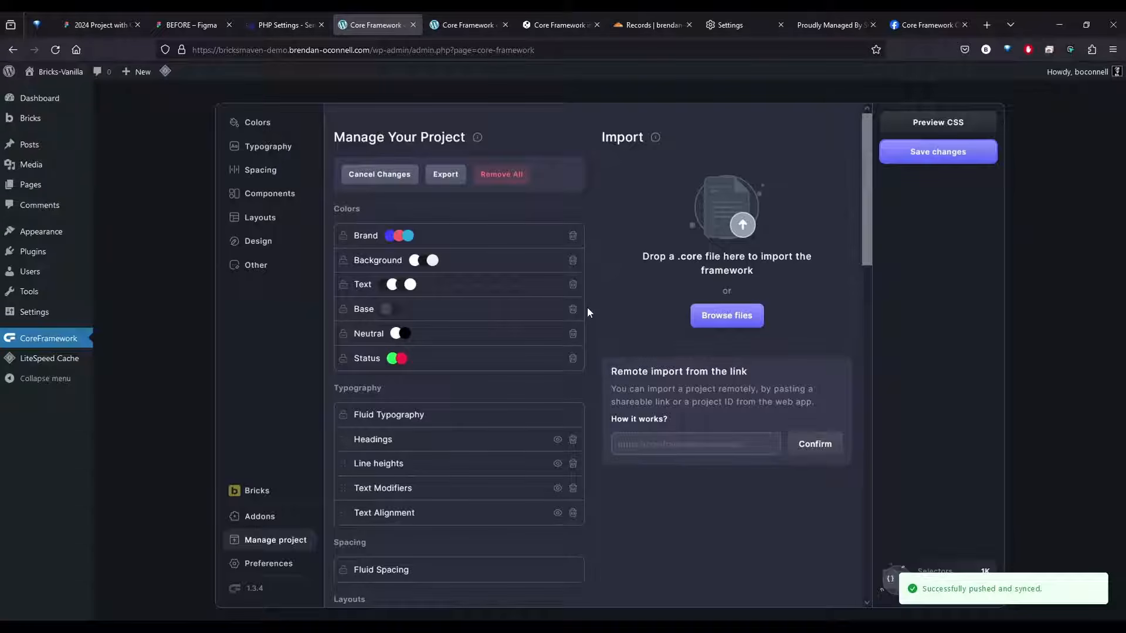
click(249, 494)
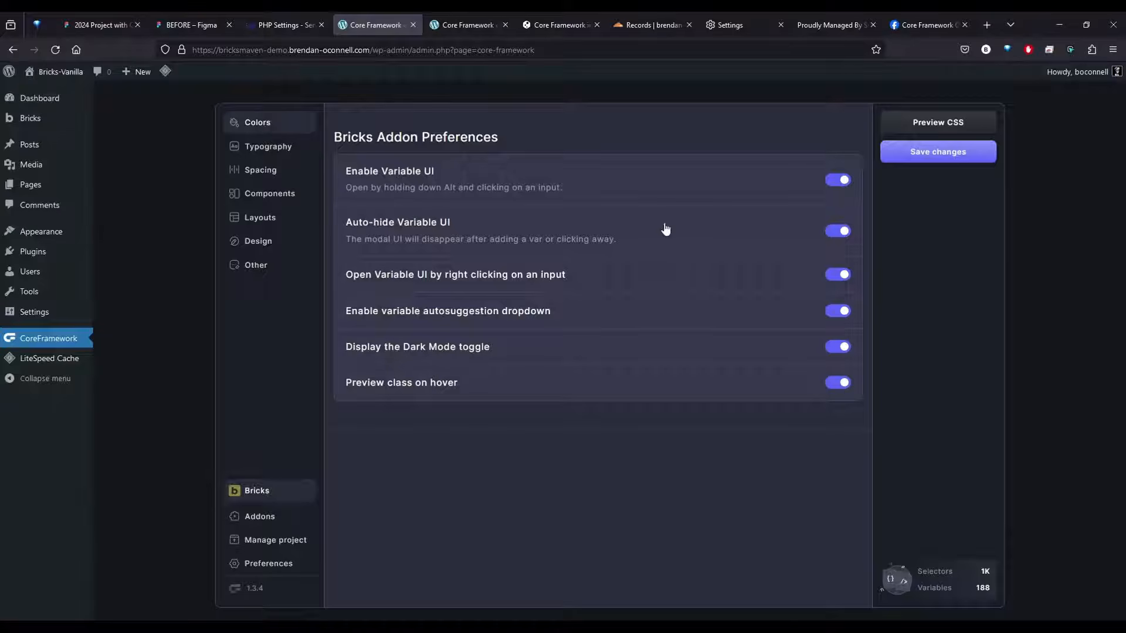
Copy the hex value of the Primary color style from the 2024 Project with CF Figma file and return to Core Framework
click(100, 25)
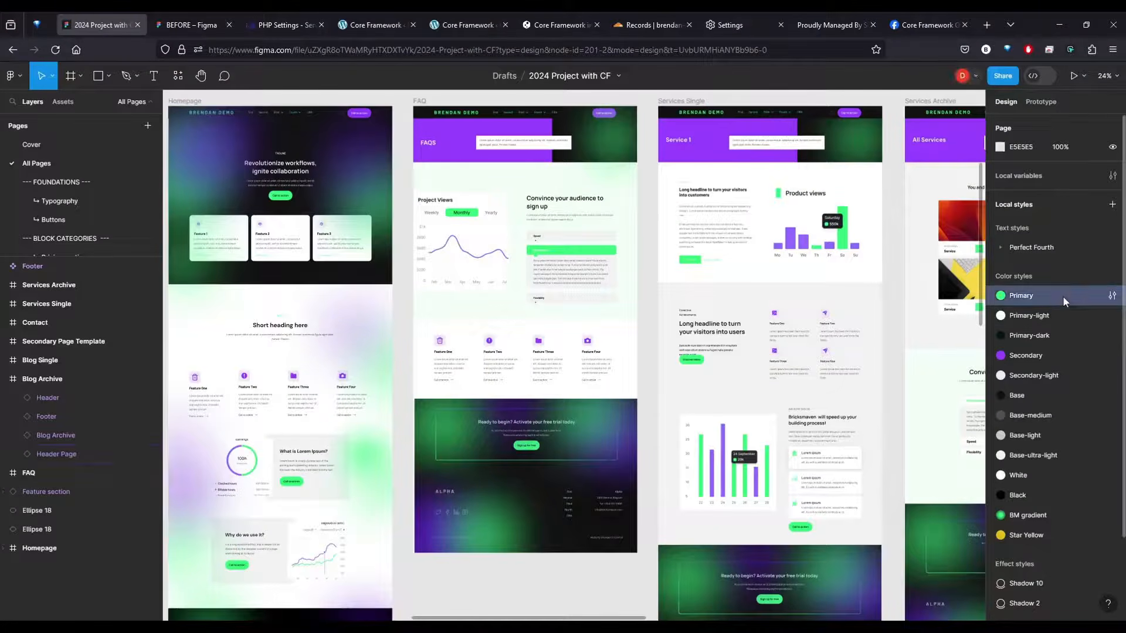
click(1112, 296)
click(835, 476)
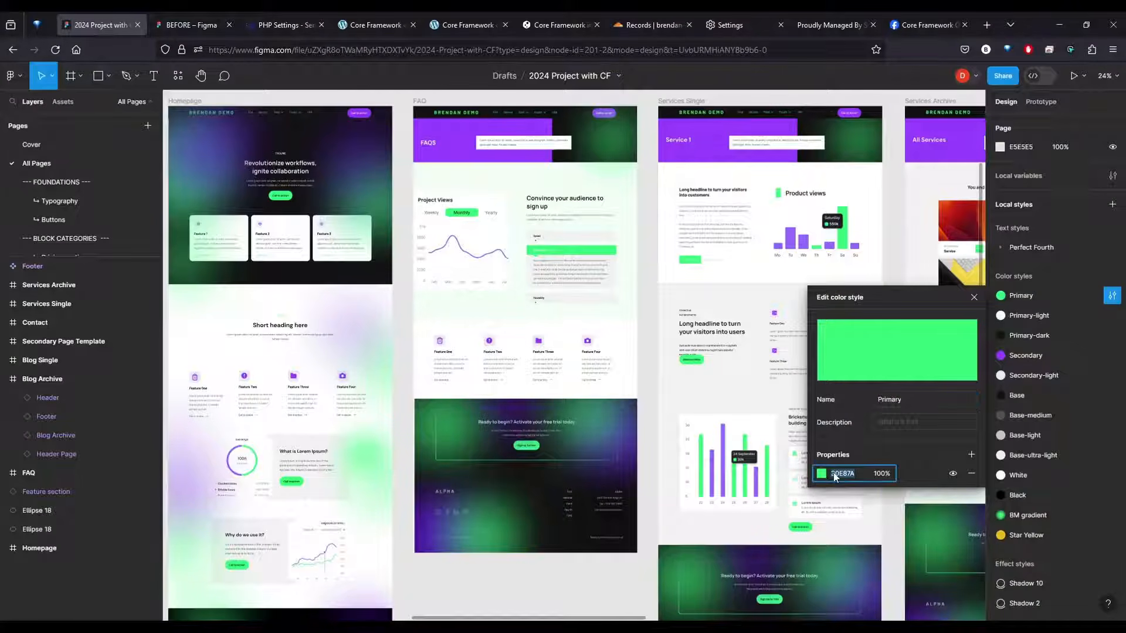
click(481, 24)
click(375, 25)
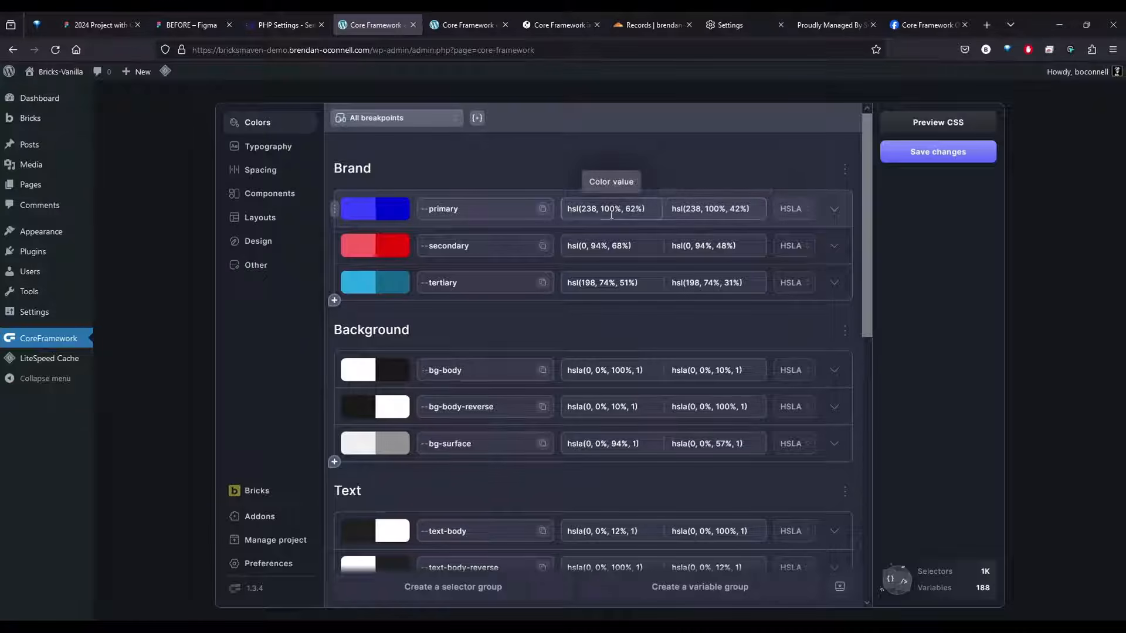
Switch the --primary brand color to HEX format and set its light color value to #30E87A
click(802, 216)
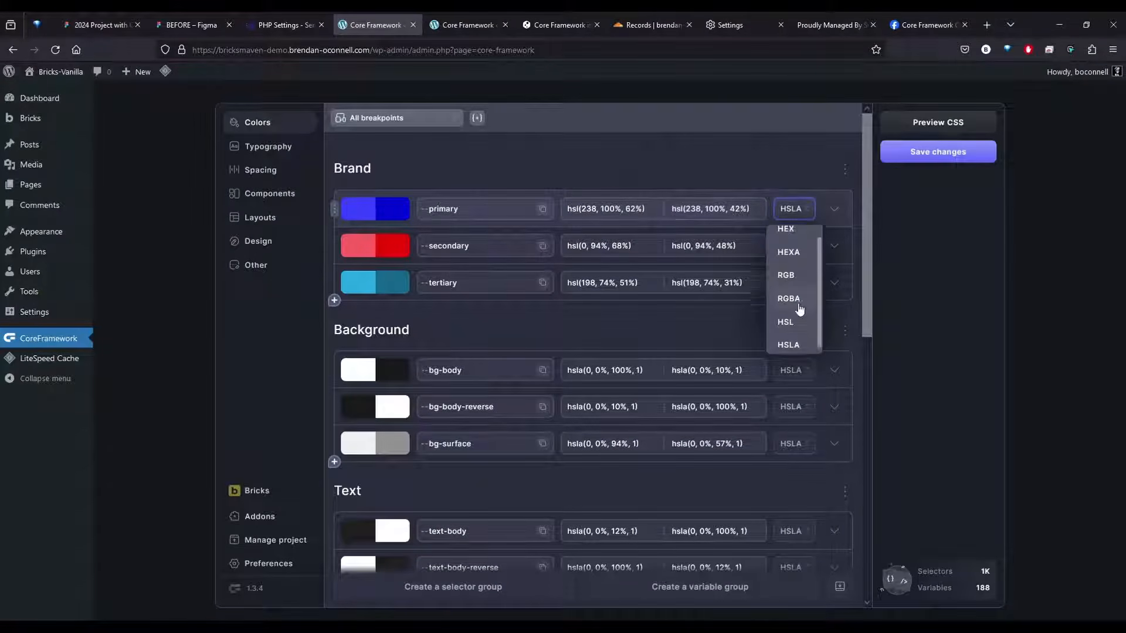
click(795, 245)
click(620, 206)
text(30E87A)
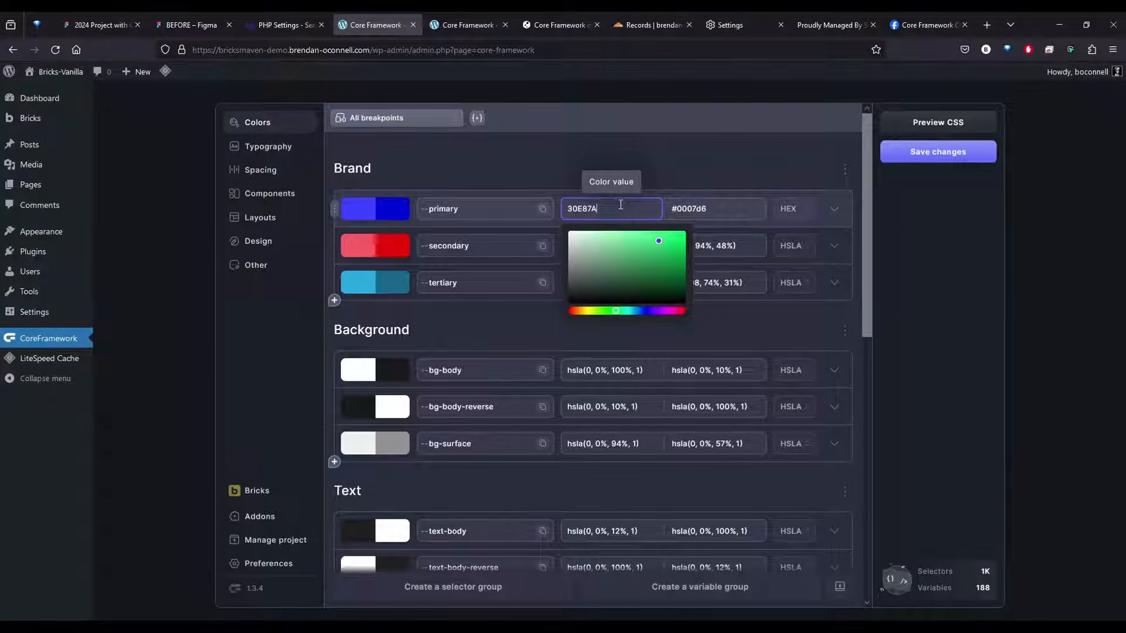
click(569, 209)
text(#)
click(736, 169)
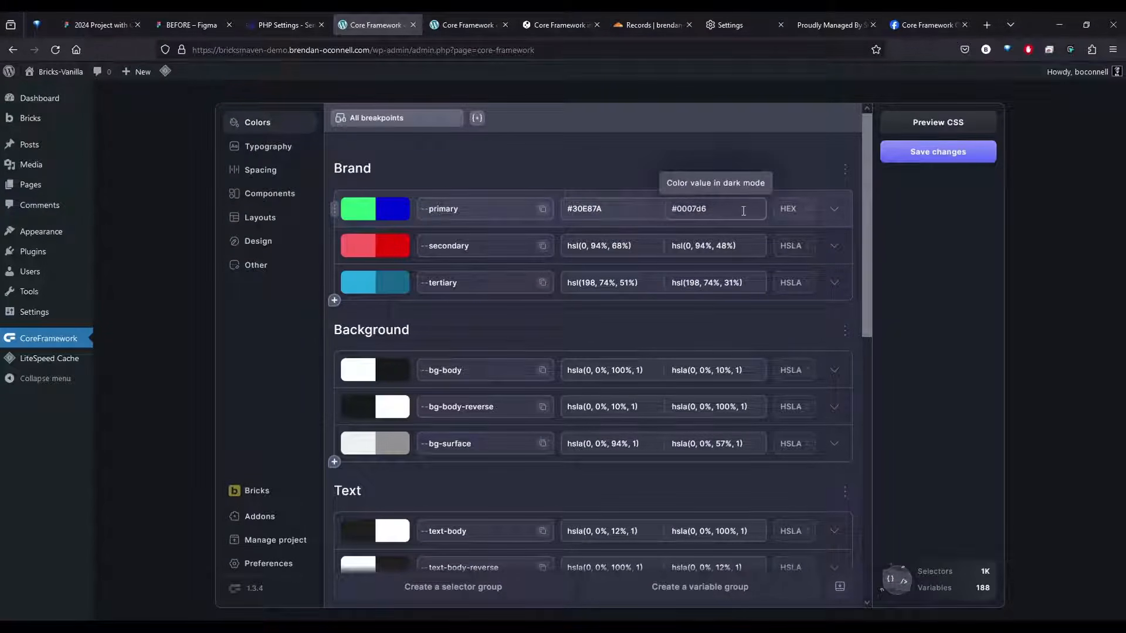
Set the --primary dark mode value to #30E87A and convert the color format to HSL
drag(742, 211, 678, 213)
text(30E87A)
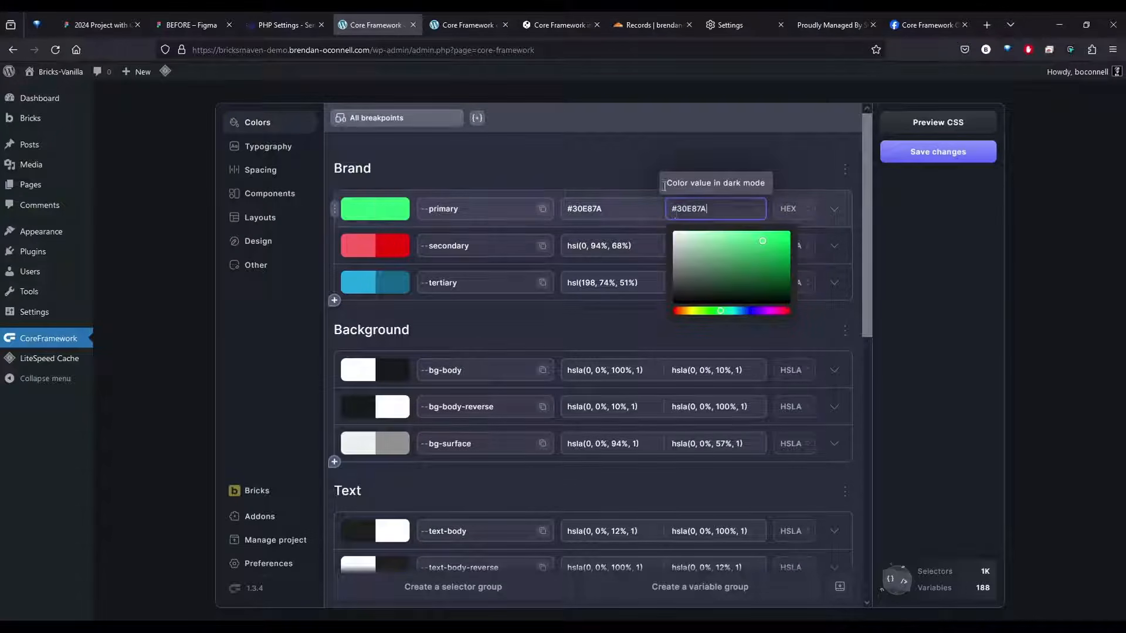
click(655, 173)
click(792, 209)
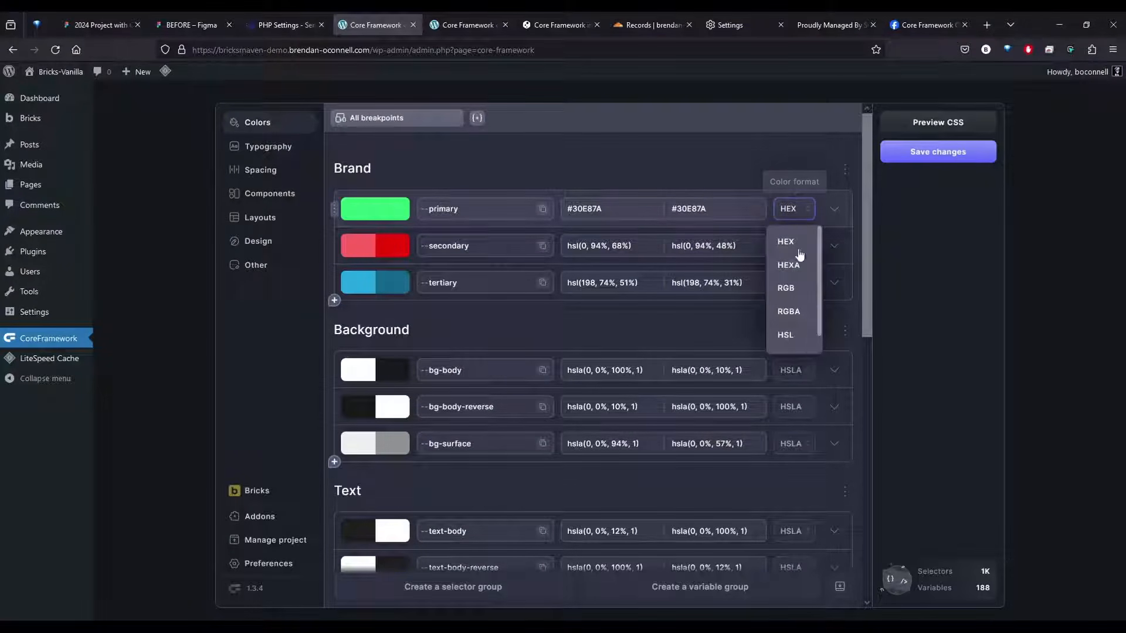
click(793, 339)
Set the lightness of the --primary dark mode color to 5%, check its generated shades and tints, and save the changes
click(736, 209)
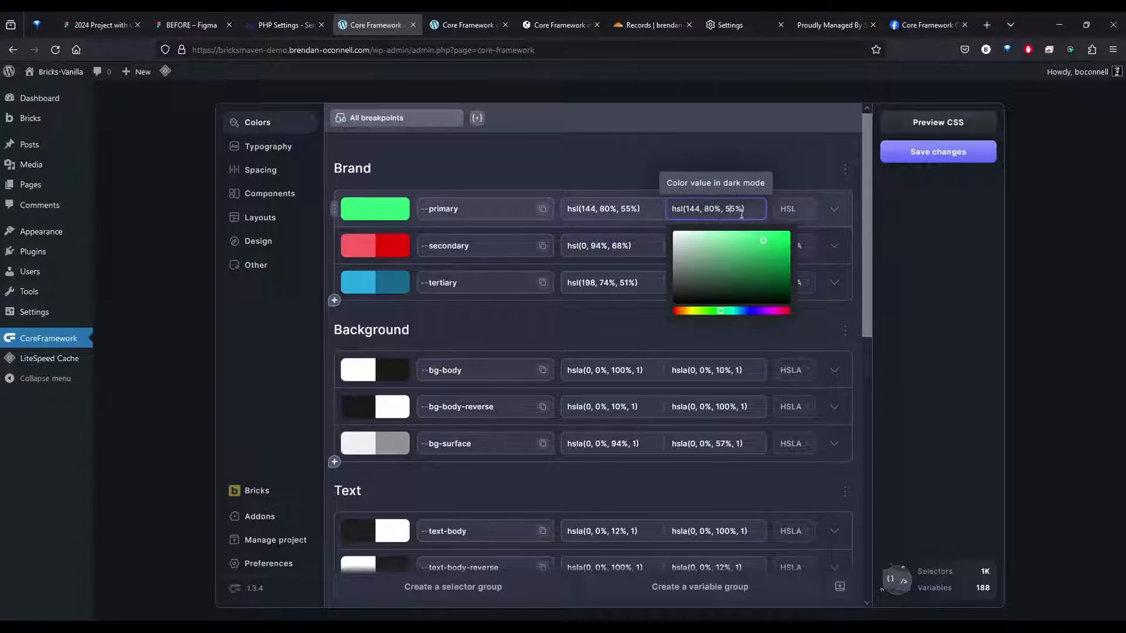
key(BackSpace)
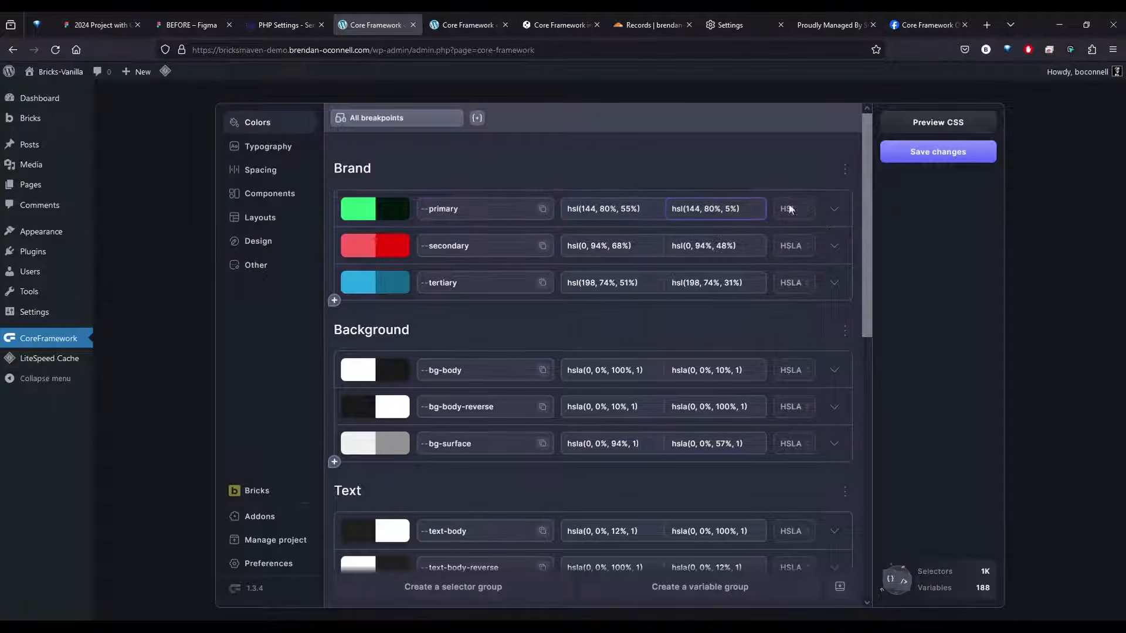
click(833, 210)
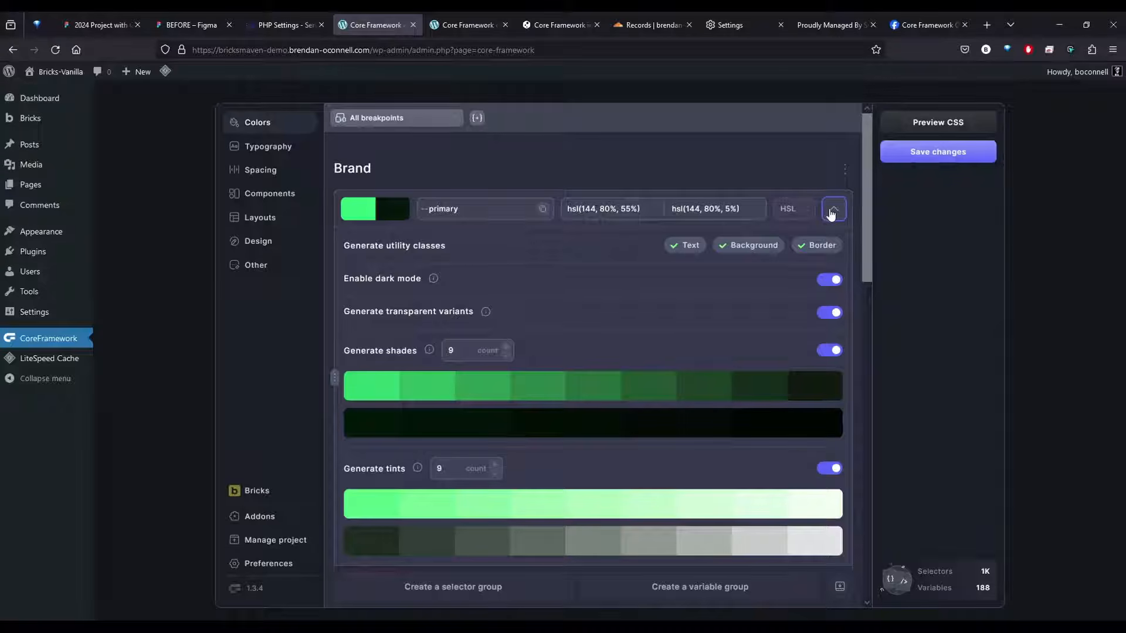
click(833, 210)
click(936, 152)
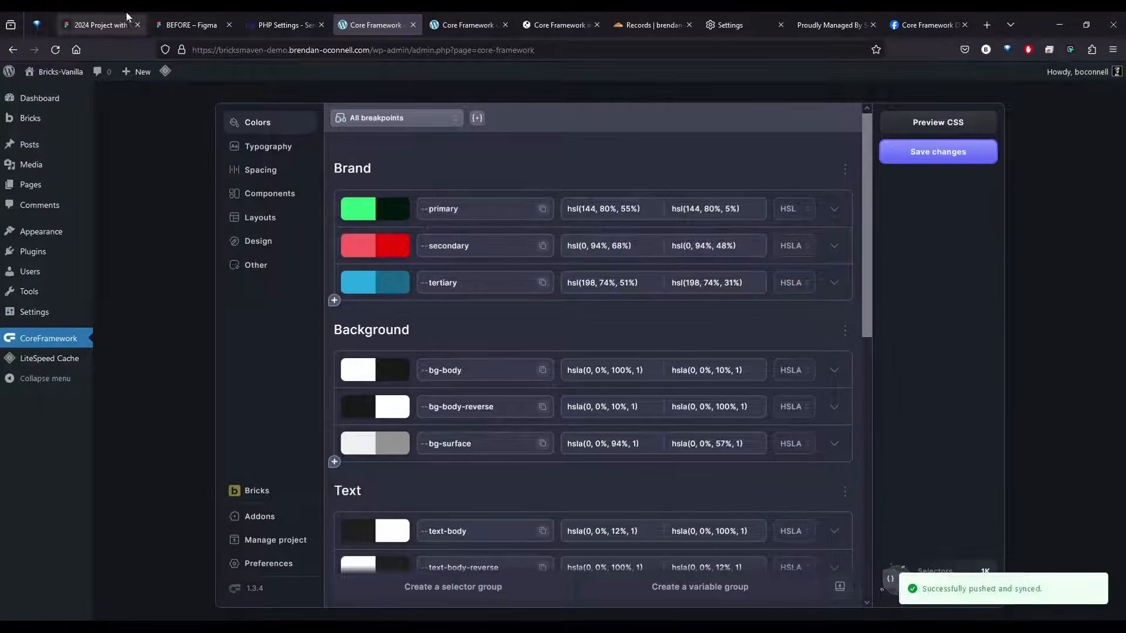
Copy the Secondary color style's hex value from the Figma file, return to Core Framework, and close its duplicate tab
click(127, 16)
click(1054, 359)
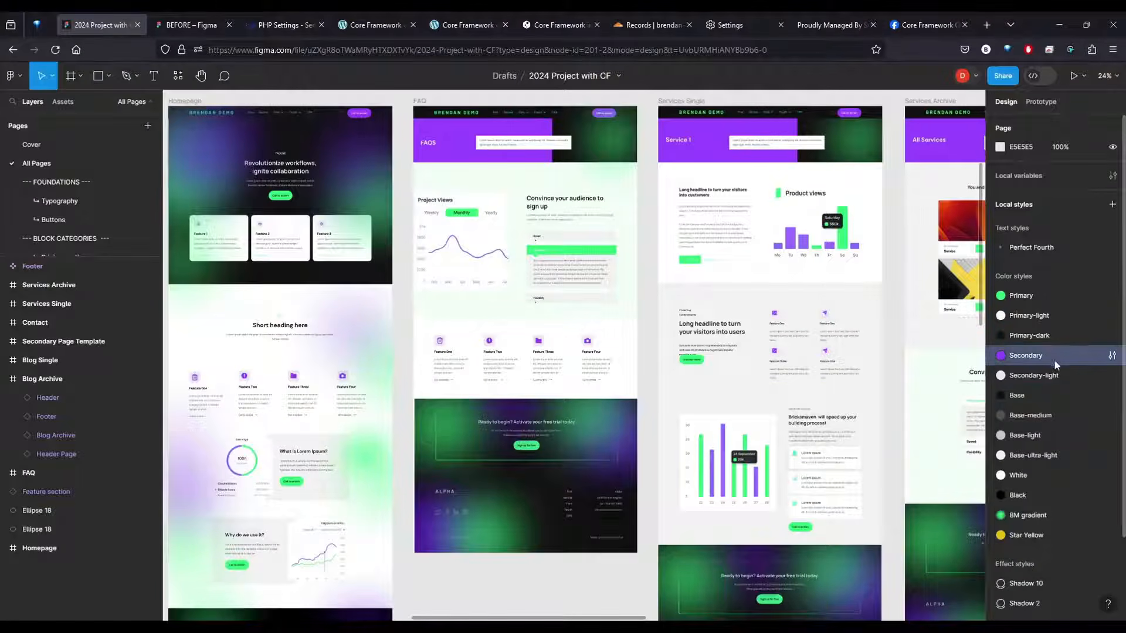
click(1112, 357)
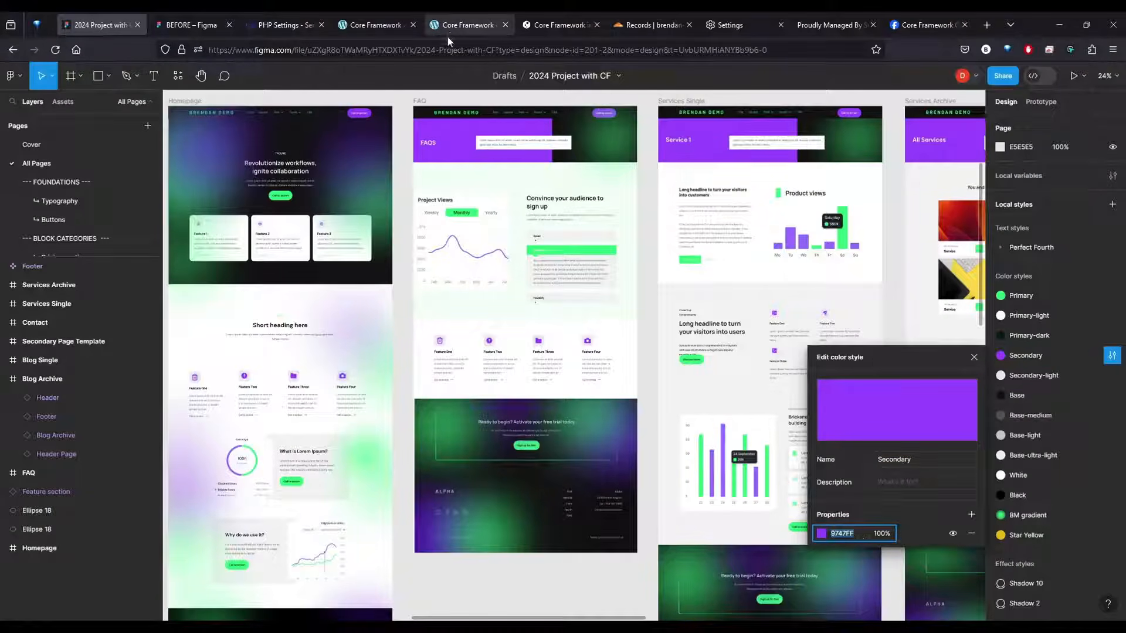
click(369, 25)
middle_click(469, 18)
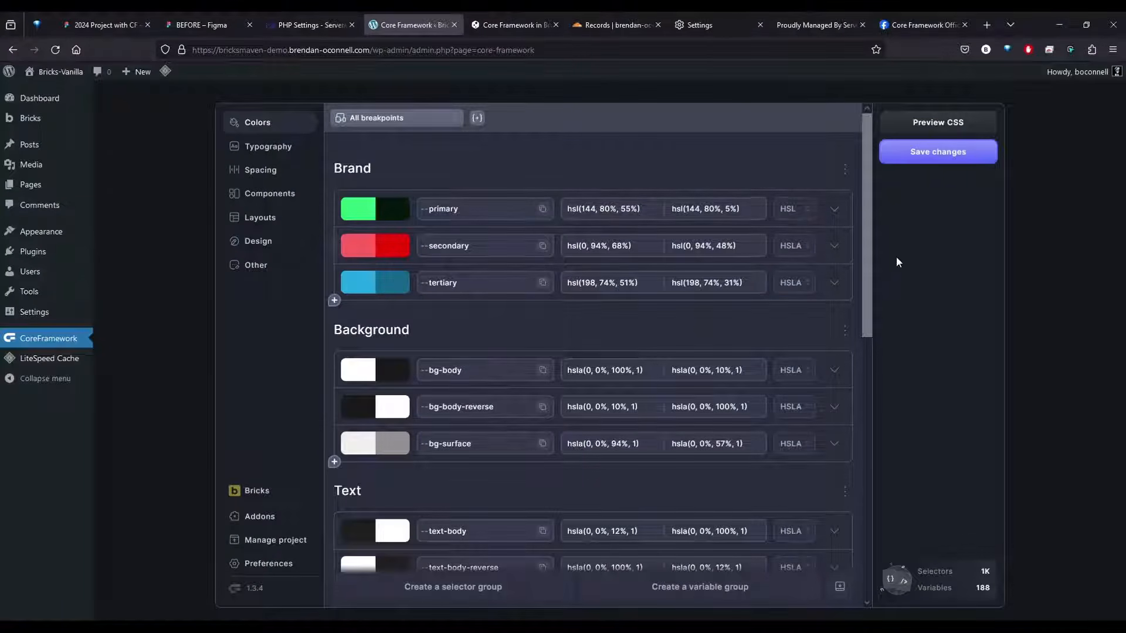
Expand the --secondary brand color, switch it to HEX format, and set both its light and dark mode values to #9747FF
click(834, 245)
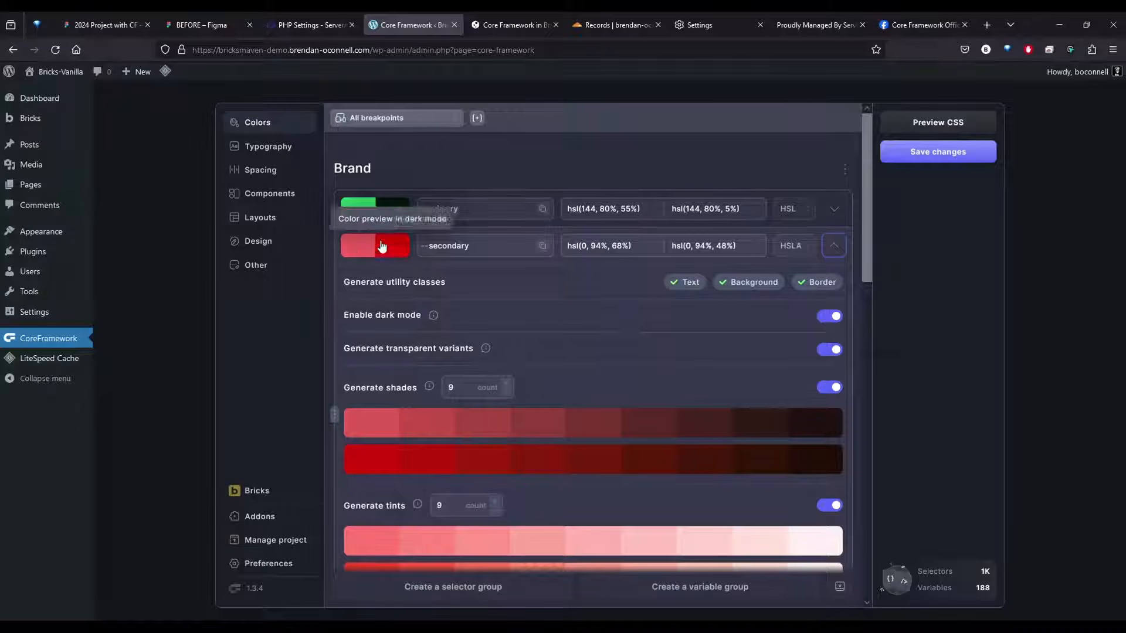
click(352, 248)
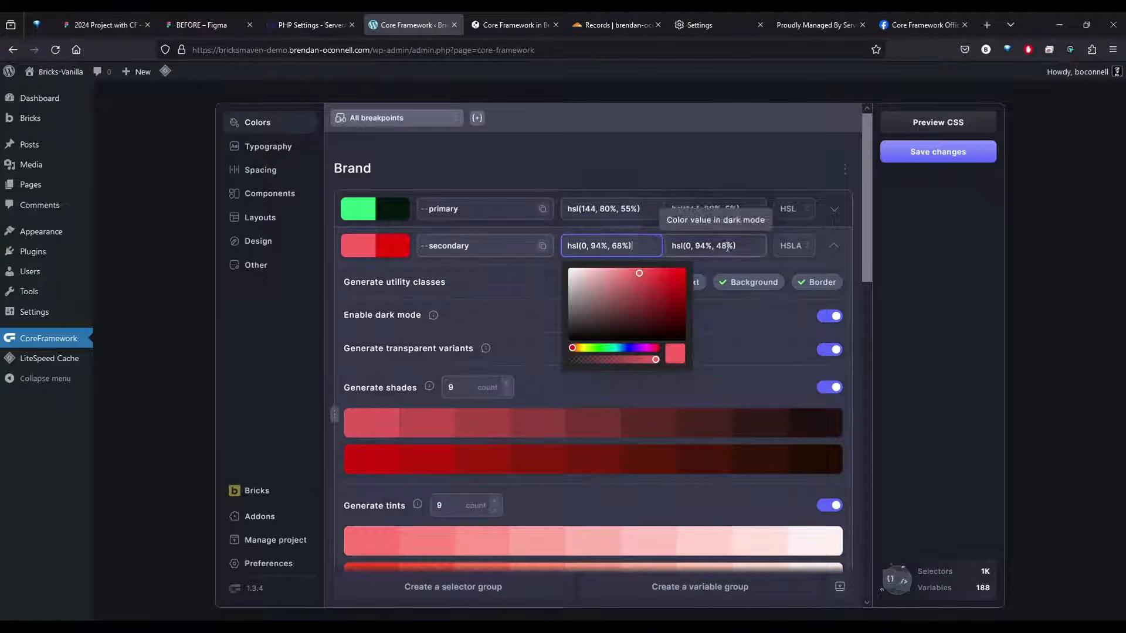
click(792, 246)
click(789, 279)
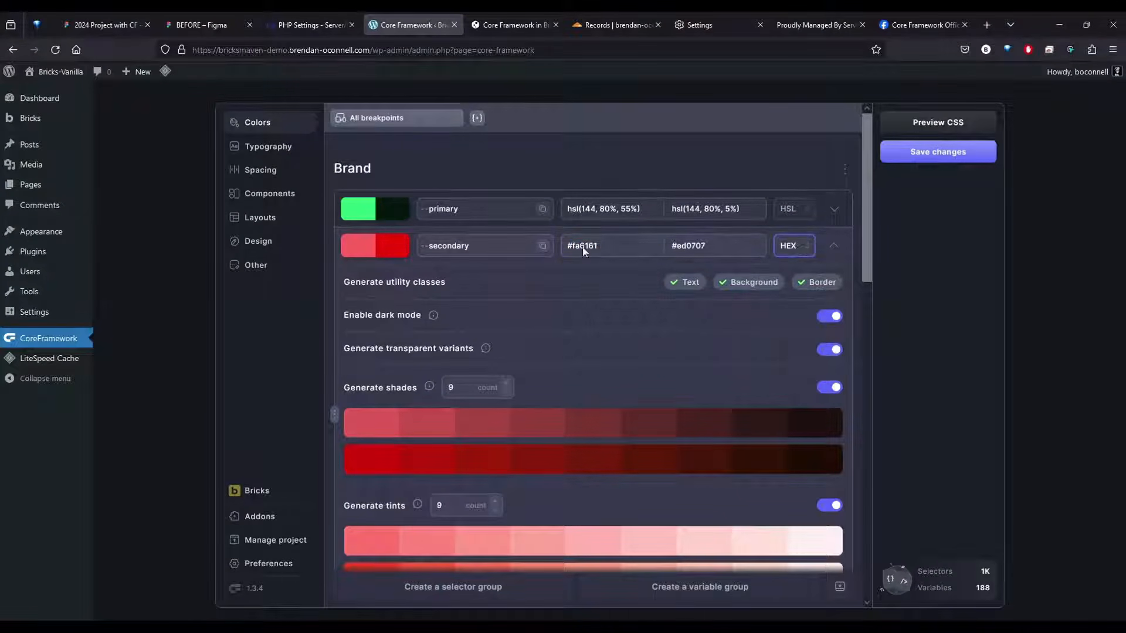
click(587, 245)
text(#9747FF)
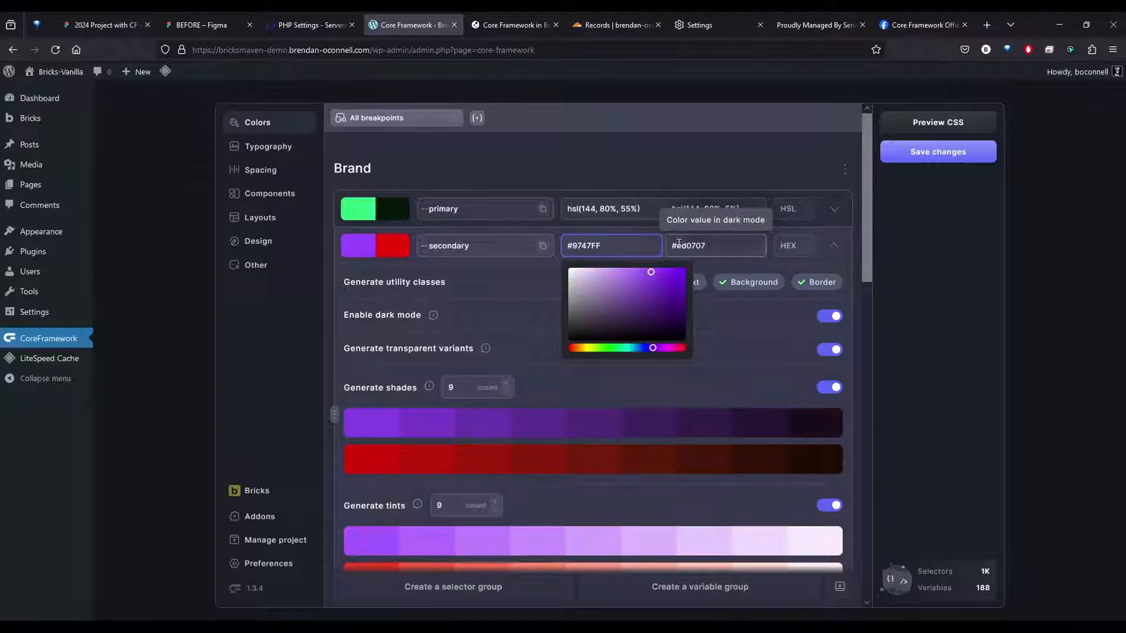
click(633, 231)
double_click(678, 245)
text(9747FF)
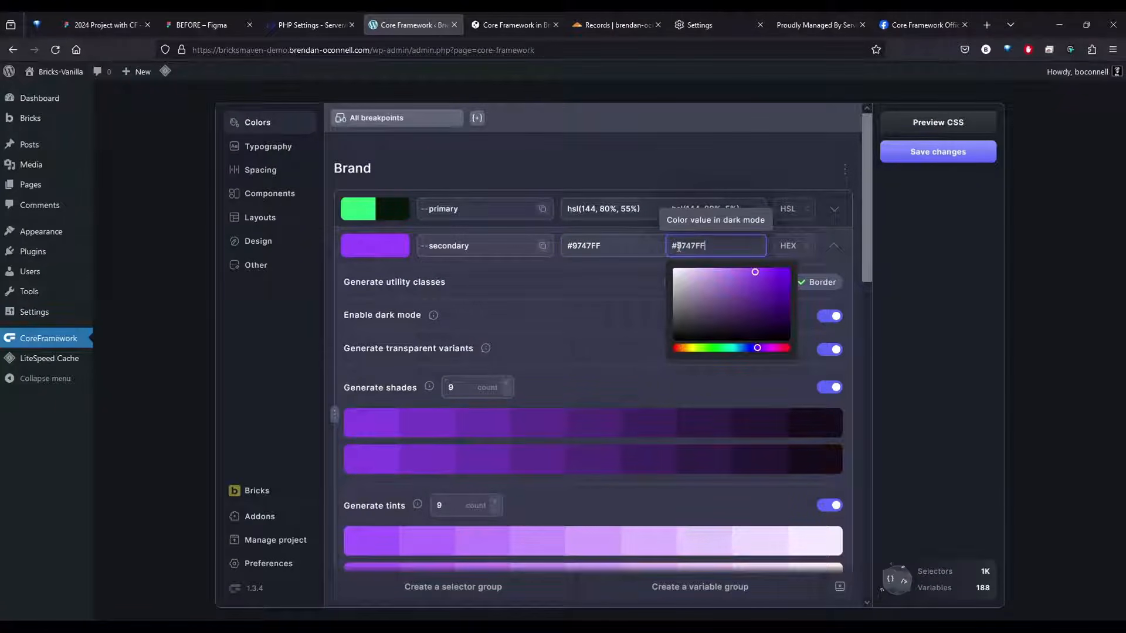
Convert --secondary to HSL format with a dark mode lightness of 5%, and save the changes
click(791, 245)
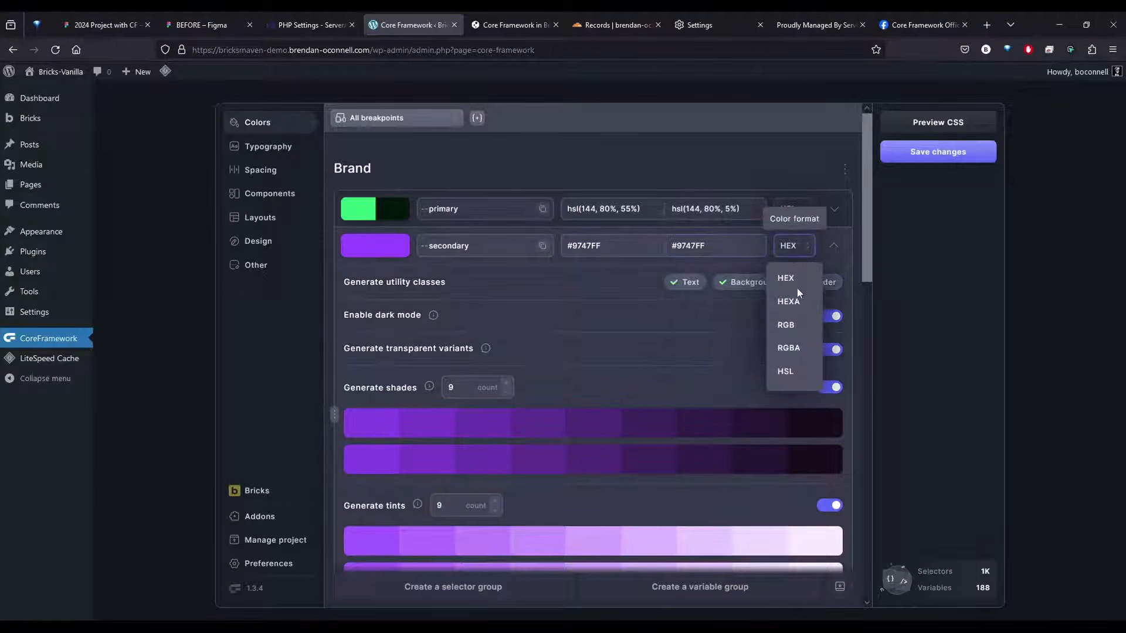
click(800, 370)
click(740, 246)
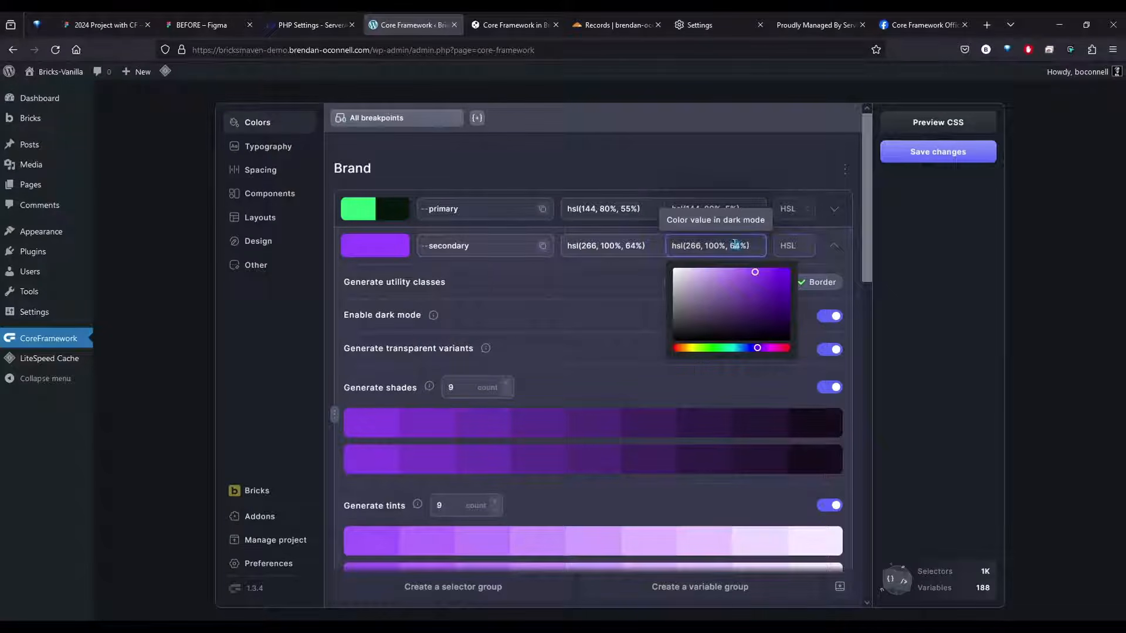
text(5)
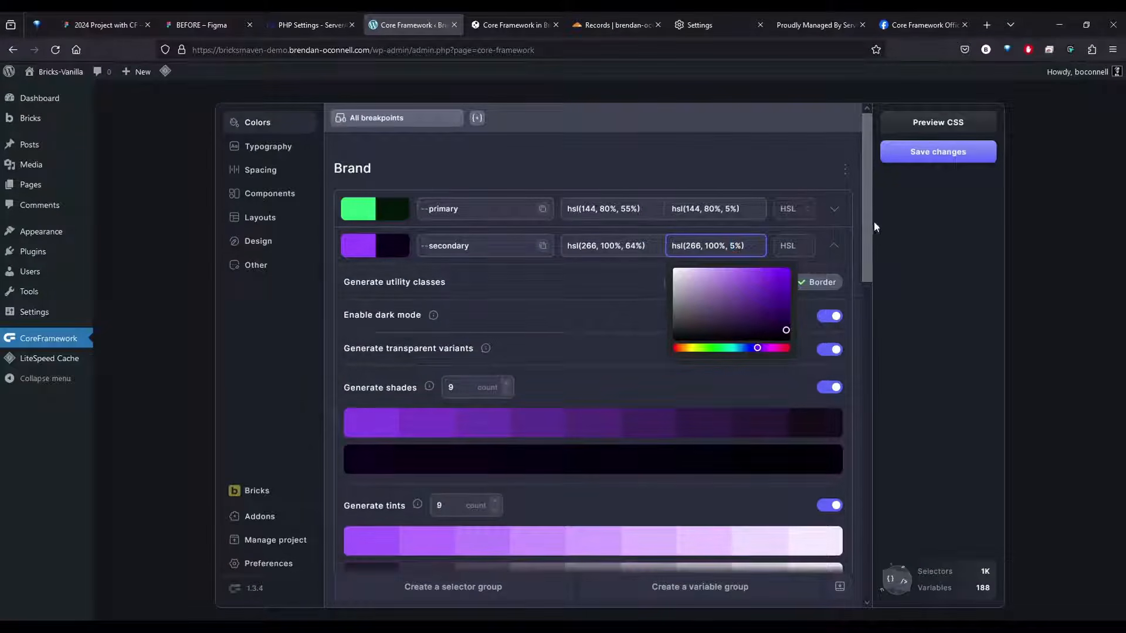
click(934, 153)
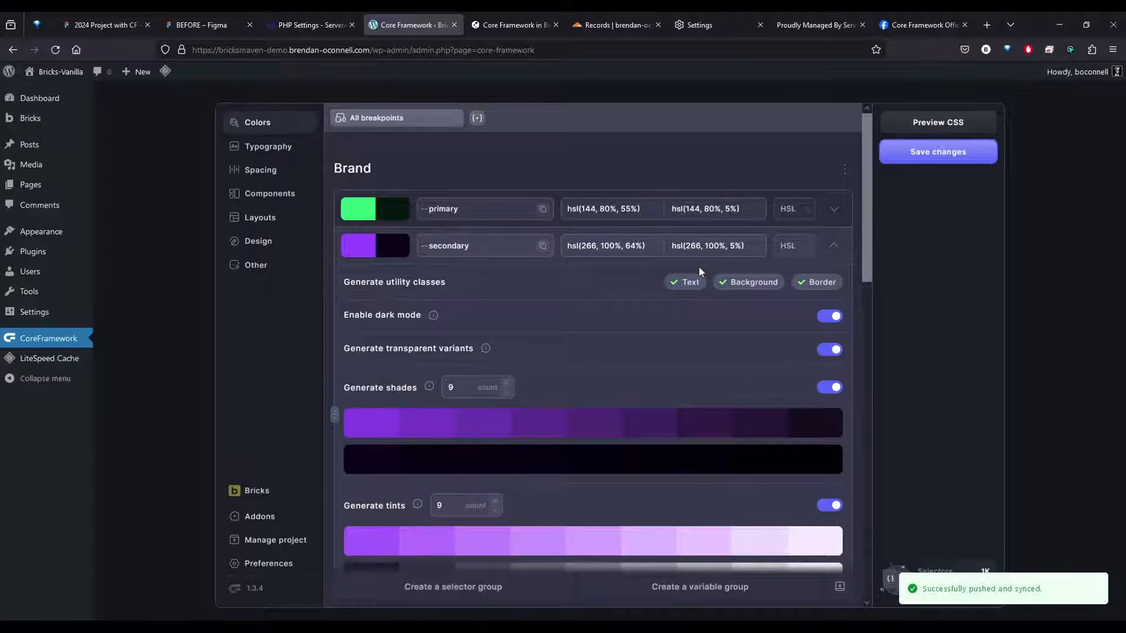
Regenerate the --secondary dark mode color by disabling and re-enabling dark mode for it
click(835, 317)
click(839, 319)
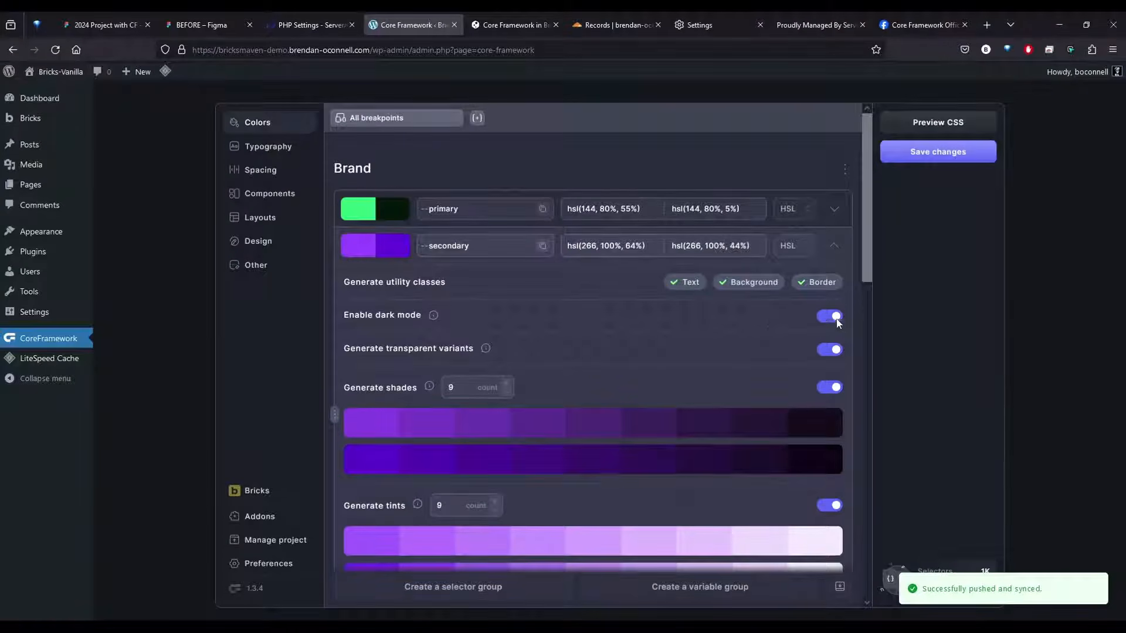
Turn off shade generation for the --primary color and save the changes
click(834, 209)
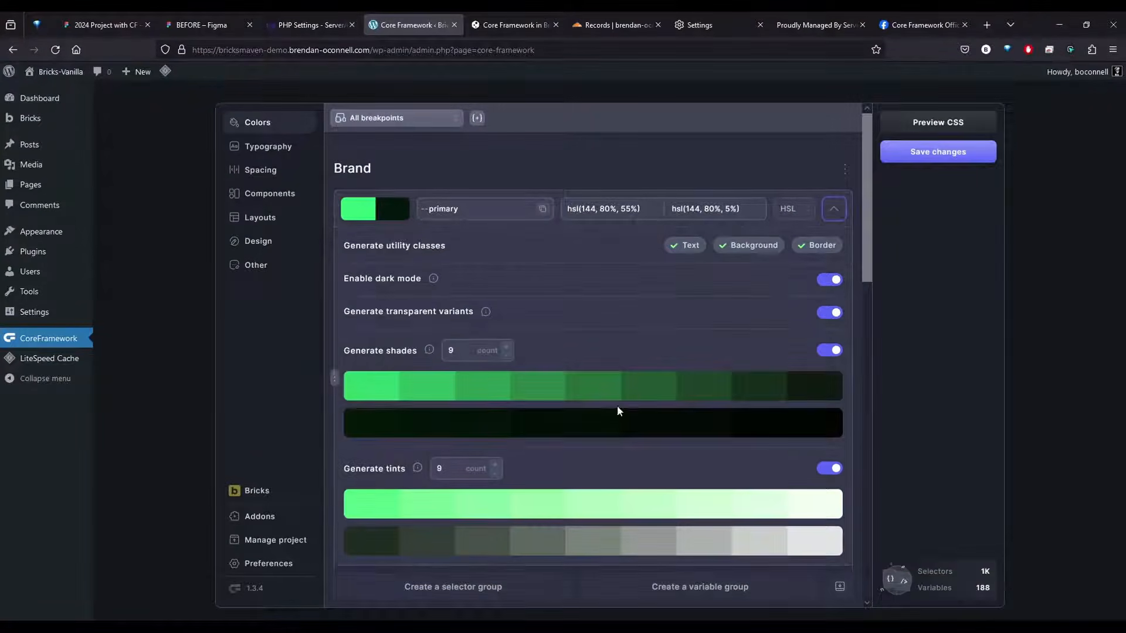
click(836, 351)
click(835, 350)
click(829, 354)
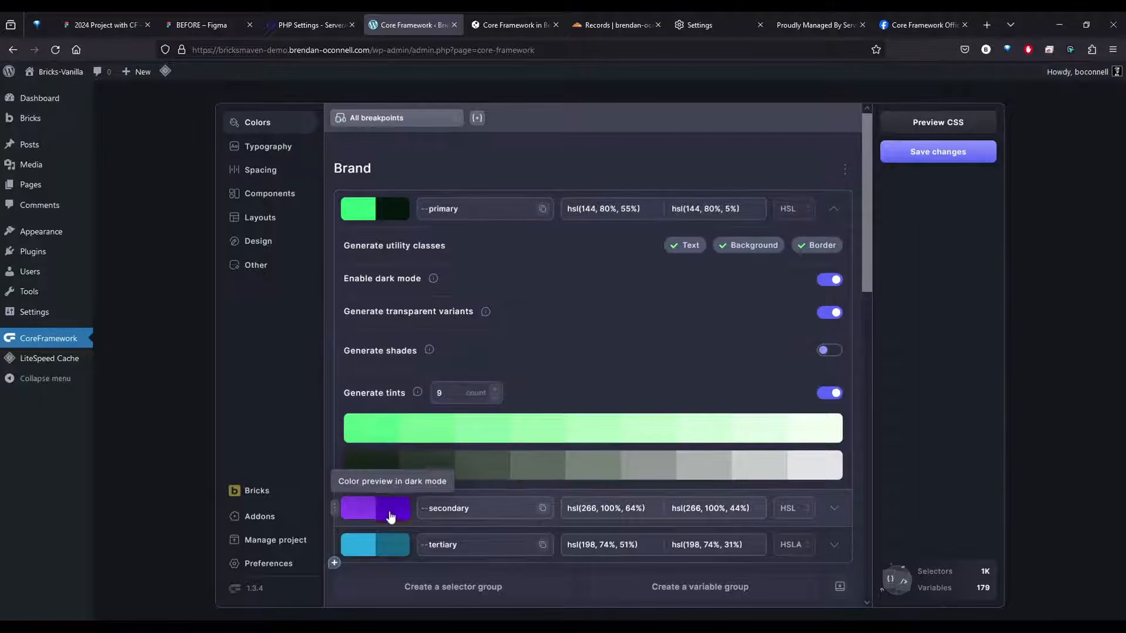
click(915, 153)
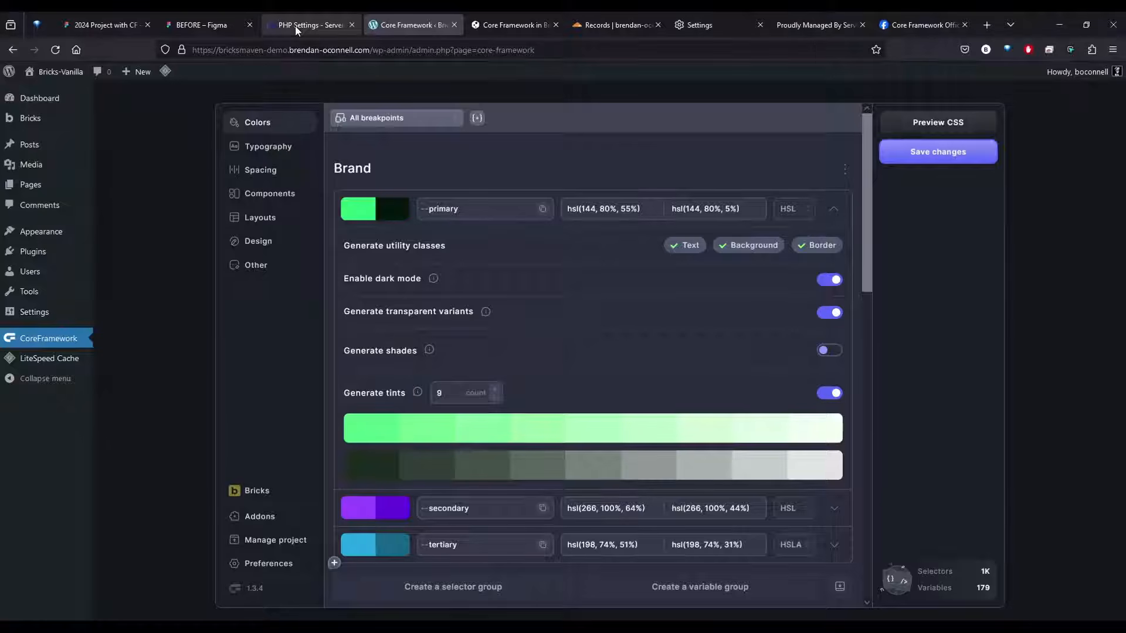
Close the PHP Settings tab and read the installation and container width sections of the Bricks Labs article Core Framework in Bricks
click(352, 25)
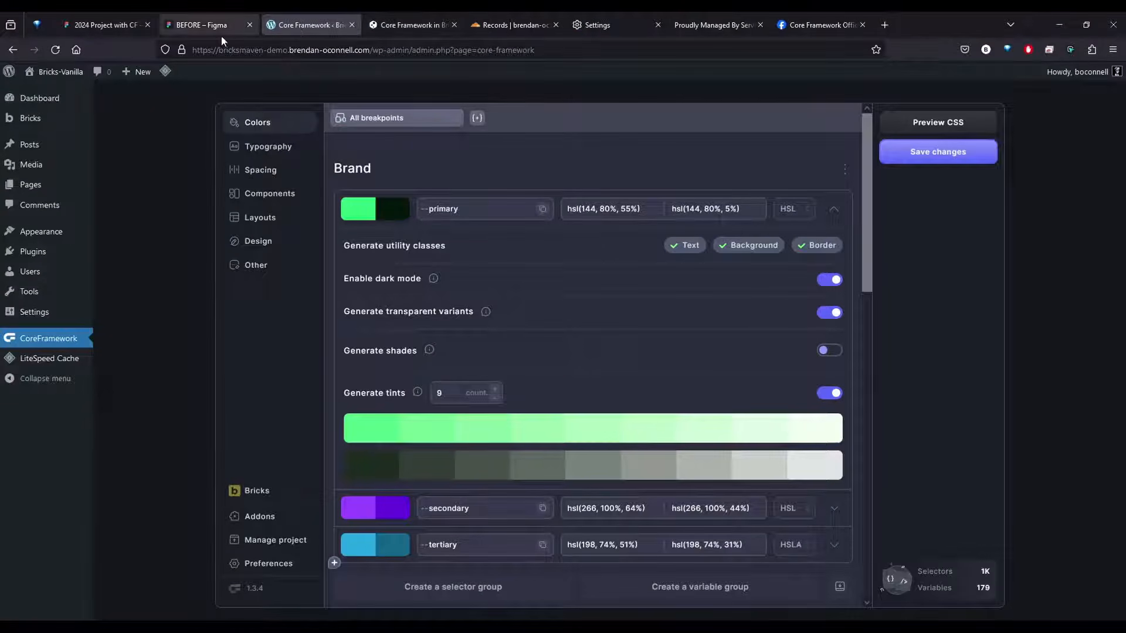
click(394, 27)
scroll(582, 183, down, 3)
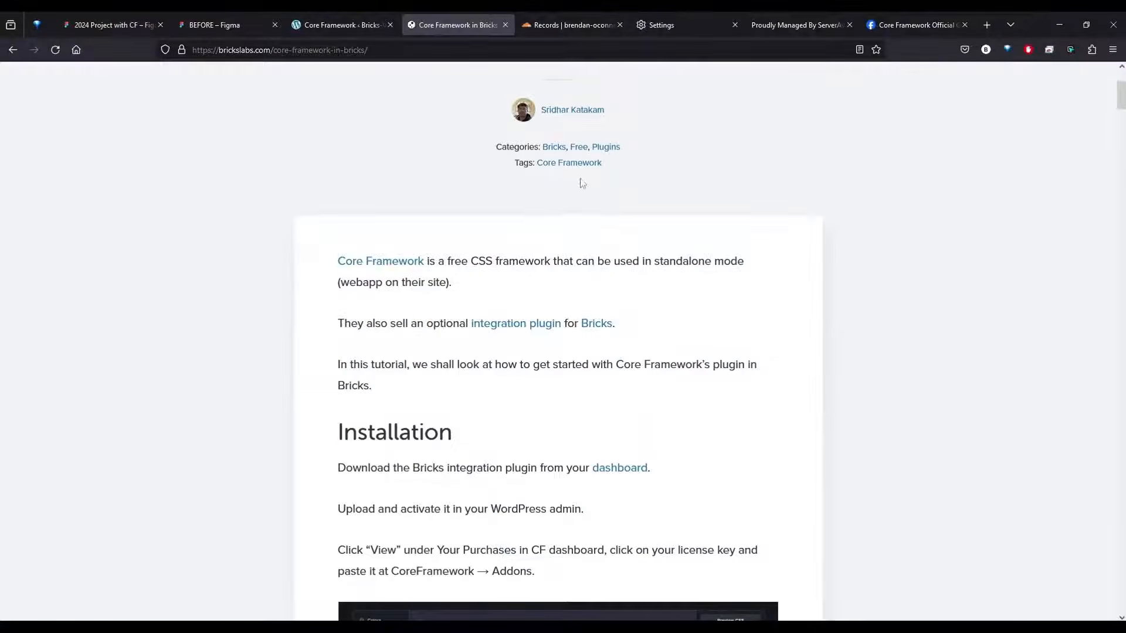
scroll(169, 86, up, 3)
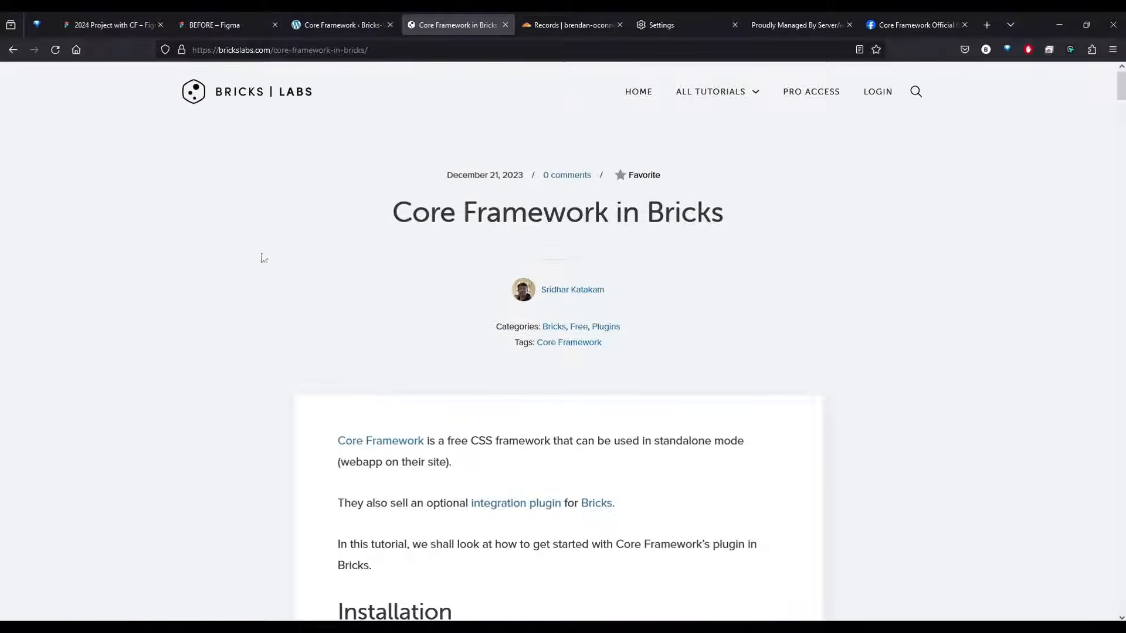
scroll(216, 349, down, 3)
scroll(304, 333, down, 2)
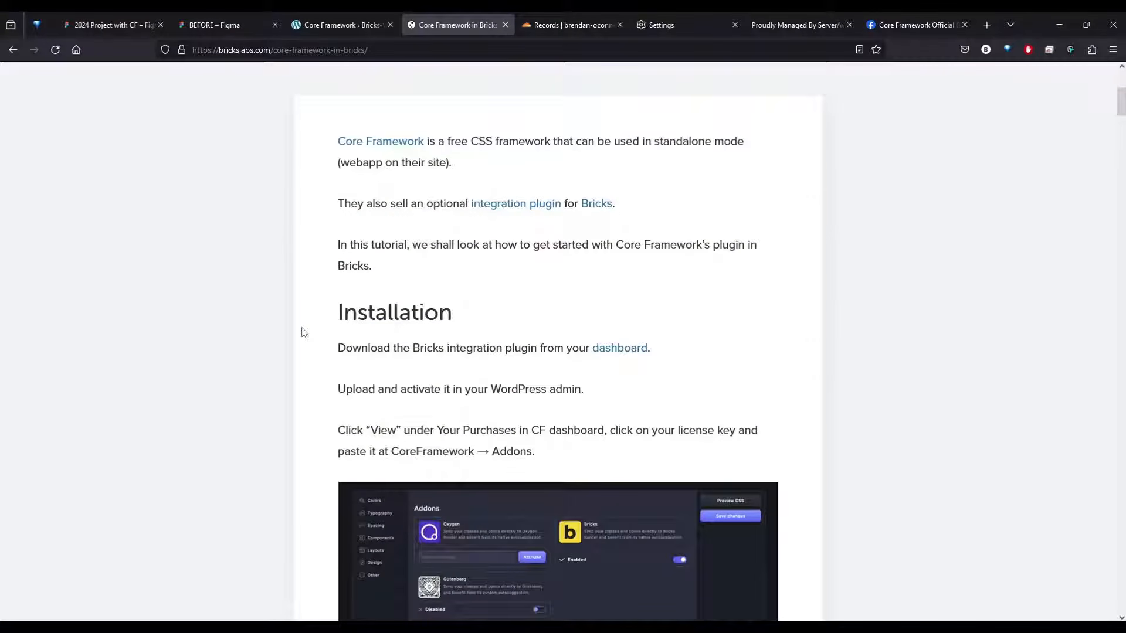
scroll(303, 333, down, 2)
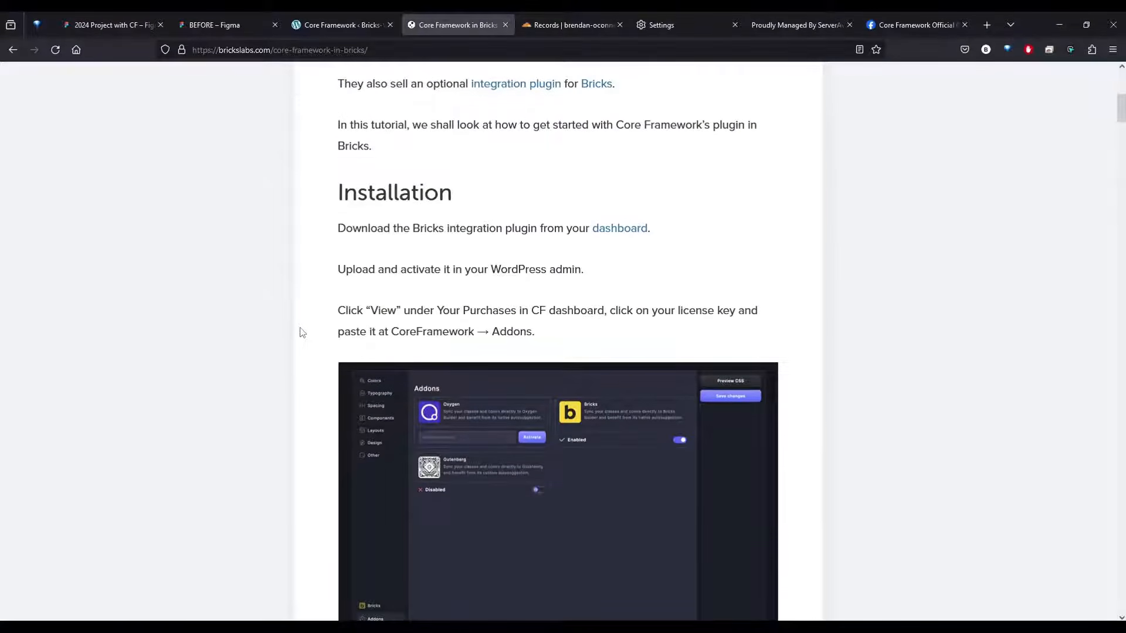
scroll(302, 333, down, 2)
scroll(267, 360, down, 3)
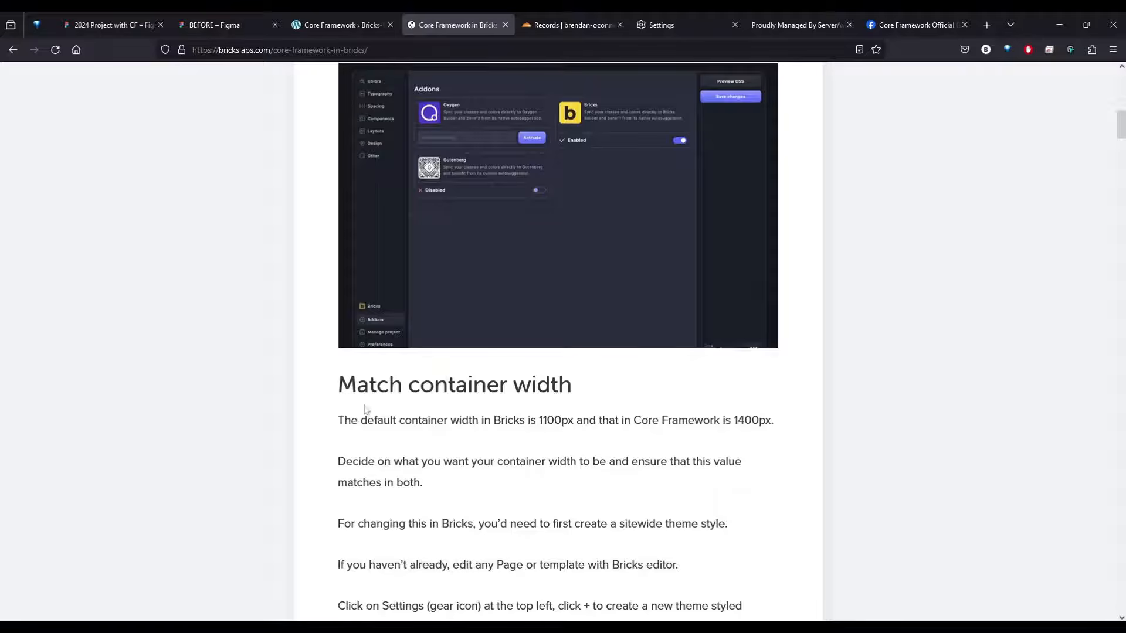
drag(365, 406, 506, 396)
click(687, 404)
scroll(690, 403, down, 2)
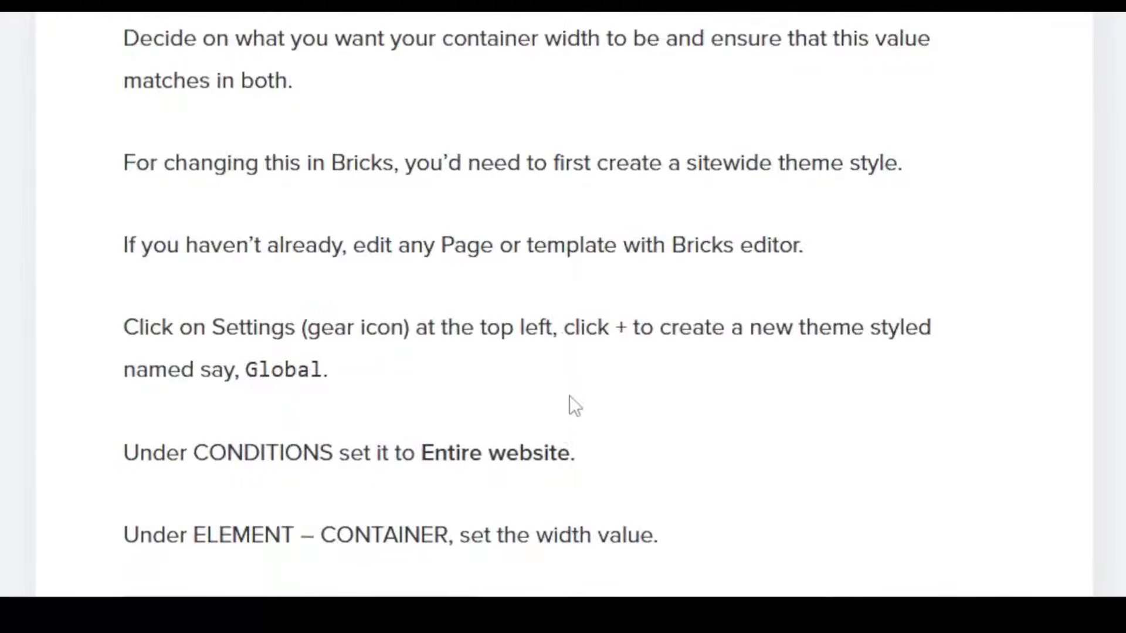
Read the article's remaining container width instructions and its Match breakpoints section
scroll(558, 409, down, 8)
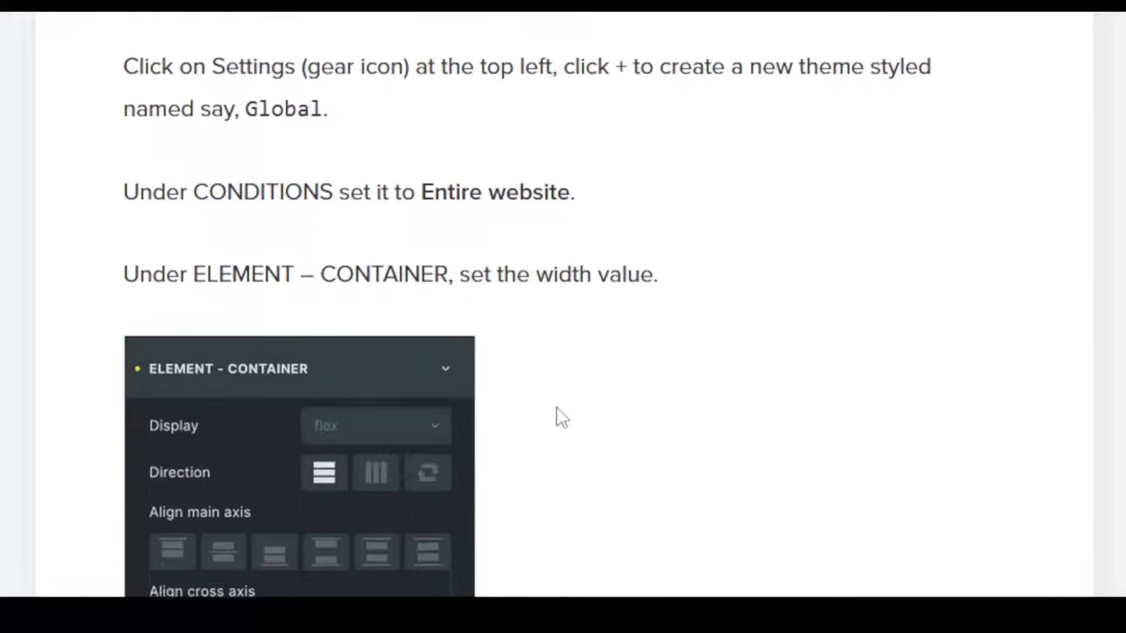
scroll(557, 409, down, 4)
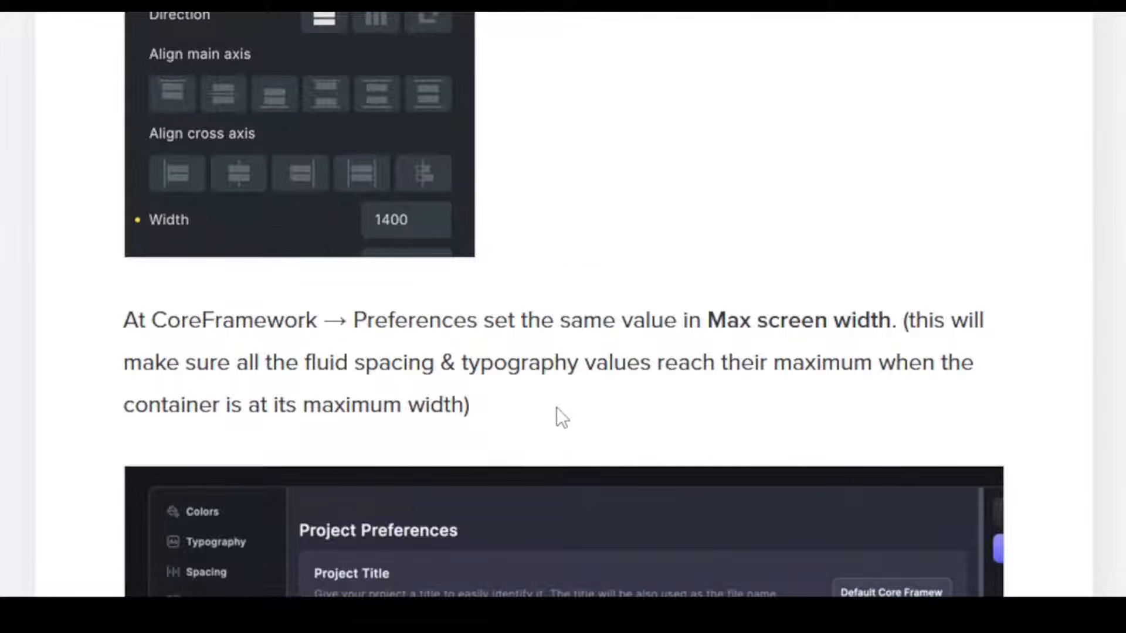
scroll(557, 409, down, 10)
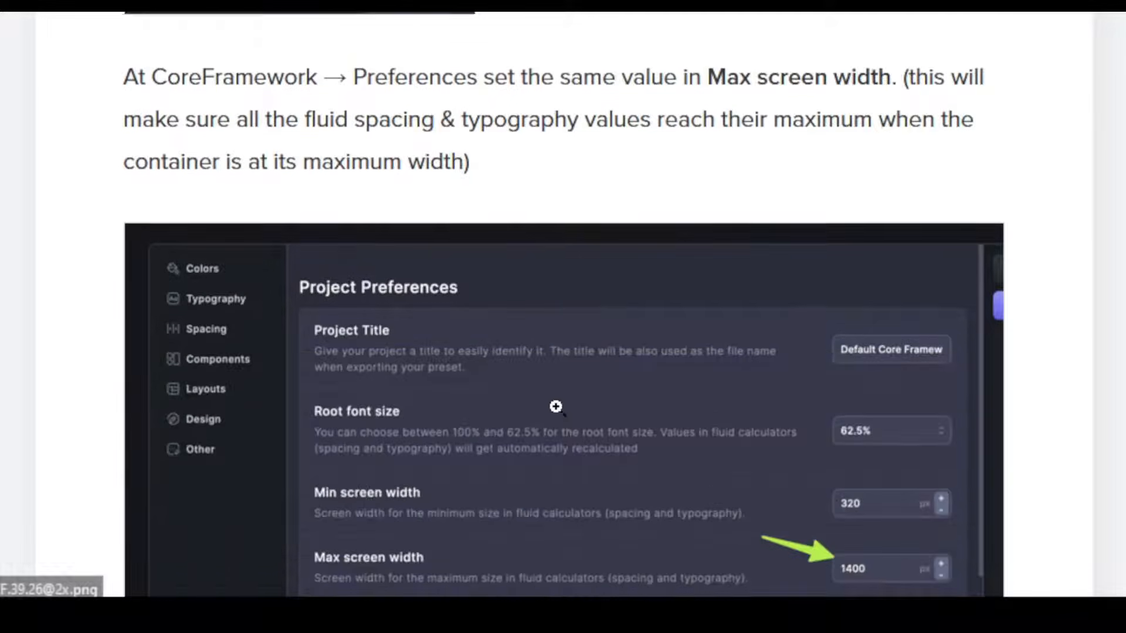
scroll(557, 407, down, 5)
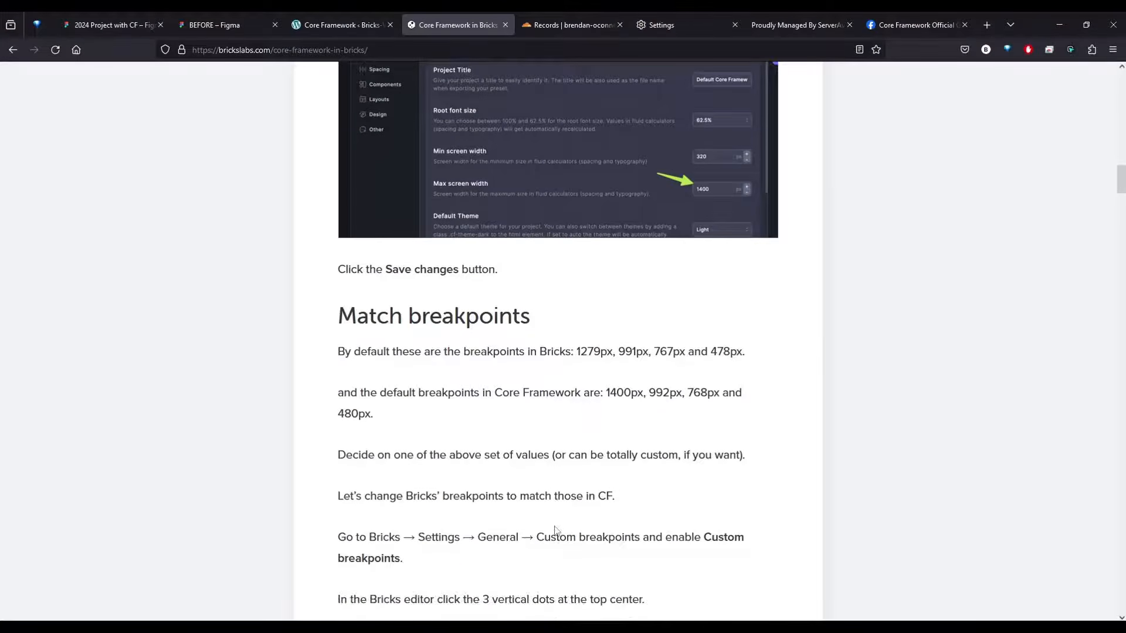
scroll(556, 531, down, 1)
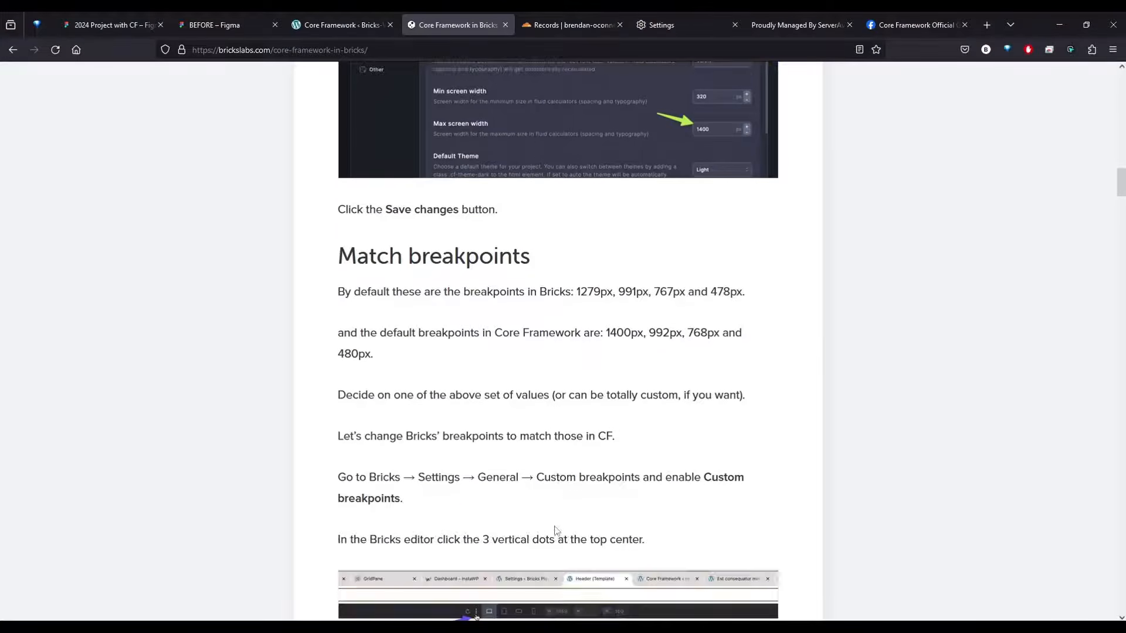
scroll(557, 516, up, 3)
scroll(563, 452, down, 2)
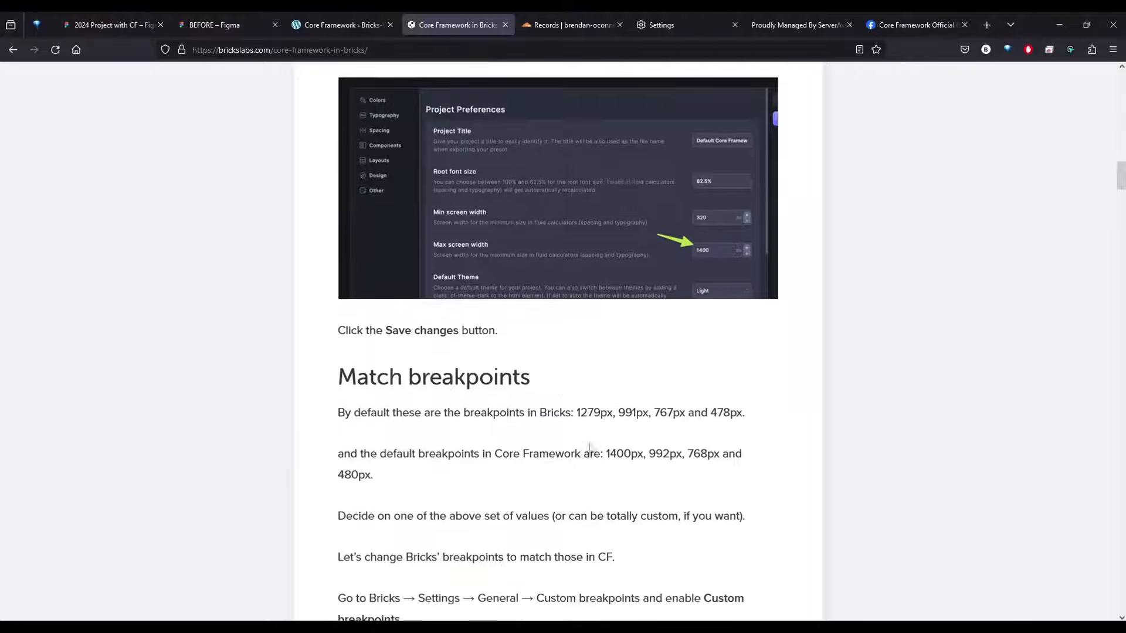
Create and publish a Bricks template titled Header with template type Header, and open it in the Bricks editor
click(323, 28)
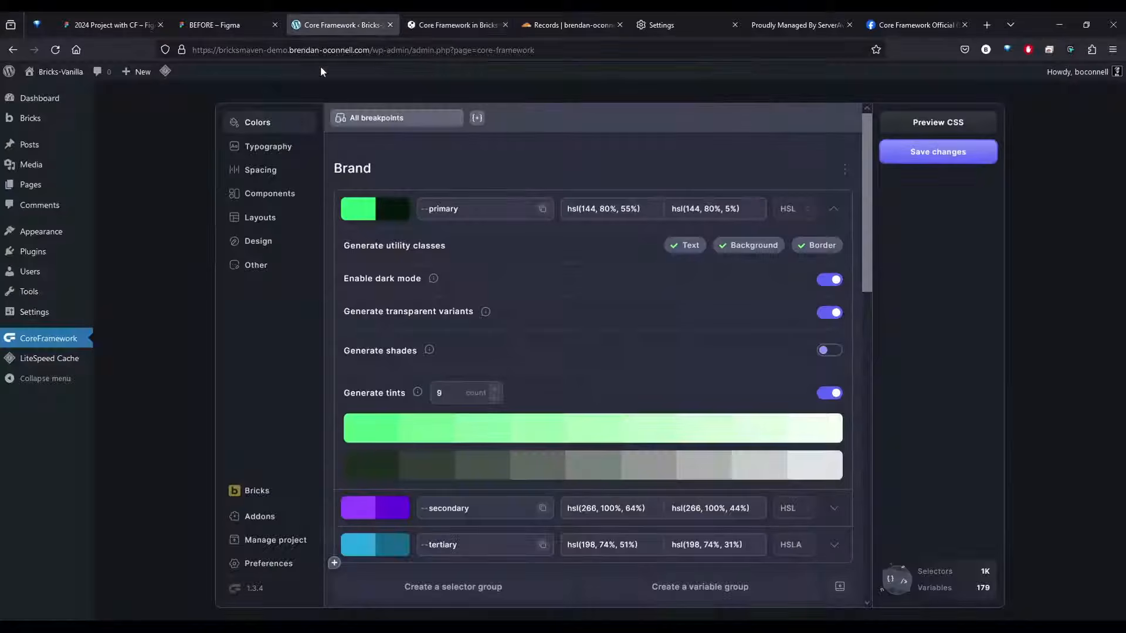
click(33, 121)
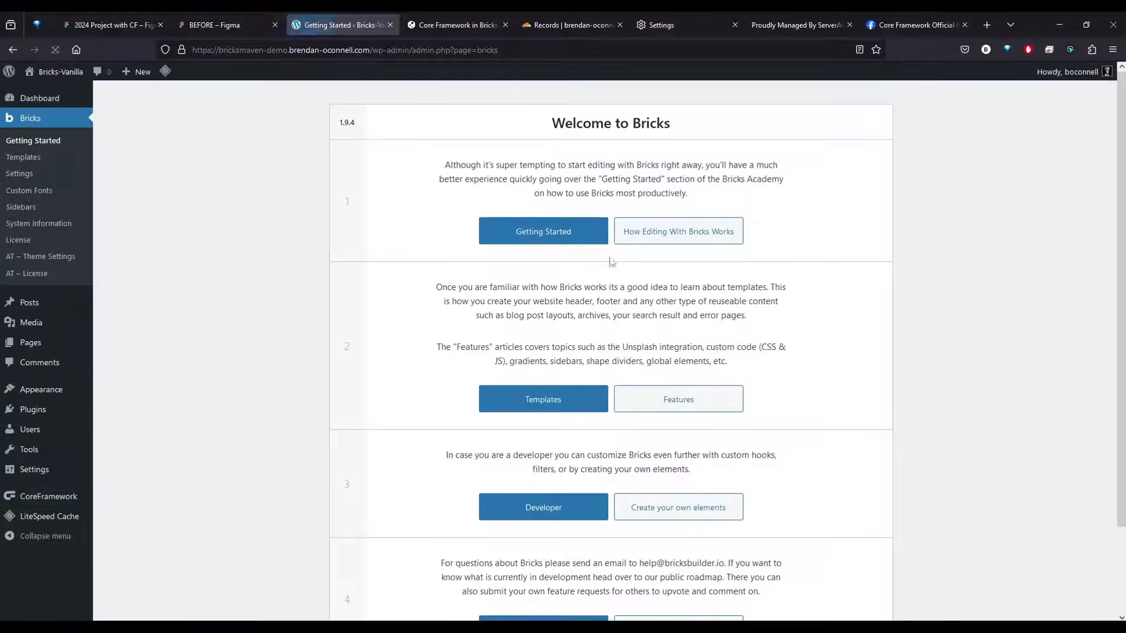
click(9, 162)
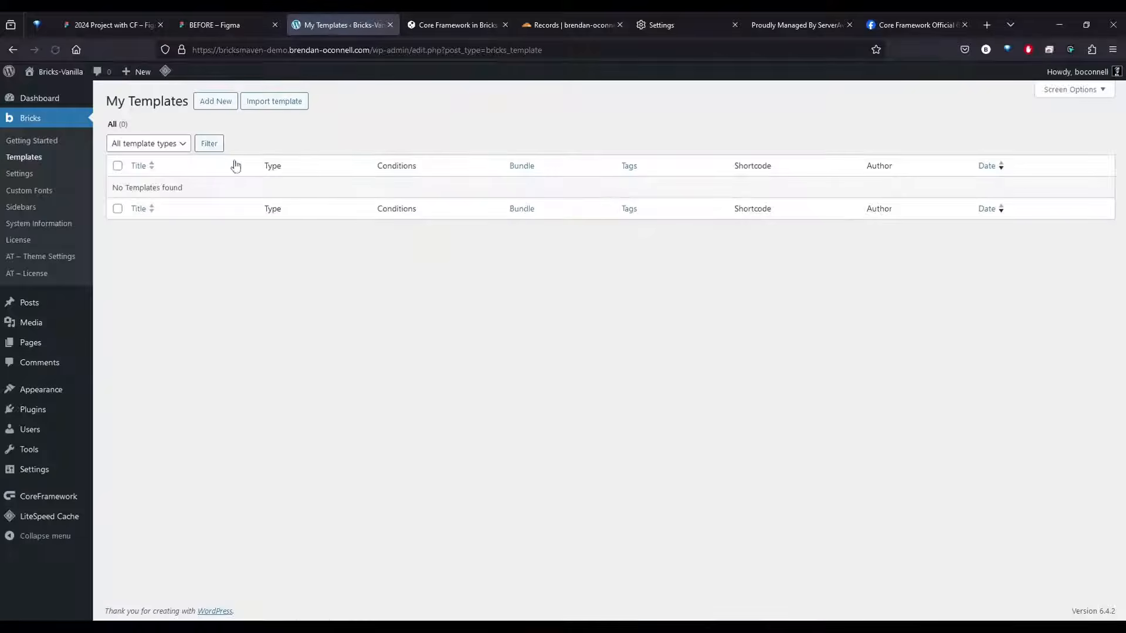
click(215, 101)
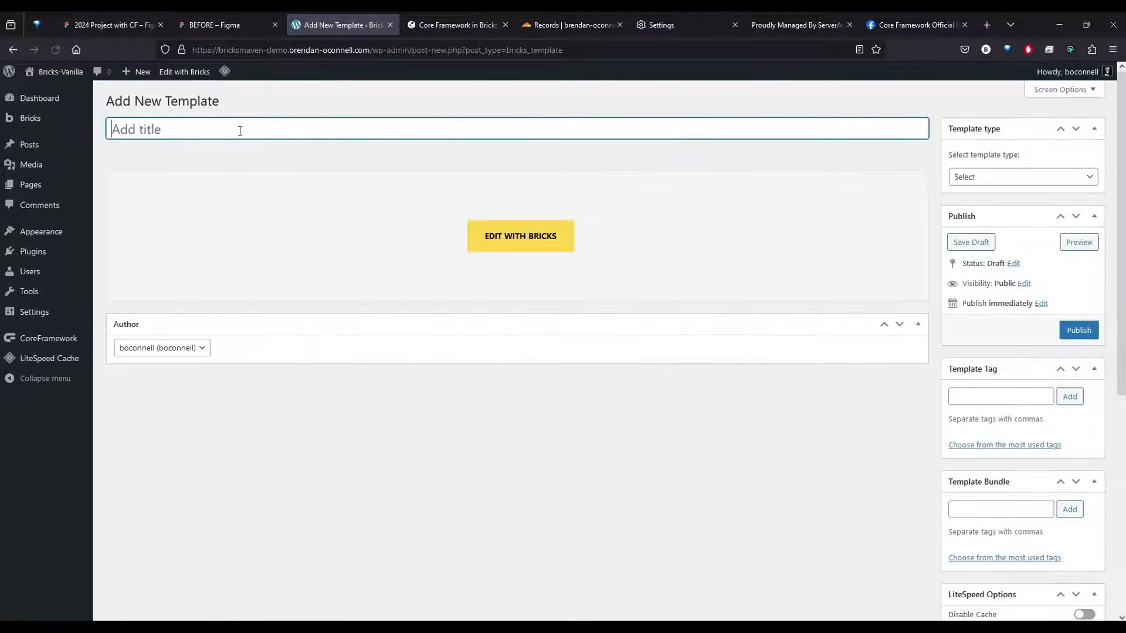
text(Header)
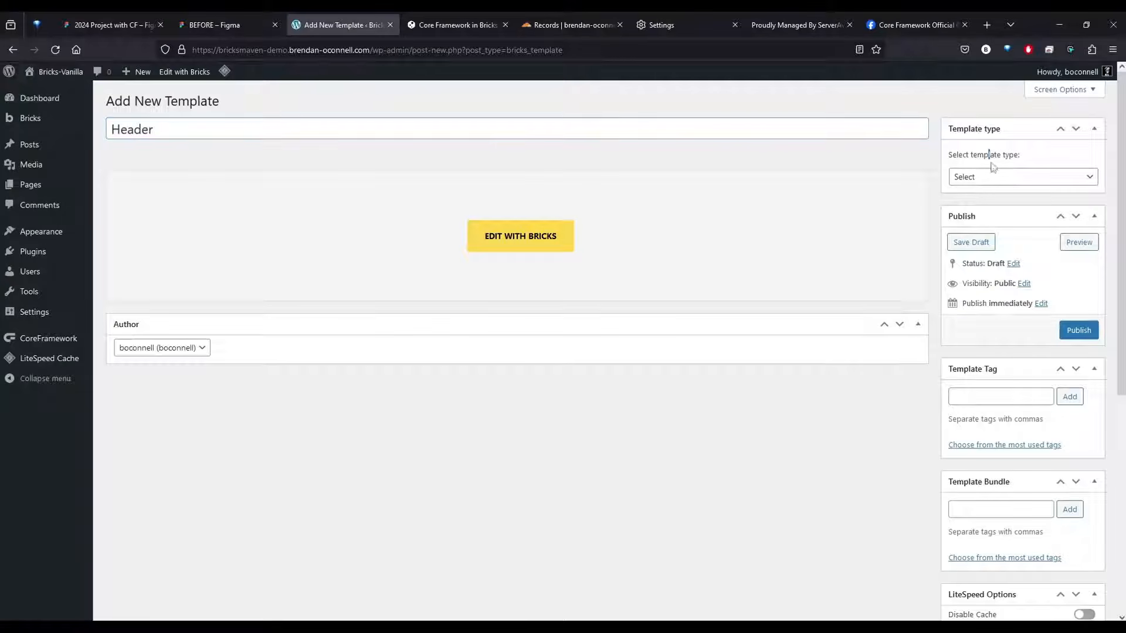
click(993, 176)
click(985, 214)
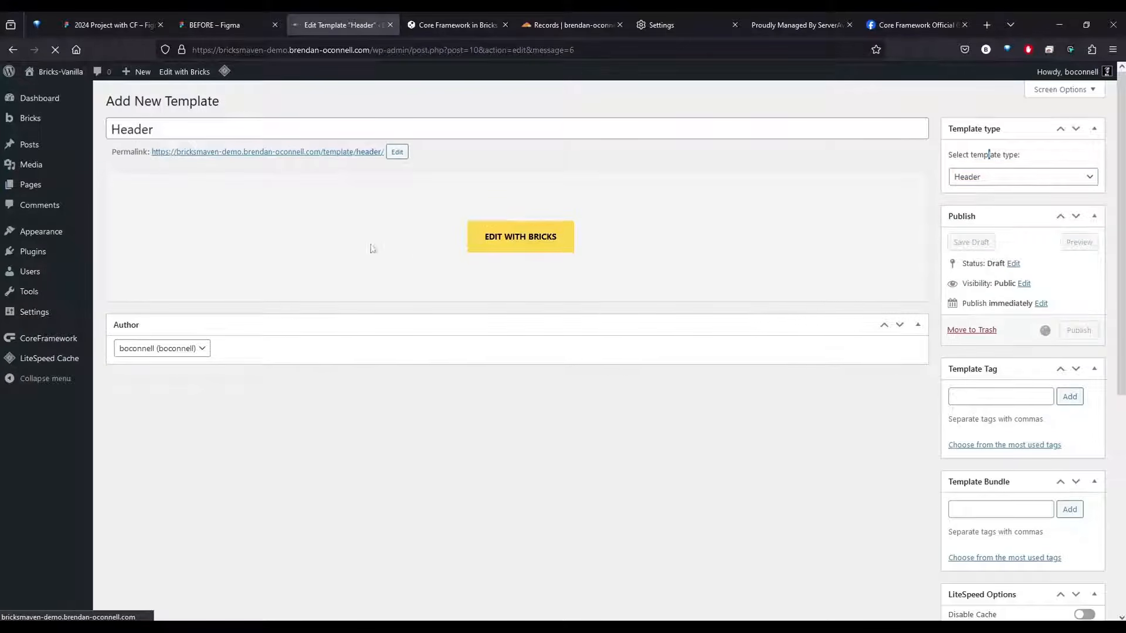
click(508, 269)
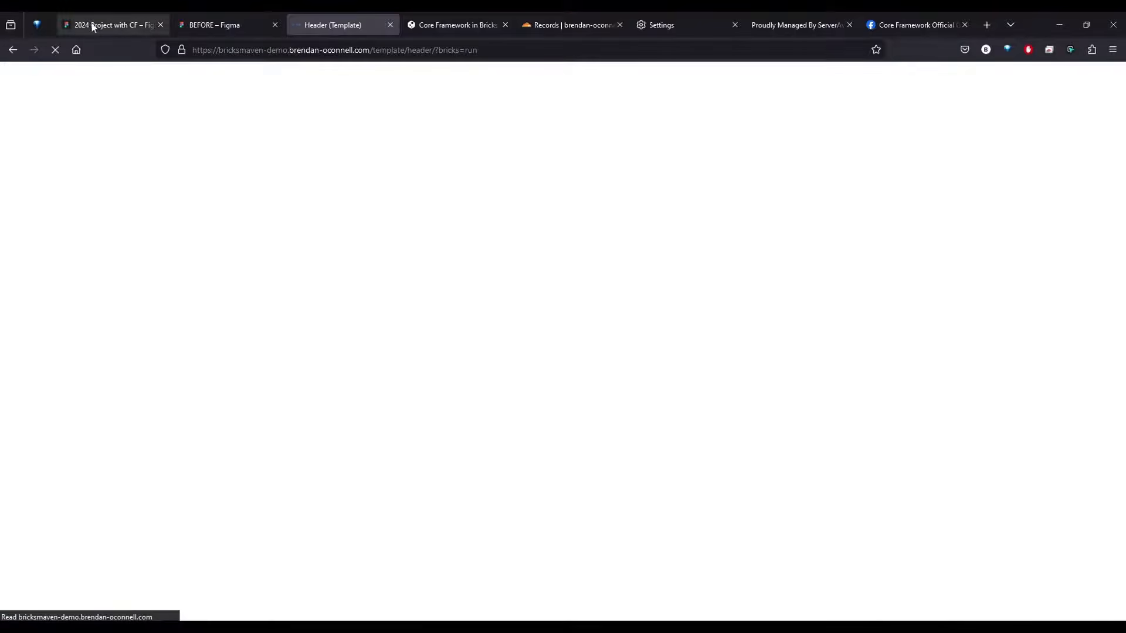
Inspect the Homepage header frame in the BEFORE Figma file and return to the Header template
click(201, 25)
click(454, 124)
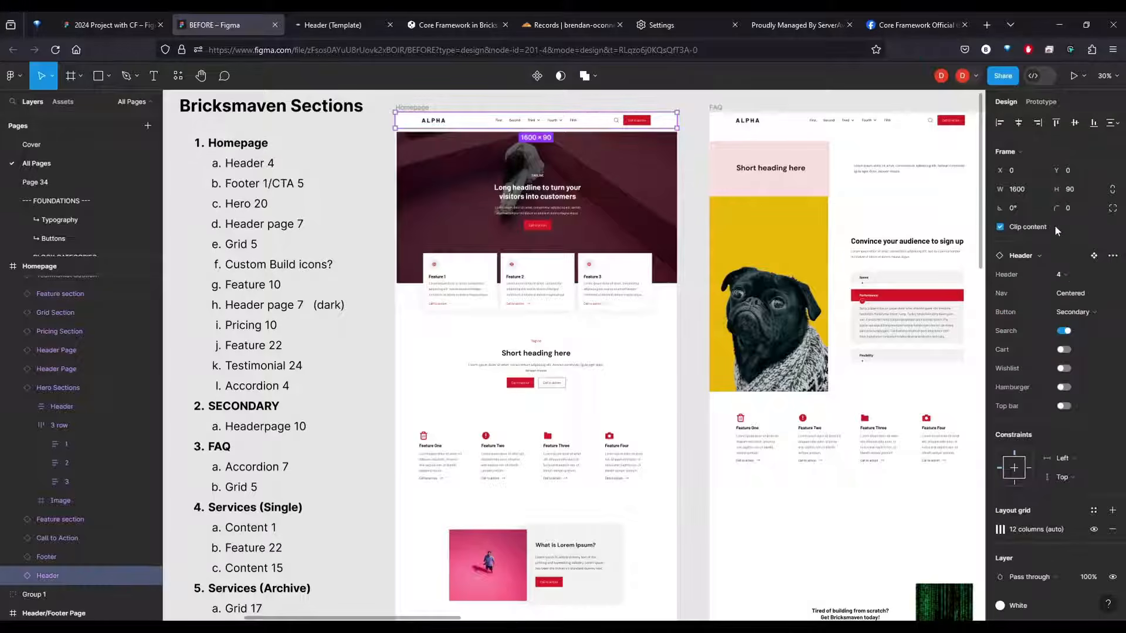
click(378, 26)
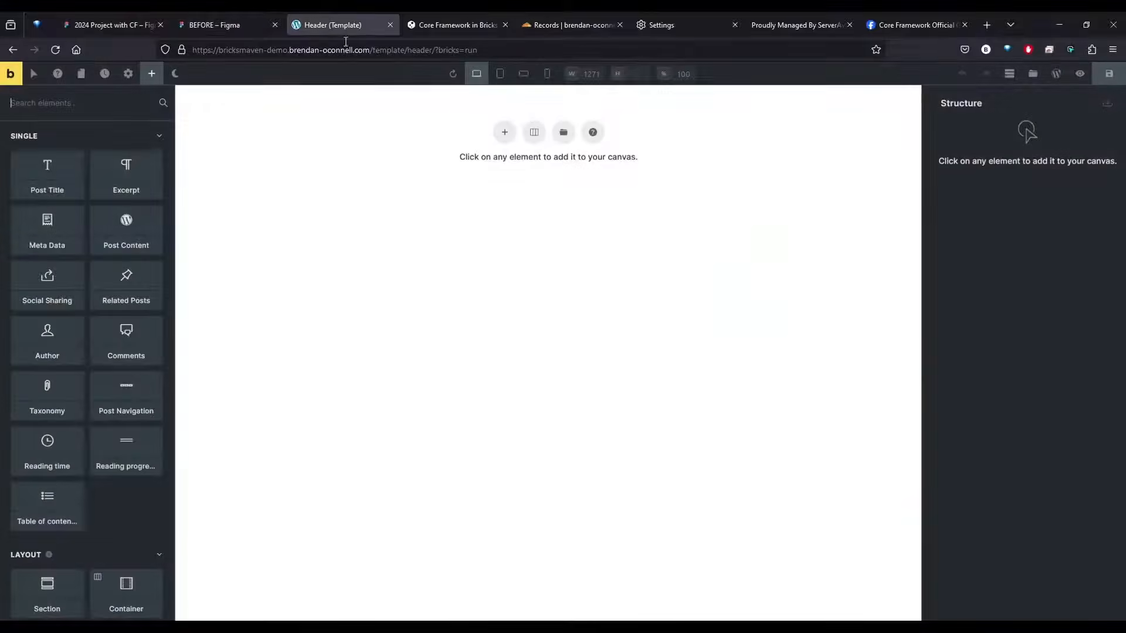
Check the available sources in the Bricks template library and close it
click(563, 129)
click(347, 127)
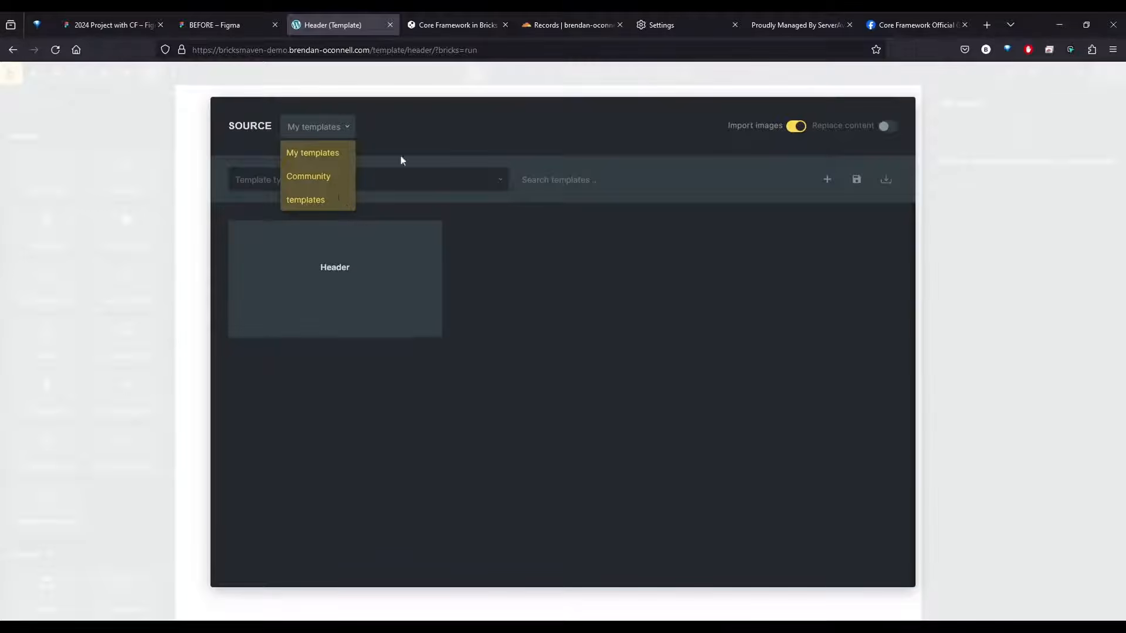
click(971, 165)
Open the Bricks settings in a separate browser tab and enable SVG uploads for the Administrator role
middle_click(10, 75)
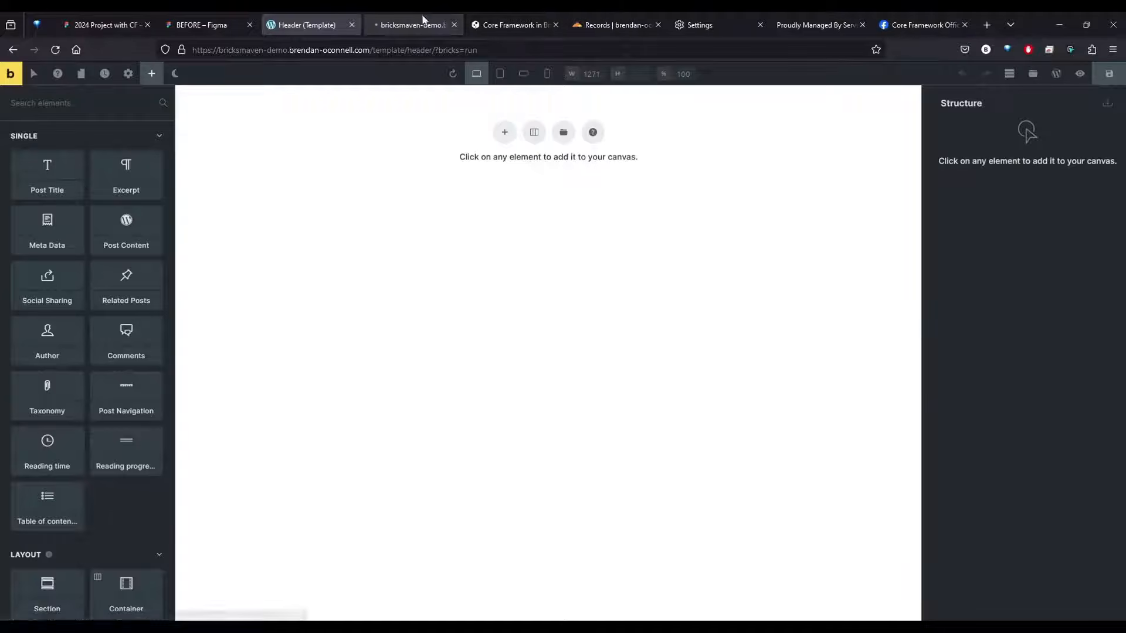
click(423, 19)
mouse_move(45, 74)
click(52, 96)
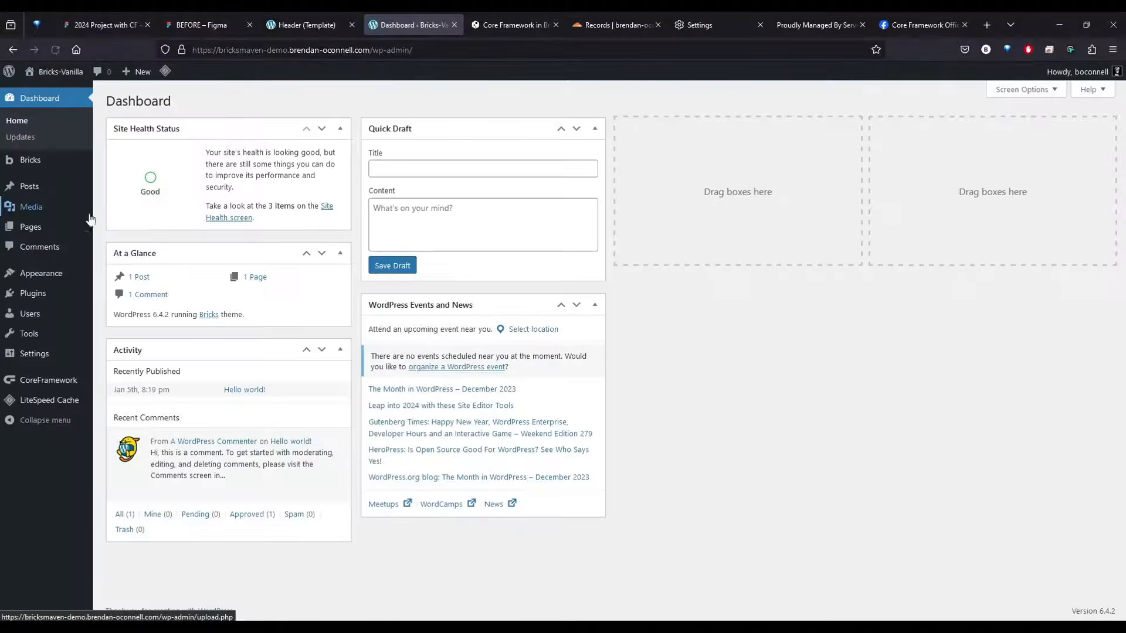
mouse_move(31, 160)
click(121, 197)
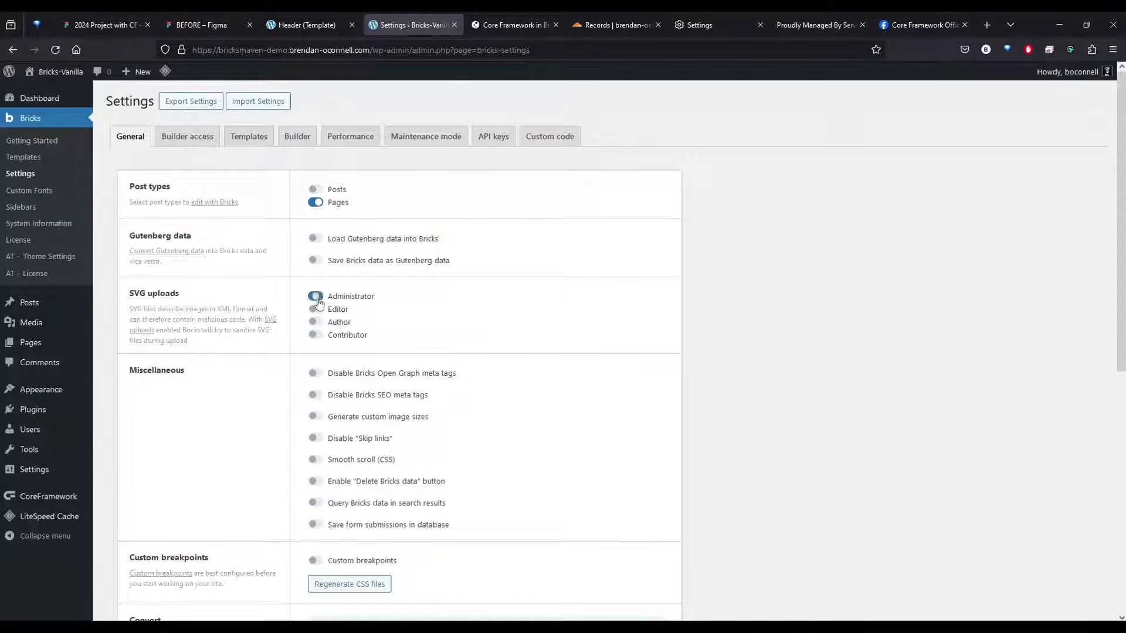
Enable custom breakpoints and Administrator code execution in the Bricks settings, saving each change
scroll(271, 346, down, 2)
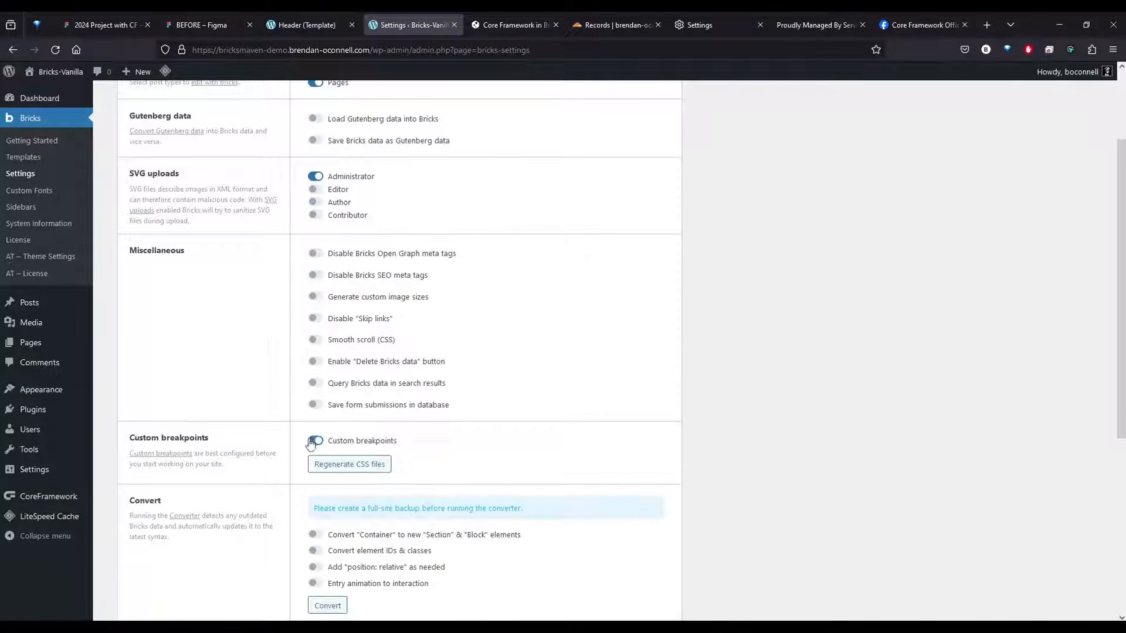
scroll(201, 415, down, 5)
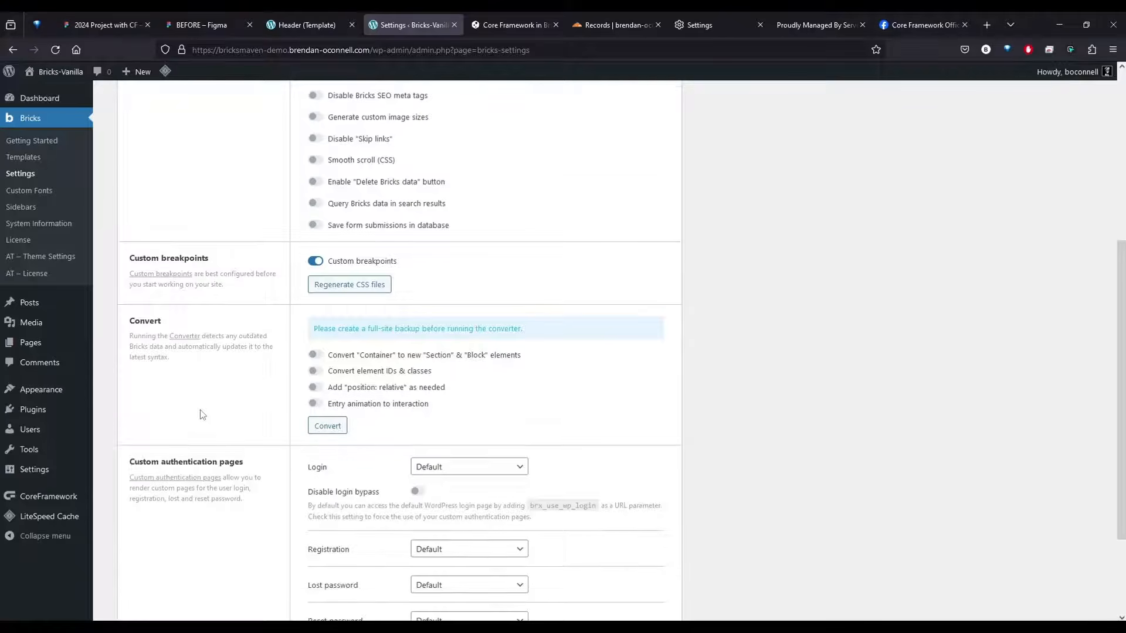
click(147, 548)
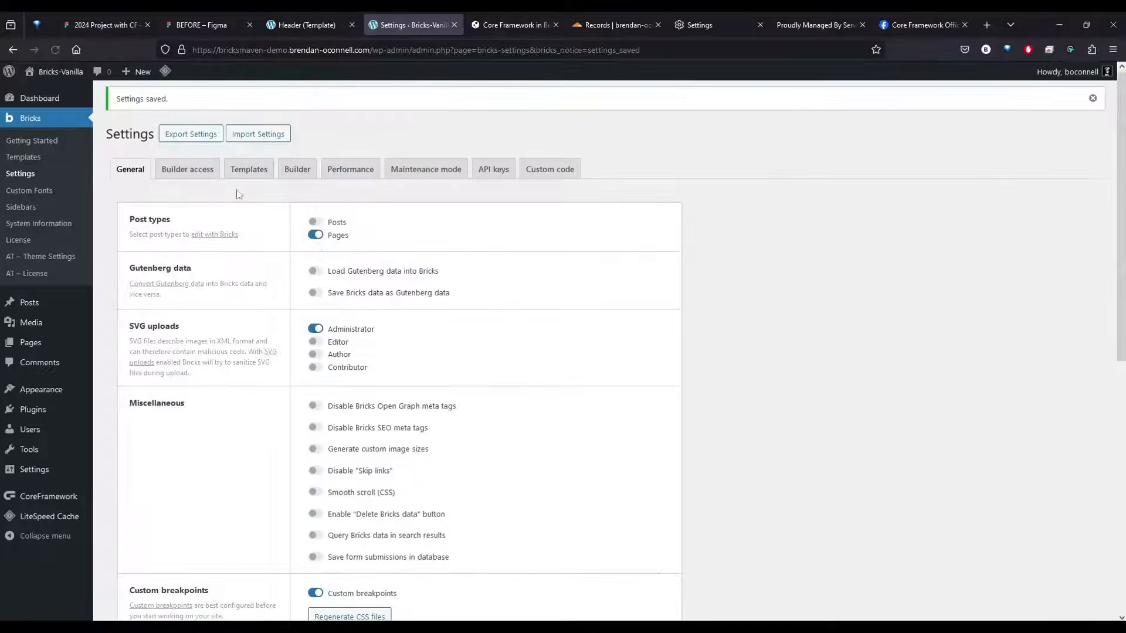
click(187, 169)
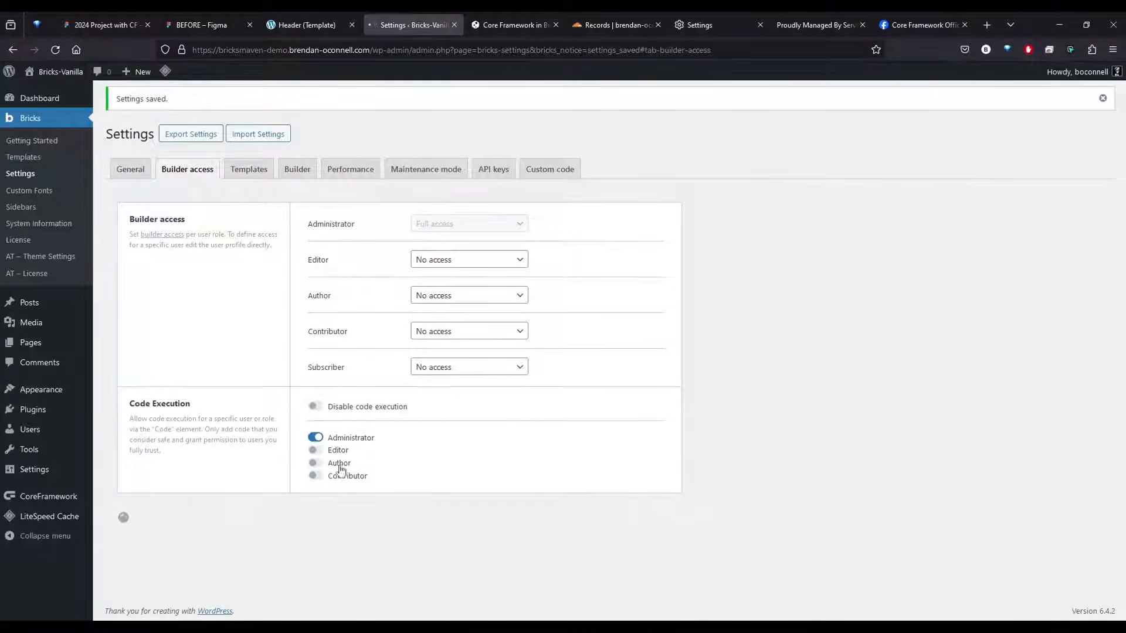
click(249, 169)
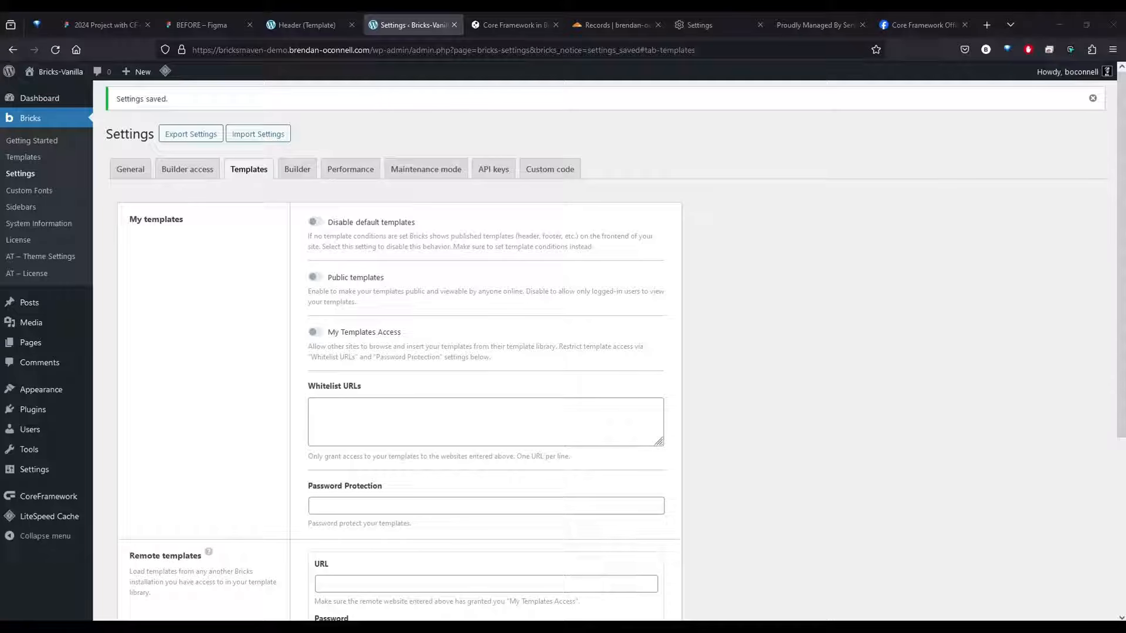
scroll(835, 361, down, 3)
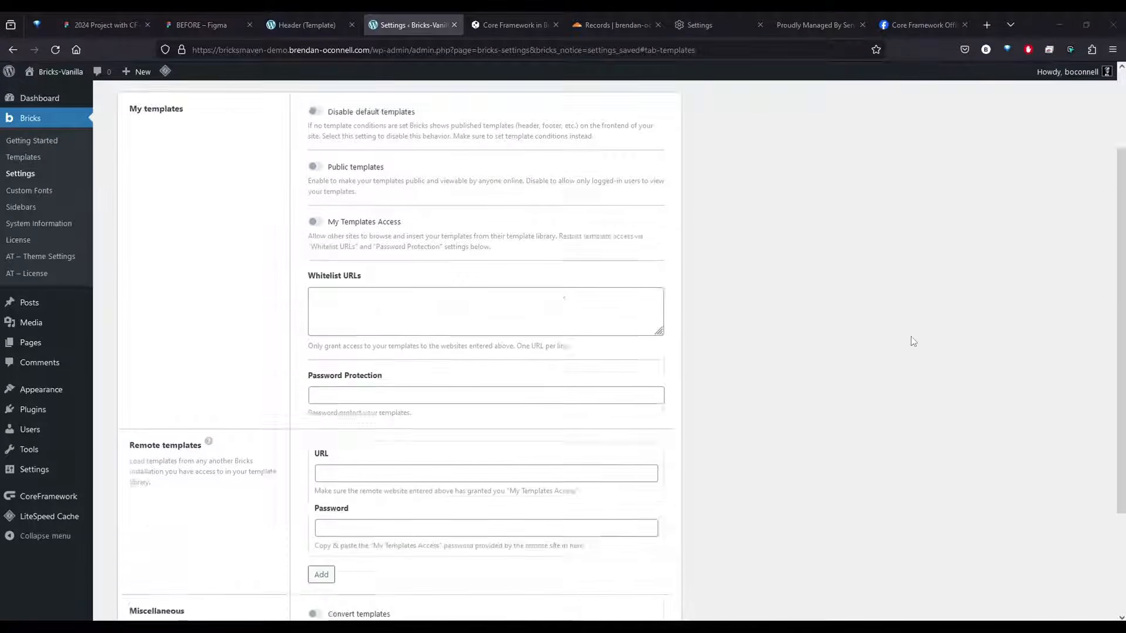
click(422, 404)
text(https://core.bricksmaven.com)
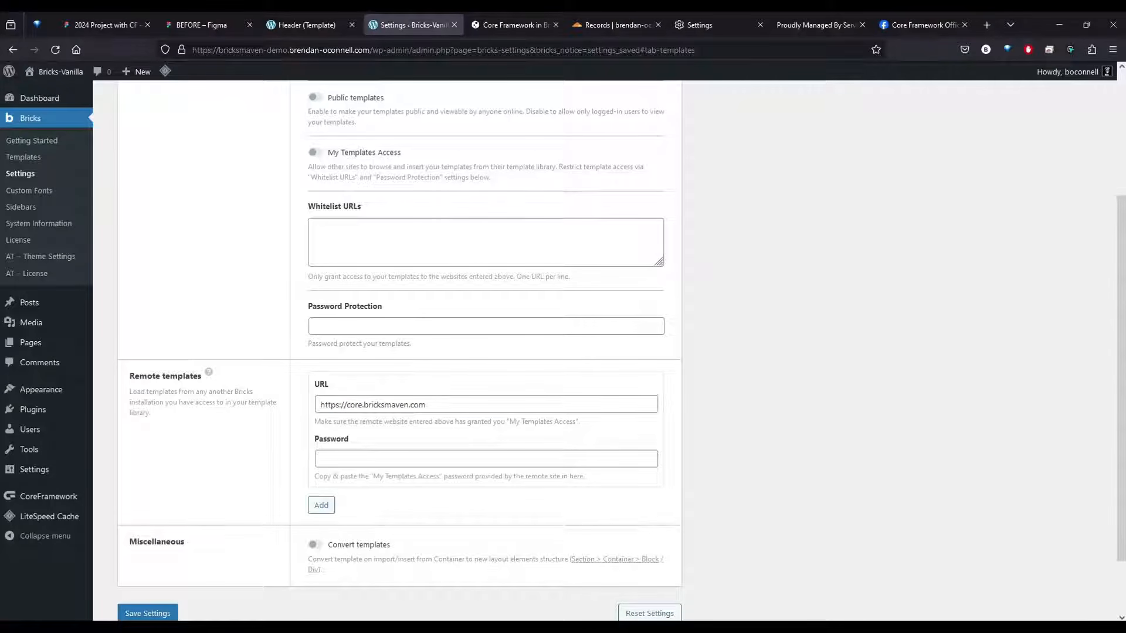
click(355, 458)
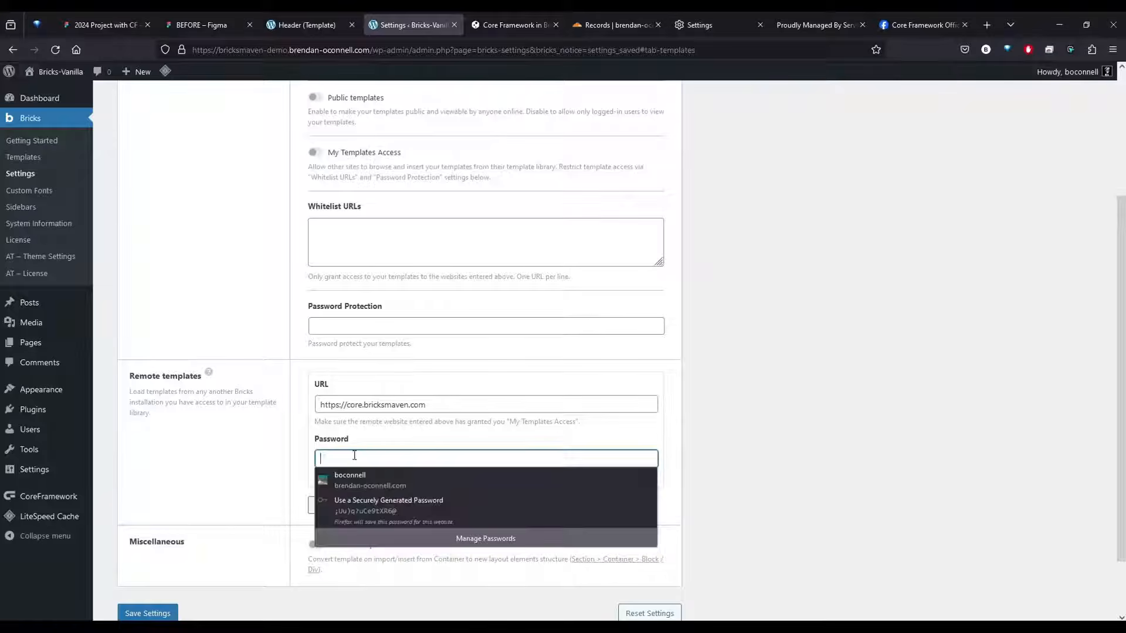
key(ctrl+v)
click(147, 612)
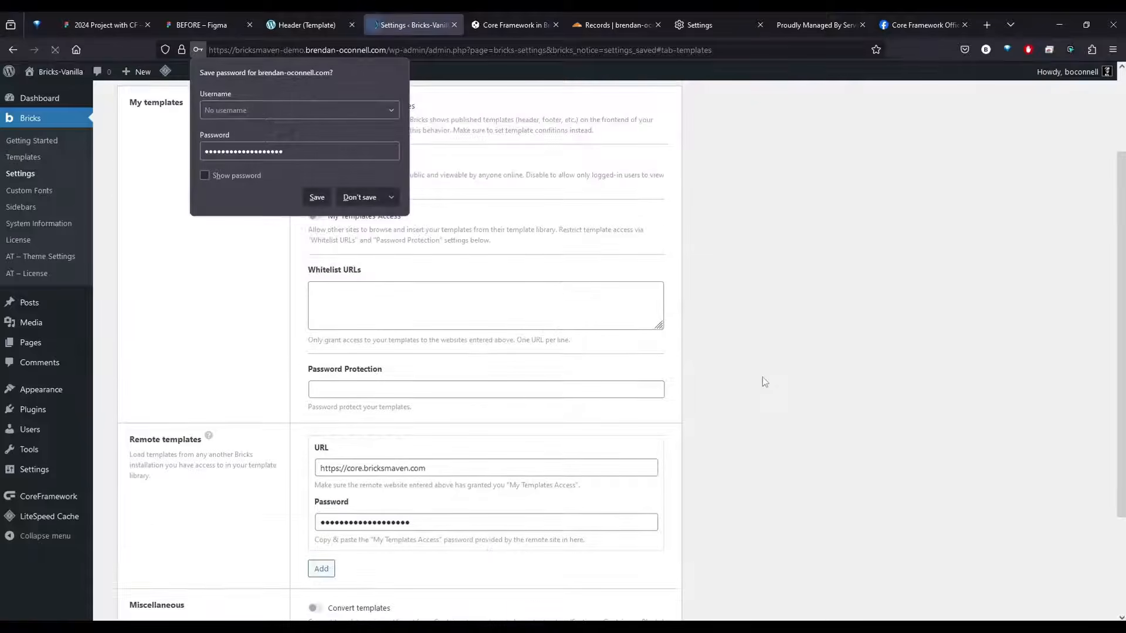
click(762, 377)
In the Builder settings, disable element spacing and enable the structure panel's Duplicate, Delete, Collapse on page load, and Expand active element options
click(287, 170)
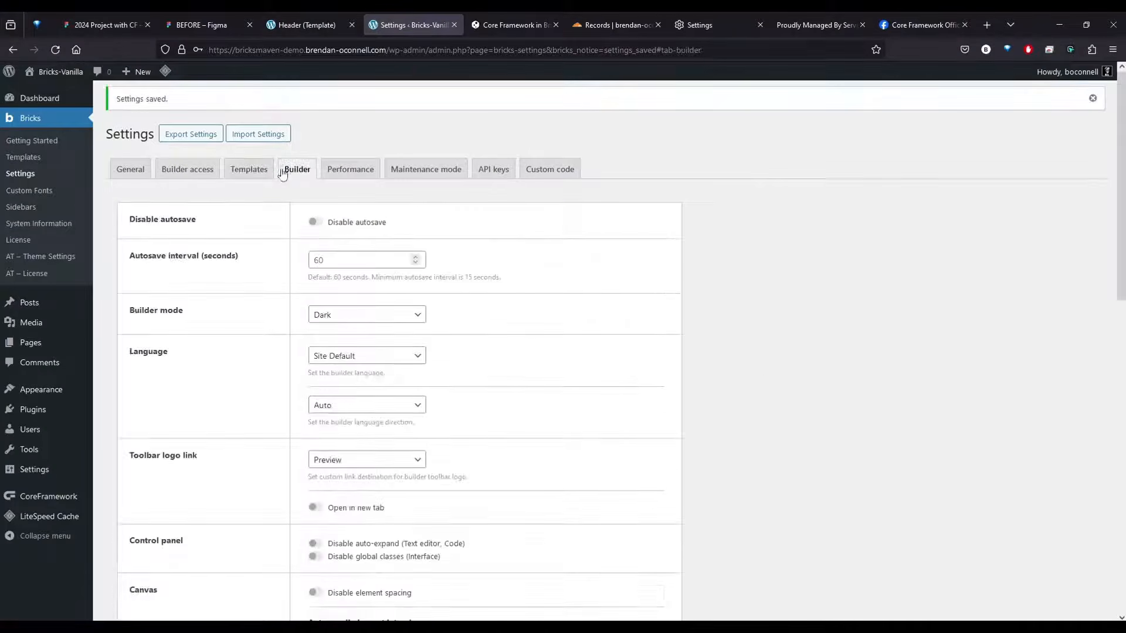
scroll(226, 285, down, 3)
scroll(300, 325, down, 2)
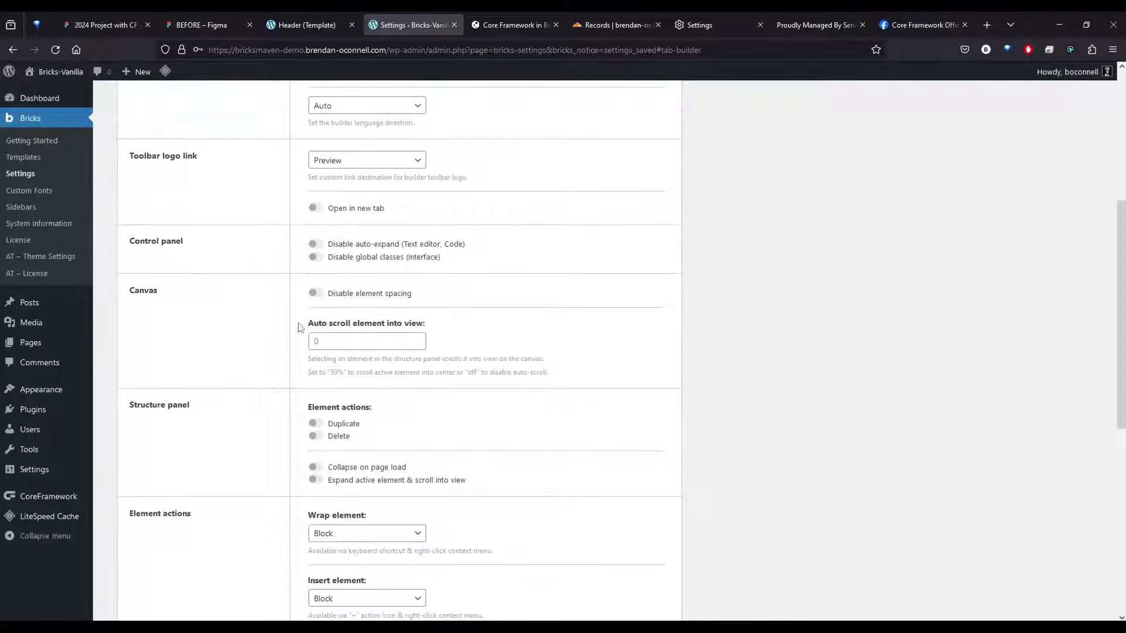
scroll(301, 325, down, 1)
scroll(245, 295, down, 2)
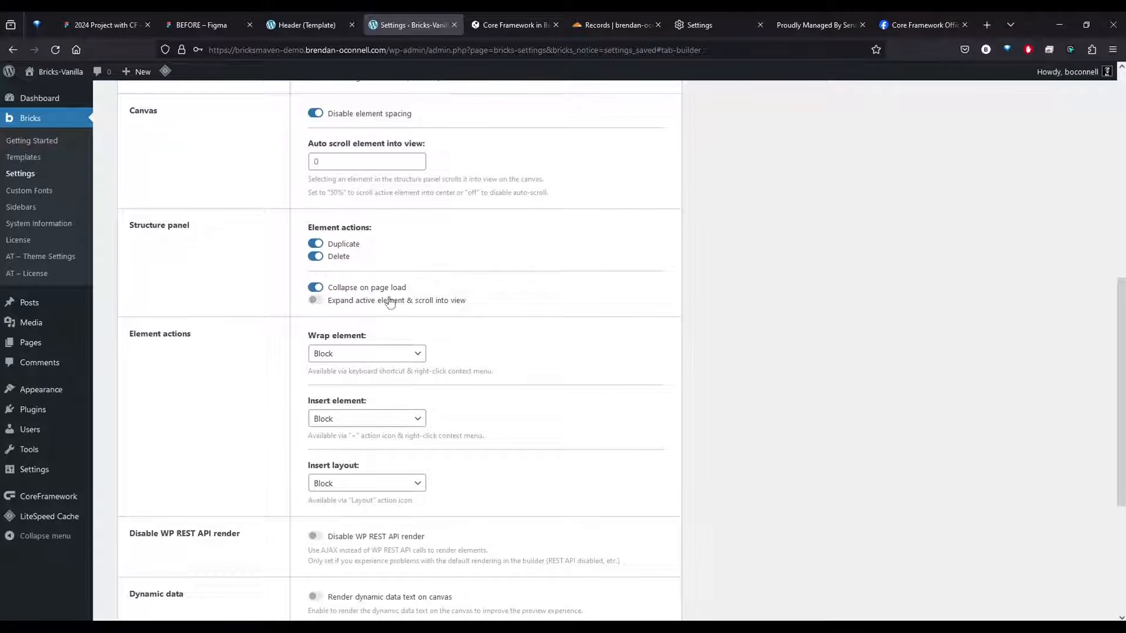
click(315, 301)
scroll(755, 333, down, 4)
Set the canvas option Auto scroll element into view to 50% and save the settings
scroll(754, 334, up, 5)
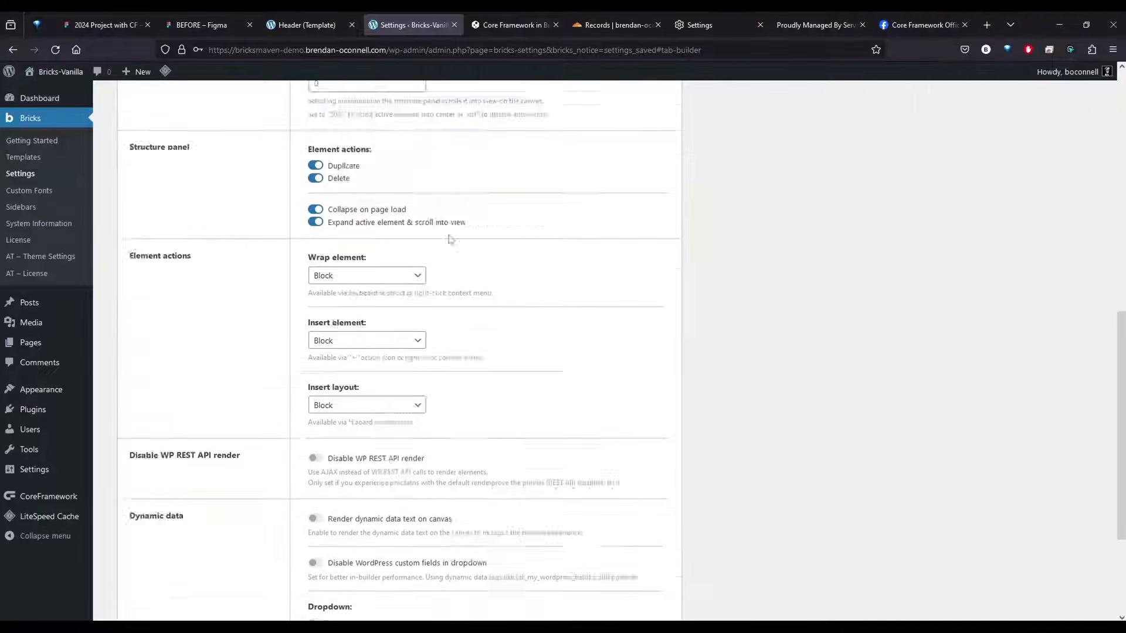
click(353, 222)
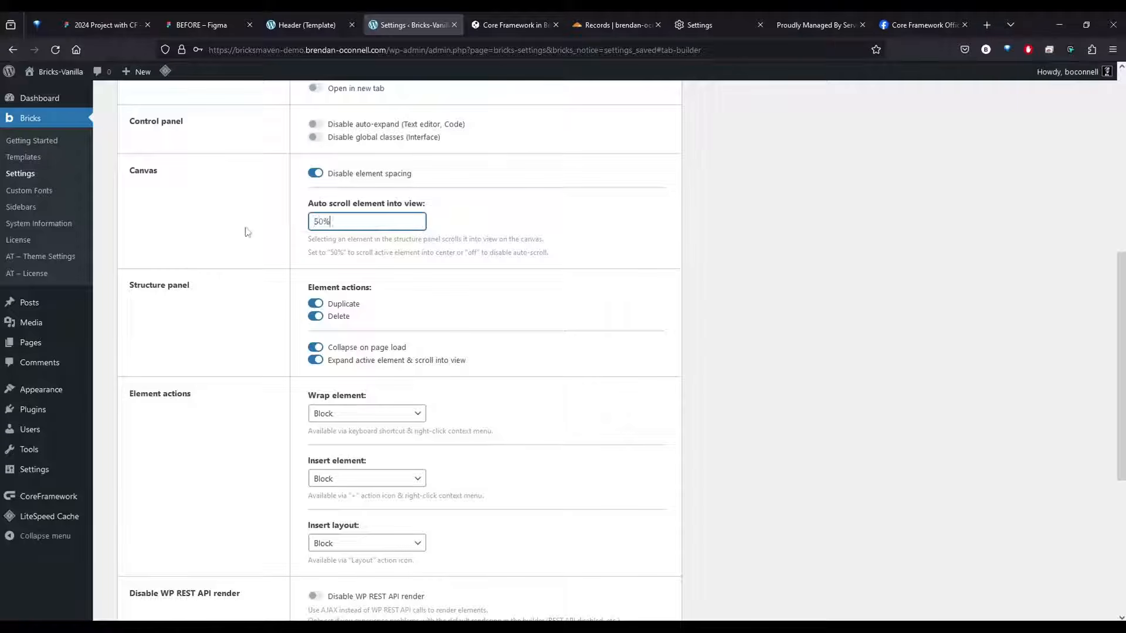
scroll(166, 242, down, 4)
click(153, 602)
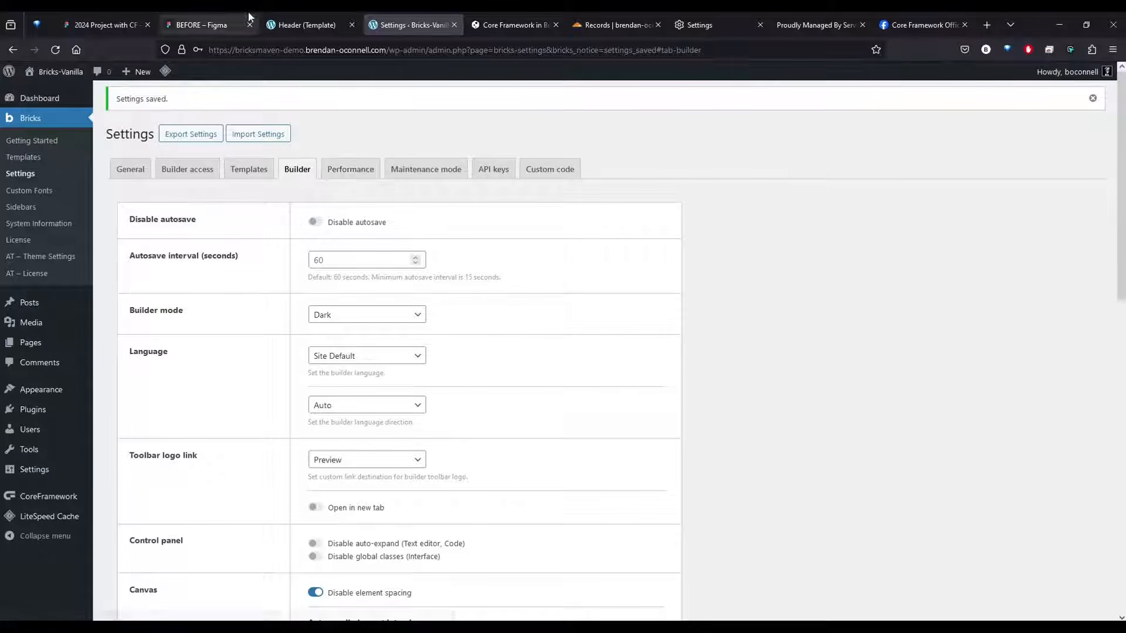
click(332, 174)
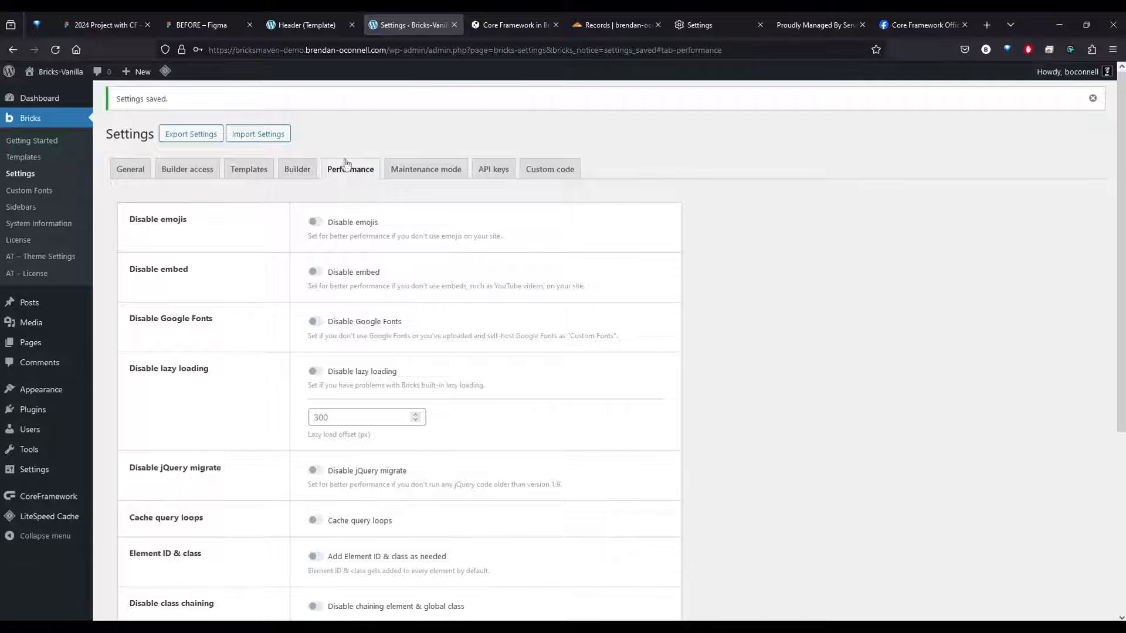
click(399, 177)
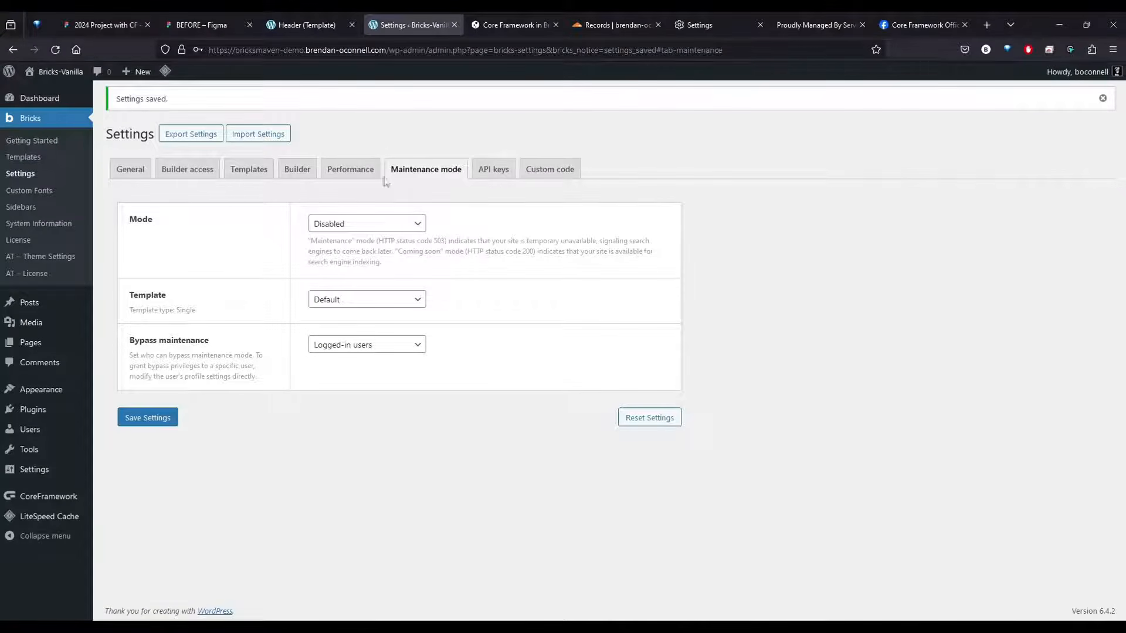
click(491, 171)
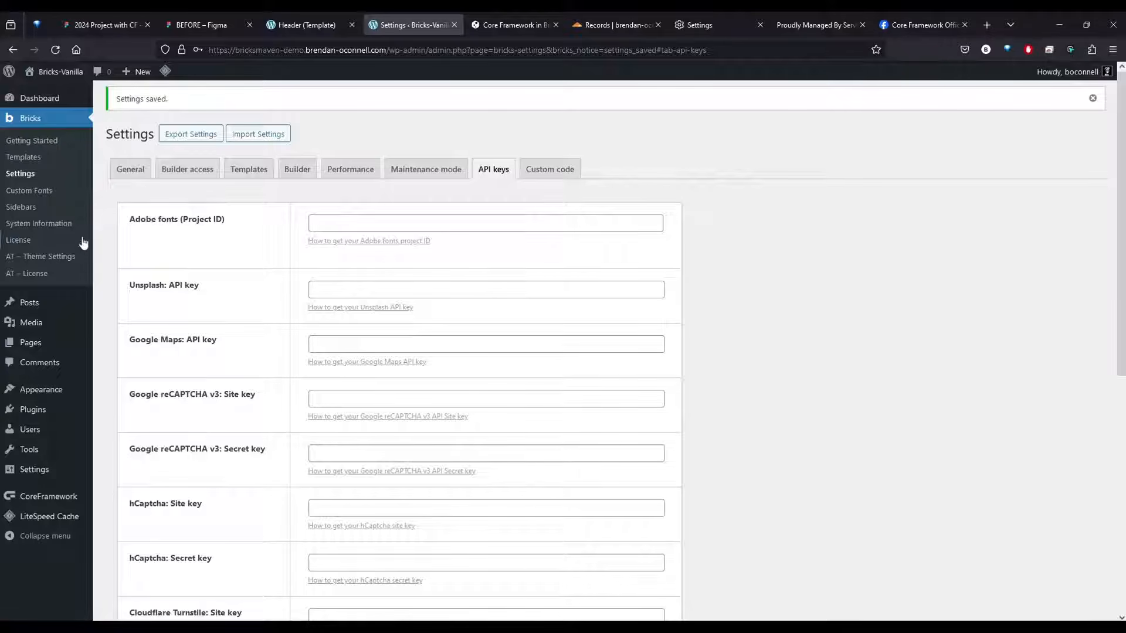
In the AT theme settings' global Miscellaneous options, set Disable the "ACF" menu item in your Dashboard to No and save
click(49, 257)
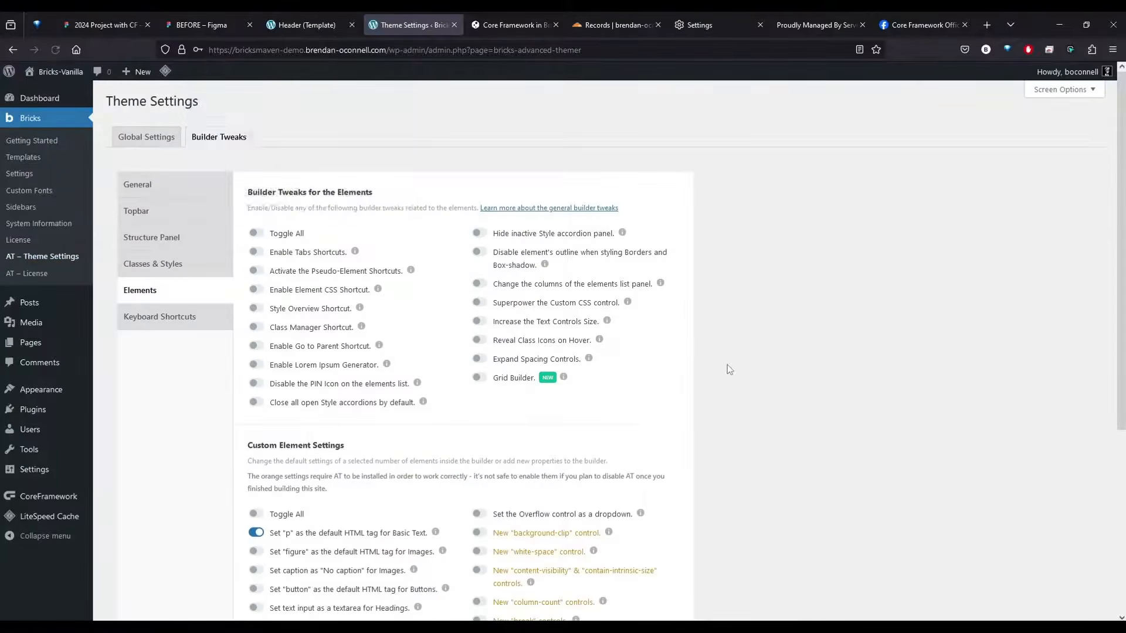
click(156, 187)
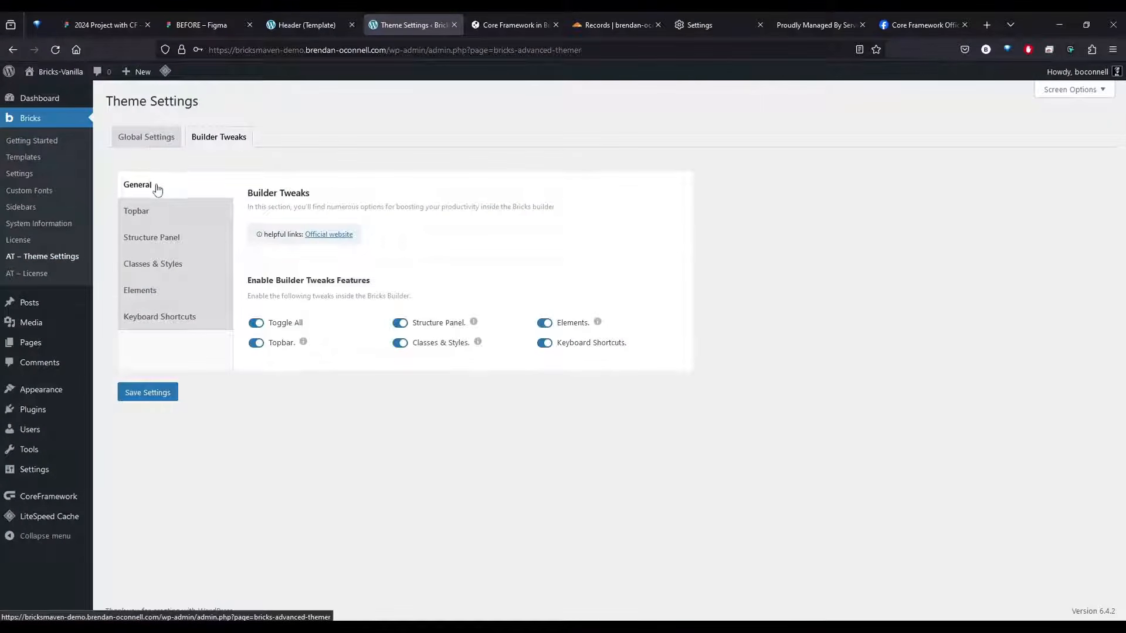
click(147, 139)
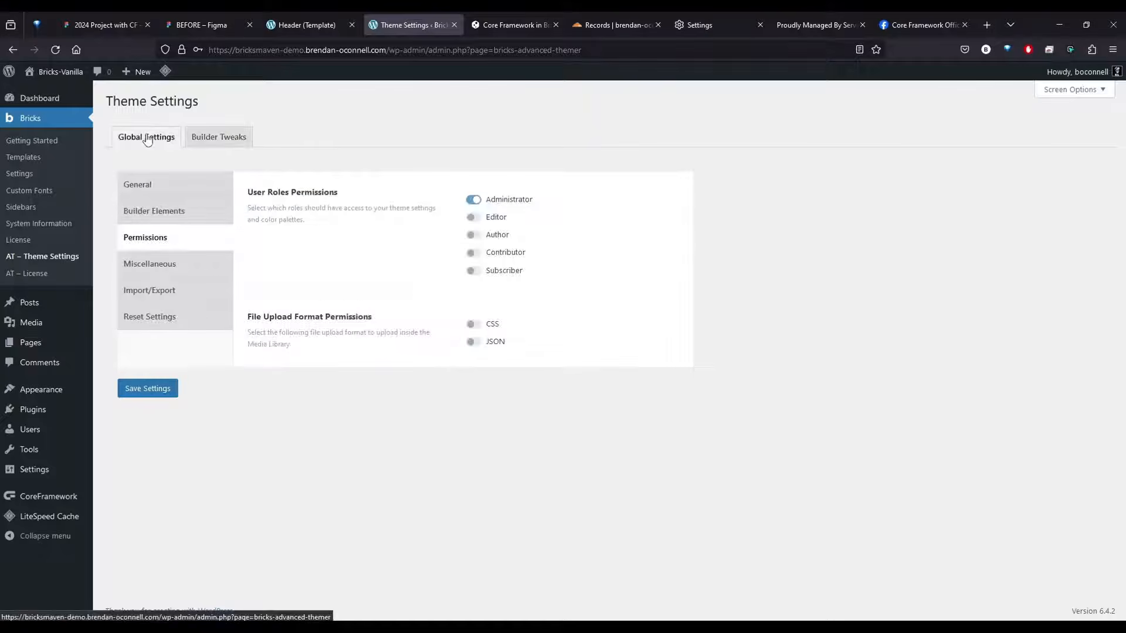
click(151, 186)
drag(491, 338, 412, 334)
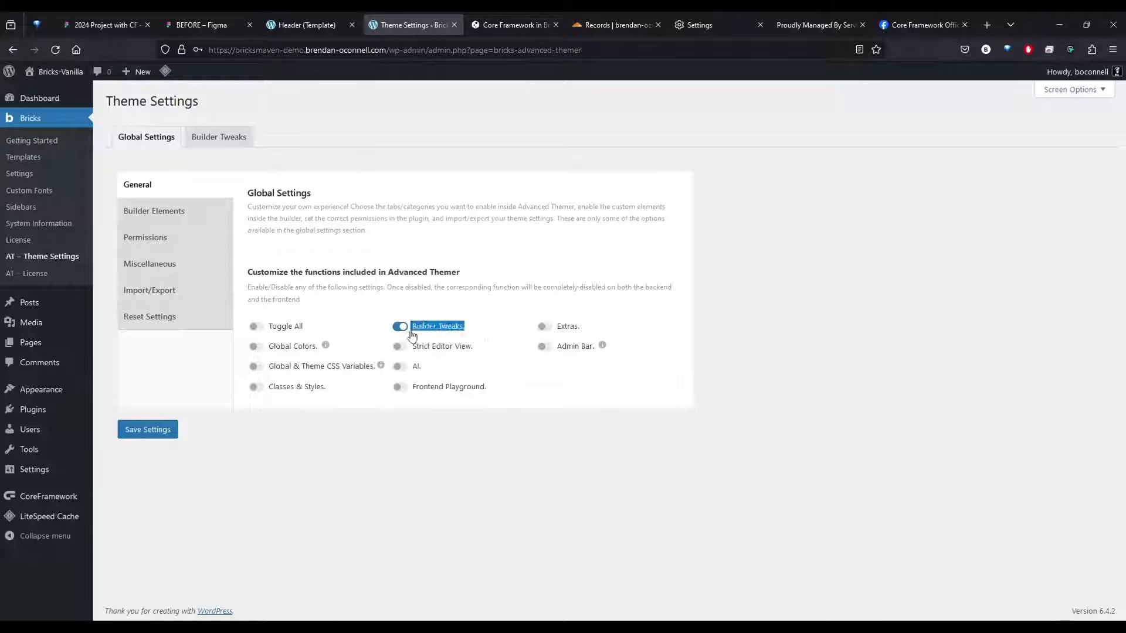
click(162, 264)
drag(273, 200, 347, 201)
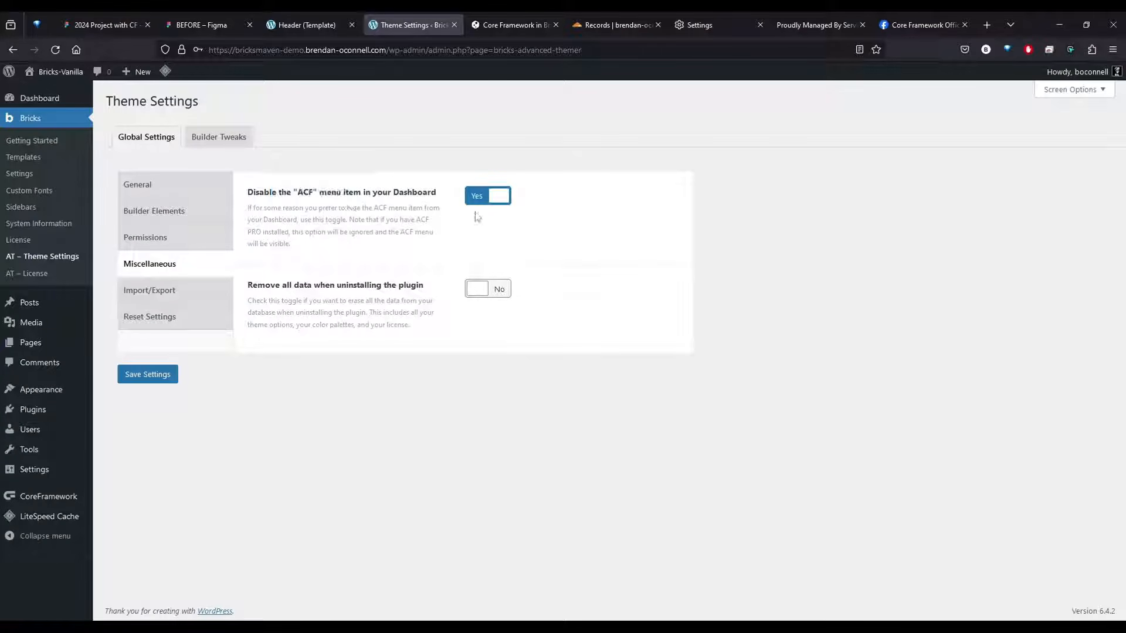
click(487, 196)
click(151, 378)
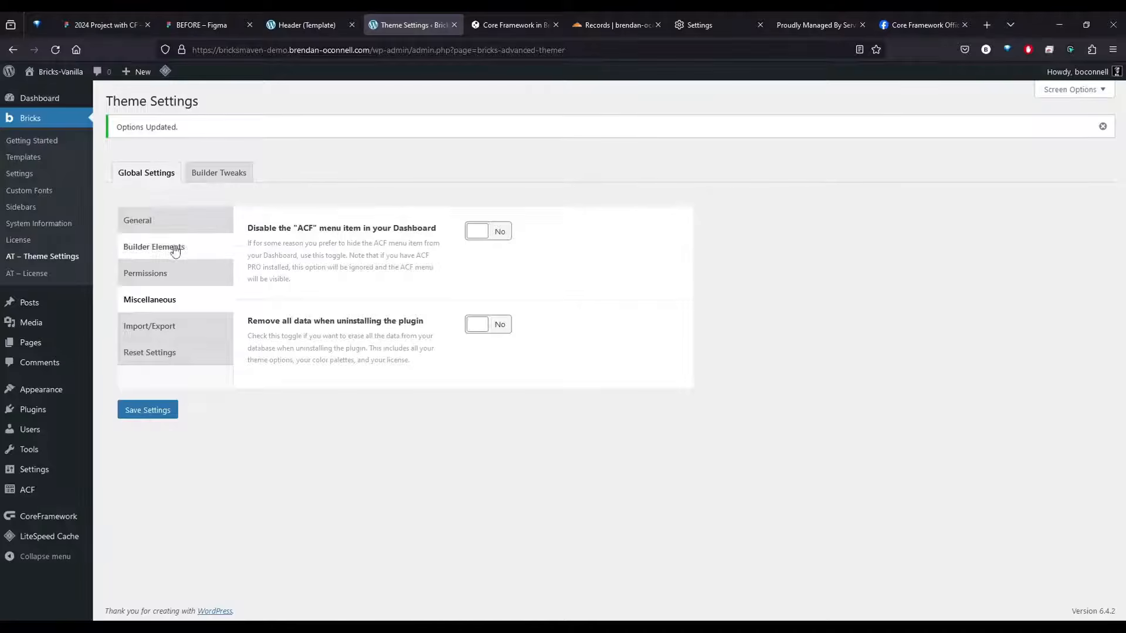
In the Topbar builder tweaks, enable X-Mode, Contrast Checker, Open in a New Tab Link and Class Manager, and save the settings
click(154, 246)
click(214, 178)
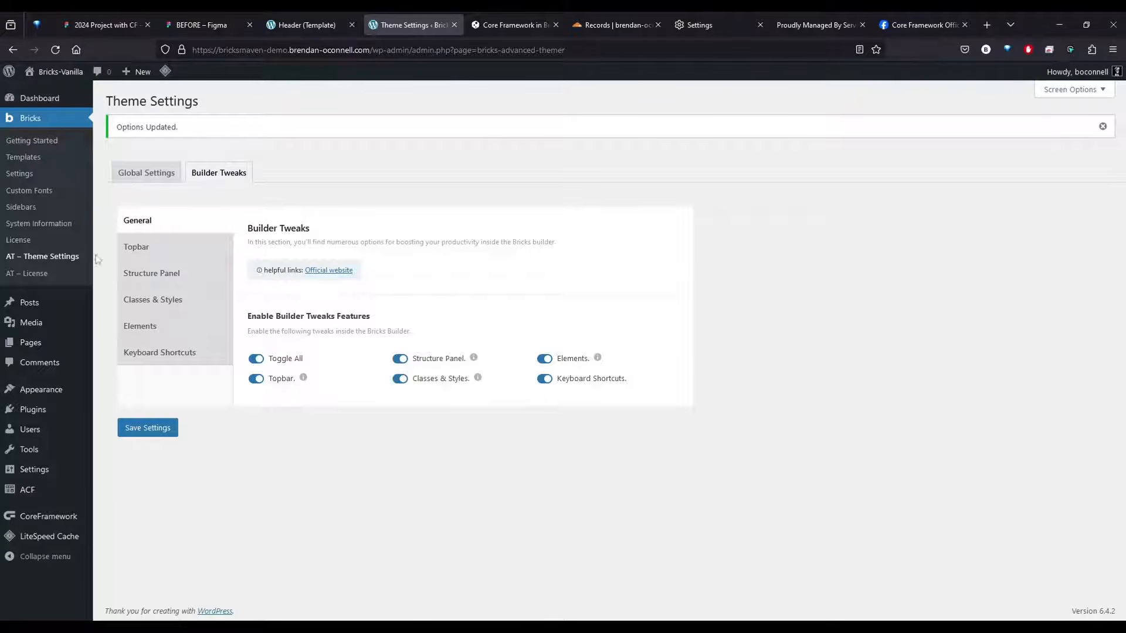
click(161, 250)
click(256, 292)
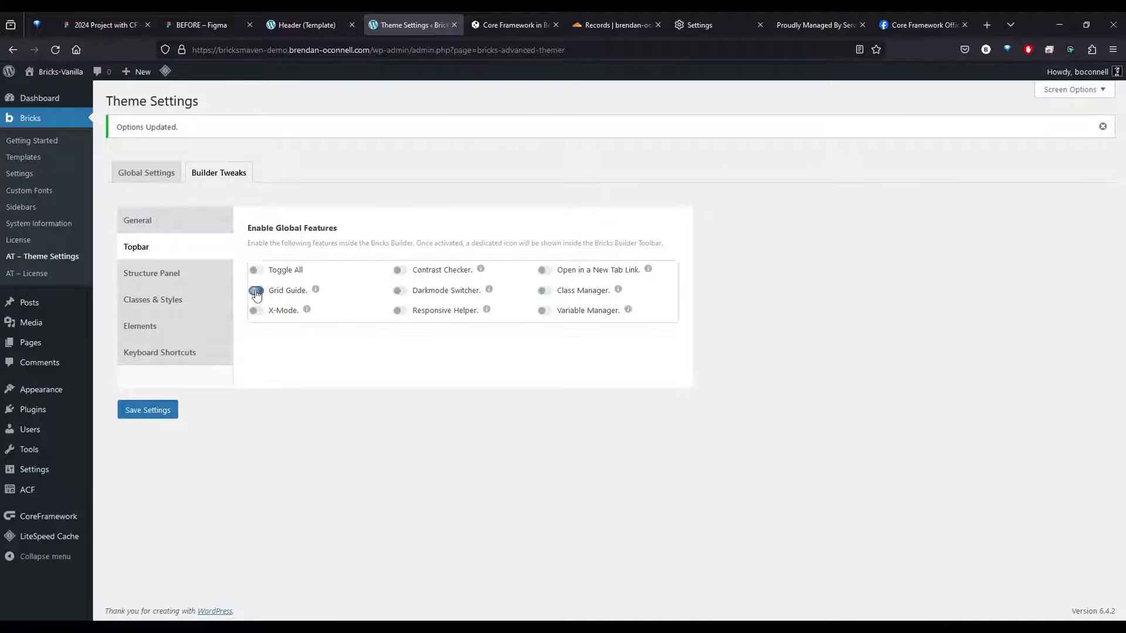
click(257, 315)
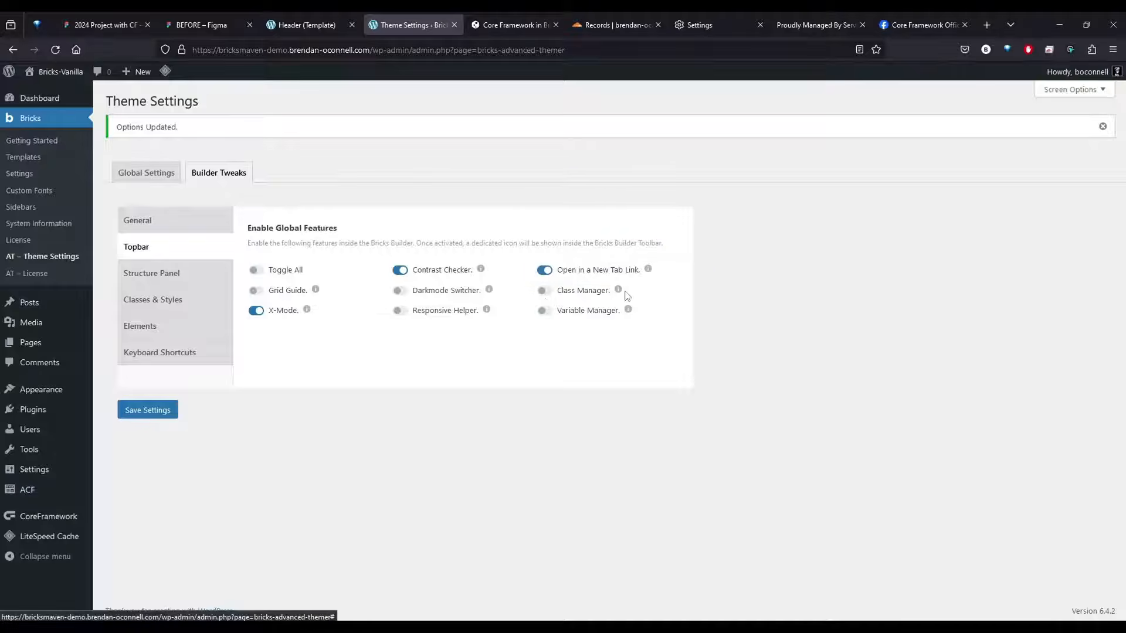
click(545, 291)
mouse_move(620, 295)
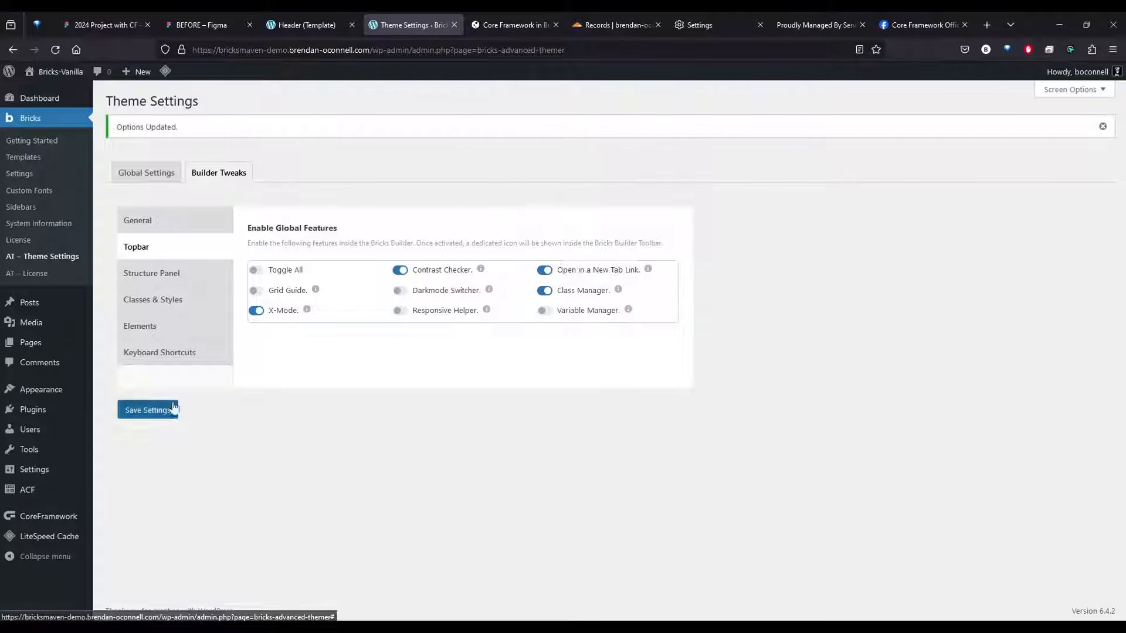
click(154, 410)
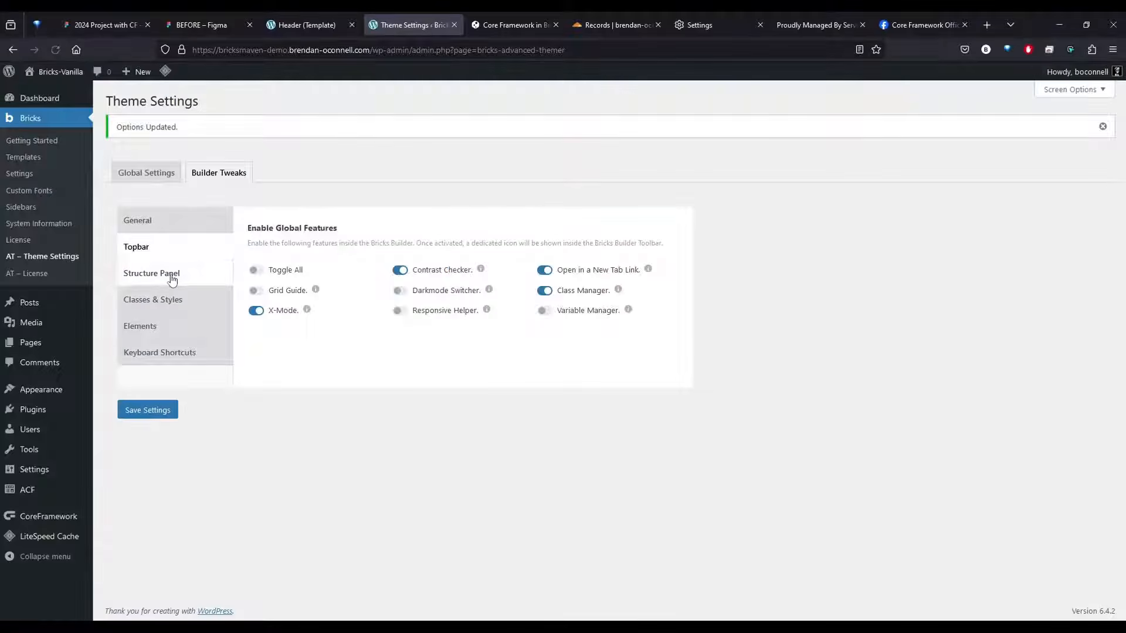
For the structure panel tweaks, enable all header icons and set the default tag view to Developer Mode - With colors and dropdowns
click(168, 273)
click(474, 230)
click(555, 303)
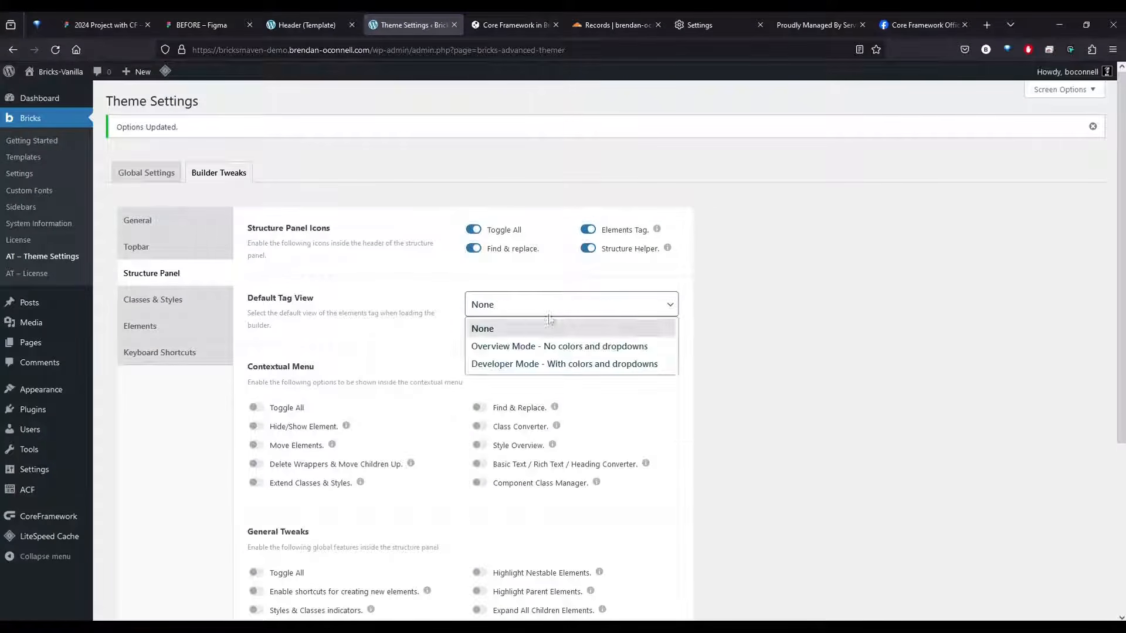
click(521, 365)
scroll(733, 367, down, 1)
scroll(733, 367, down, 2)
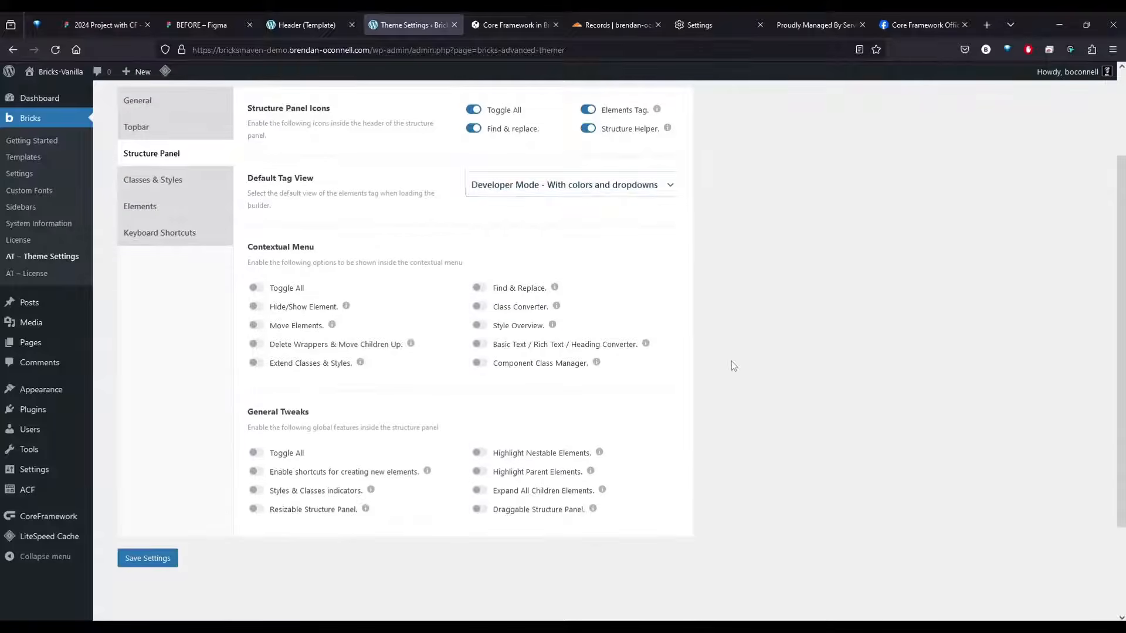
Enable all Contextual Menu options and all General Tweaks for the structure panel
click(254, 288)
click(254, 453)
scroll(426, 389, down, 4)
scroll(426, 389, up, 4)
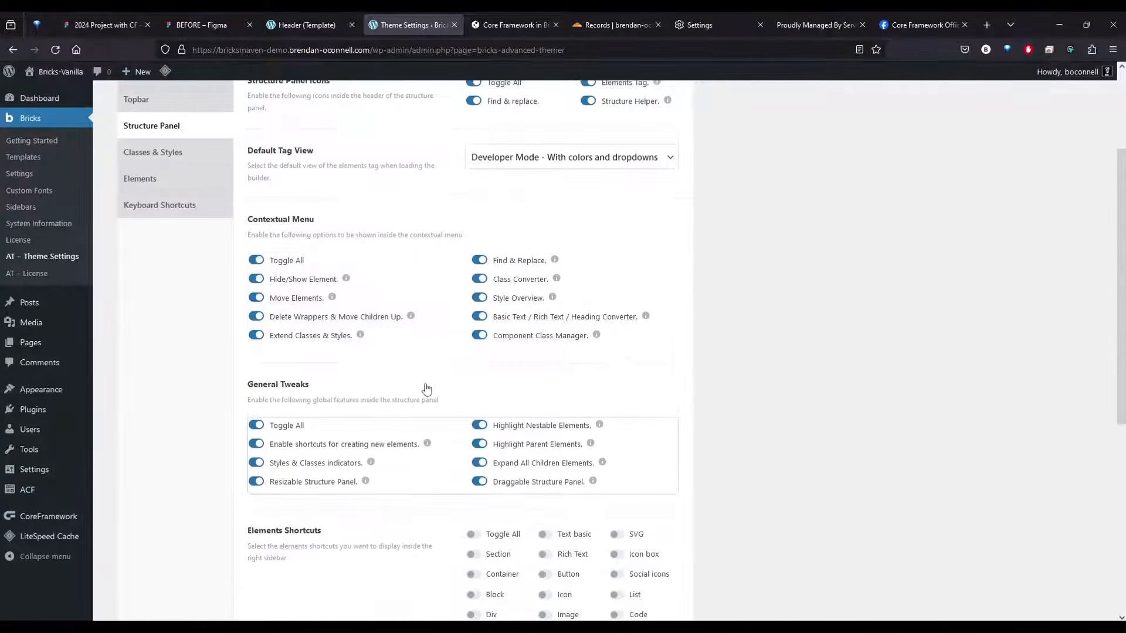
scroll(426, 389, down, 2)
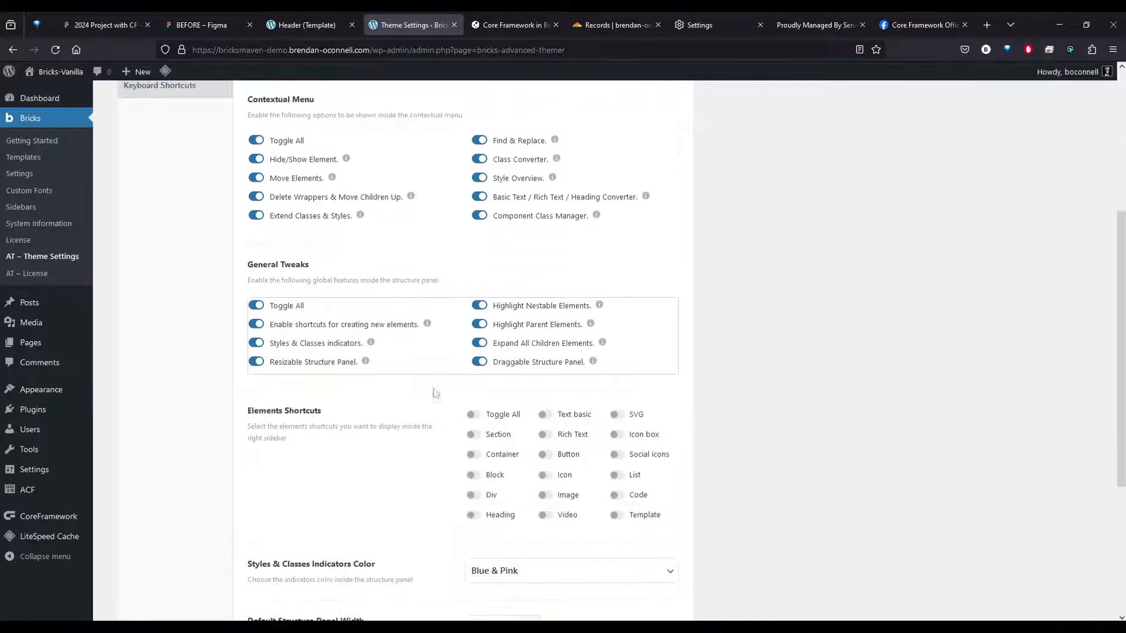
Enable shortcuts for Section, Container, Block, Div, Heading, Text basic, Rich Text, Button, Icon, Image and SVG, set the structure panel width to 360 px, and save
click(473, 435)
click(473, 454)
click(473, 495)
click(473, 515)
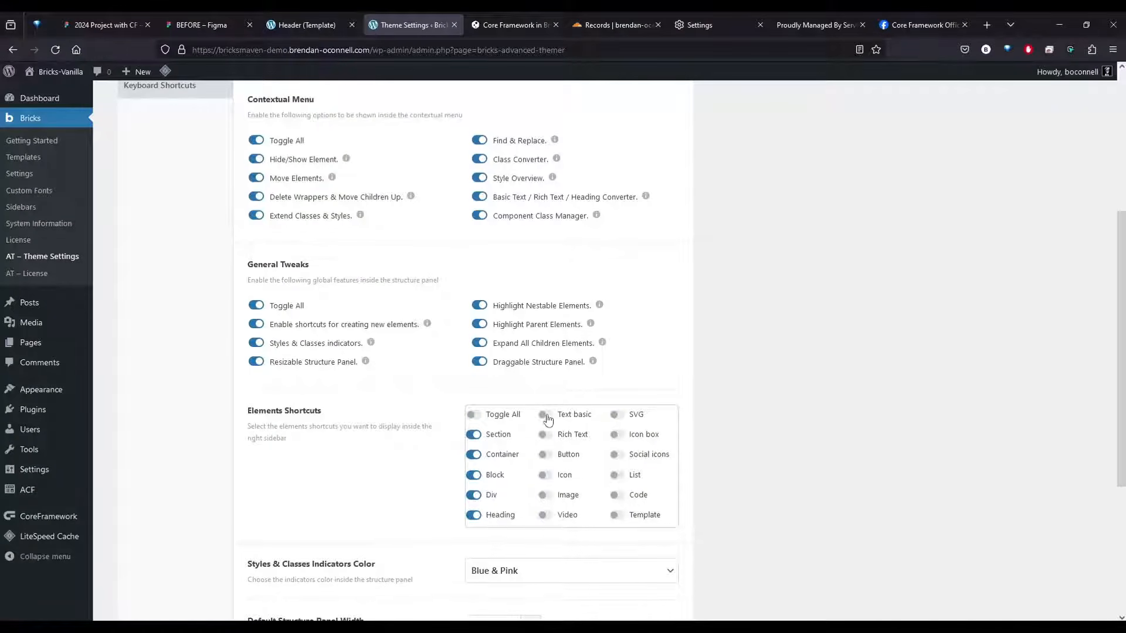
click(545, 415)
click(545, 435)
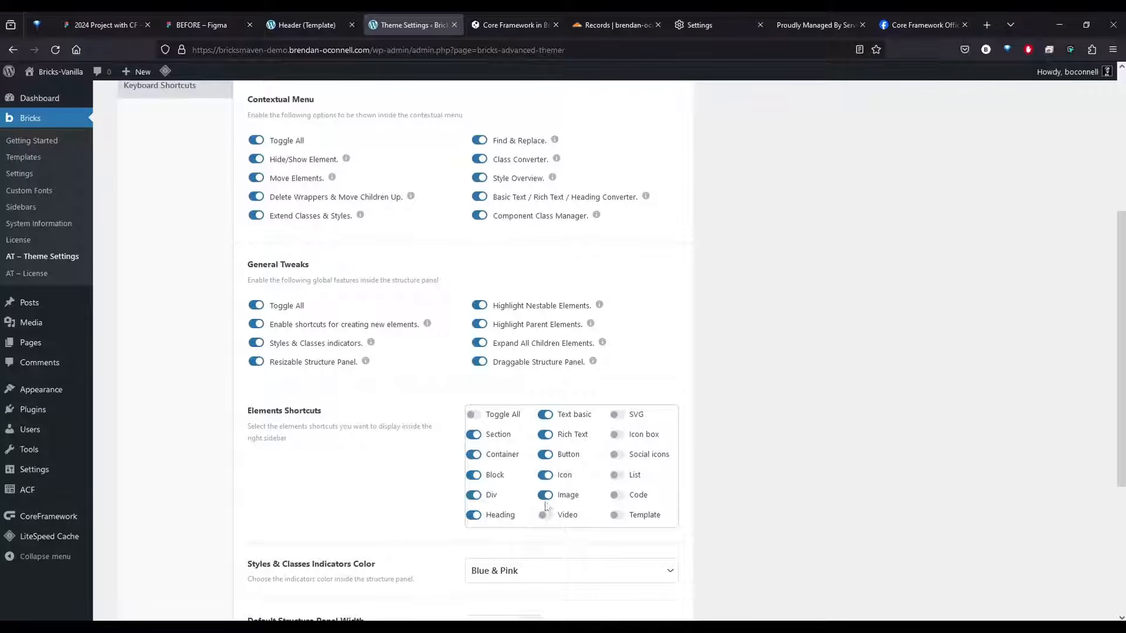
click(615, 417)
scroll(411, 445, down, 3)
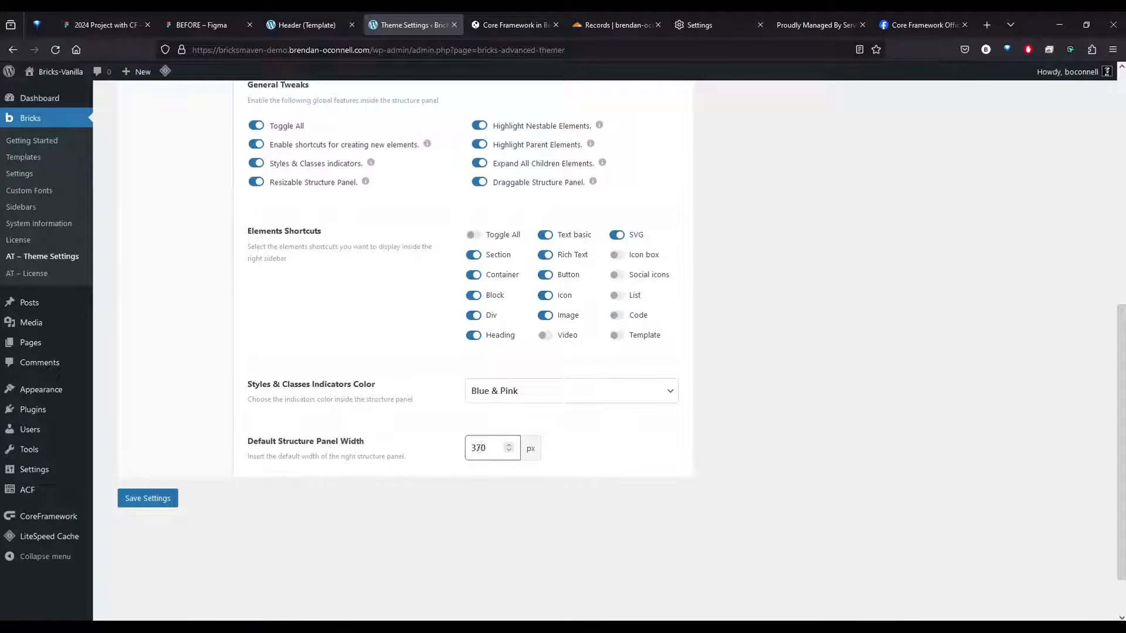
click(148, 498)
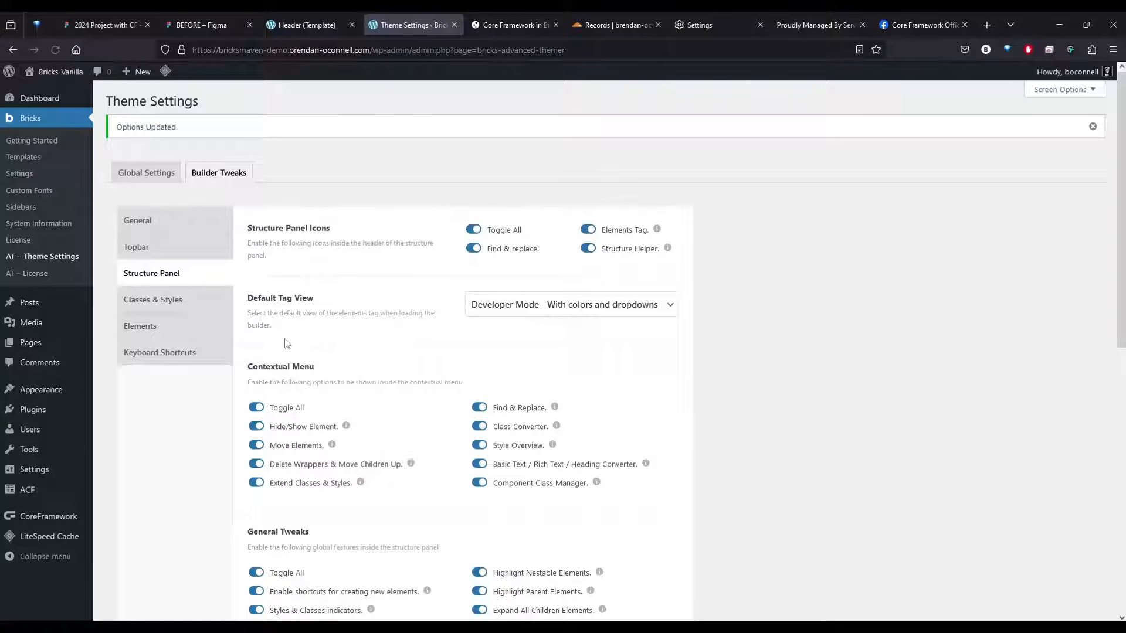
In the Classes & Styles tweaks, enable Extend Global Classes and Styles, Find & Replace Styles, and Export ID Styles to Classes
click(187, 304)
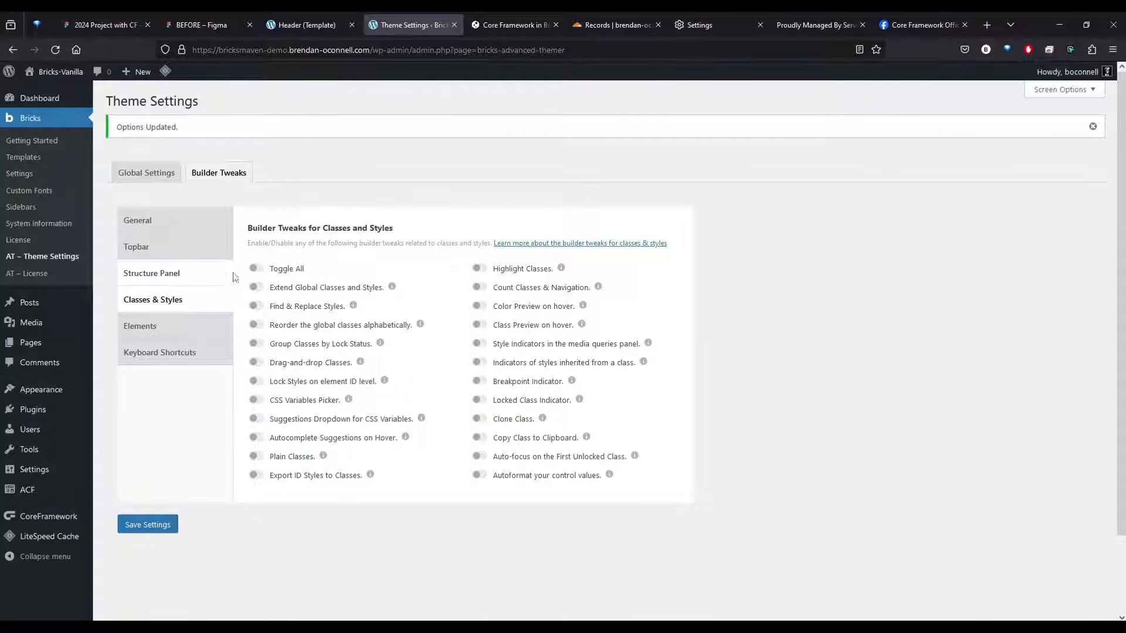
click(254, 269)
click(255, 268)
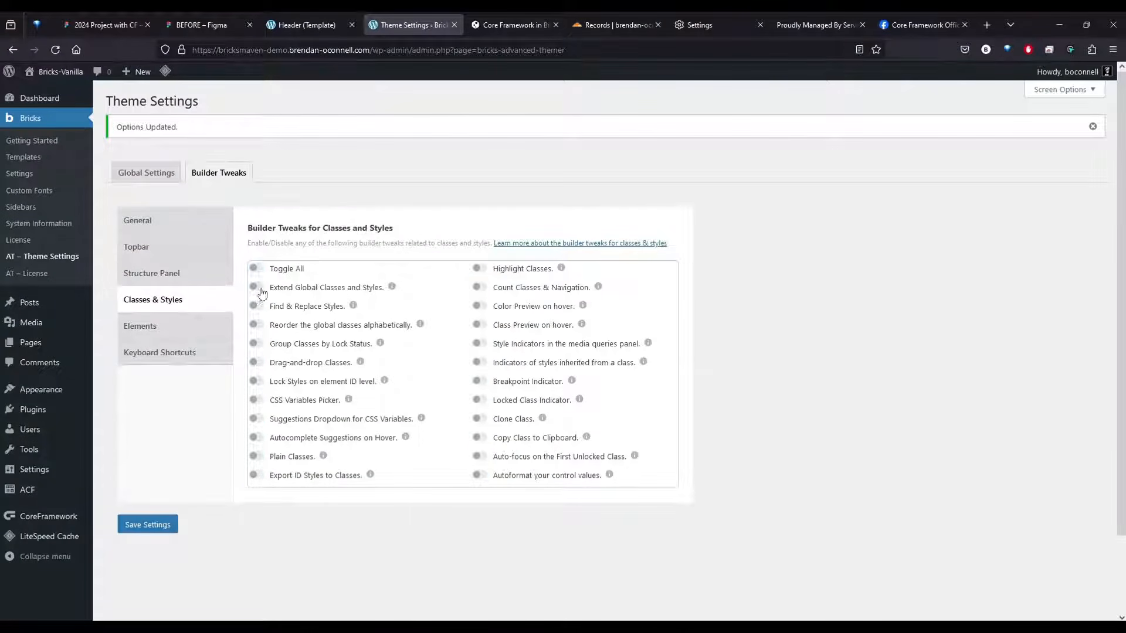
click(256, 287)
click(256, 306)
click(256, 364)
click(256, 363)
click(256, 383)
click(253, 382)
click(254, 476)
Enable the media queries style, inherited style and breakpoint indicators, Clone Class, Copy Class to Clipboard, and Auto-focus on the First Unlocked Class, and save
click(480, 343)
click(479, 438)
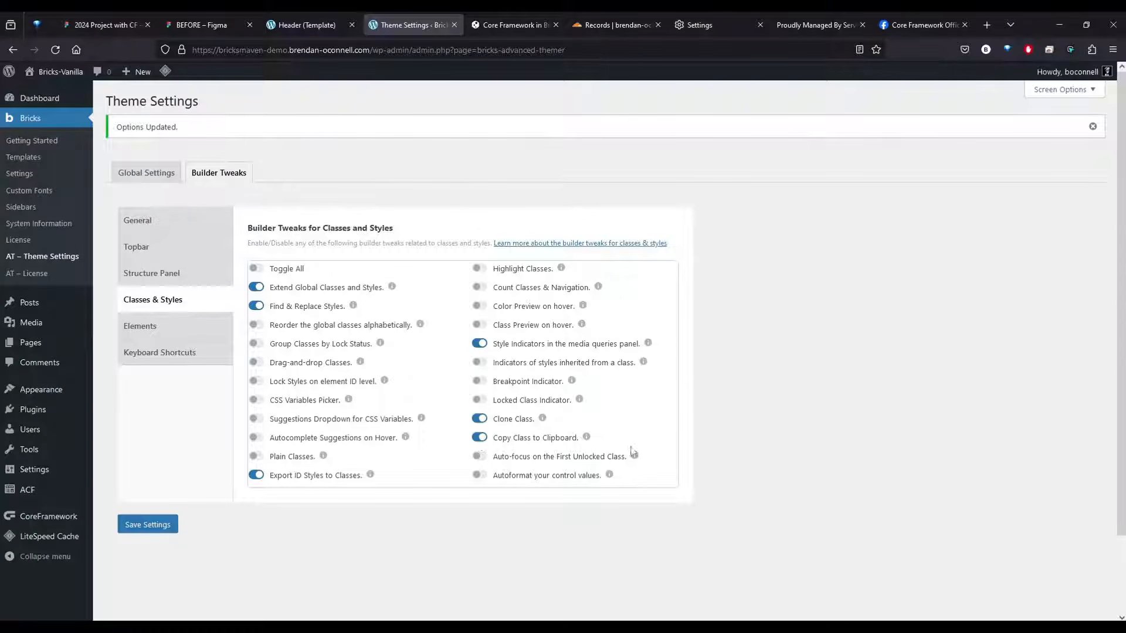
click(480, 459)
mouse_move(636, 459)
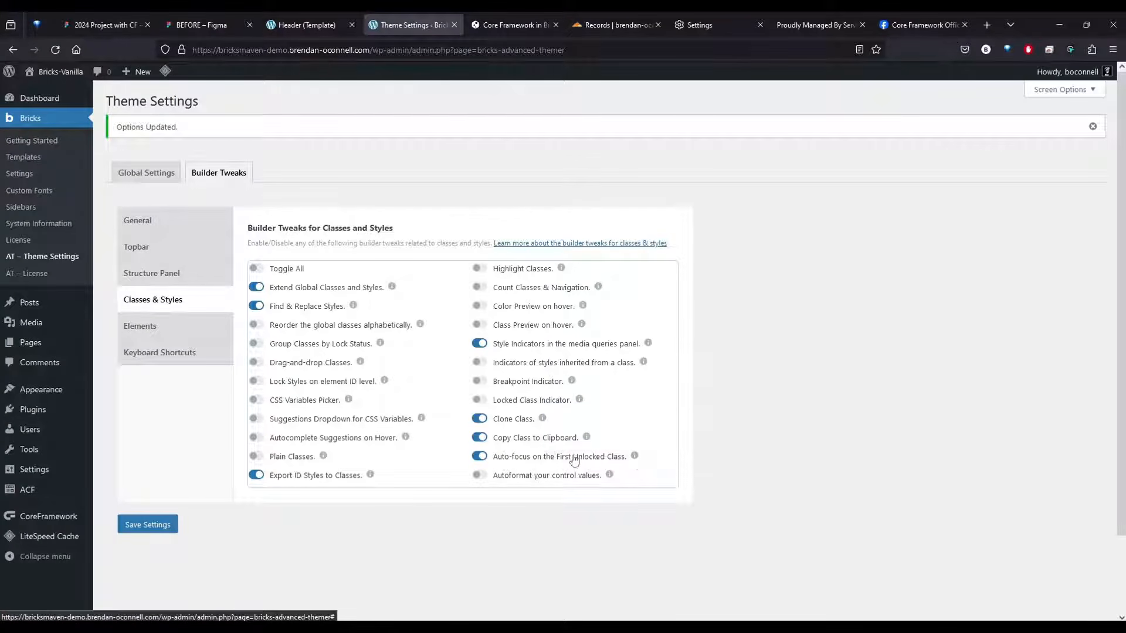
click(480, 382)
click(477, 364)
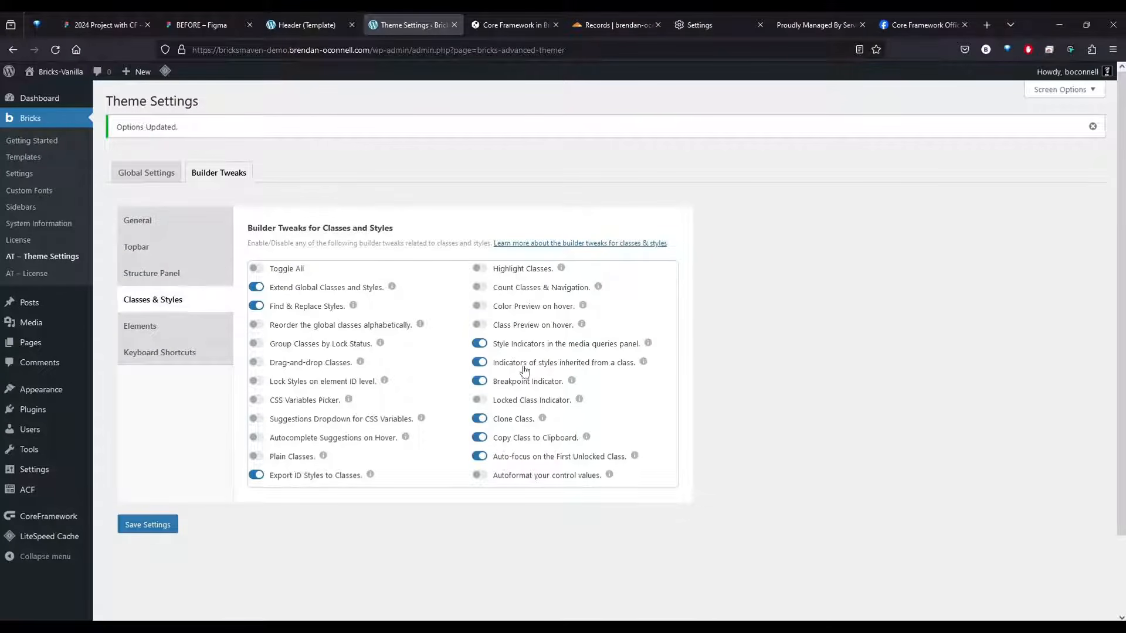
click(175, 522)
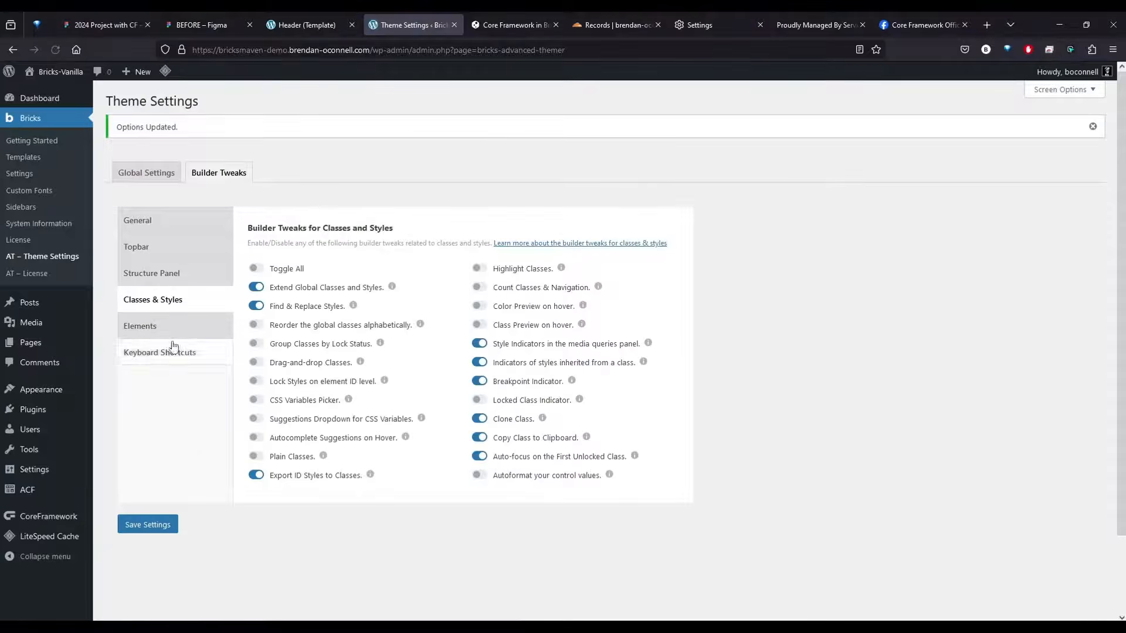
In the Elements tweaks, enable closing open Style accordions by default, disabling the PIN icon, the Class Manager Shortcut, and the Lorem Ipsum Generator
click(170, 328)
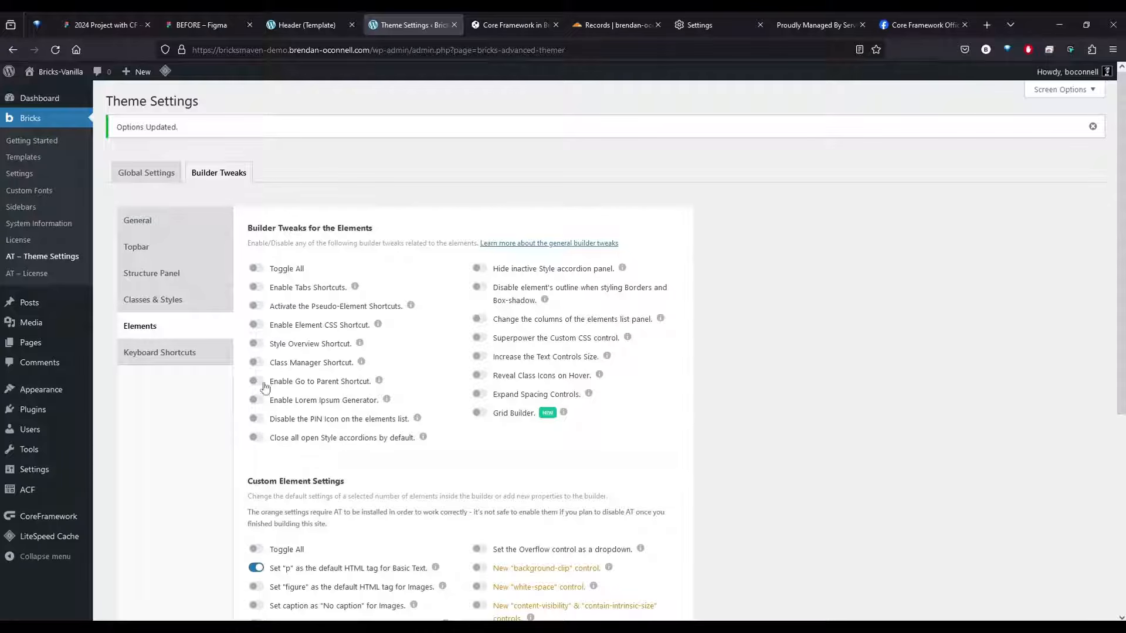
click(257, 438)
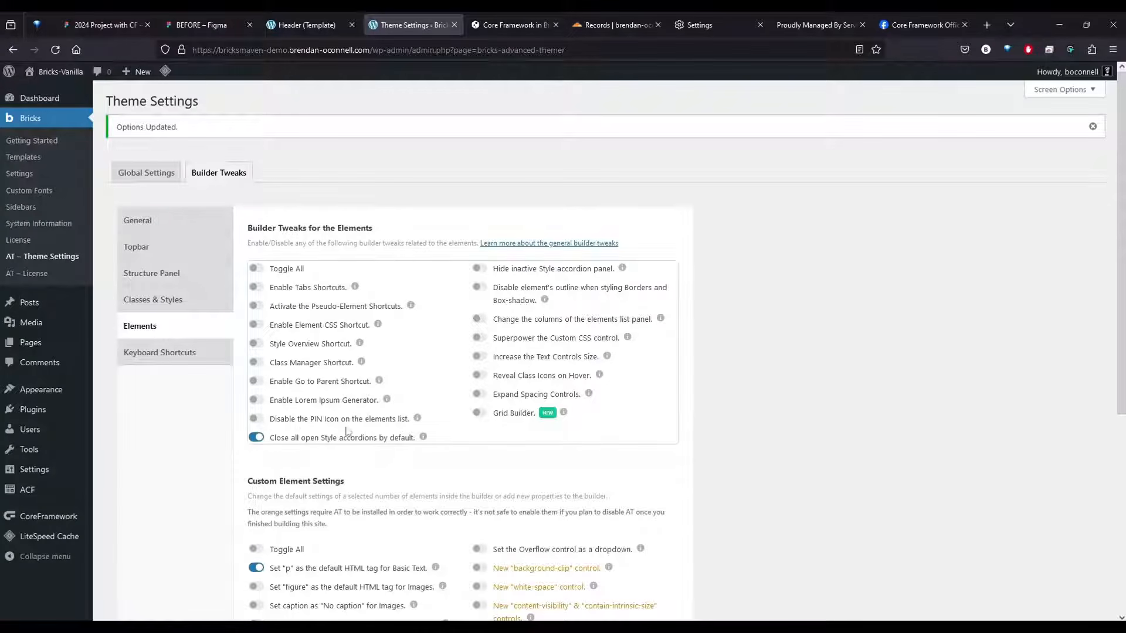
click(255, 419)
mouse_move(623, 269)
click(256, 363)
click(257, 400)
Set the type of dummy content to Human Readable Content and enable Grid Builder and Superpower the Custom CSS control
click(492, 486)
click(497, 529)
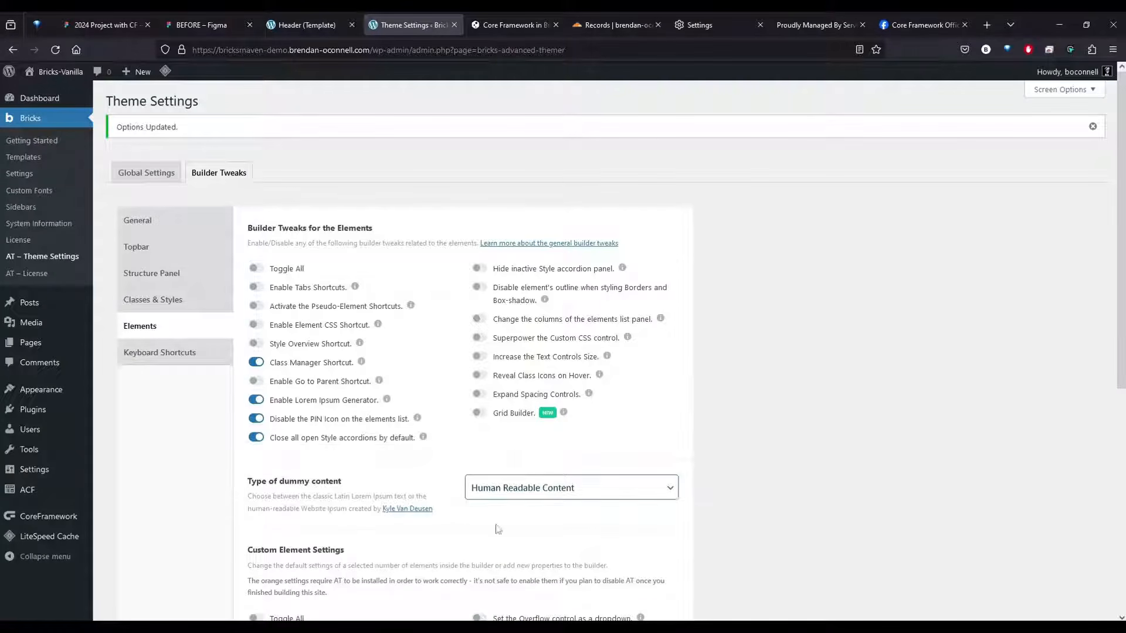
click(480, 414)
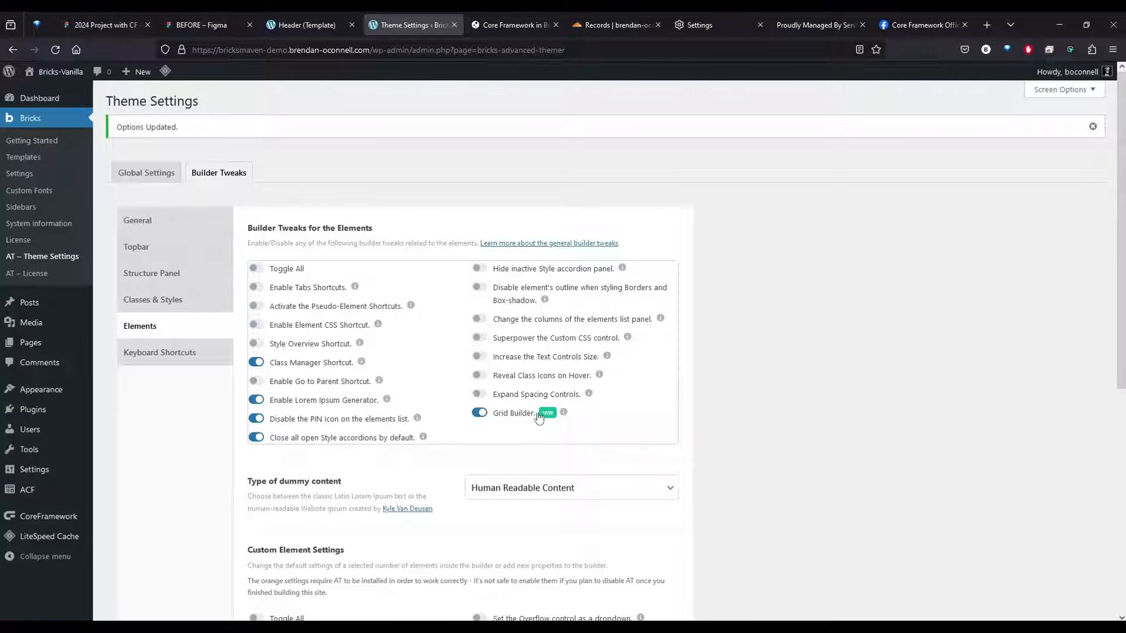
click(480, 339)
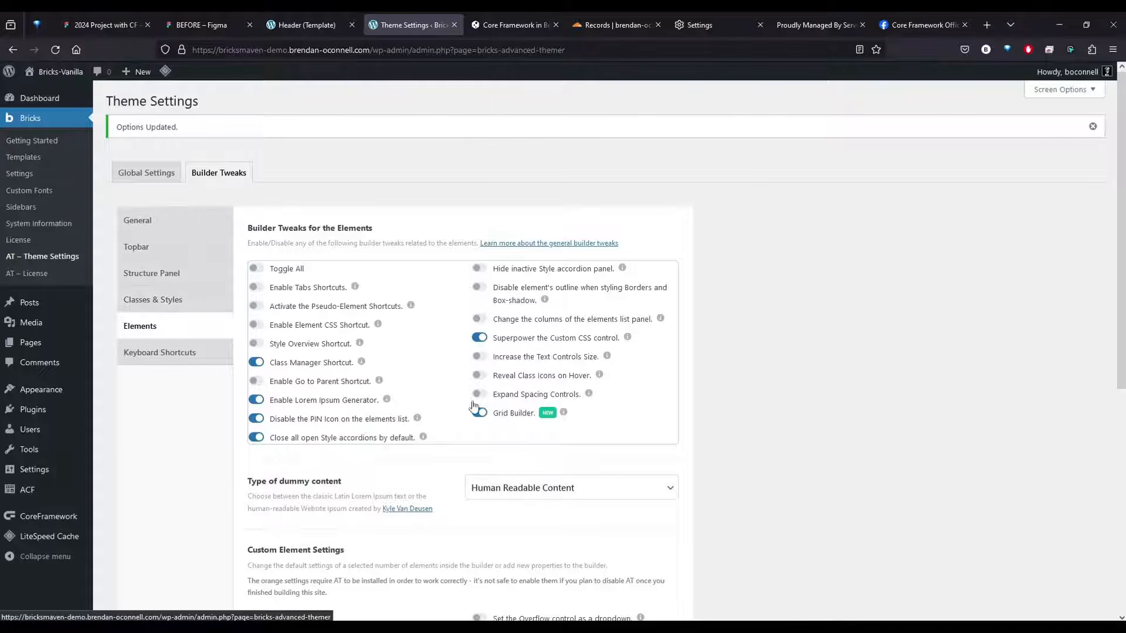
In Custom Element Settings, enable the "p", "figure", "No caption" and "button" defaults and the Overflow control as a dropdown, and save
scroll(735, 430, down, 6)
scroll(736, 430, up, 2)
click(257, 417)
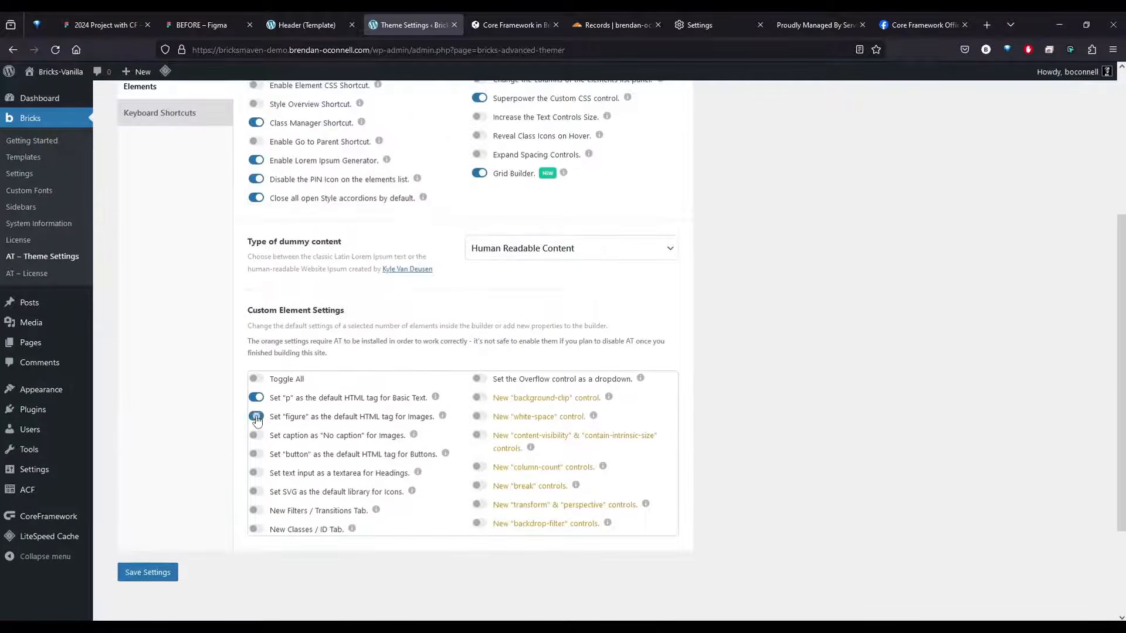
click(256, 435)
drag(306, 400, 415, 399)
click(771, 428)
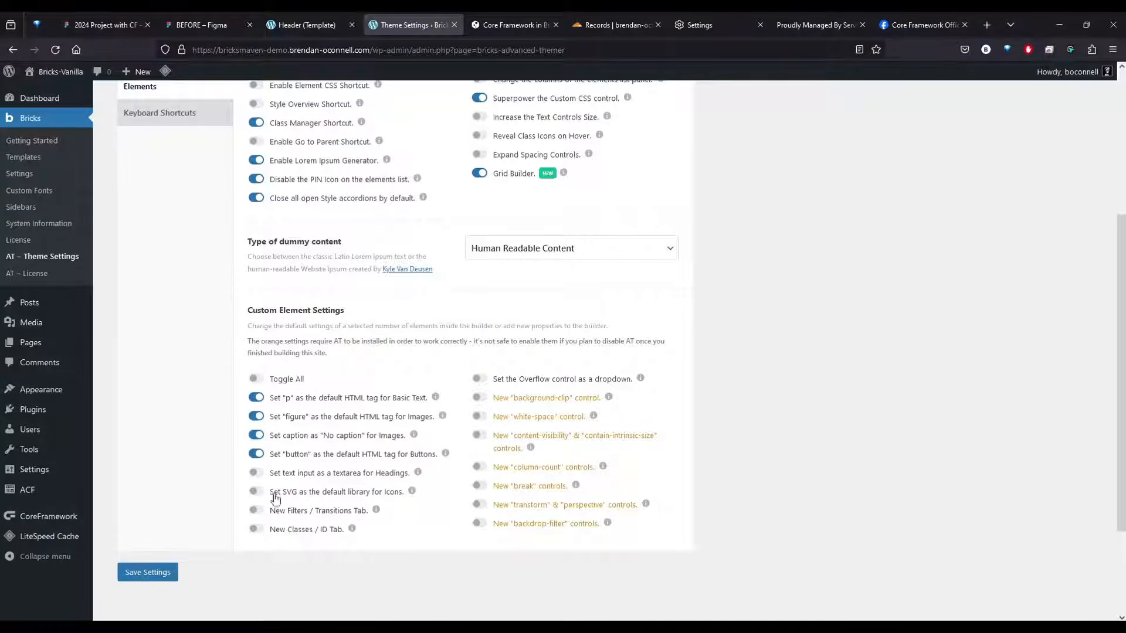
click(480, 380)
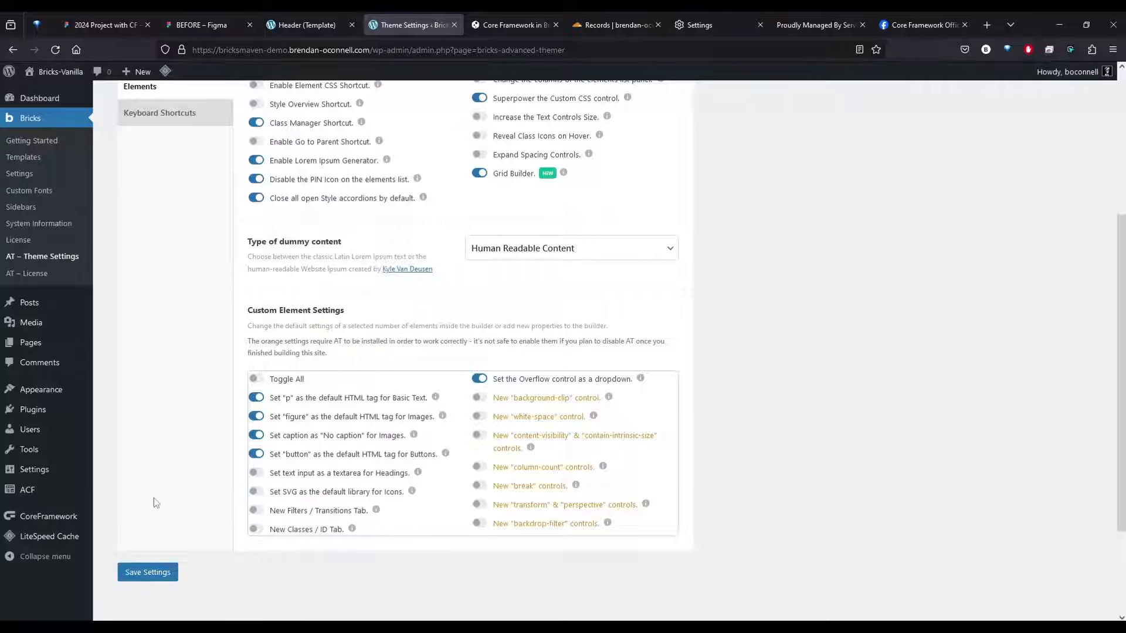
click(146, 572)
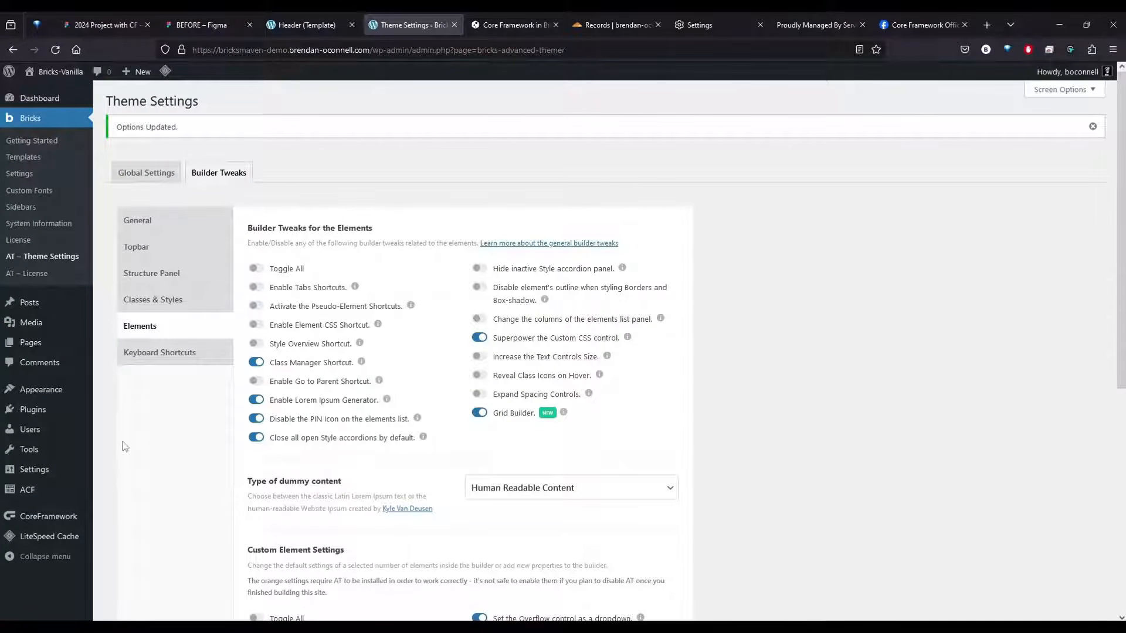
Open the Header template from the Bricks templates in the Bricks builder
click(31, 159)
click(230, 216)
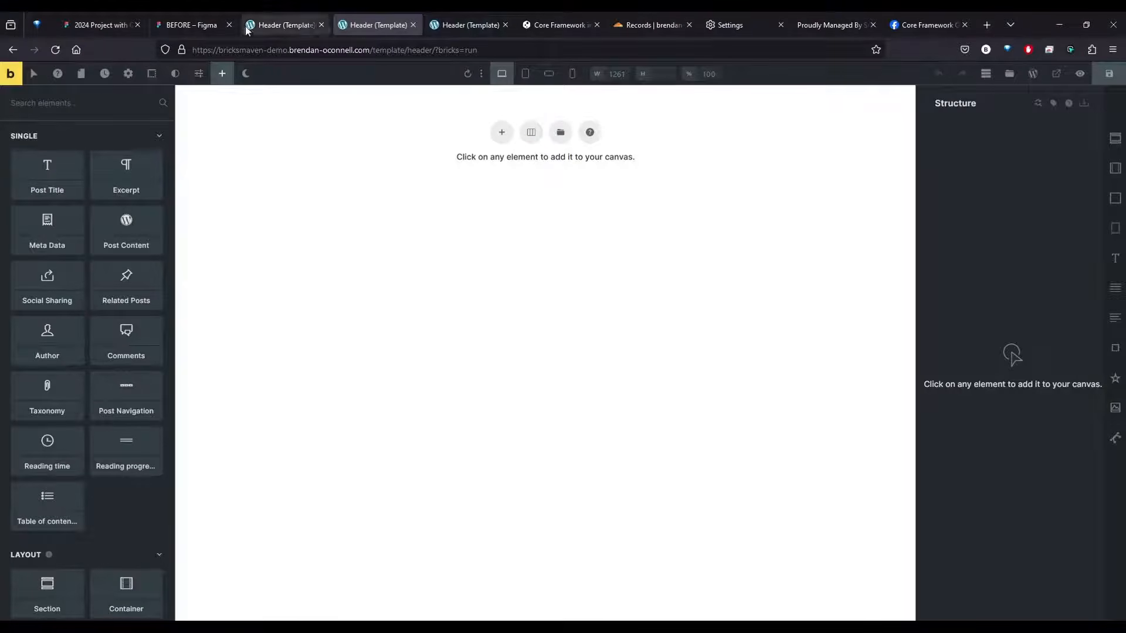
click(181, 18)
click(379, 25)
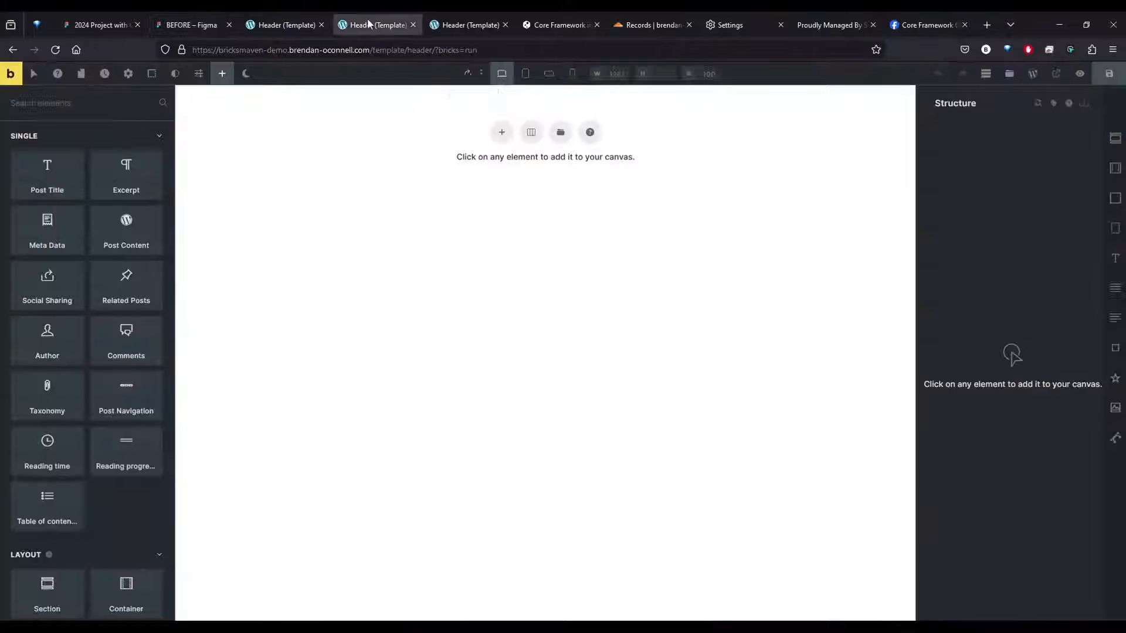
click(560, 133)
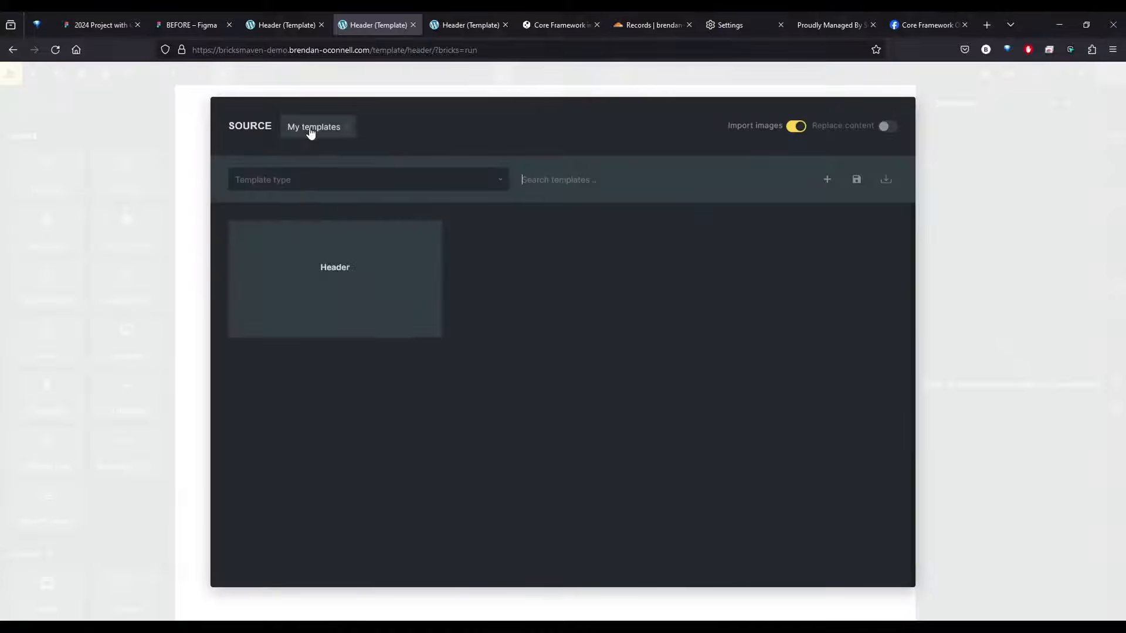
click(311, 128)
click(337, 200)
click(577, 179)
text(header 4)
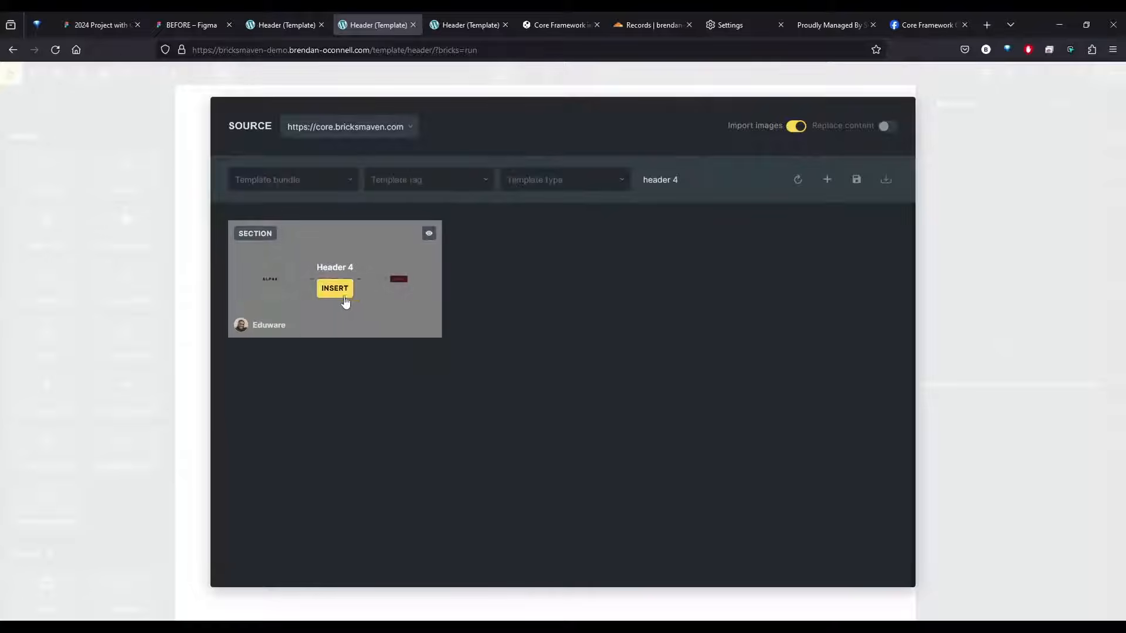
click(341, 294)
click(569, 260)
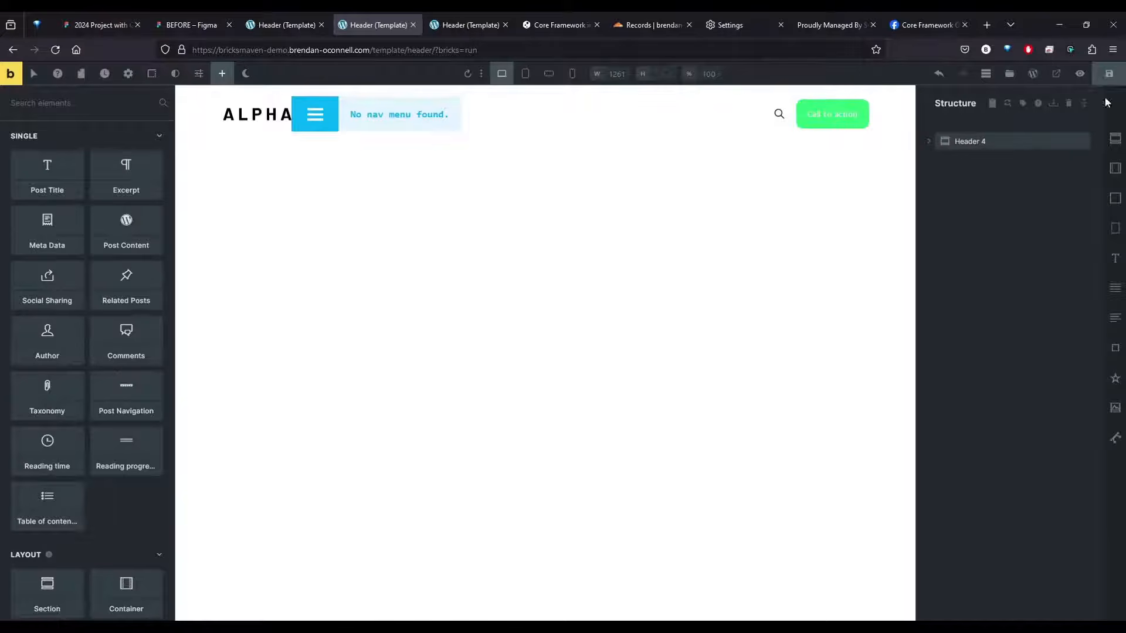
key(ctrl+s)
Create new pages titled Services and Contact from within the builder
click(84, 76)
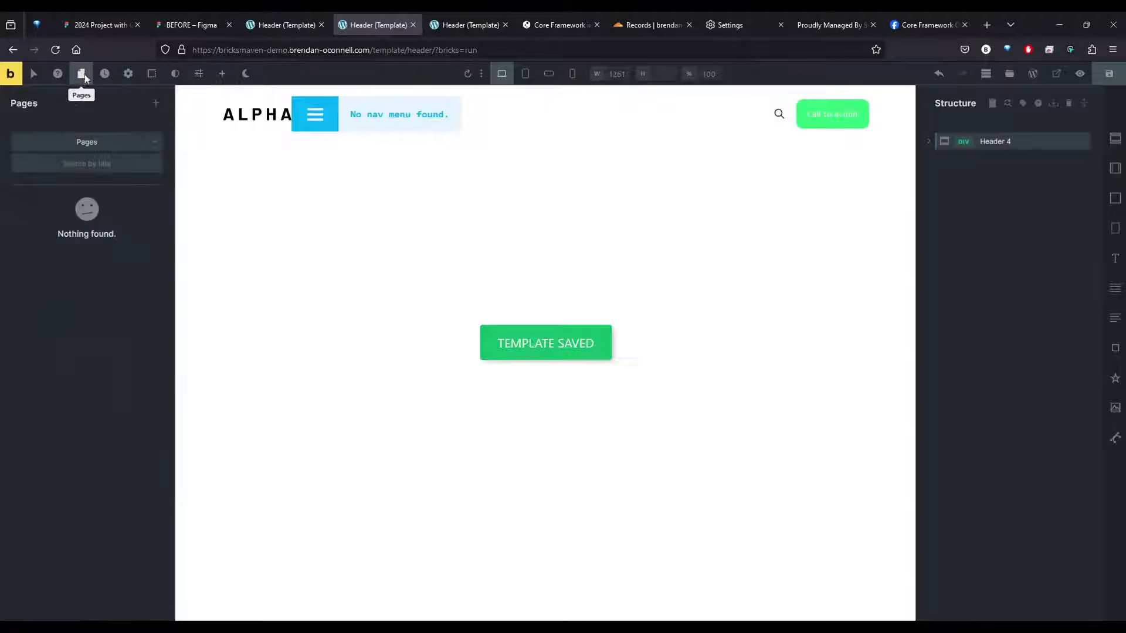
click(156, 105)
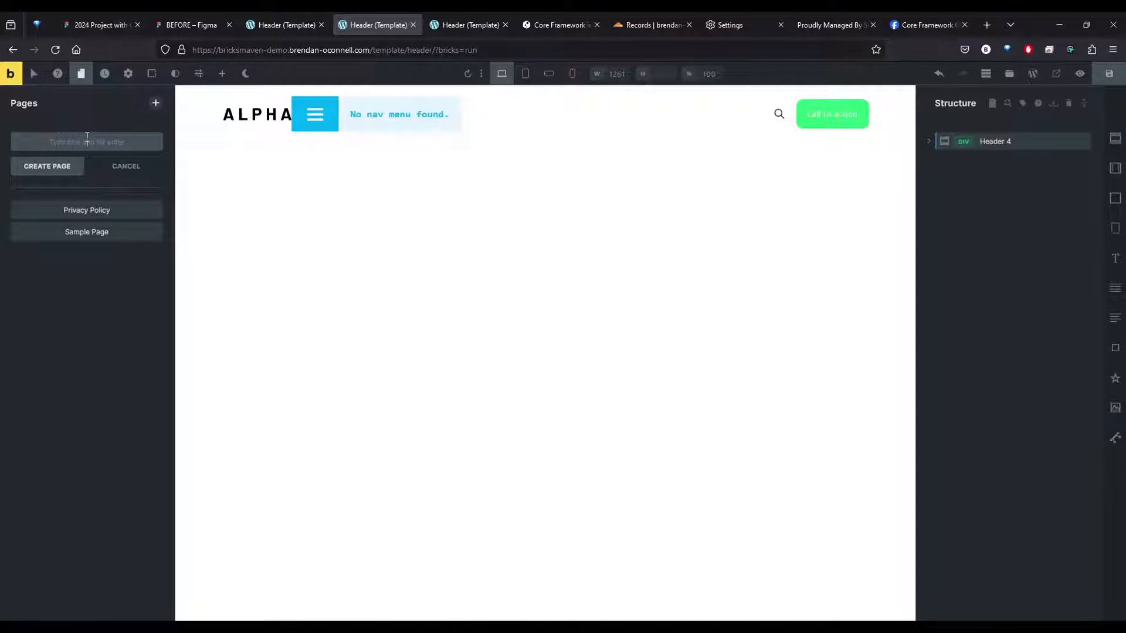
text(Services)
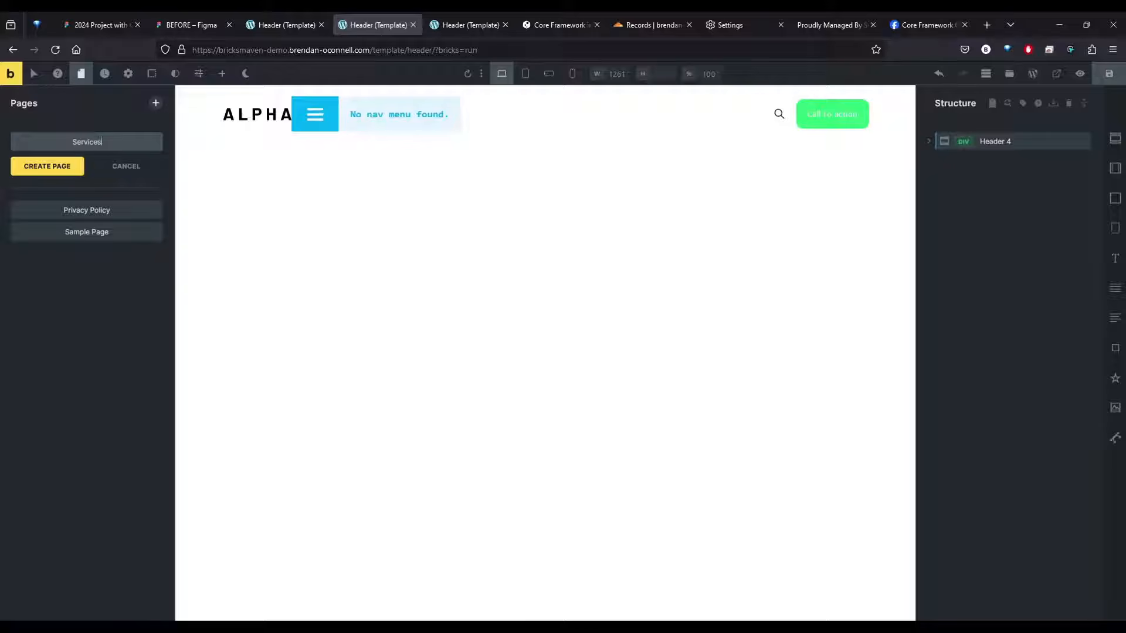
key(Return)
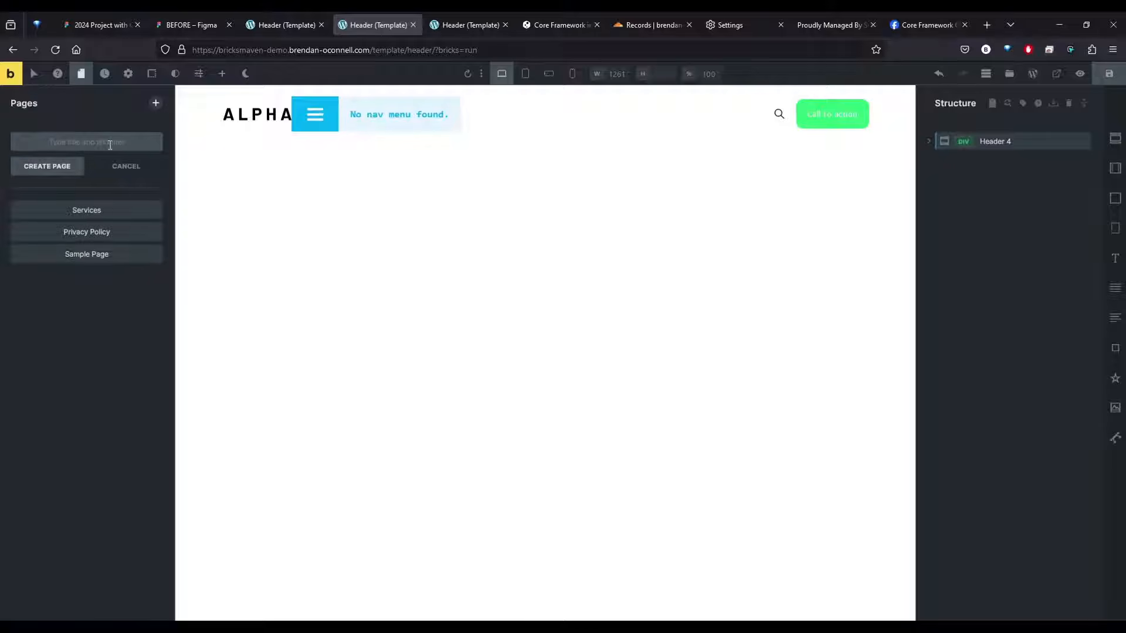
text(Contact)
key(Return)
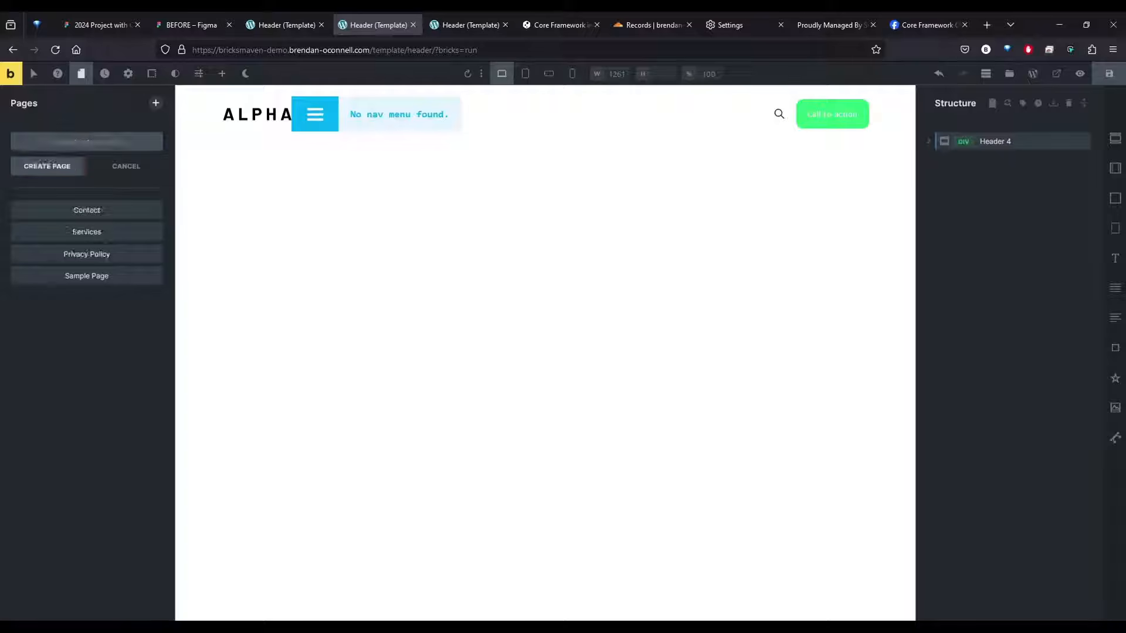
Create two more pages titled FAQ and About Us and save the template
text(F)
key(BackSpace)
text(FAQ)
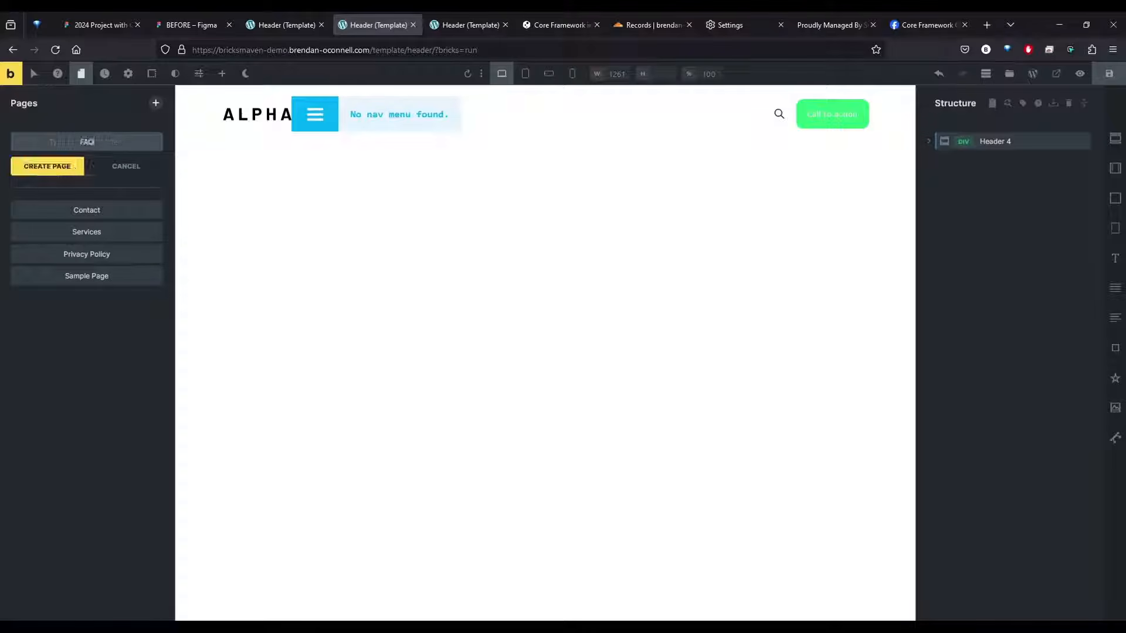
key(Return)
text(A)
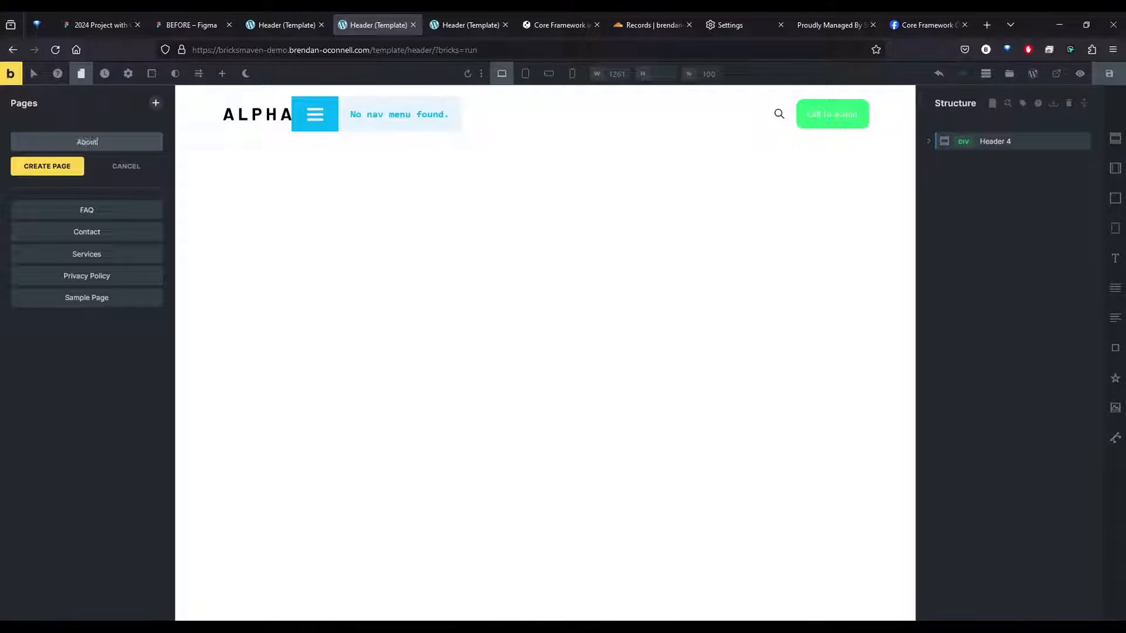
text(bout)
key(Return)
click(1114, 79)
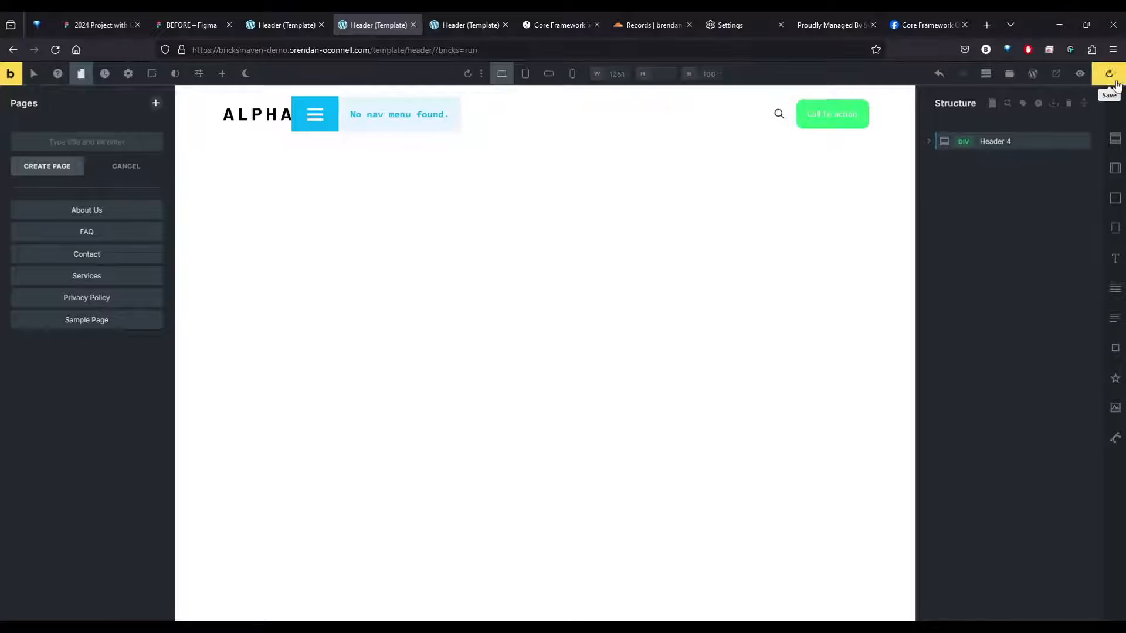
Leave the builder for the front-end preview and open the WordPress Menus screen
click(11, 73)
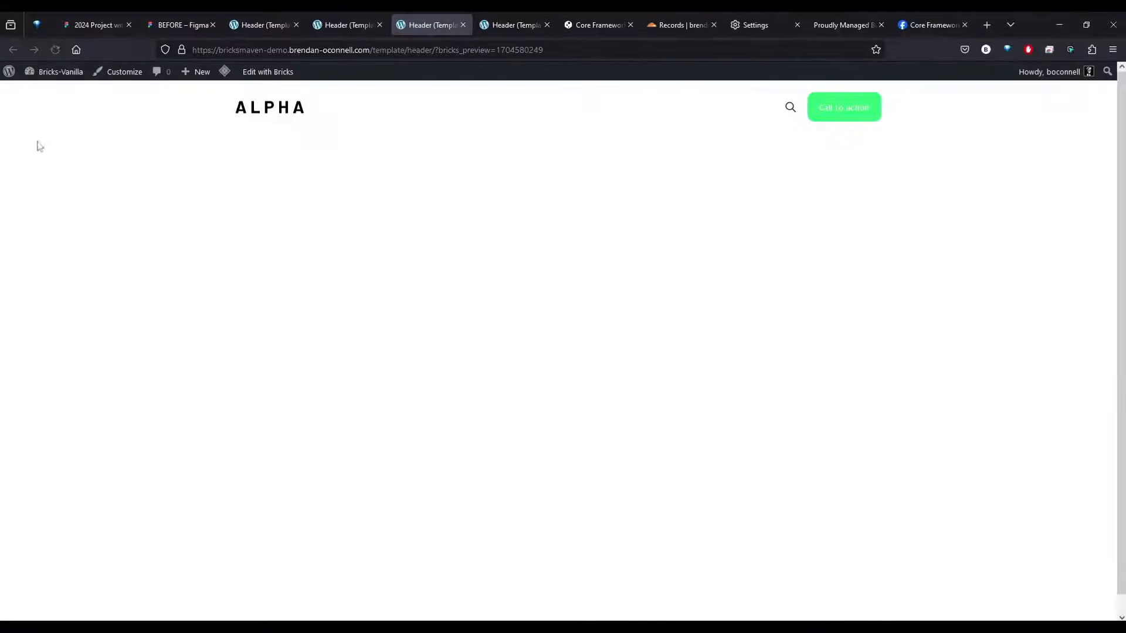
mouse_move(56, 72)
click(42, 140)
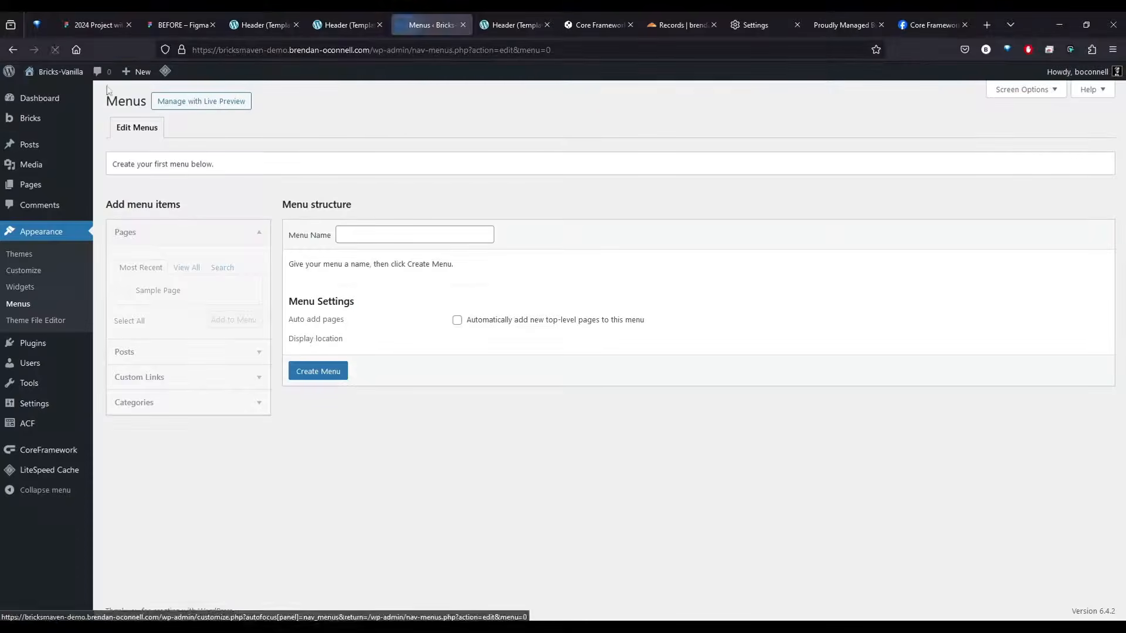
Open the Pages list separately, bulk edit all pages to the status Published, and close the list
middle_click(32, 185)
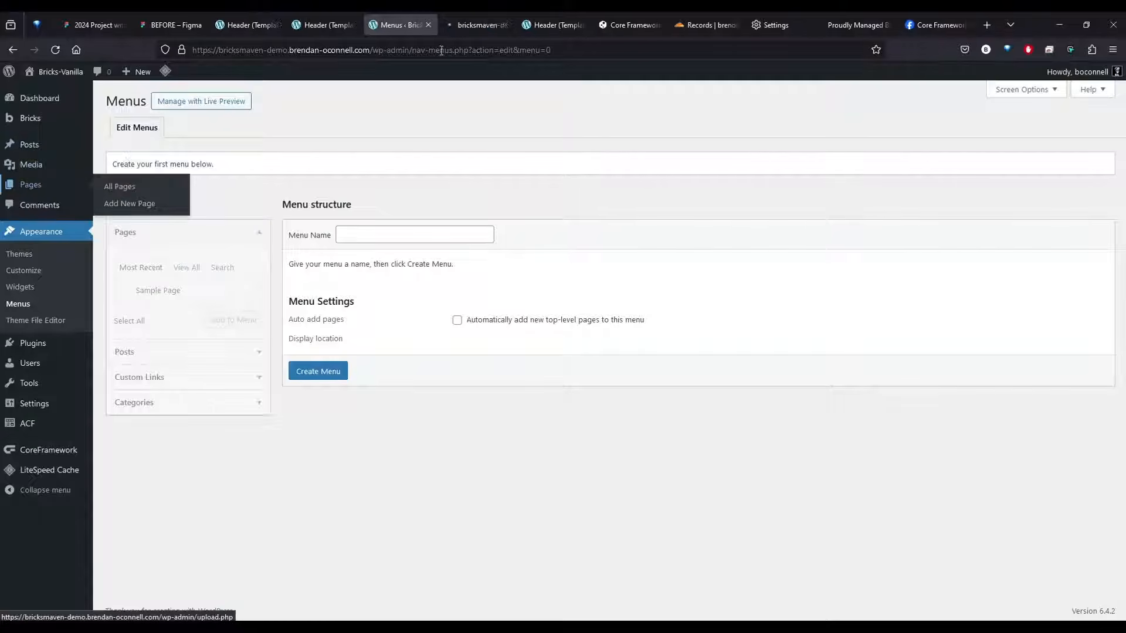
click(476, 24)
click(117, 167)
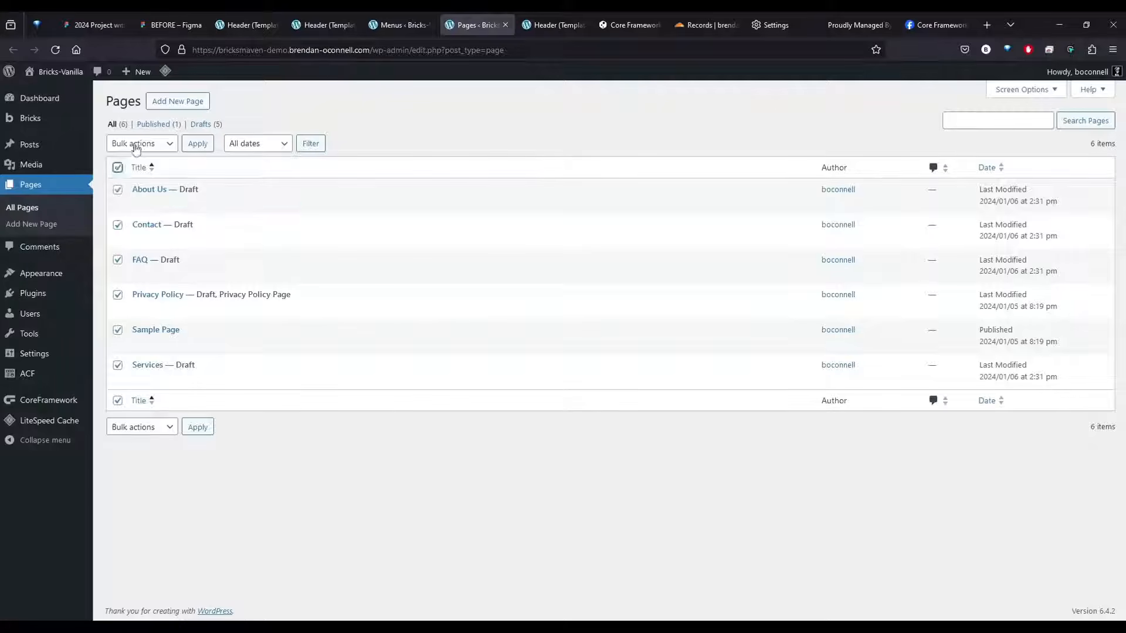
click(135, 144)
click(139, 178)
click(197, 144)
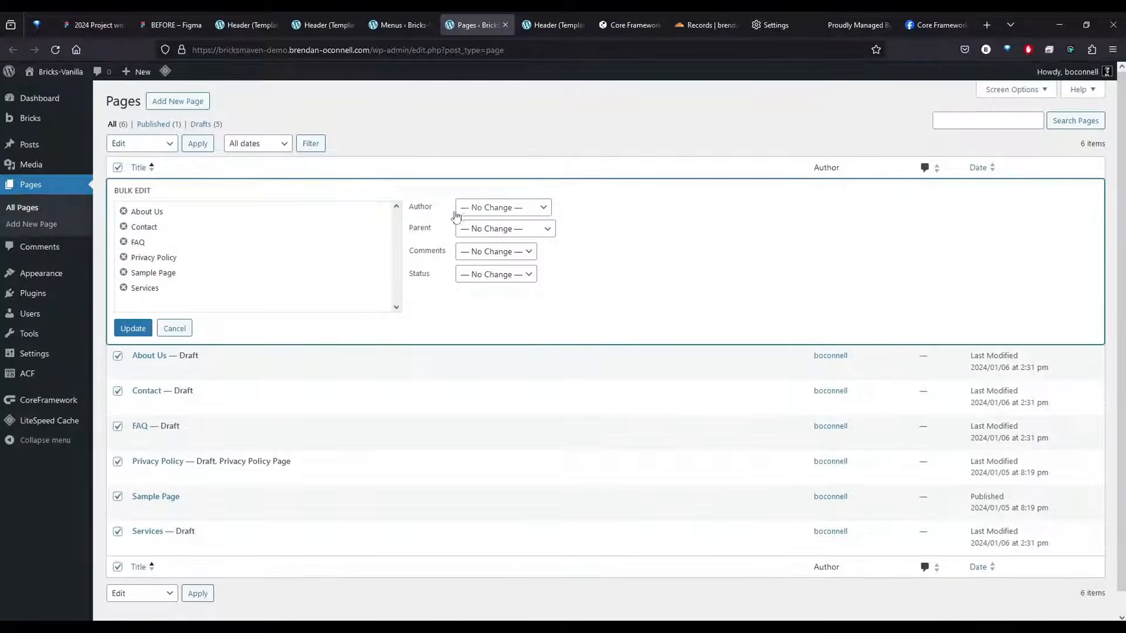
click(495, 275)
click(486, 309)
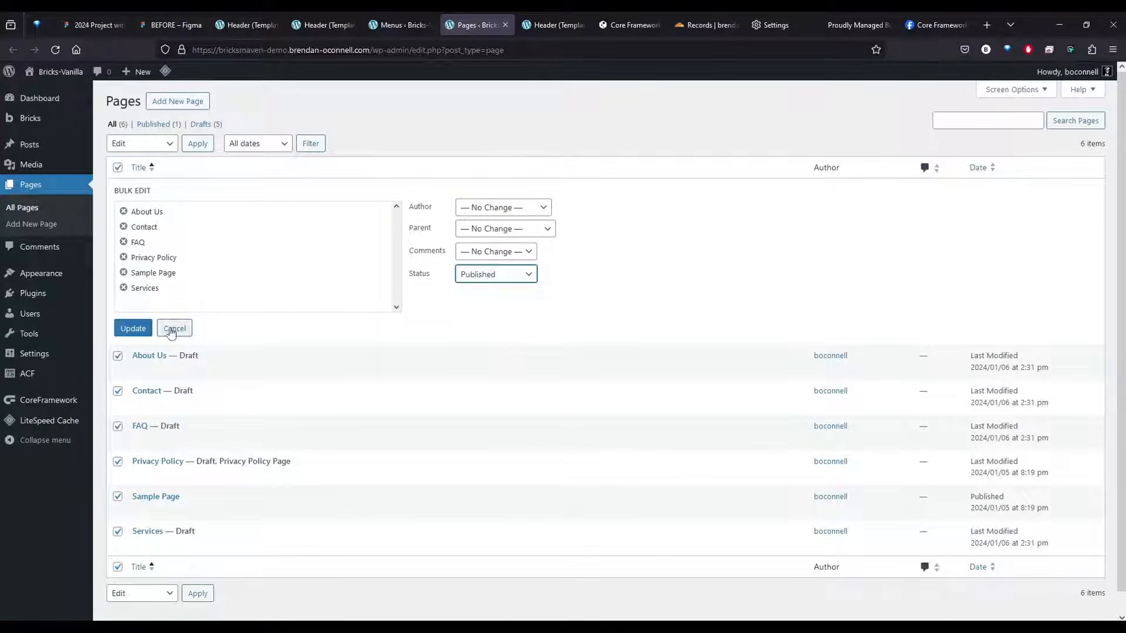
click(133, 329)
middle_click(467, 25)
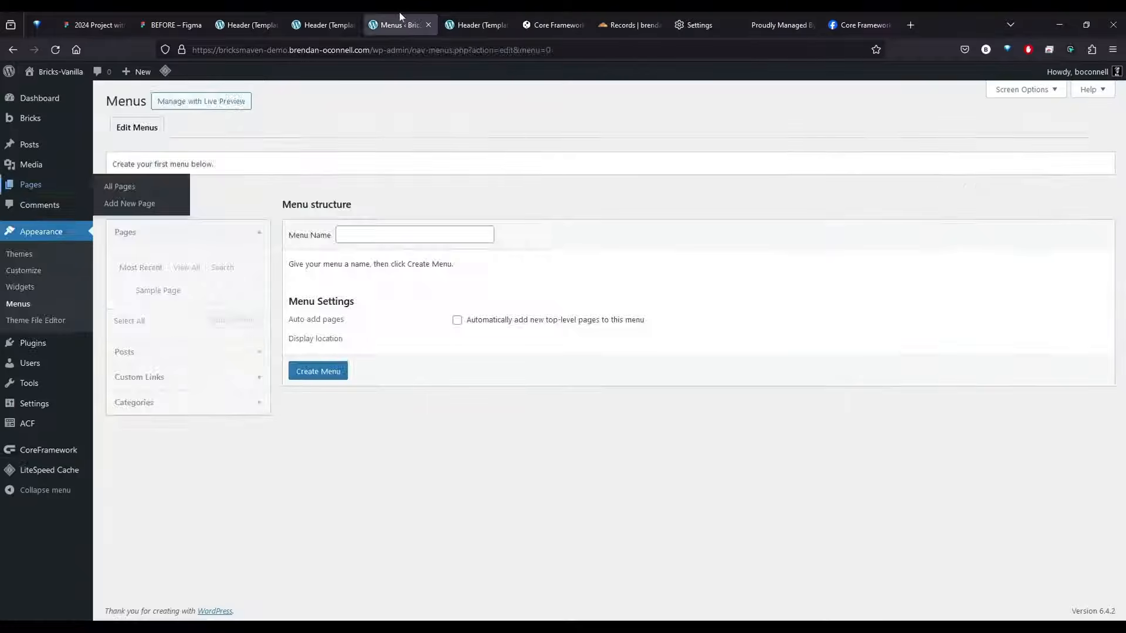
Reload the Menus screen and create a menu named Primary Menu
click(55, 49)
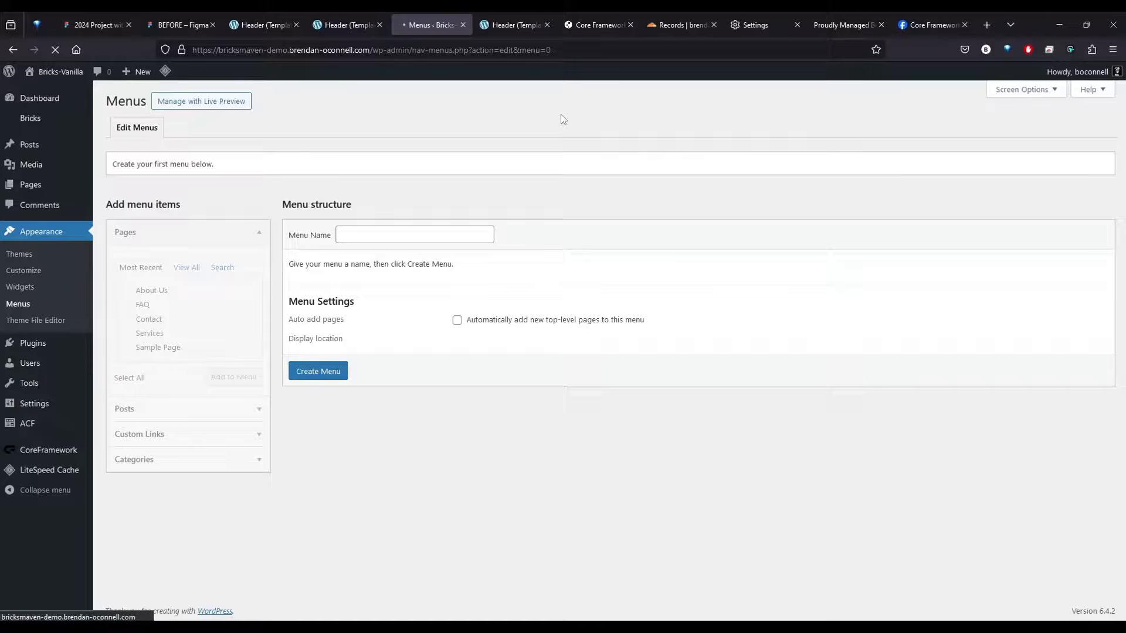
click(389, 233)
text(Primary Menu)
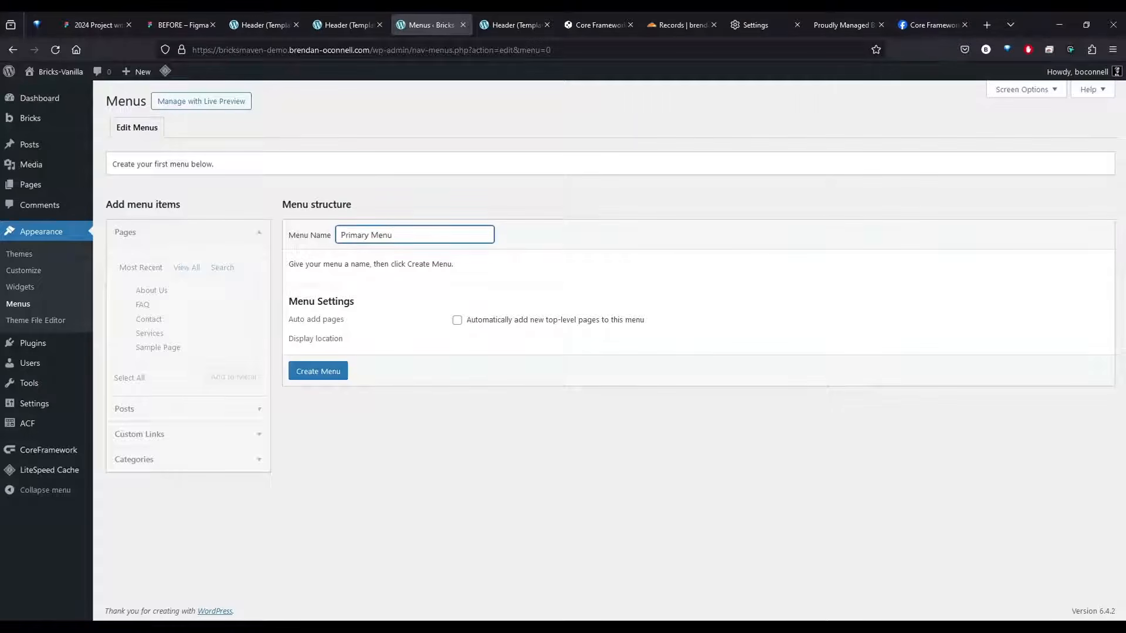
click(326, 375)
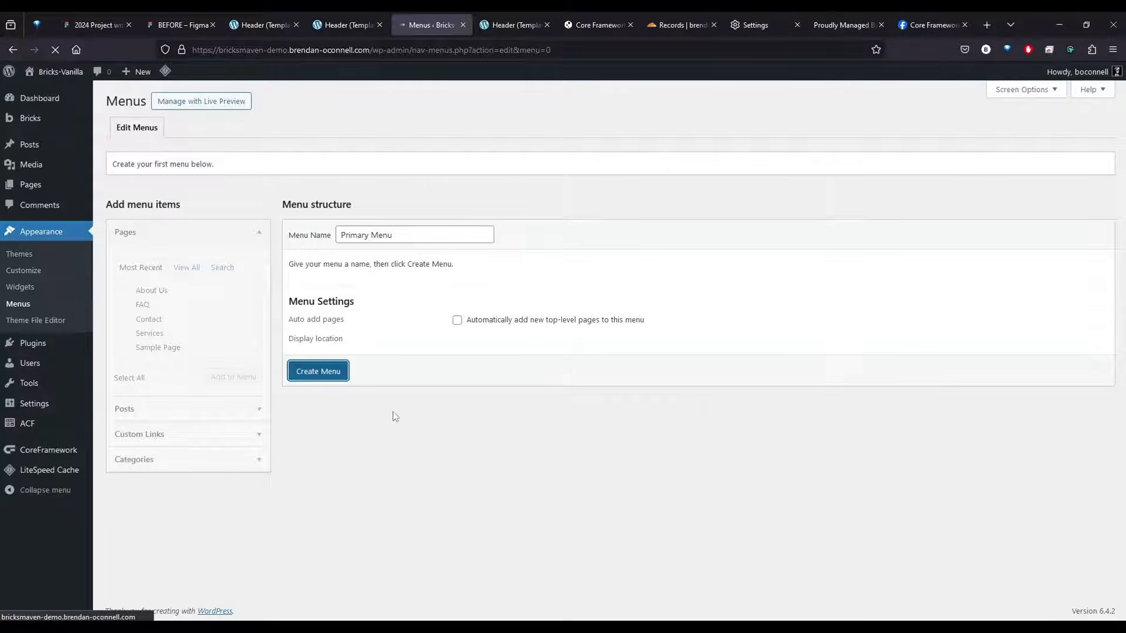
Add all available pages including Home to Primary Menu, and remove the Privacy Policy item
click(187, 302)
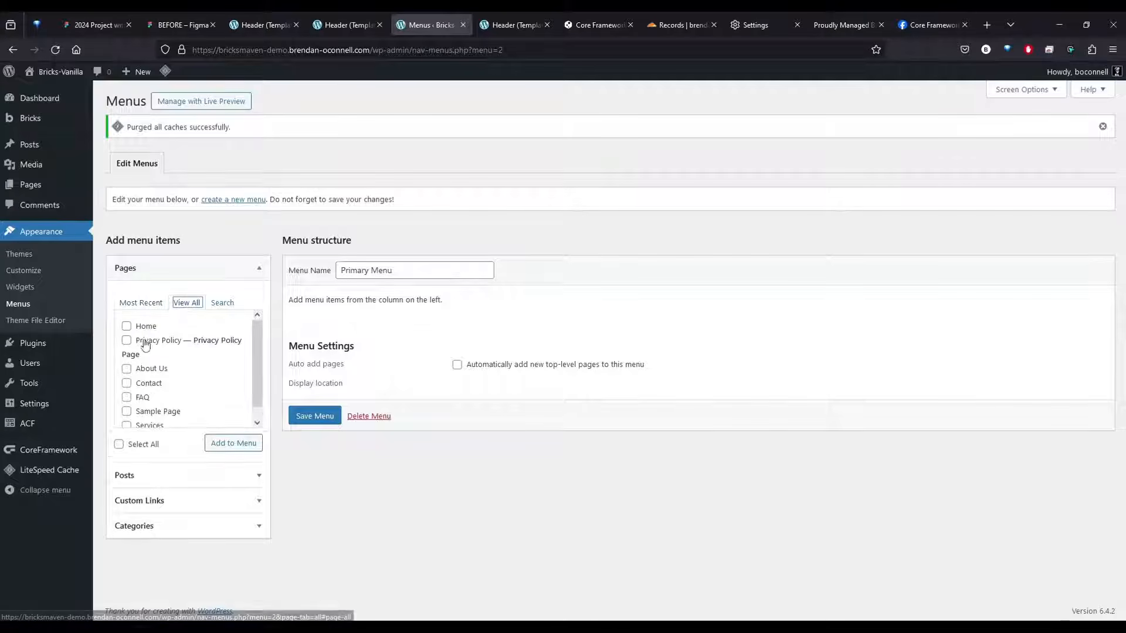
click(119, 444)
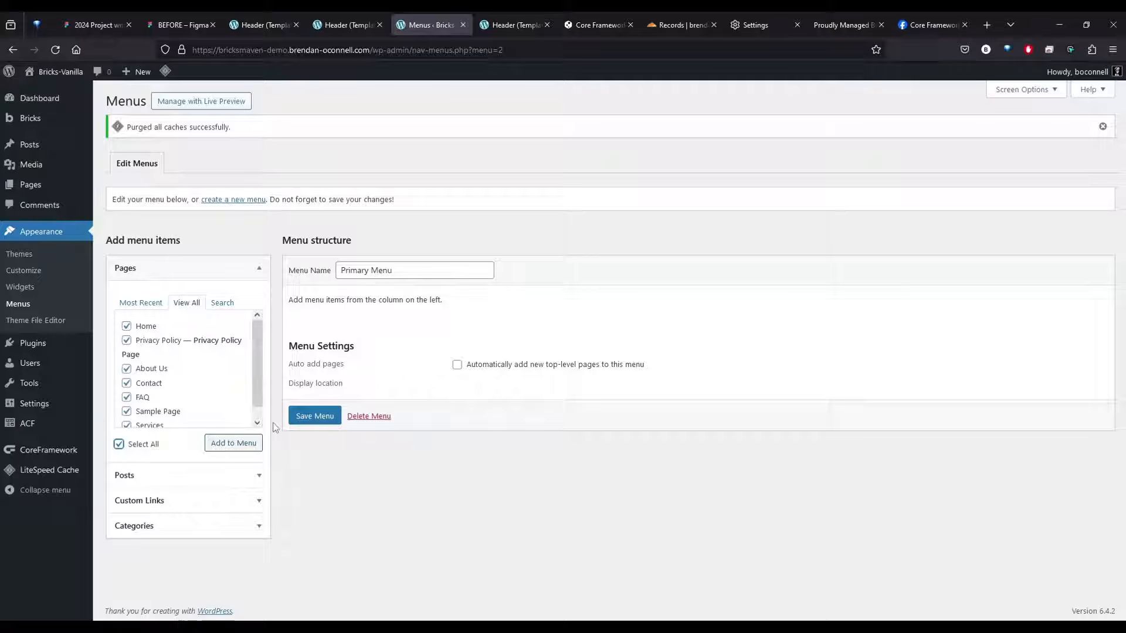
click(232, 445)
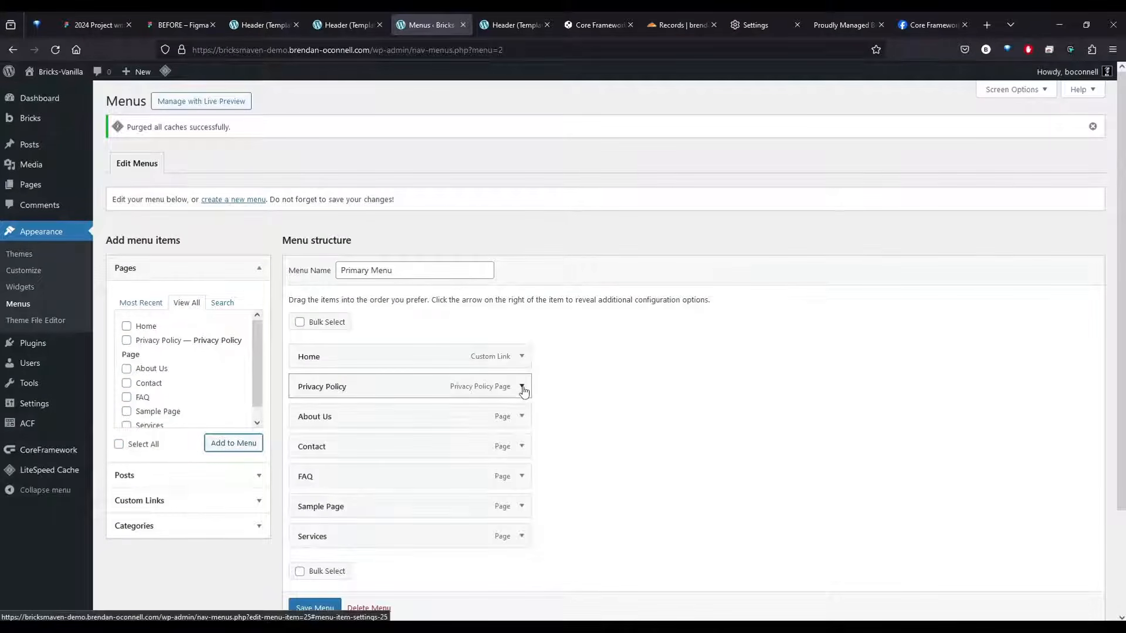
click(522, 387)
click(310, 548)
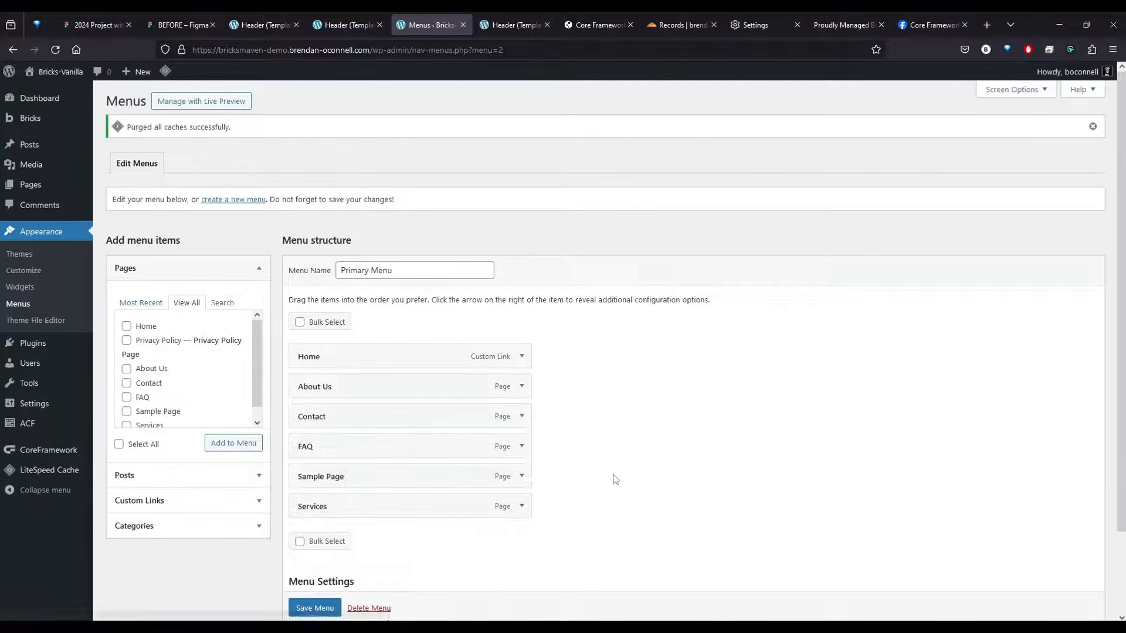
Move Contact to the end of the menu, remove the Sample Page item, and save the menu
drag(326, 425, 329, 513)
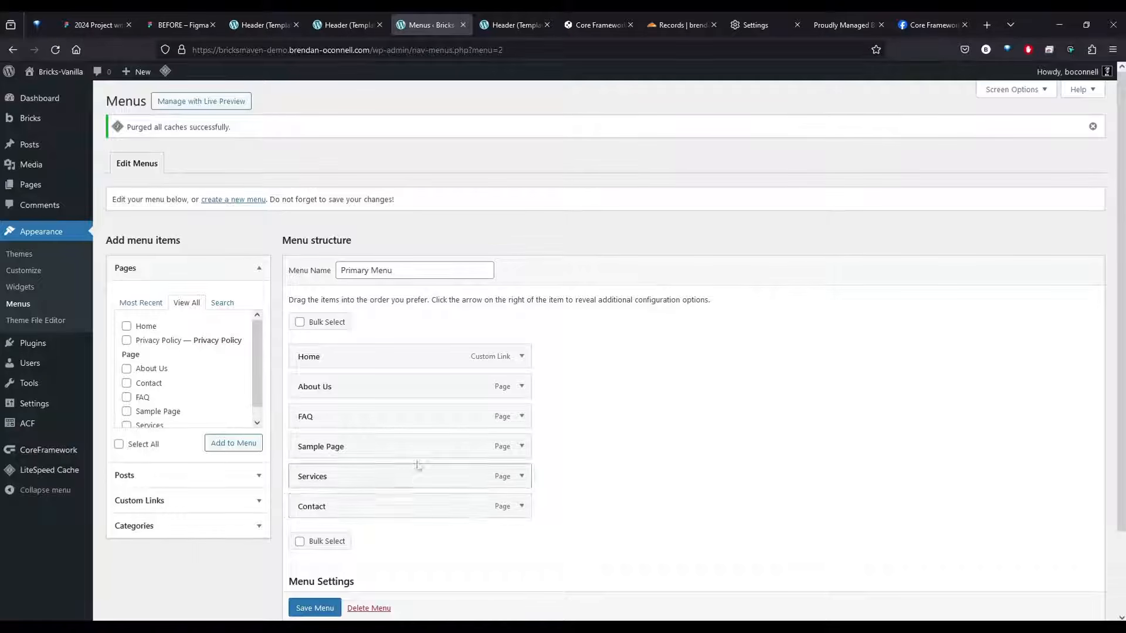
click(523, 448)
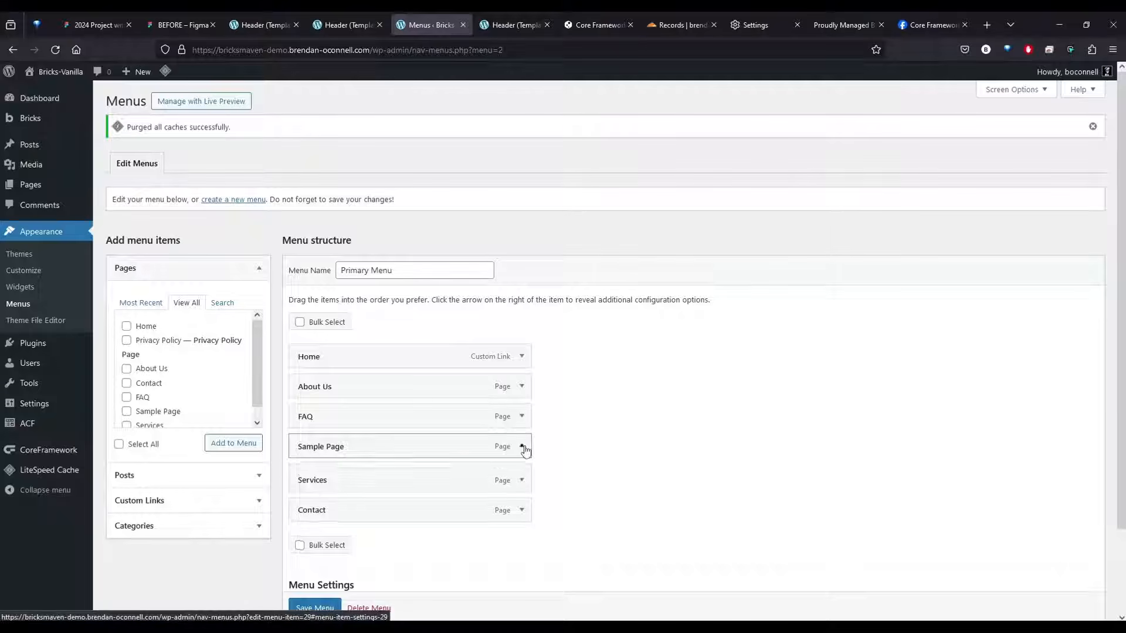
scroll(381, 513, down, 1)
click(308, 543)
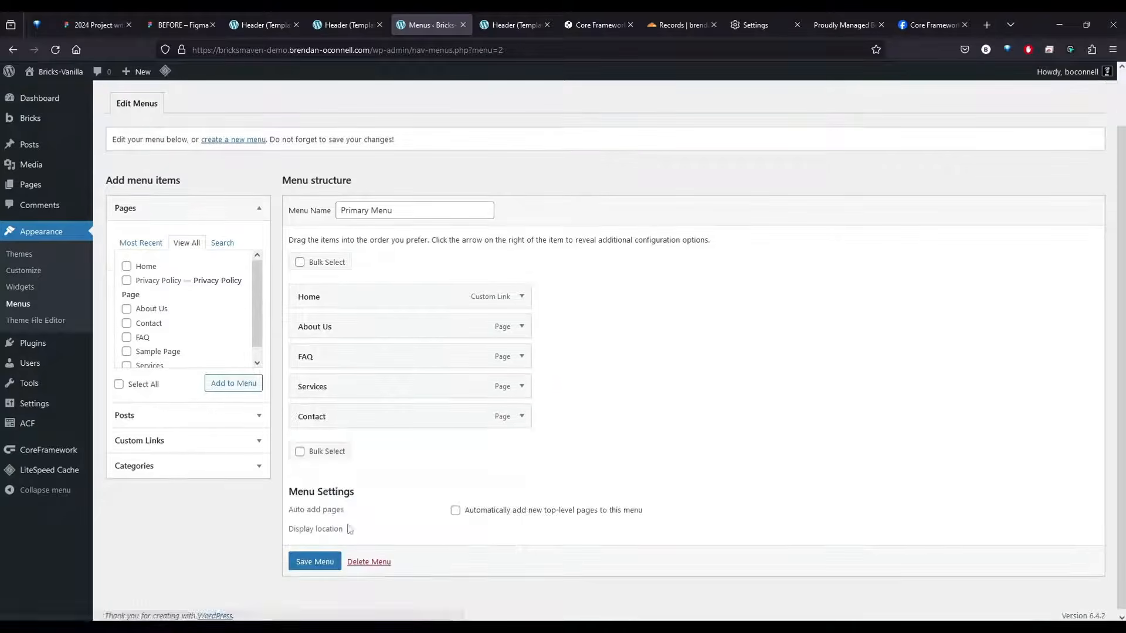
click(315, 562)
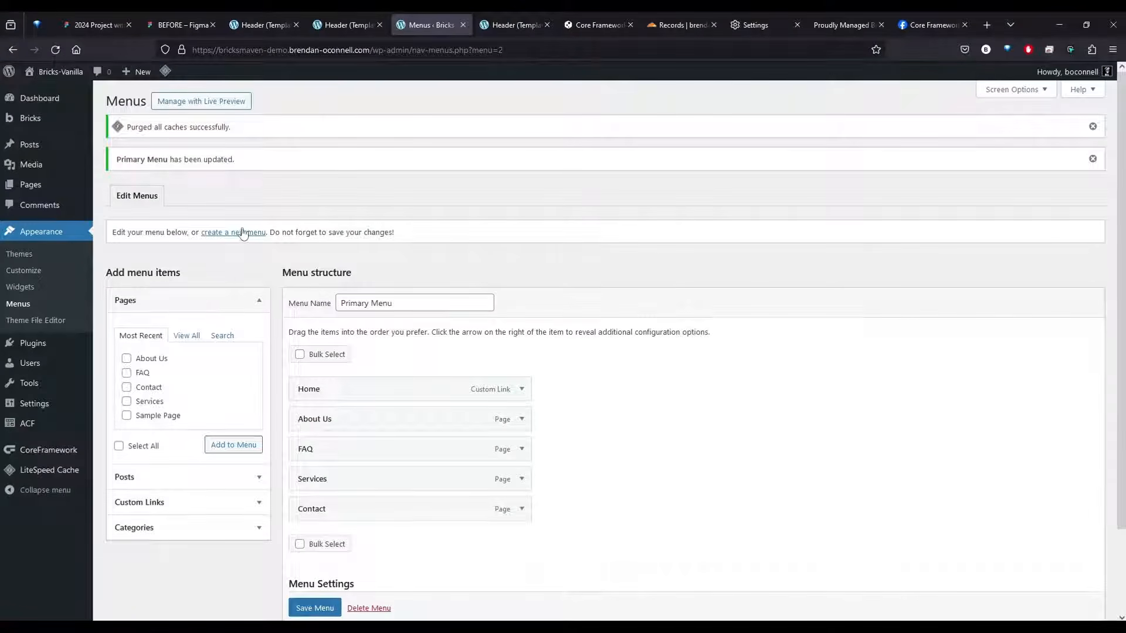
Reload the Header template in the builder and inspect the classes of the Header 4 element, its container and nested blocks
click(349, 25)
click(56, 50)
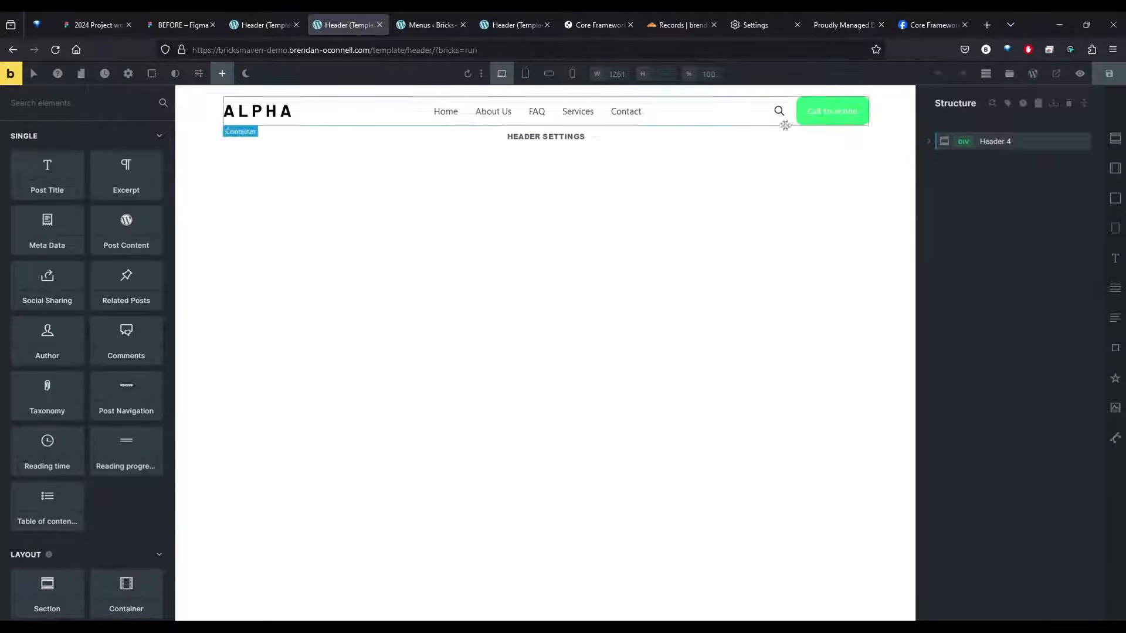
click(985, 141)
click(928, 142)
click(995, 162)
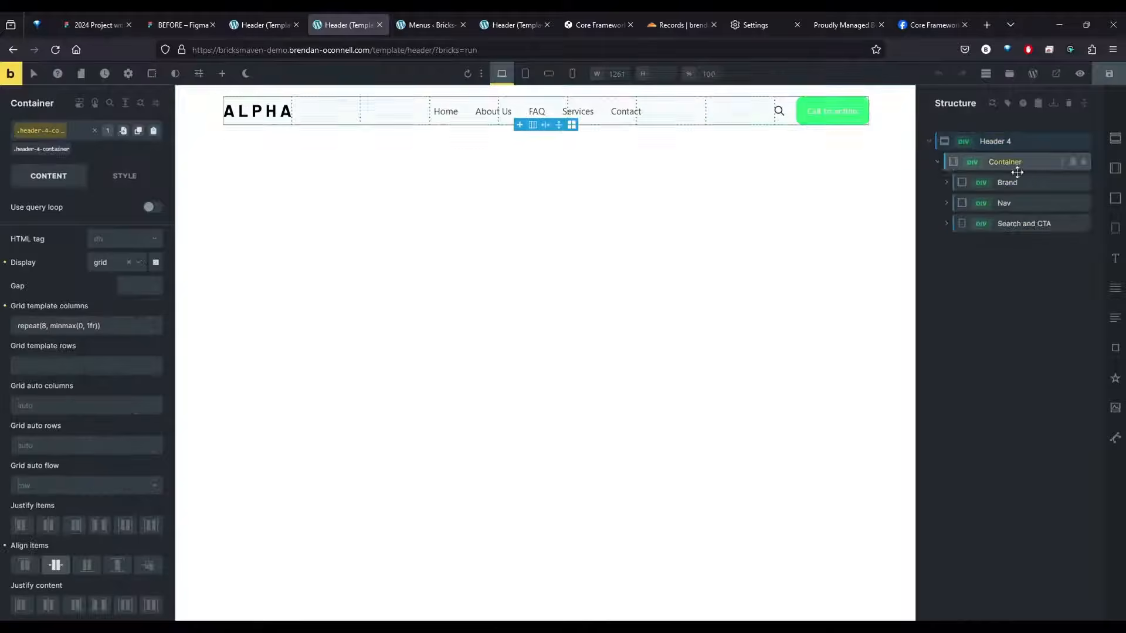
click(1018, 183)
click(1021, 205)
click(1020, 223)
click(1019, 142)
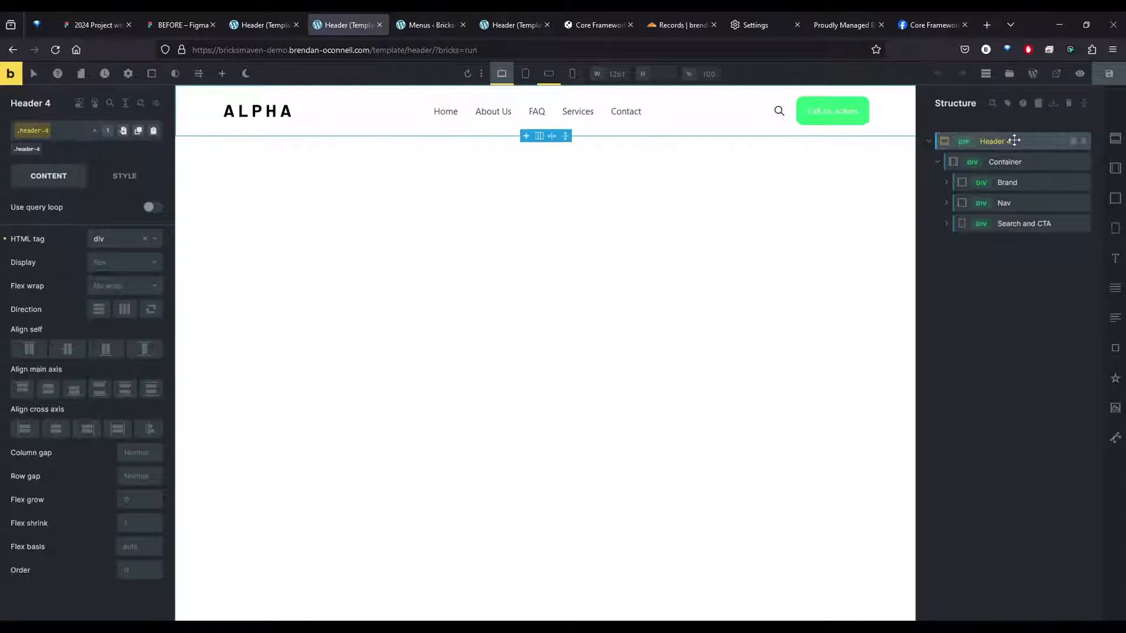
Open the Component Class Manager for Header 4 and set up a bulk duplication of classes containing header-4
right_click(1014, 141)
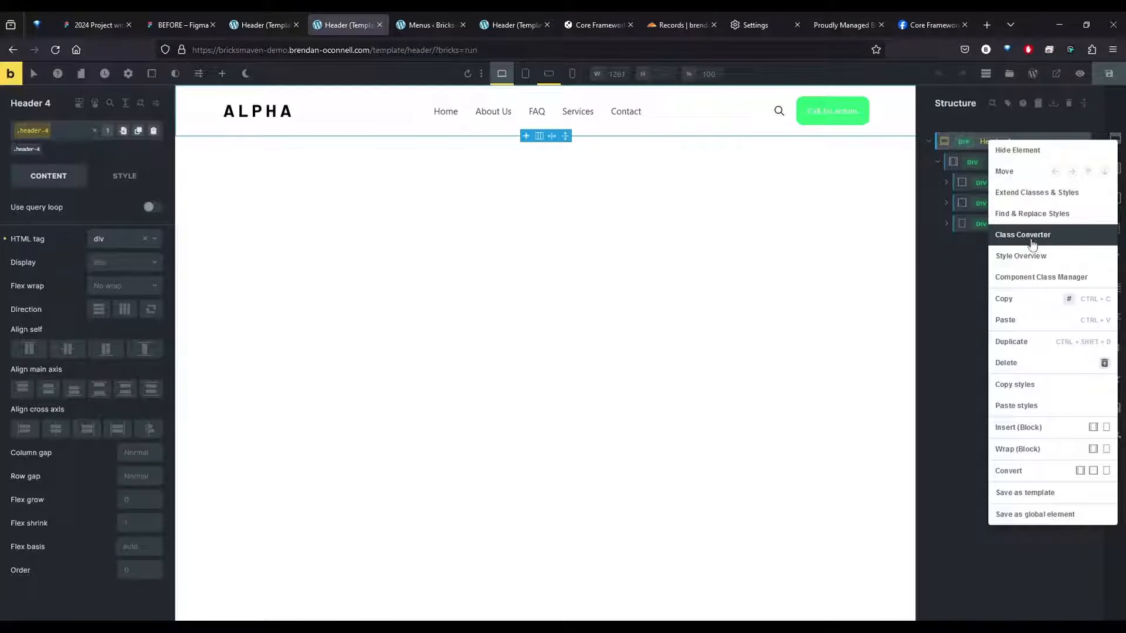
click(1024, 278)
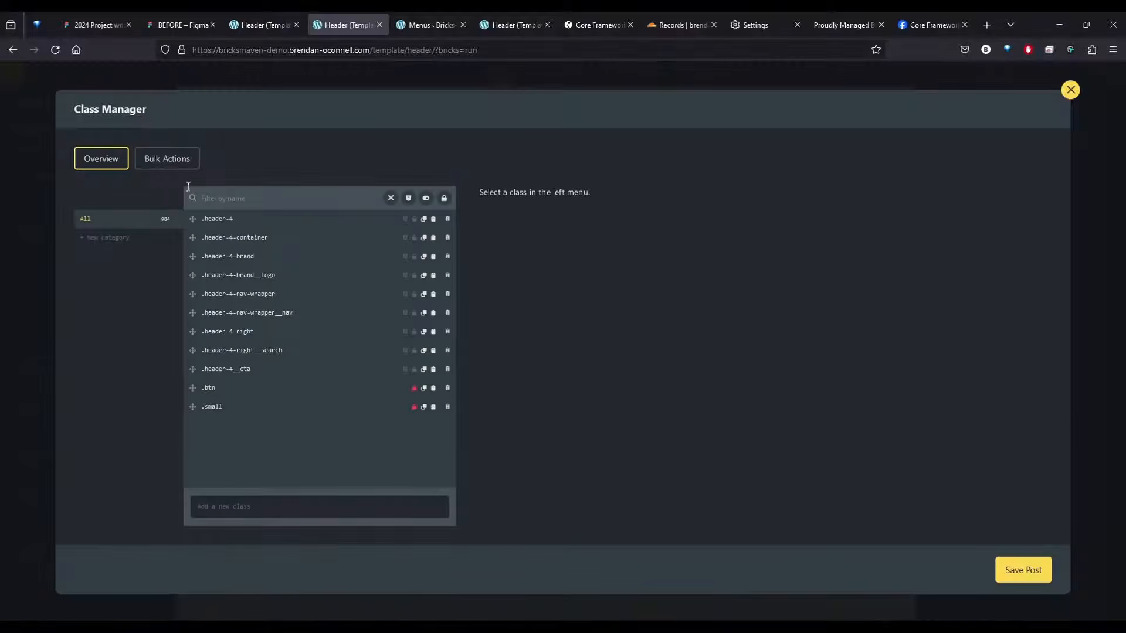
click(161, 166)
click(656, 217)
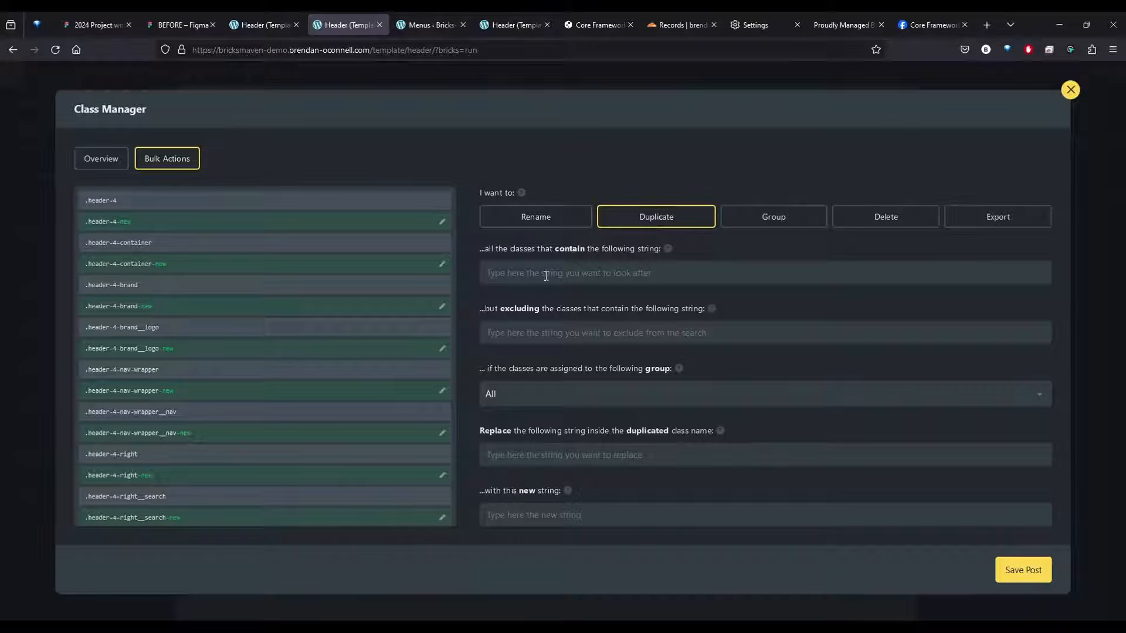
text(header-4)
key(ctrl+a)
key(ctrl+c)
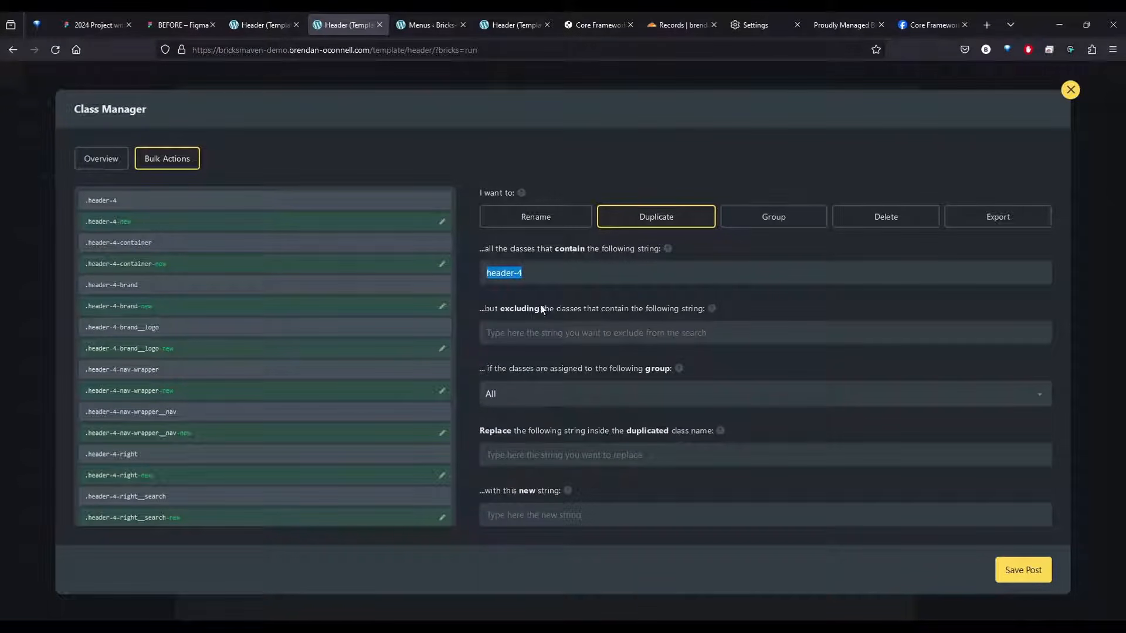
Replace the string header-4 with header in the duplicated class names
click(557, 271)
scroll(559, 281, down, 2)
click(518, 382)
key(ctrl+v)
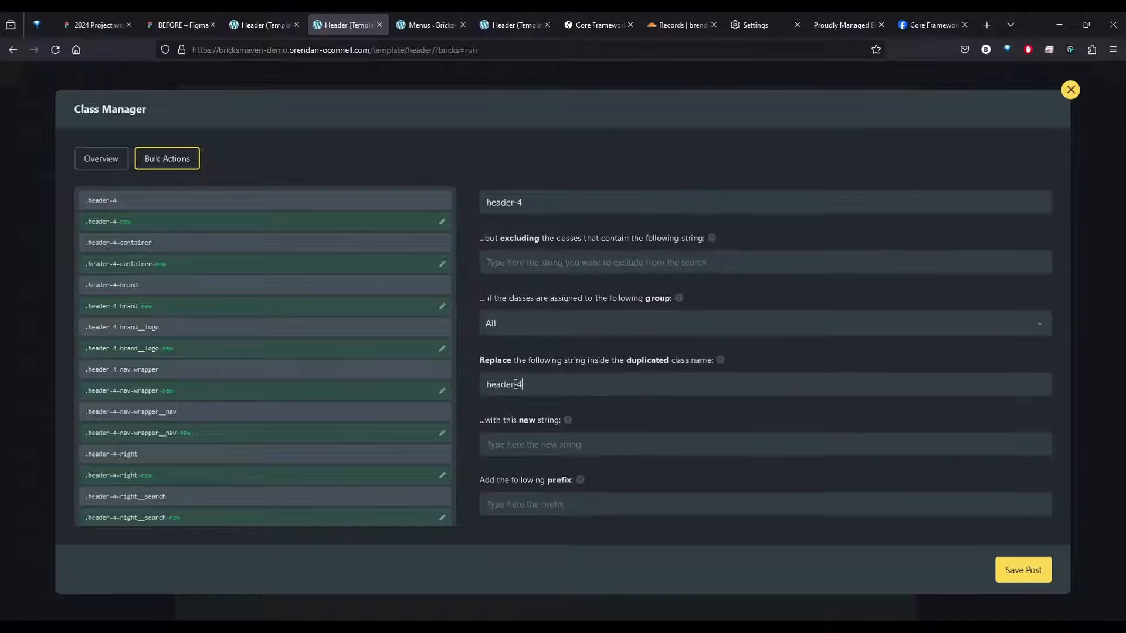
click(533, 445)
text(header-)
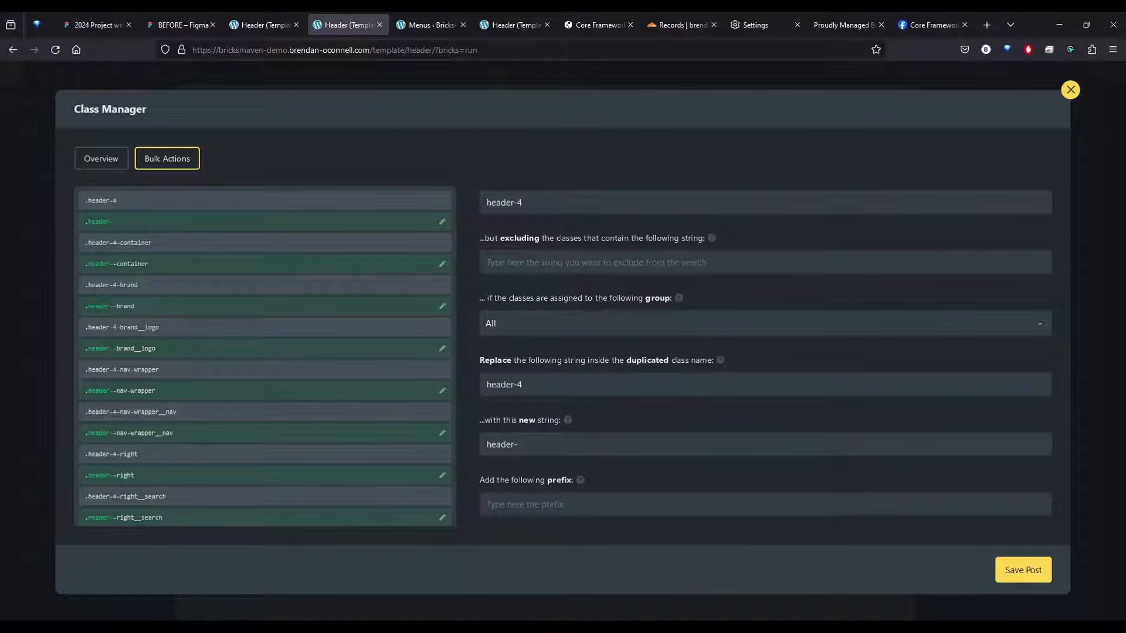
key(BackSpace)
text(-)
key(BackSpace)
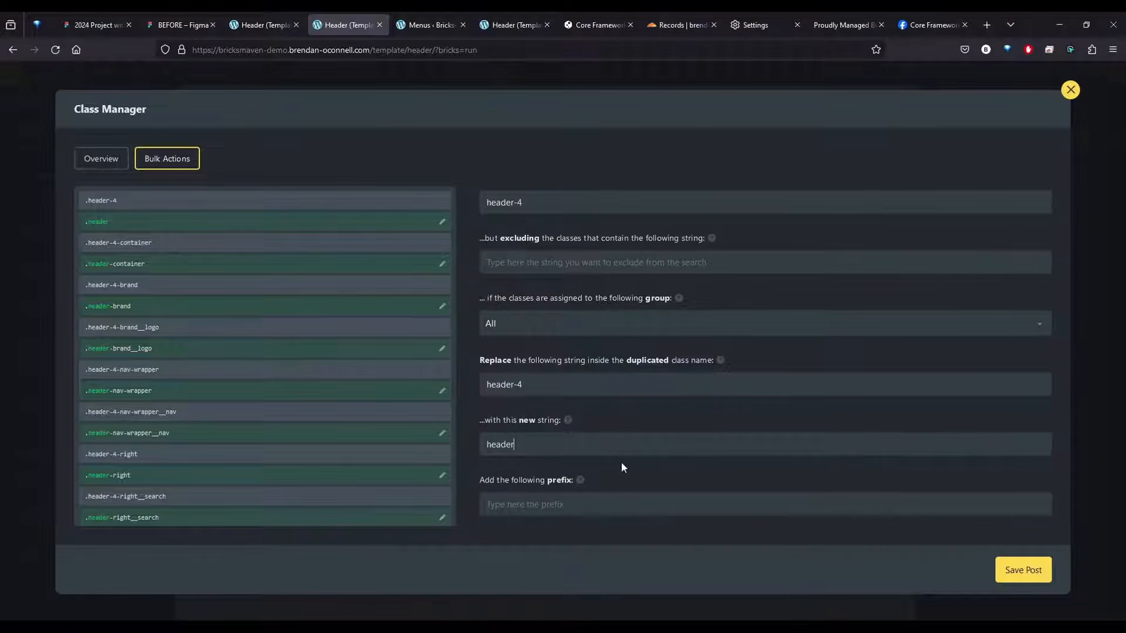
Duplicate the classes, removing the old ones from the elements and deleting them from the Global Classes list, and close the Class Manager
scroll(623, 468, down, 2)
scroll(598, 438, down, 4)
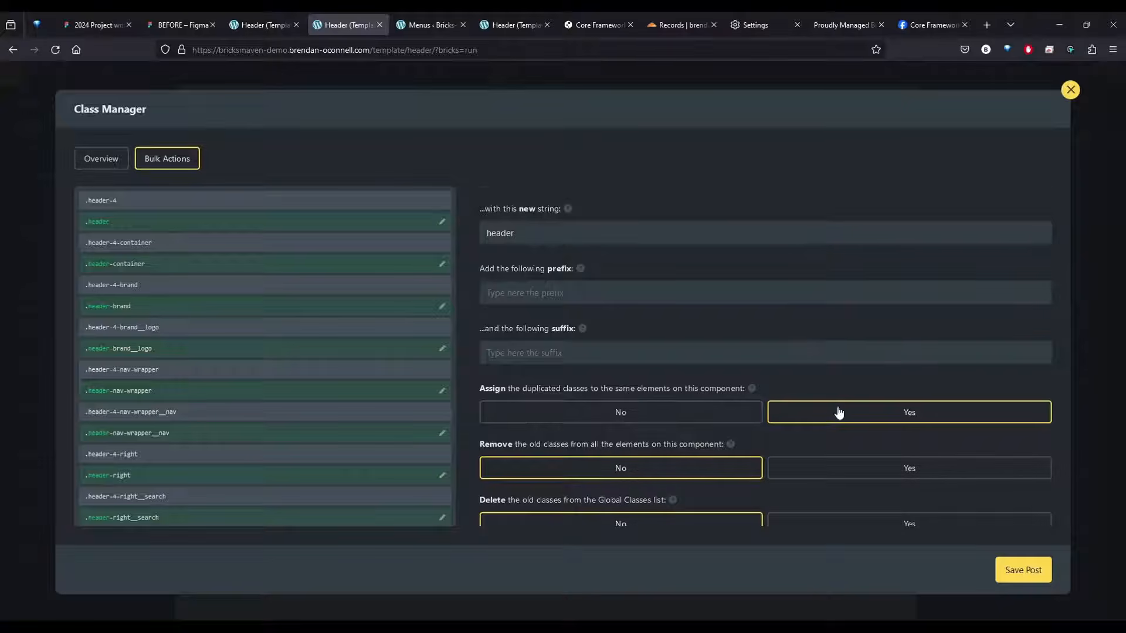
scroll(838, 413, down, 2)
click(857, 417)
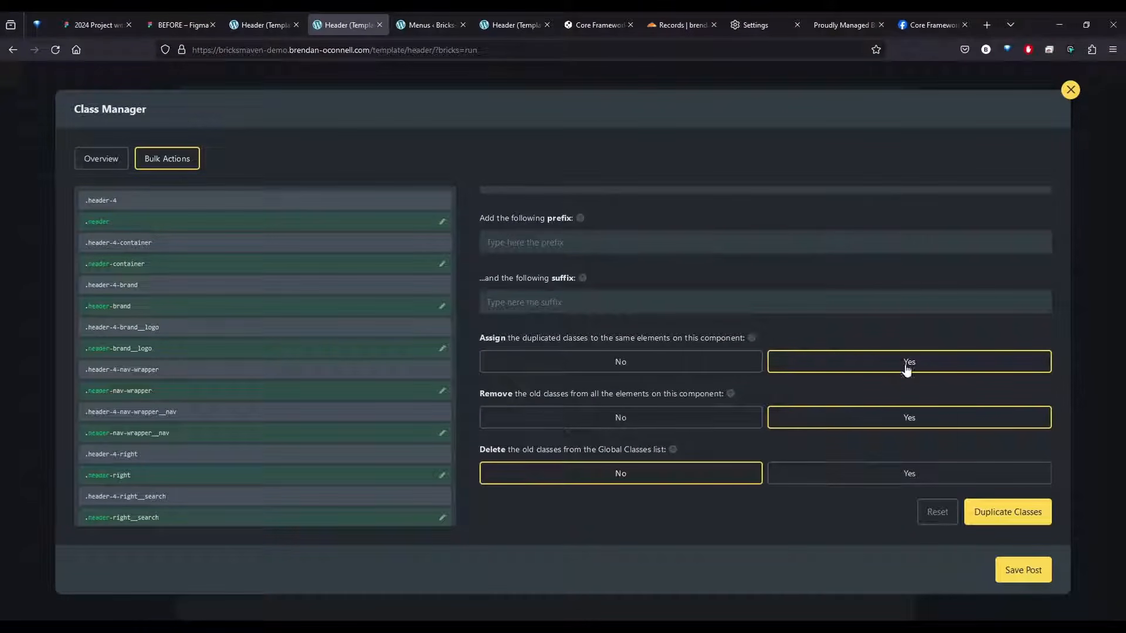
click(878, 475)
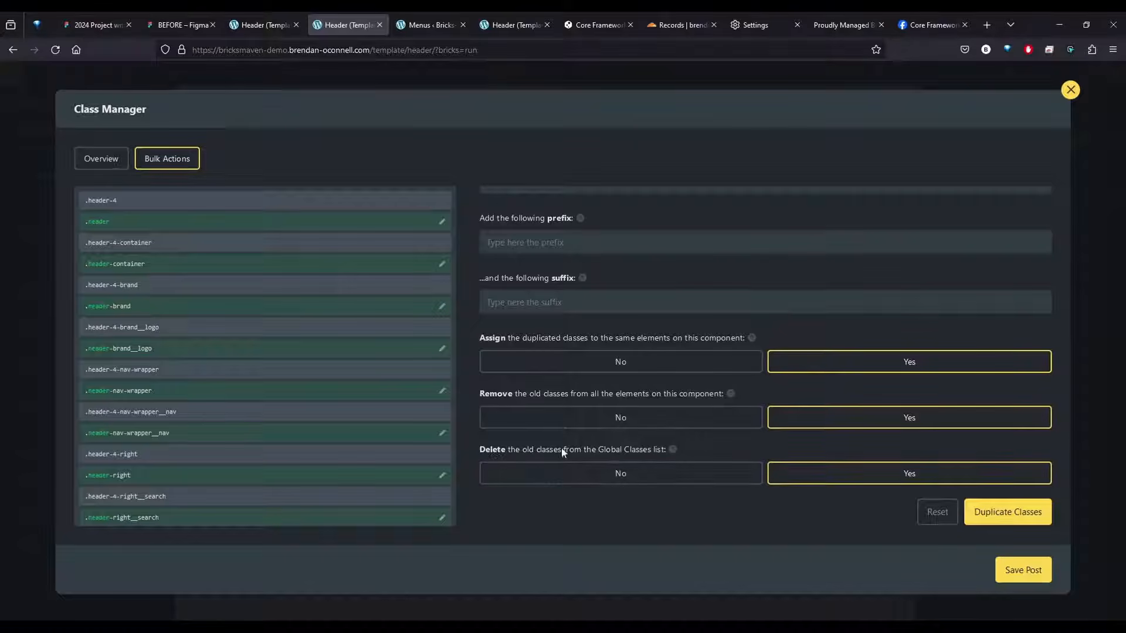
click(998, 514)
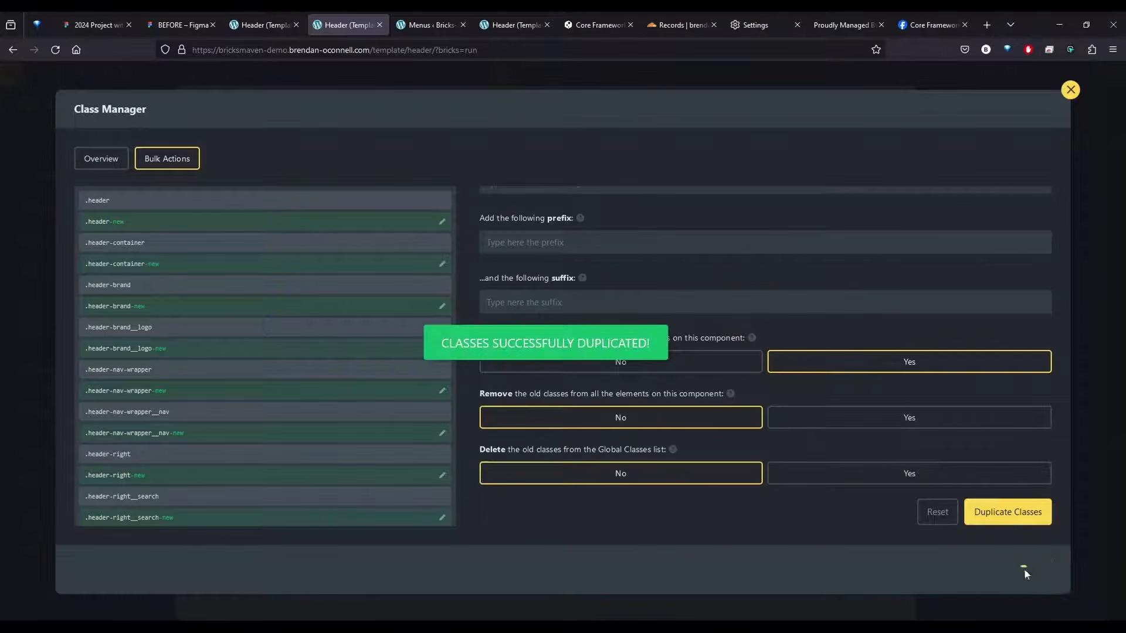
click(1070, 89)
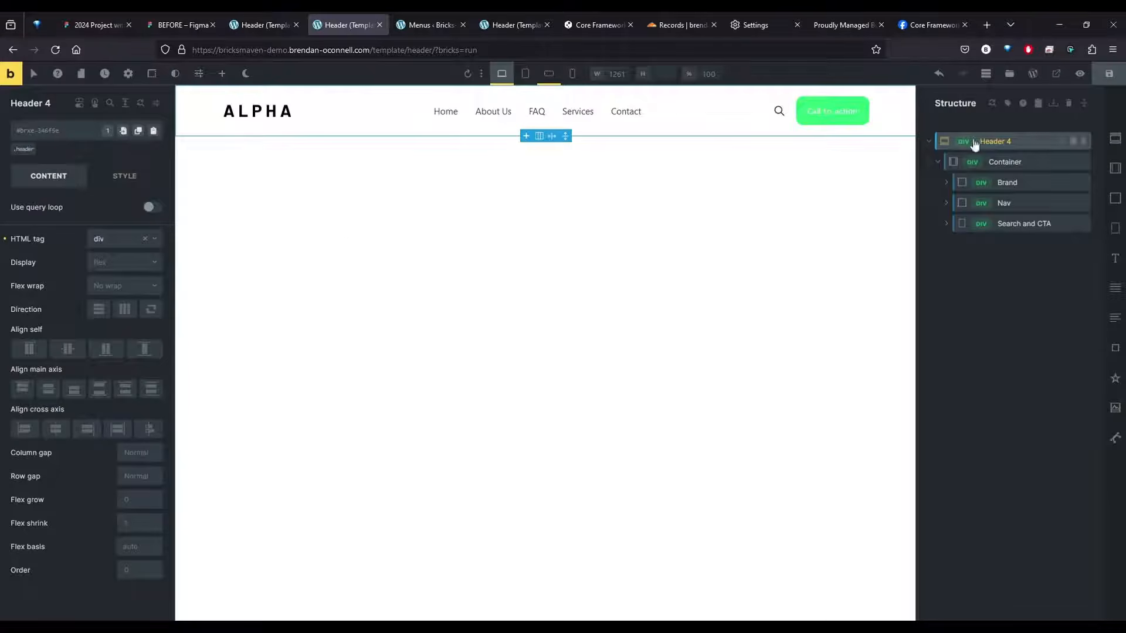
Rename the Header 4 element in the structure as Header 1
double_click(995, 142)
key(End)
key(BackSpace)
key(BackSpace)
text(1)
key(Return)
click(1016, 296)
click(1020, 143)
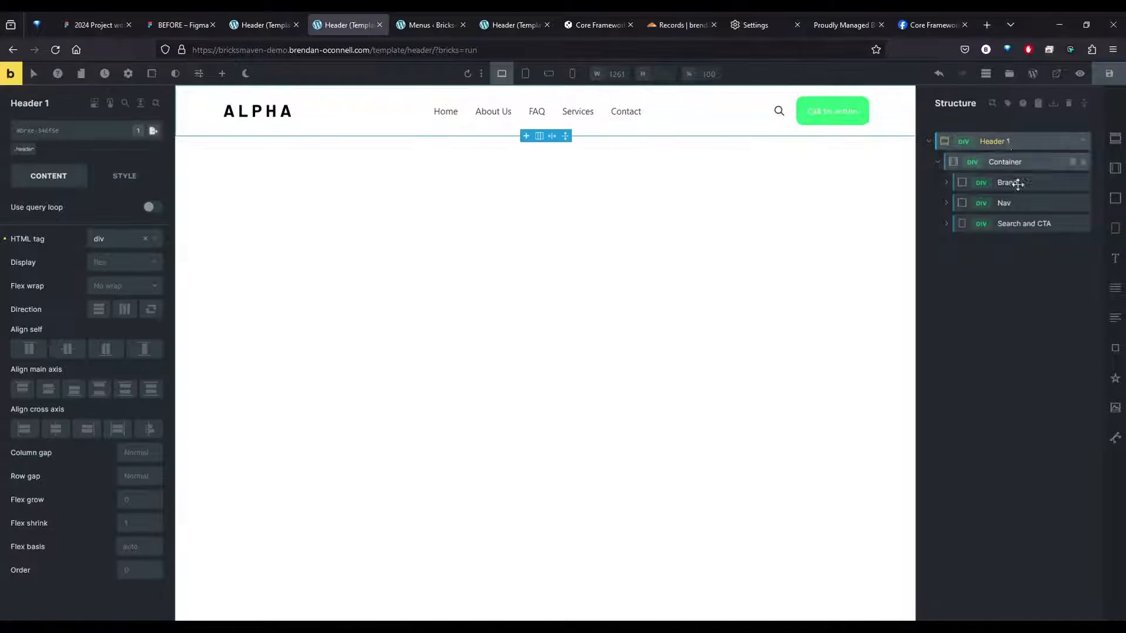
click(1023, 140)
double_click(995, 142)
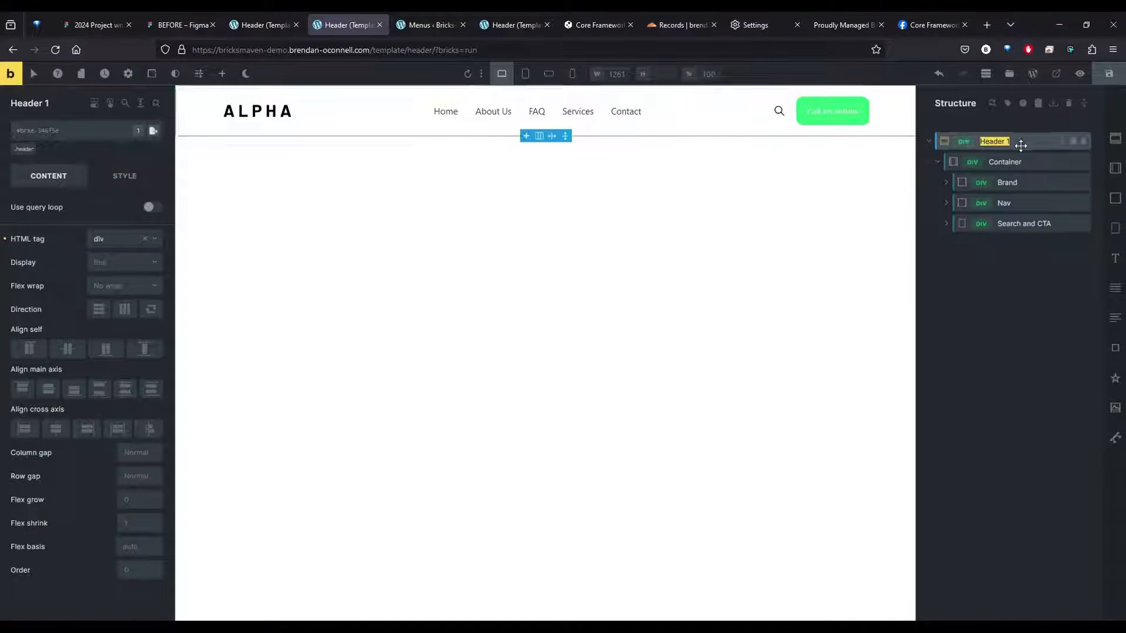
click(1021, 144)
click(1022, 141)
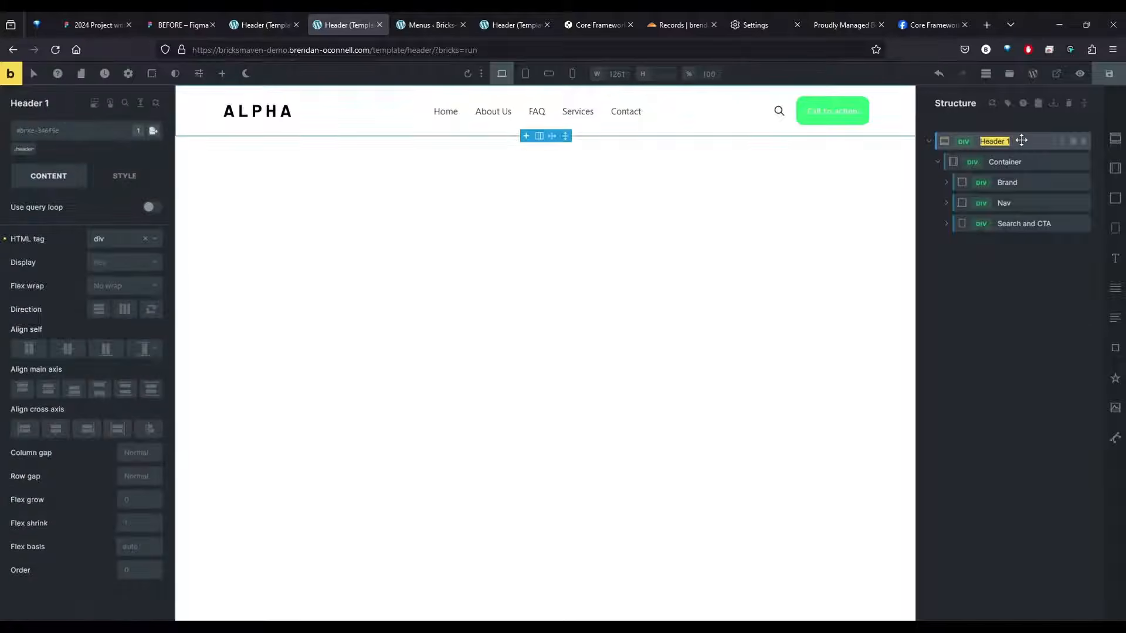
Expand the Brand, Nav and Search and CTA blocks, check the class on each nested element, and save the template
click(1004, 161)
click(1008, 182)
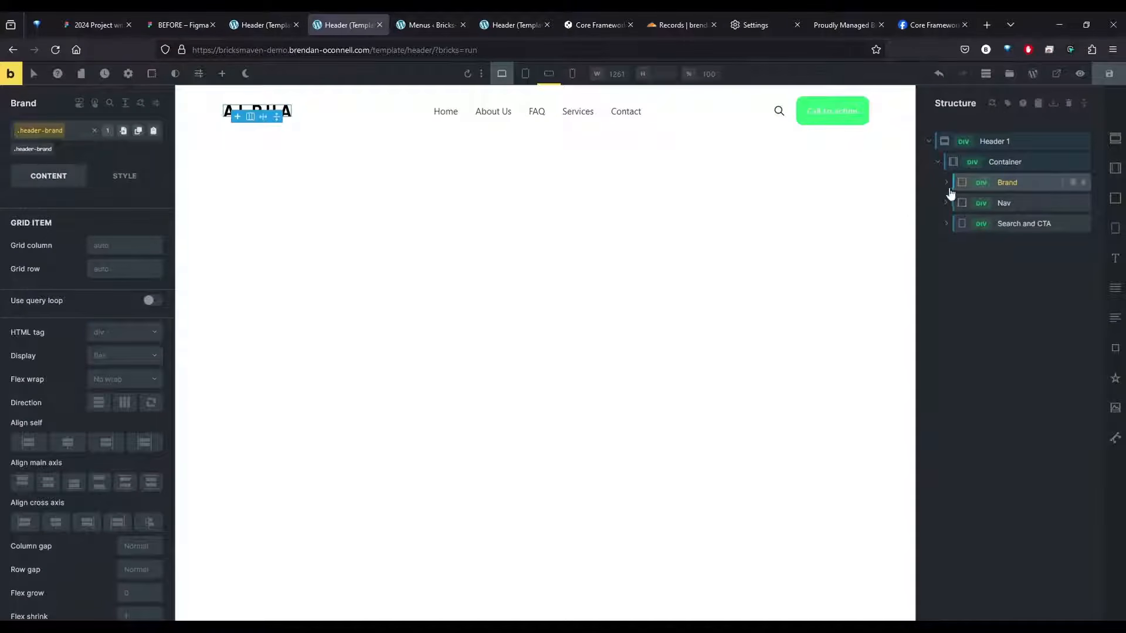
click(947, 183)
click(1011, 203)
click(1000, 224)
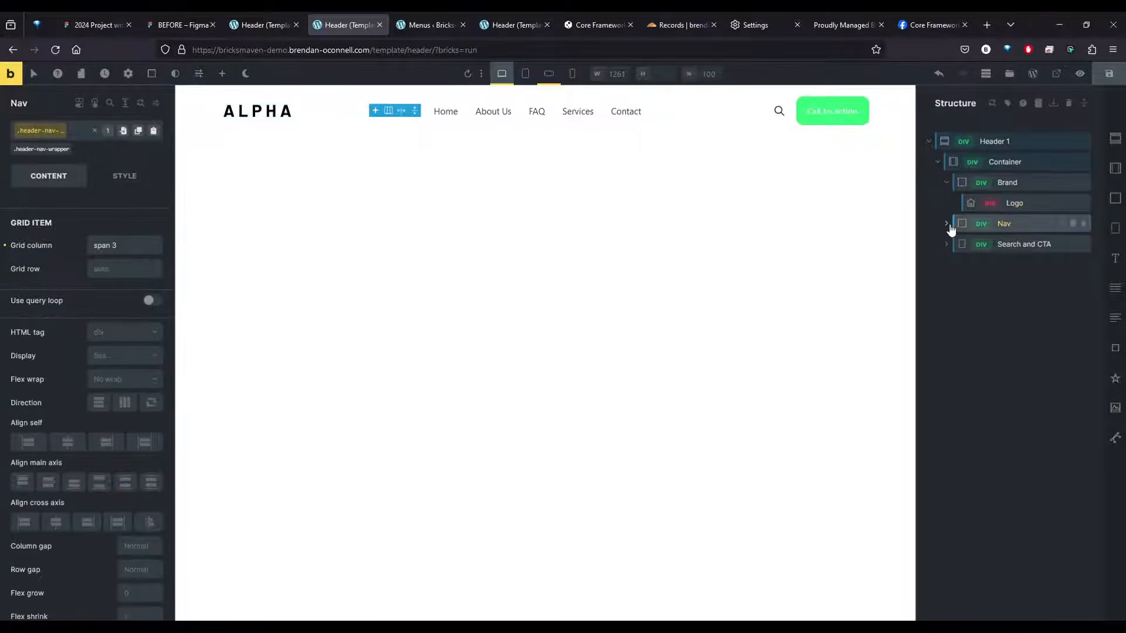
click(946, 223)
click(1020, 244)
click(1023, 265)
click(946, 265)
click(1018, 285)
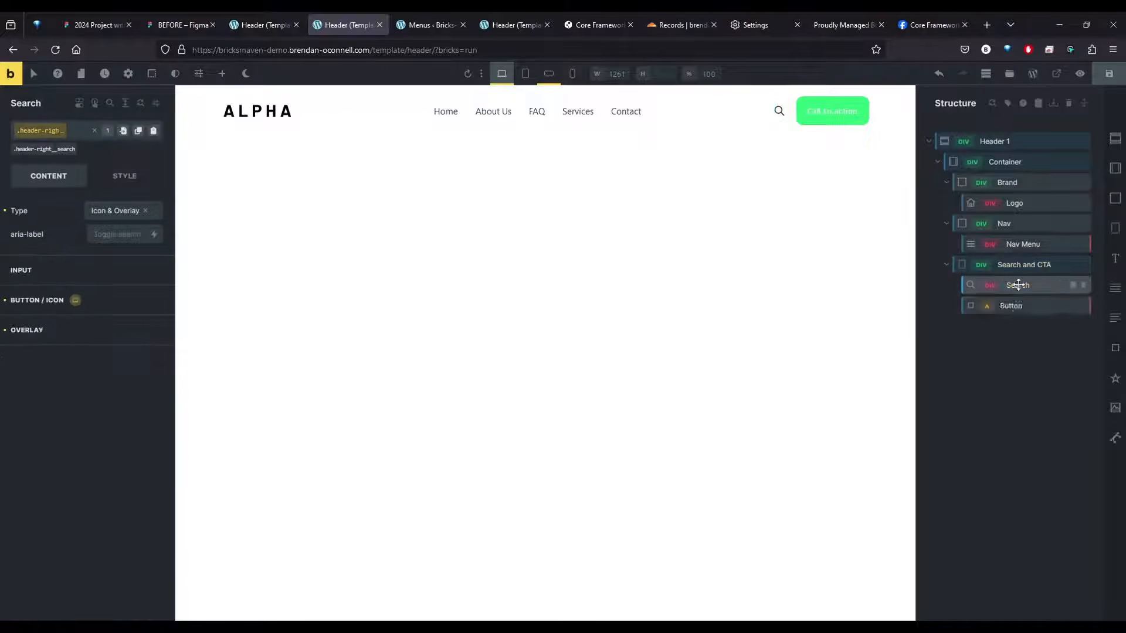
click(1014, 305)
click(1109, 73)
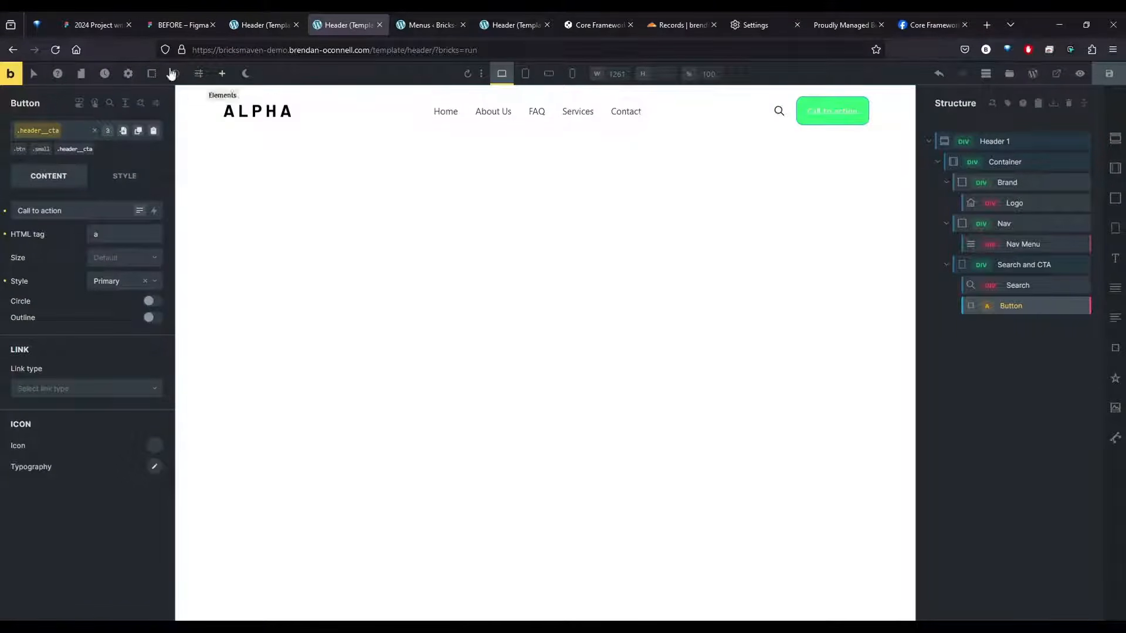
Create a new theme style named Global Theme in the builder settings
click(128, 73)
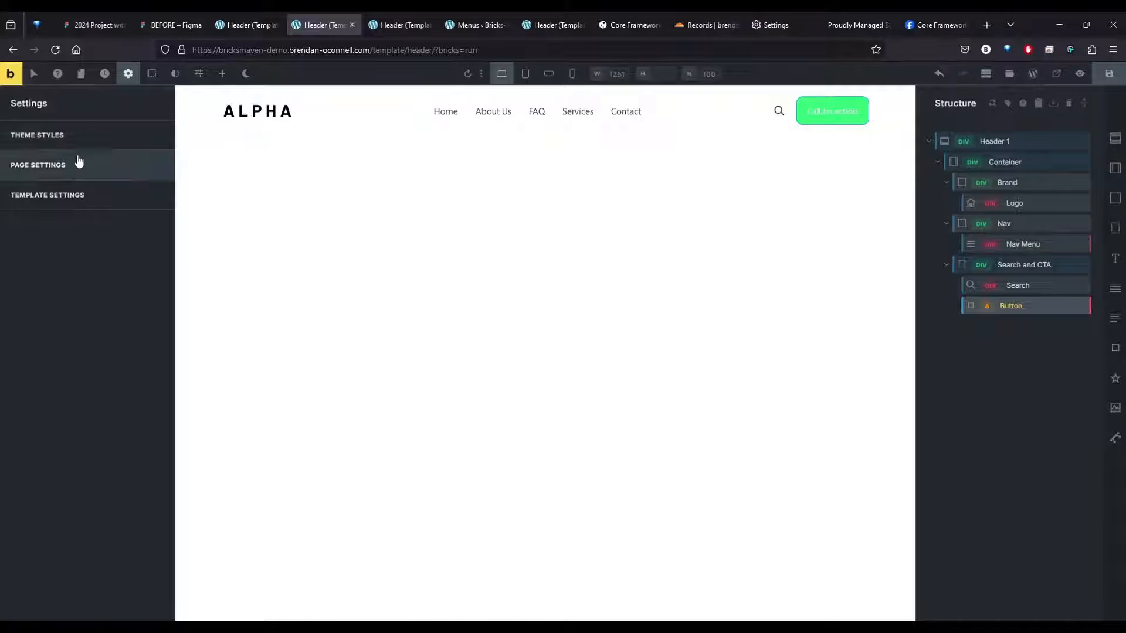
click(66, 146)
click(65, 164)
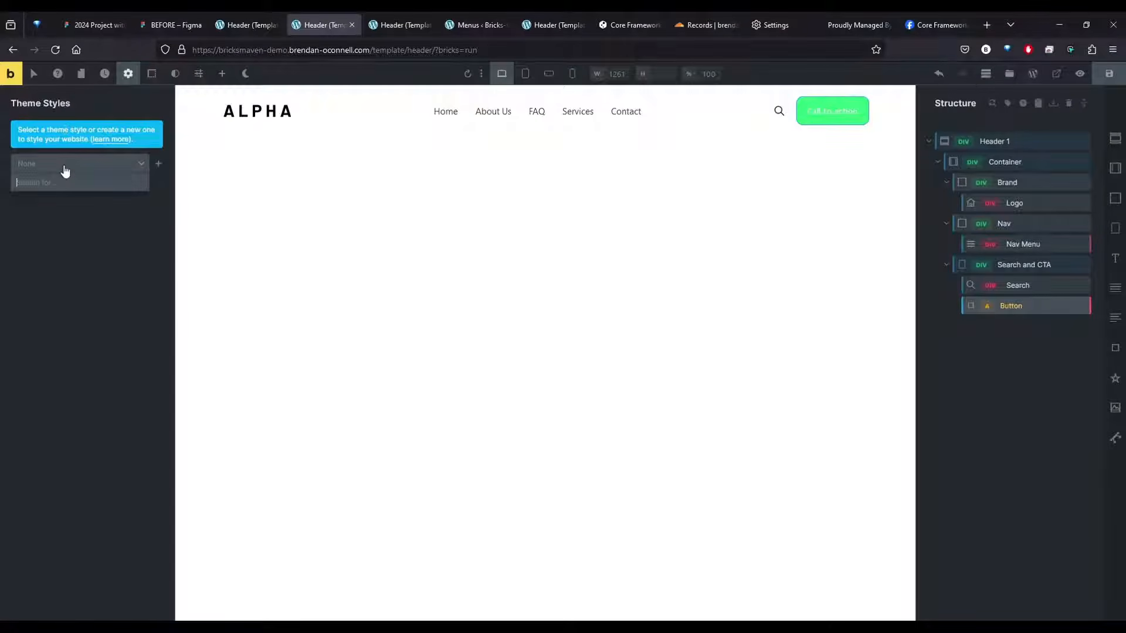
text(Global Theme)
click(158, 163)
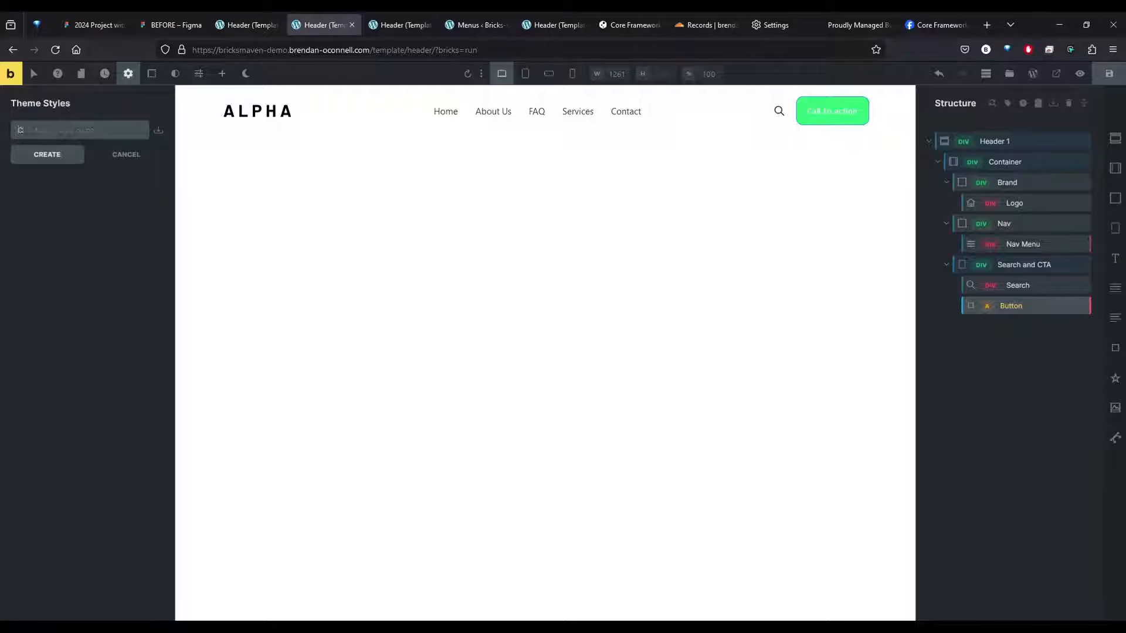
text(Global Theme)
key(Return)
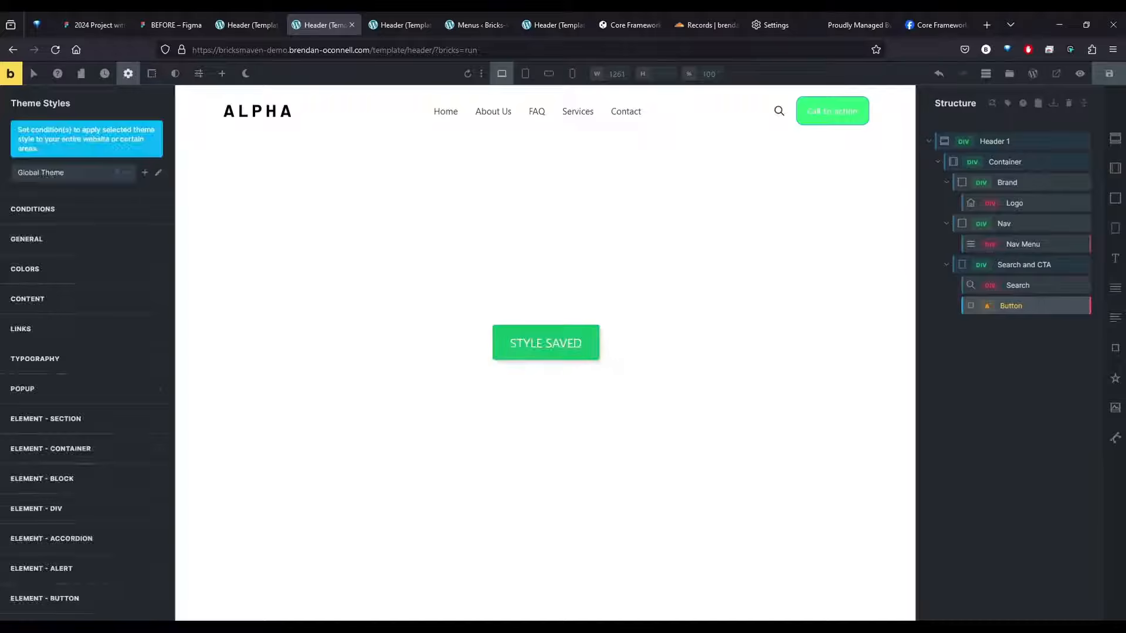
Add a condition applying the Global Theme style to the entire website
click(56, 210)
click(87, 251)
click(82, 271)
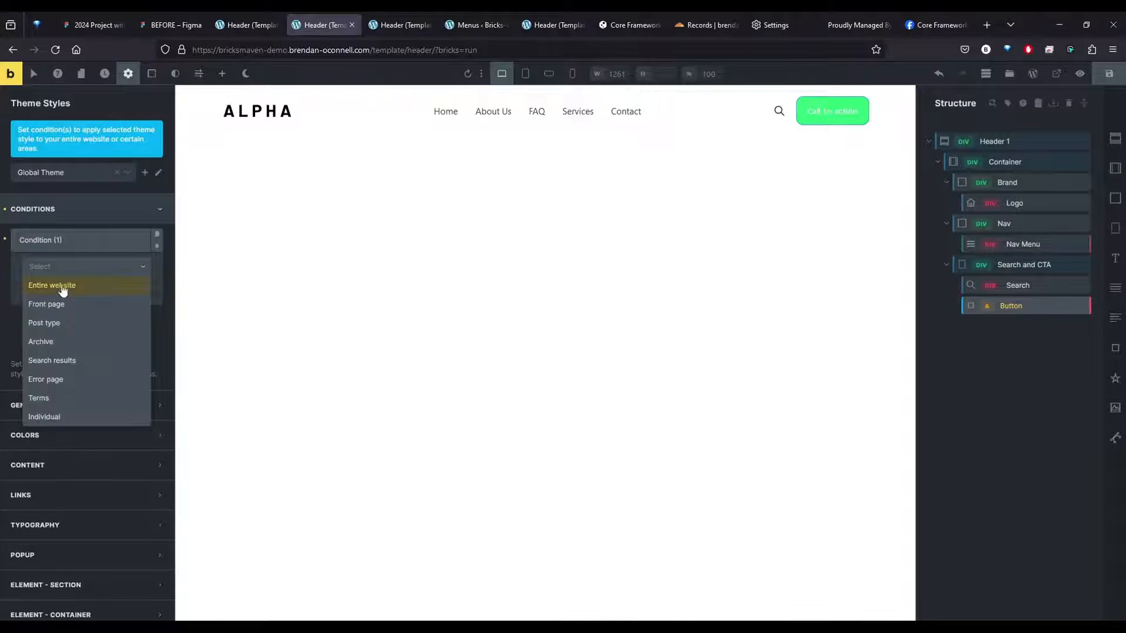
click(63, 287)
click(59, 209)
Set the theme style's body typography font size to var(--text-m) using the Core Framework variables
click(78, 358)
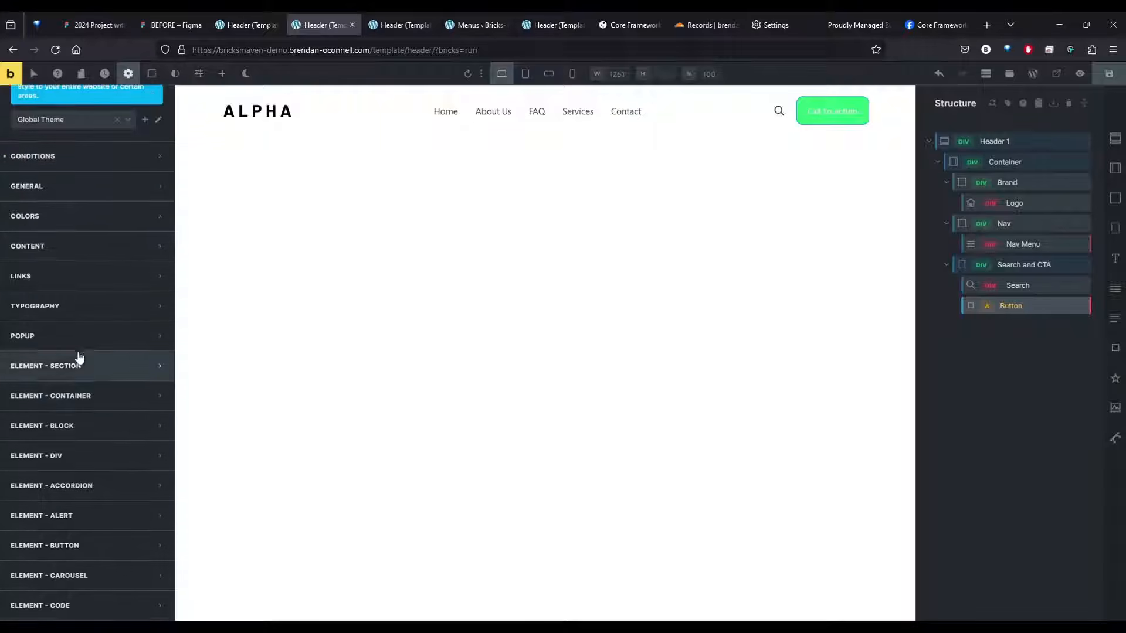
click(154, 357)
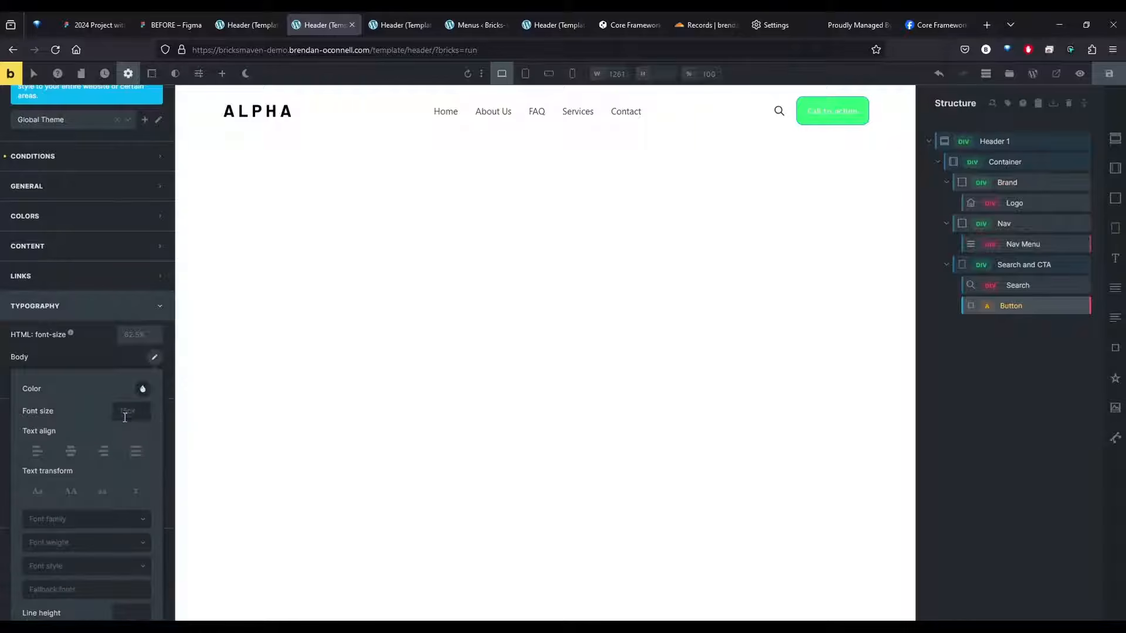
click(131, 411)
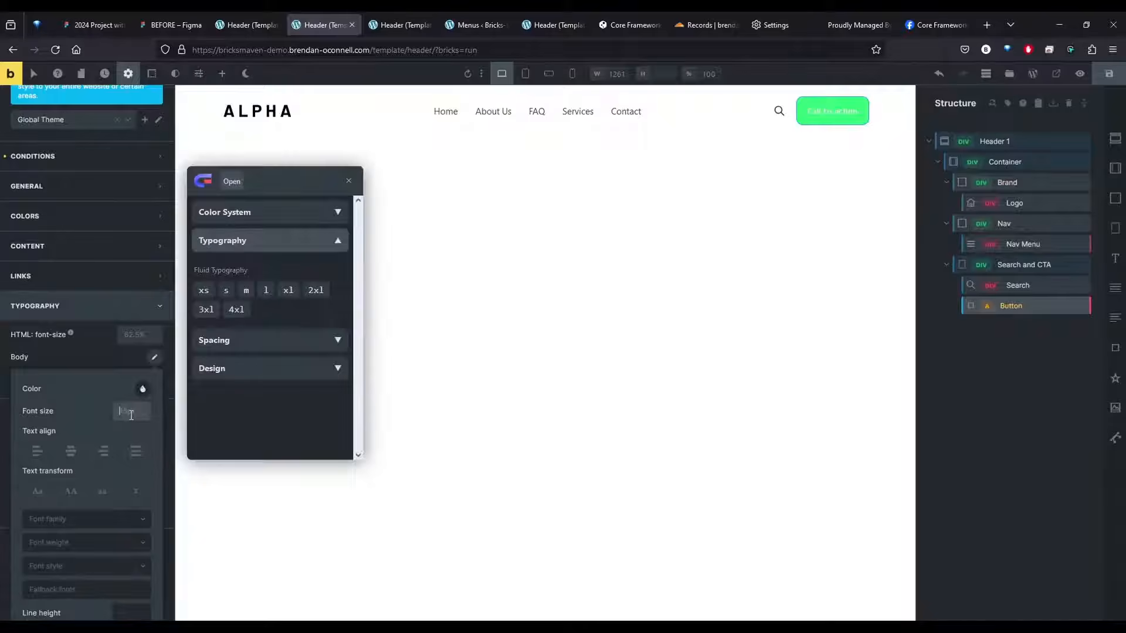
click(246, 290)
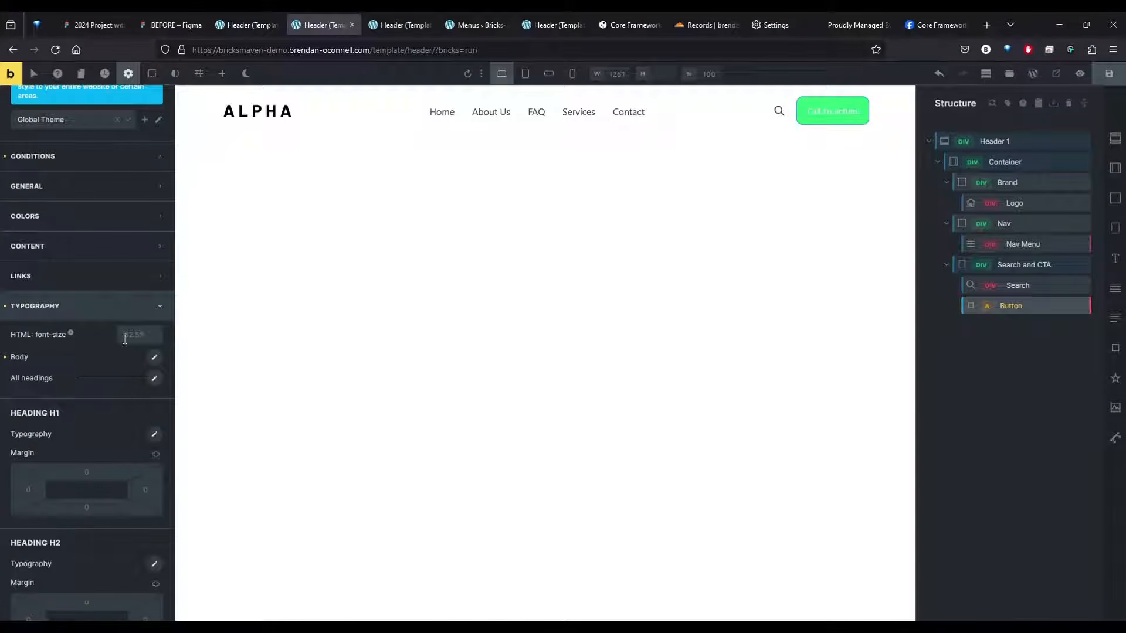
click(155, 357)
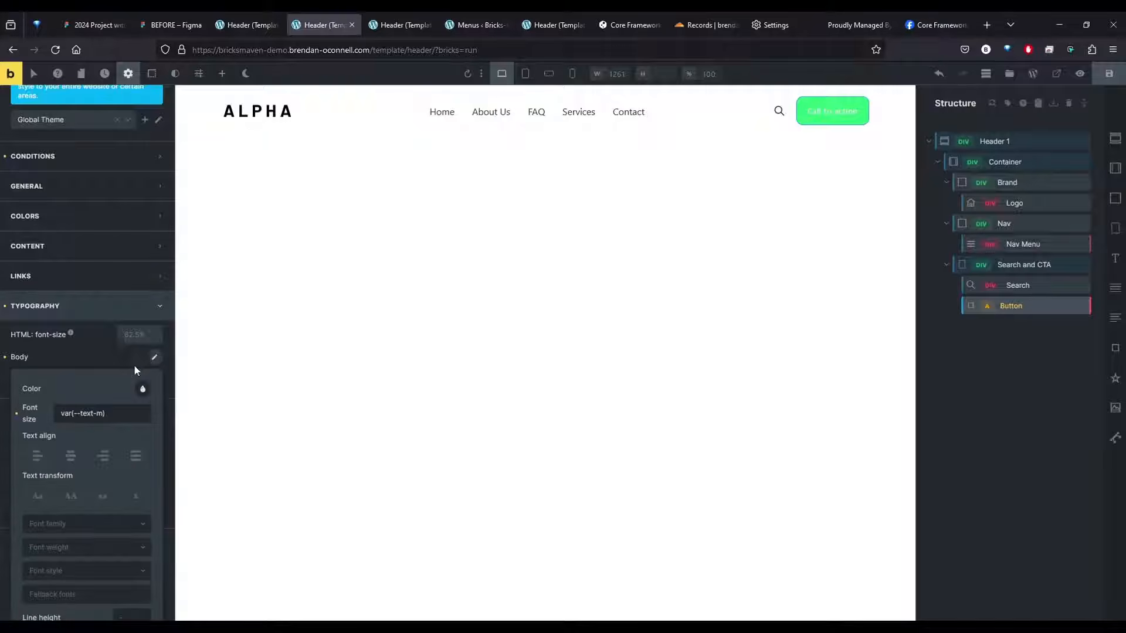
Set the font family of All headings to Manrope in the theme style and save the template
click(154, 378)
click(63, 540)
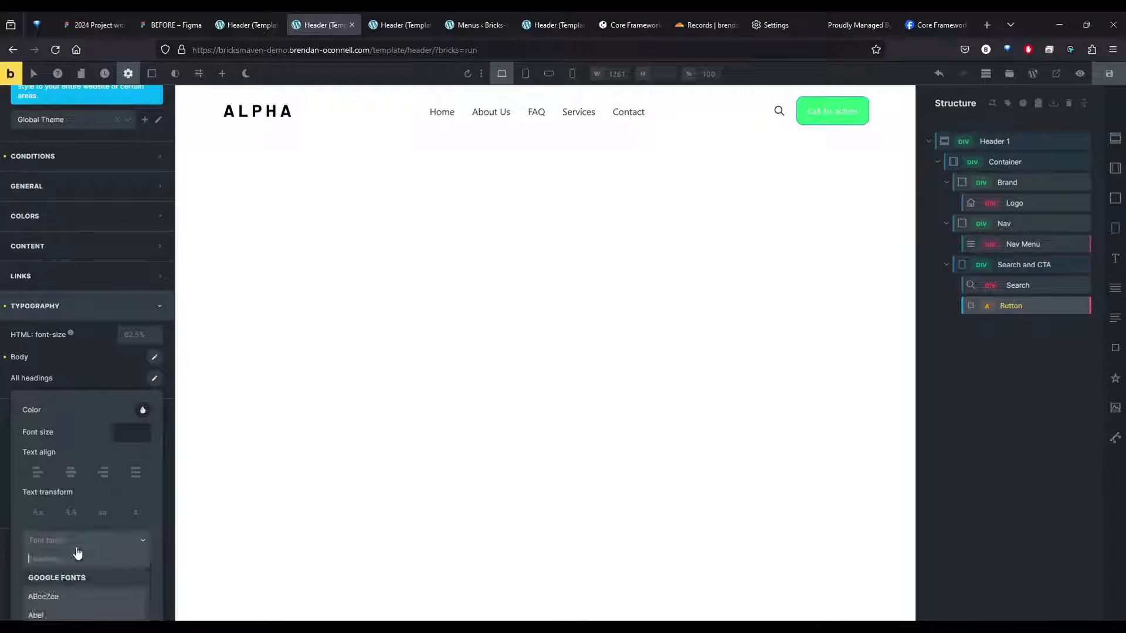
text(manr)
click(83, 578)
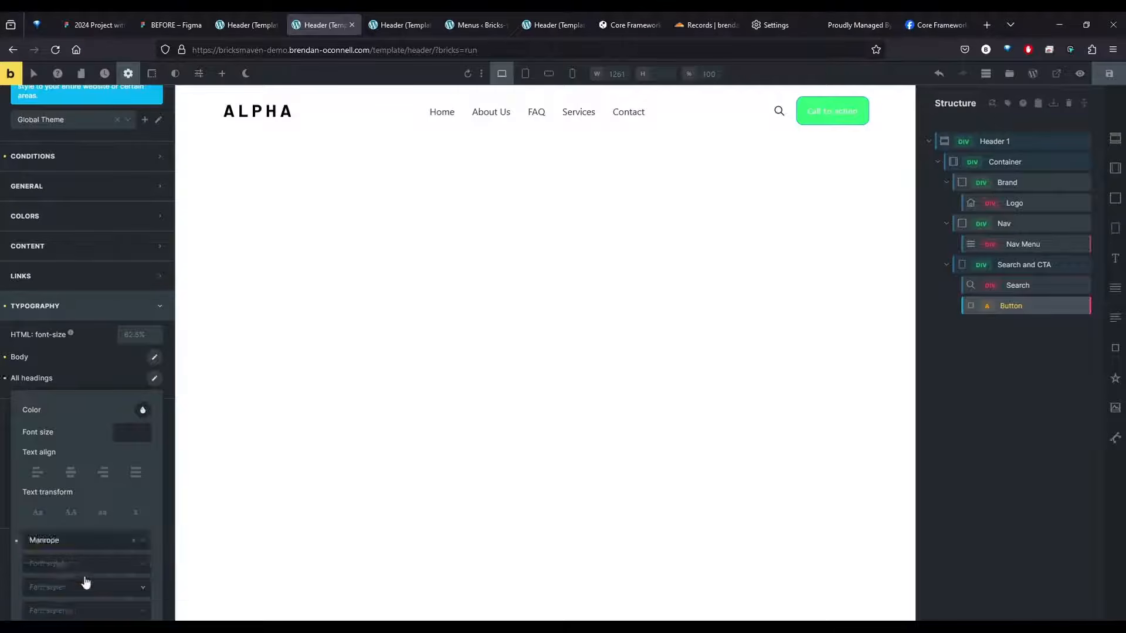
click(84, 346)
click(98, 318)
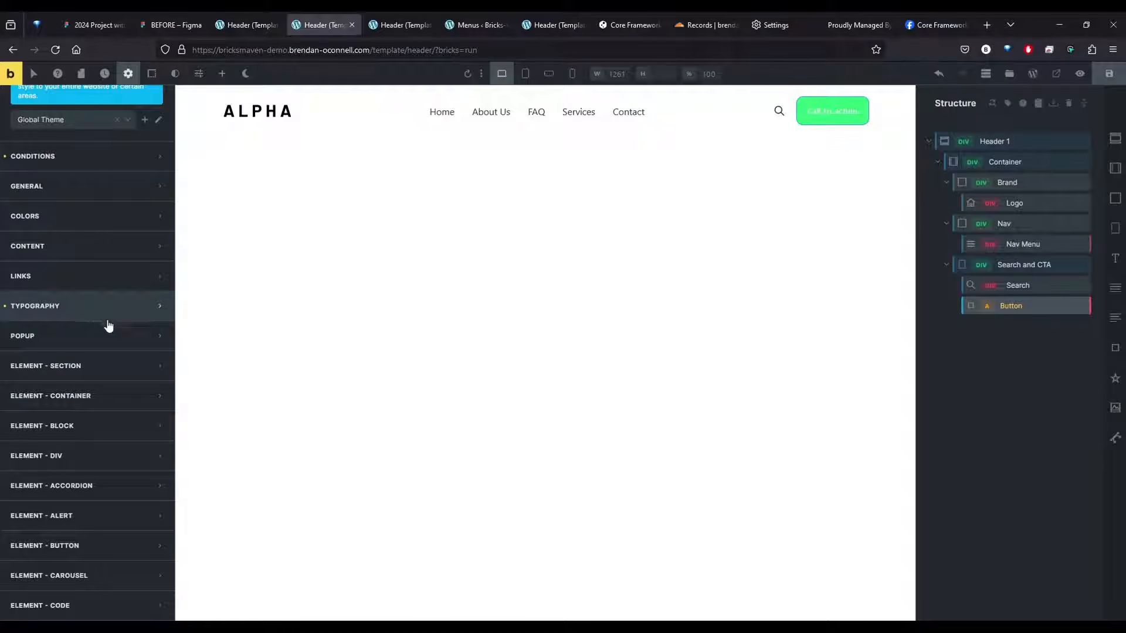
scroll(106, 311, down, 2)
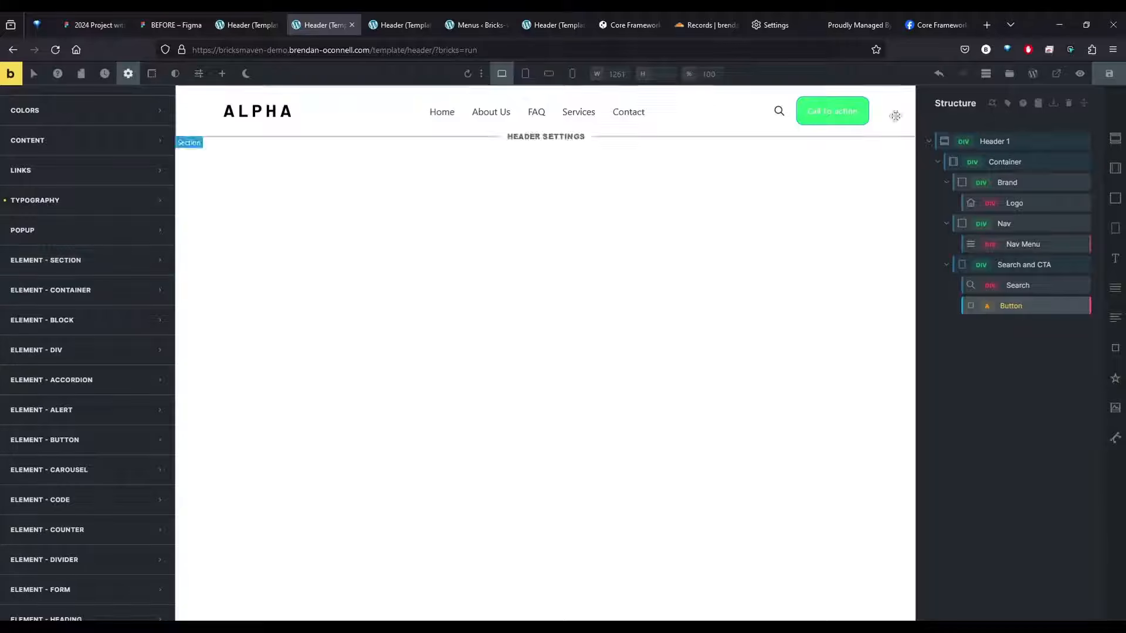
click(1109, 73)
Set the Container element's width in the theme style to 1400
click(141, 290)
click(145, 445)
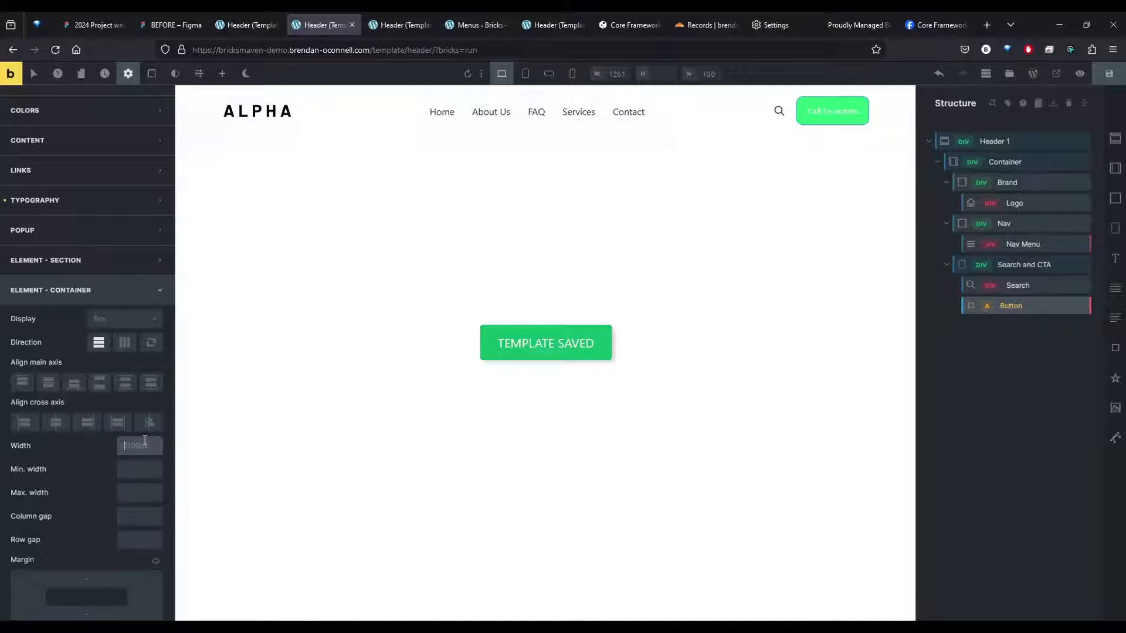
text(1400)
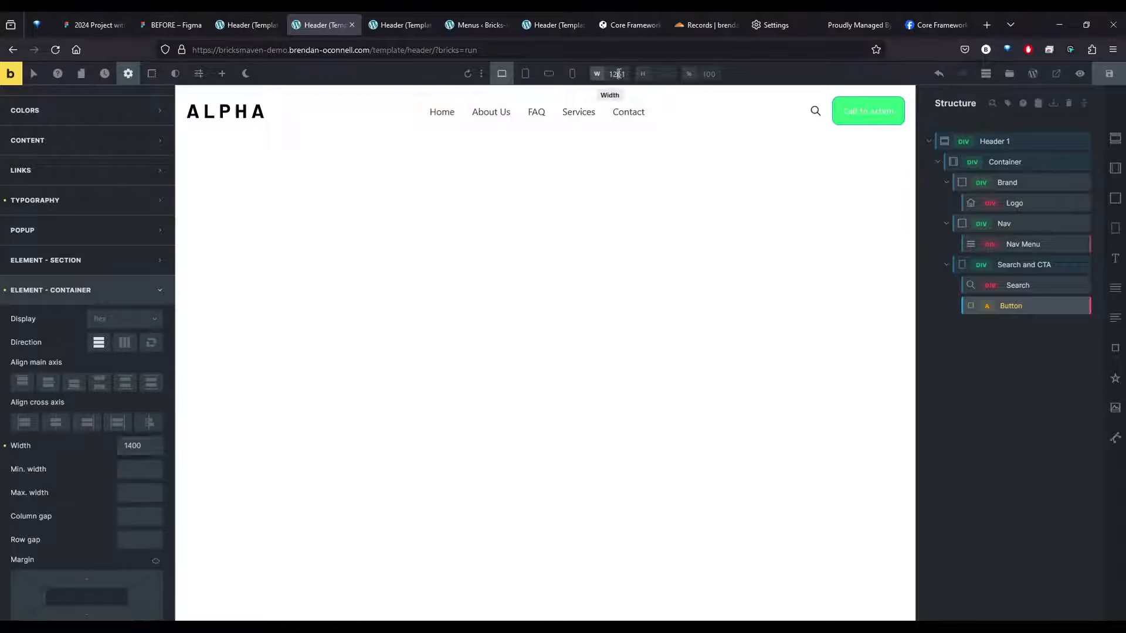
Set the canvas preview width to 1600 and save the template
double_click(619, 73)
text(1)
key(Return)
click(1109, 74)
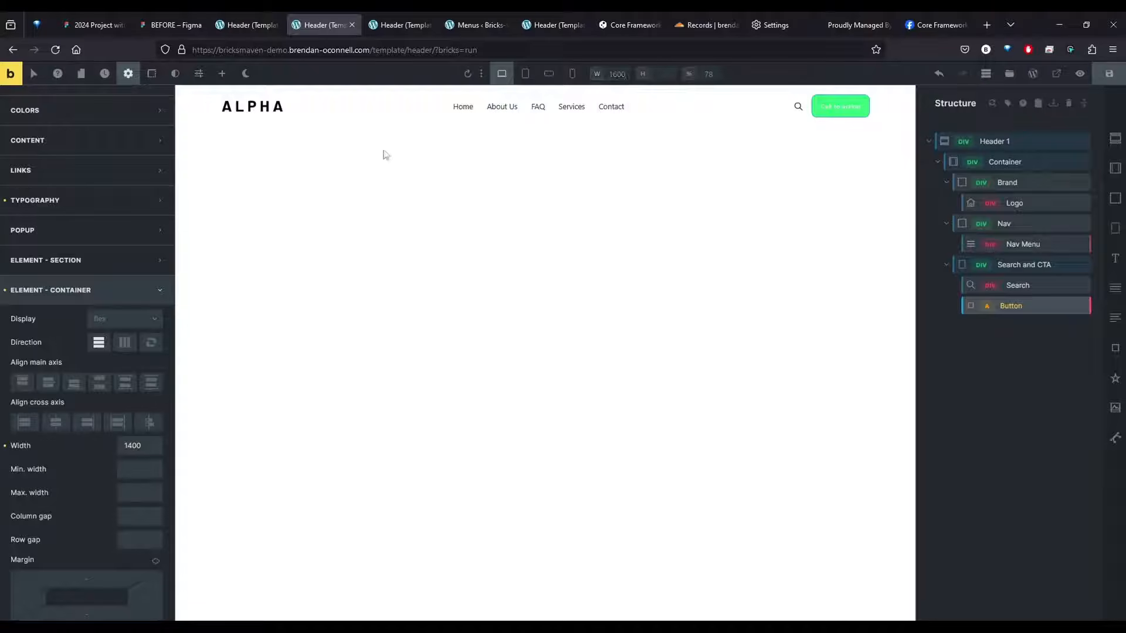
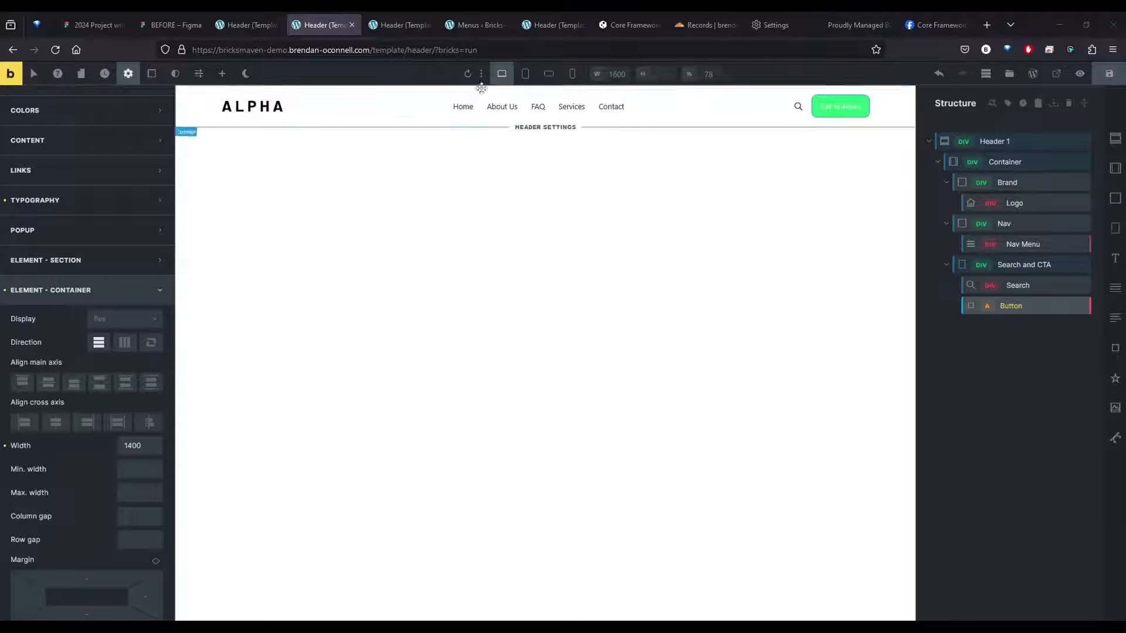
Set the width of the Desktop base breakpoint to 1400 px in the breakpoint manager
click(481, 74)
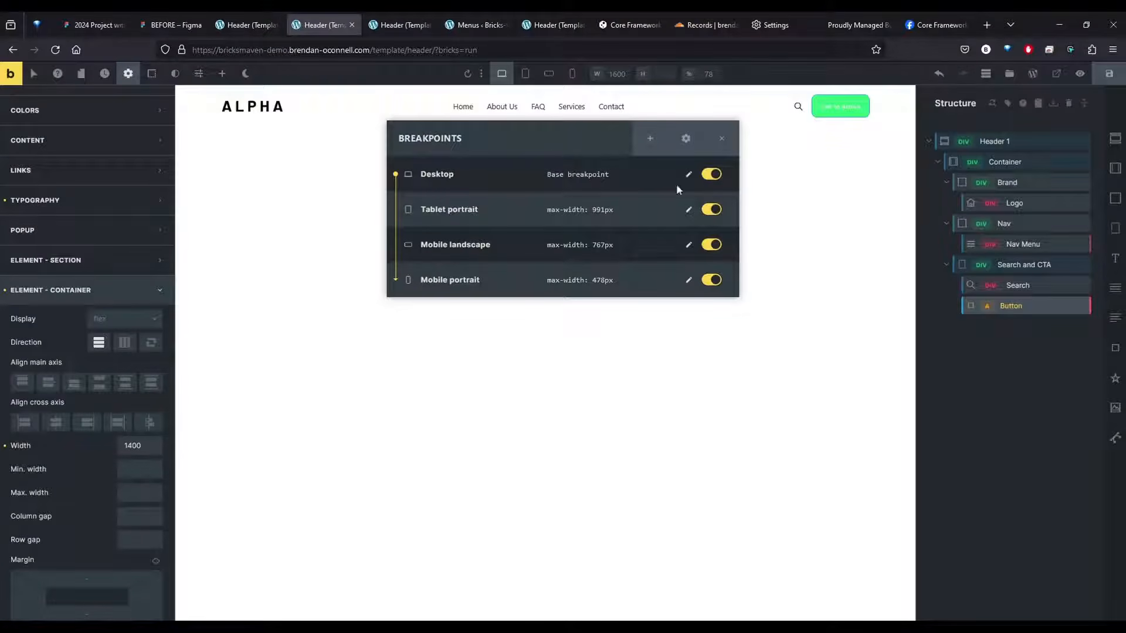
click(685, 141)
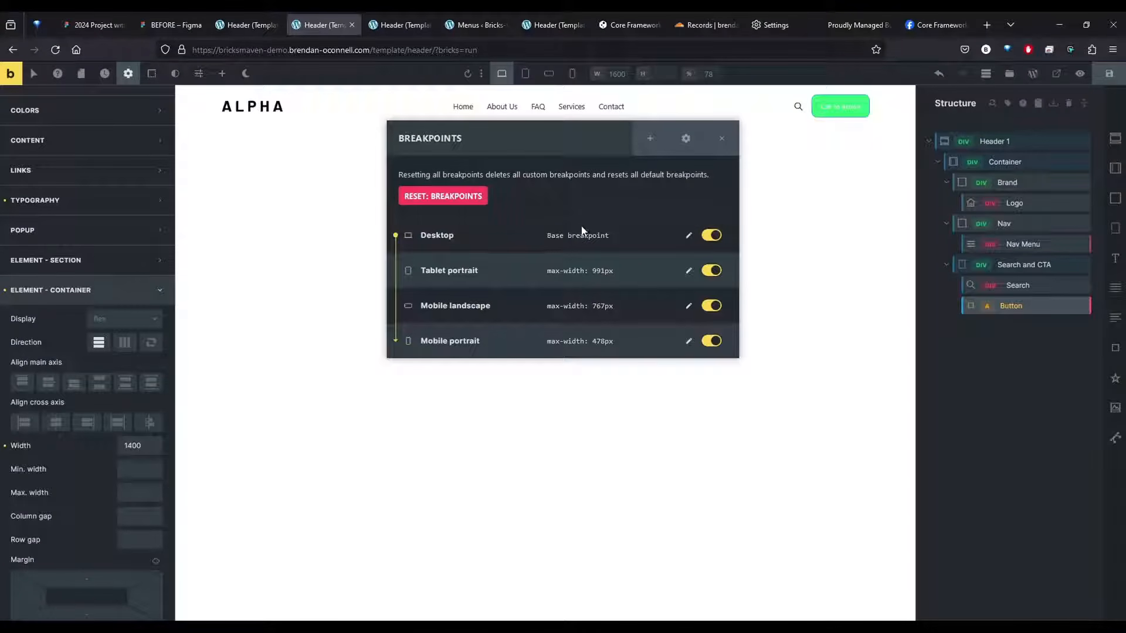
click(688, 235)
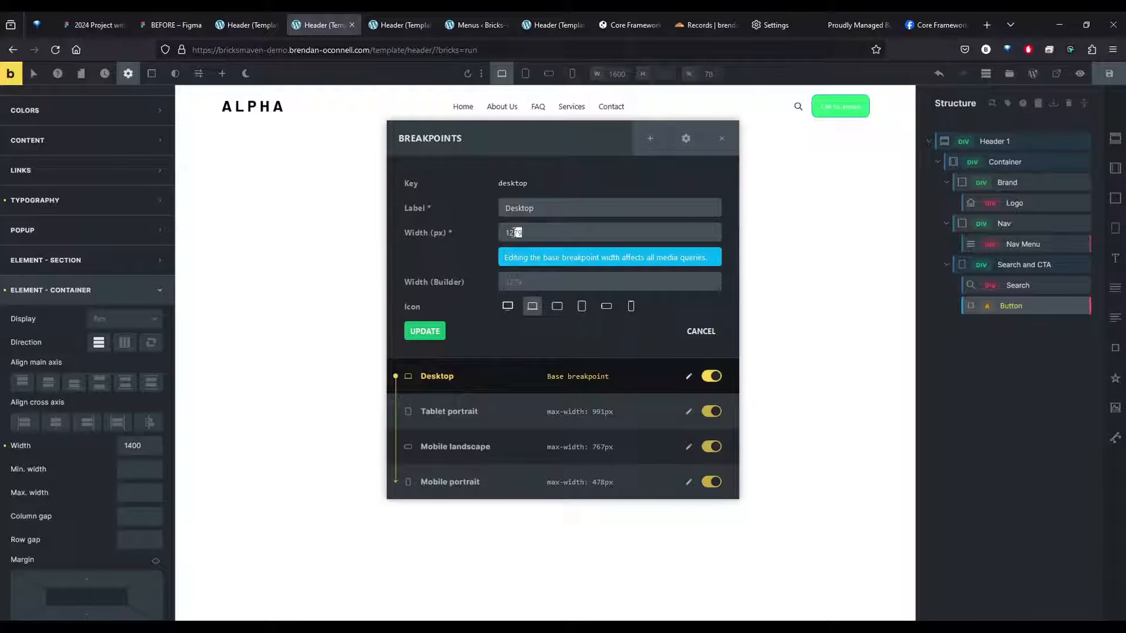
text(400)
key(Return)
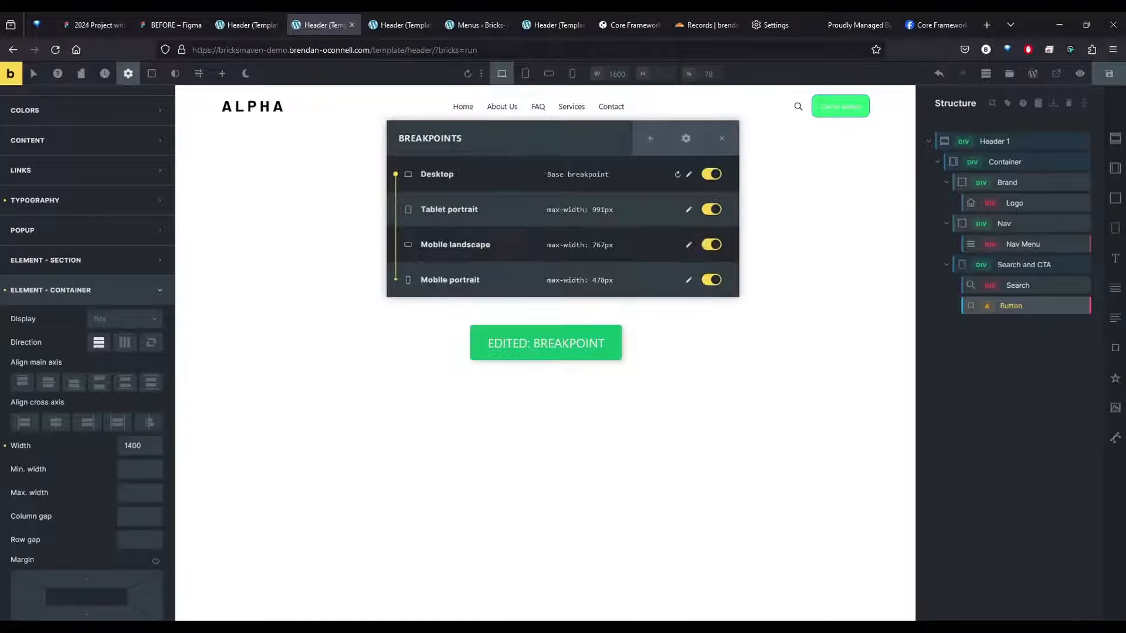
Review the settings of each breakpoint and set the Tablet portrait breakpoint's width to 992 px
click(688, 176)
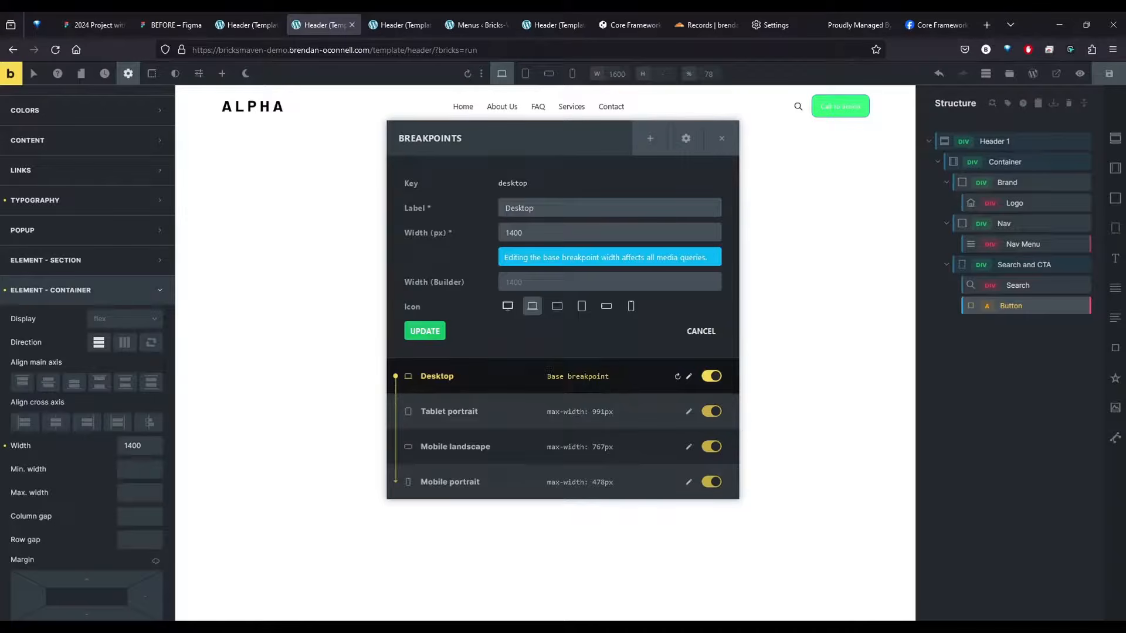
click(689, 411)
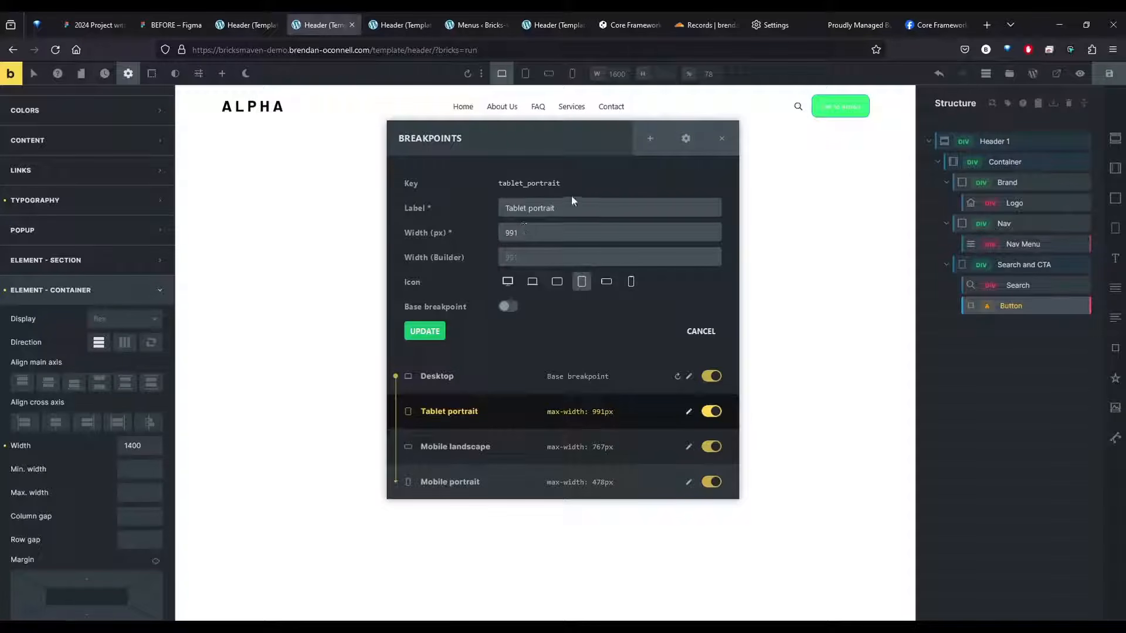
click(688, 448)
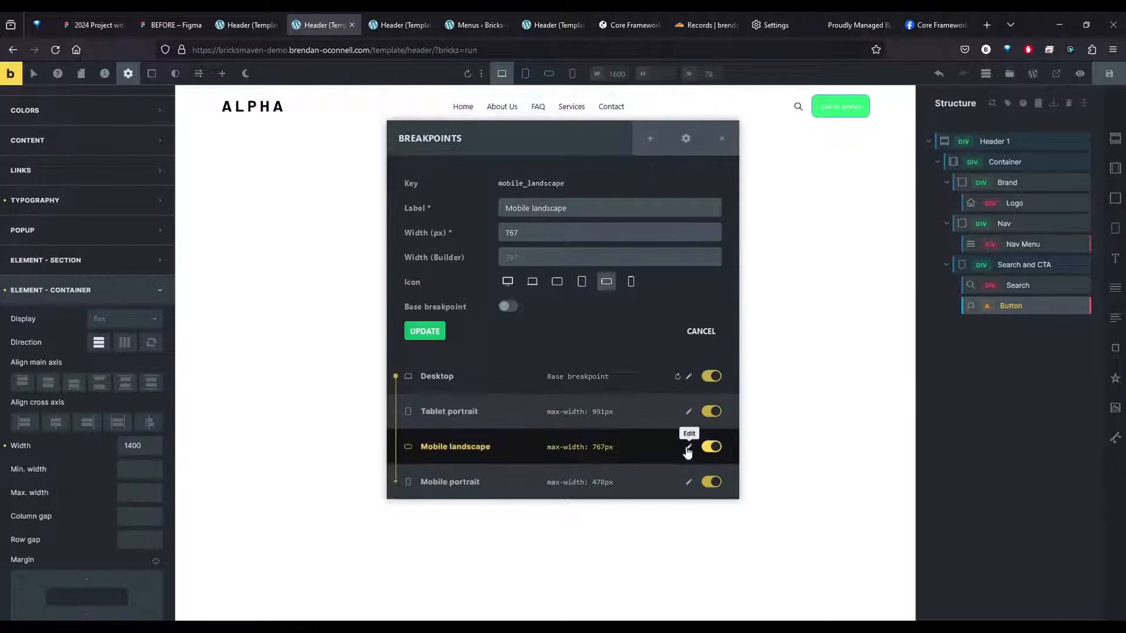
click(690, 483)
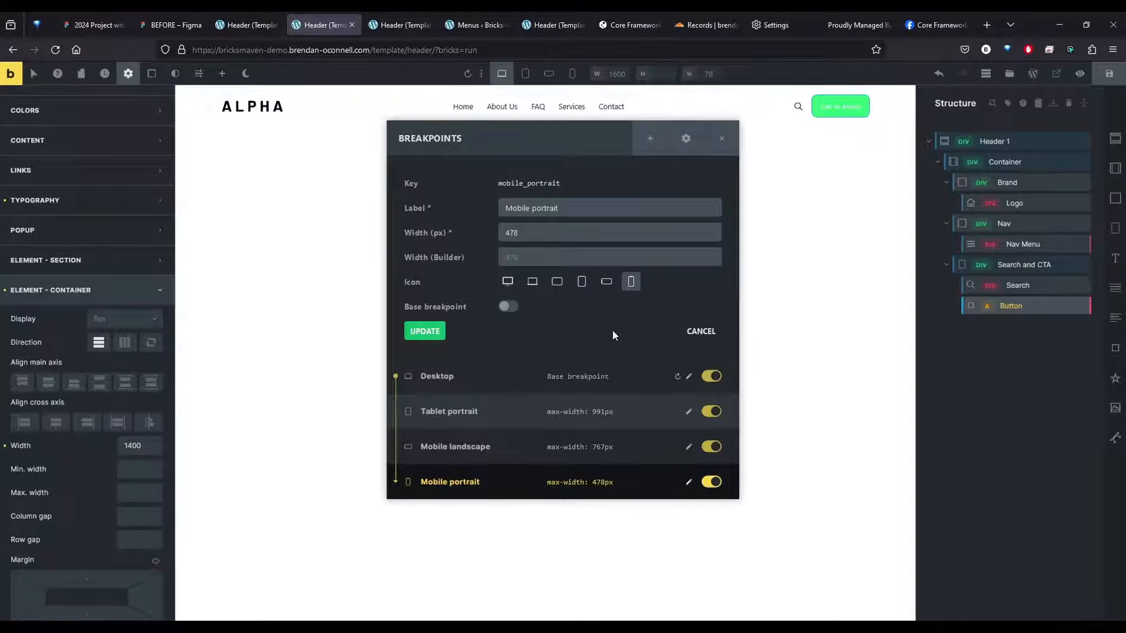
click(688, 412)
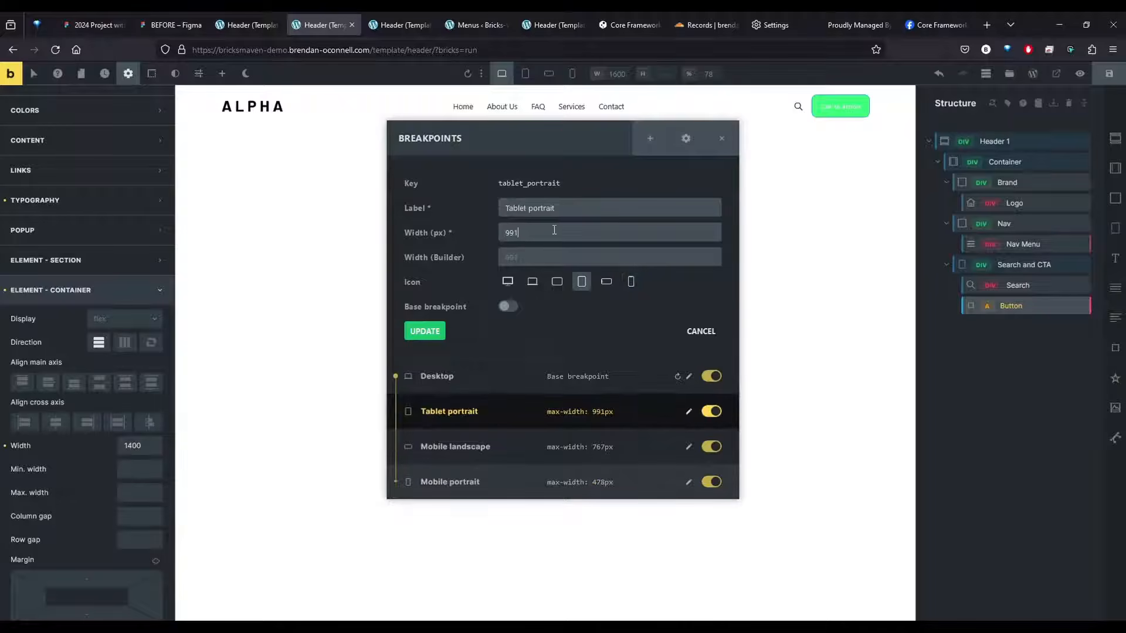
key(BackSpace)
text(2)
click(424, 332)
Set the width of the Mobile landscape breakpoint to 768 px
click(688, 245)
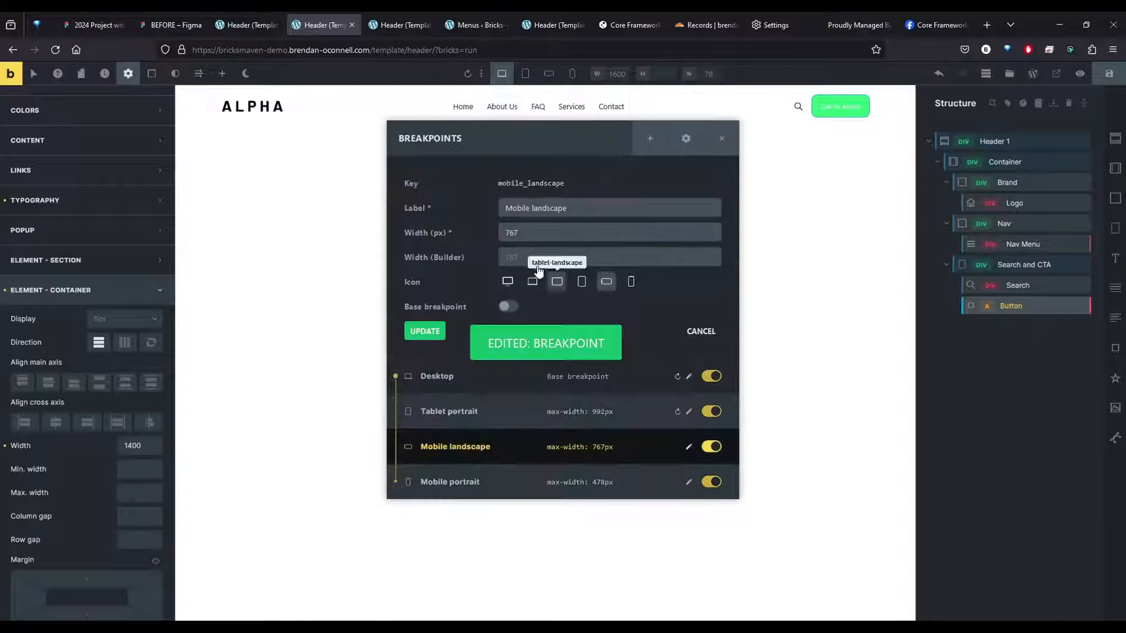
key(BackSpace)
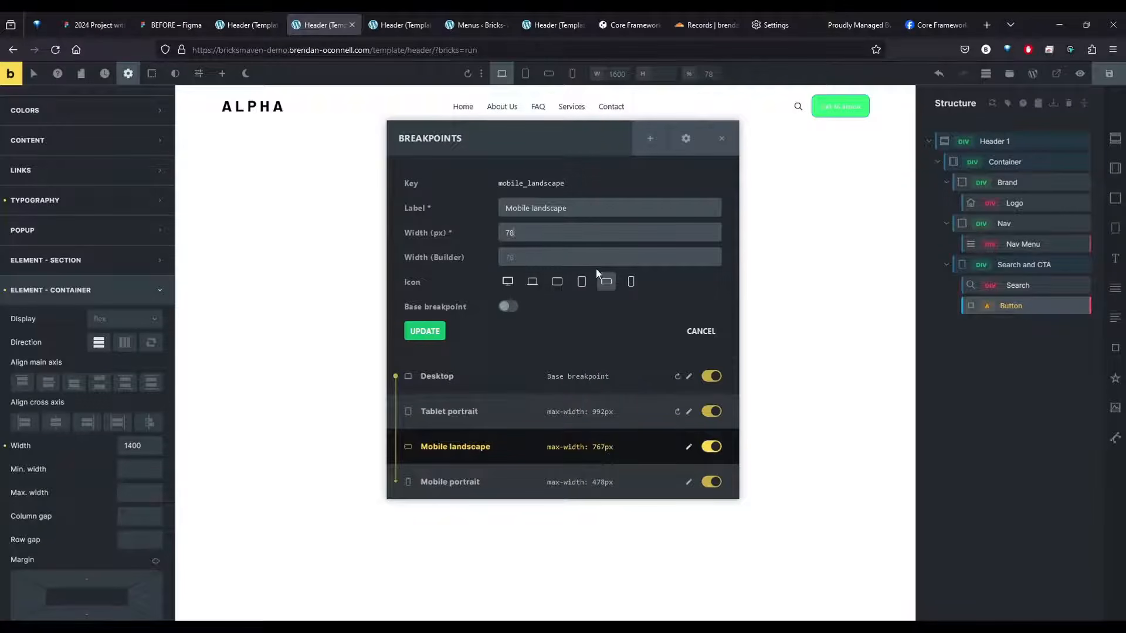
text(68)
click(424, 332)
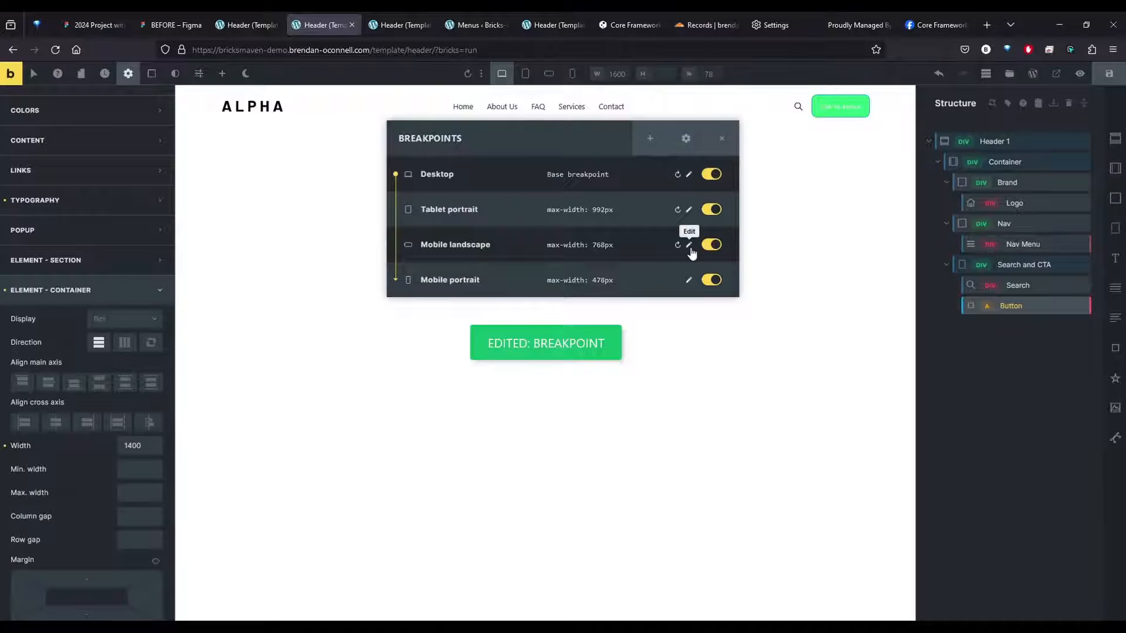
Set the width of the Mobile portrait breakpoint to 480 px, then close the breakpoint manager and save the template
click(689, 245)
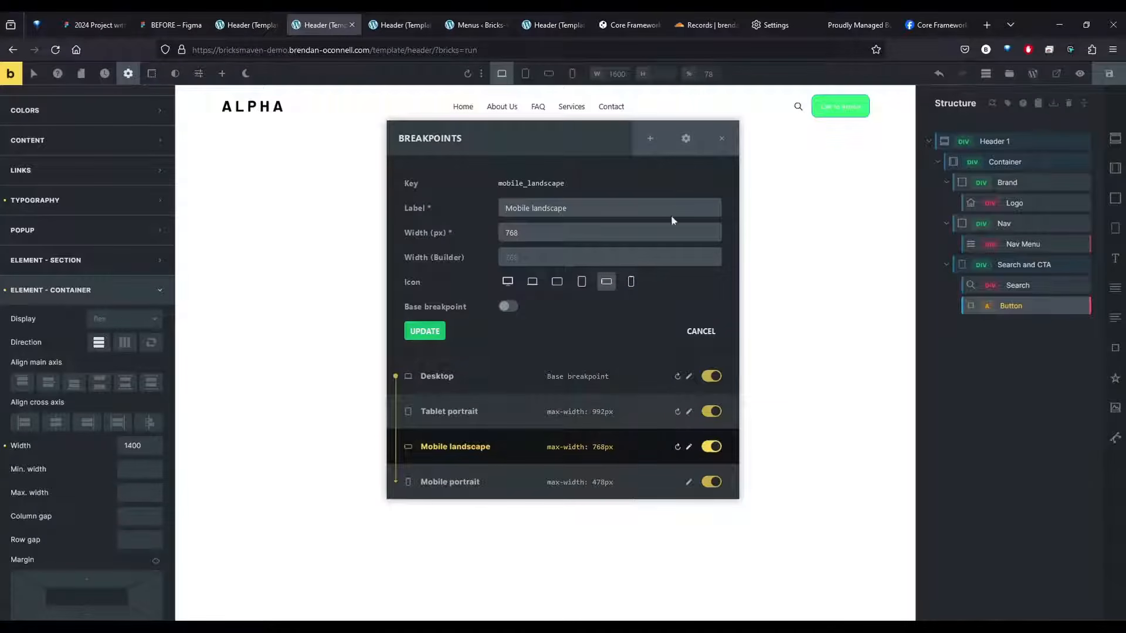
click(689, 482)
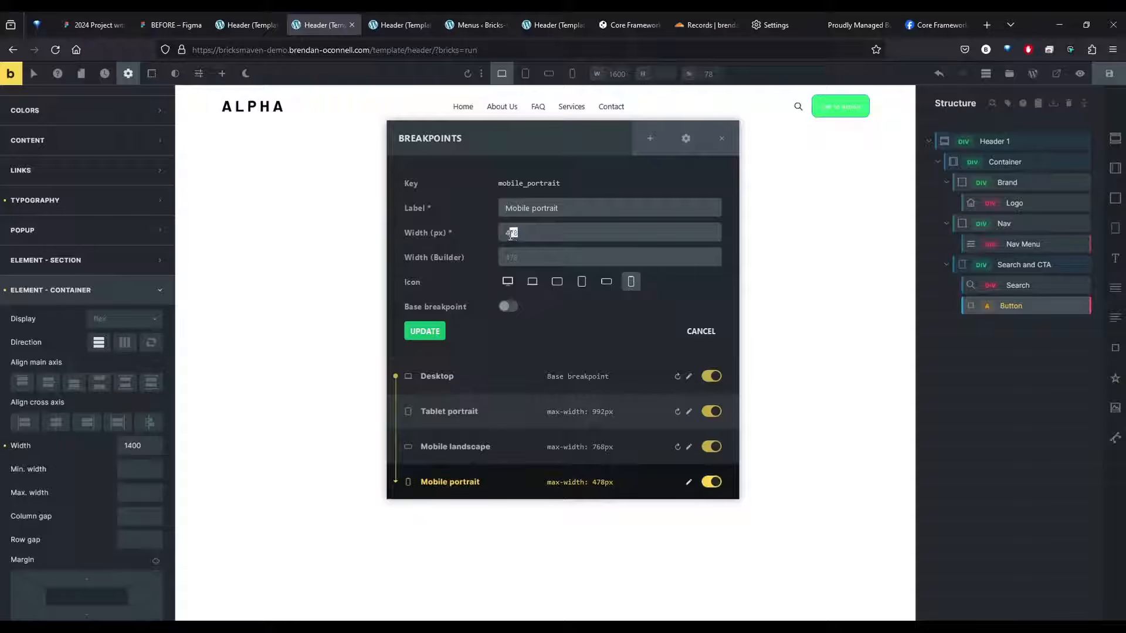
text(80)
click(424, 332)
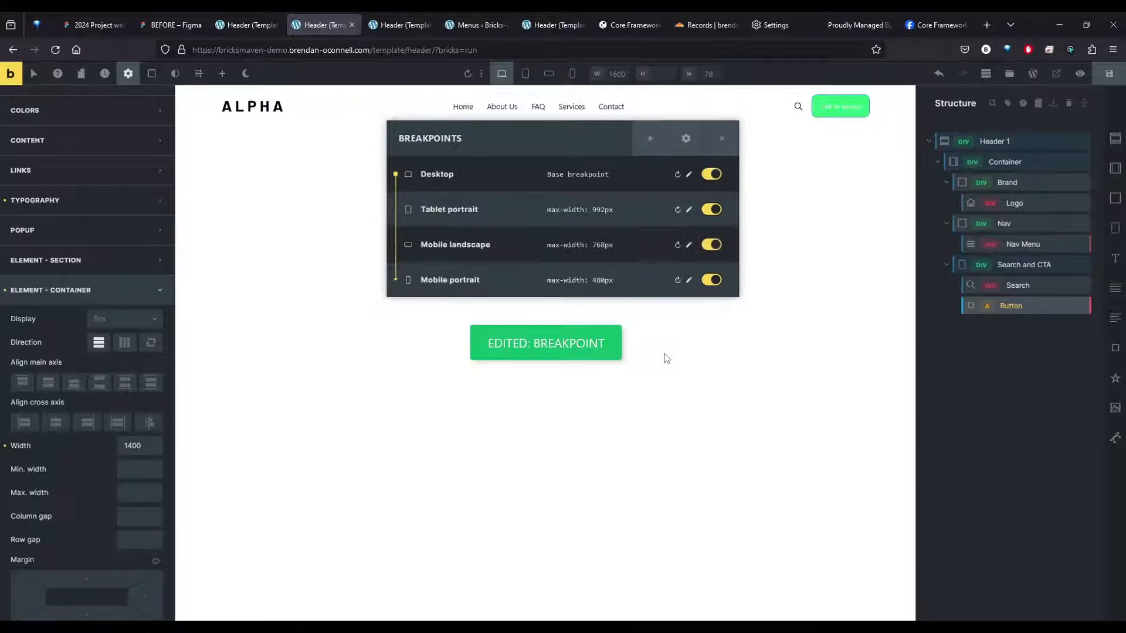
click(722, 138)
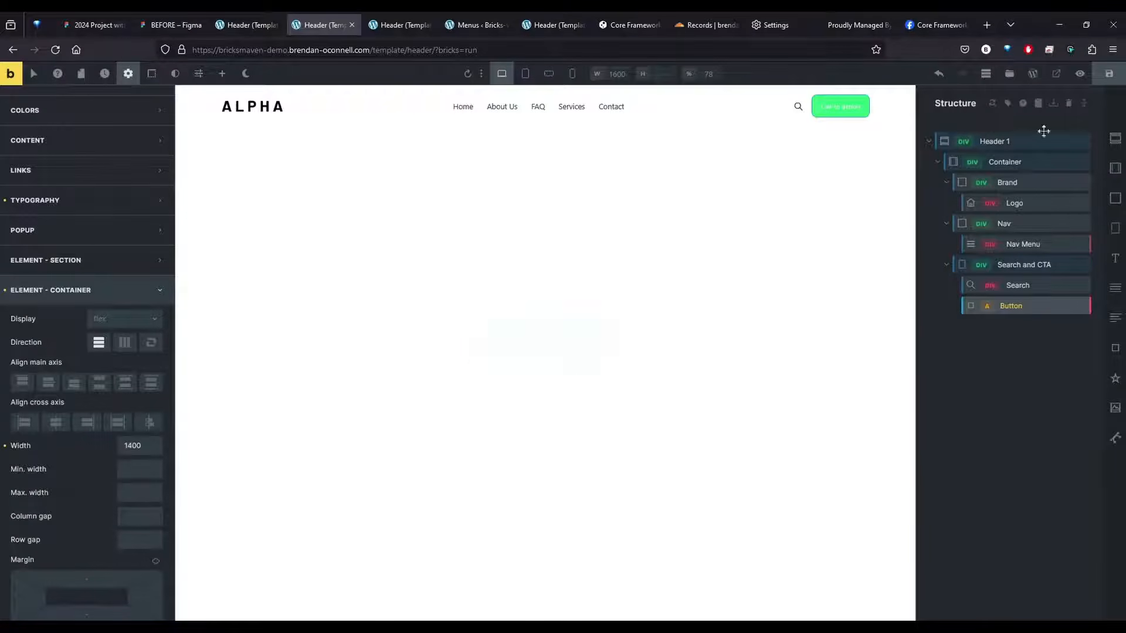
click(1105, 84)
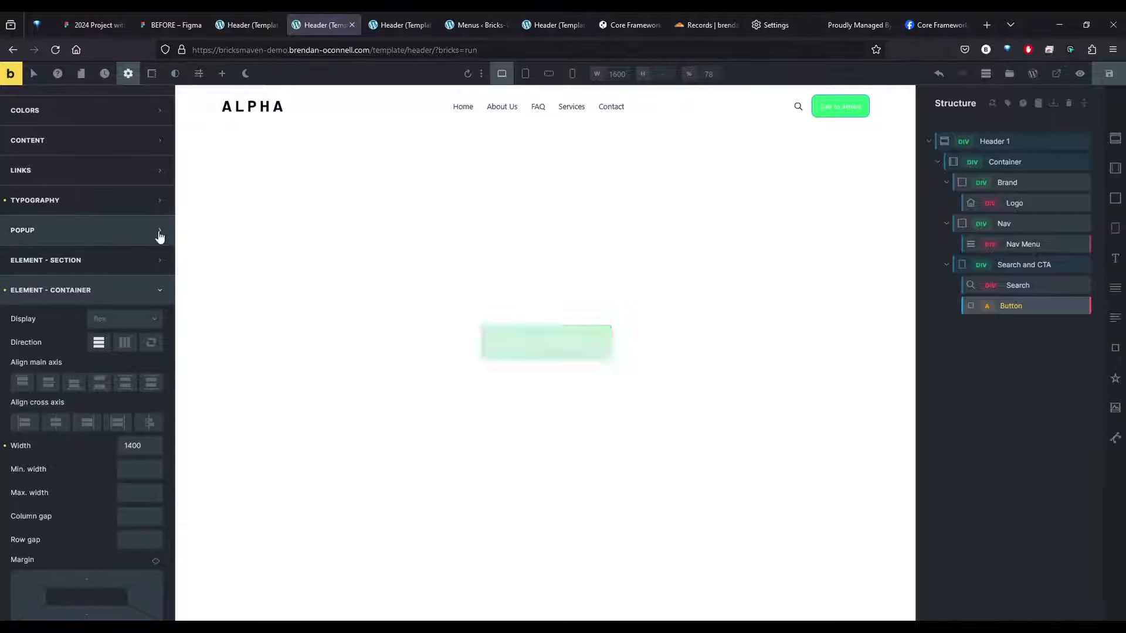
Leave the builder for the WordPress dashboard and open the Other section of CoreFramework
click(108, 296)
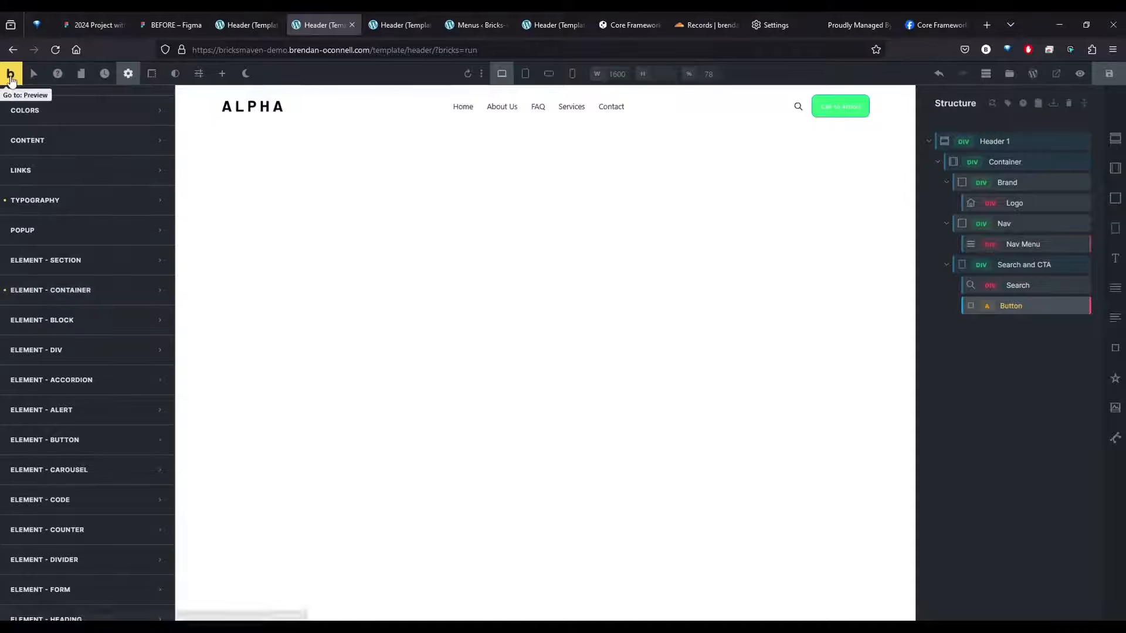
click(11, 73)
mouse_move(58, 73)
click(51, 95)
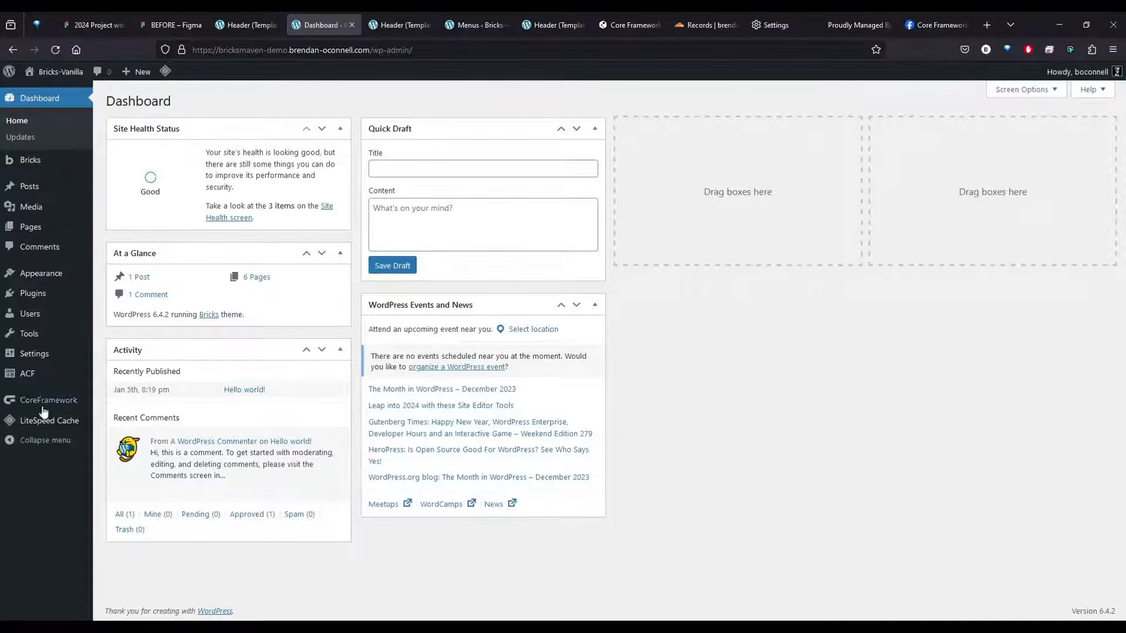
click(52, 400)
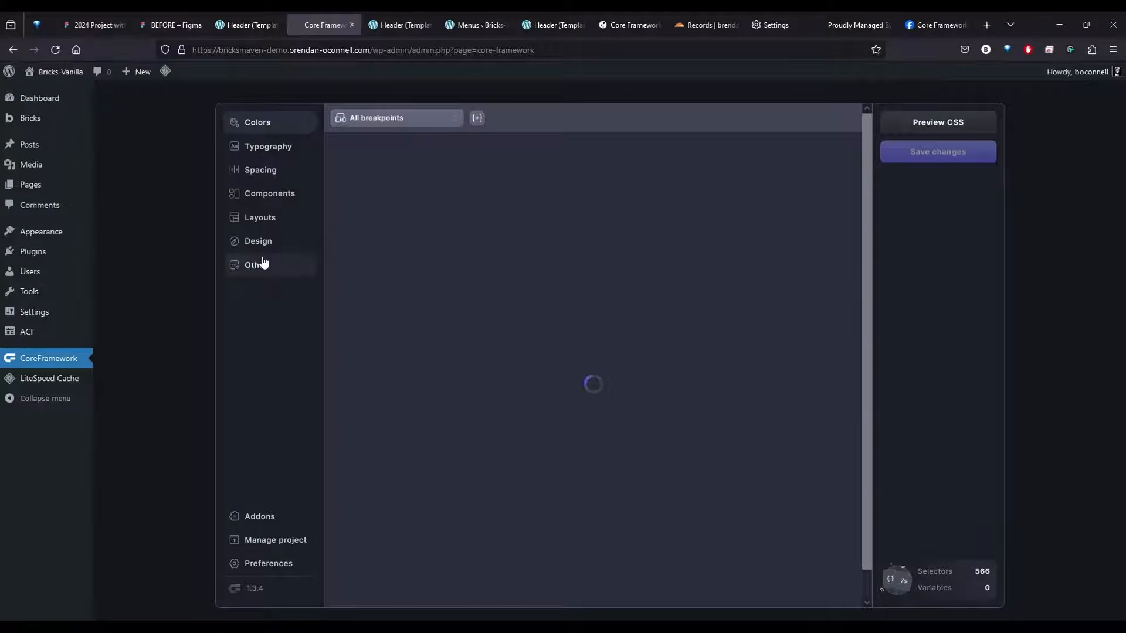
click(260, 263)
Create a selector group named "Bricks Utility Classes" after the Z-Index group
scroll(457, 205, down, 12)
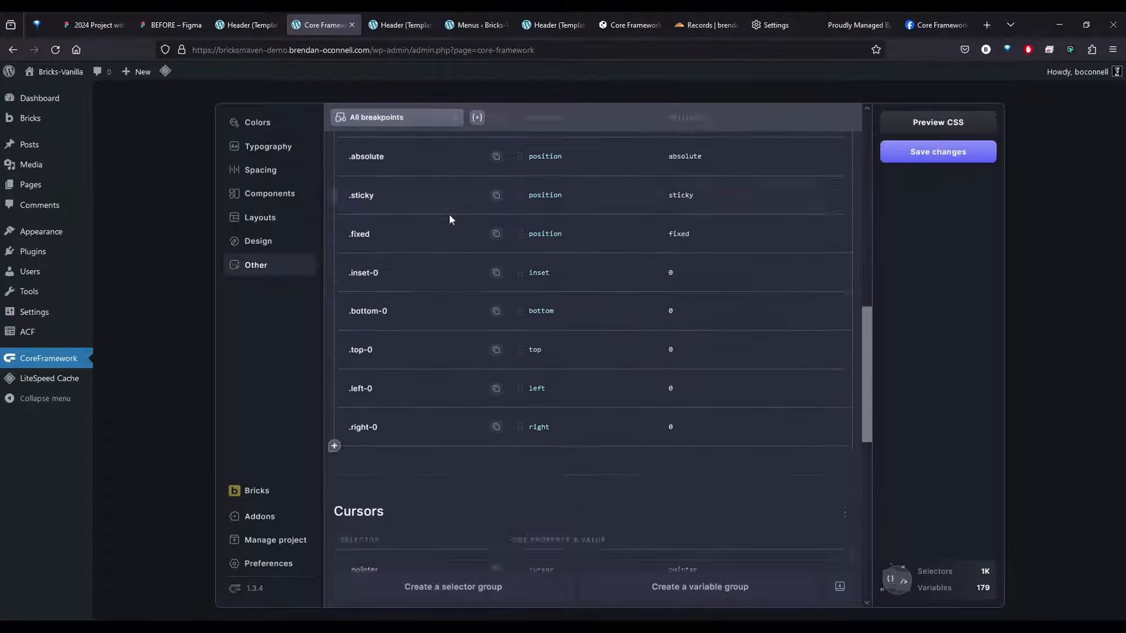
scroll(450, 223, down, 5)
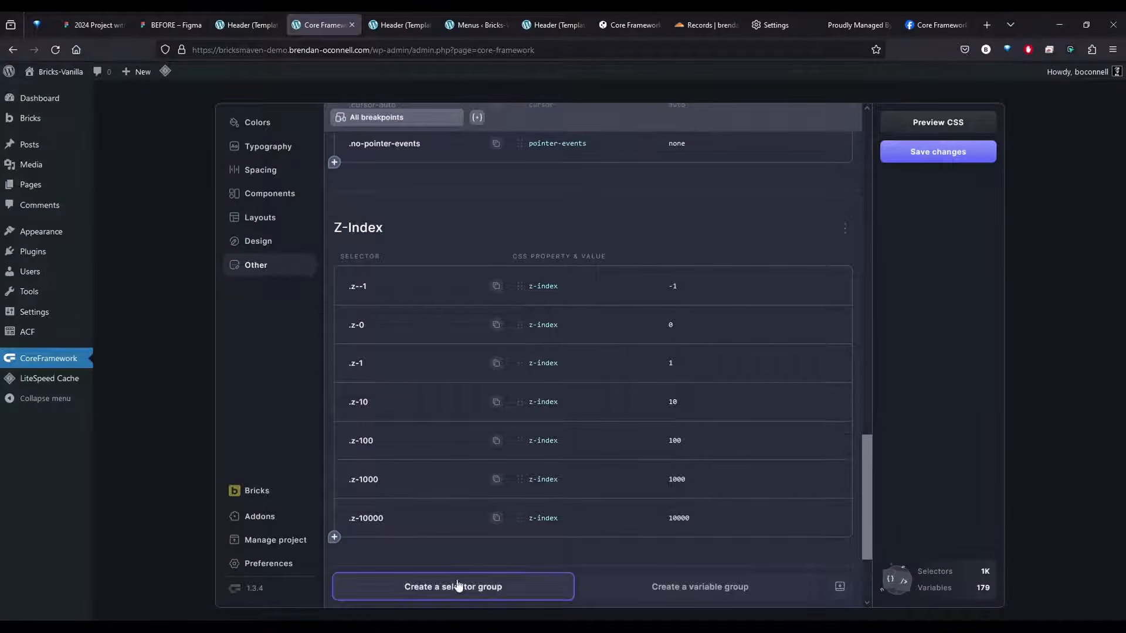
click(434, 586)
text(Brick)
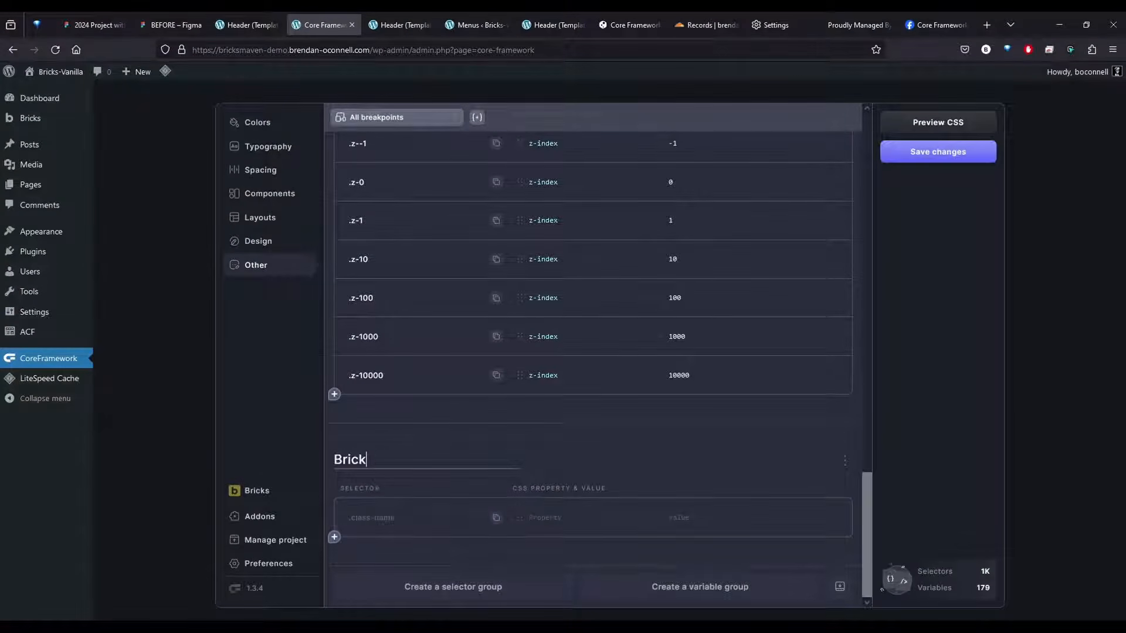
text(s Utlity)
text(lity Classe)
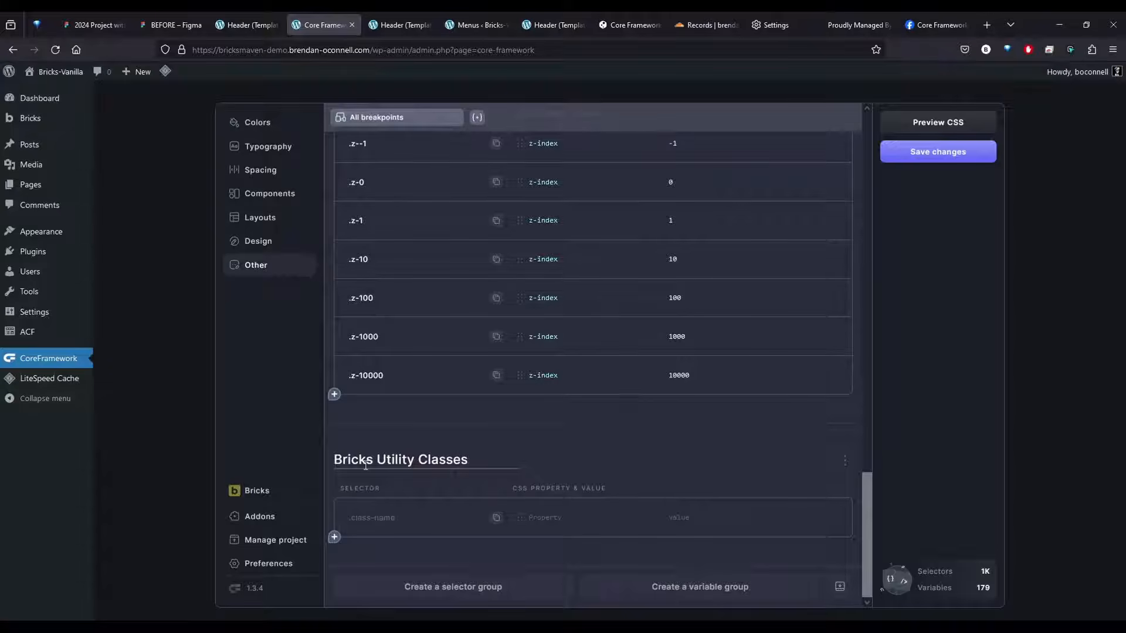
Add the selector :where(.brxe-section) to the Bricks Utility Classes group and give it the padding property
click(404, 509)
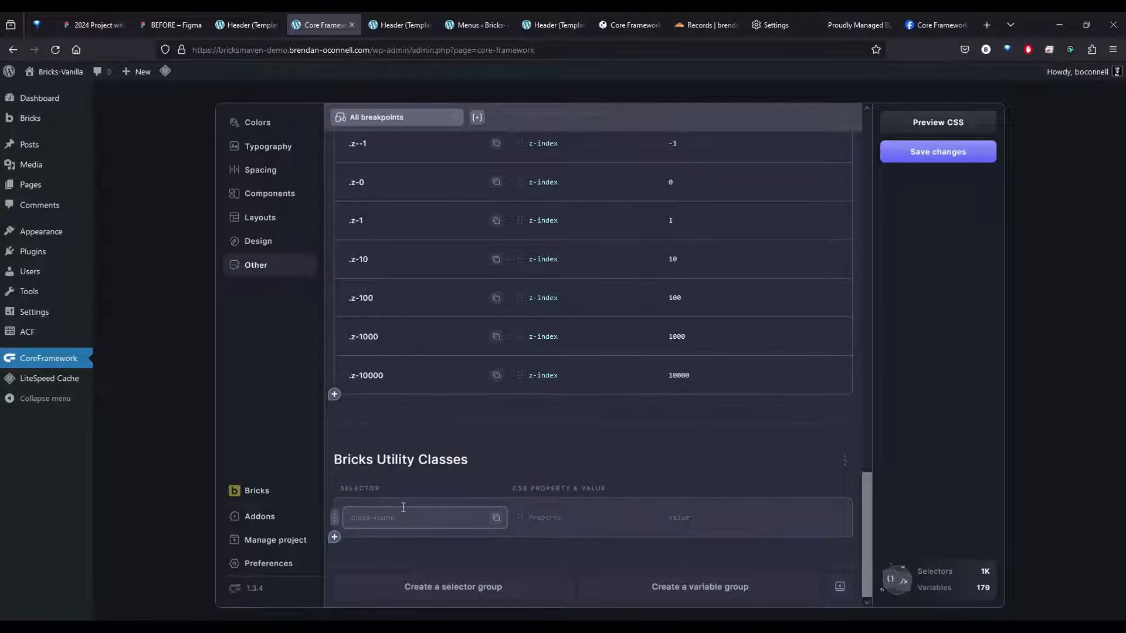
text(:where(.brxe-section)
key(Tab)
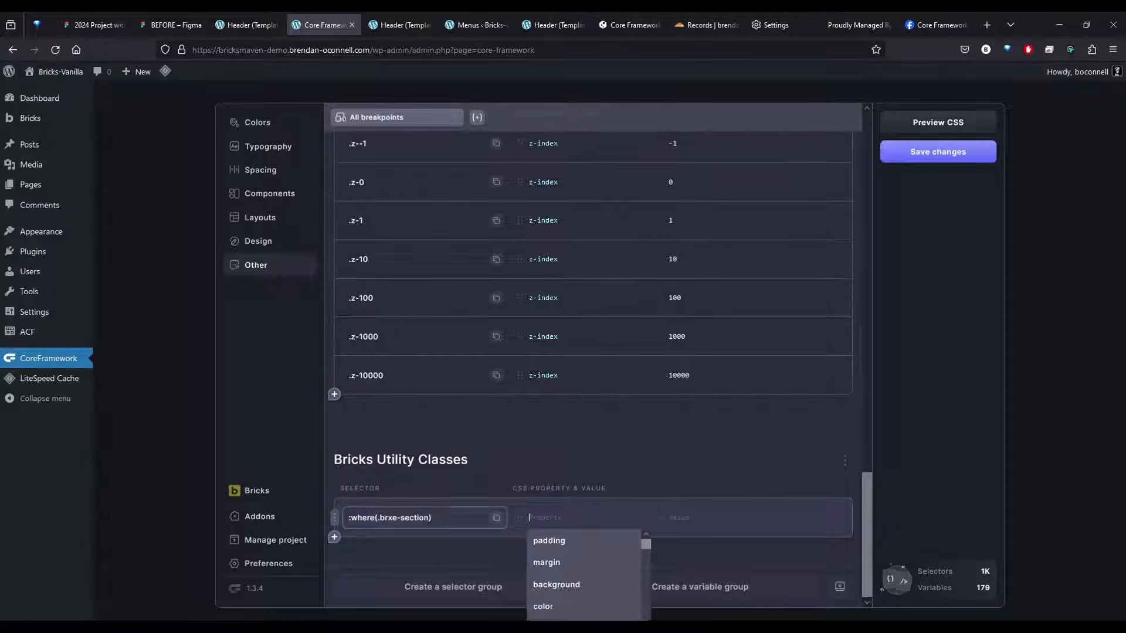
text(pad)
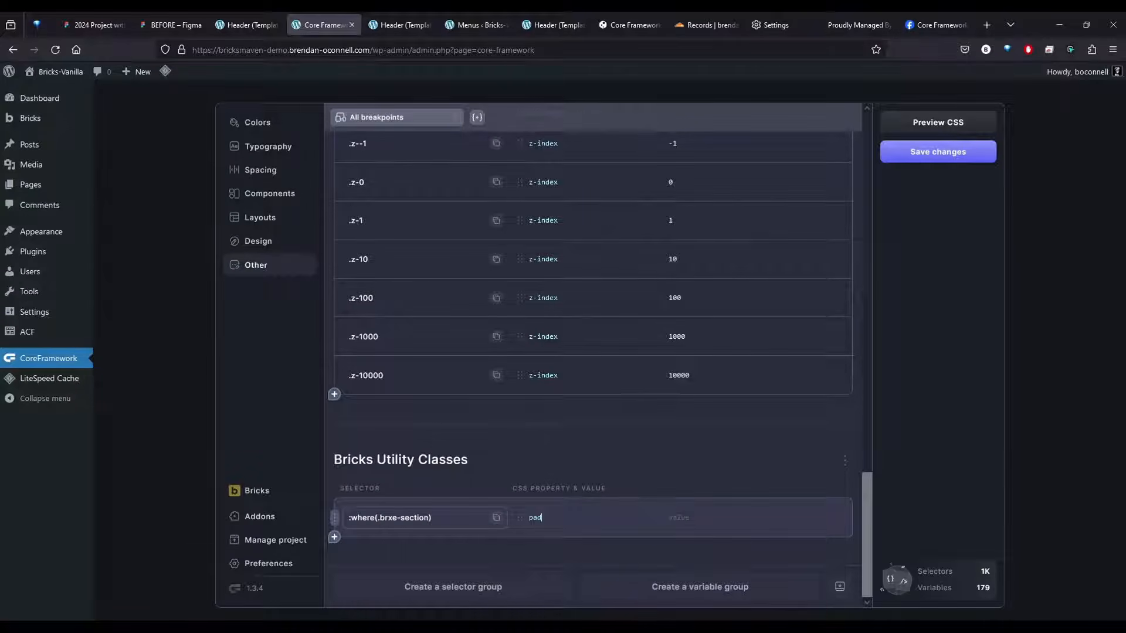
key(Tab)
click(535, 517)
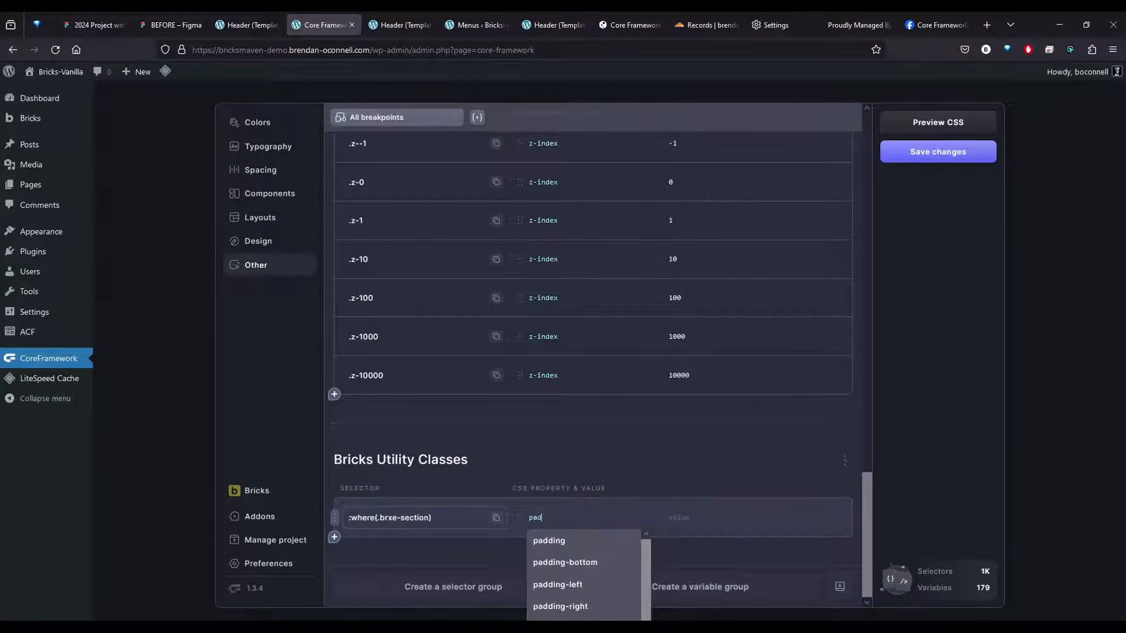
click(567, 536)
click(692, 518)
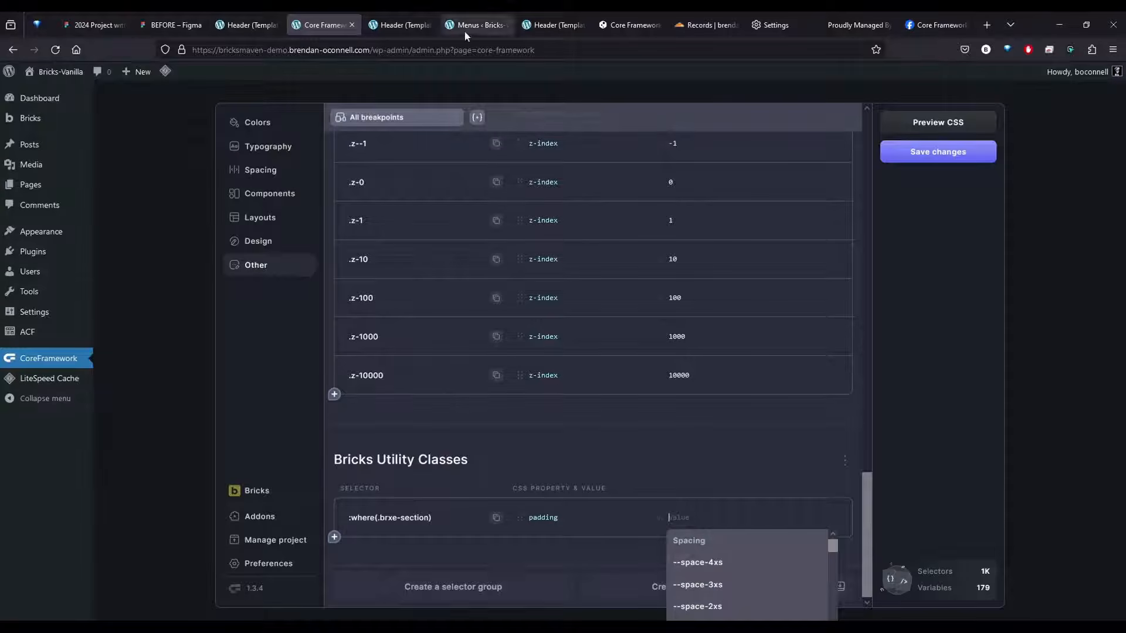
Switch to the BricksLabs Core Framework article and enlarge its custom selector groups screenshot to examine the Bricks section padding value
click(602, 27)
scroll(528, 414, down, 20)
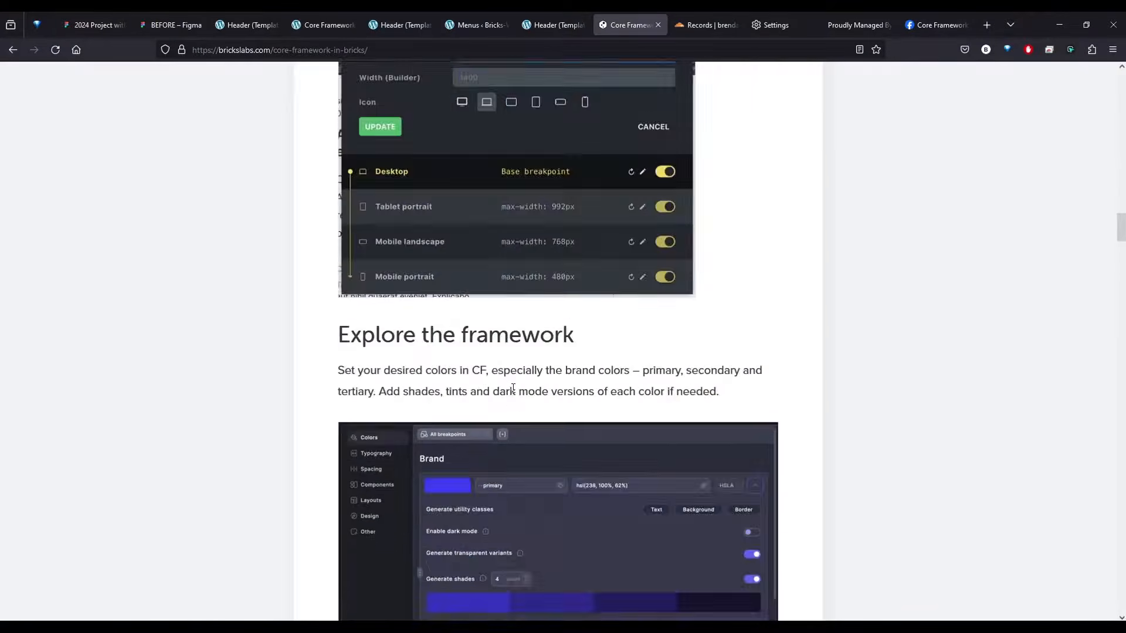
scroll(527, 414, down, 10)
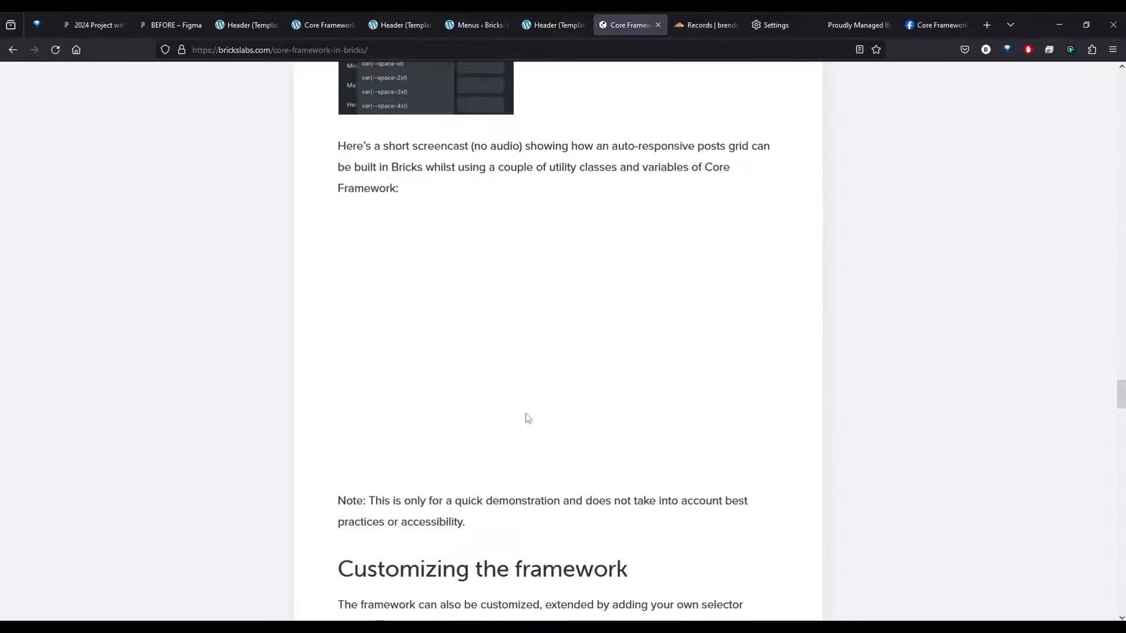
scroll(543, 425, up, 10)
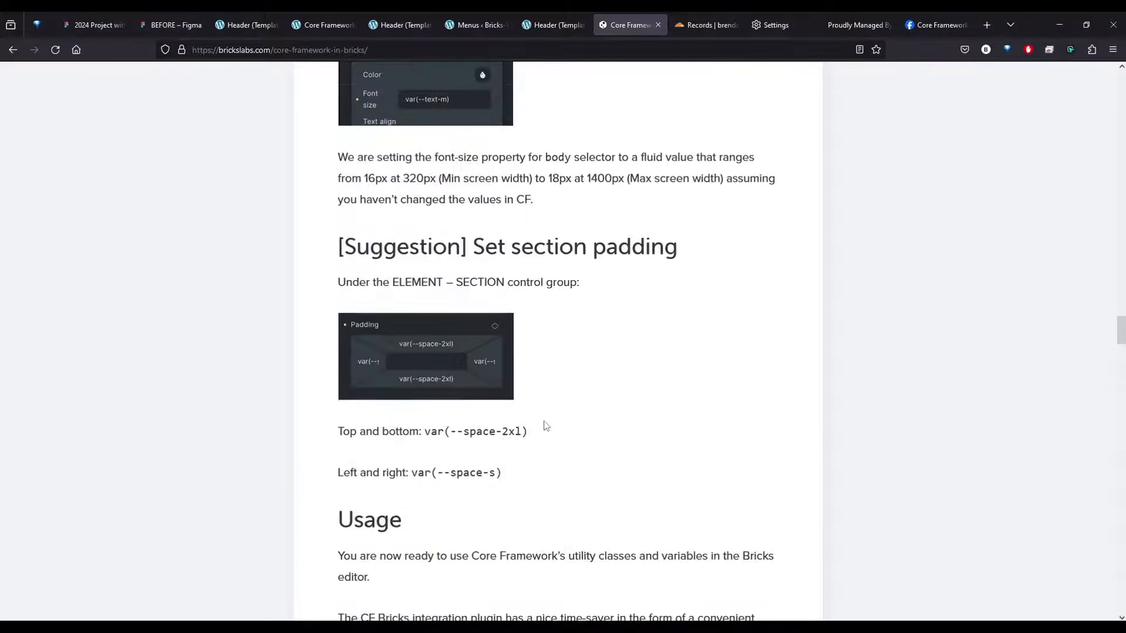
scroll(543, 425, down, 8)
scroll(543, 425, down, 20)
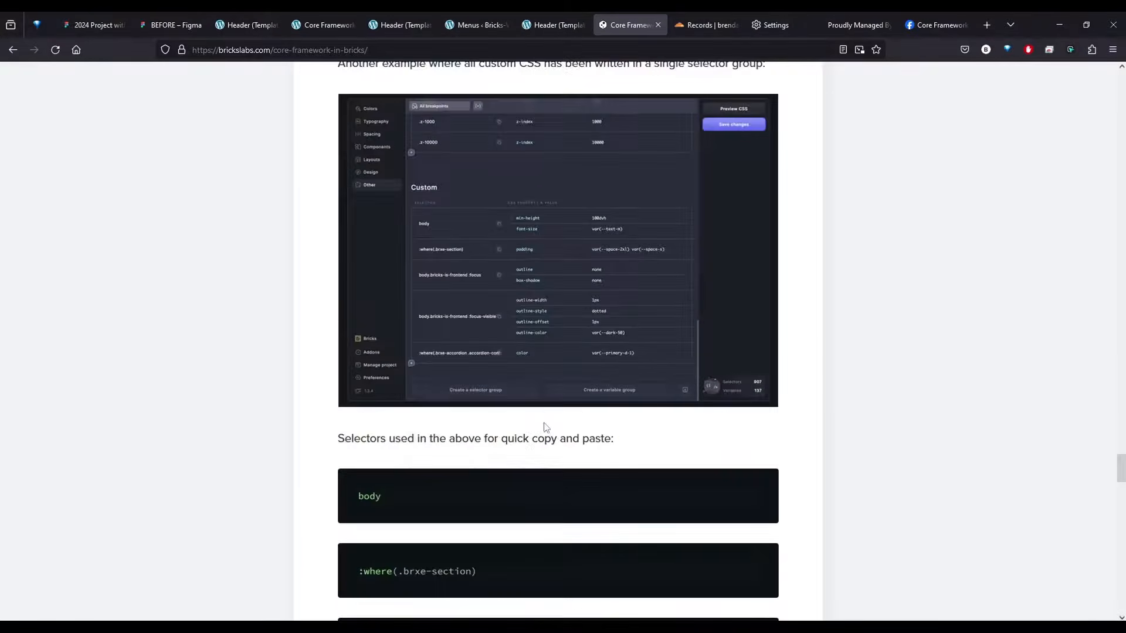
scroll(547, 427, up, 7)
scroll(547, 426, up, 10)
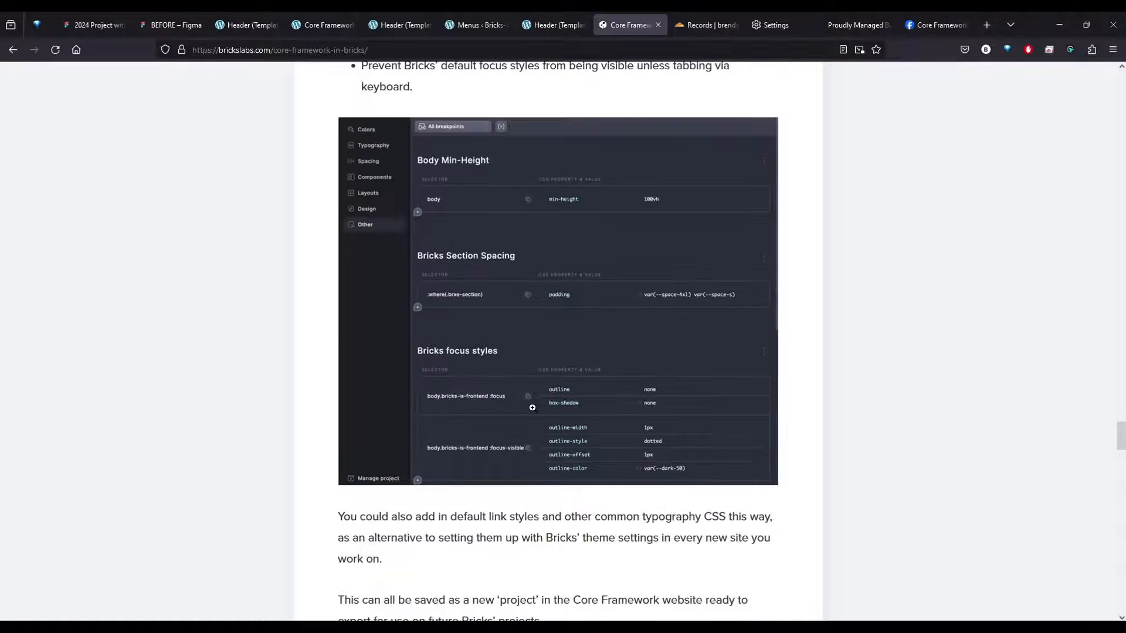
click(533, 407)
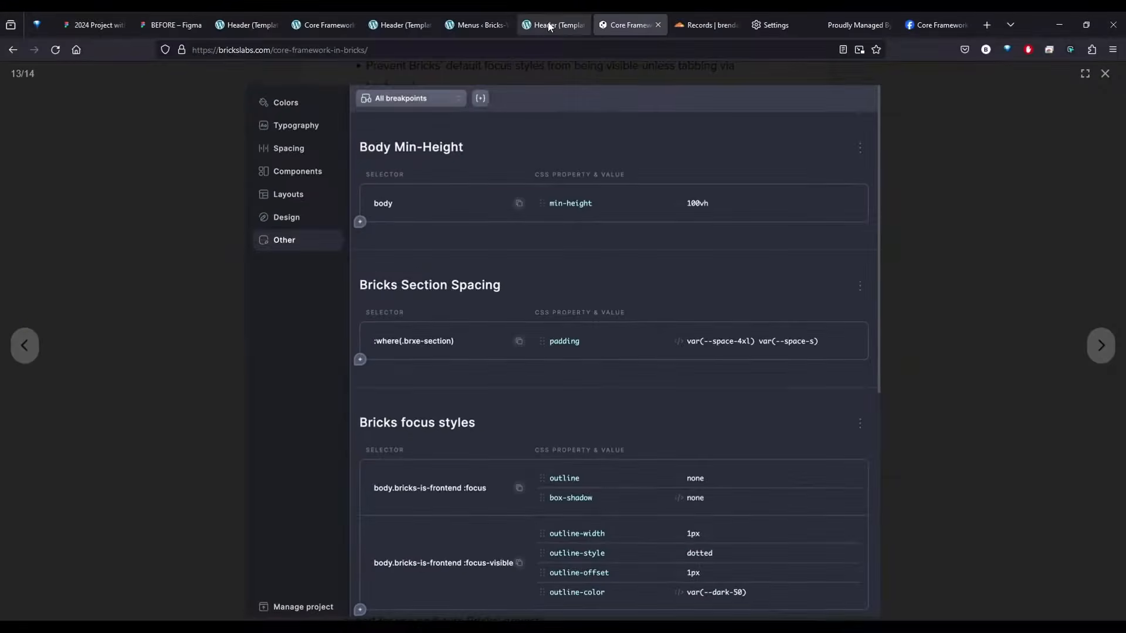
Close the two extra Header template tabs and the Menus tab, and return to the CoreFramework settings
click(547, 25)
middle_click(536, 22)
click(469, 22)
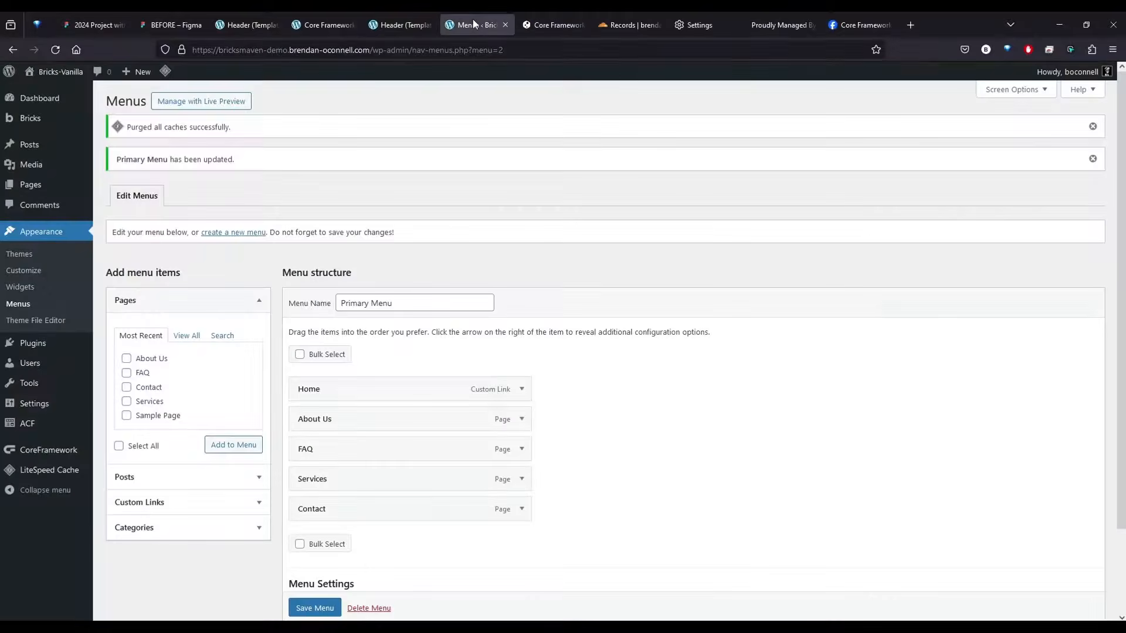
middle_click(471, 22)
click(398, 21)
middle_click(398, 22)
click(324, 25)
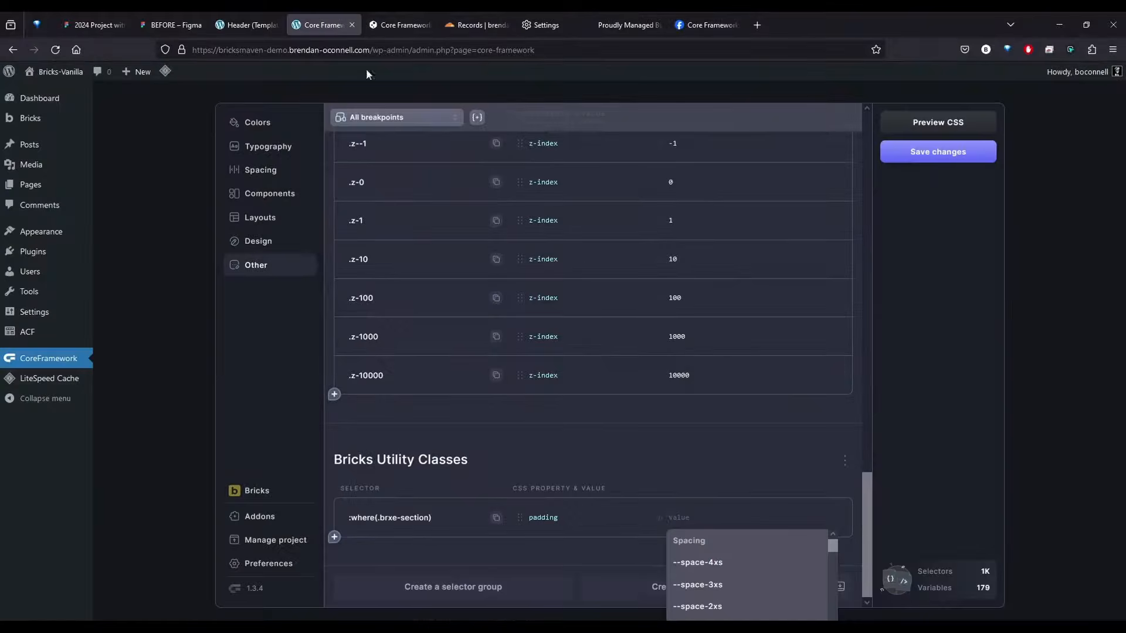
Set the padding of :where(.brxe-section) to var(--space-4xl) var(--space-s) and save the changes
scroll(737, 561, down, 3)
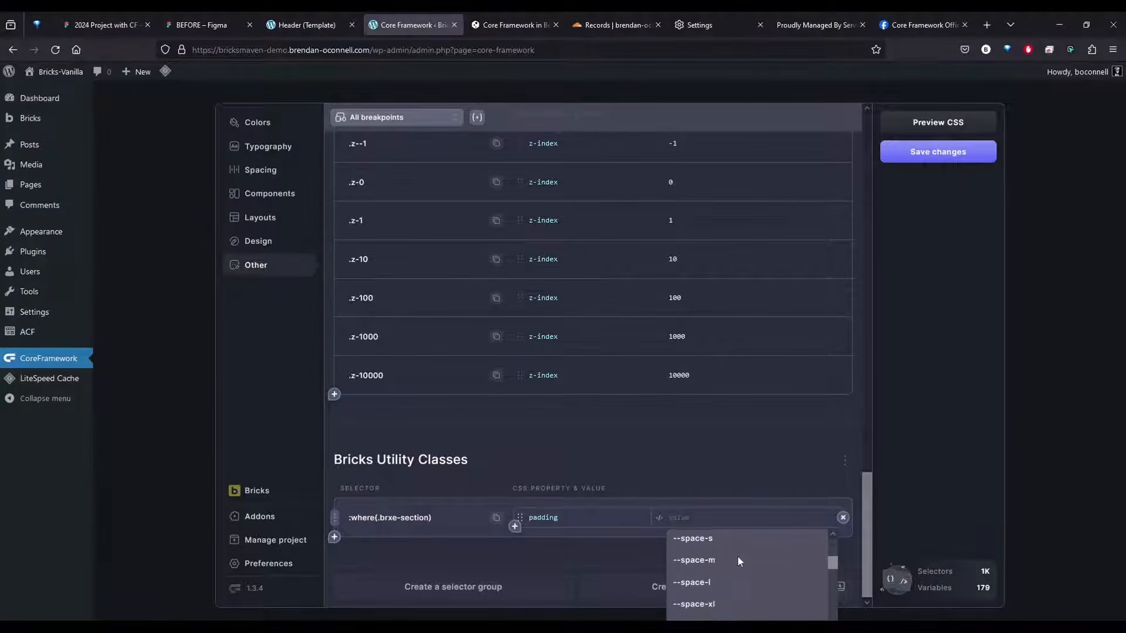
scroll(737, 561, down, 4)
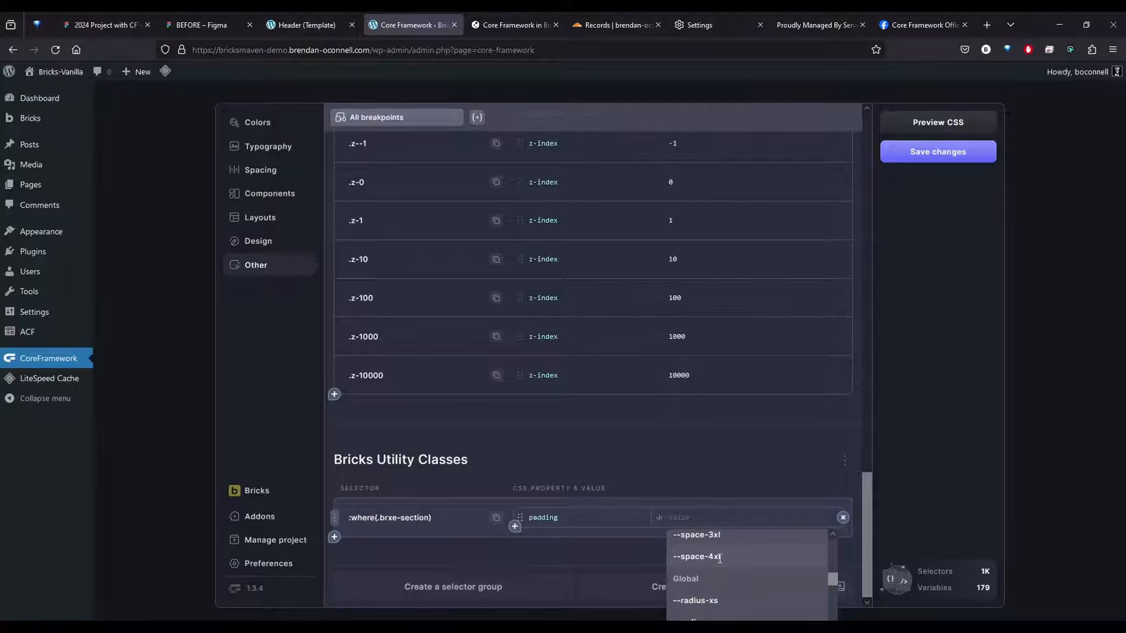
click(727, 557)
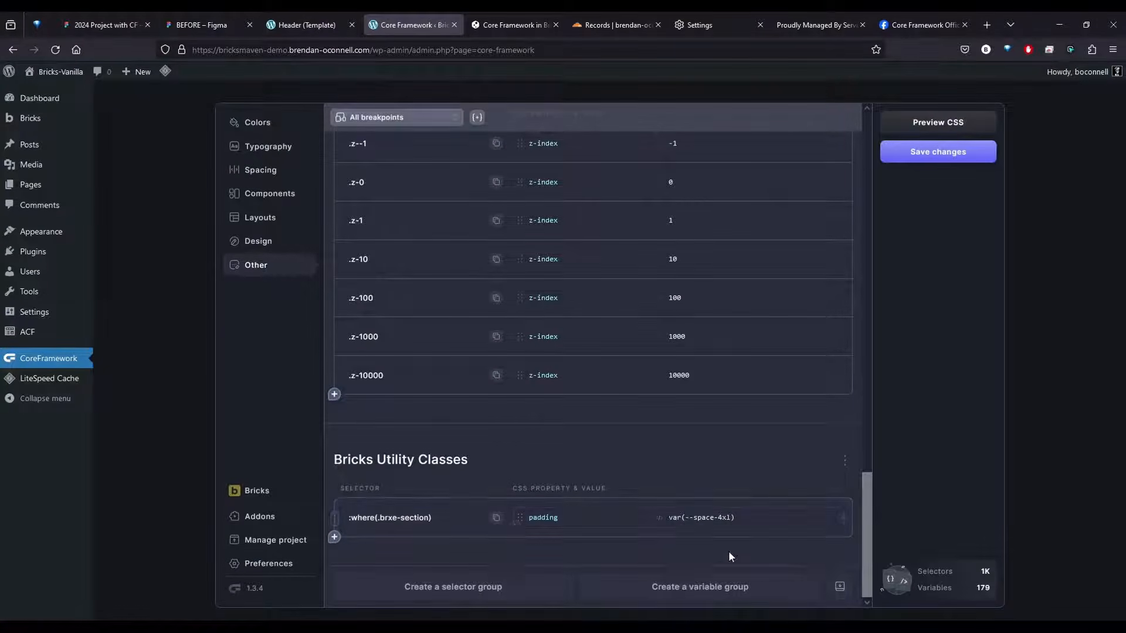
text(--)
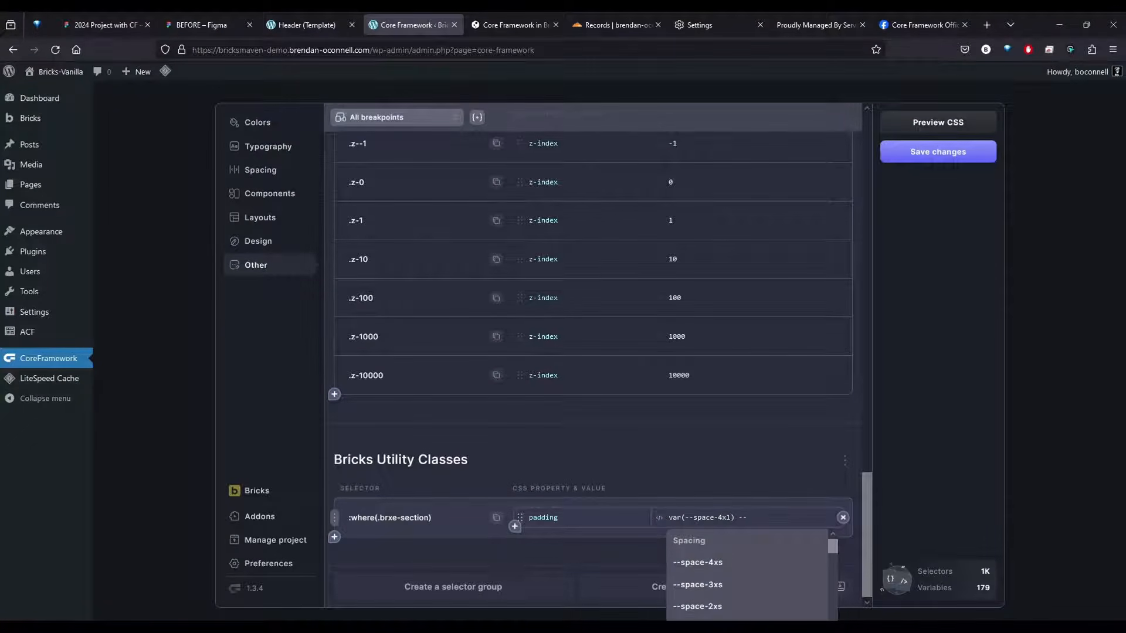
text(space)
scroll(746, 583, down, 1)
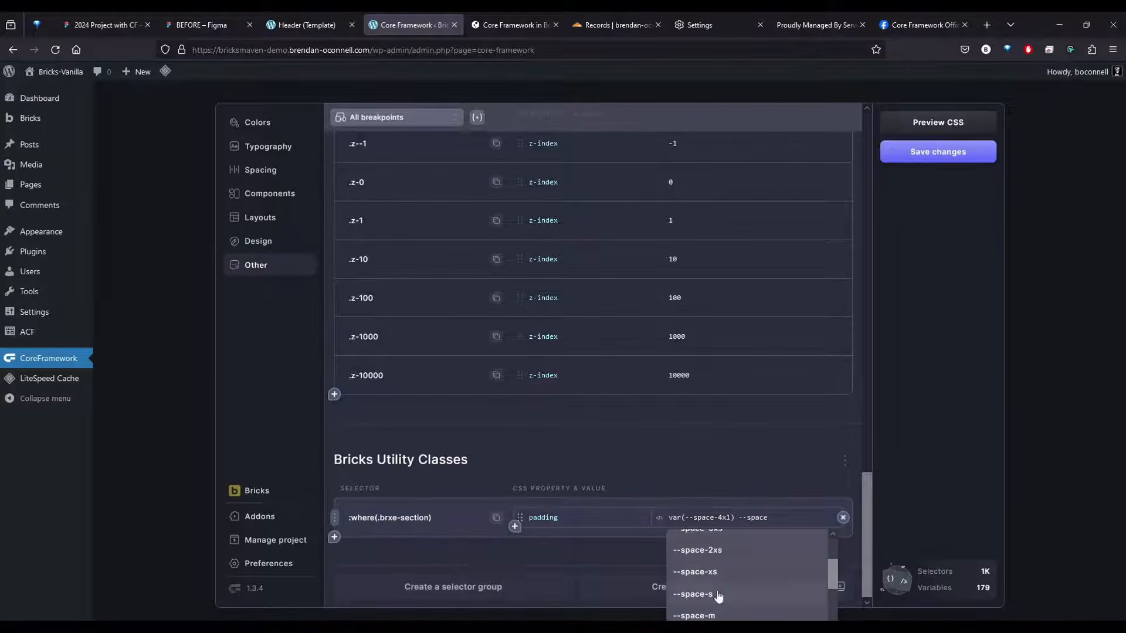
click(718, 596)
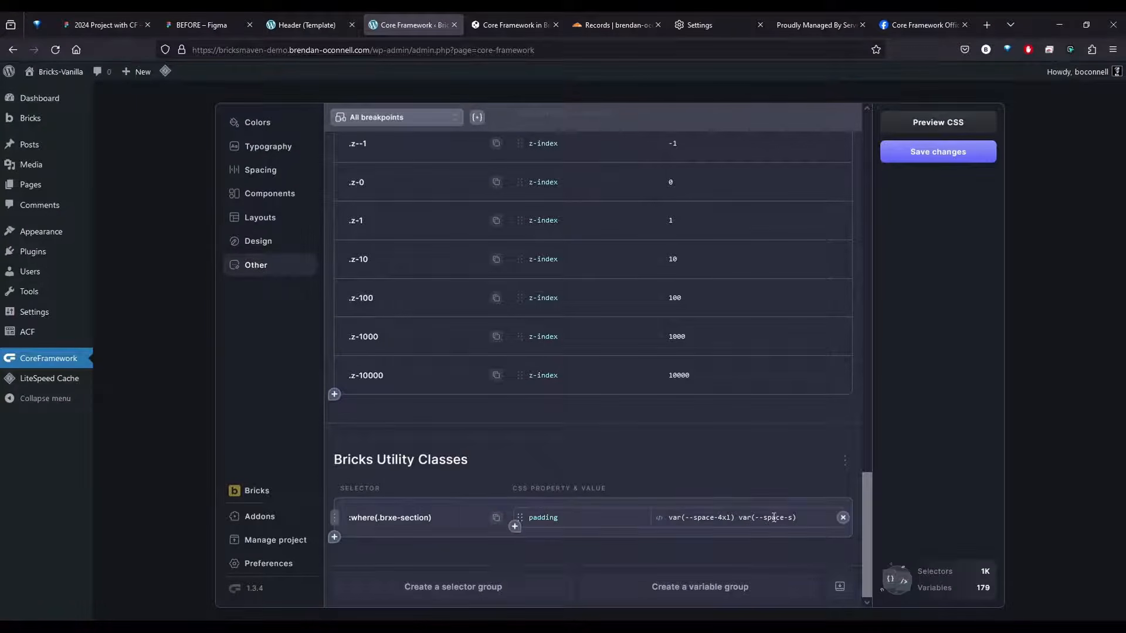
click(939, 151)
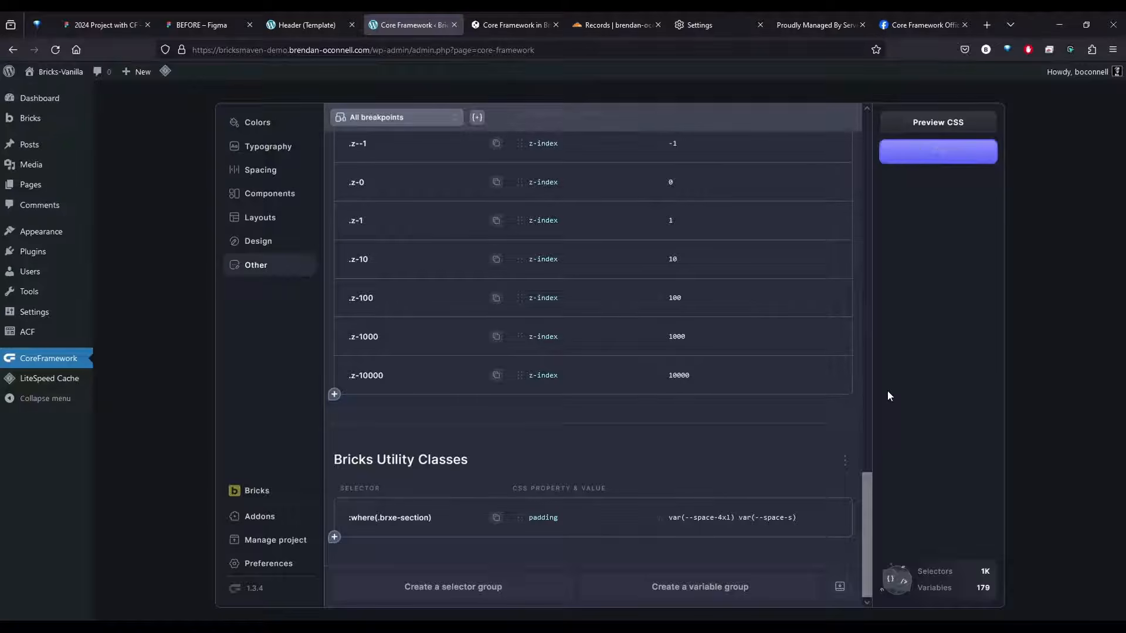
Add the selector :where(.brxe-container) to the Bricks Utility Classes group and give it the gap property
click(334, 537)
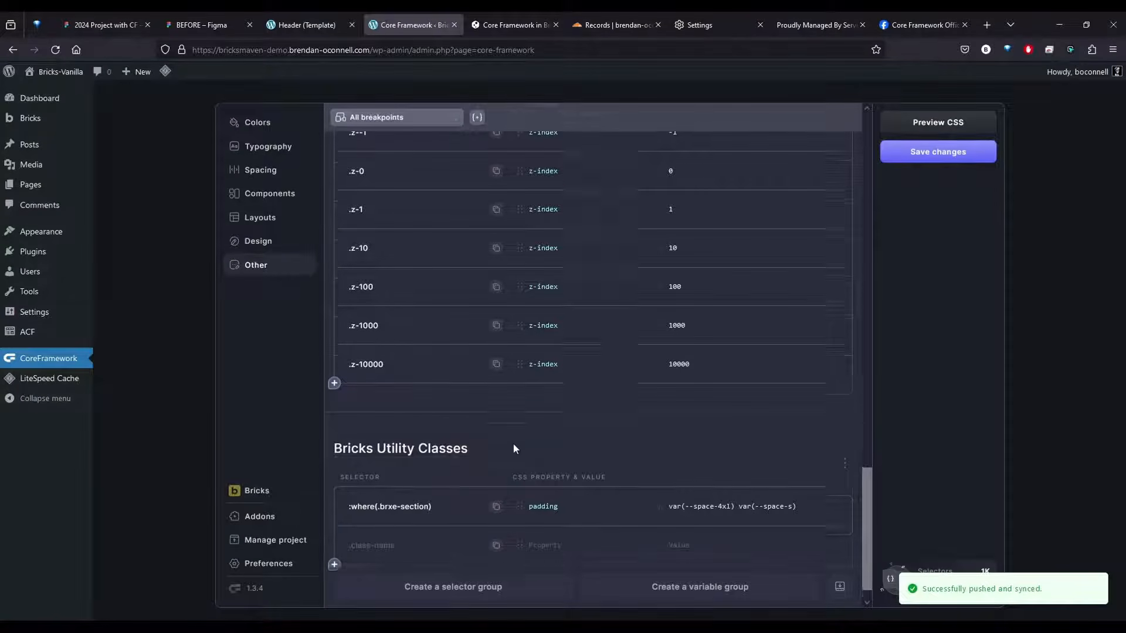
scroll(513, 448, down, 1)
click(398, 520)
text(:wher)
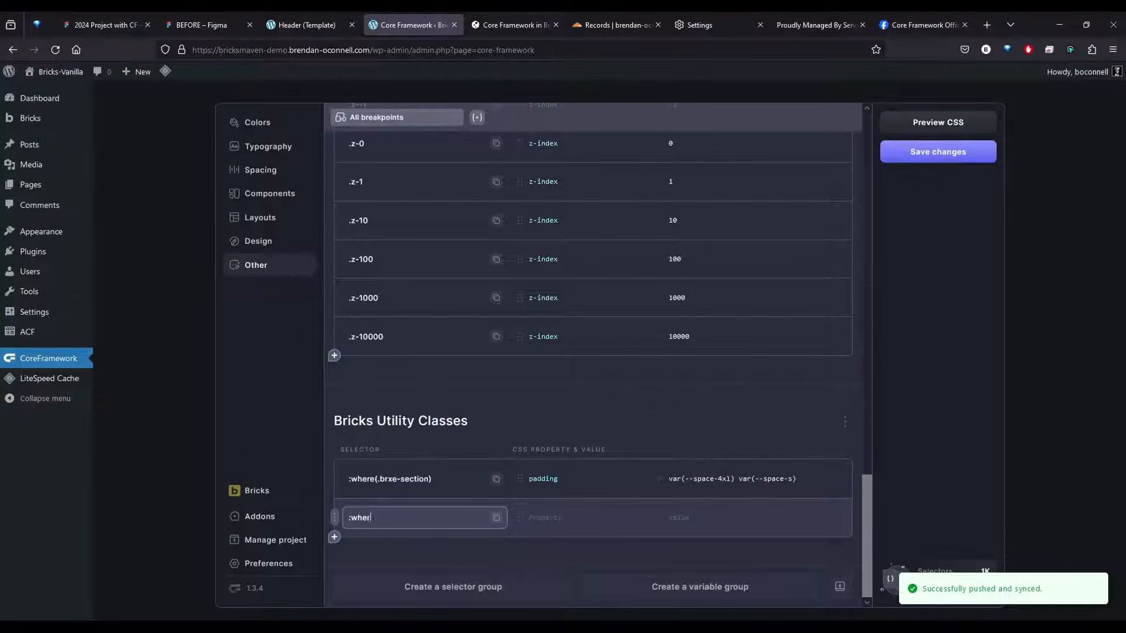
text(e())
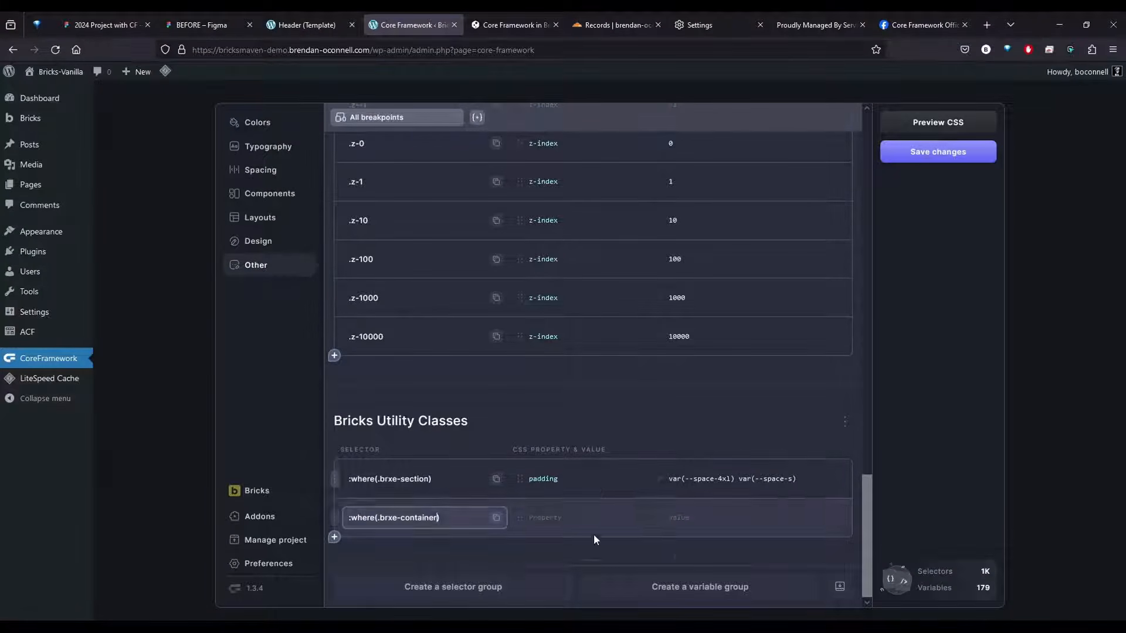
click(583, 518)
text(gap)
key(Tab)
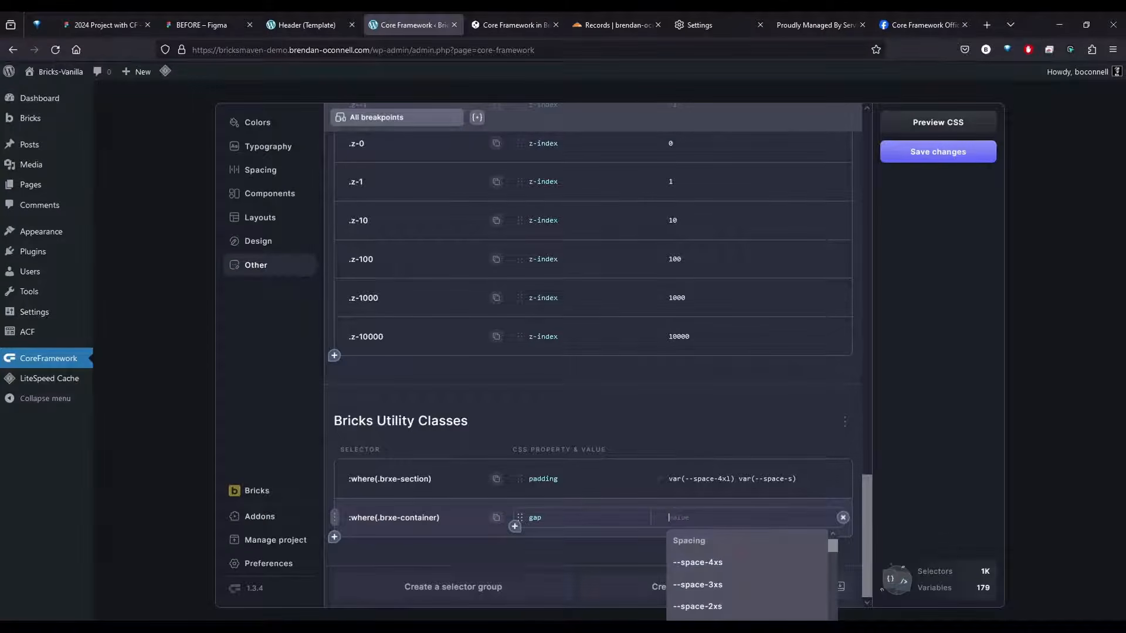
Set the gap value of the :where(.brxe-container) selector to var(--space-l)
text(--space)
scroll(713, 590, down, 2)
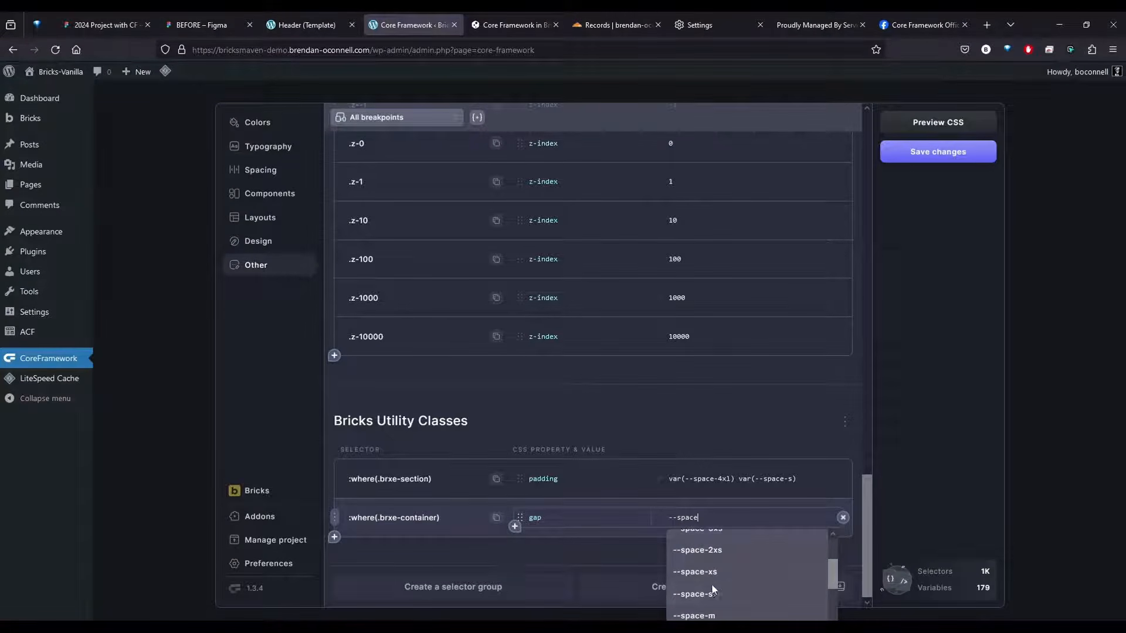
click(729, 615)
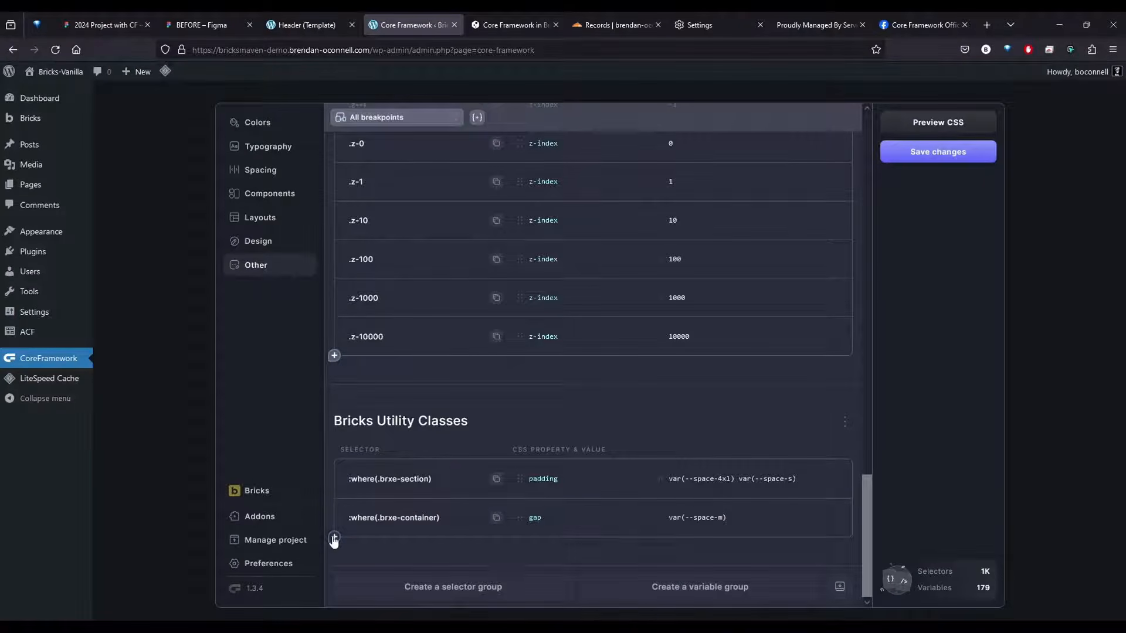
click(722, 516)
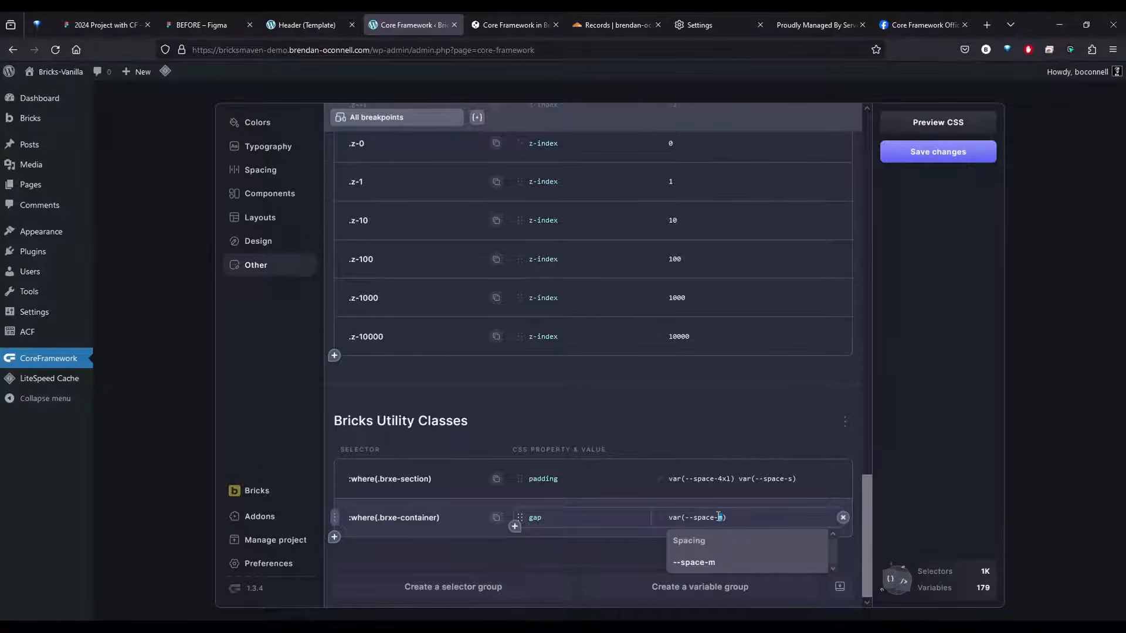
click(661, 563)
click(333, 517)
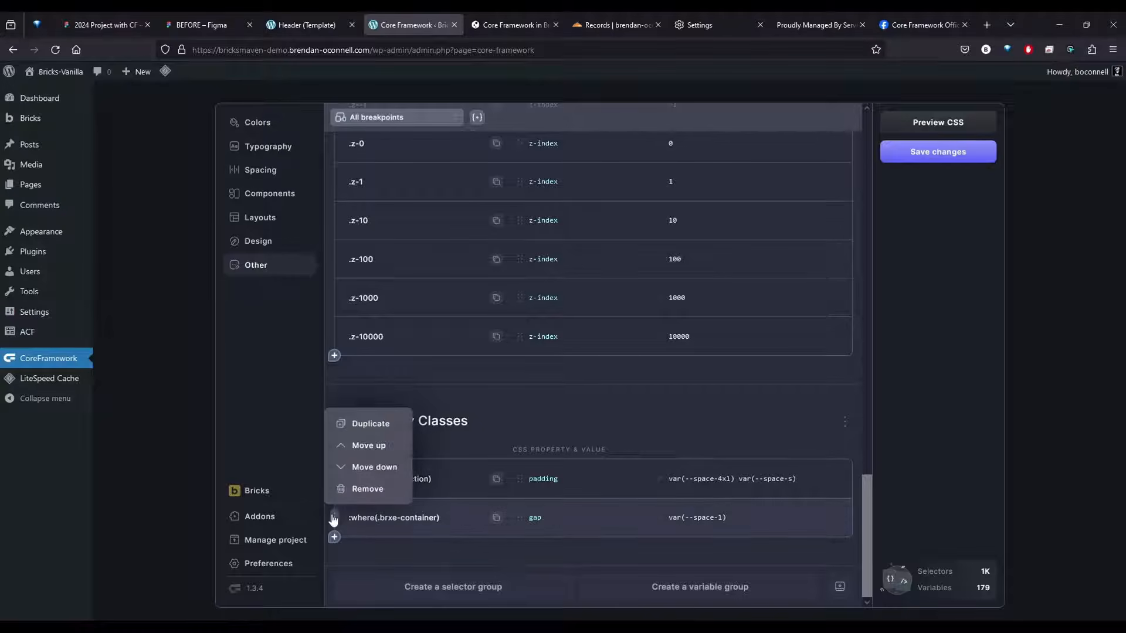
click(369, 423)
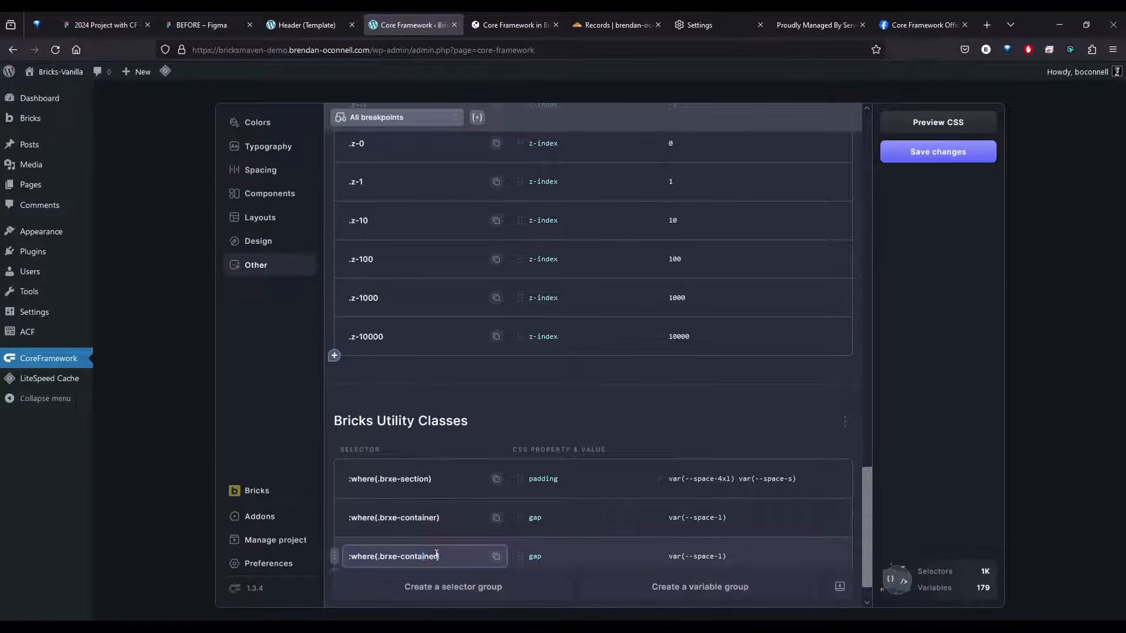
drag(437, 554, 394, 555)
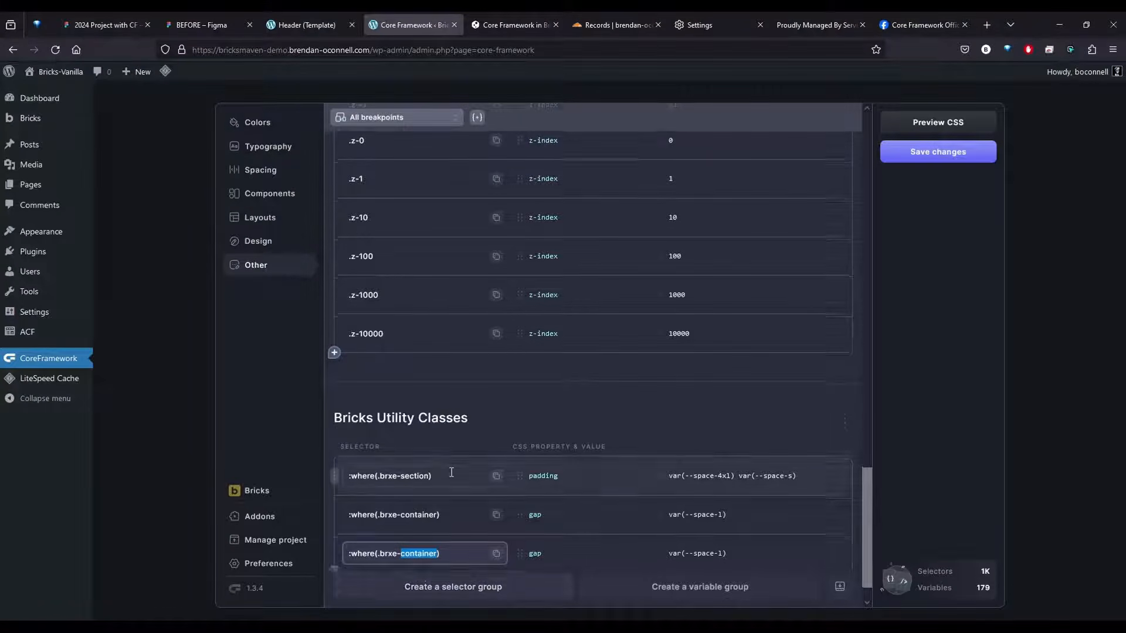
scroll(452, 473, down, 1)
click(335, 519)
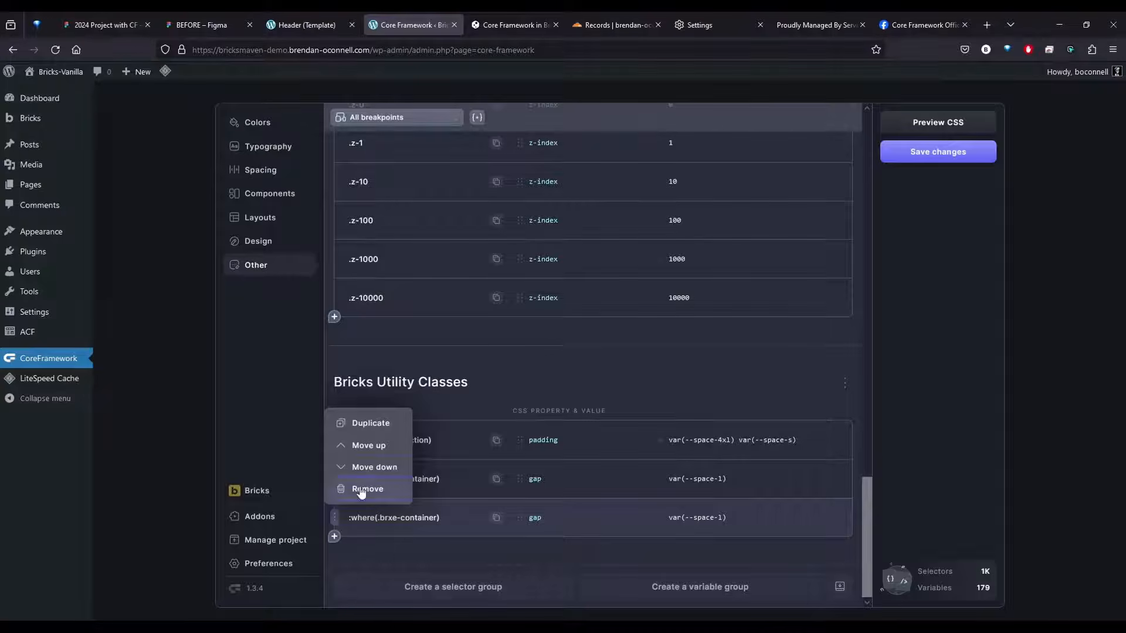
click(367, 490)
Save the CoreFramework changes with the new container gap selector
click(596, 524)
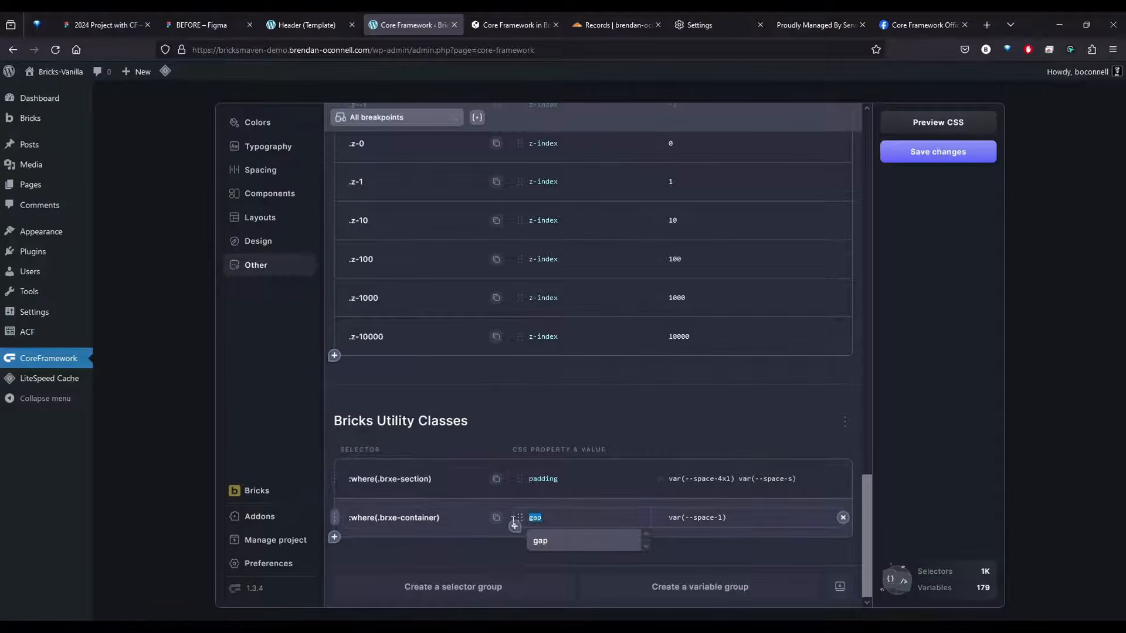
click(931, 153)
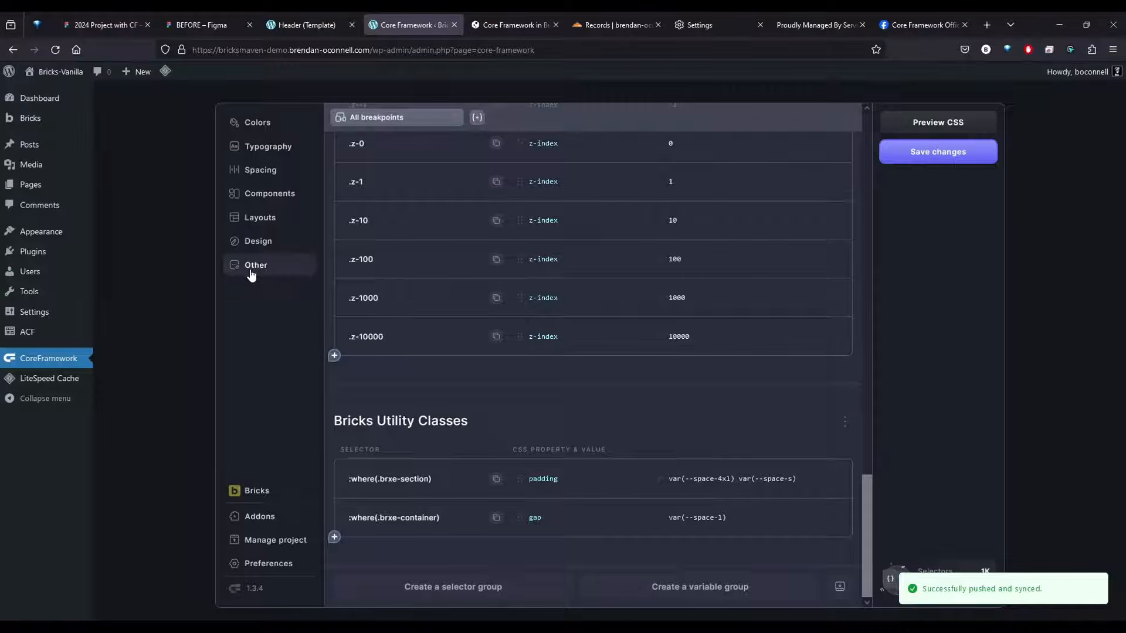
drag(441, 482, 344, 481)
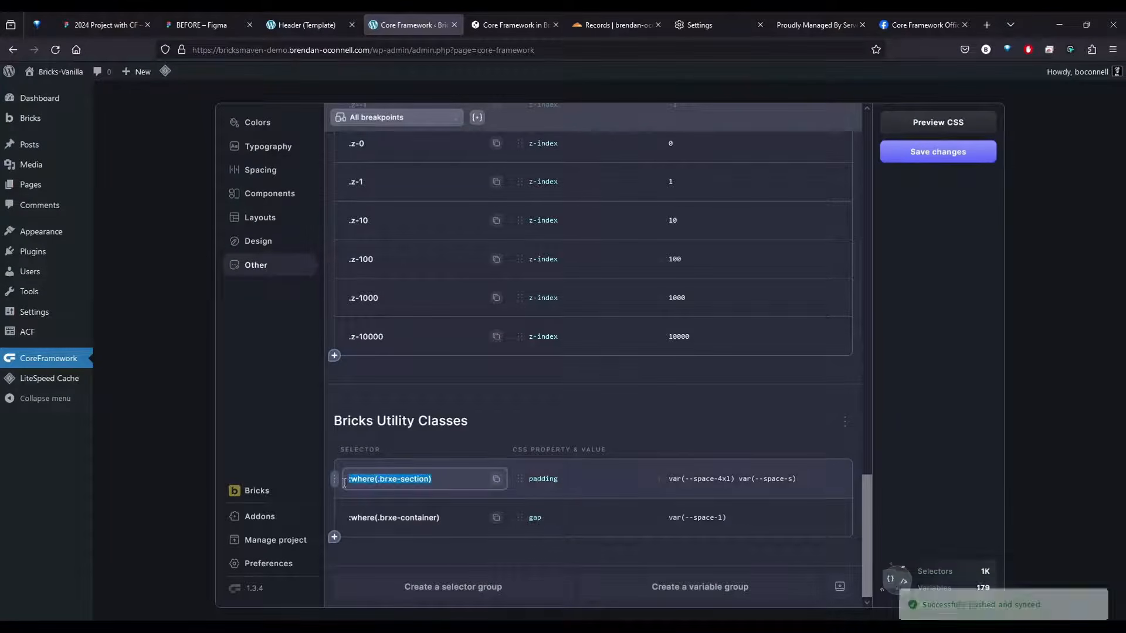
click(432, 481)
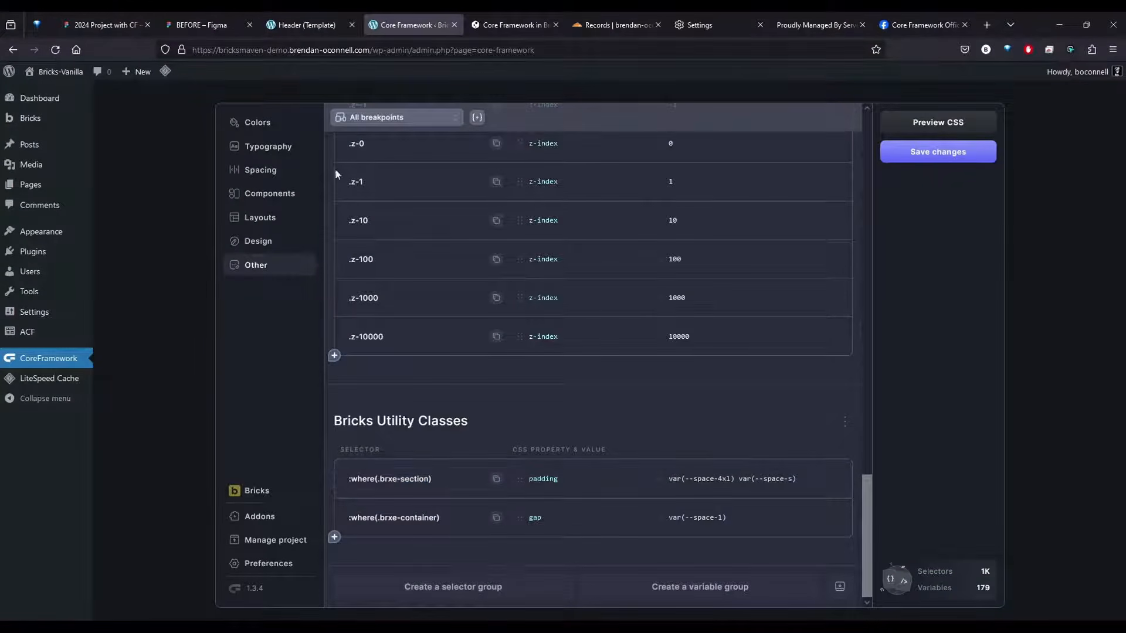
Close the browser tab holding the Header template builder
click(285, 17)
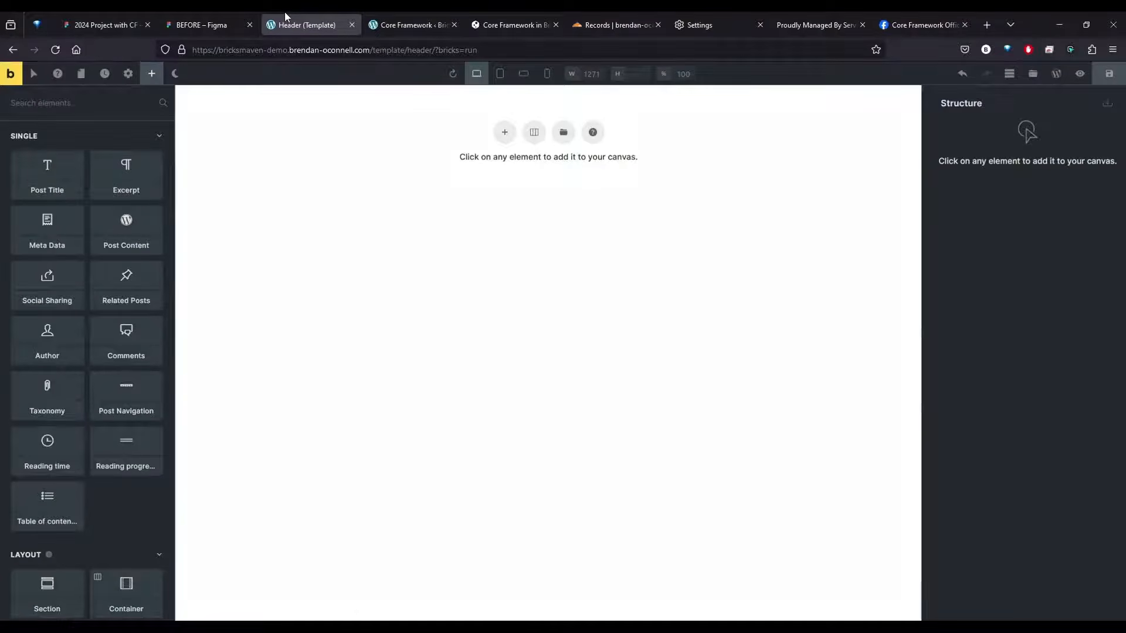
key(ctrl+w)
key(Return)
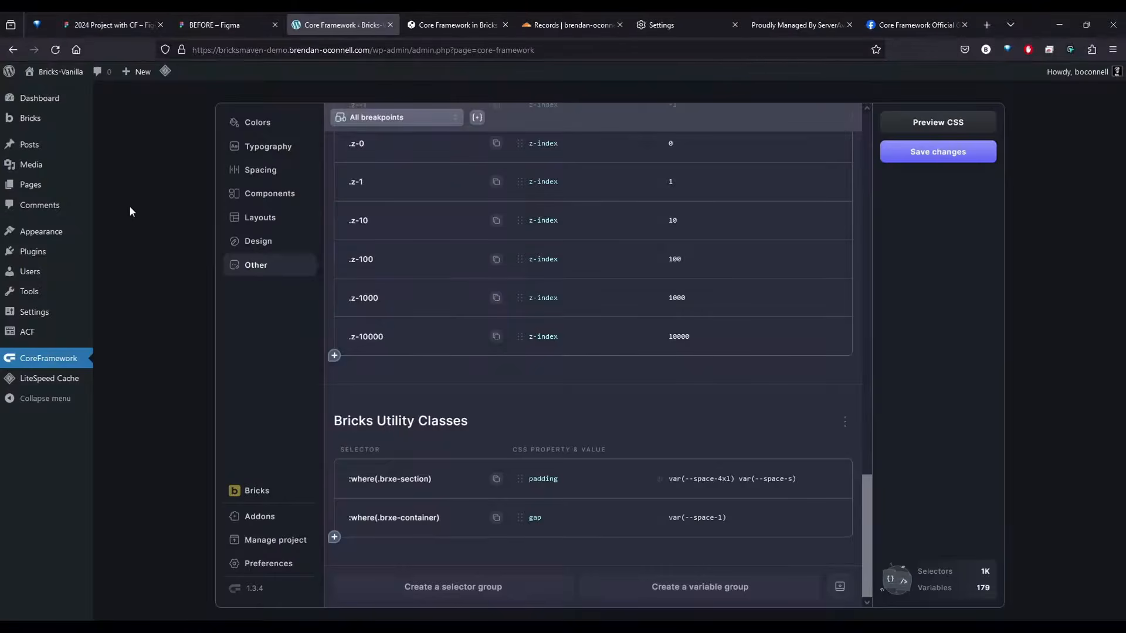
Add a new Bricks template with the title "Footer"
mouse_move(29, 119)
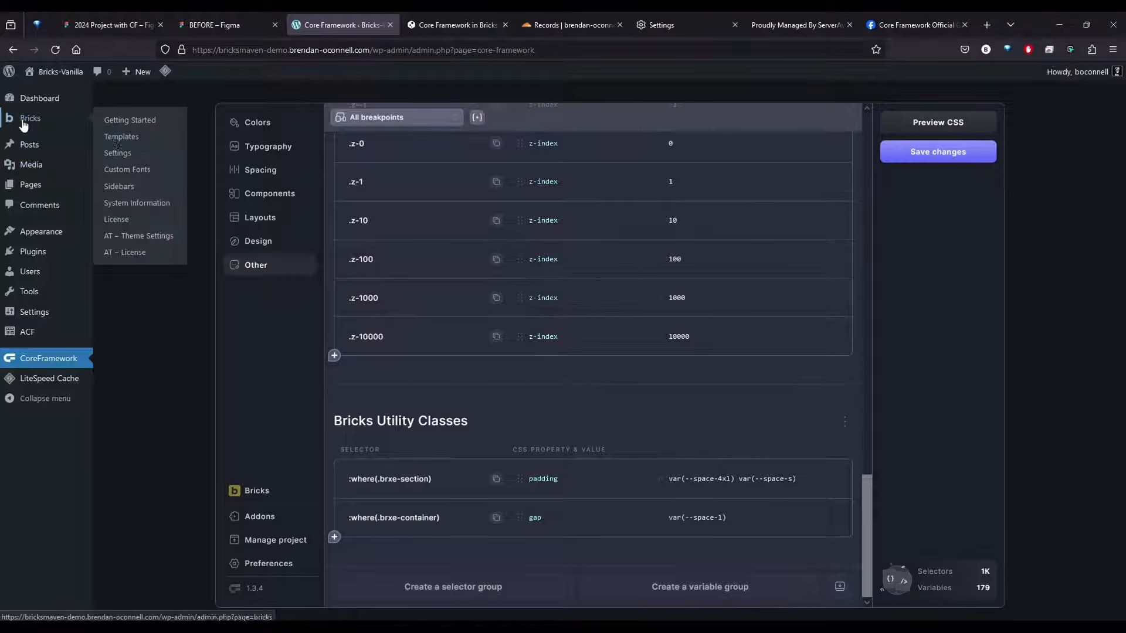
click(120, 137)
click(202, 102)
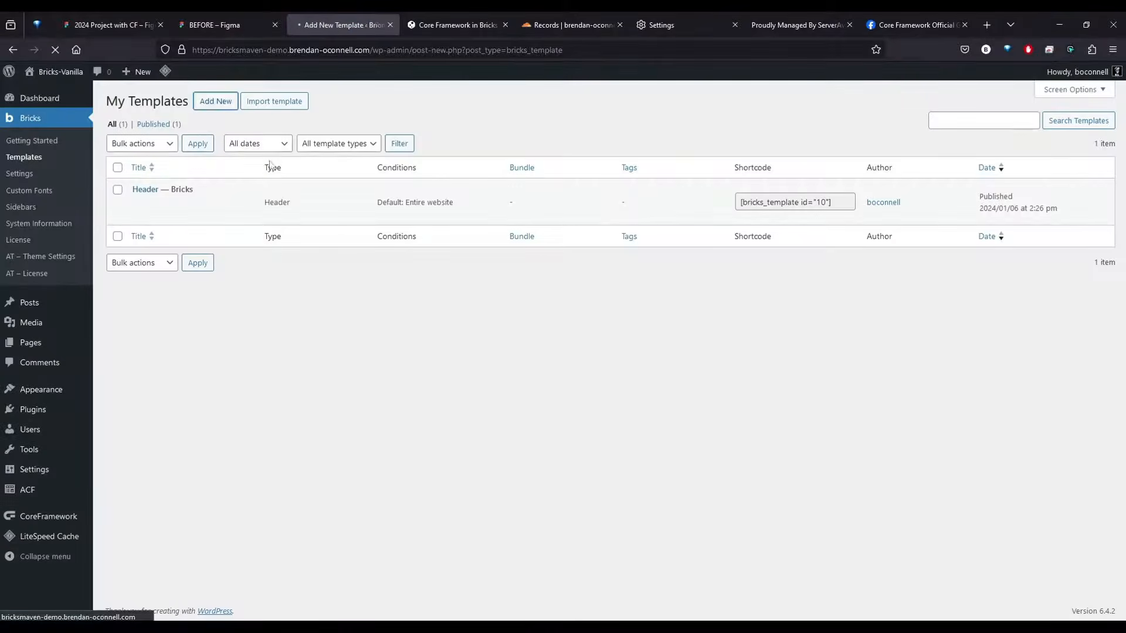
text(Footer)
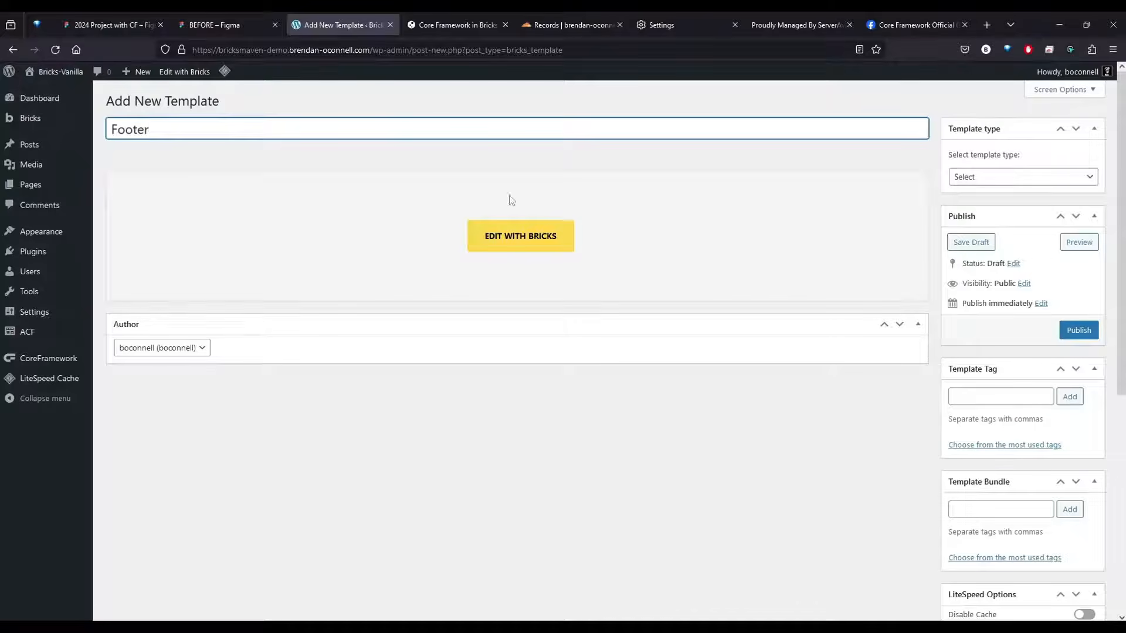
Publish the template with the template type Footer and open it in the Bricks editor
click(1017, 177)
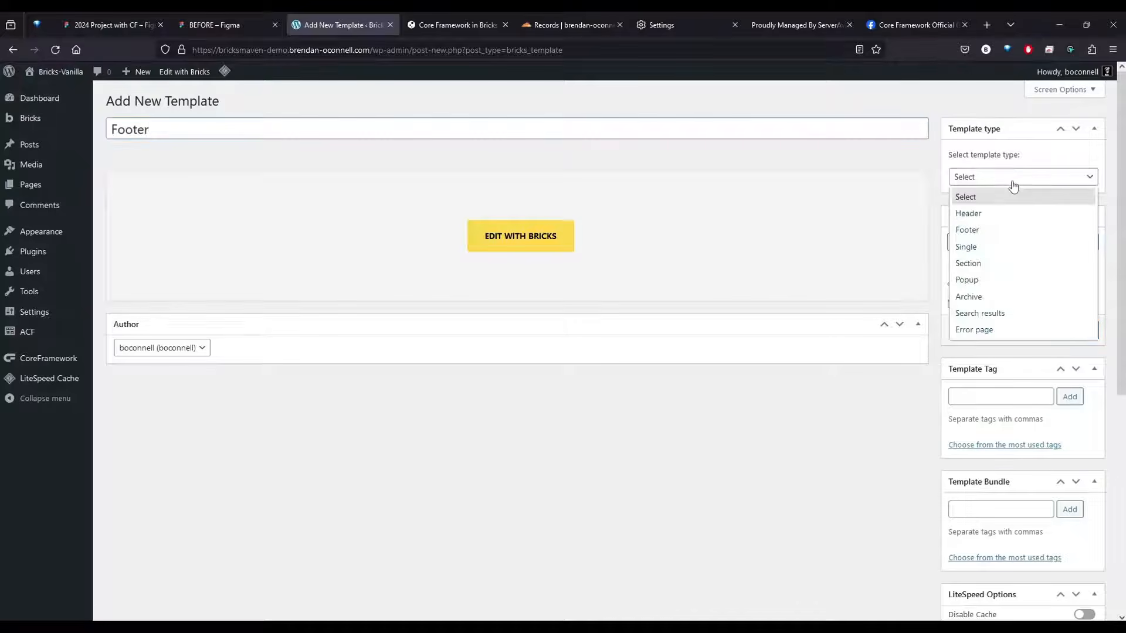
click(978, 230)
click(1078, 329)
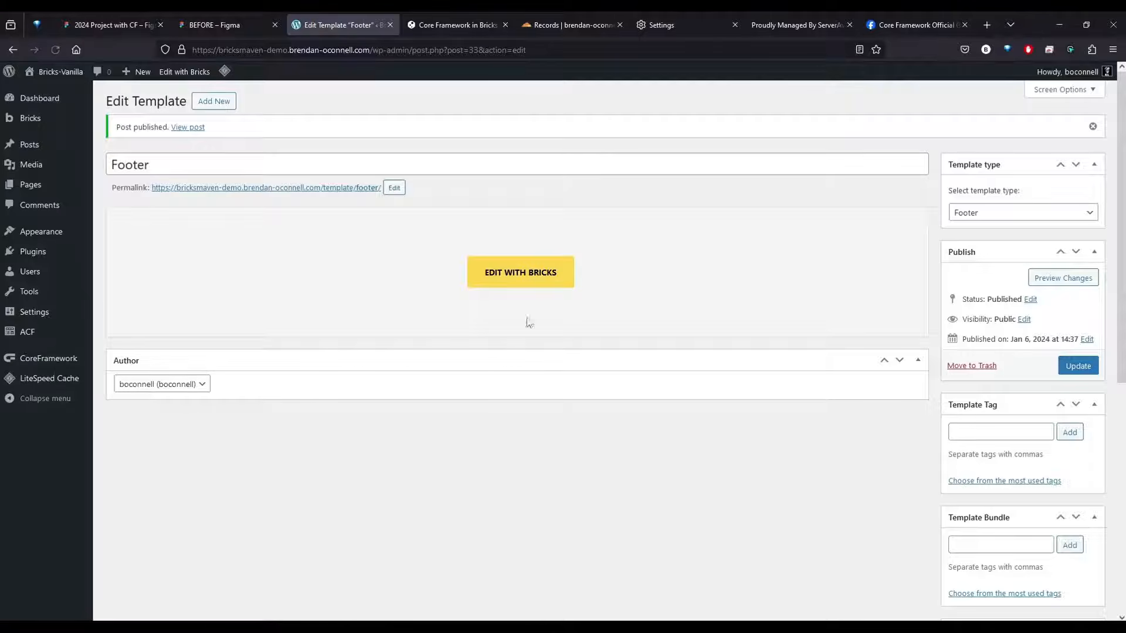
click(556, 271)
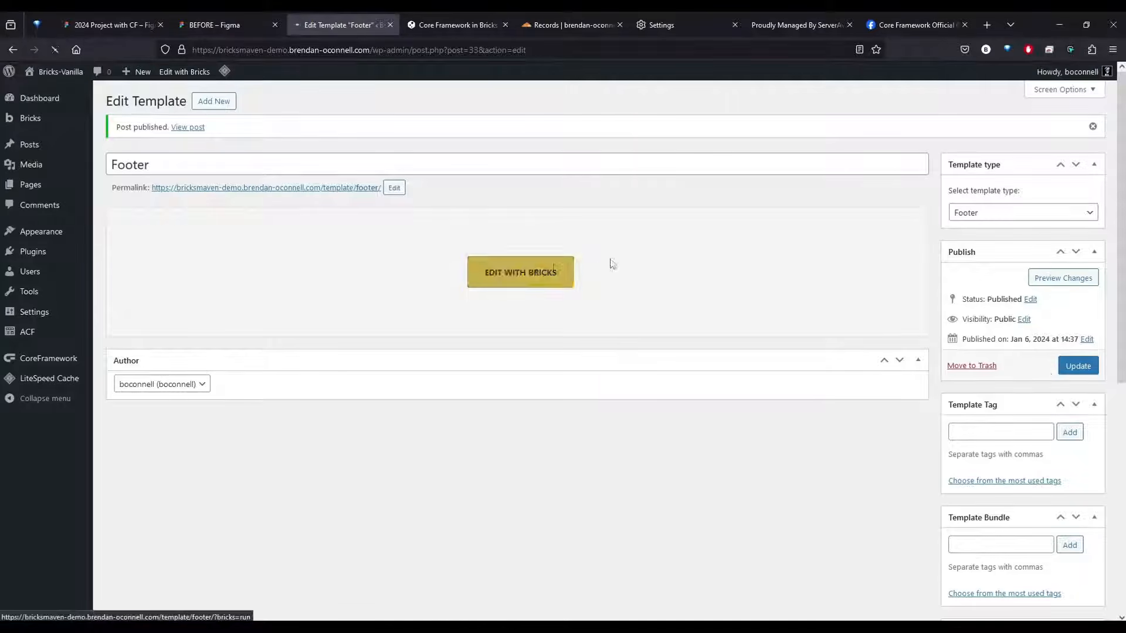
Switch to the BEFORE design in Figma and select the Footer section at the end of the Homepage frame to examine it
click(218, 21)
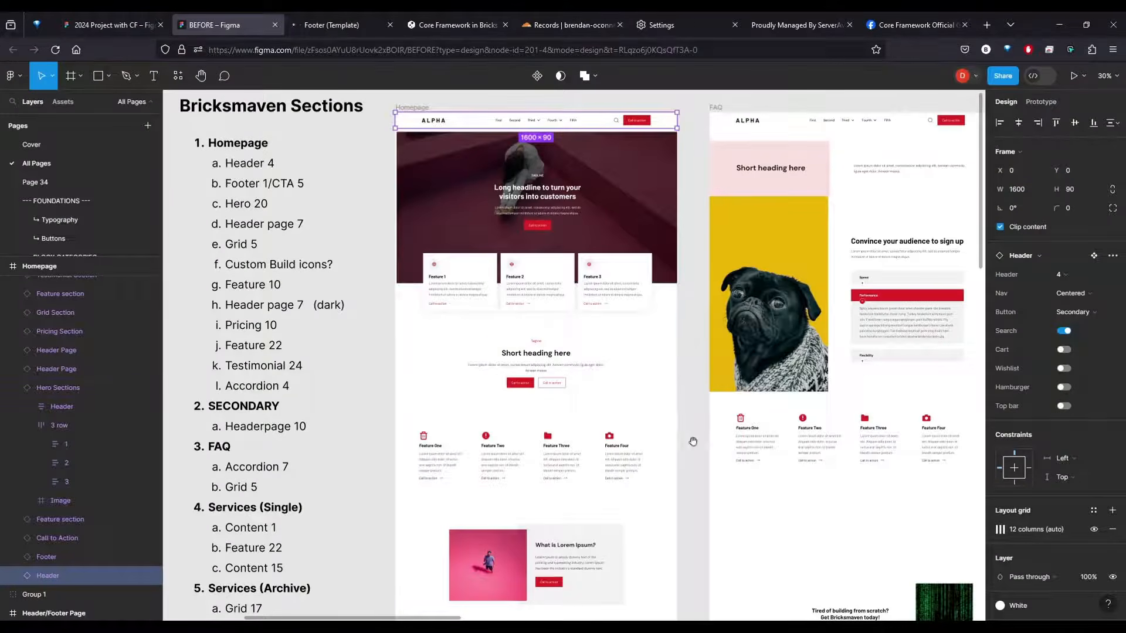
scroll(692, 439, down, 12)
scroll(682, 148, down, 5)
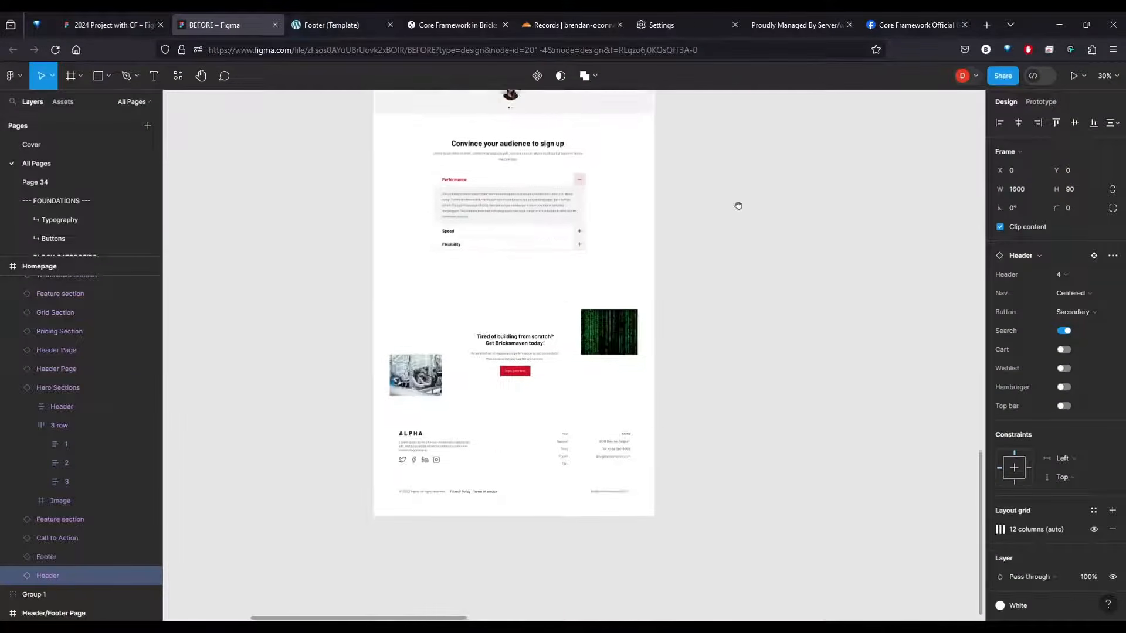
click(540, 457)
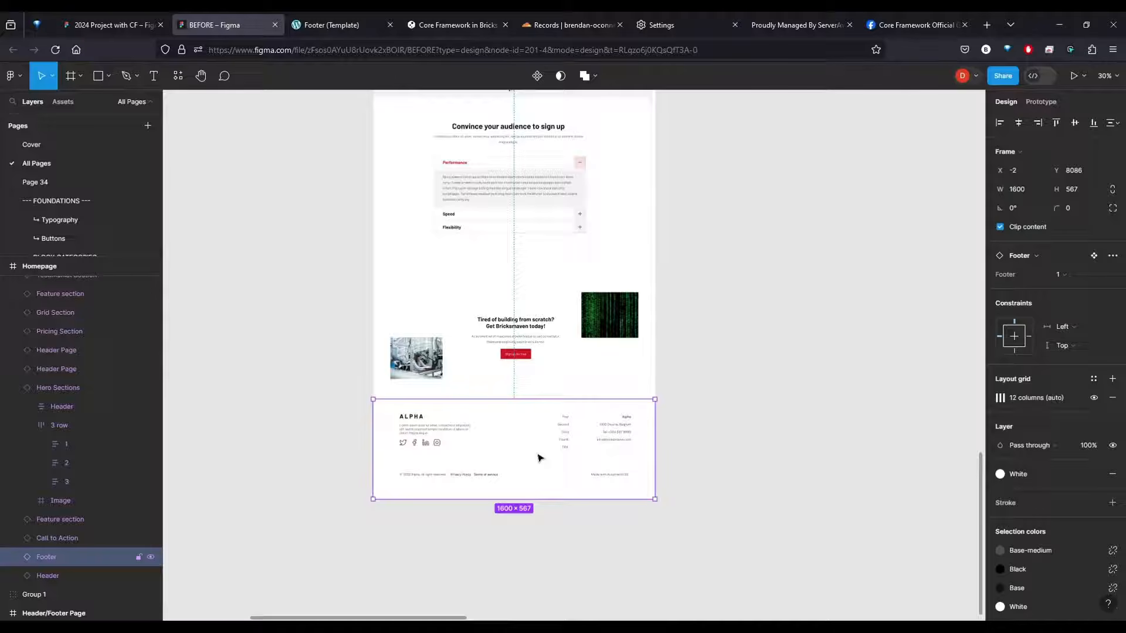
In the Footer template's Bricks editor, insert the Footer 1 section template from core.bricksmaven.com without importing its theme style
click(333, 23)
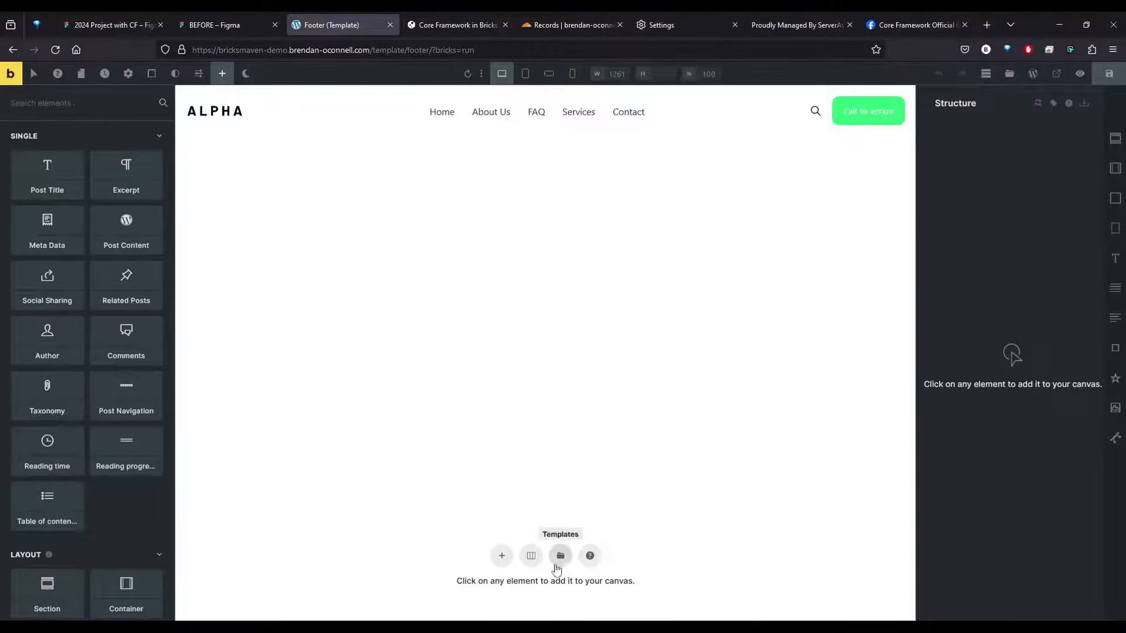
click(560, 556)
click(313, 127)
click(337, 199)
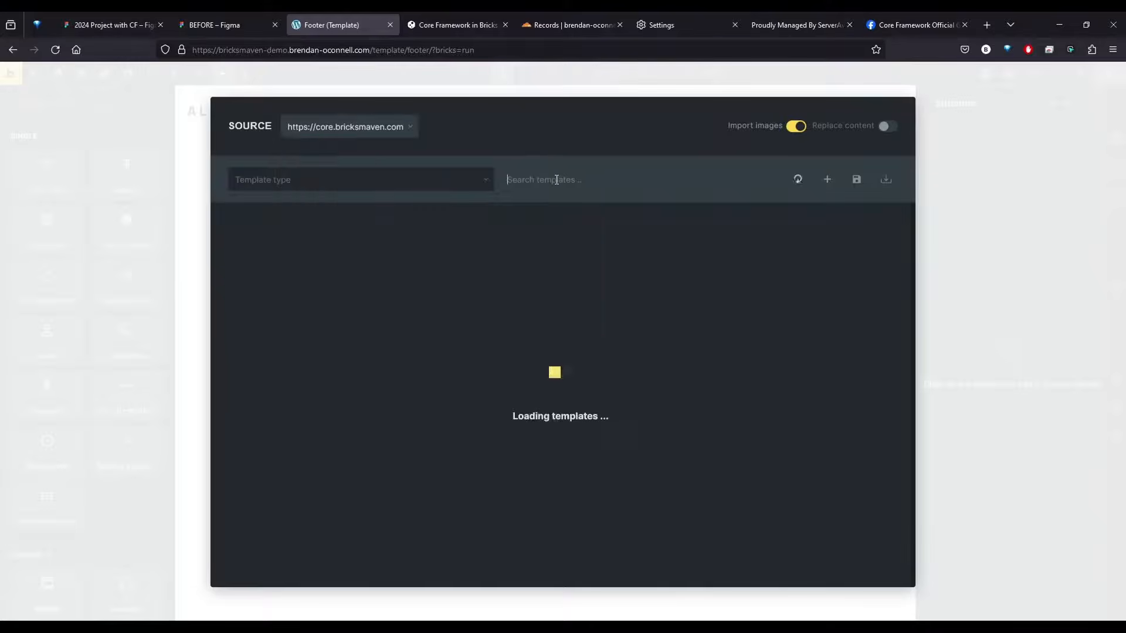
text(Footer 1)
scroll(378, 520, down, 1)
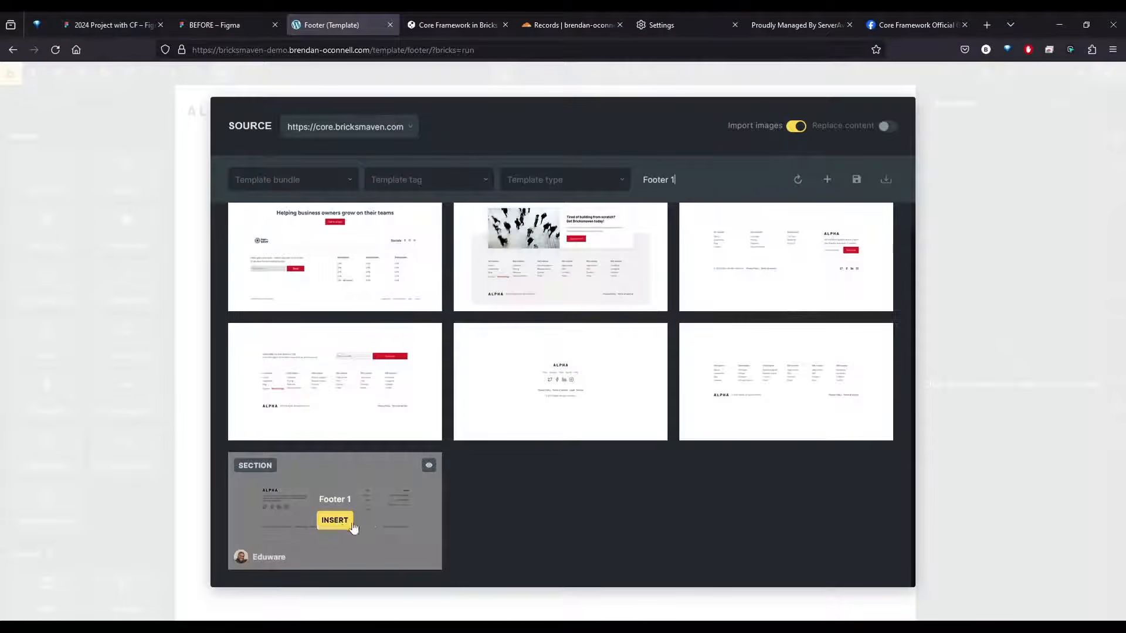
click(335, 521)
click(608, 250)
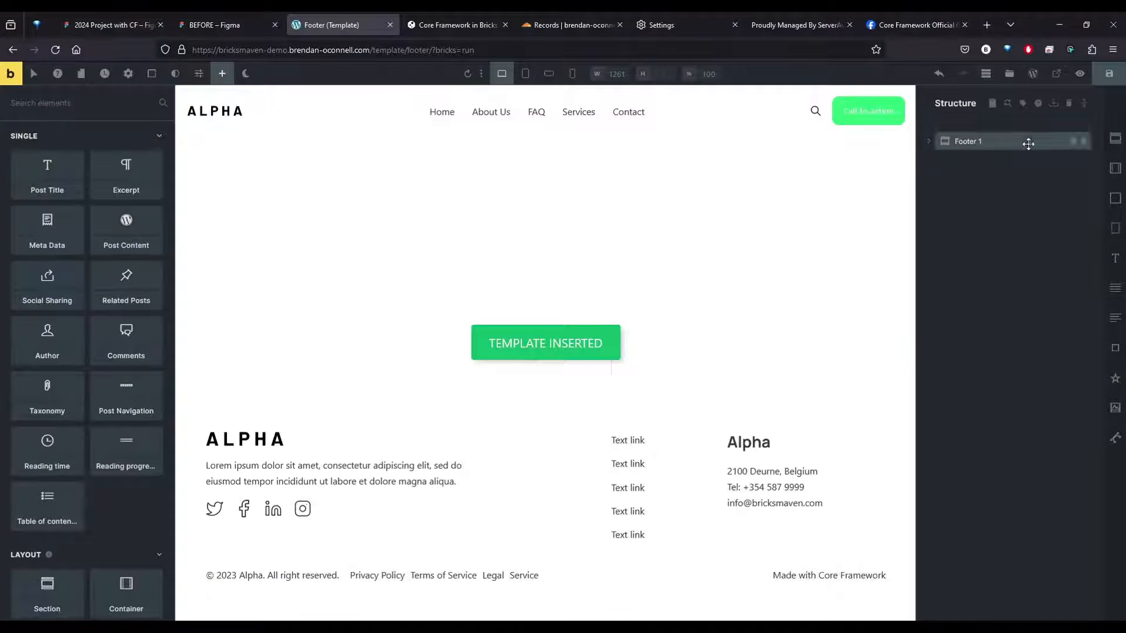
Open the component class manager for the Footer 1 section and choose the bulk action that duplicates classes
click(1007, 142)
right_click(1006, 142)
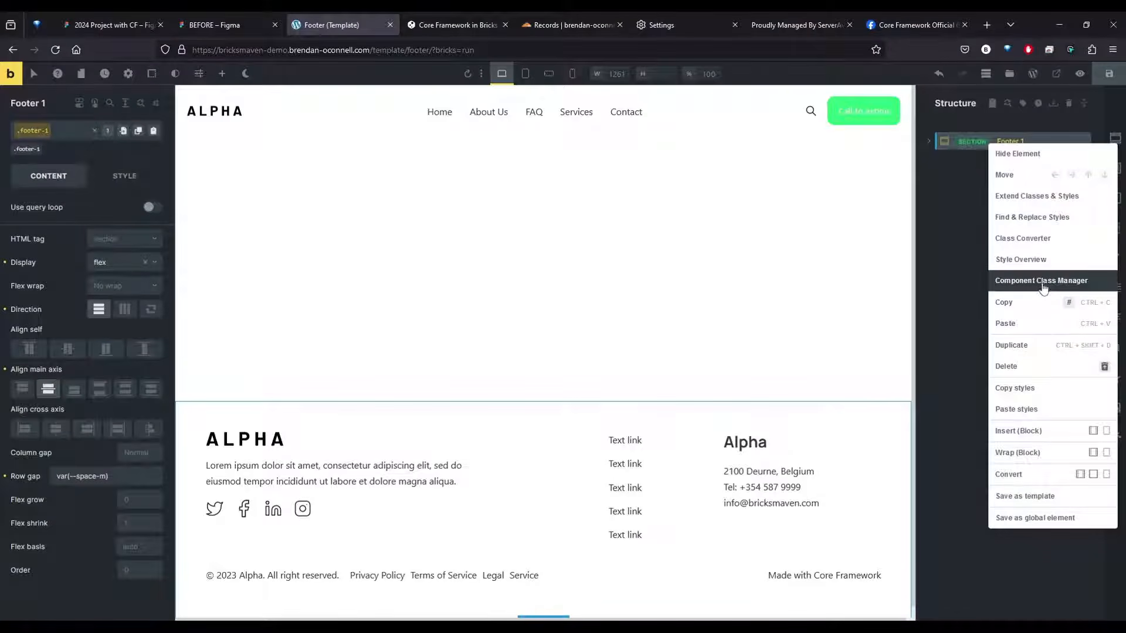
click(1043, 284)
click(167, 158)
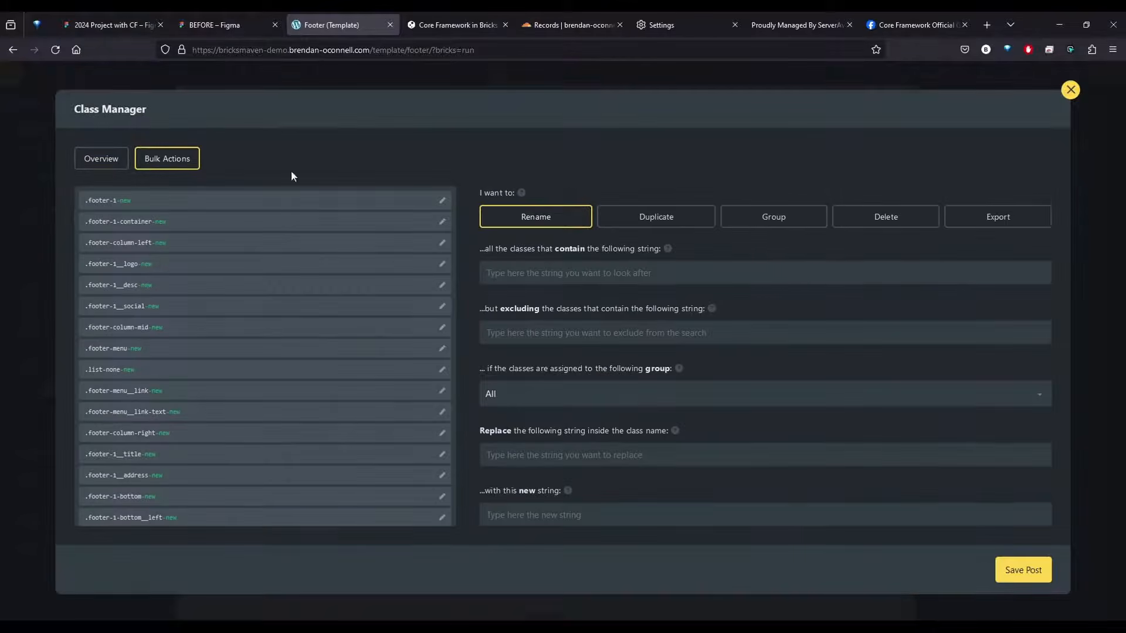
click(669, 218)
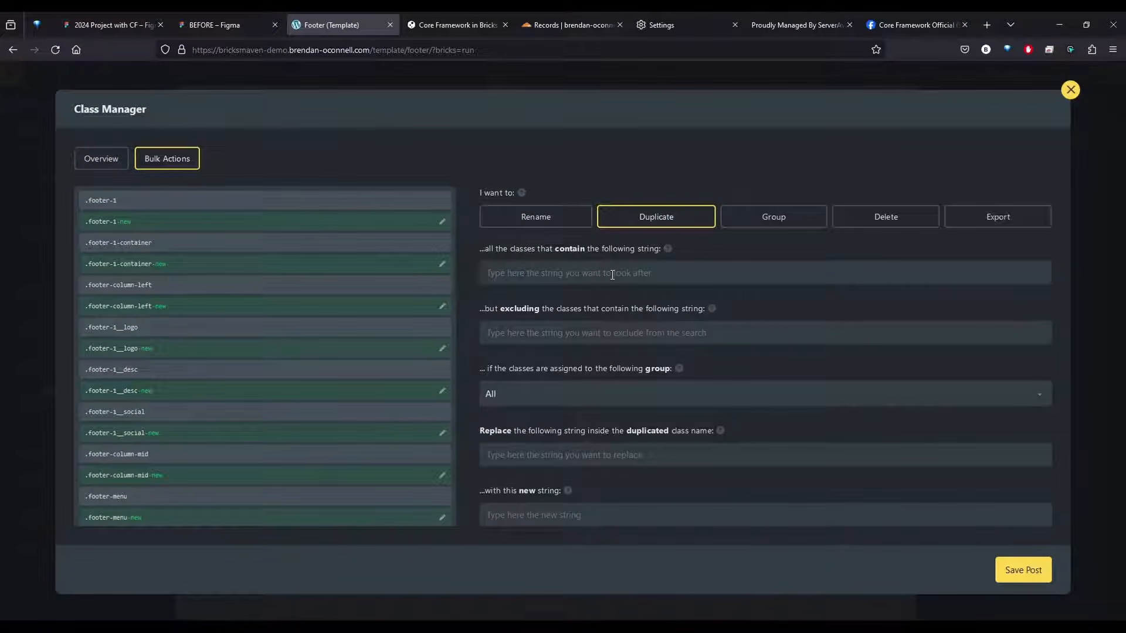
Limit the duplication to classes containing "footer-1" and replace "footer-1" with "footer" in the duplicated class names
text(footer-1)
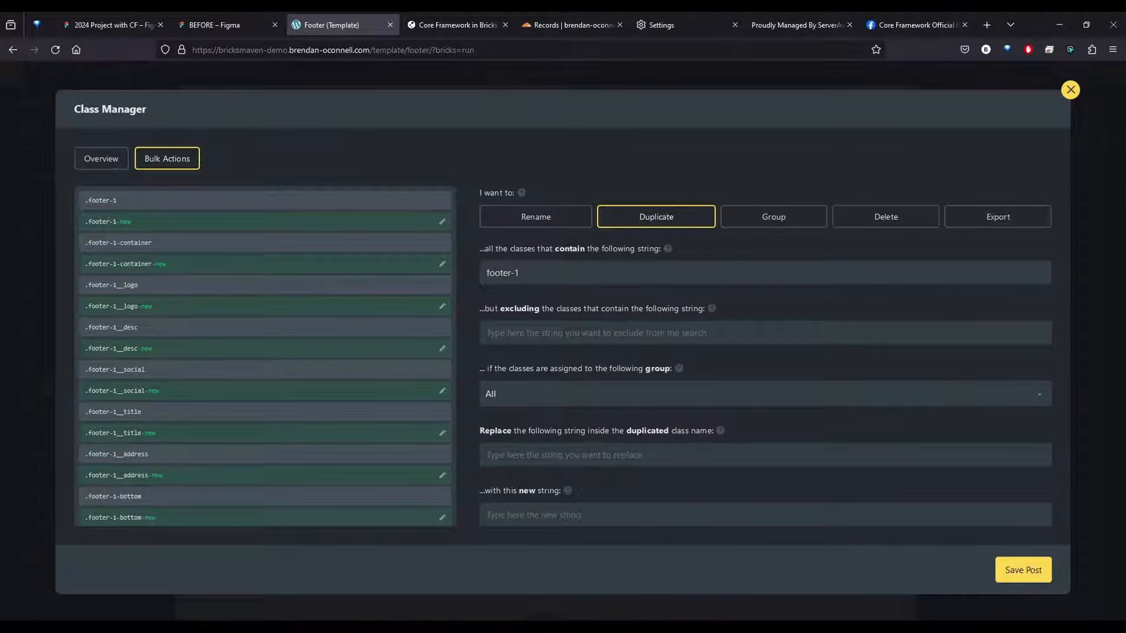
key(ctrl+a)
key(ctrl+c)
click(589, 307)
scroll(589, 306, down, 2)
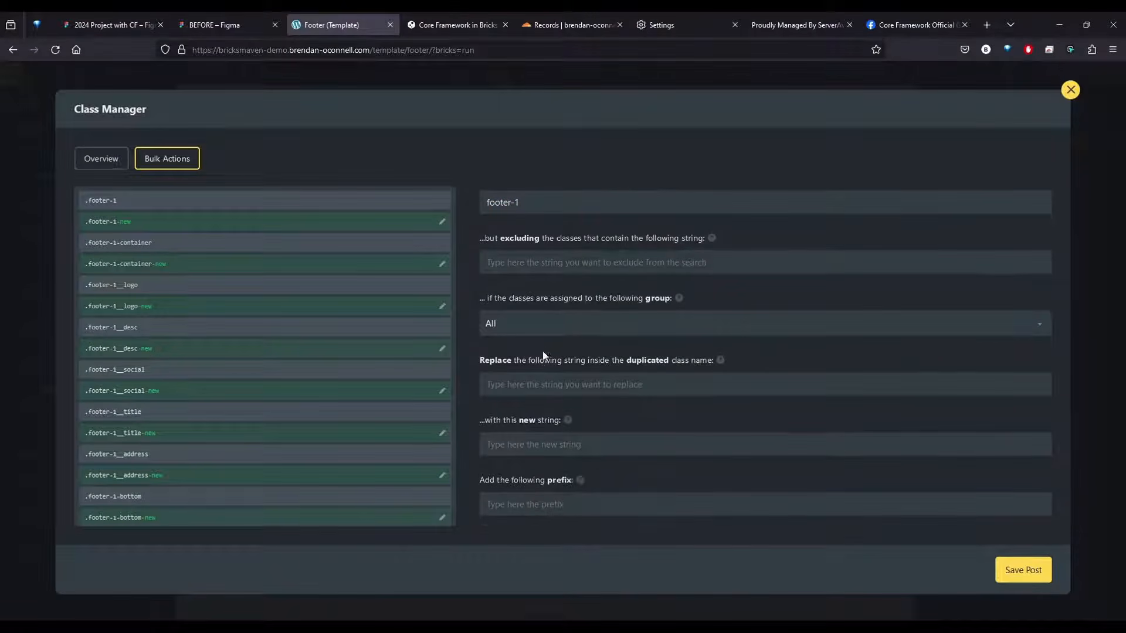
key(ctrl+v)
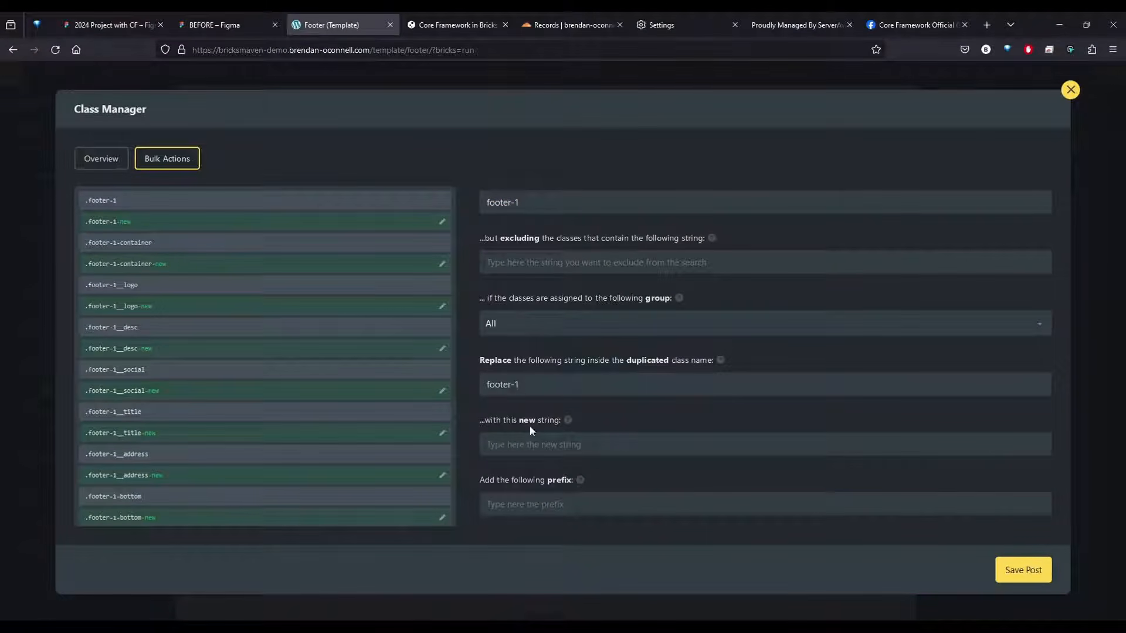
text(footer)
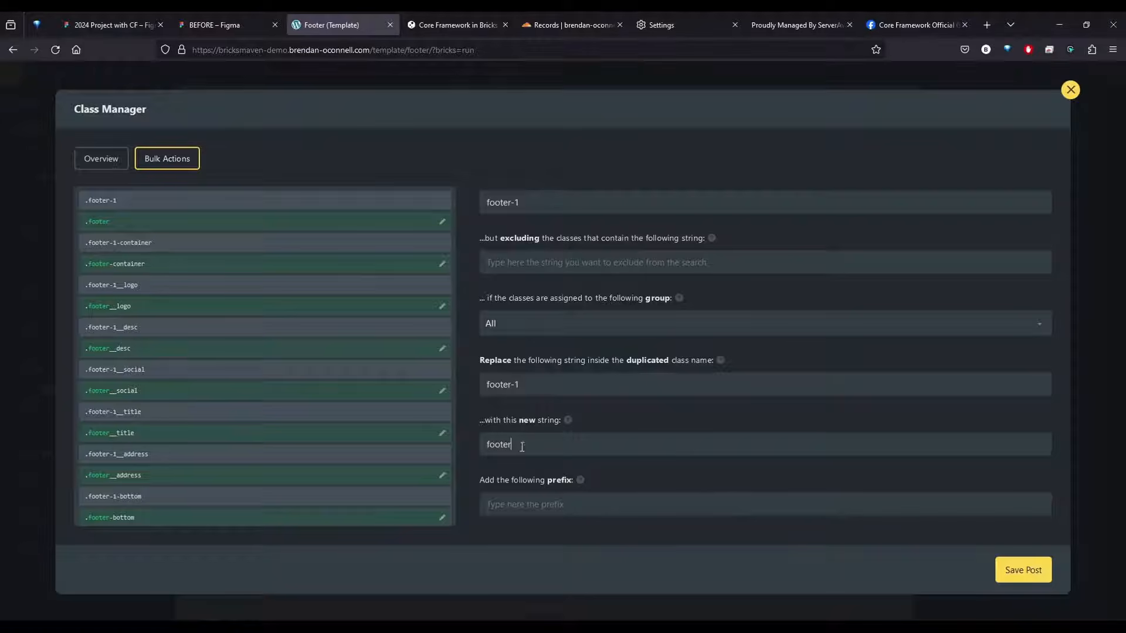
Duplicate the classes with the old ones removed from the elements and deleted from the Global Classes list, and save the post
scroll(690, 471, down, 5)
click(856, 419)
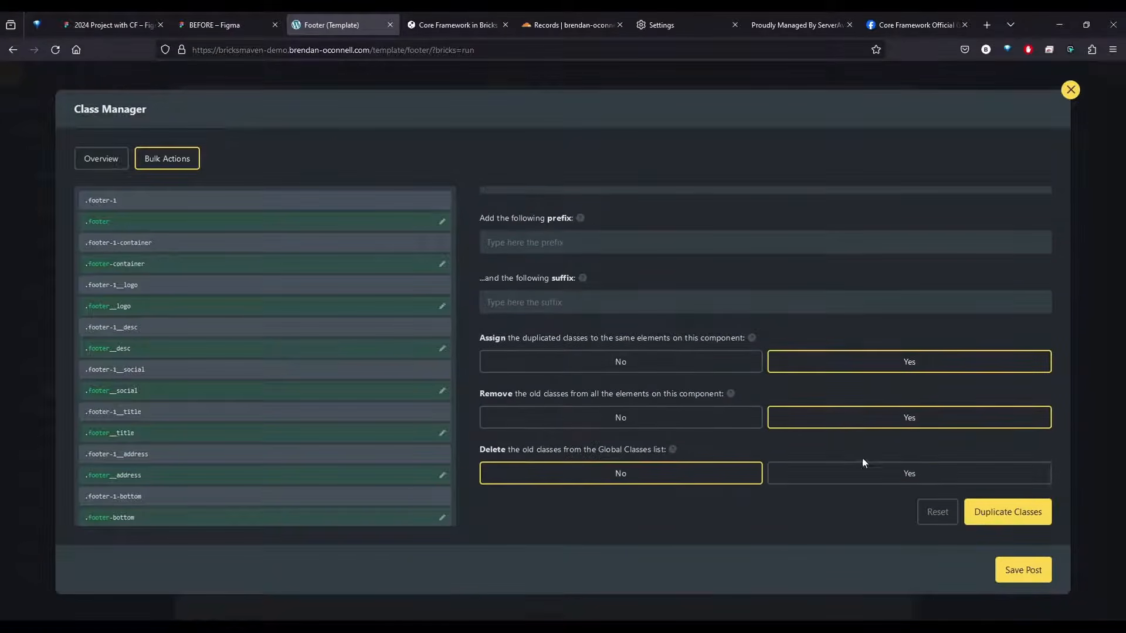
click(862, 469)
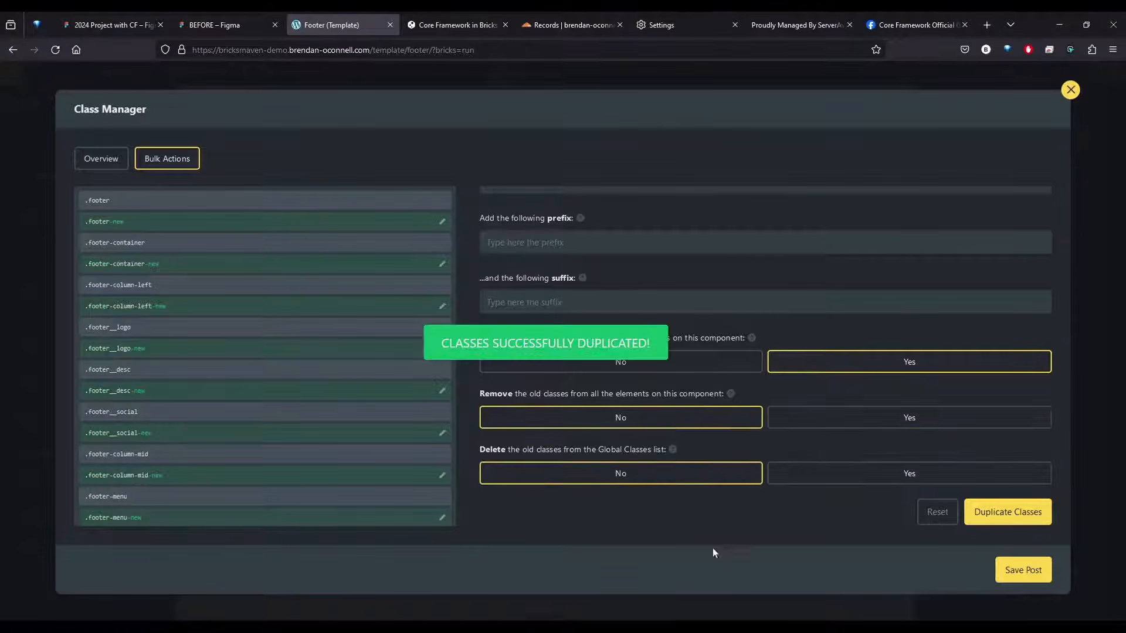
click(1023, 569)
click(1070, 89)
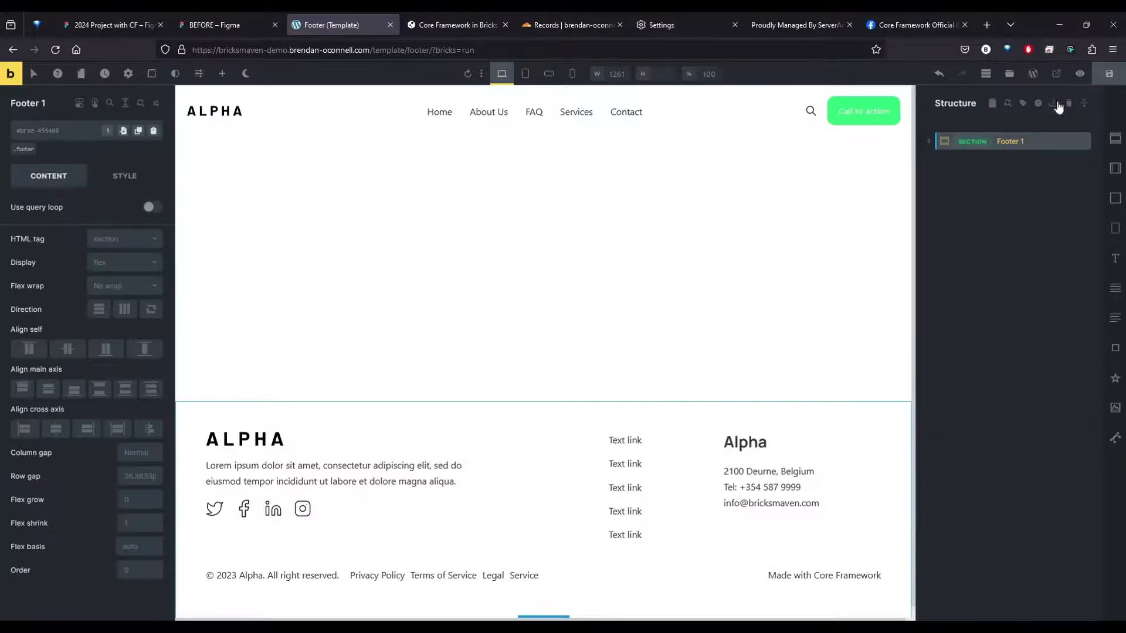
Set the footer section's background to the first bright green in the Core Framework palette and save the template
click(503, 527)
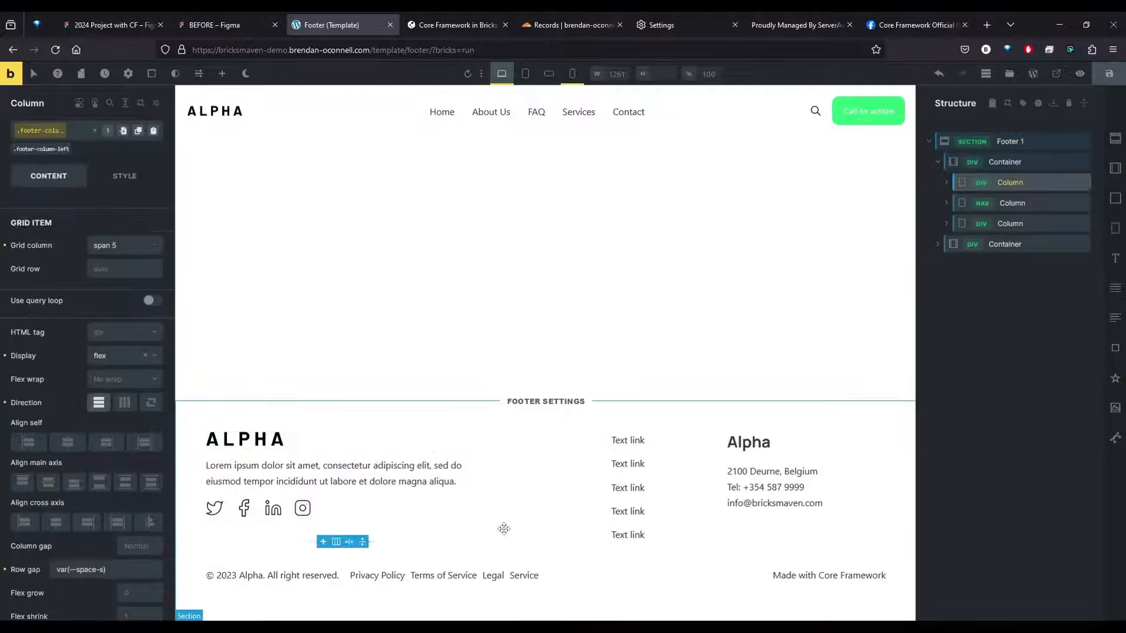
click(394, 410)
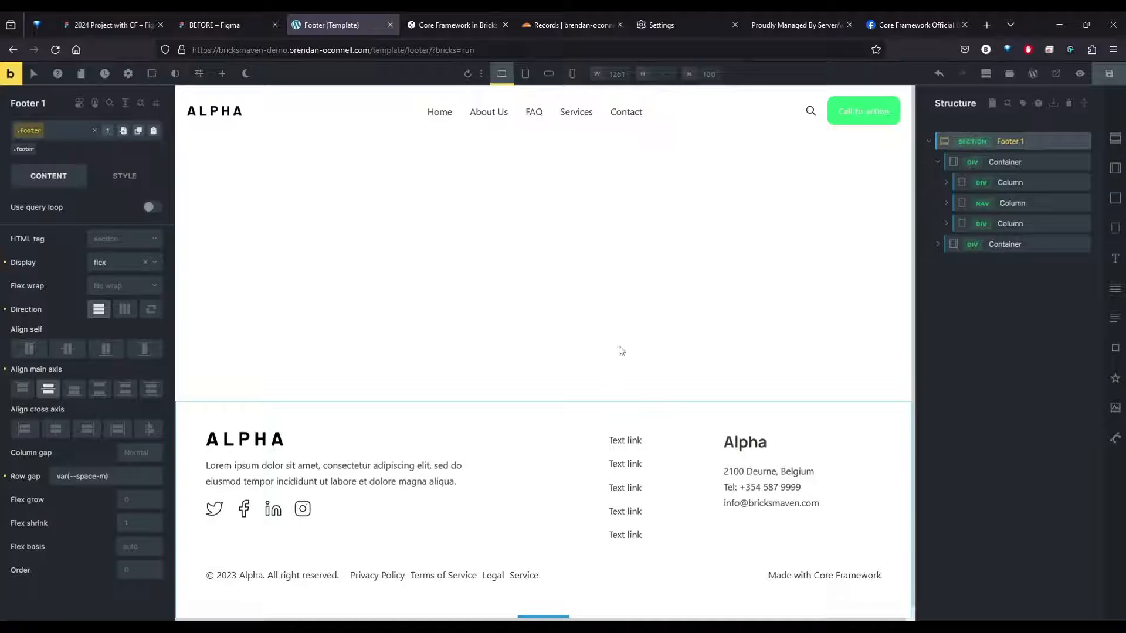
click(124, 176)
click(80, 273)
click(155, 299)
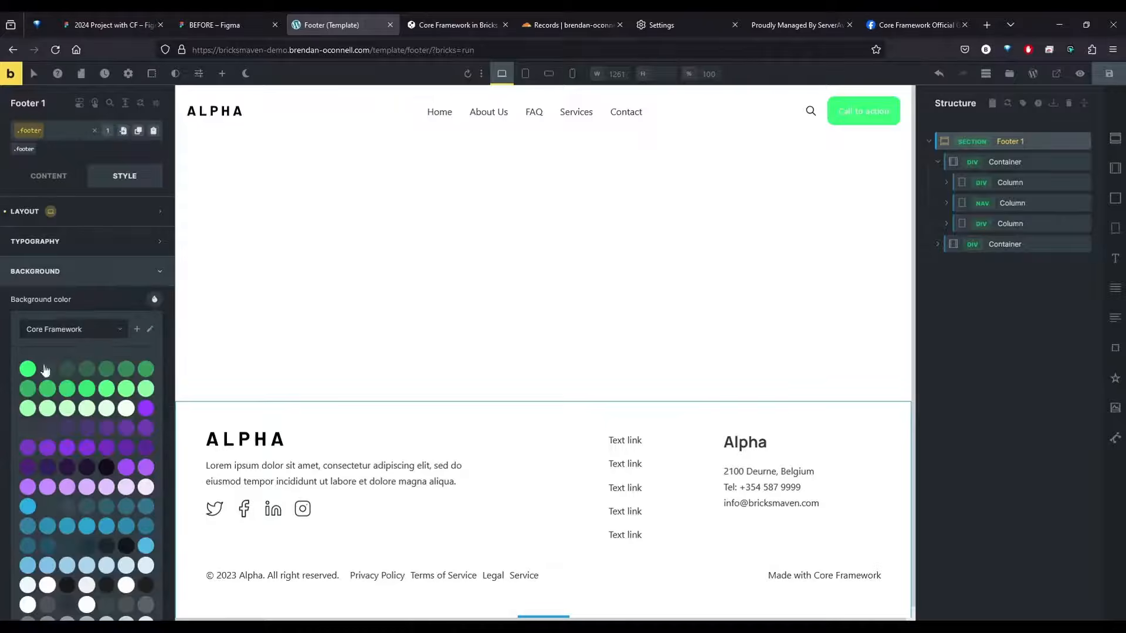
click(26, 373)
click(949, 392)
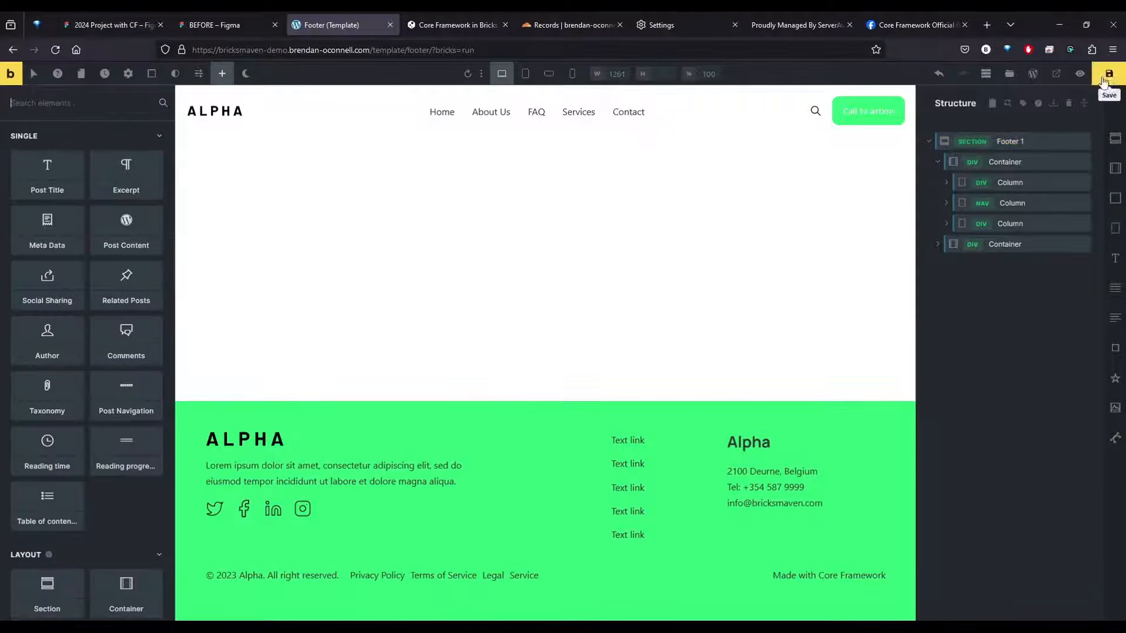
click(1107, 76)
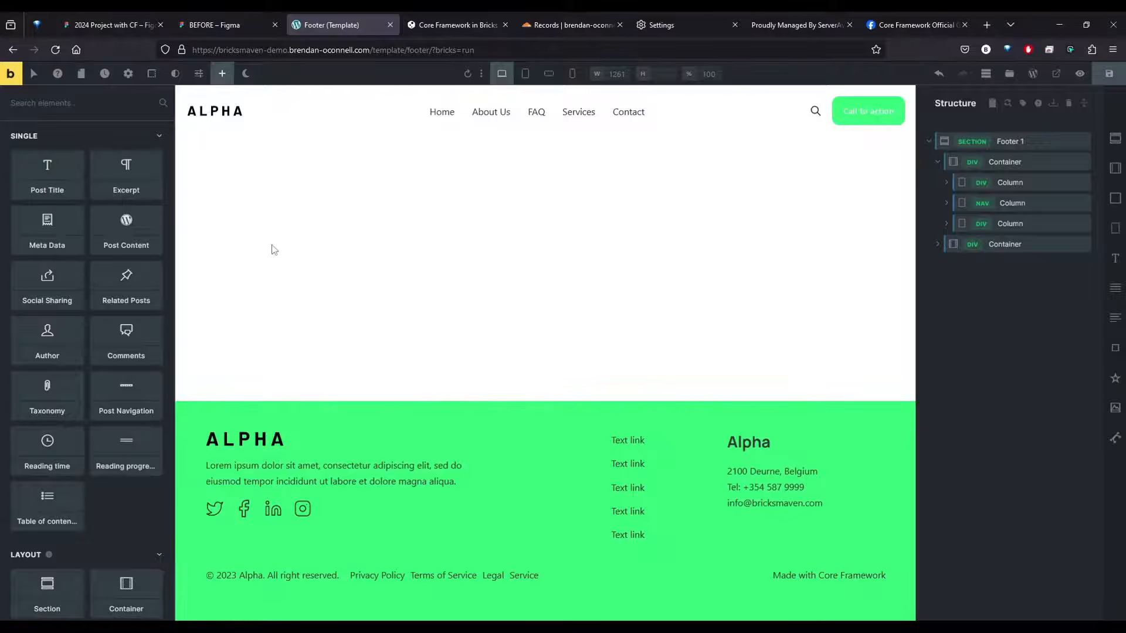
Examine the Call to Action section above the footer in the BEFORE Figma design and return to the Footer template
click(191, 18)
click(430, 317)
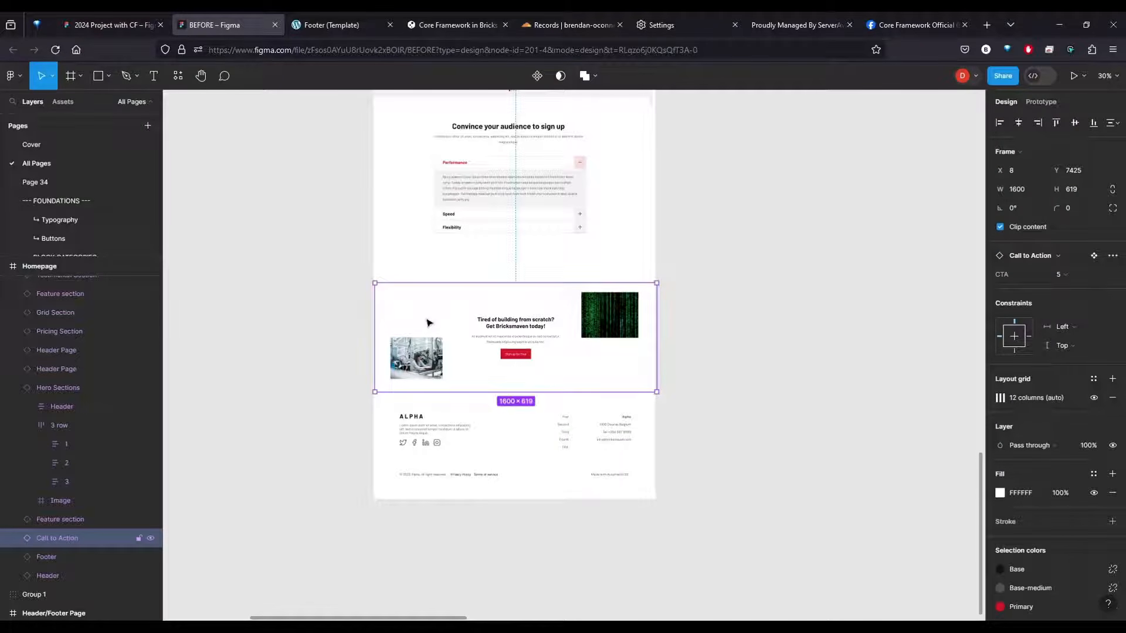
click(347, 18)
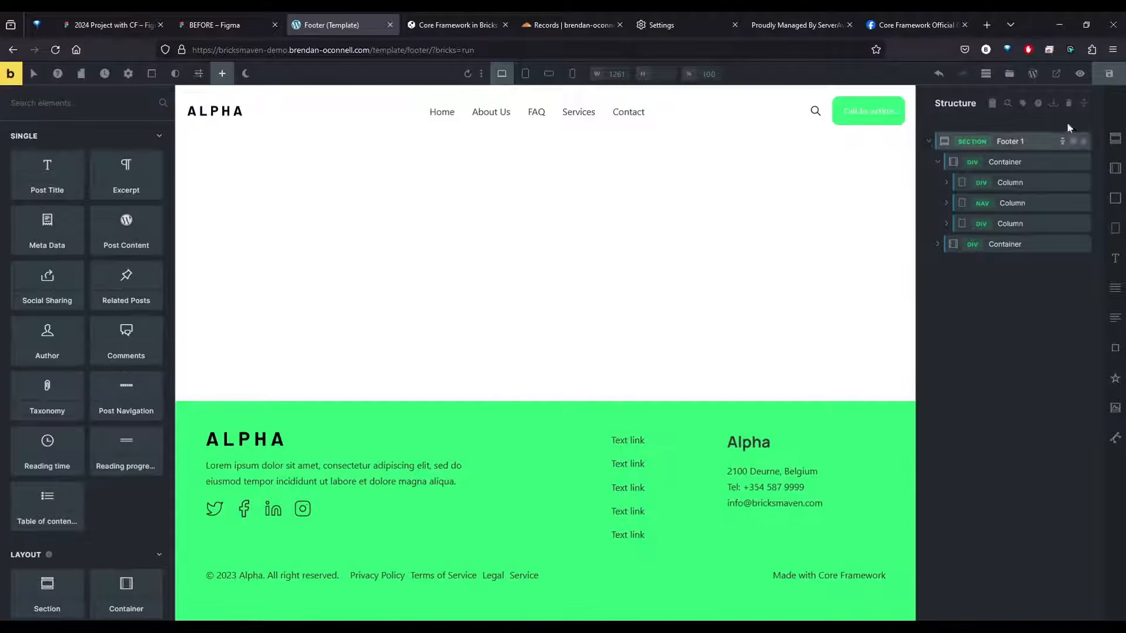
Open the core.bricksmaven.com template source and search its templates for "cta 5" and "cta"
click(1006, 76)
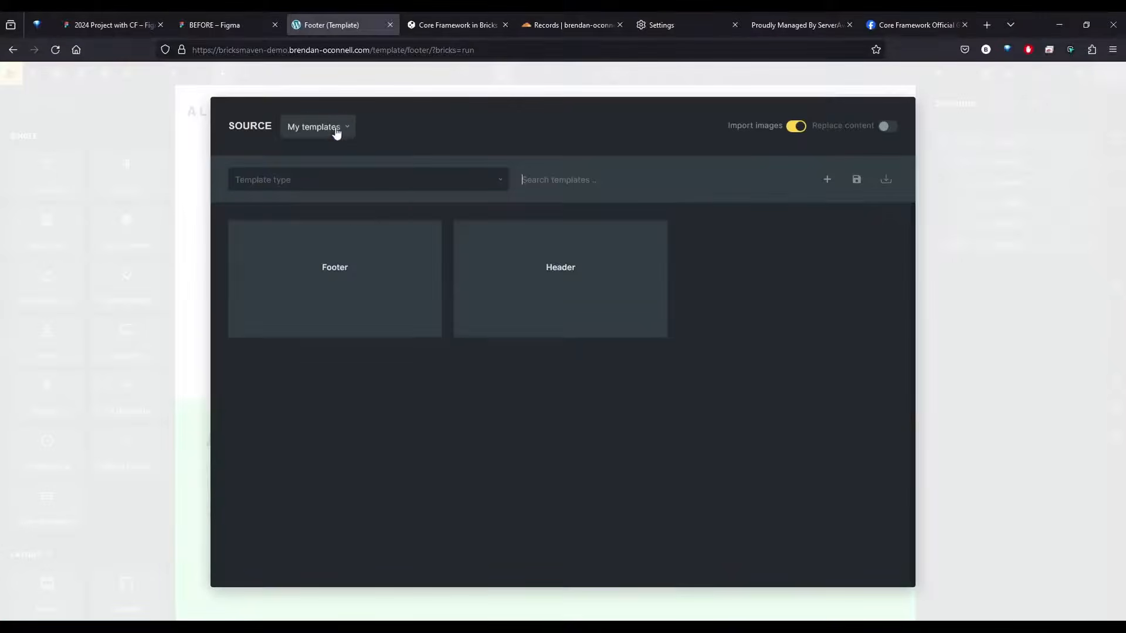
click(337, 127)
click(323, 199)
click(612, 183)
text(cta 5)
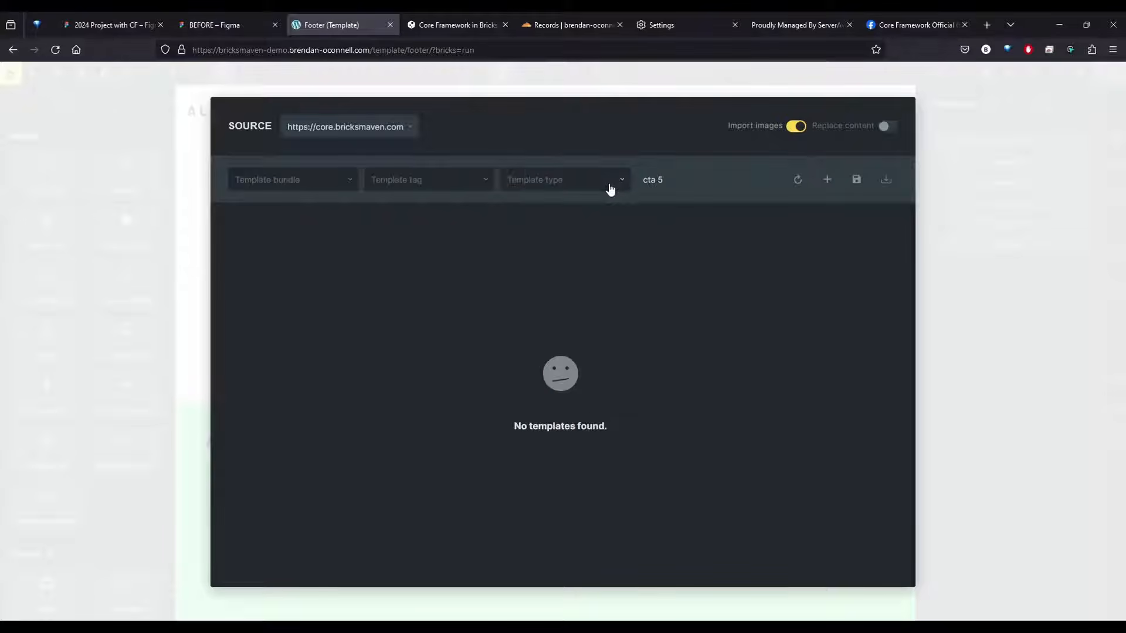
key(ctrl+a)
text(cta)
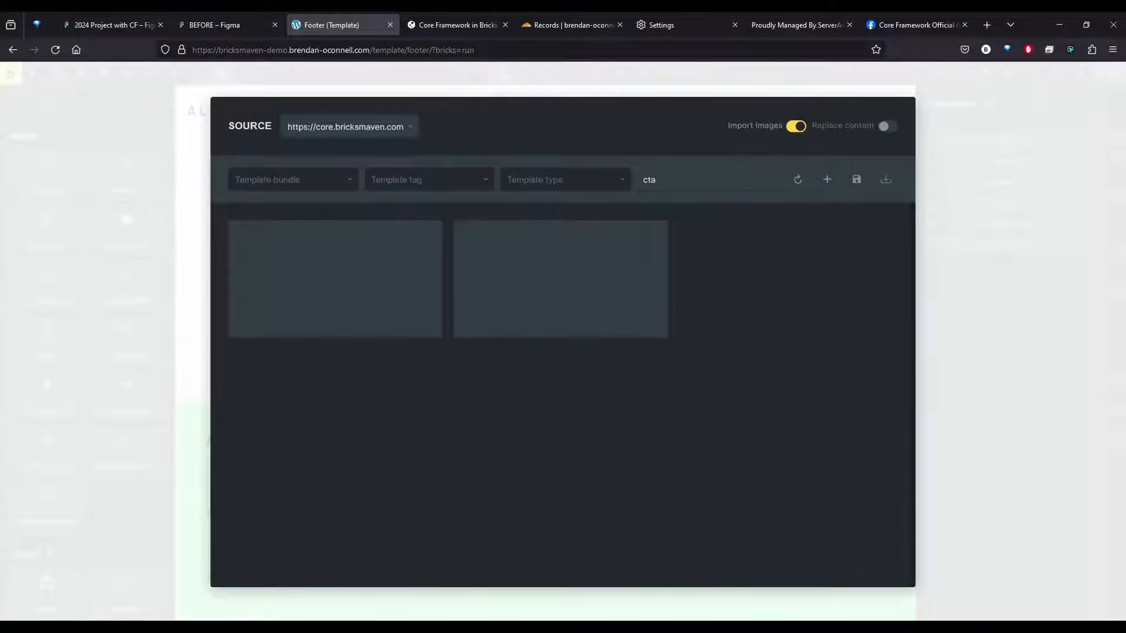
Insert the Call to Action 5 template, searched with "call t", without its theme style and move it above the Footer 1 section
double_click(674, 182)
text(call)
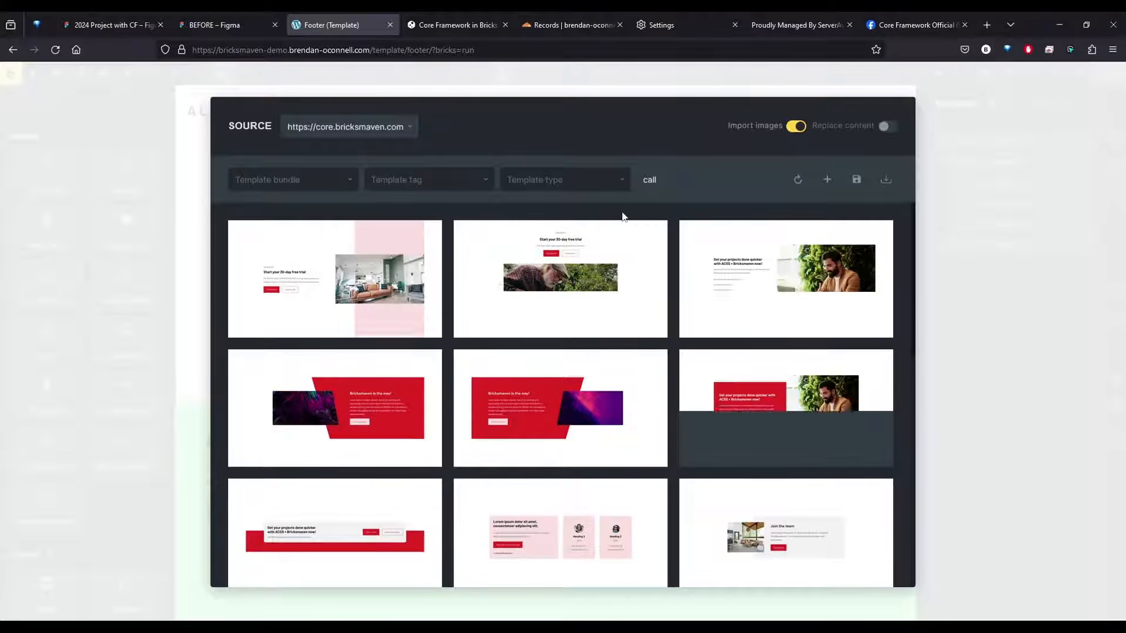
text(t)
scroll(567, 411, down, 5)
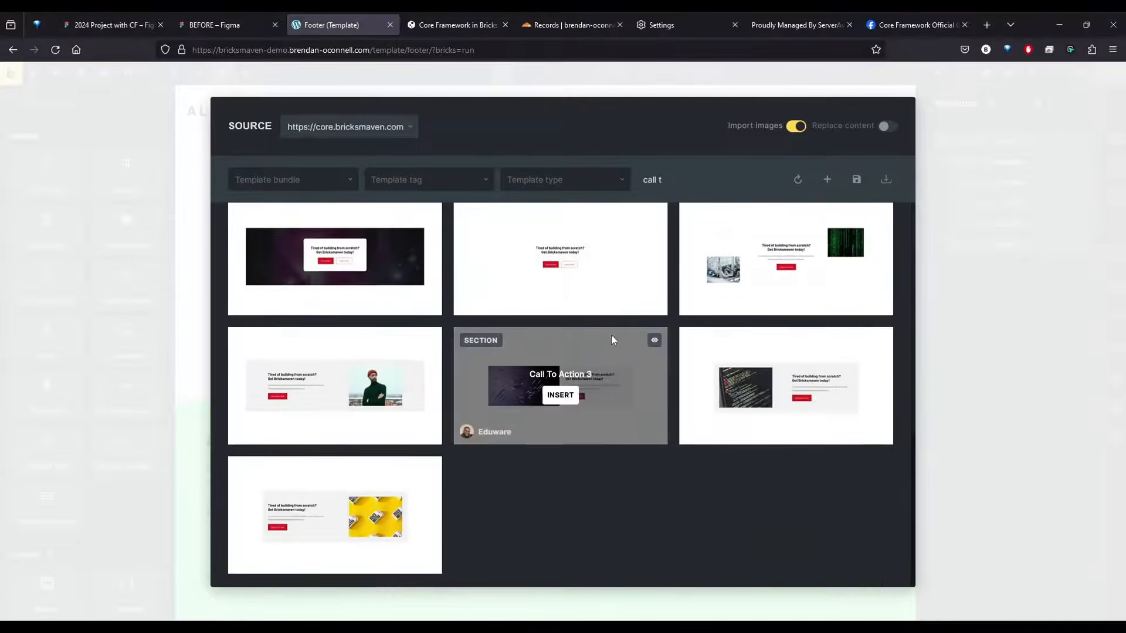
click(784, 267)
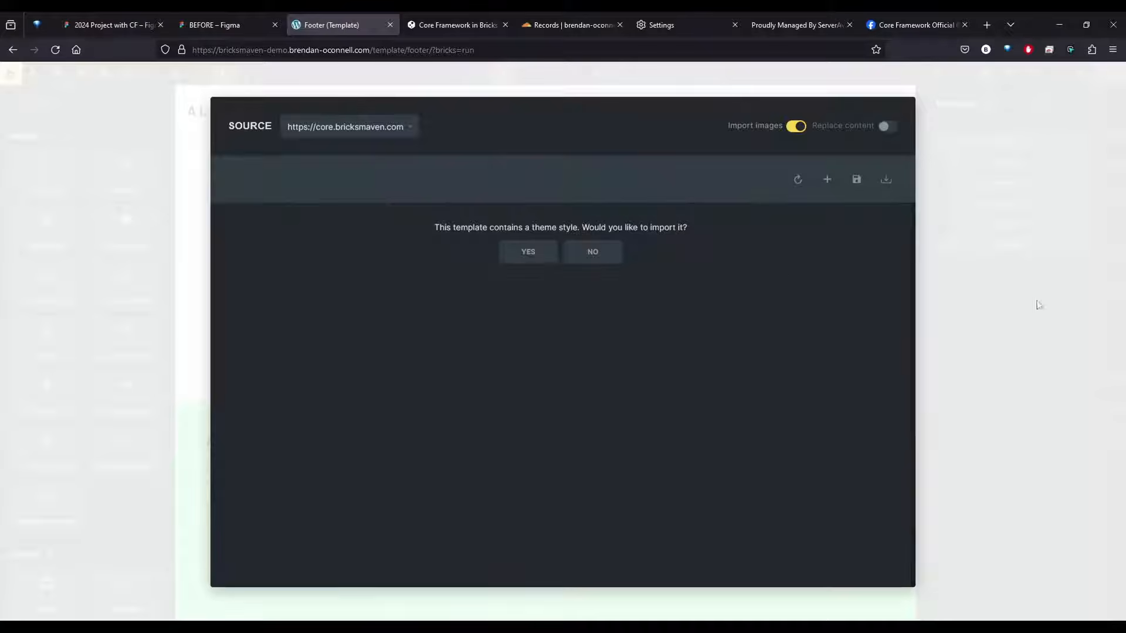
click(593, 252)
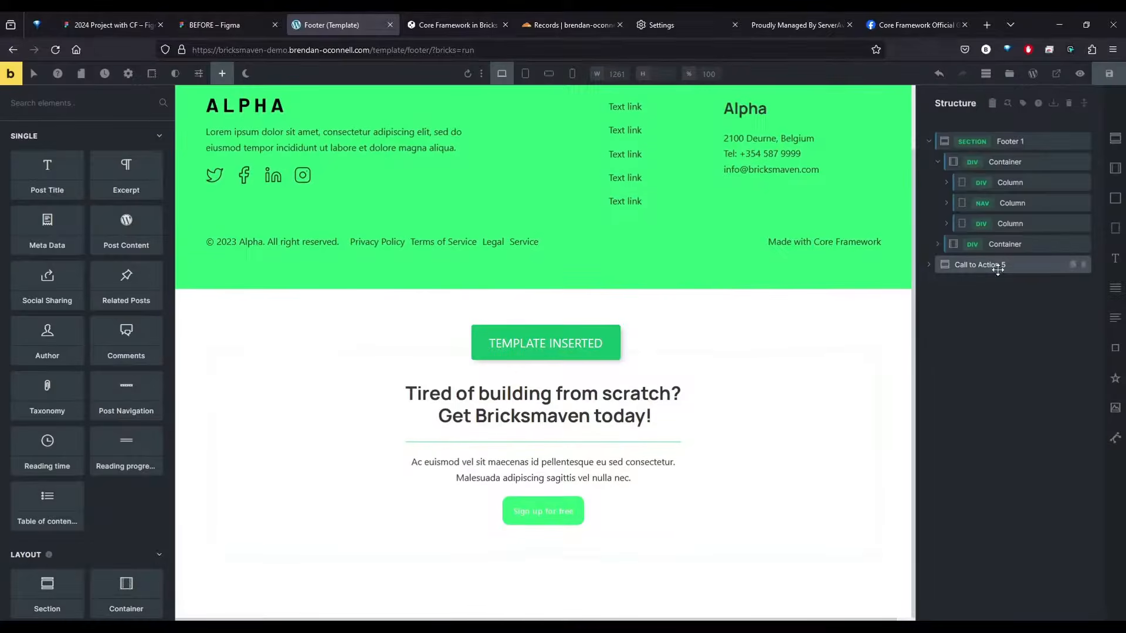
drag(950, 264, 951, 138)
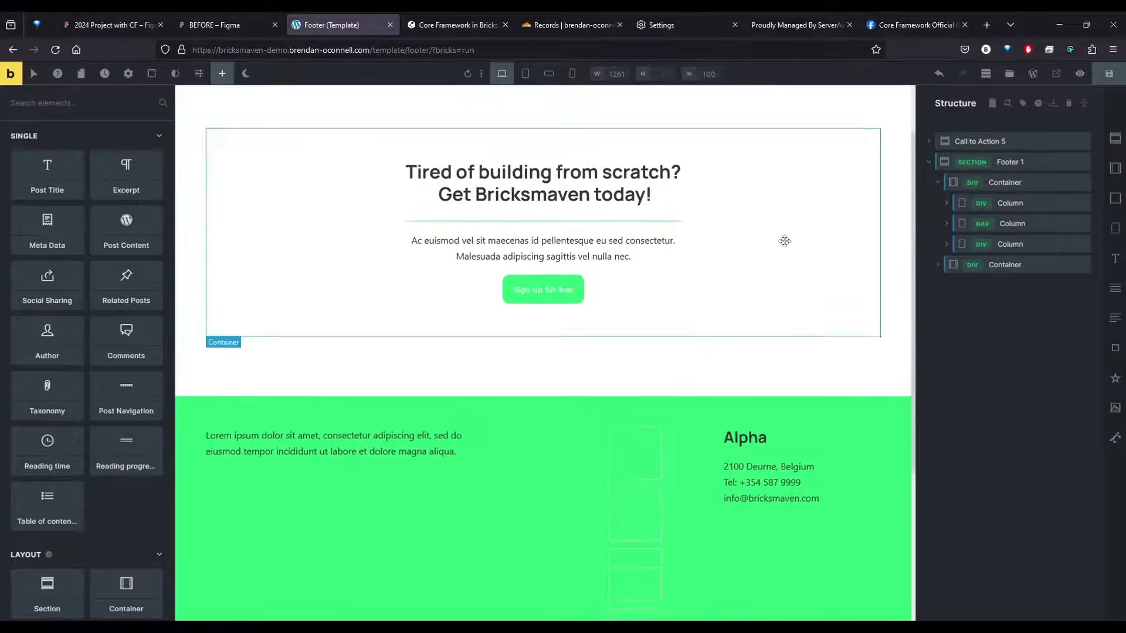
Open the bulk class duplication for the Call to Action 5 section and match the classes containing "cta-5"
click(1035, 142)
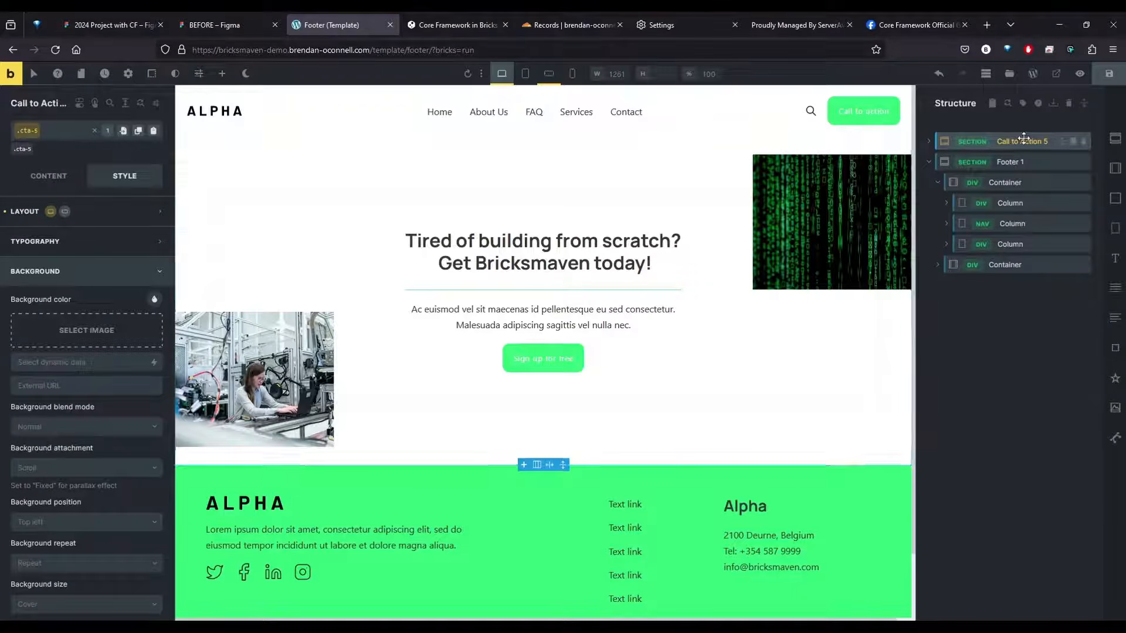
right_click(1023, 139)
click(1035, 280)
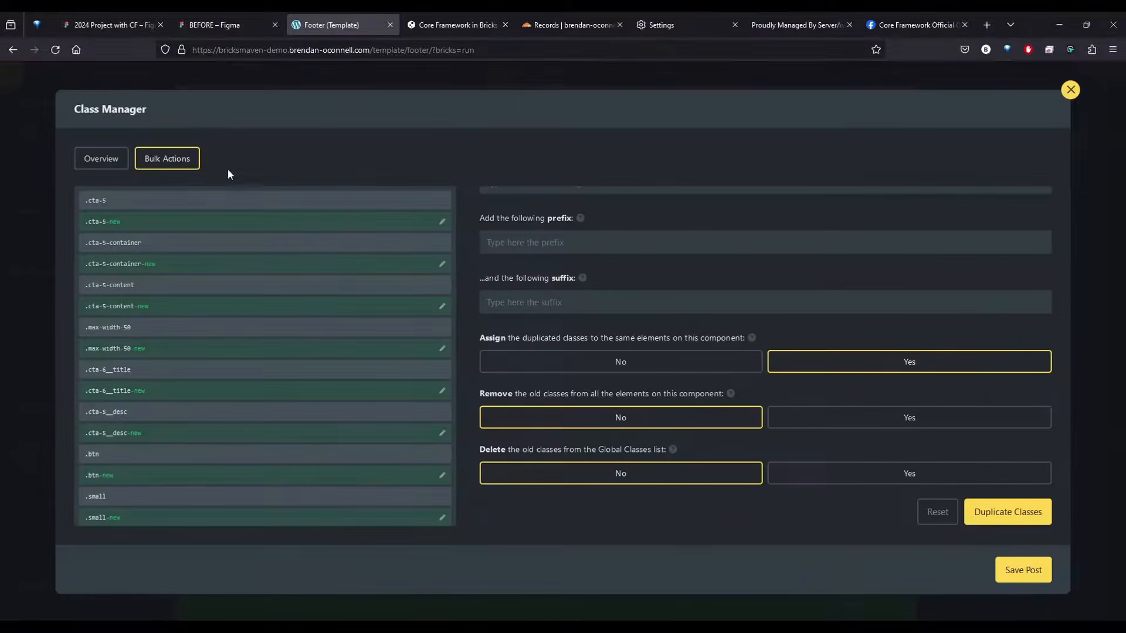
scroll(614, 266, up, 5)
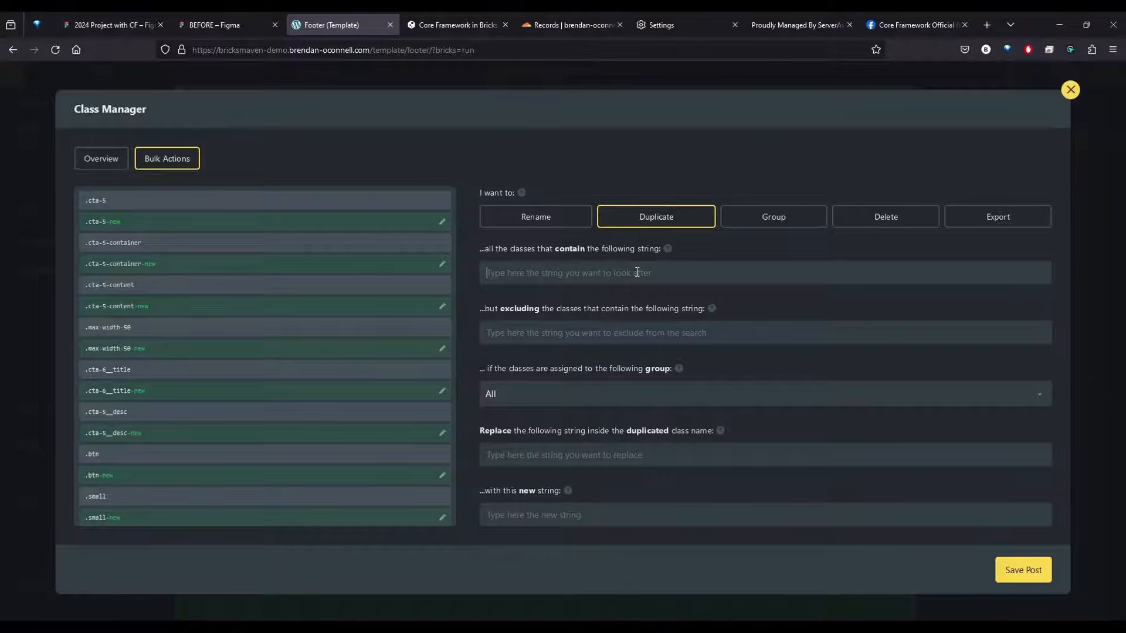
text(cta-)
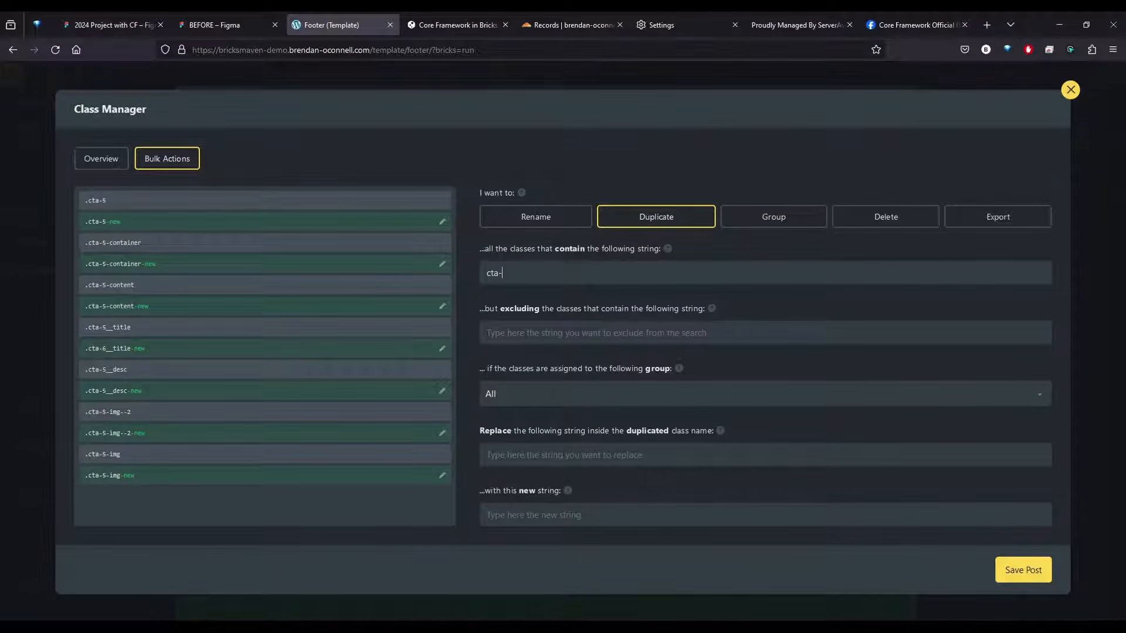
key(BackSpace)
key(BackSpace)
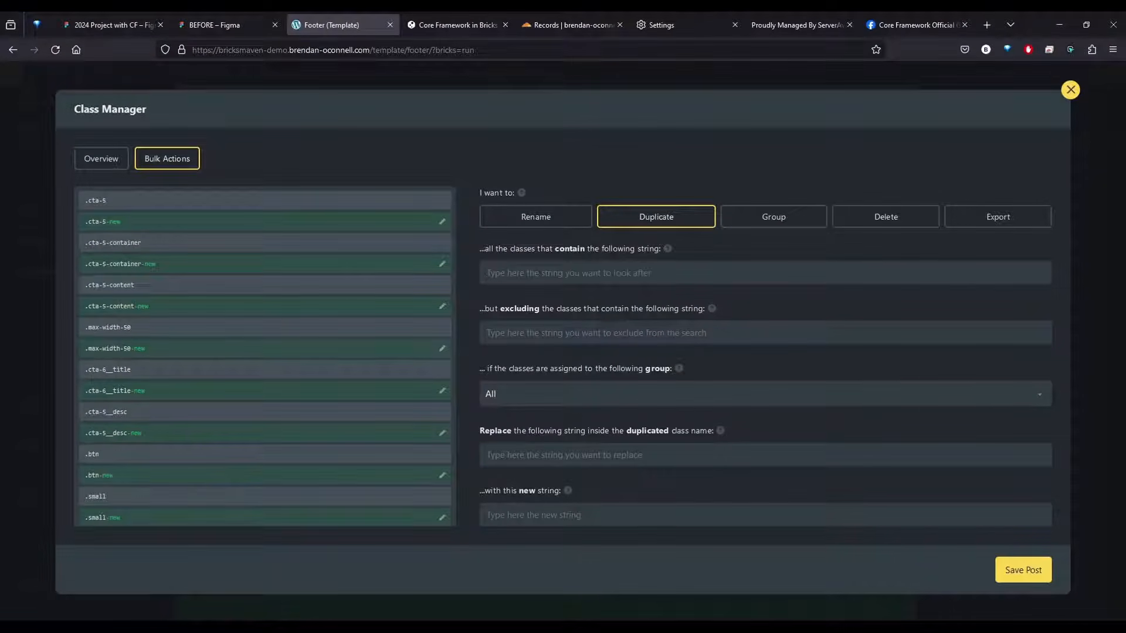
text(cta)
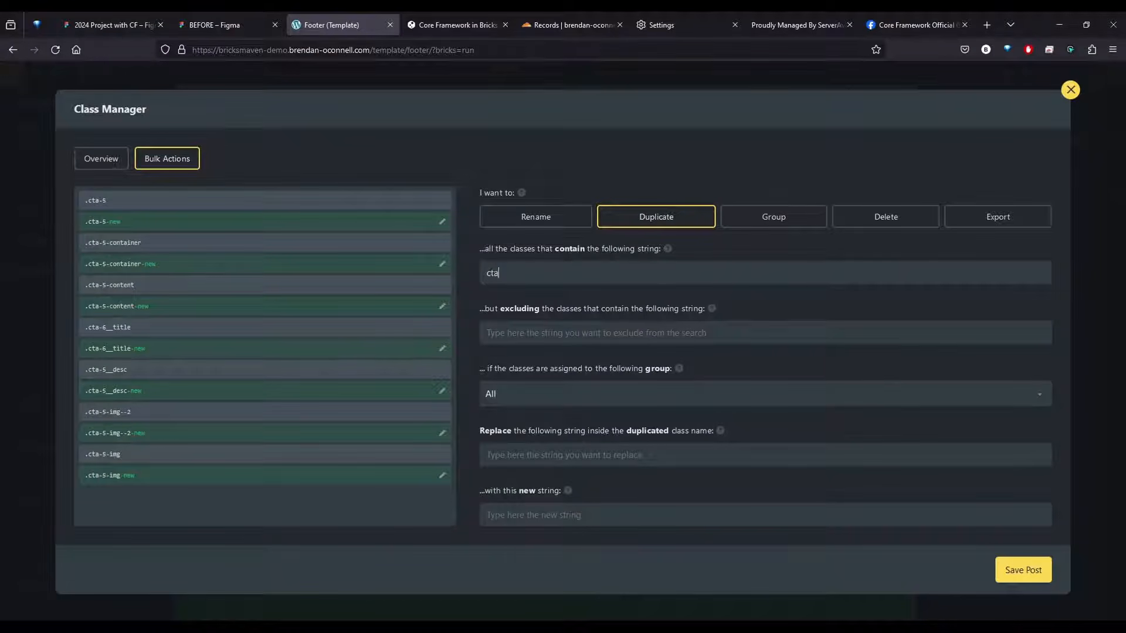
text(-5)
key(ctrl+a)
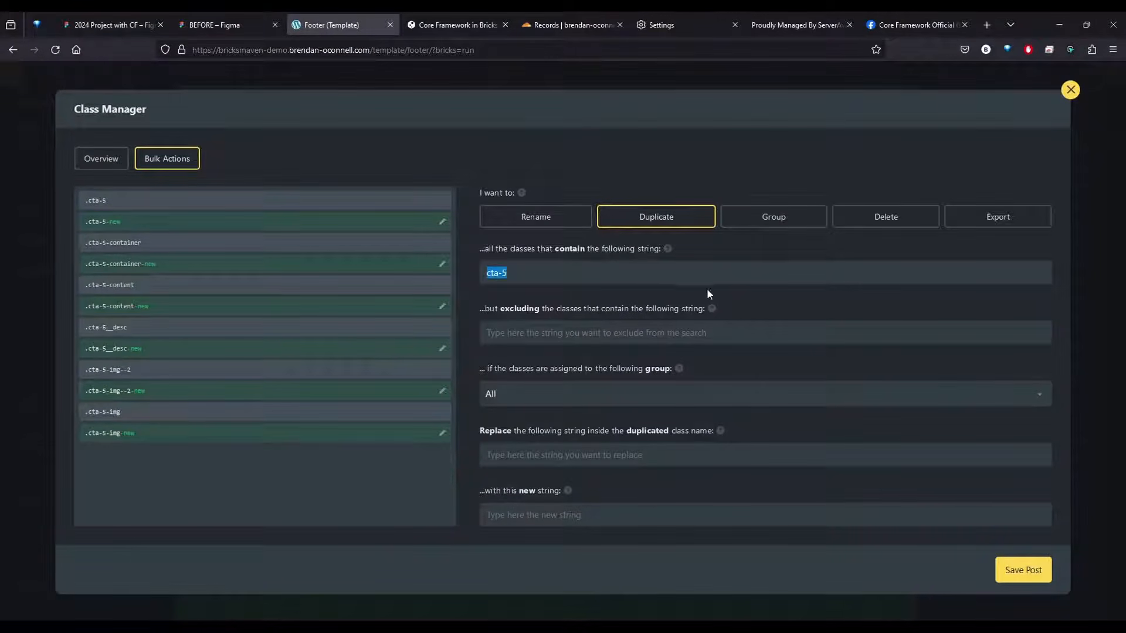
Duplicate the matched classes with "cta-5" replaced by "cta", removing and deleting the old classes, and save the post
text(cta-5)
scroll(627, 456, down, 2)
click(521, 374)
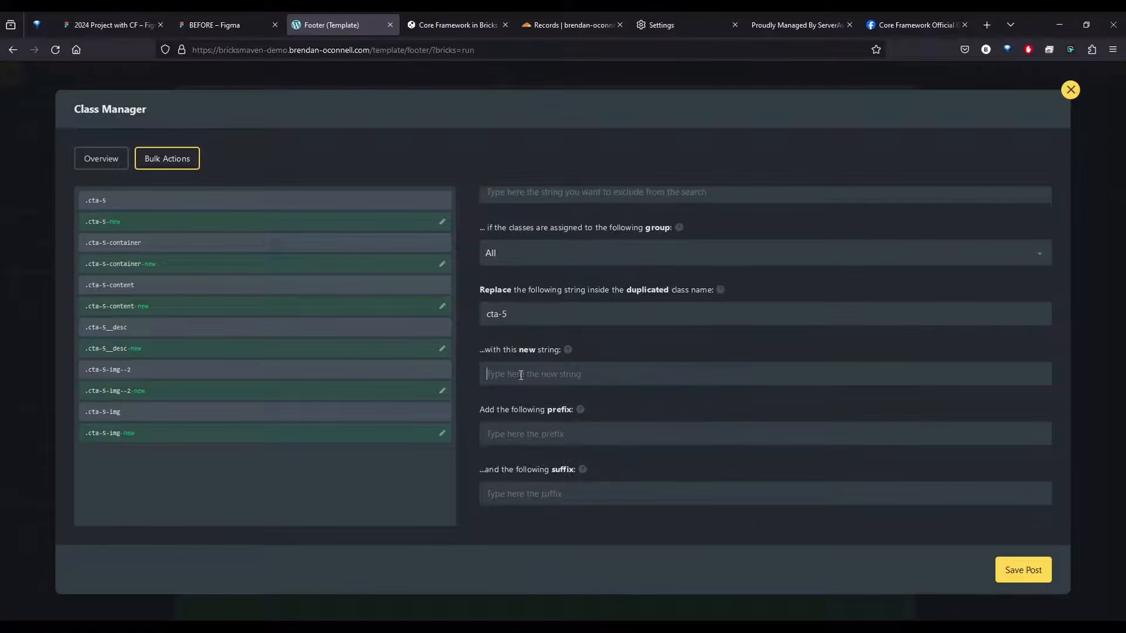
text(cta)
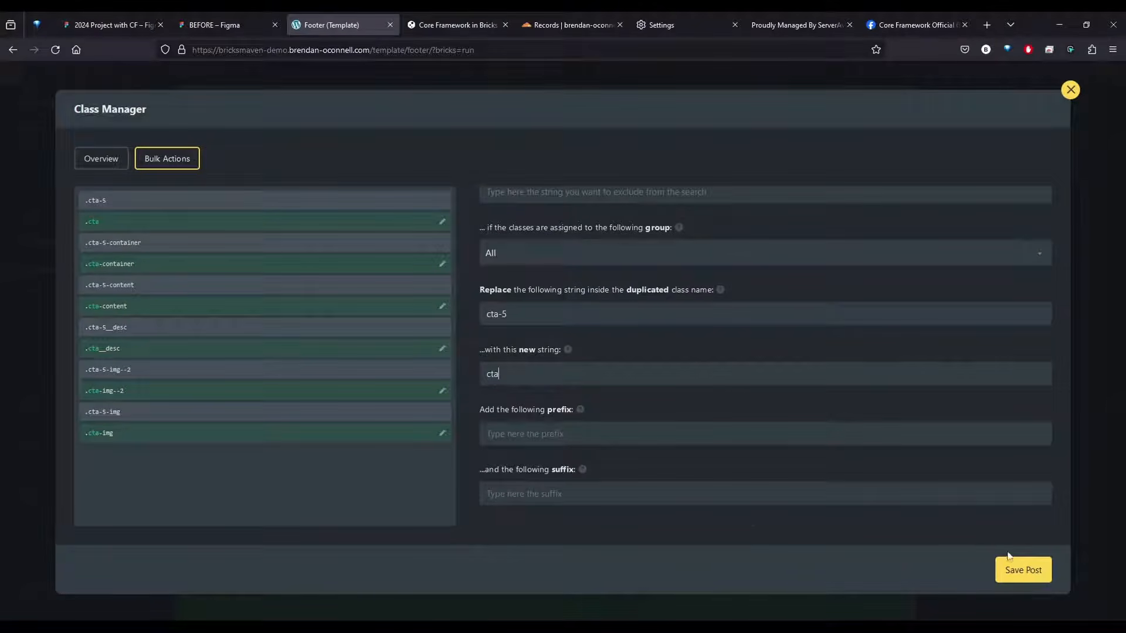
scroll(843, 435, down, 3)
click(850, 418)
click(862, 473)
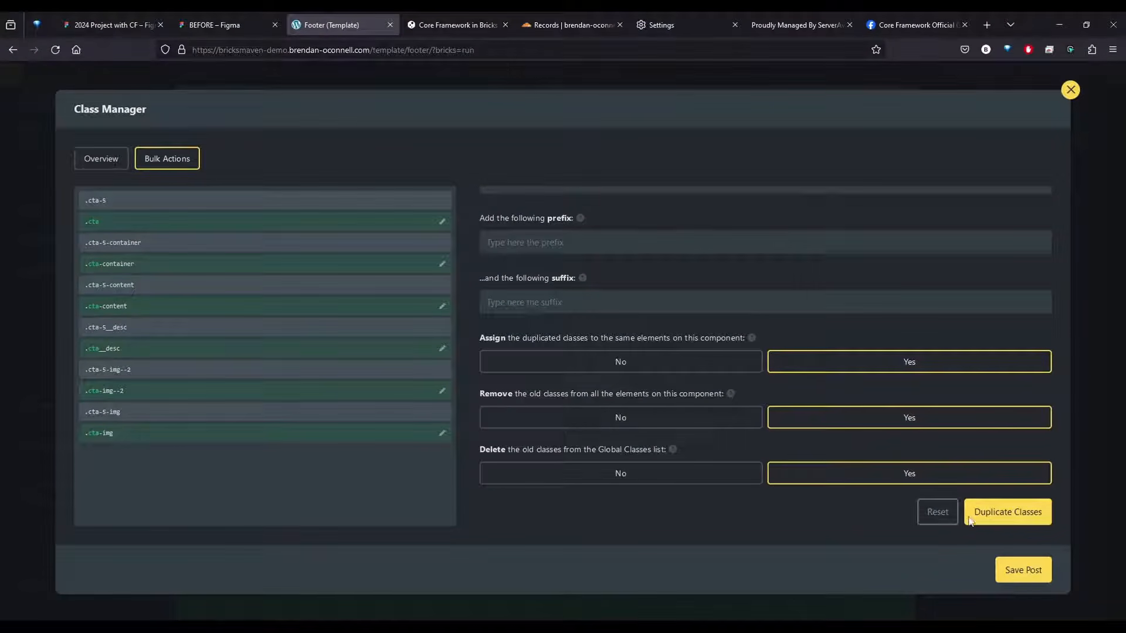
click(1018, 572)
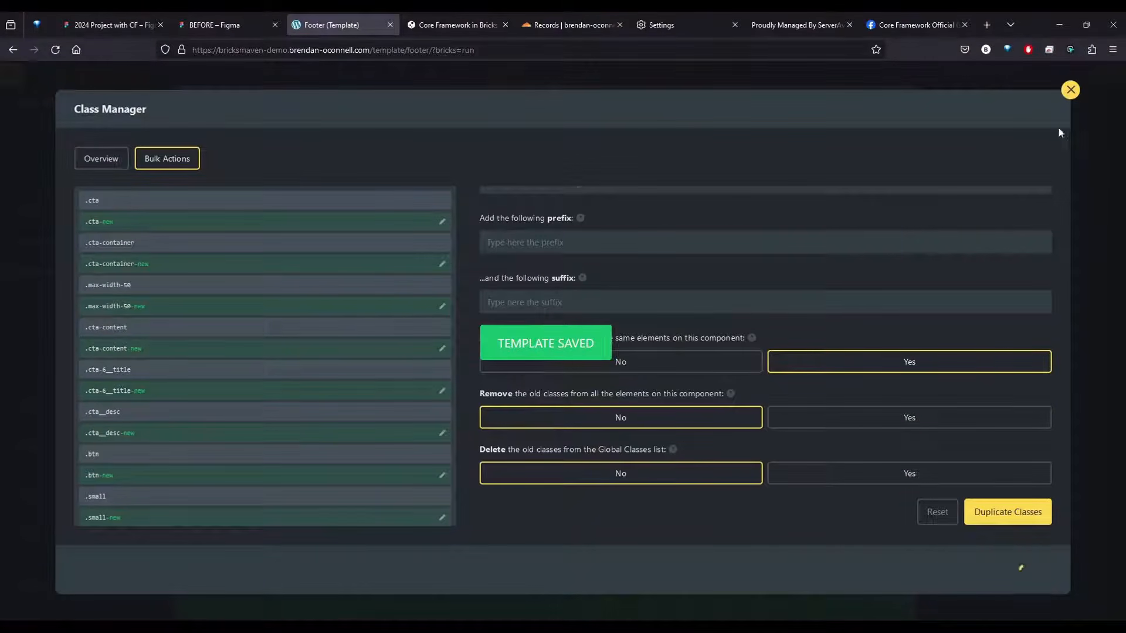
click(1071, 89)
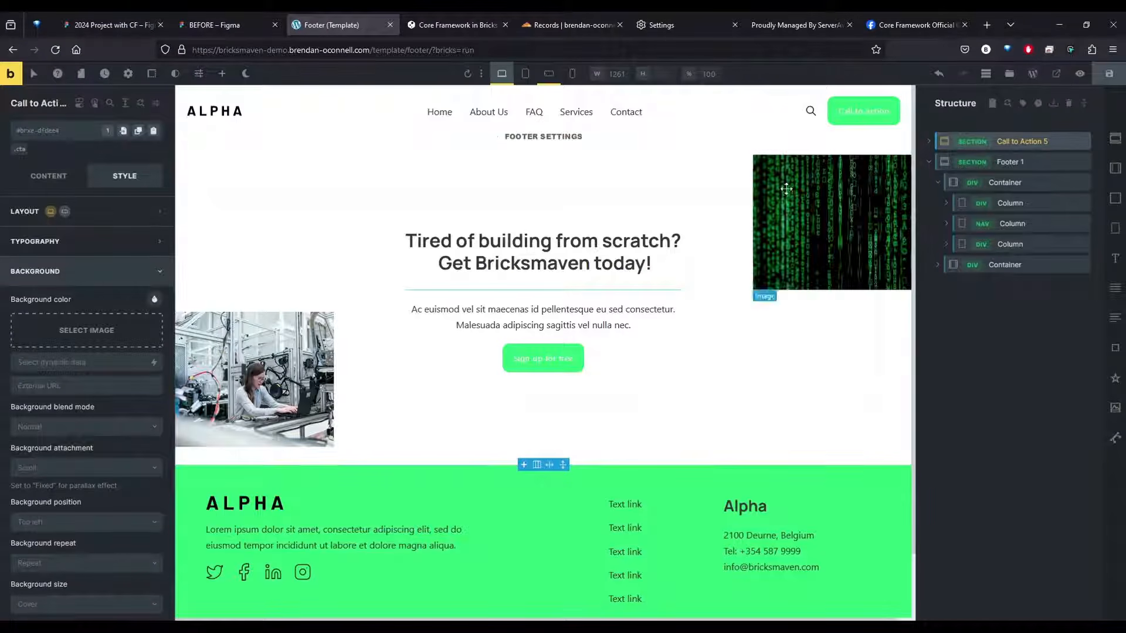
Set the background color of the call-to-action section's .cta class to var(--primary) and save the template
click(21, 150)
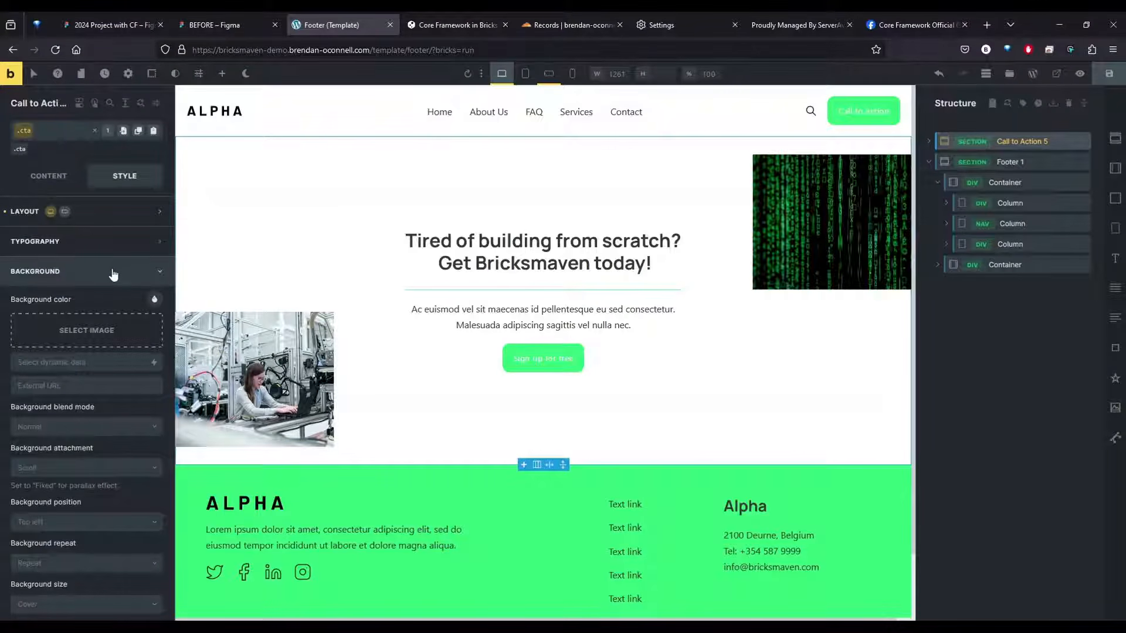
click(154, 301)
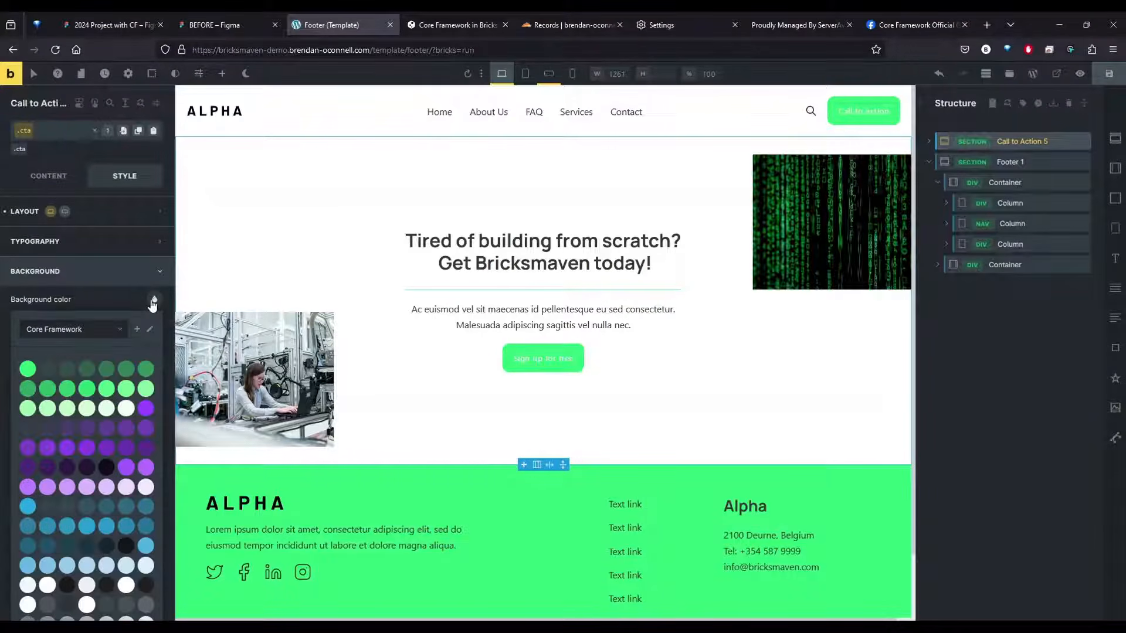
click(27, 369)
key(ctrl+s)
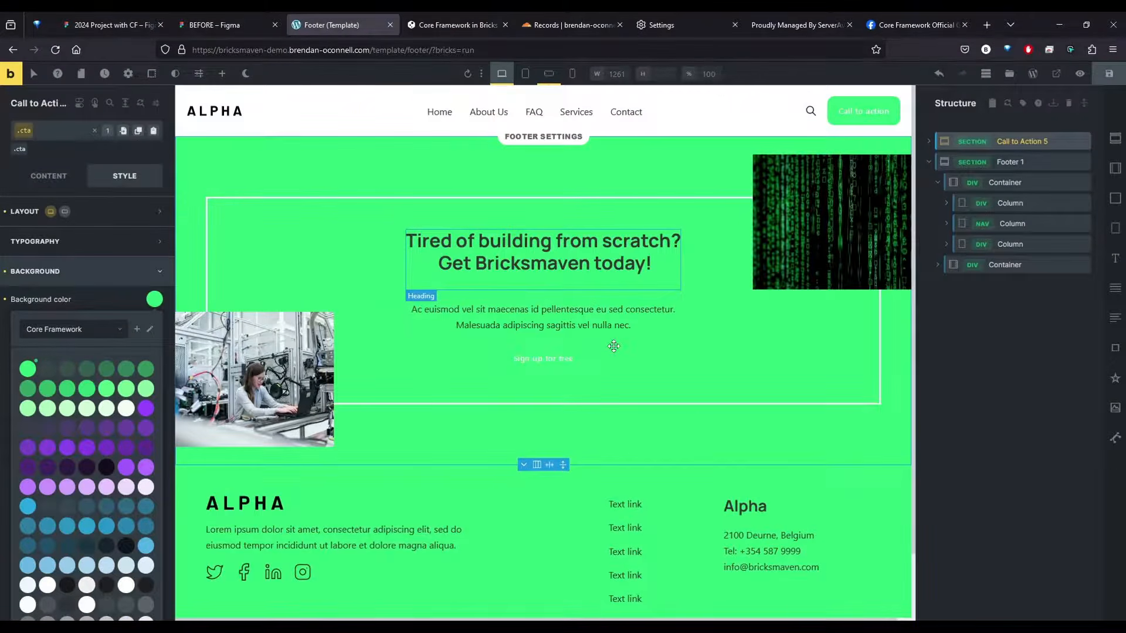
key(ctrl+s)
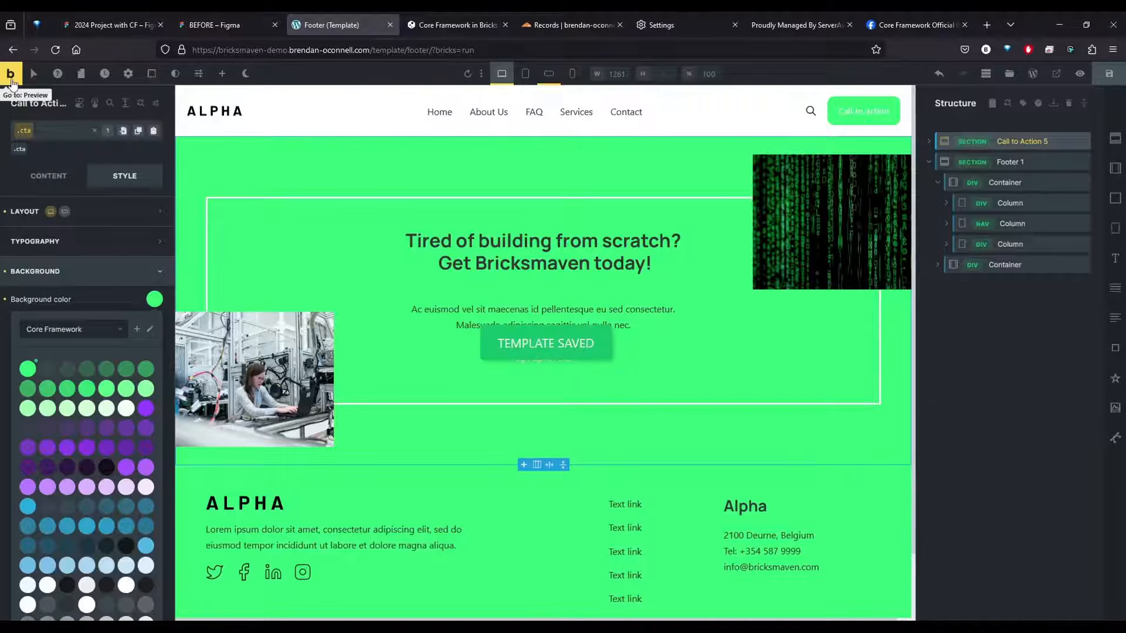
Preview the Footer template on the front end and view the site's Home page
click(128, 73)
click(82, 191)
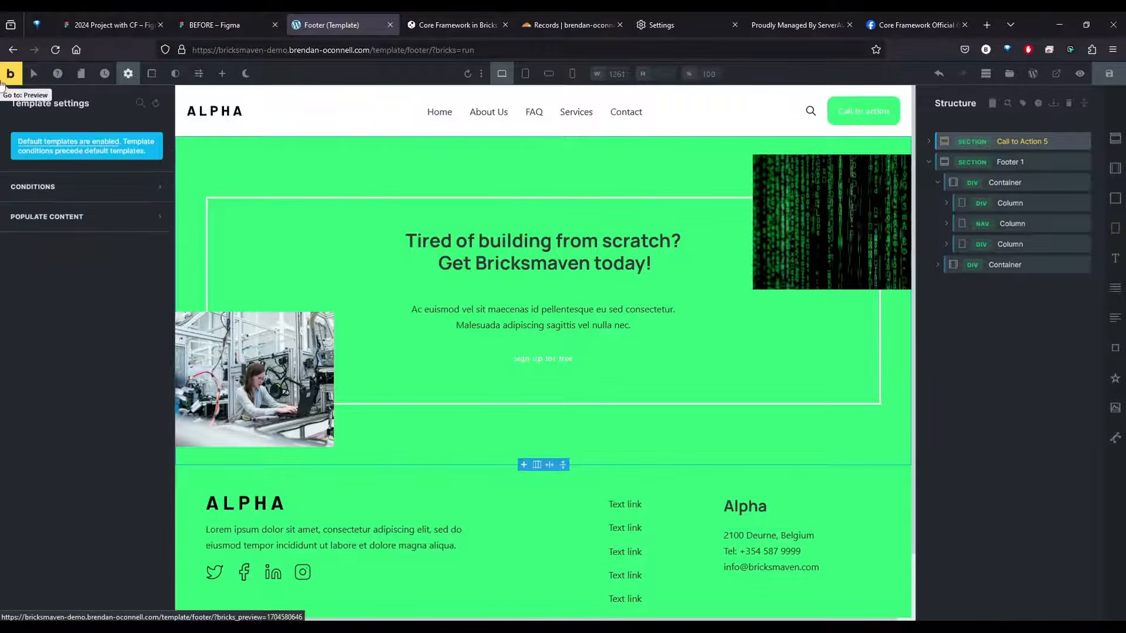
click(10, 74)
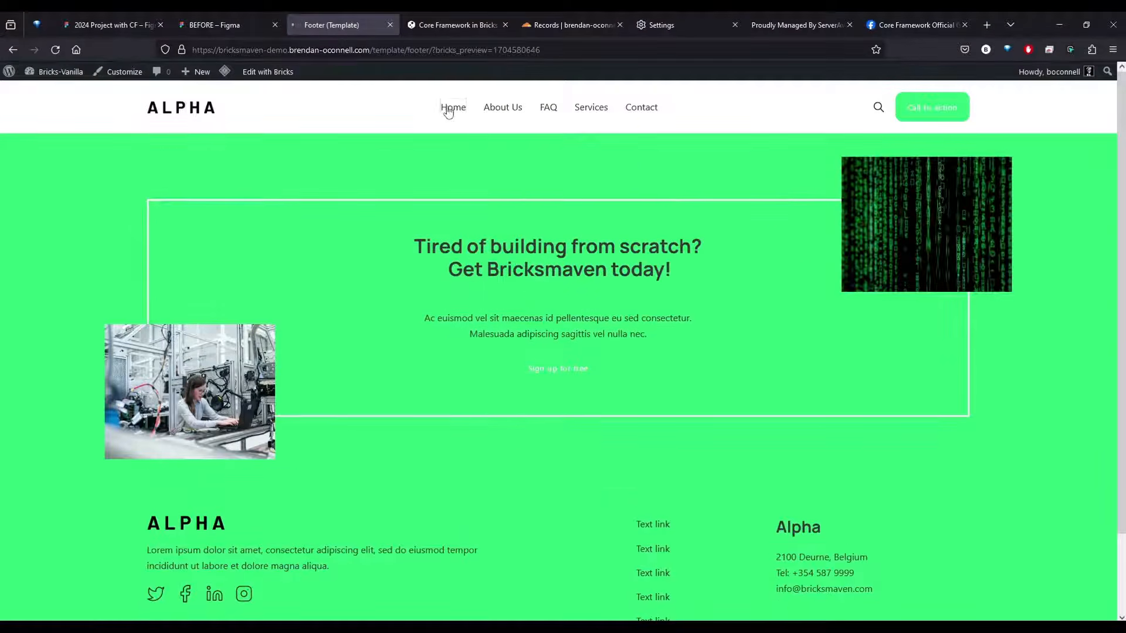
click(448, 110)
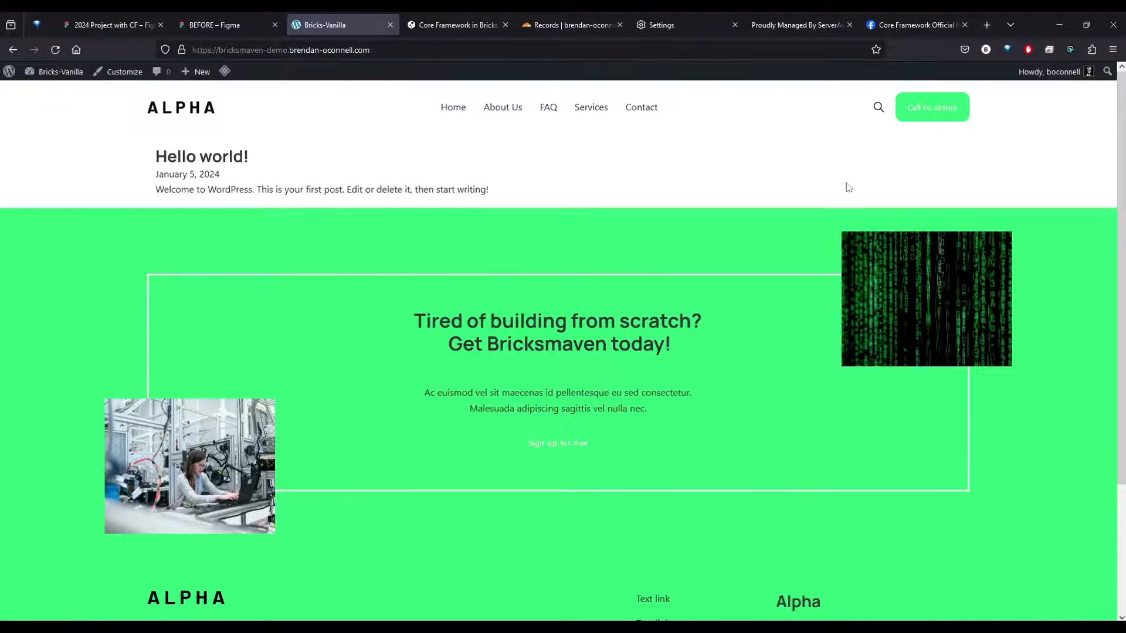
Examine the Homepage hero section and the Bricksmaven Sections list in the BEFORE Figma design and return to the site
click(232, 24)
scroll(751, 241, up, 15)
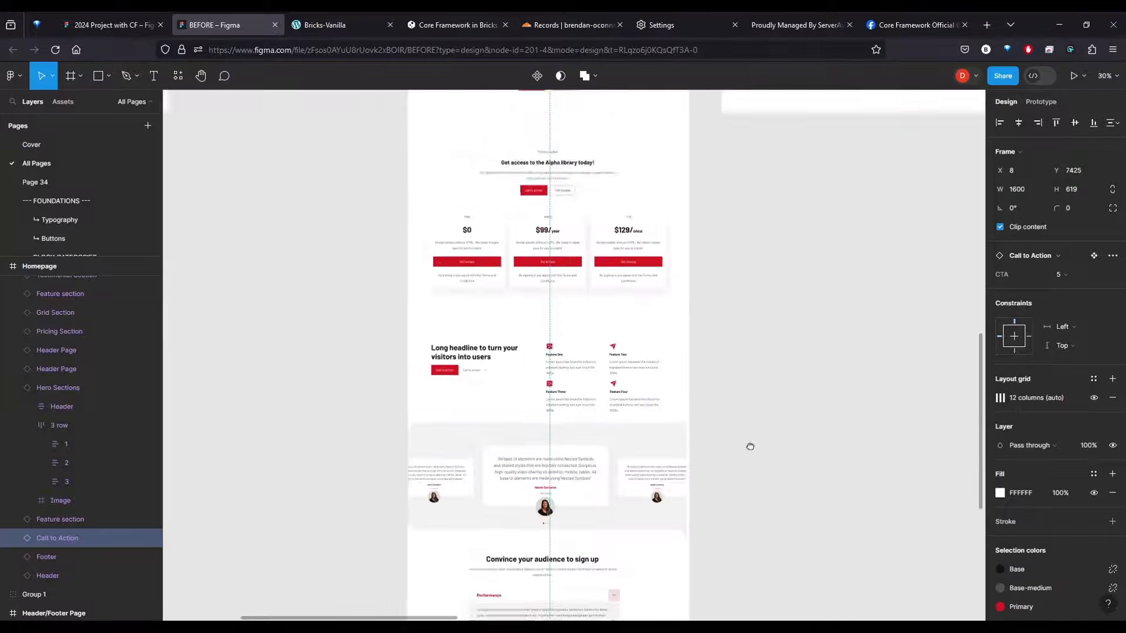
click(461, 305)
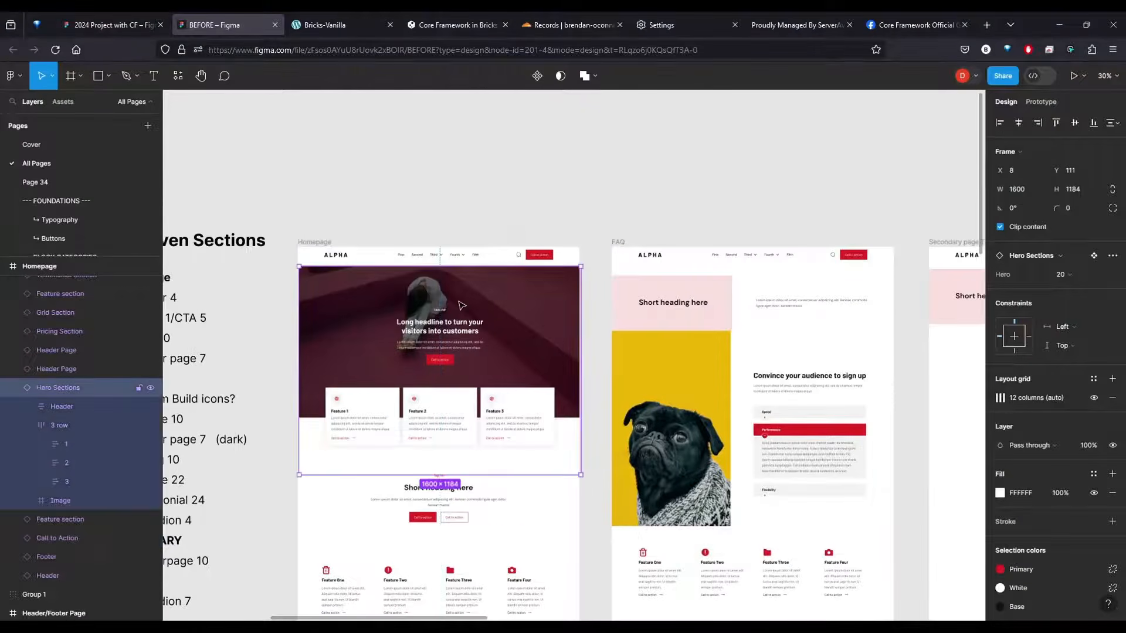
scroll(255, 268, left, 5)
scroll(452, 176, down, 2)
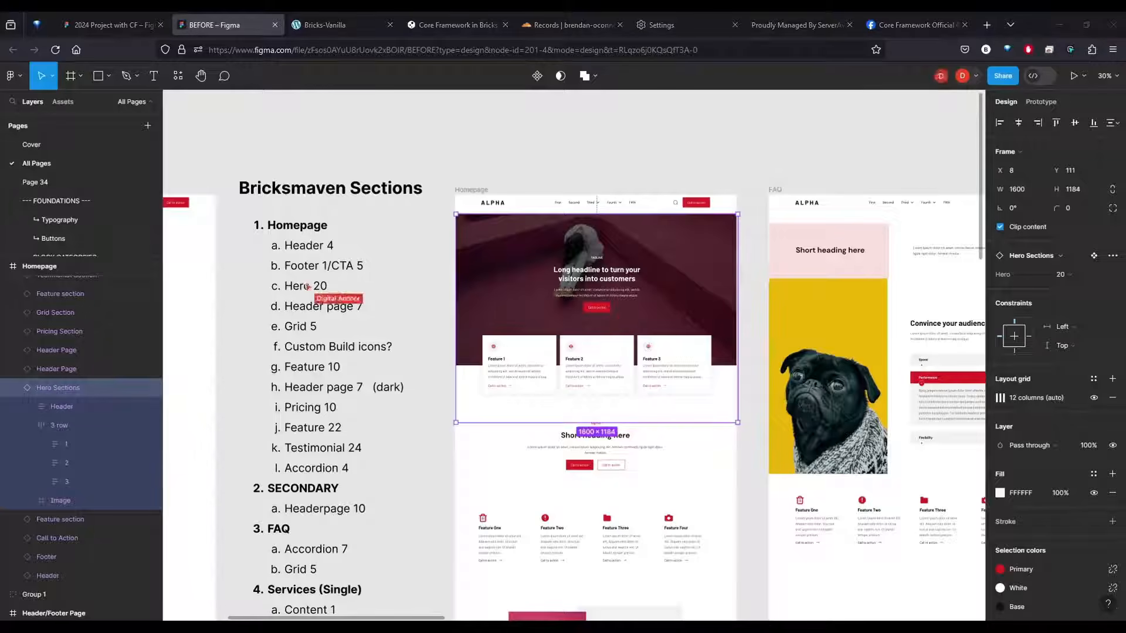
click(331, 23)
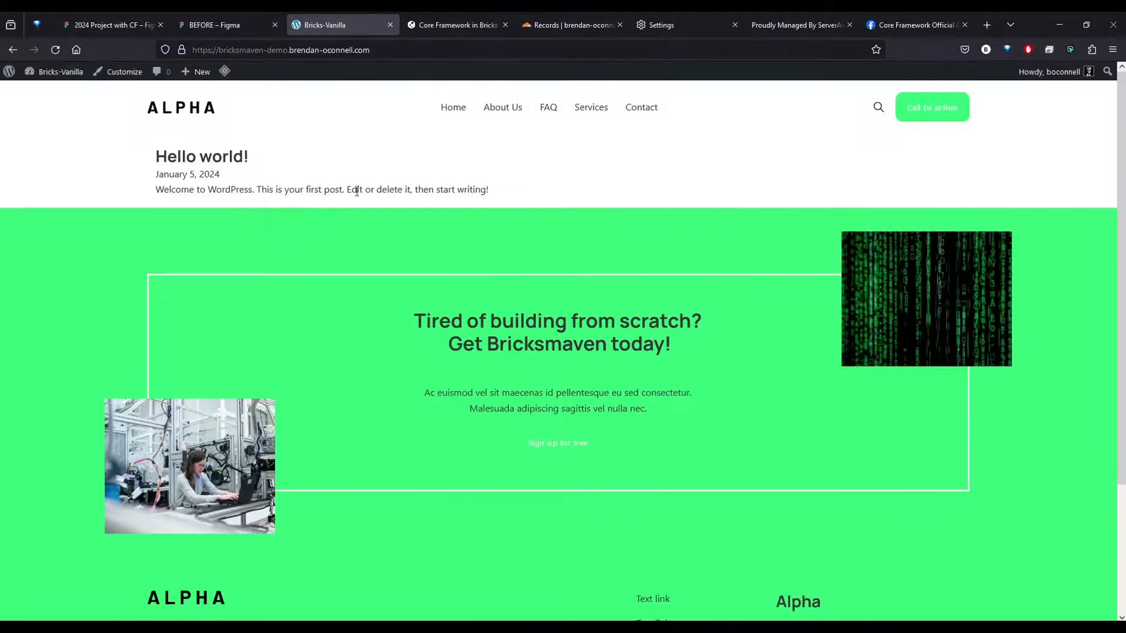
Create and publish a new WordPress page titled Home and open it in the Bricks builder
click(52, 93)
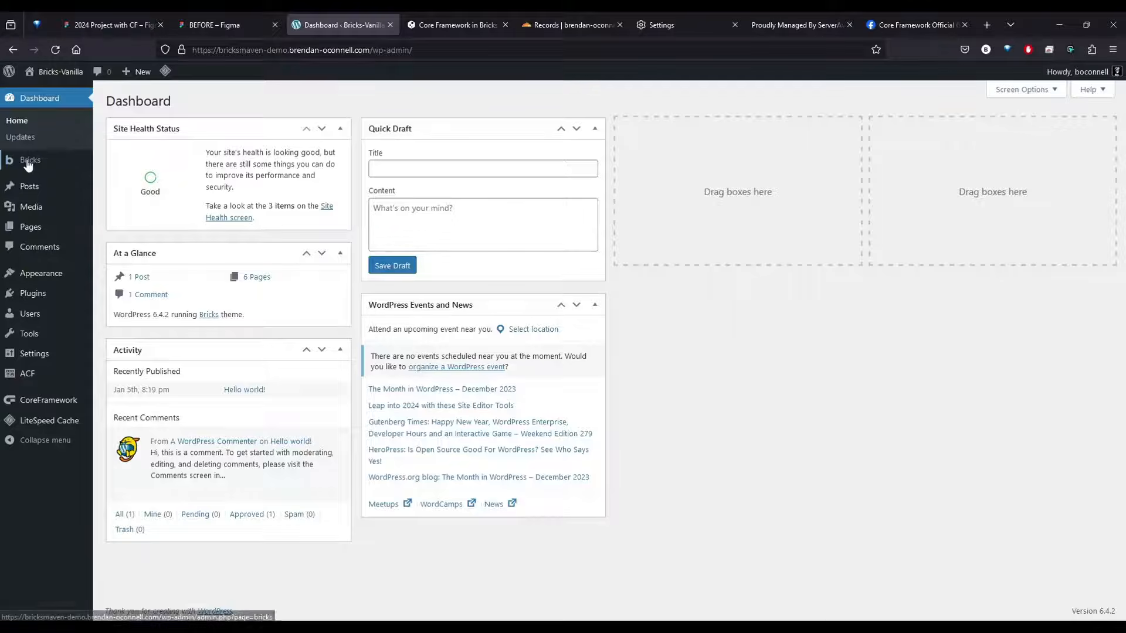
click(32, 235)
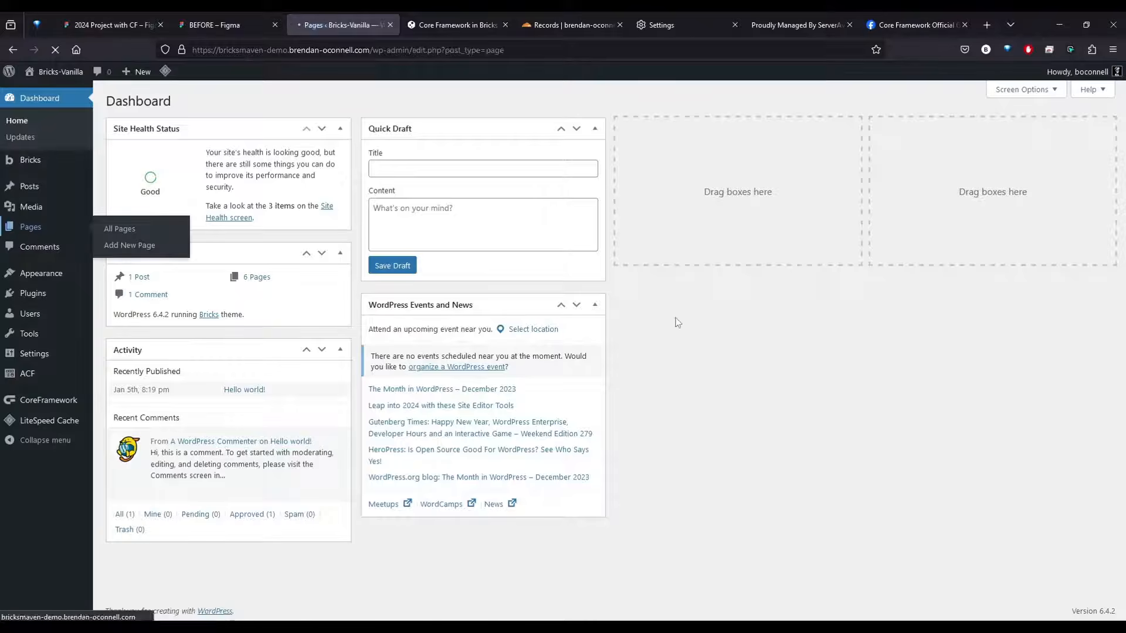
click(170, 104)
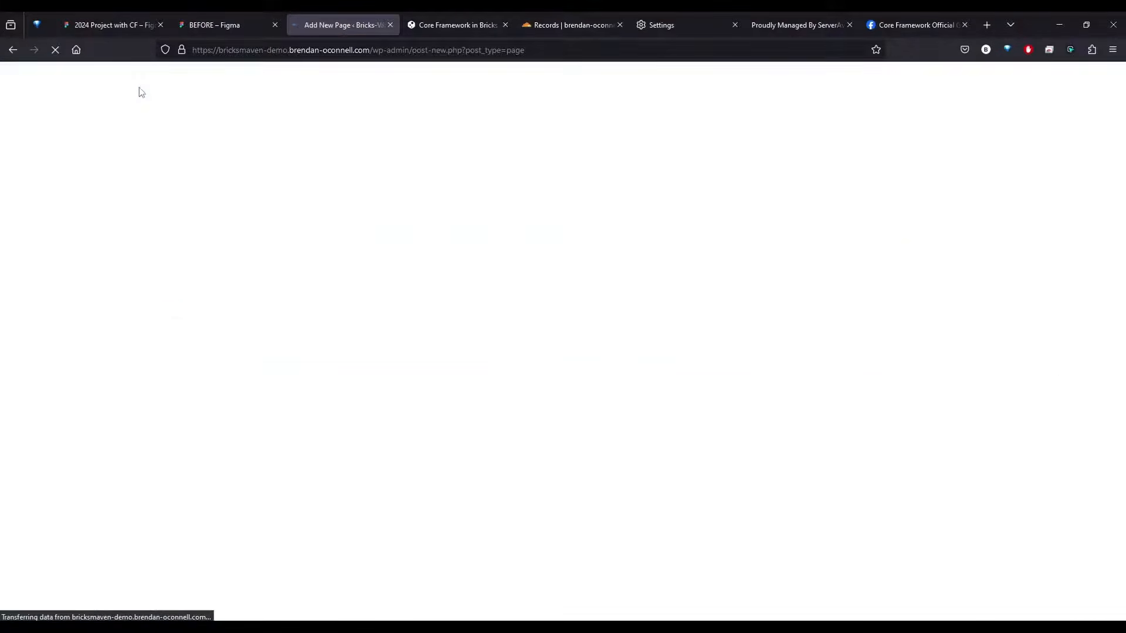
key(alt+Left)
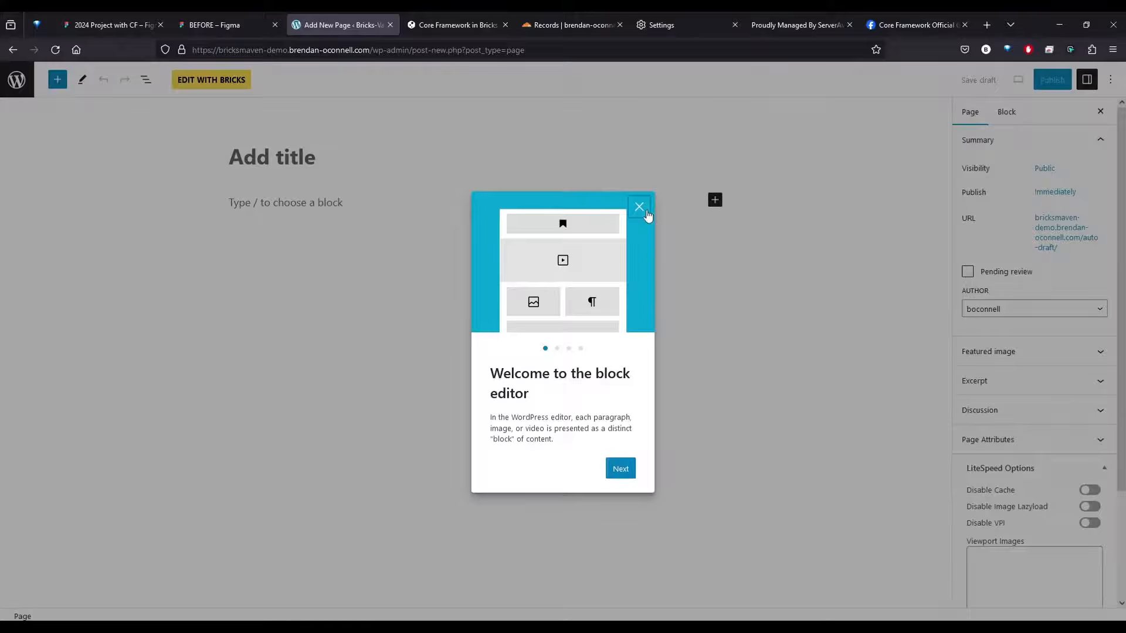
click(639, 206)
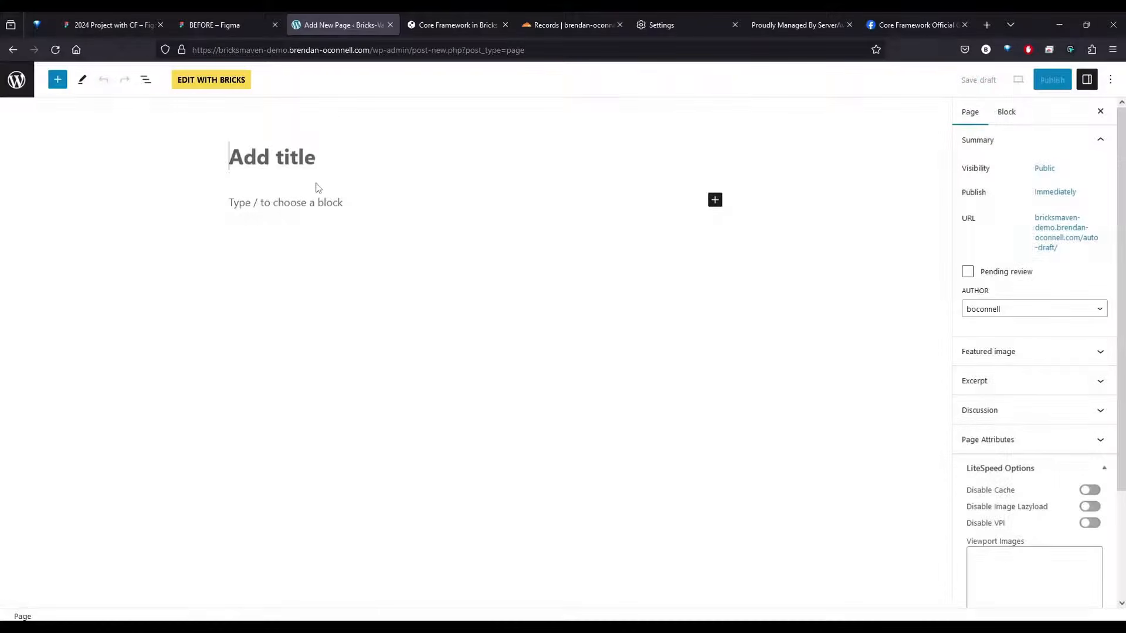
click(317, 176)
text(Home)
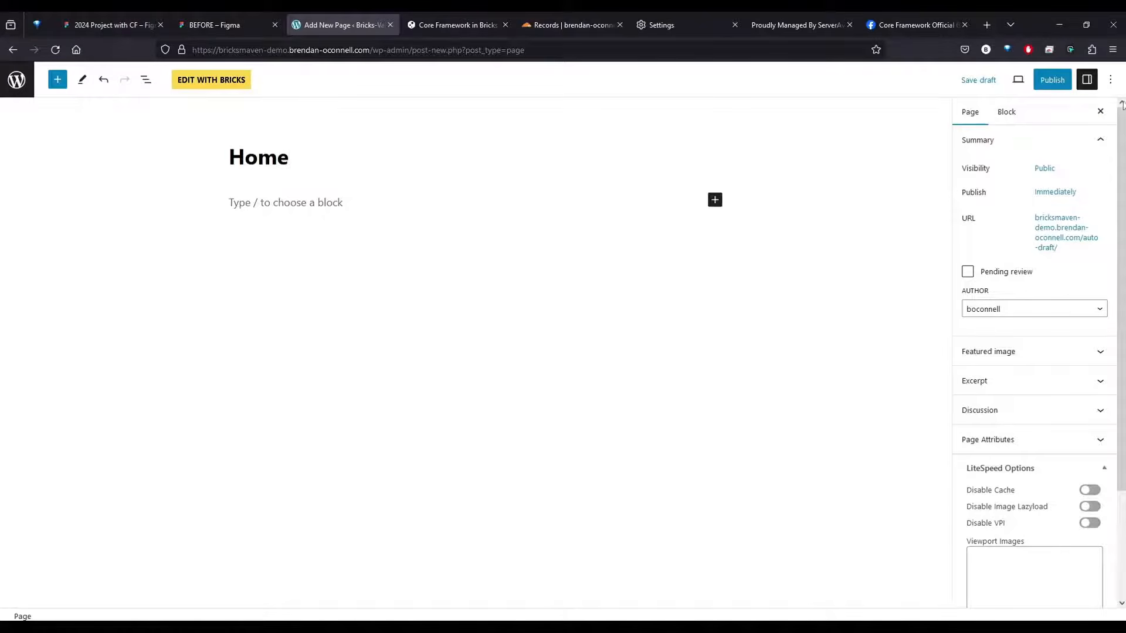
click(1052, 80)
click(1004, 79)
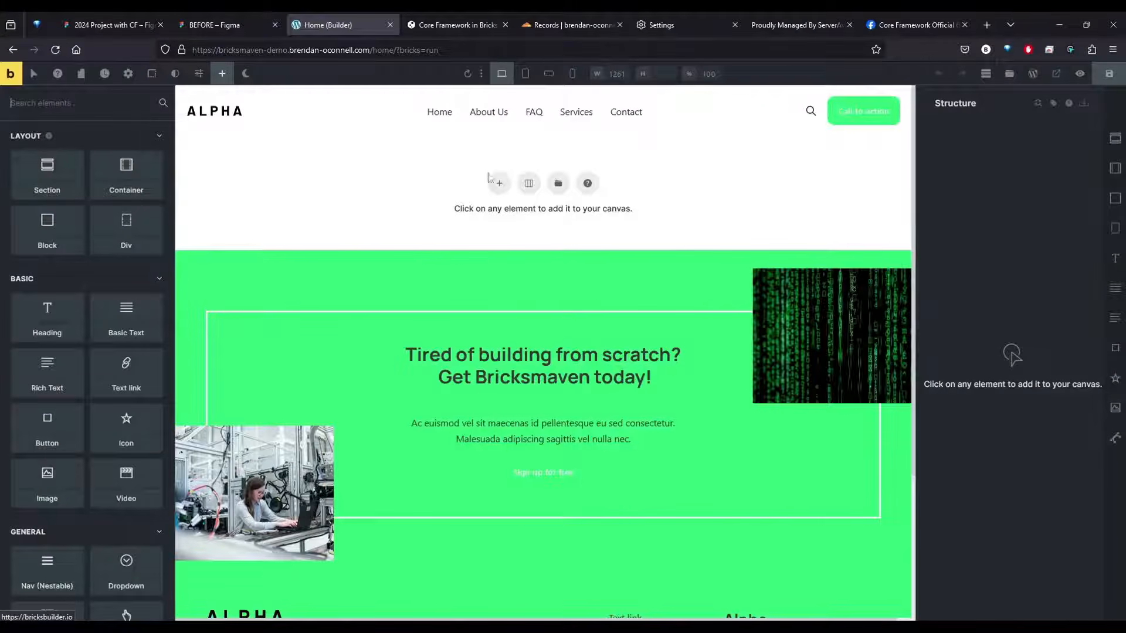
Search the core.bricksmaven.com template source for hero, checking the Figma section list for the homepage's hero number
click(560, 186)
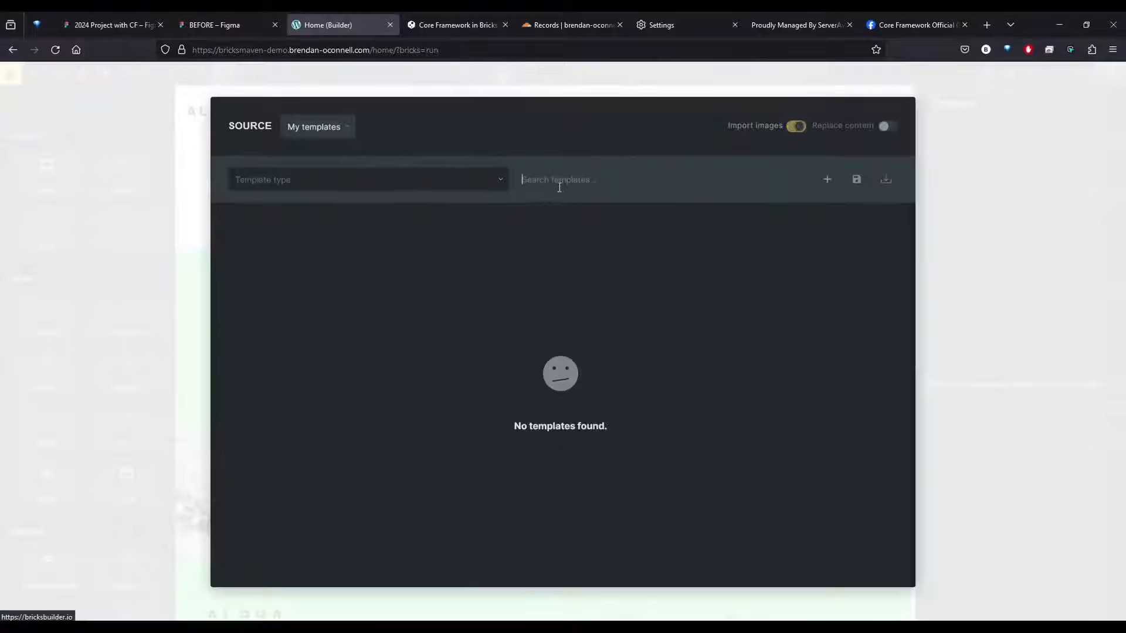
click(323, 129)
click(344, 199)
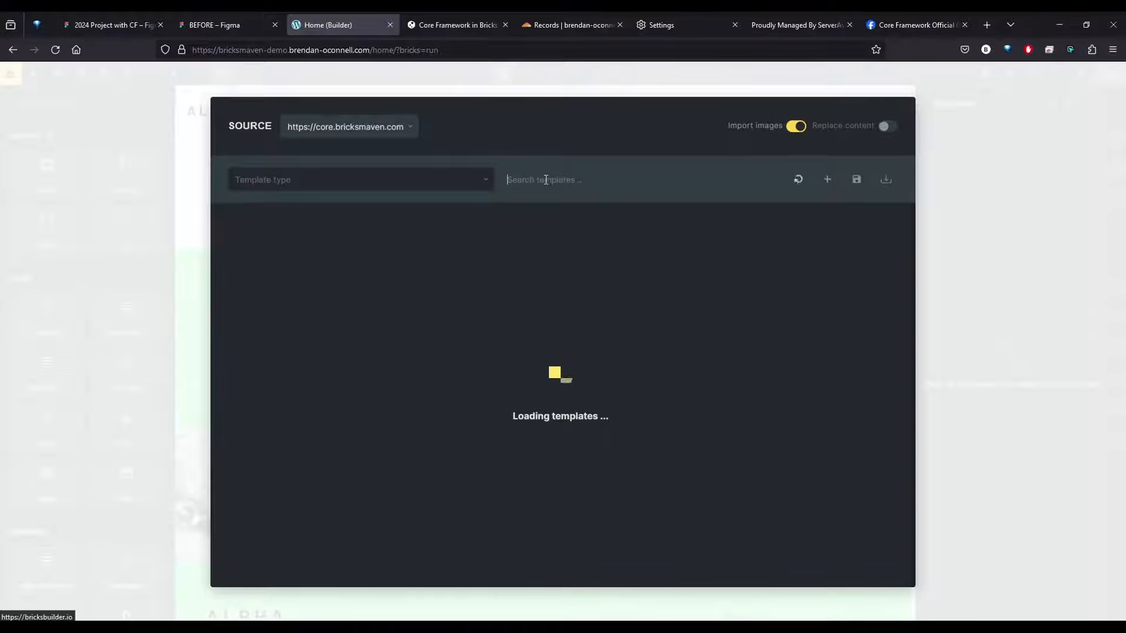
text(hero)
click(208, 20)
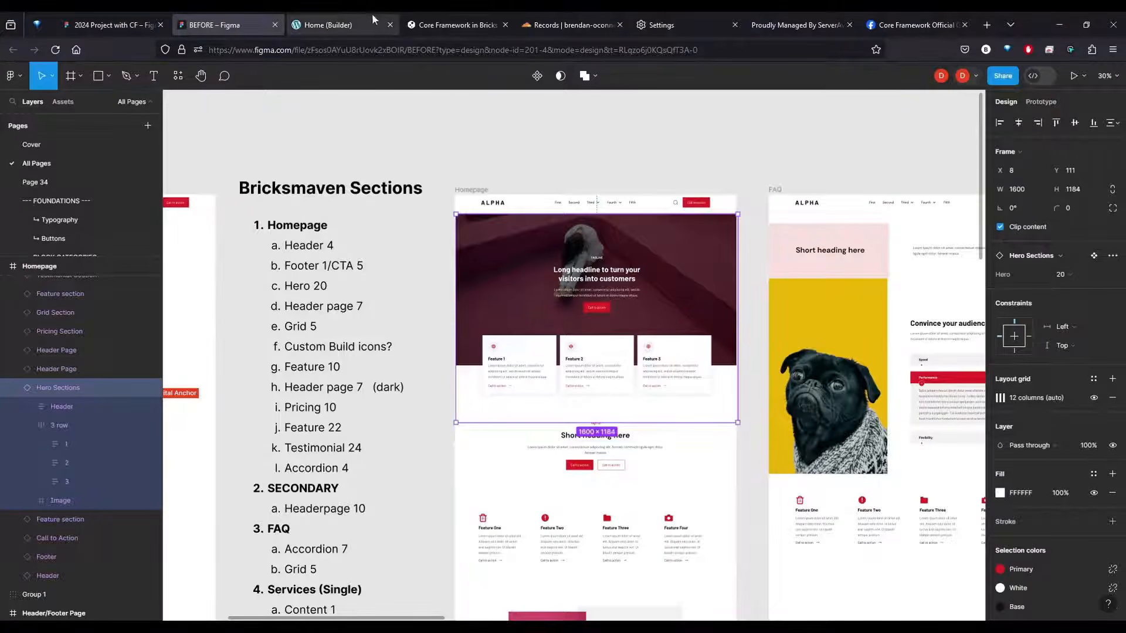
click(346, 23)
click(698, 176)
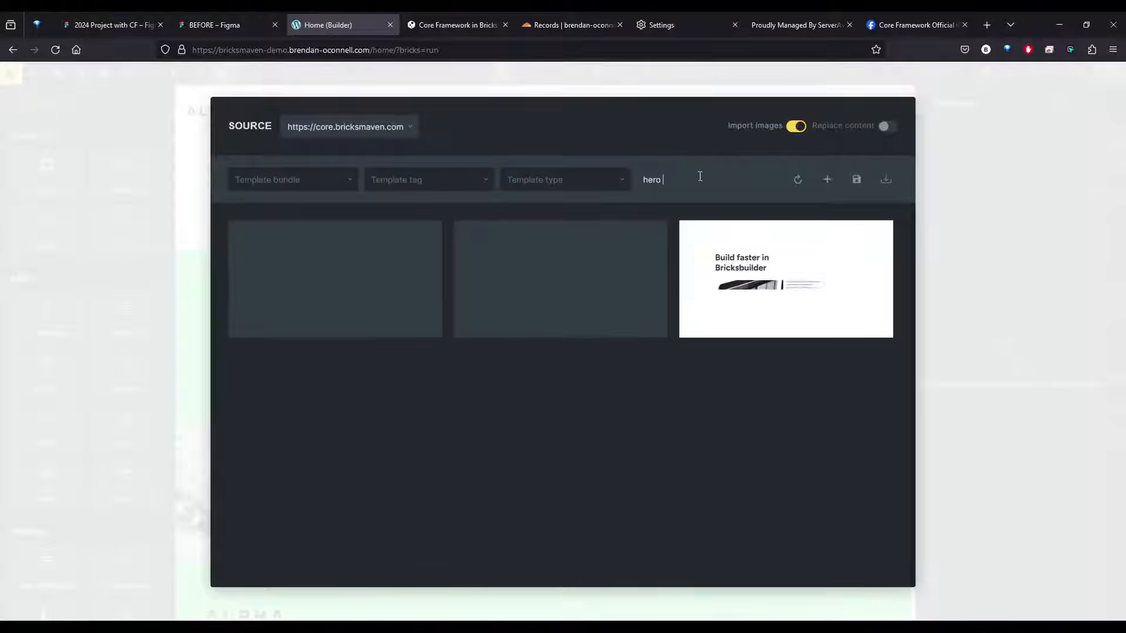
text(20)
key(BackSpace)
key(BackSpace)
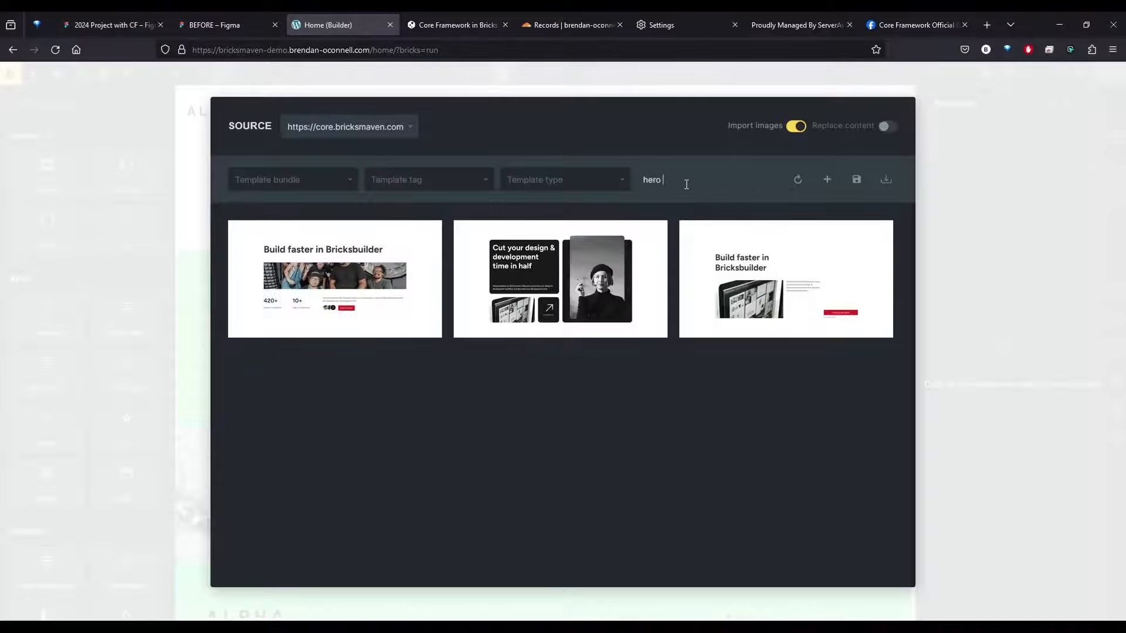
key(BackSpace)
Insert the Hero 20 template into the Home page without importing its theme style
scroll(582, 386, down, 4)
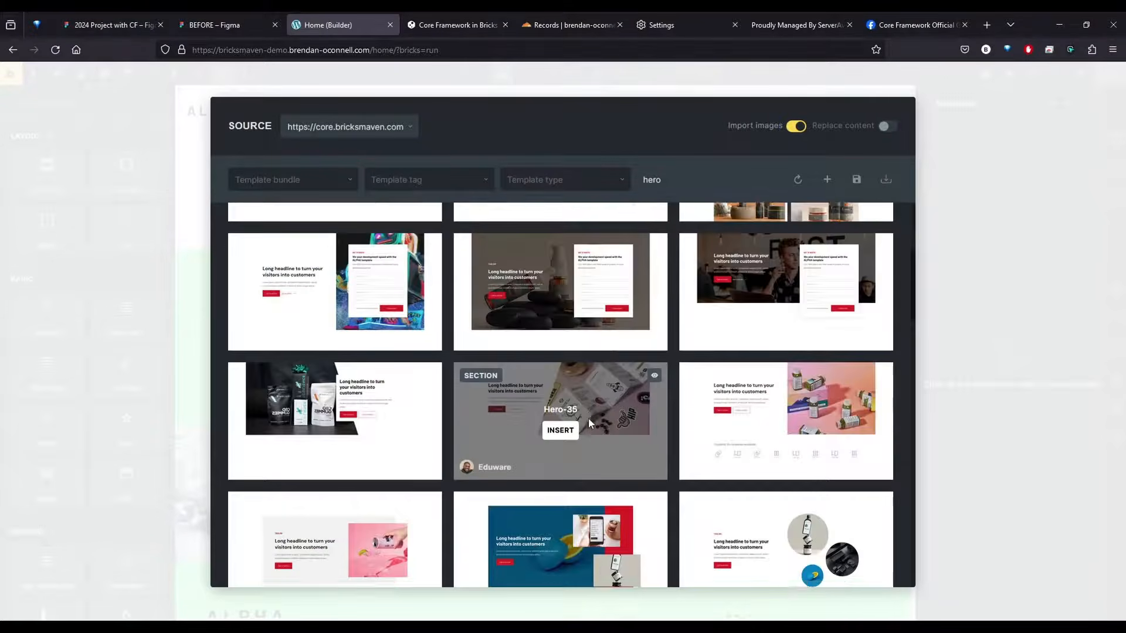
scroll(587, 417, down, 10)
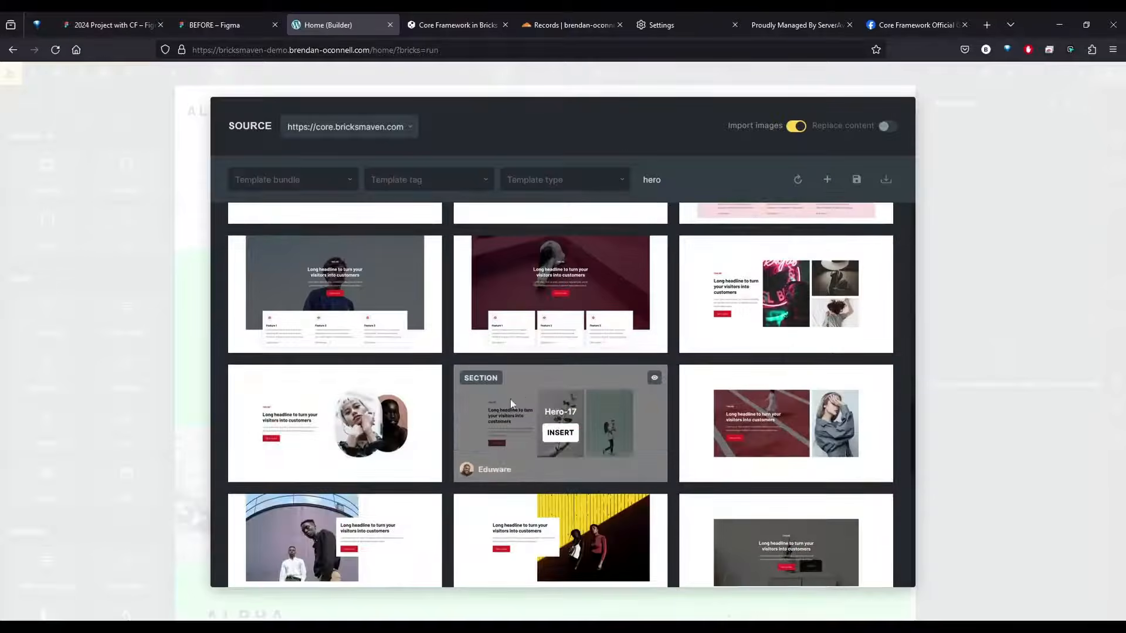
scroll(812, 268, up, 2)
click(560, 420)
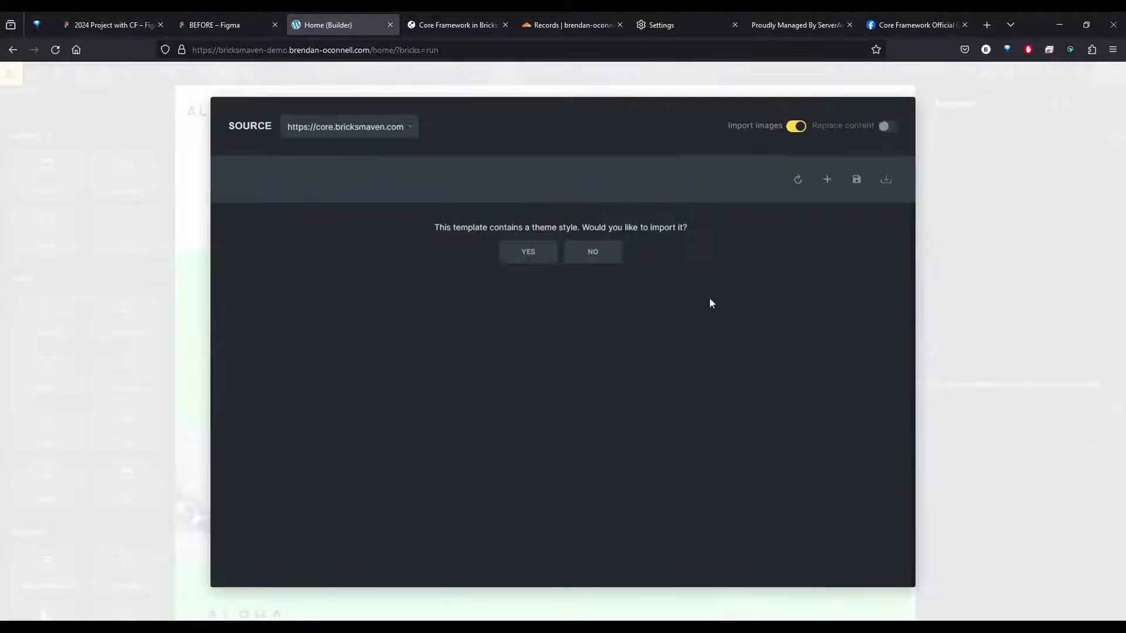
click(592, 252)
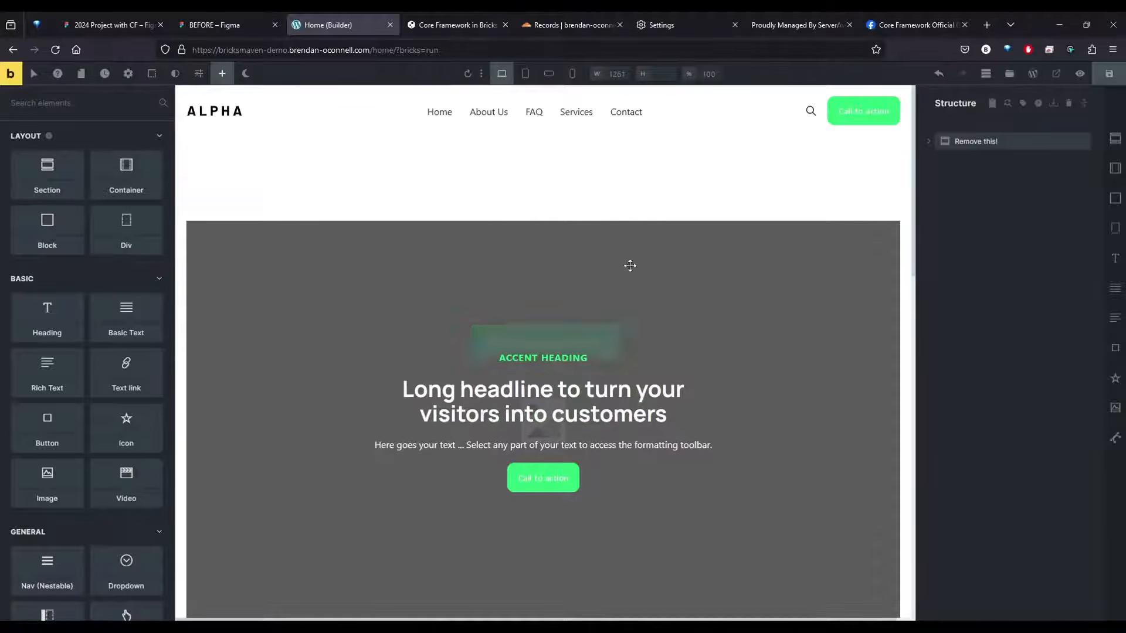
Examine the inserted hero section's spacing and background image in the builder and preview the Home page on the front end
click(993, 142)
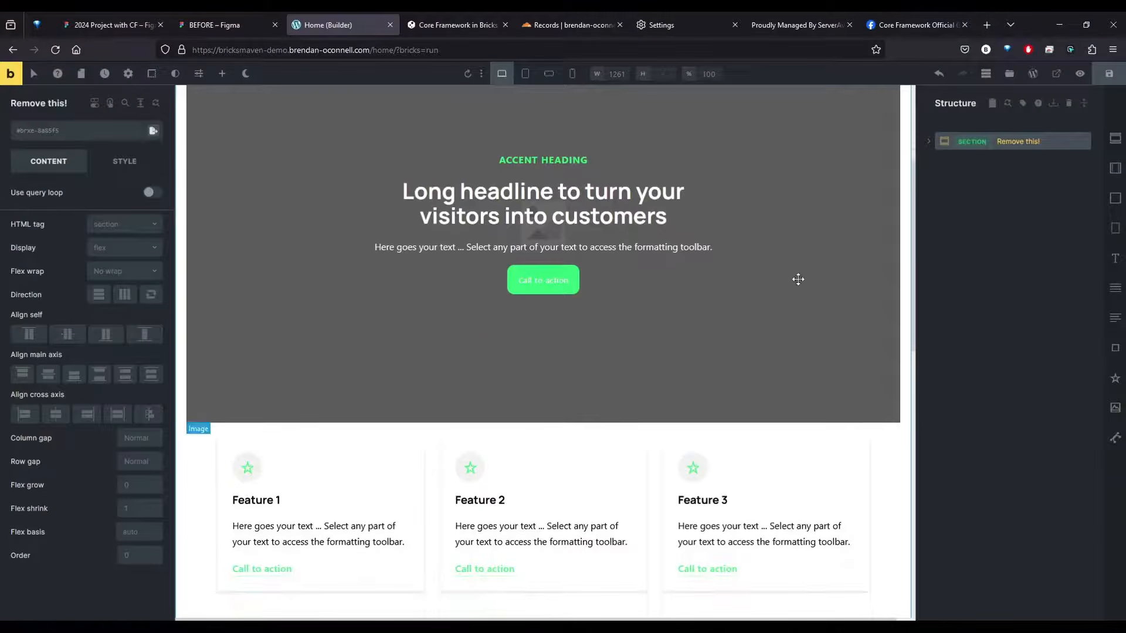
scroll(754, 247, up, 4)
scroll(766, 181, down, 10)
scroll(656, 390, up, 8)
scroll(587, 282, up, 2)
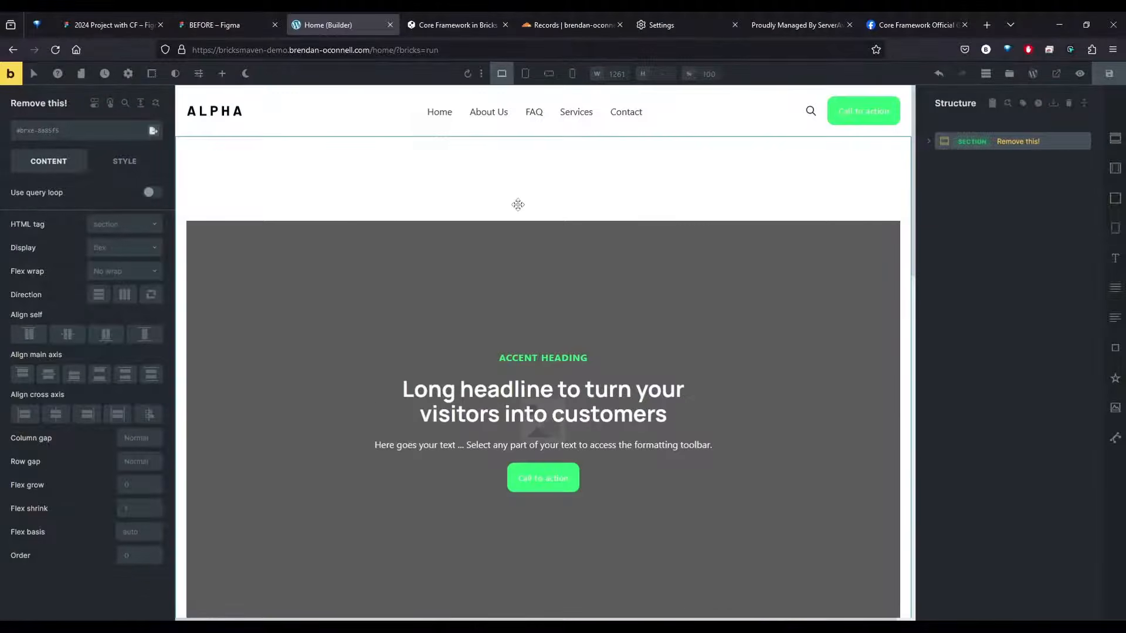
click(506, 257)
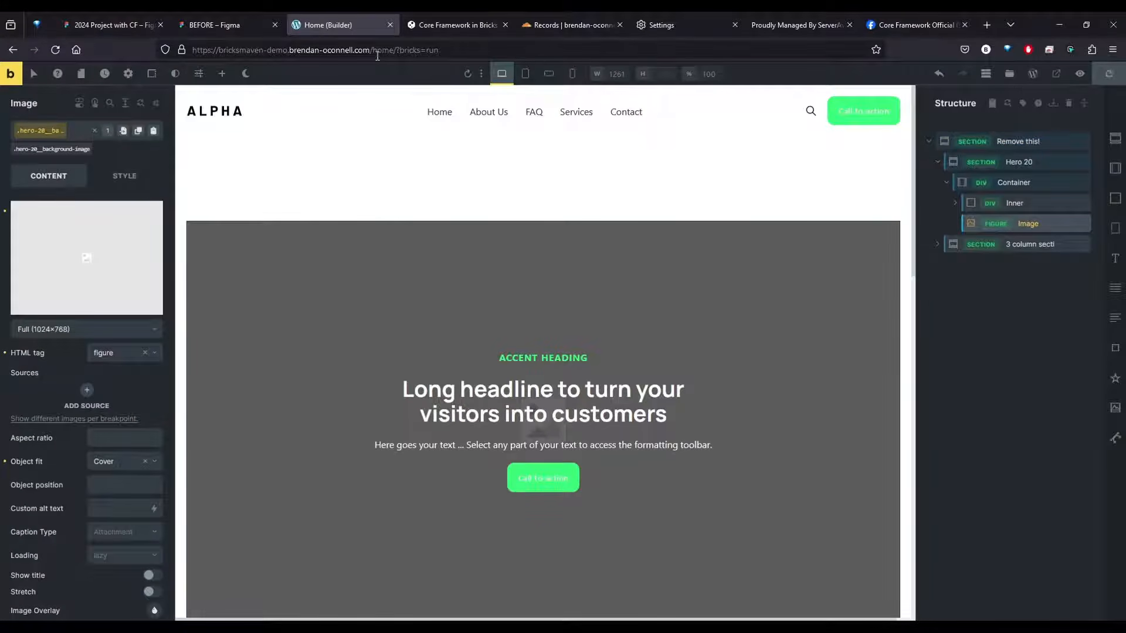
click(1080, 74)
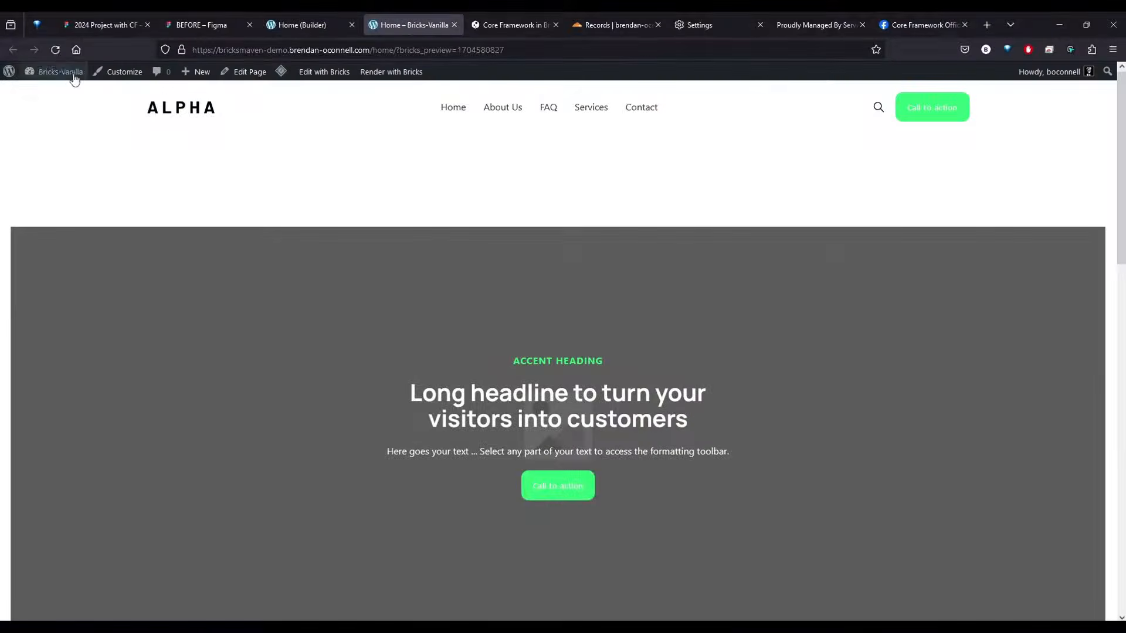
Remove the :where(.brxe-container) selector from the Bricks Utility Classes in the Core Framework settings
click(46, 88)
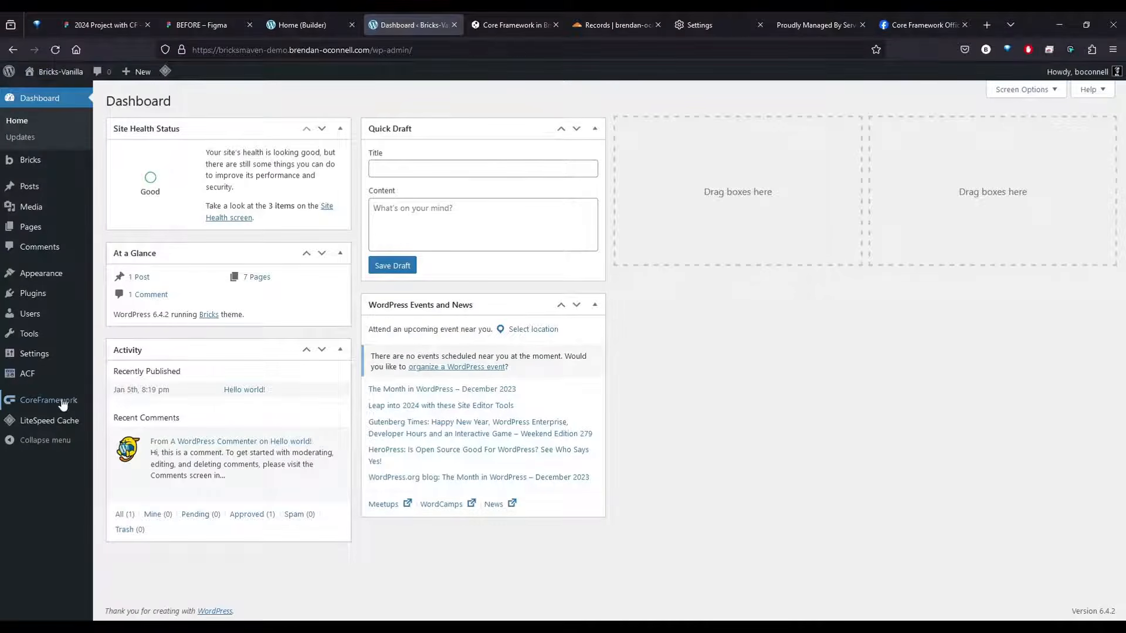
click(48, 400)
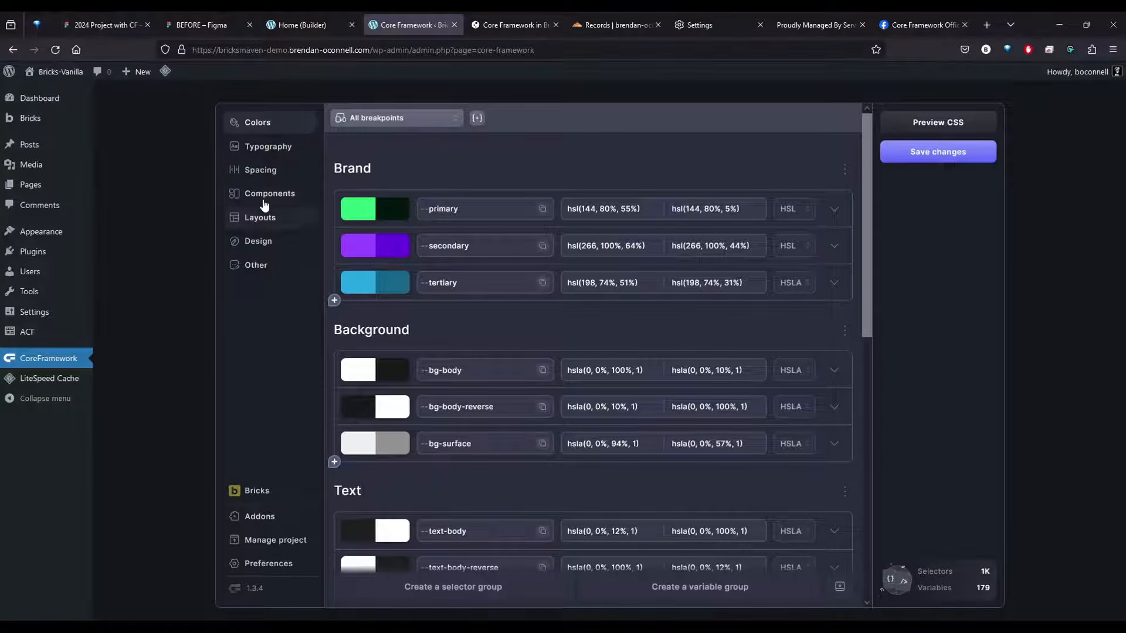
click(258, 264)
scroll(443, 432, down, 5)
scroll(443, 432, down, 10)
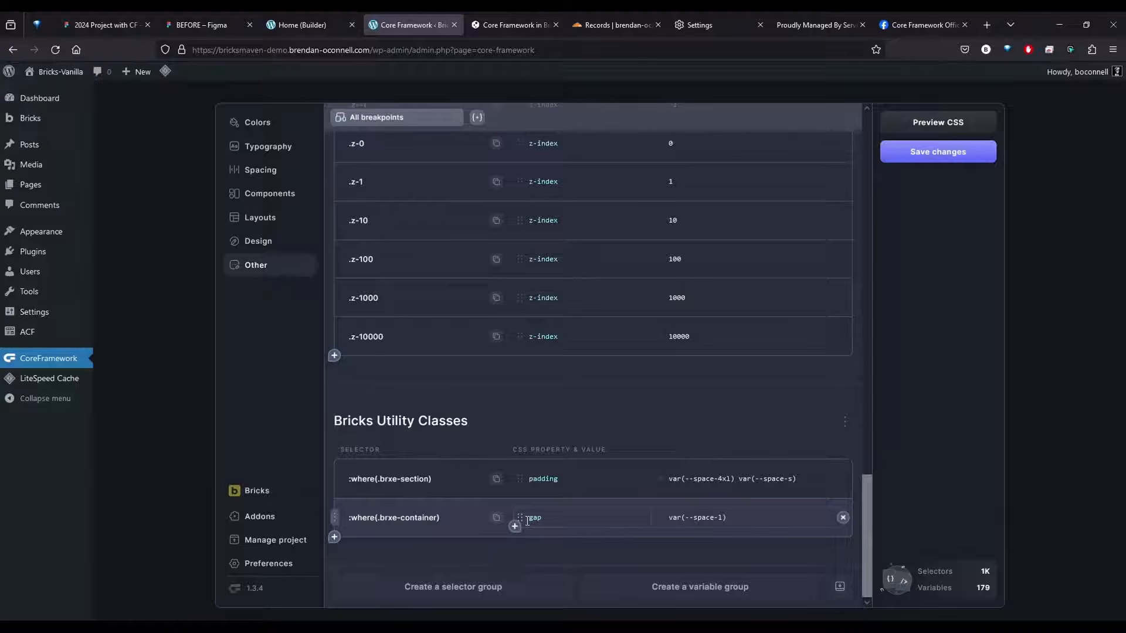
click(335, 518)
click(361, 490)
click(361, 491)
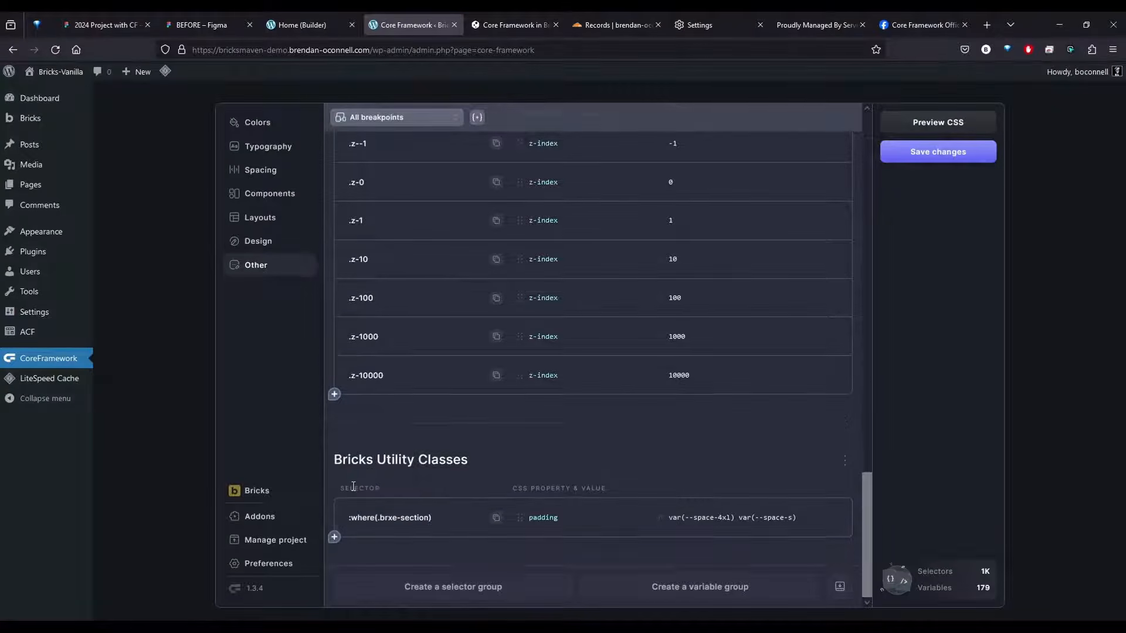
Remove the :where(.brxe-section) selector from the Bricks Utility Classes and save the Core Framework changes
click(335, 518)
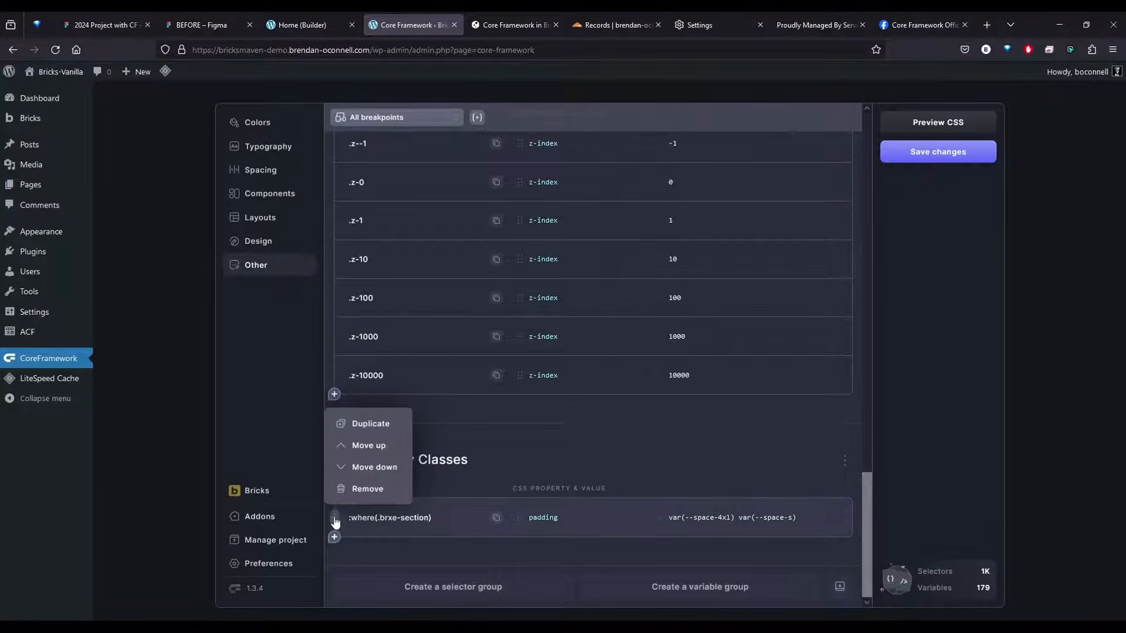
click(413, 559)
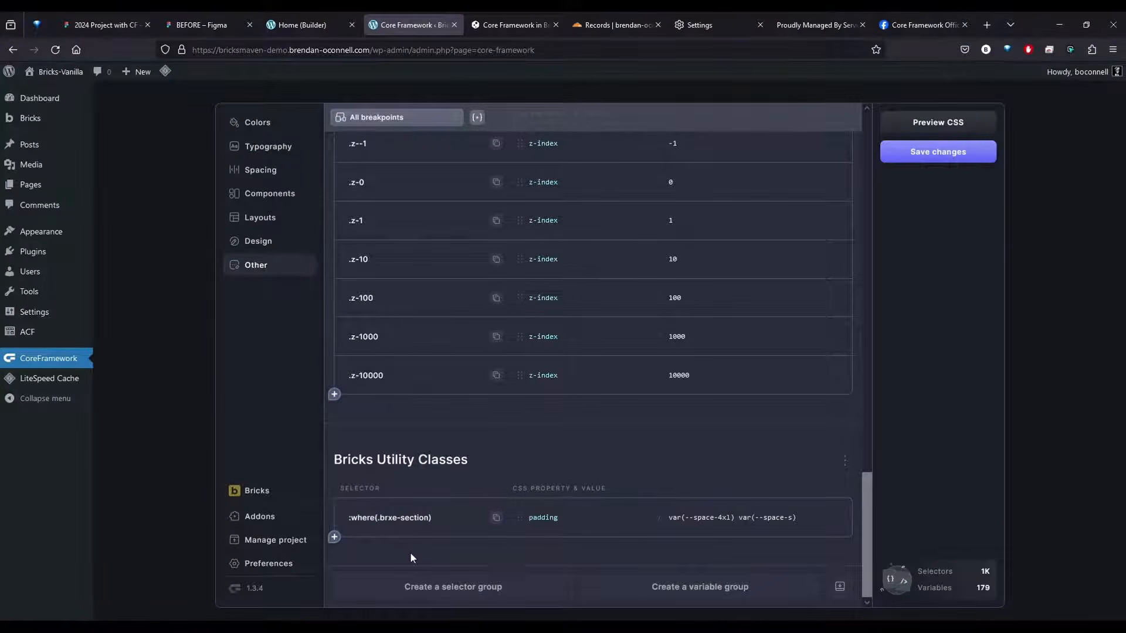
click(430, 517)
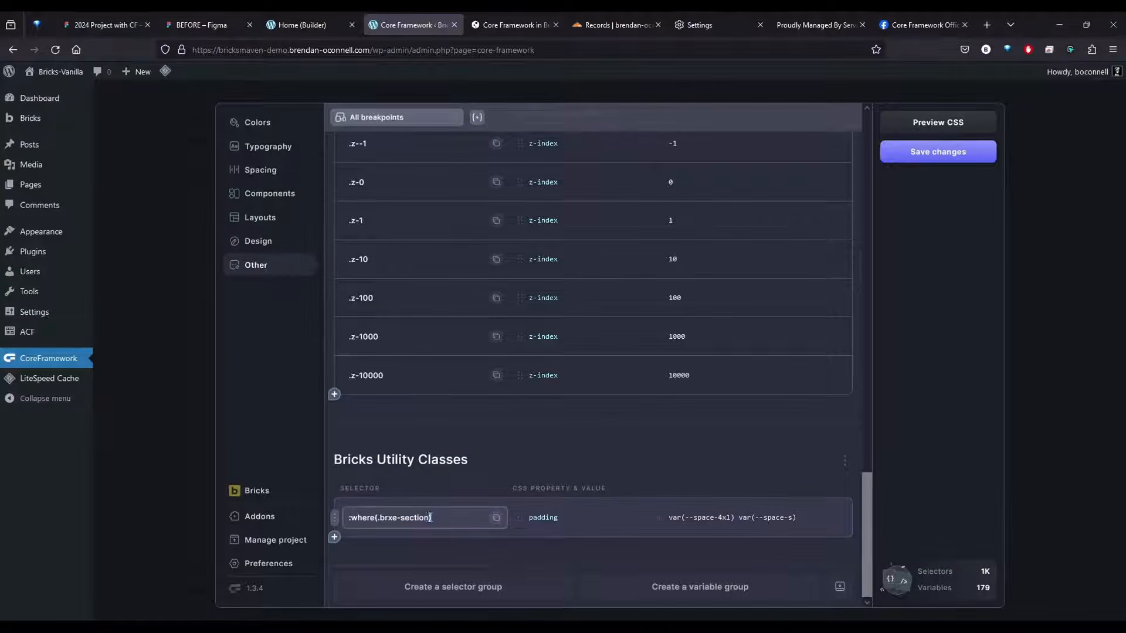
click(335, 517)
click(367, 490)
click(367, 490)
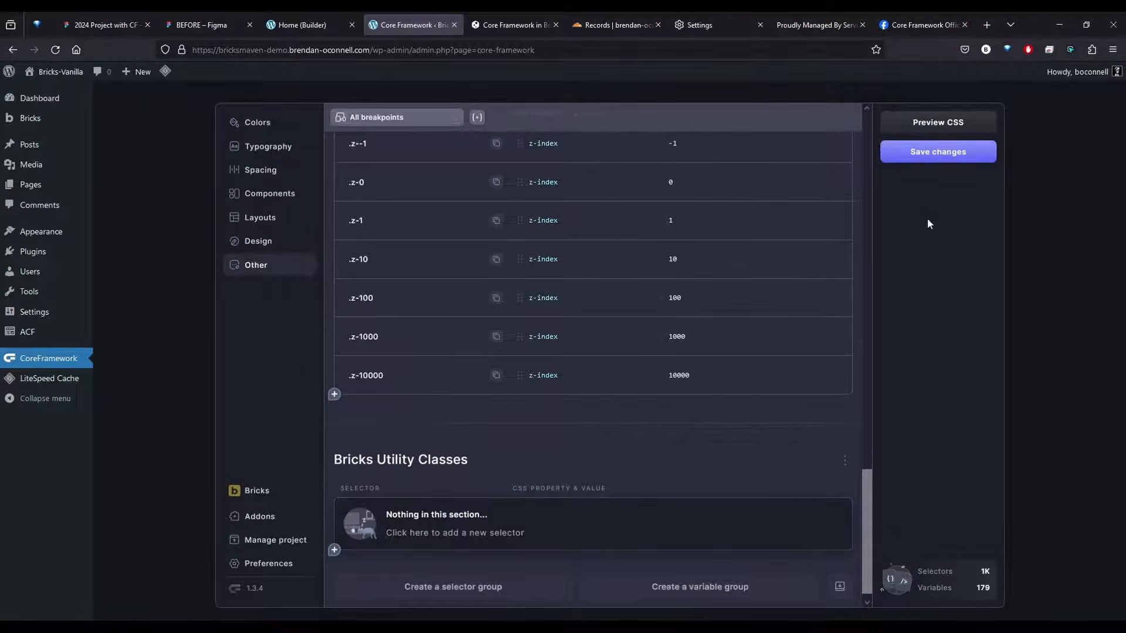
click(946, 158)
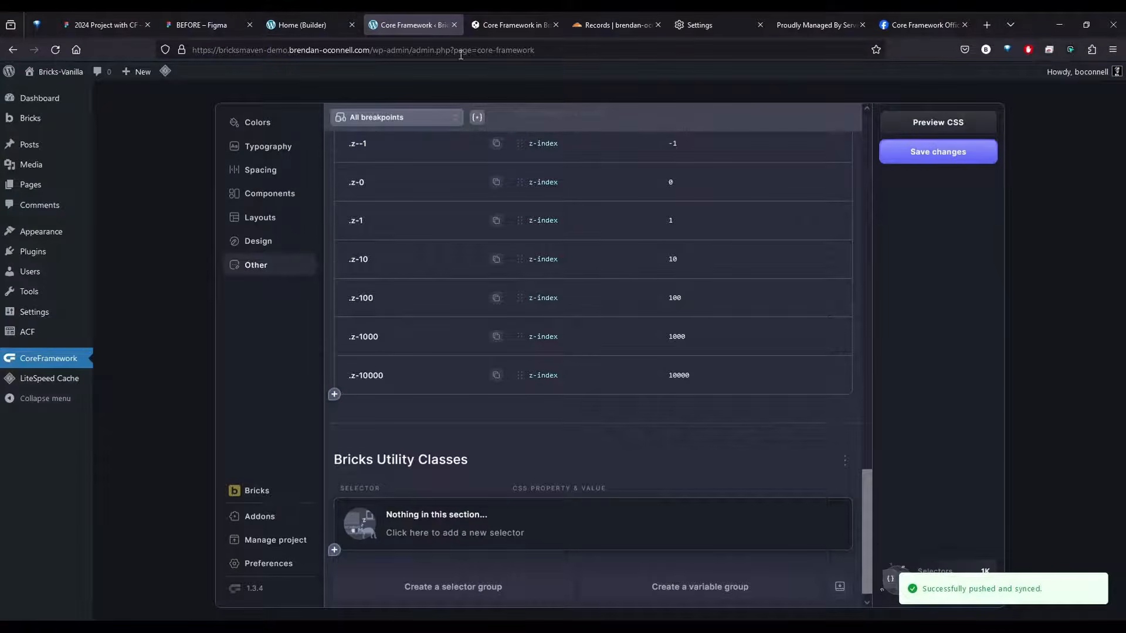
Reload the Home page in the builder and inspect the Hero 20 section inside its "Remove this!" wrapper
click(318, 28)
click(57, 50)
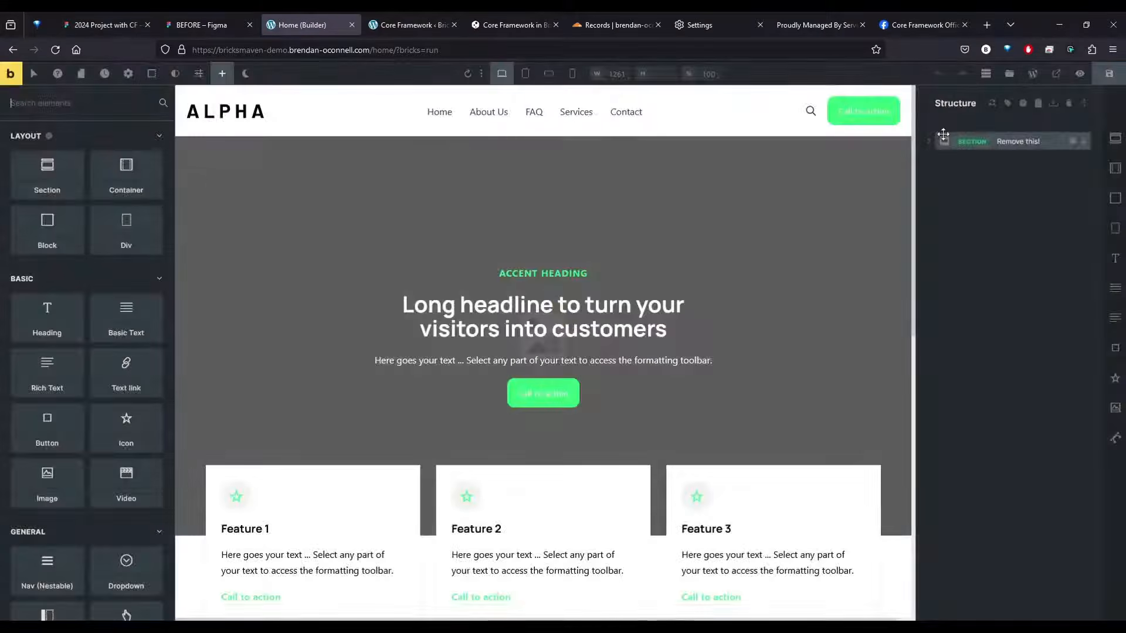
key(ctrl+minus)
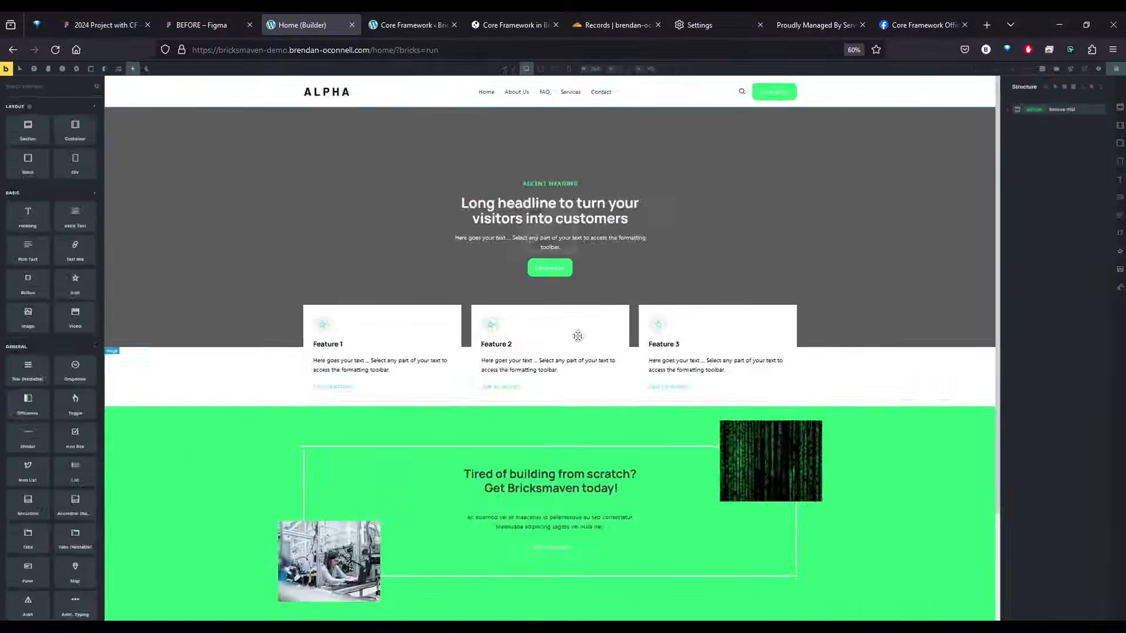
click(1030, 131)
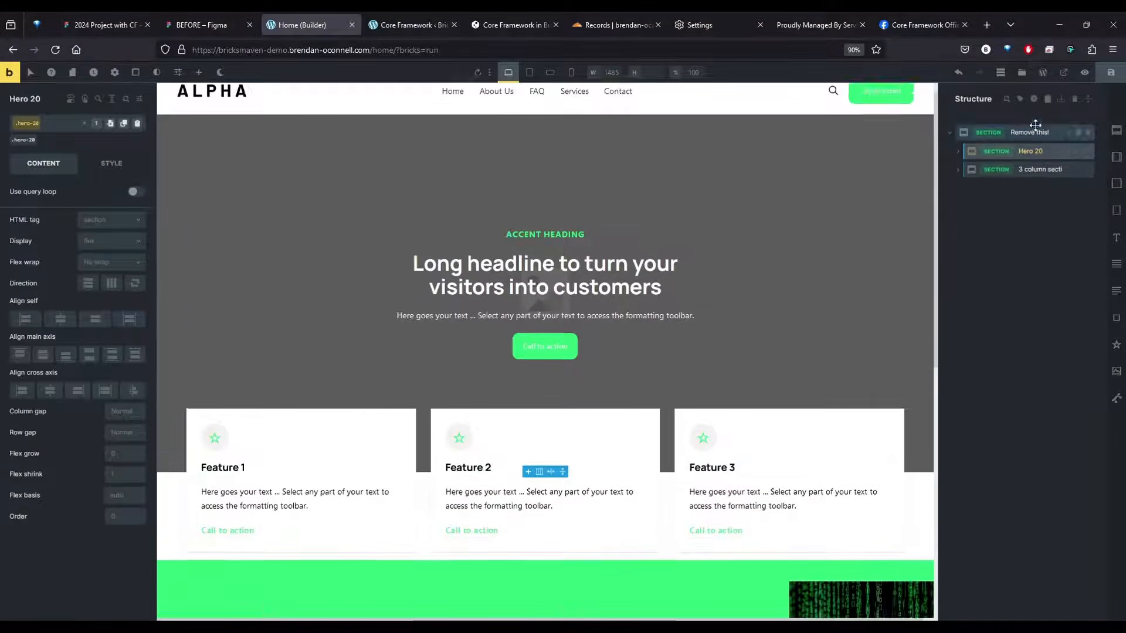
double_click(1033, 132)
mouse_move(971, 150)
mouse_down()
mouse_move(973, 122)
mouse_move(961, 147)
mouse_move(970, 150)
mouse_up()
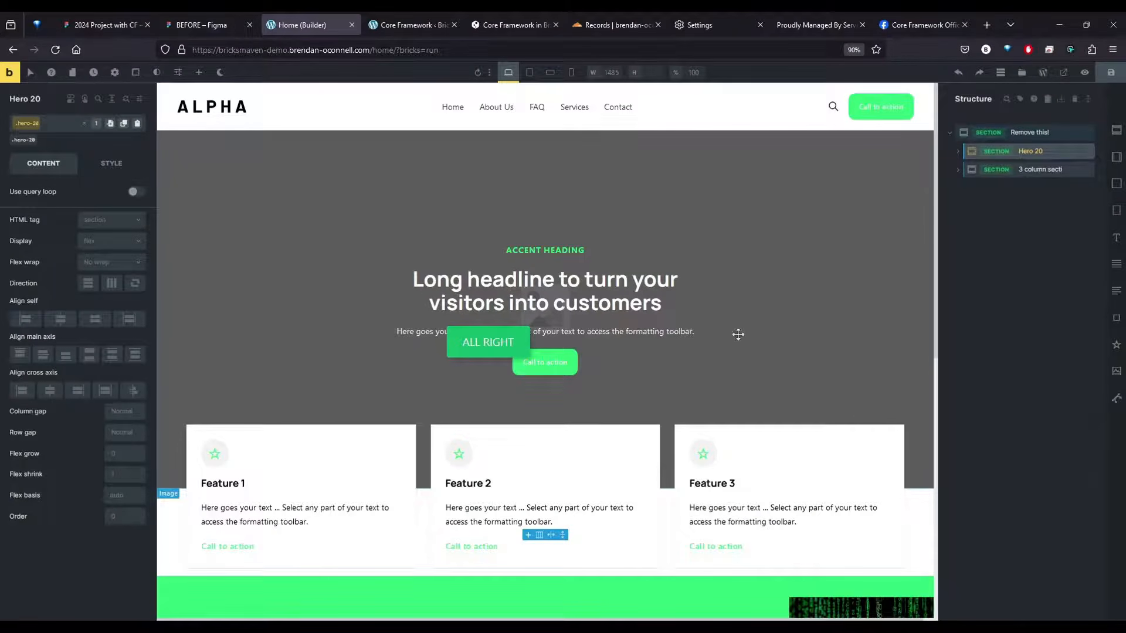
Check the Figma section list and insert the Header Page 7 template from core.bricksmaven.com without importing its theme style
click(206, 23)
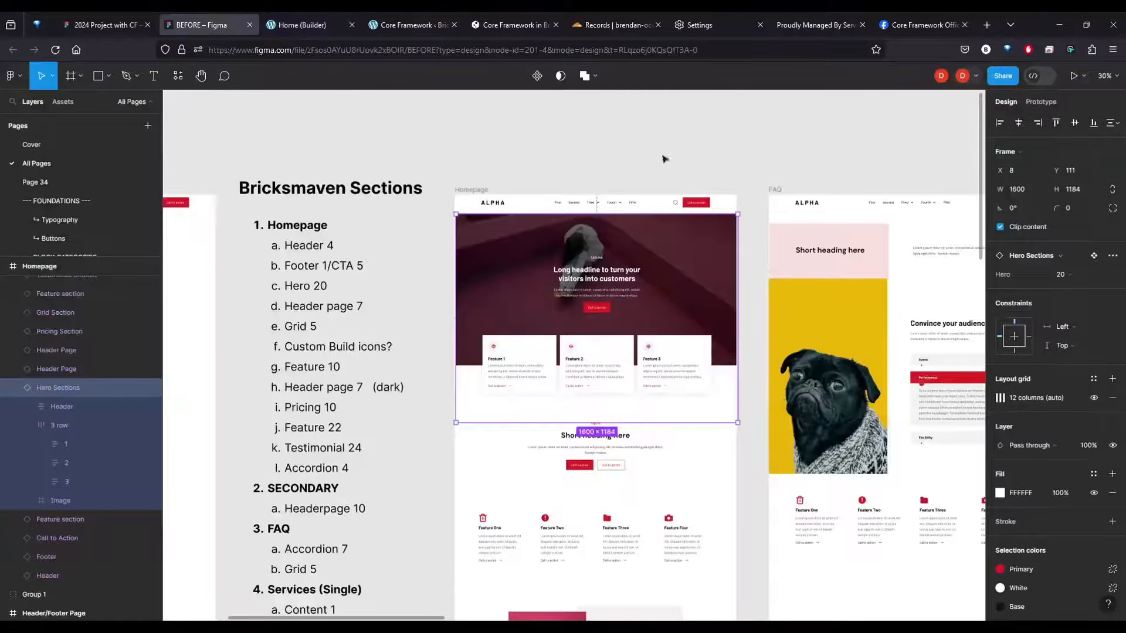
click(302, 26)
click(995, 230)
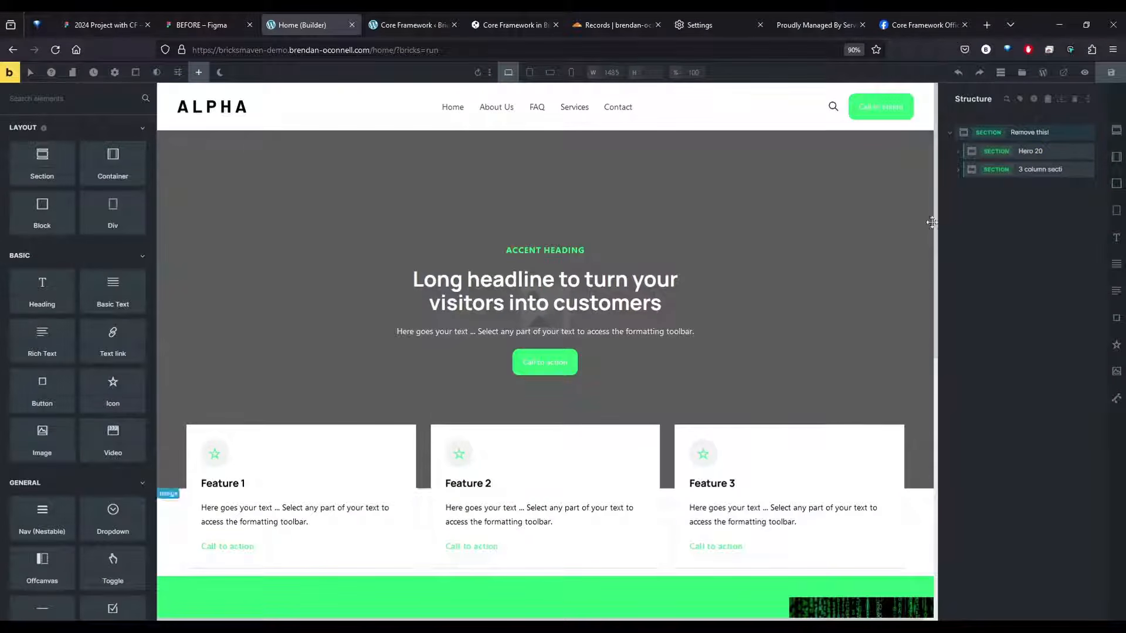
click(1021, 72)
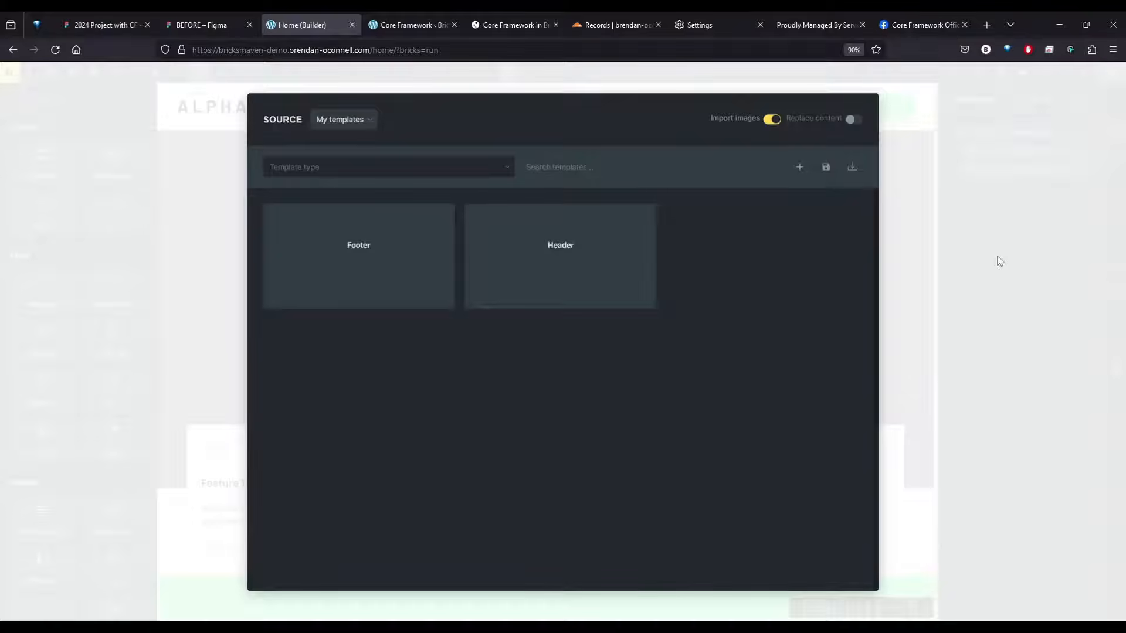
click(1000, 261)
click(1021, 72)
click(331, 120)
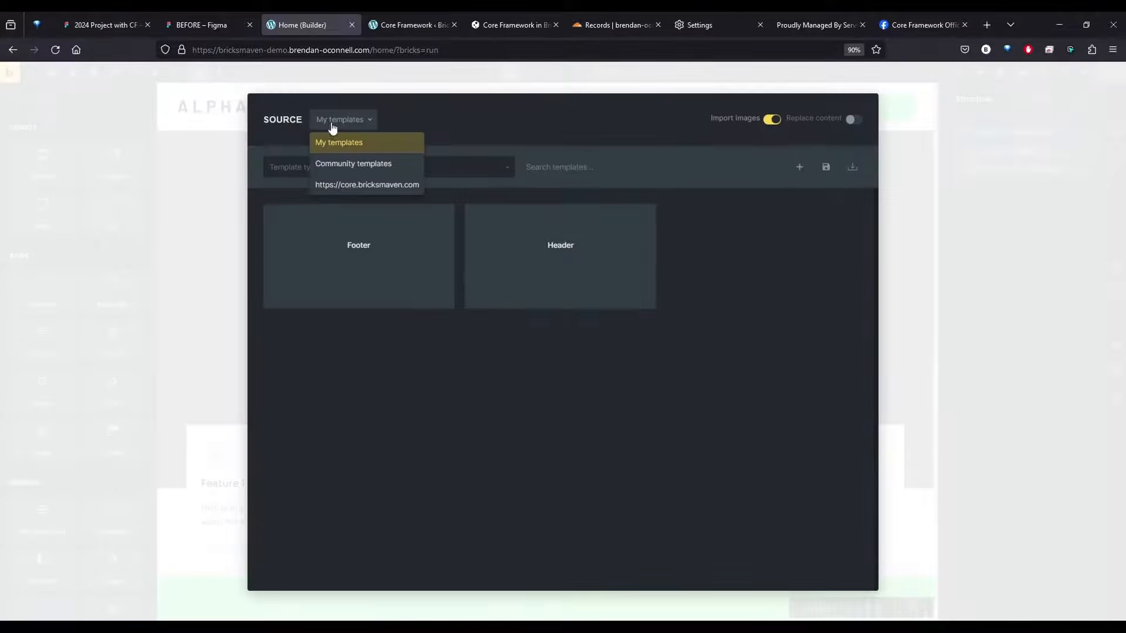
click(366, 184)
text(header page)
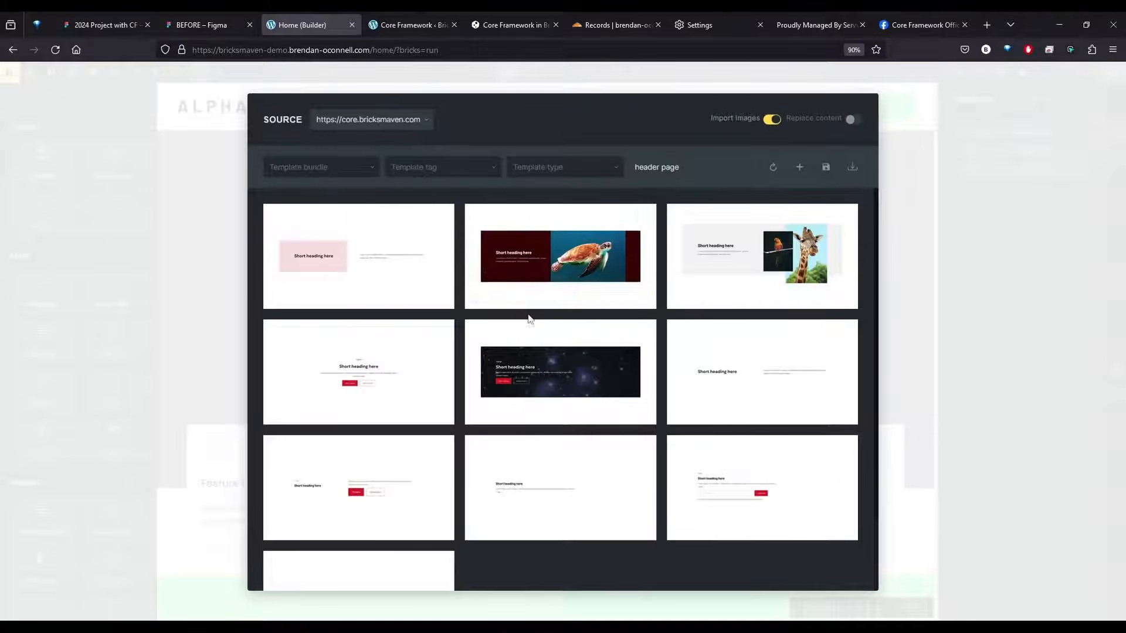
click(356, 381)
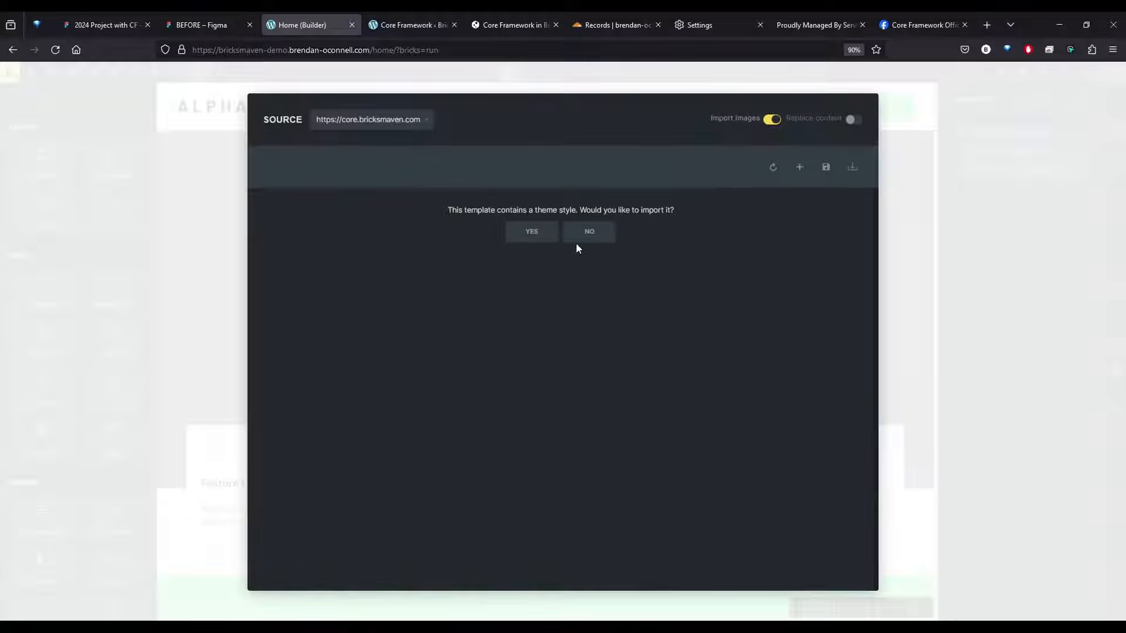
click(576, 240)
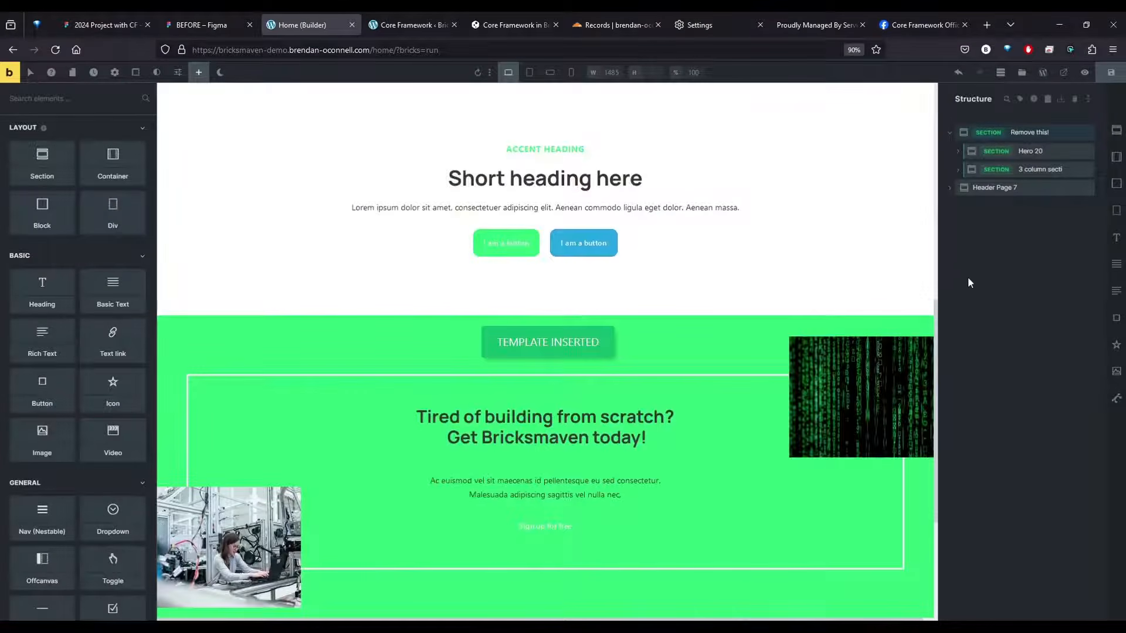
Find the Grid 5 template in the core.bricksmaven.com library and insert it without importing its theme style
click(1033, 99)
click(339, 119)
click(368, 183)
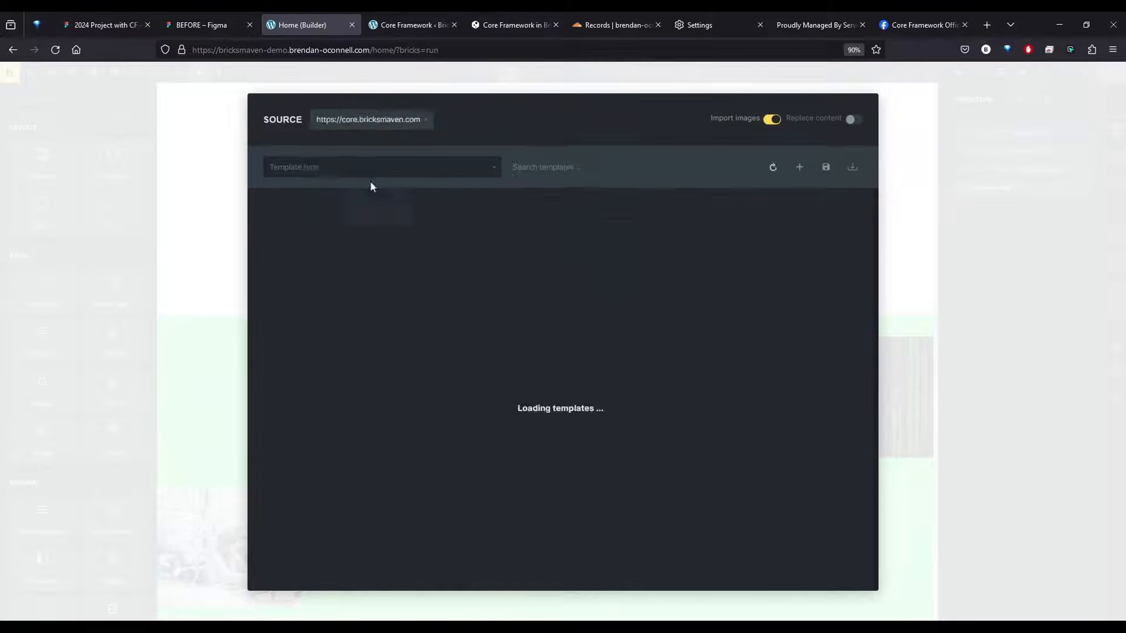
click(616, 168)
text(grid 5)
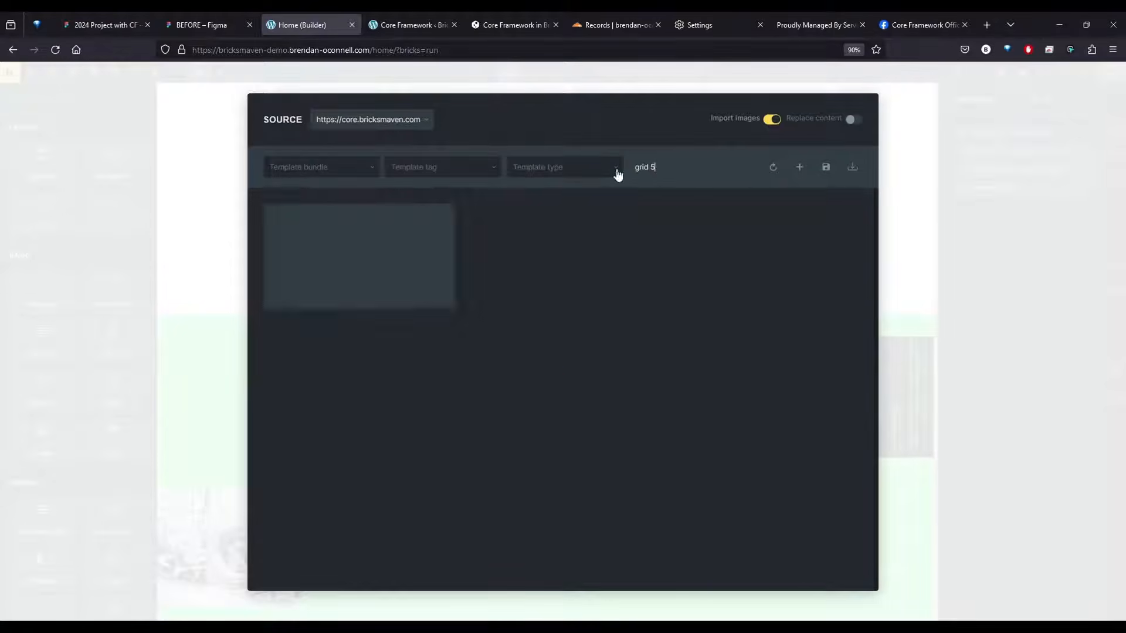
click(358, 264)
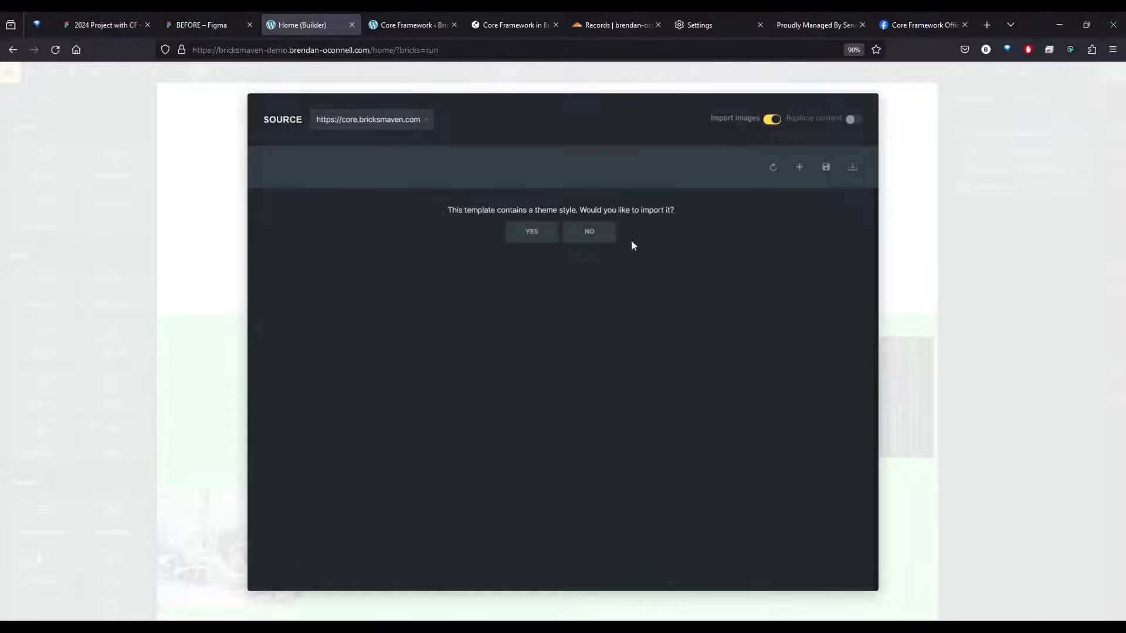
click(589, 232)
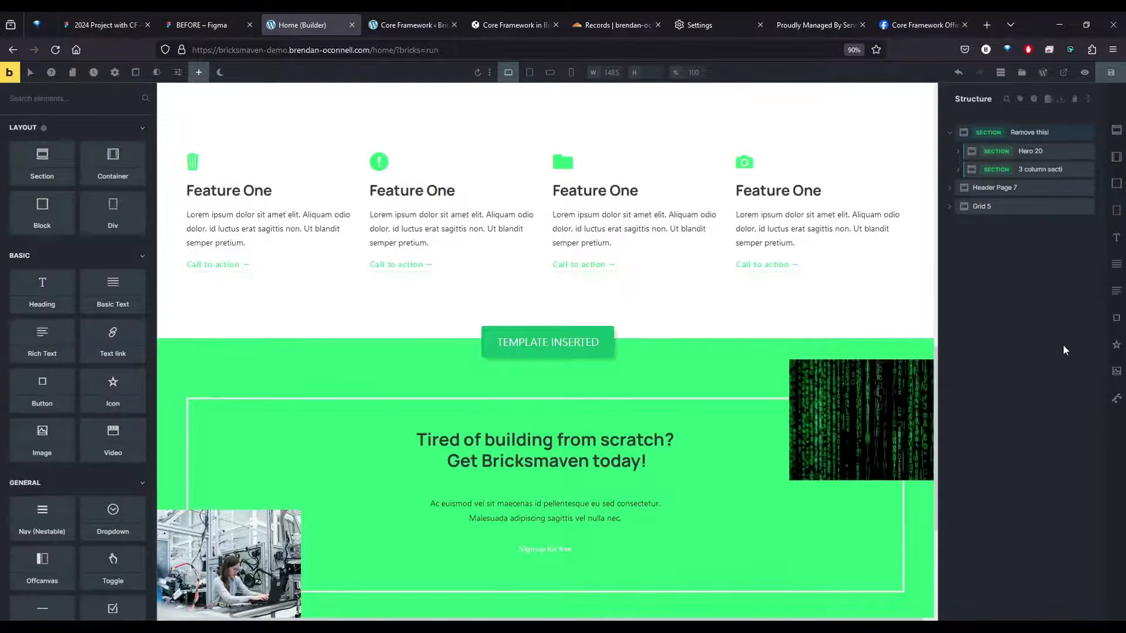
click(1014, 206)
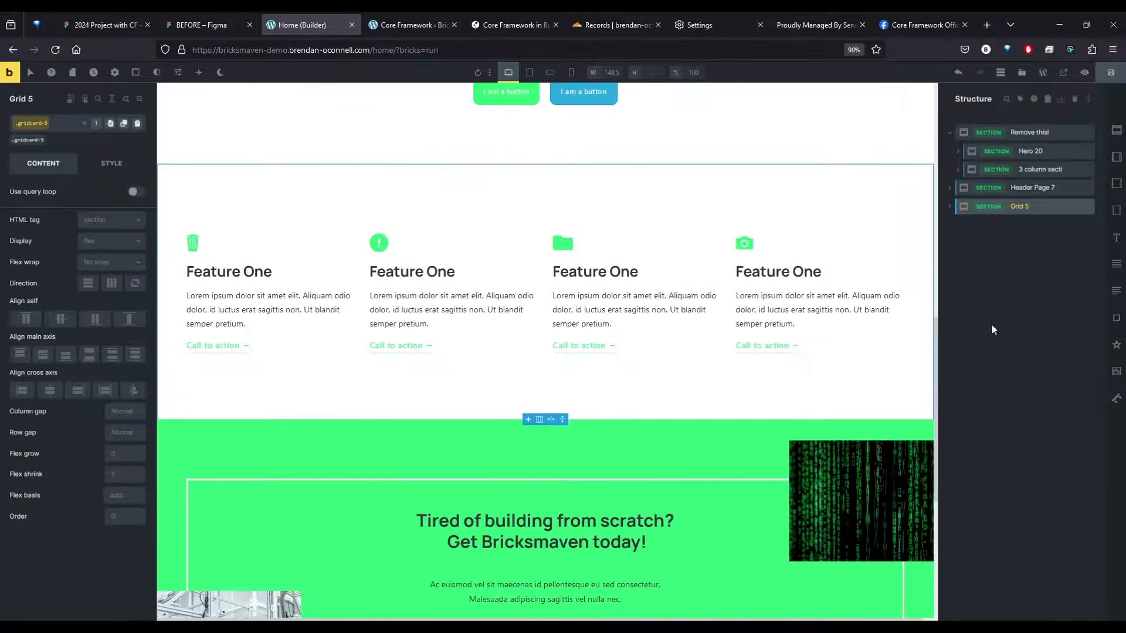
Open the Component Class Manager for the Grid 5 section and target classes containing gridcard-5 for bulk duplication
click(1023, 208)
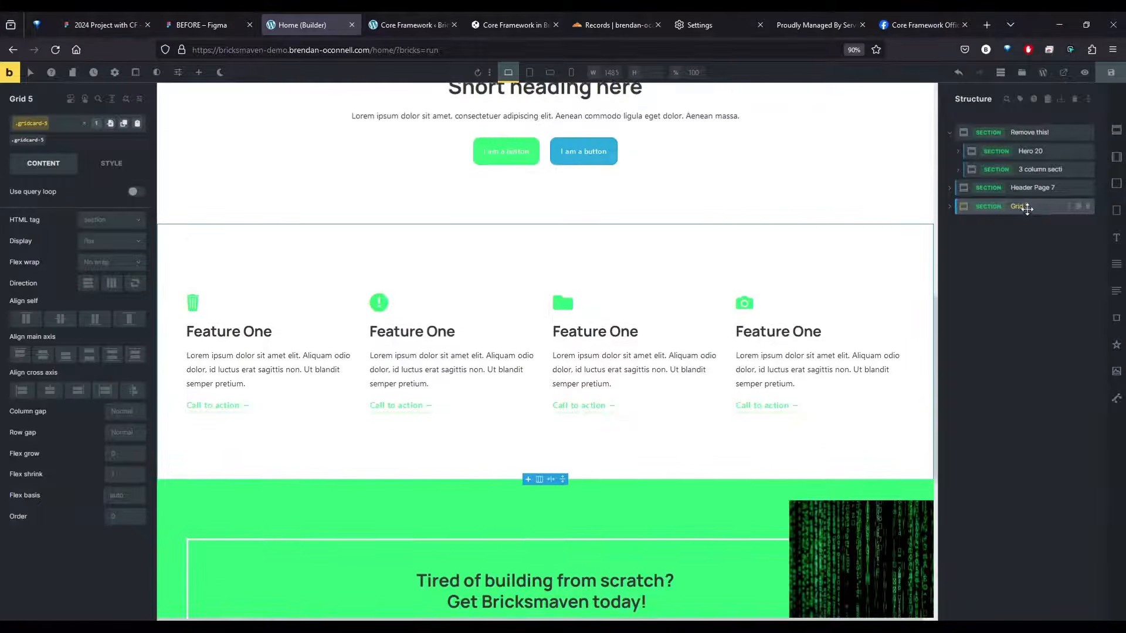
right_click(1028, 211)
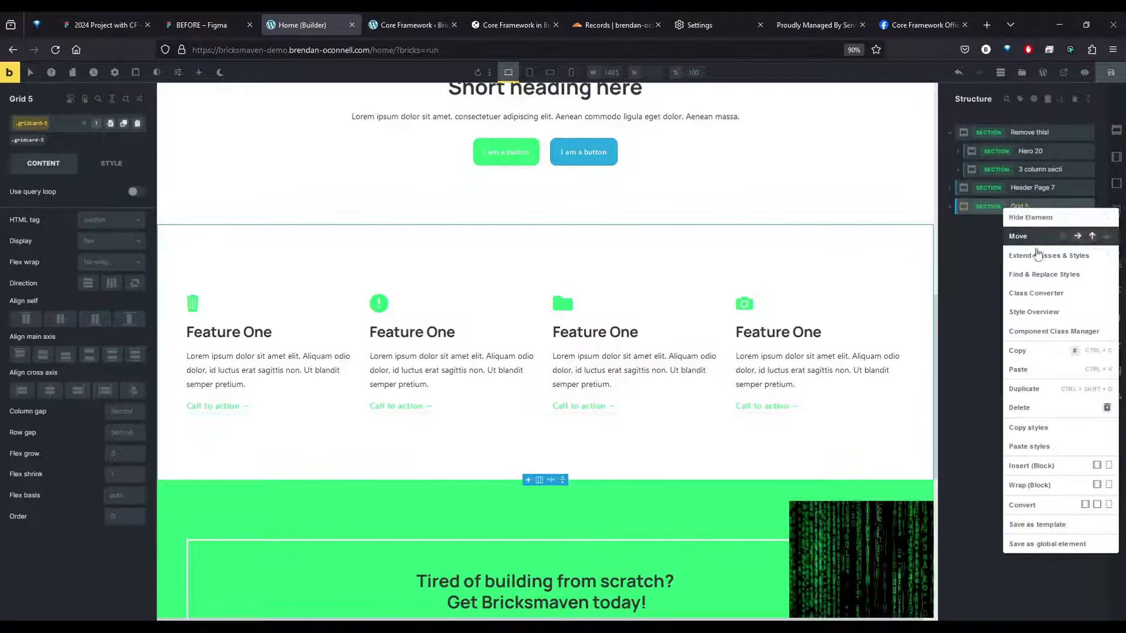
click(1053, 332)
click(156, 151)
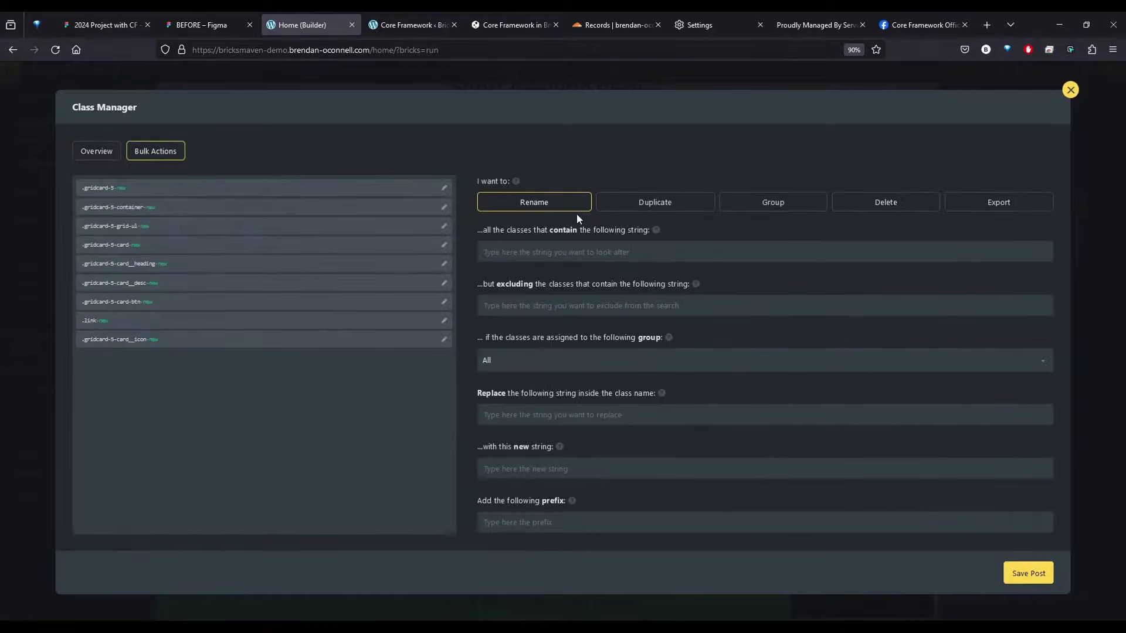
click(671, 207)
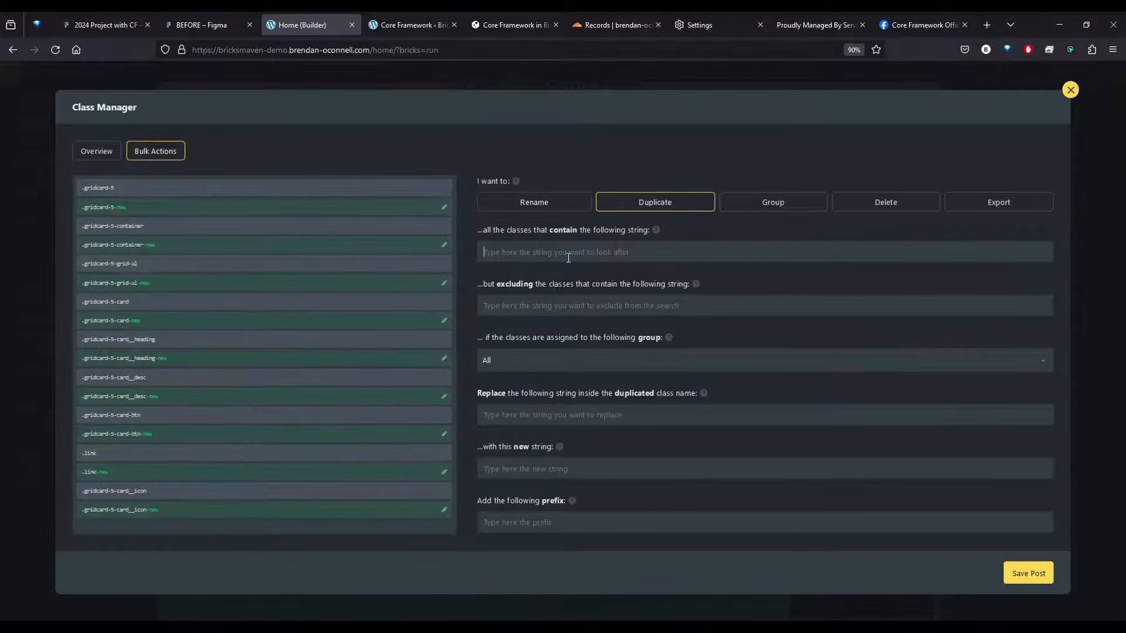
text(gridcard-)
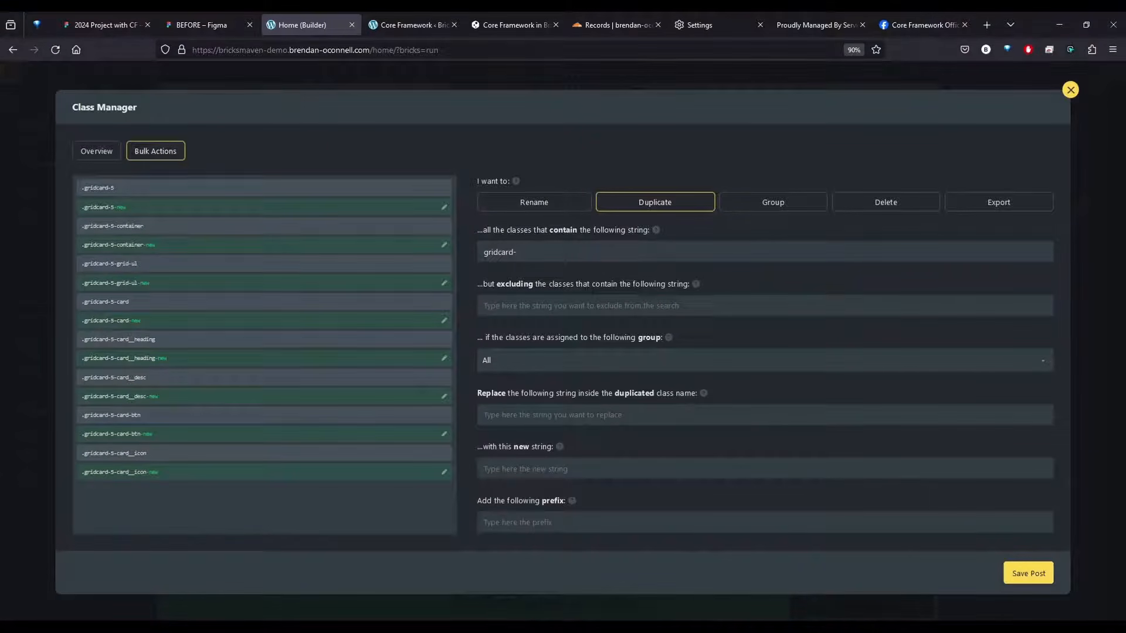
Set the bulk duplication to replace gridcard-5 with feature-grid in the new class names
key(ctrl+a)
key(ctrl+c)
drag(117, 224, 141, 224)
click(504, 417)
key(ctrl+v)
click(526, 472)
text(feat)
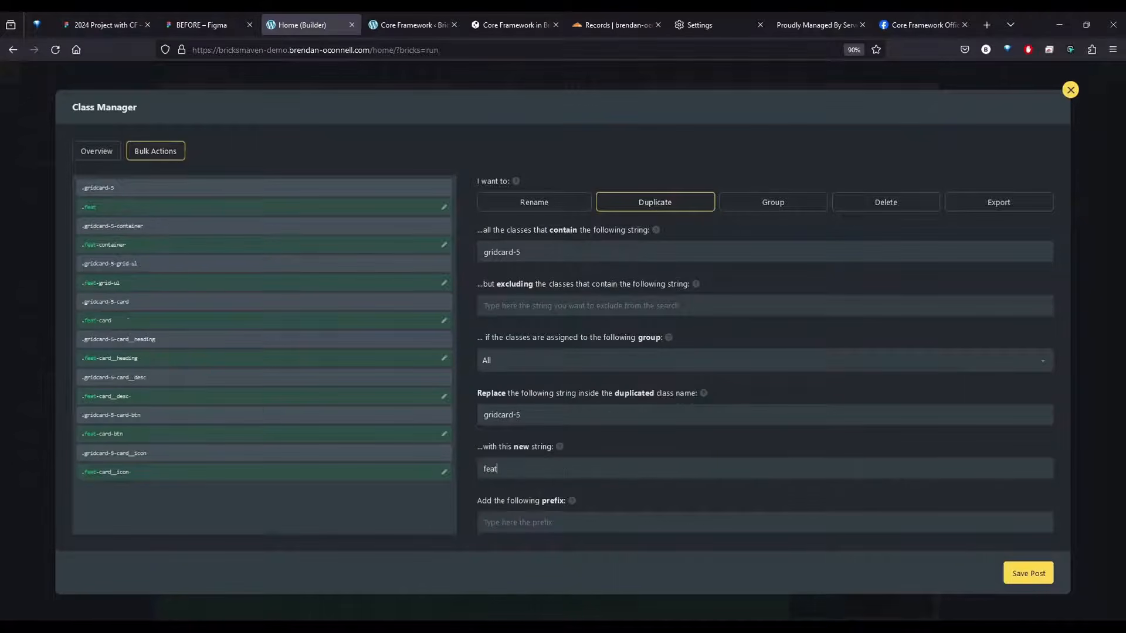
text(ure-grid)
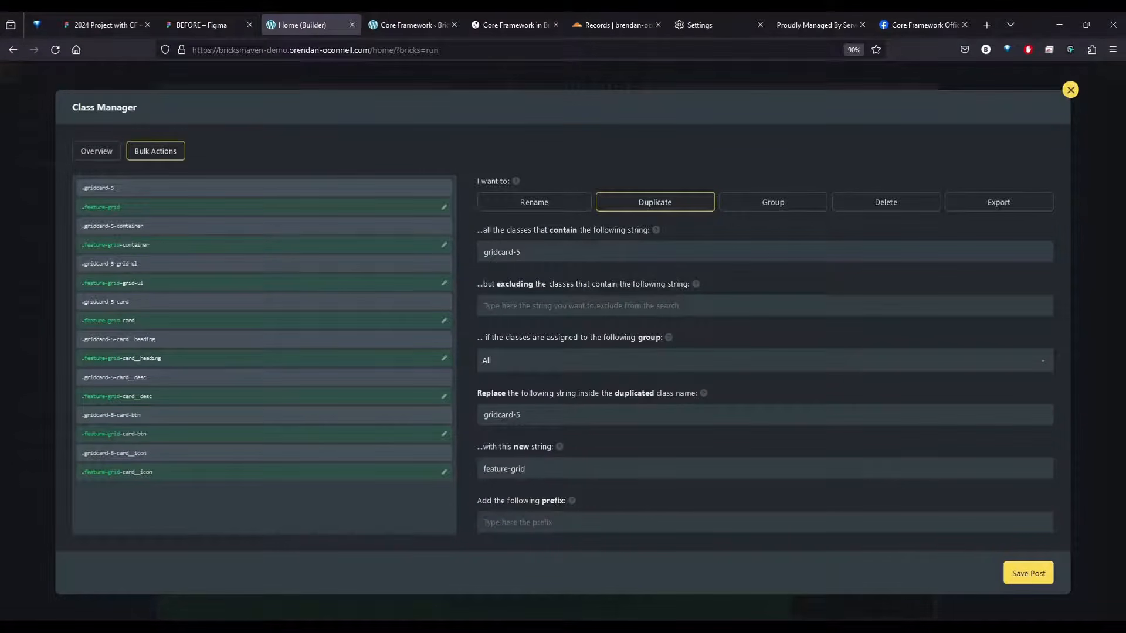
key(ctrl+a)
drag(537, 415, 425, 414)
key(ctrl+x)
key(ctrl+v)
scroll(787, 390, down, 5)
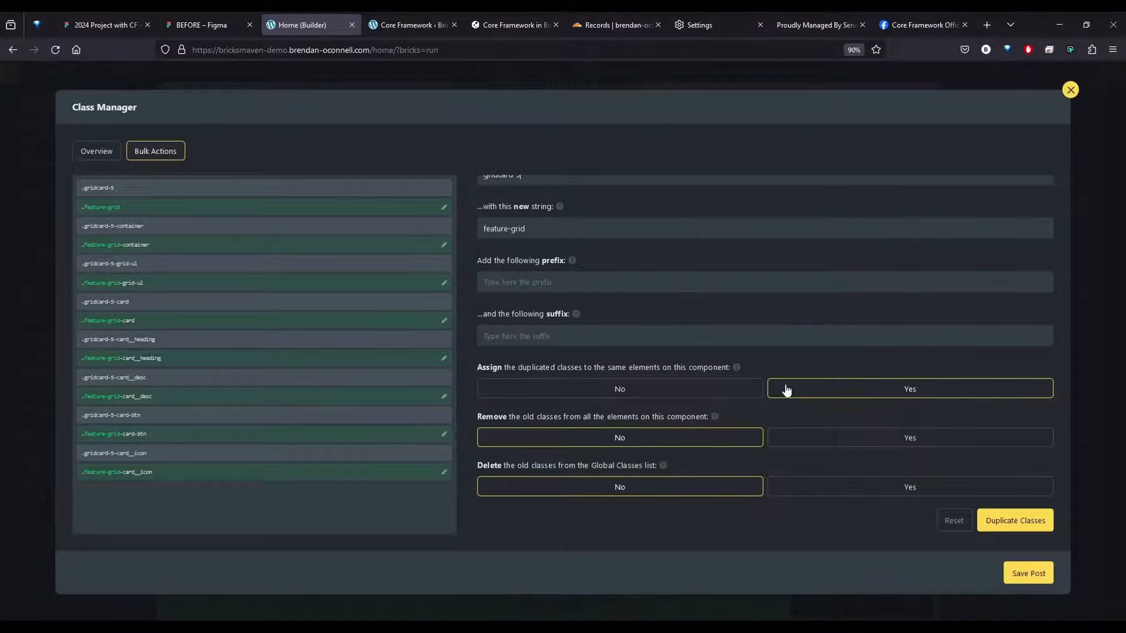
Duplicate the classes with the old ones removed from the component and deleted from the Global Classes list, and save the post
click(849, 438)
click(876, 487)
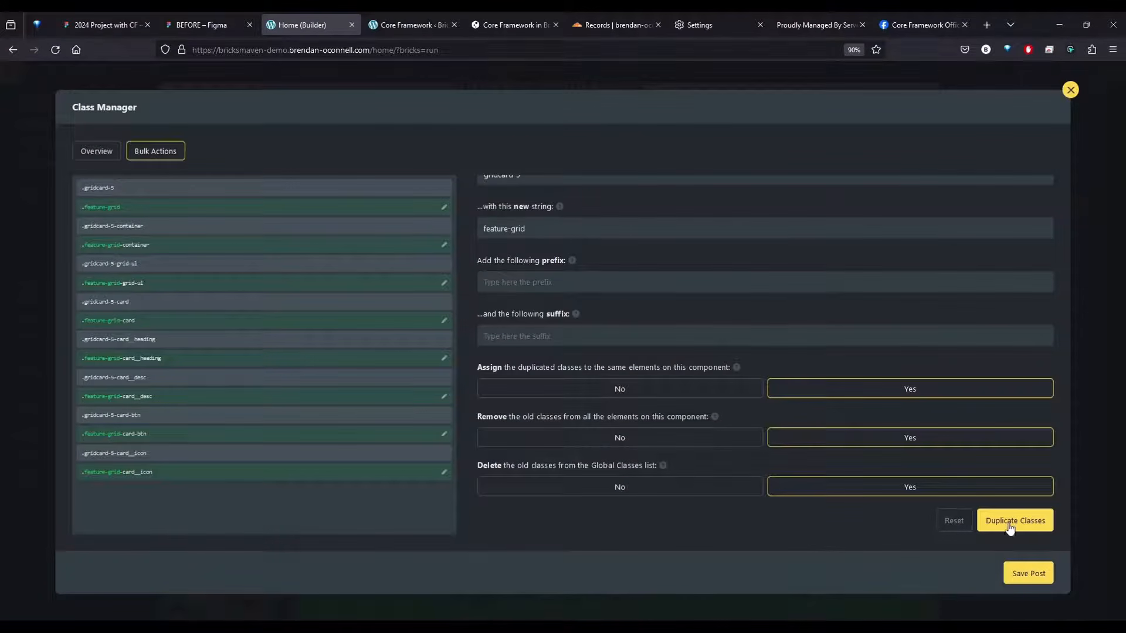
click(1027, 575)
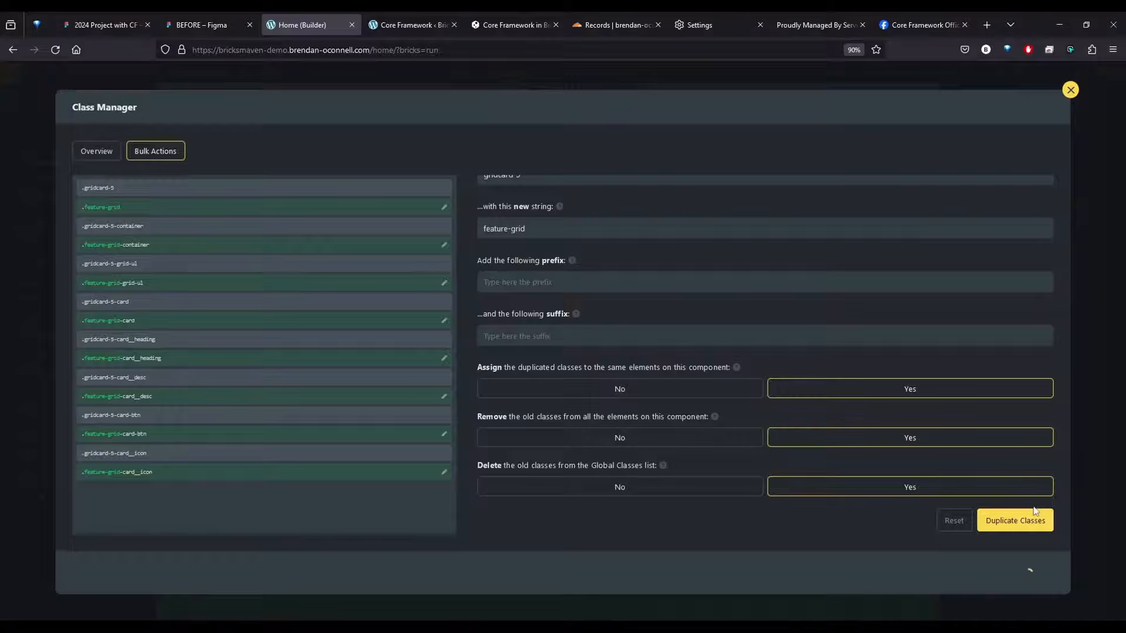
click(1072, 93)
Remove the tertiary class from the second button in the Header Page 7 section and search its class list for btn
scroll(713, 305, down, 4)
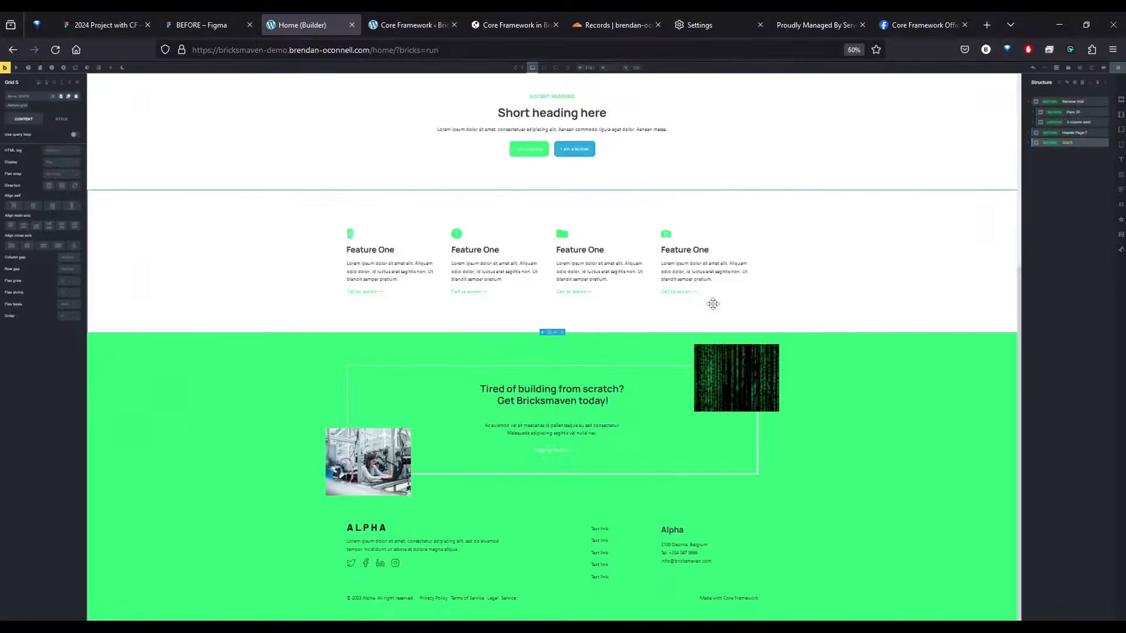
scroll(713, 304, up, 2)
scroll(713, 304, up, 1)
scroll(718, 304, down, 3)
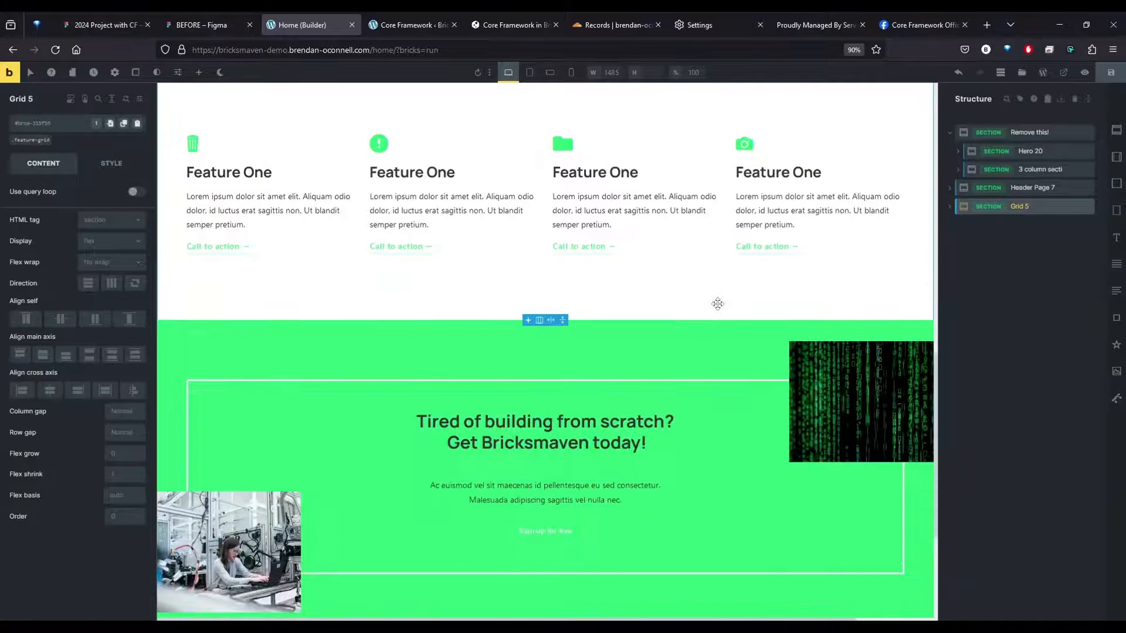
scroll(718, 304, up, 10)
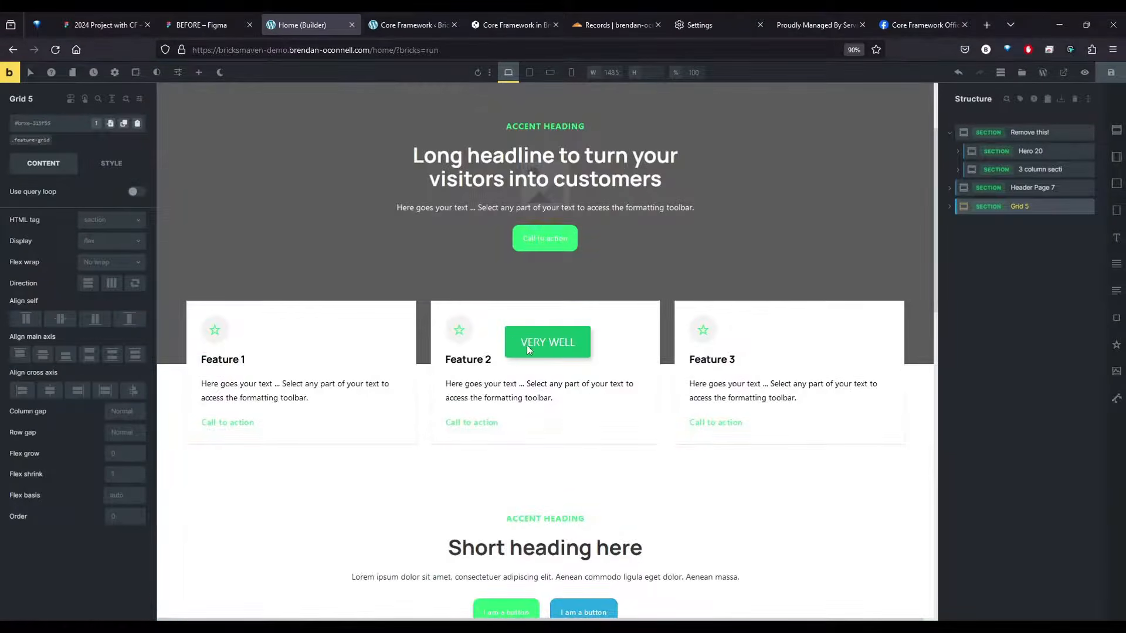
scroll(529, 347, down, 6)
click(581, 273)
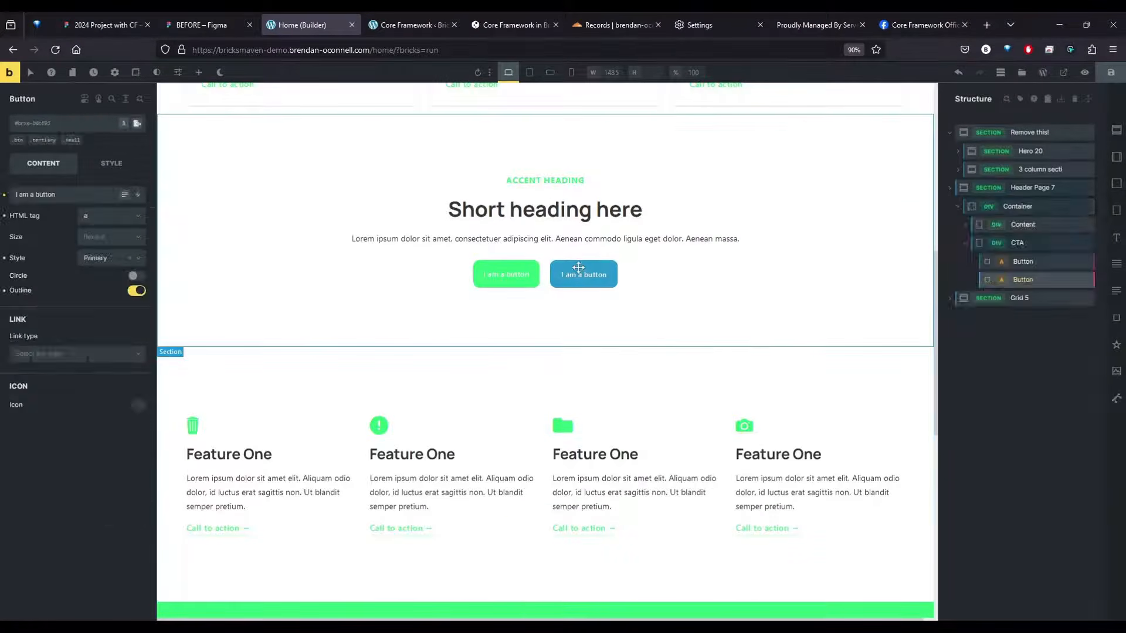
click(55, 138)
click(38, 125)
text(btnn)
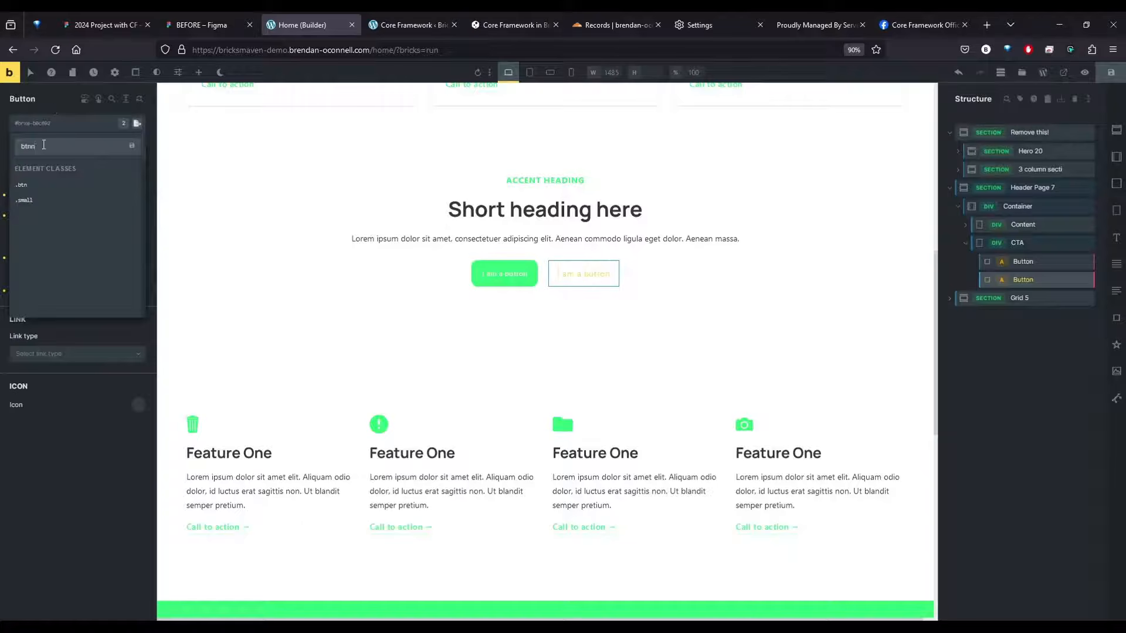
key(BackSpace)
Preview the Home page without the builder panels, return to editing and review the inserted sections
click(1085, 72)
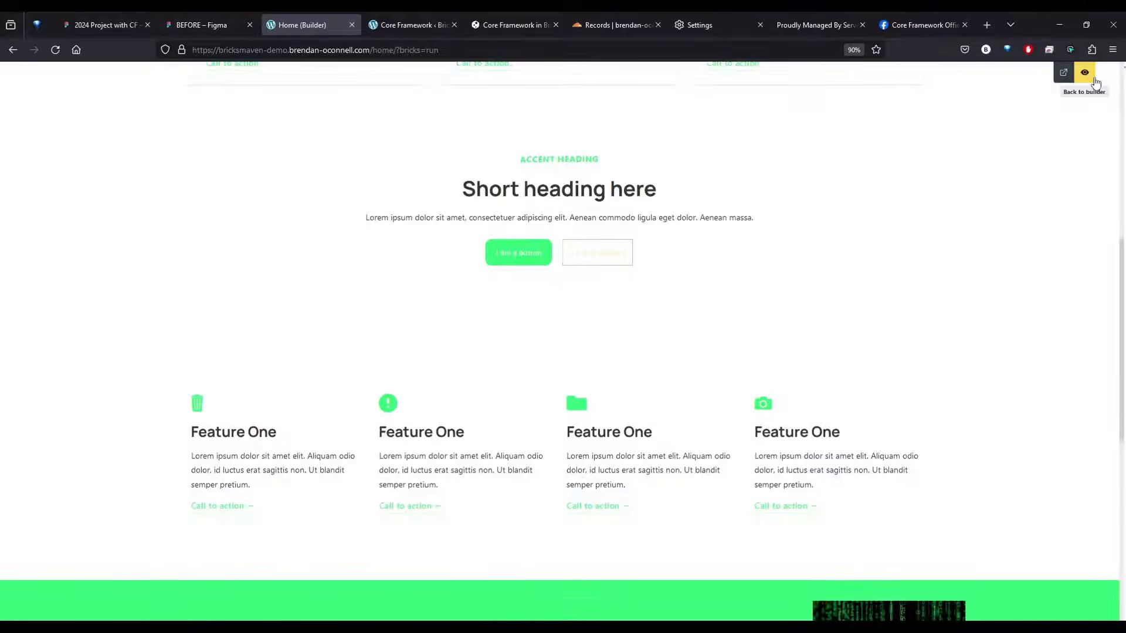
click(1084, 73)
scroll(584, 548, up, 5)
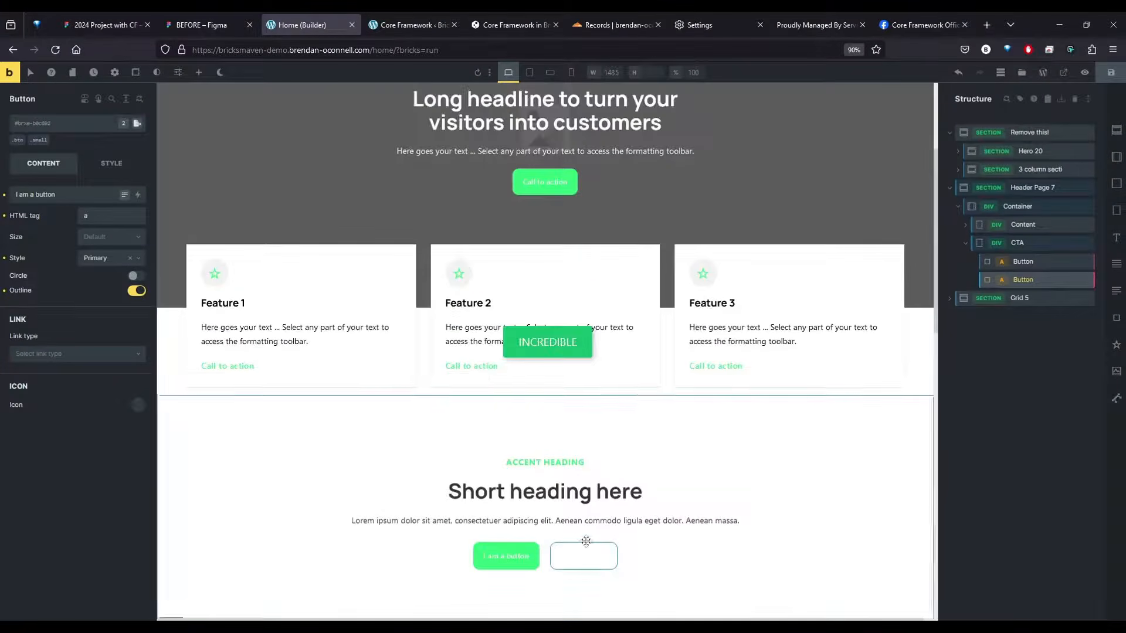
scroll(583, 527, down, 10)
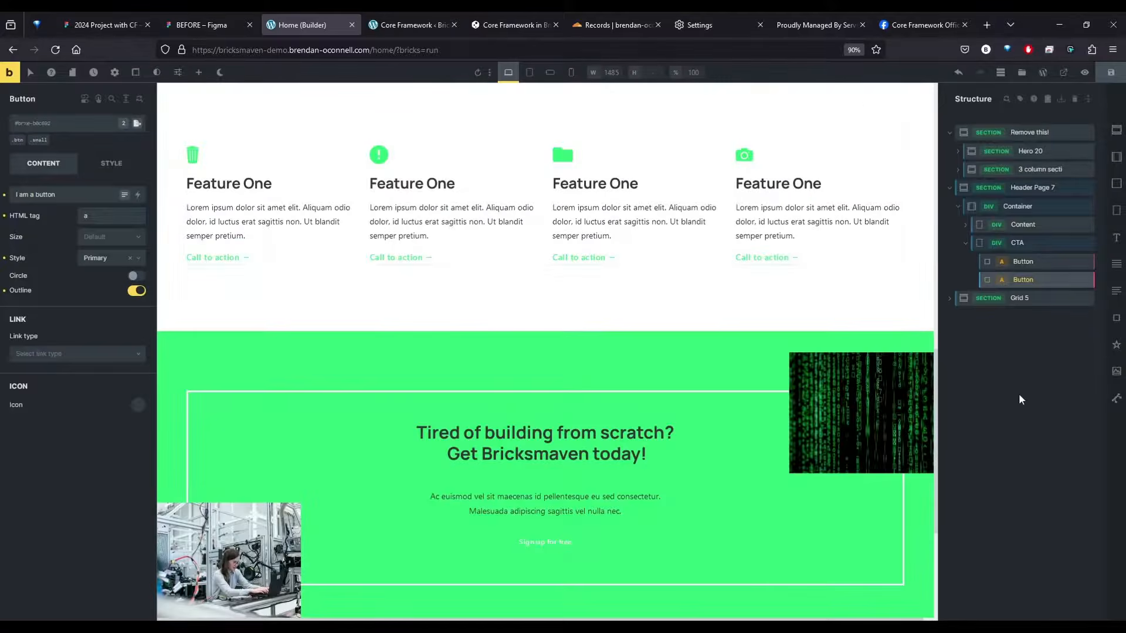
Add an empty section after Grid 5 and search the core.bricksmaven.com template library for "feature"
click(1025, 366)
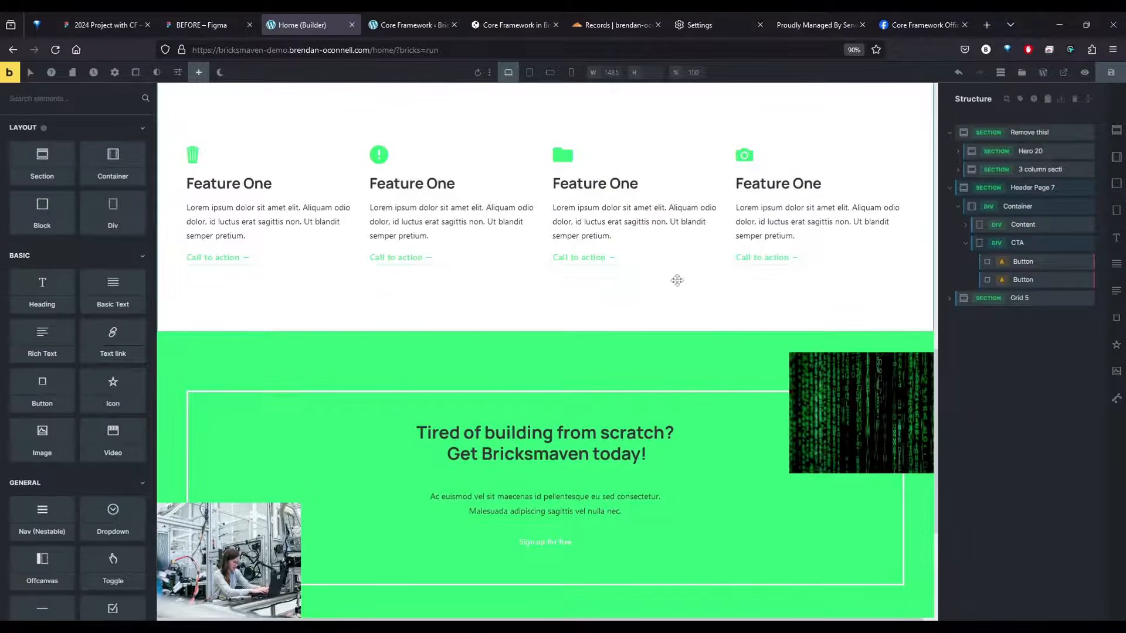
click(1116, 129)
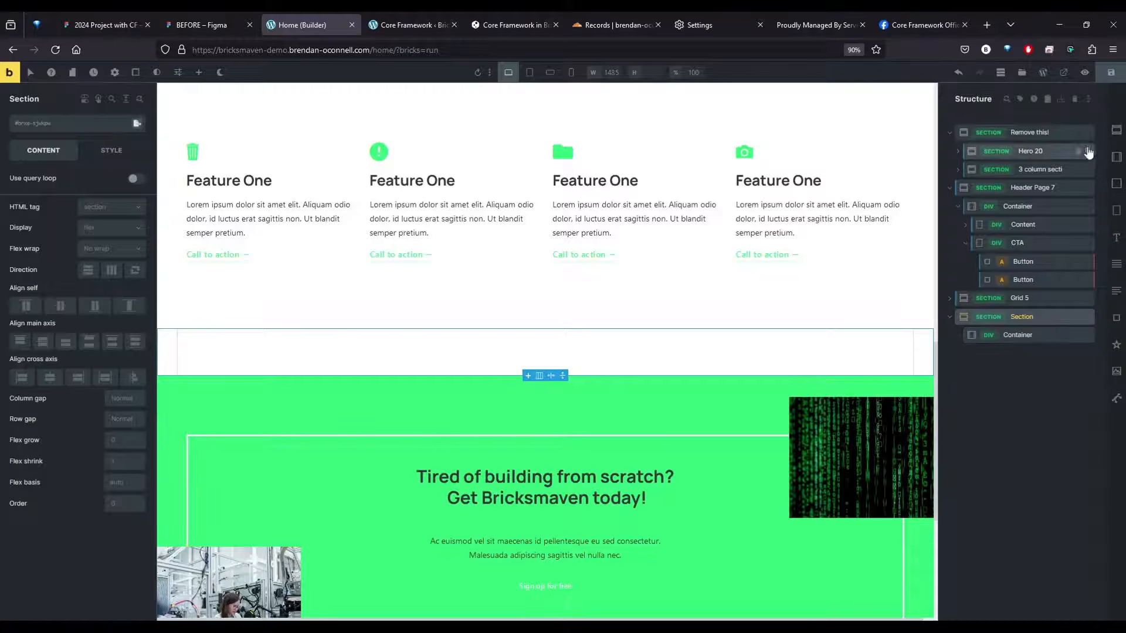
click(1022, 72)
click(343, 119)
click(349, 162)
click(352, 119)
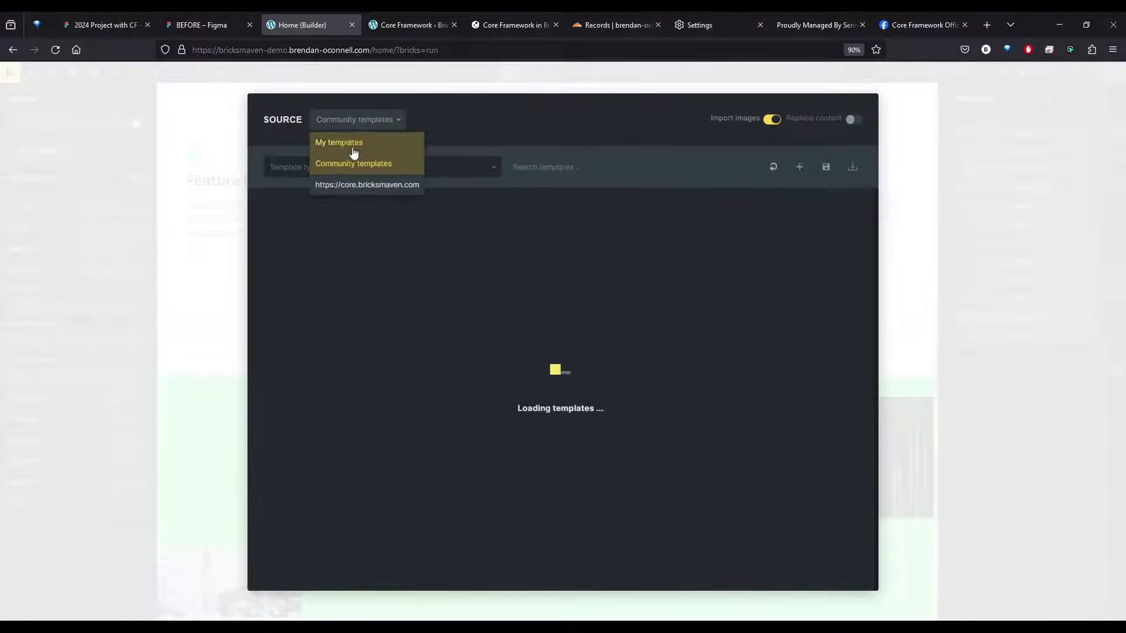
click(353, 181)
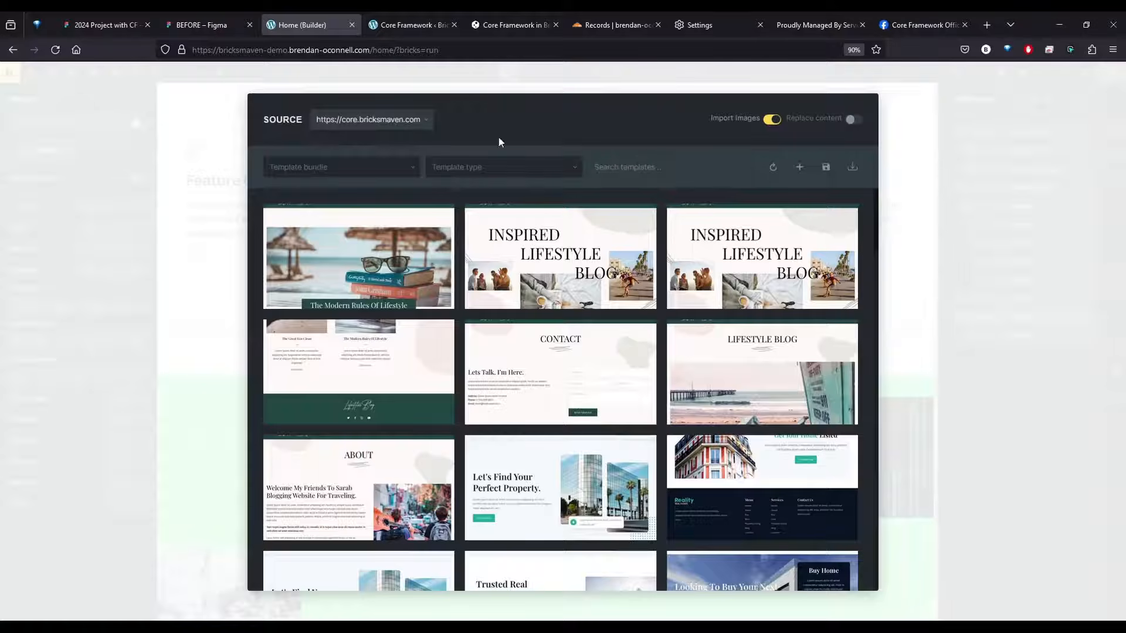
click(340, 120)
click(353, 185)
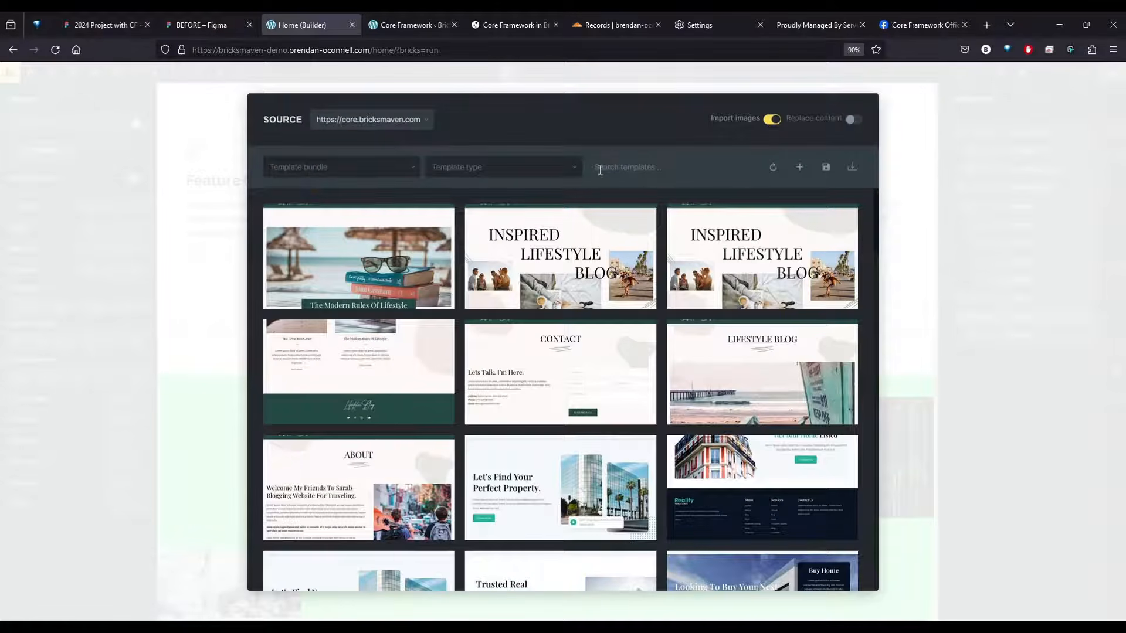
click(658, 167)
text(feature)
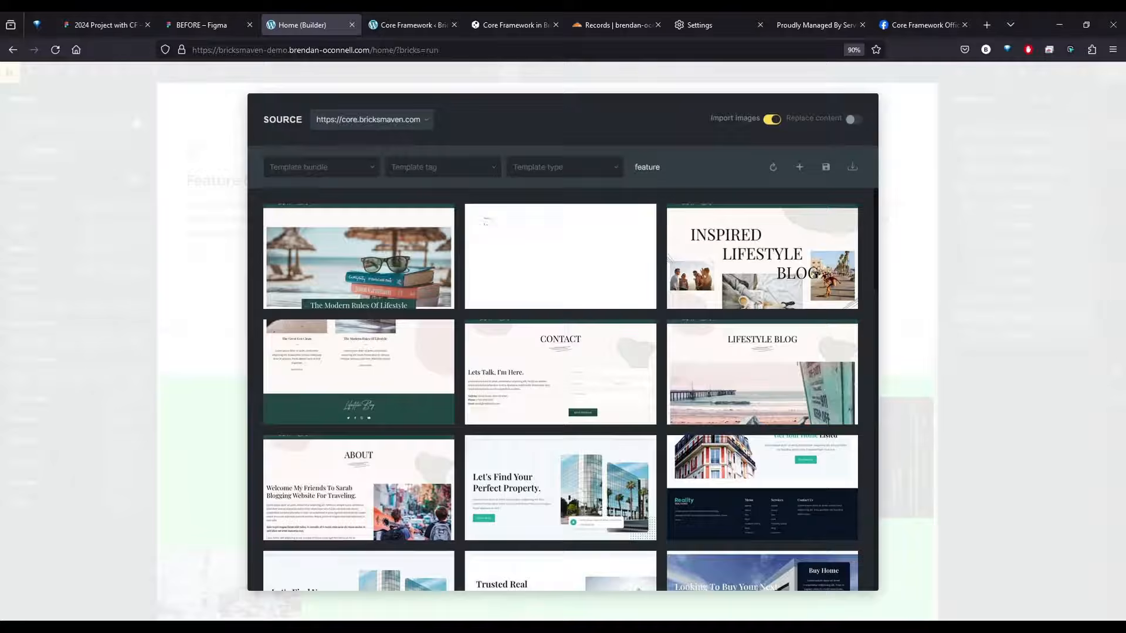
Reload the core.bricksmaven.com templates, browse the feature designs and insert Feature 10 without importing its theme style
click(392, 122)
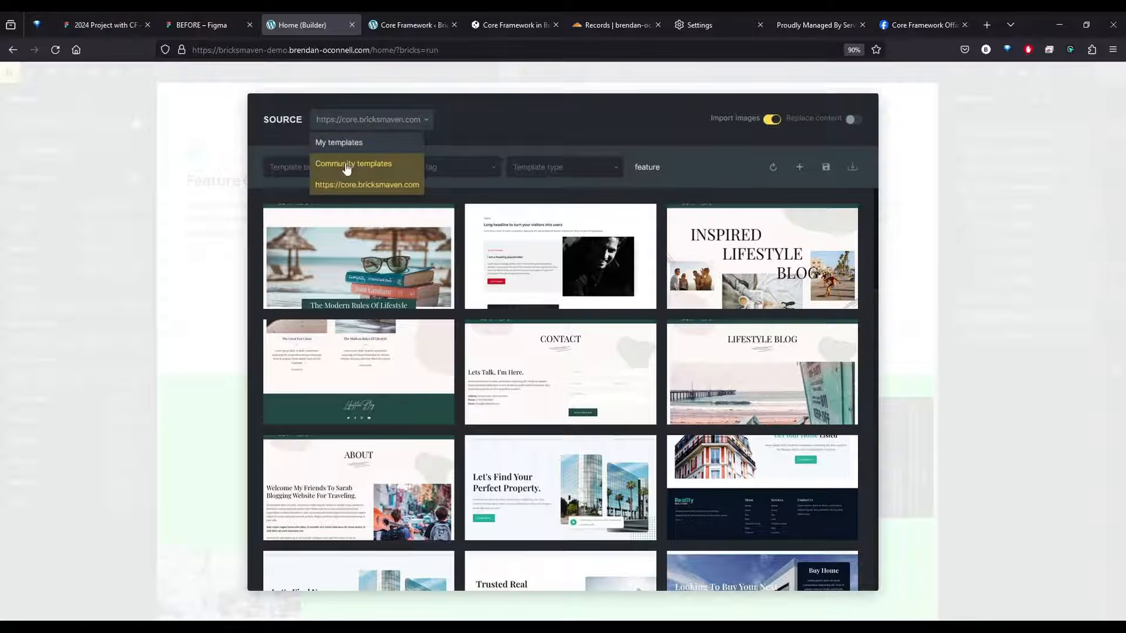
click(347, 165)
click(362, 123)
click(362, 185)
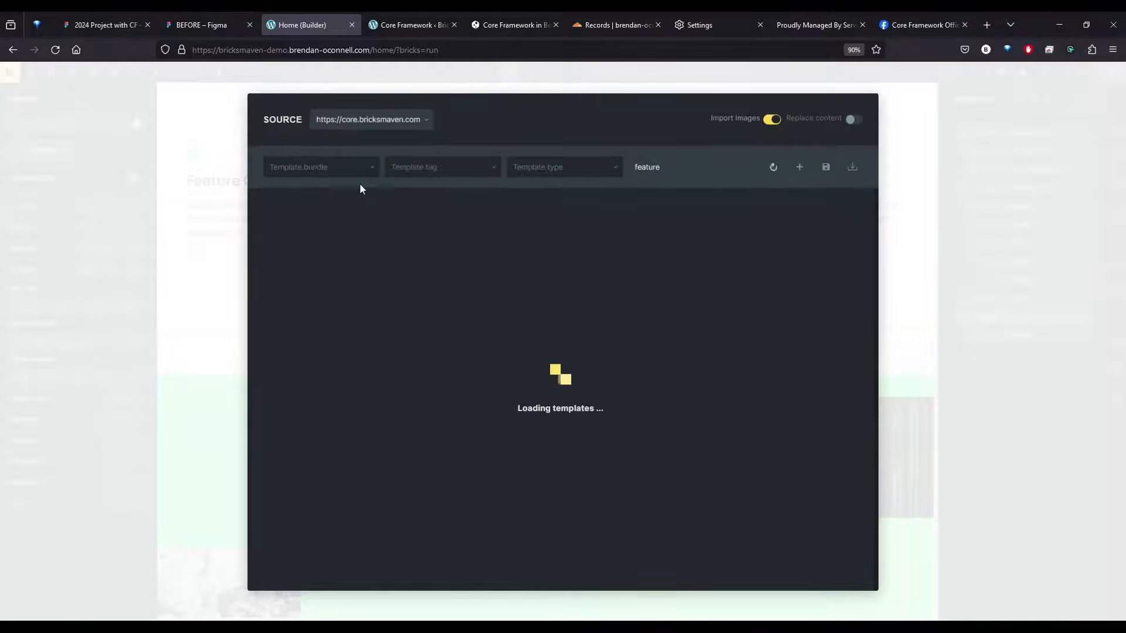
click(772, 167)
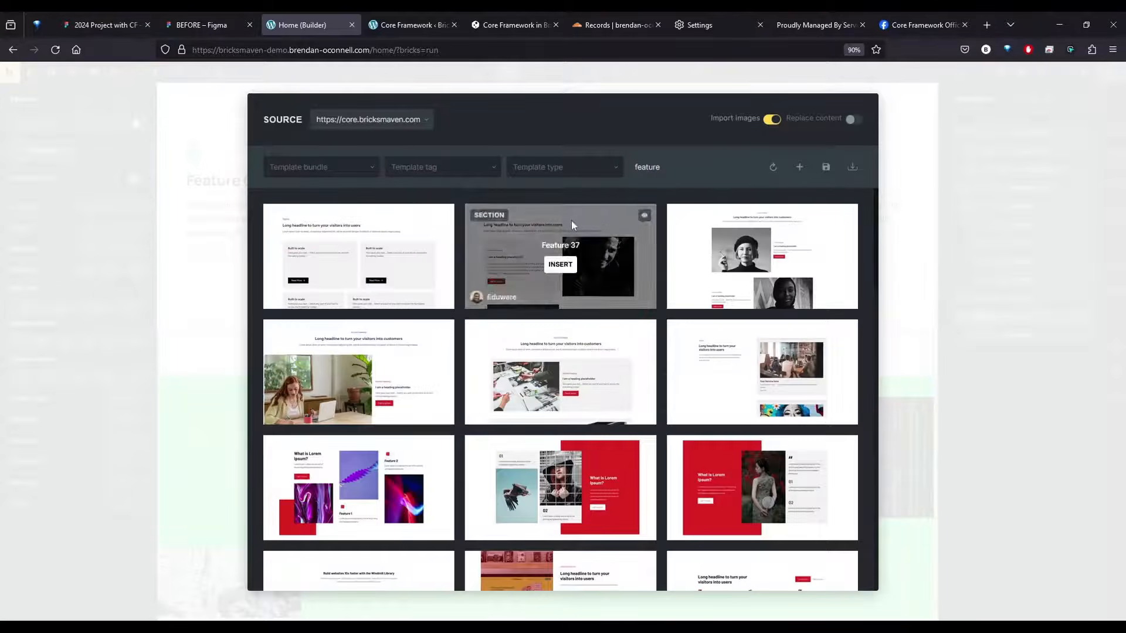
scroll(540, 267, down, 10)
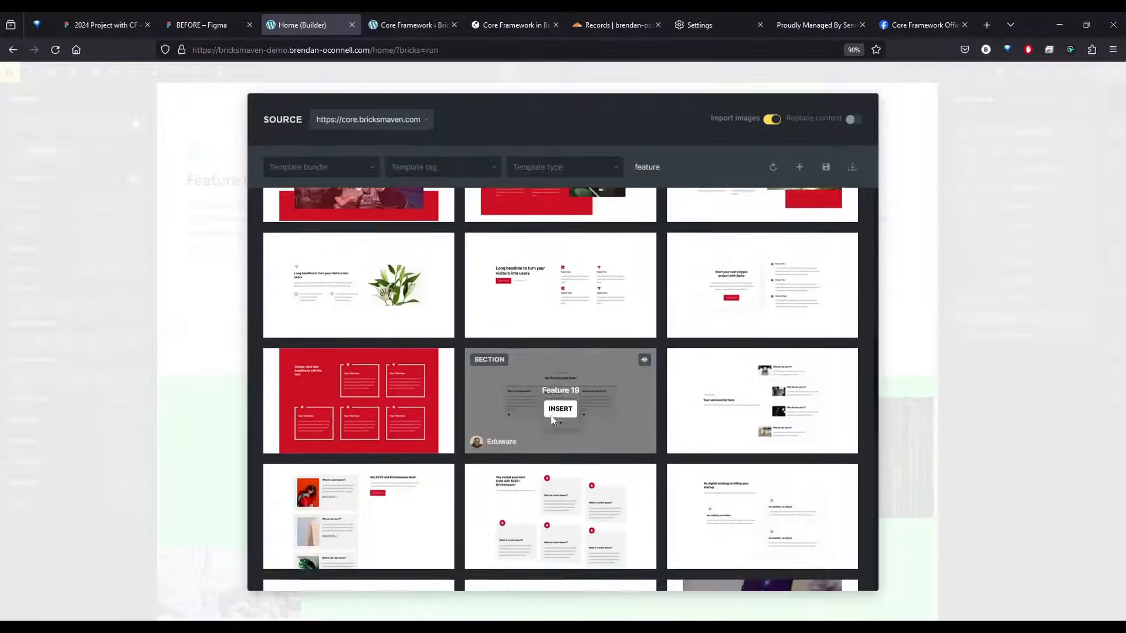
scroll(543, 439, down, 4)
scroll(498, 270, up, 3)
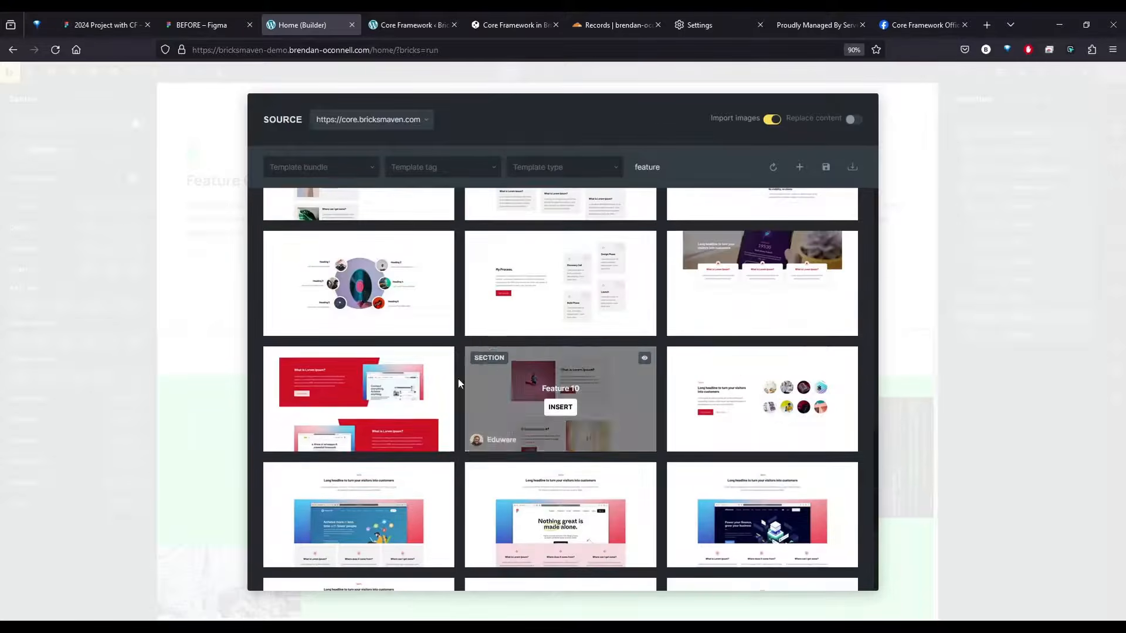
click(560, 409)
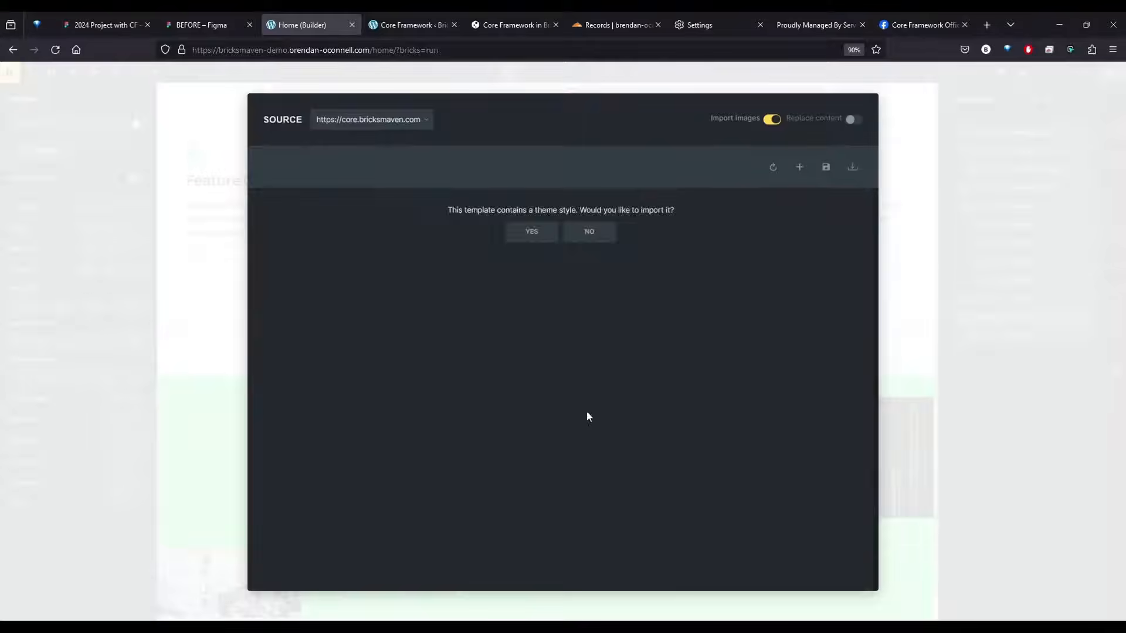
click(575, 237)
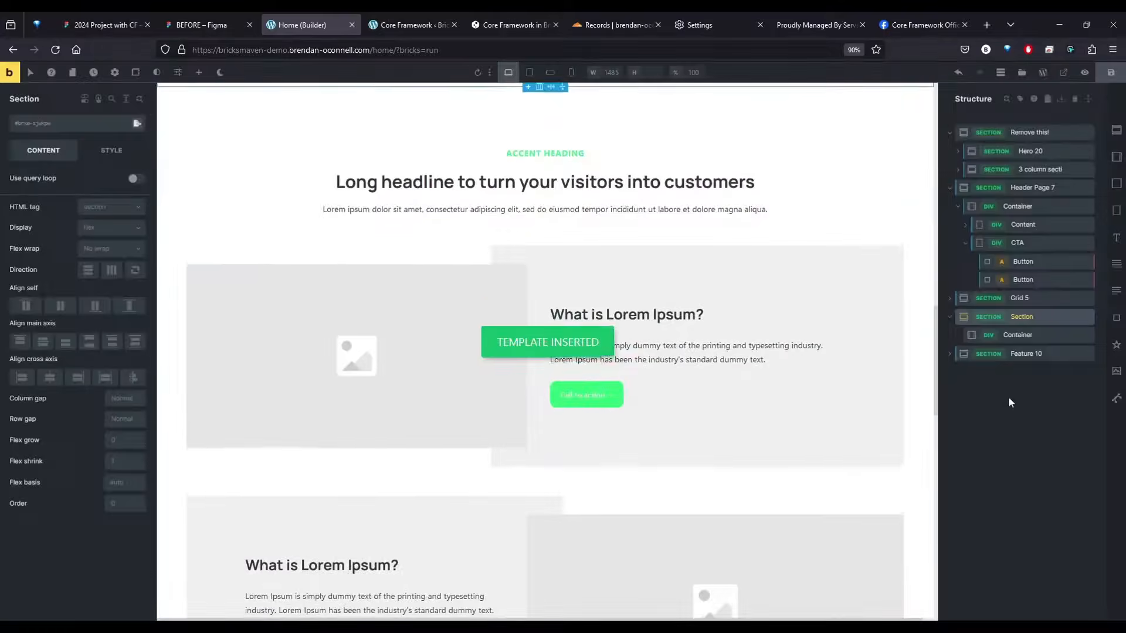
Delete the third item from the grid of the Feature 10 section, leaving two alternating image-and-text items
click(962, 354)
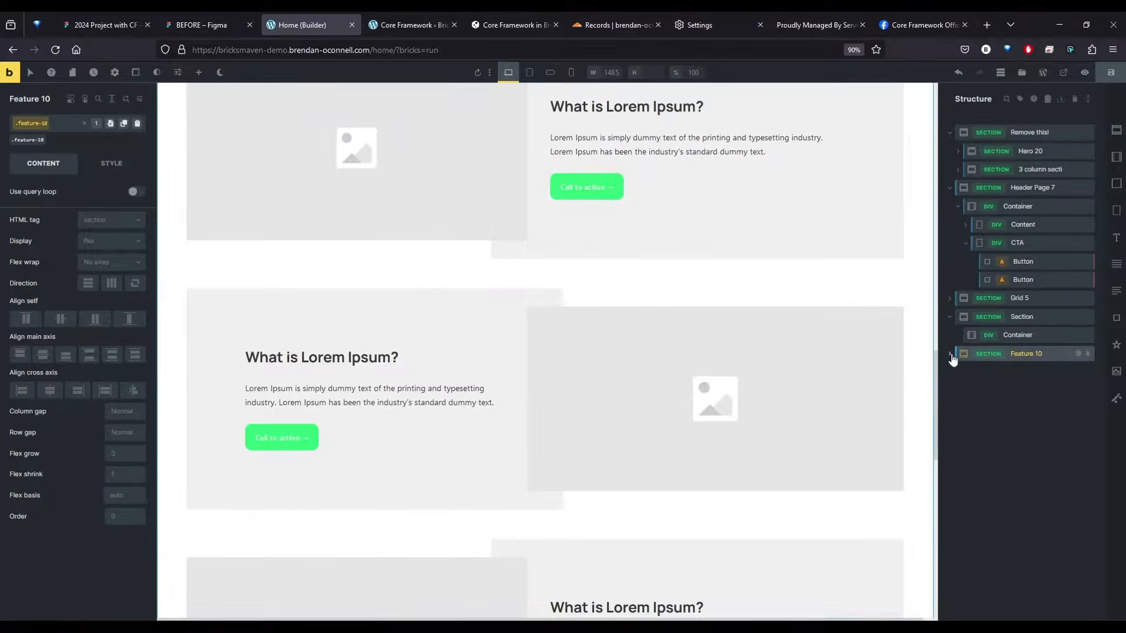
click(950, 353)
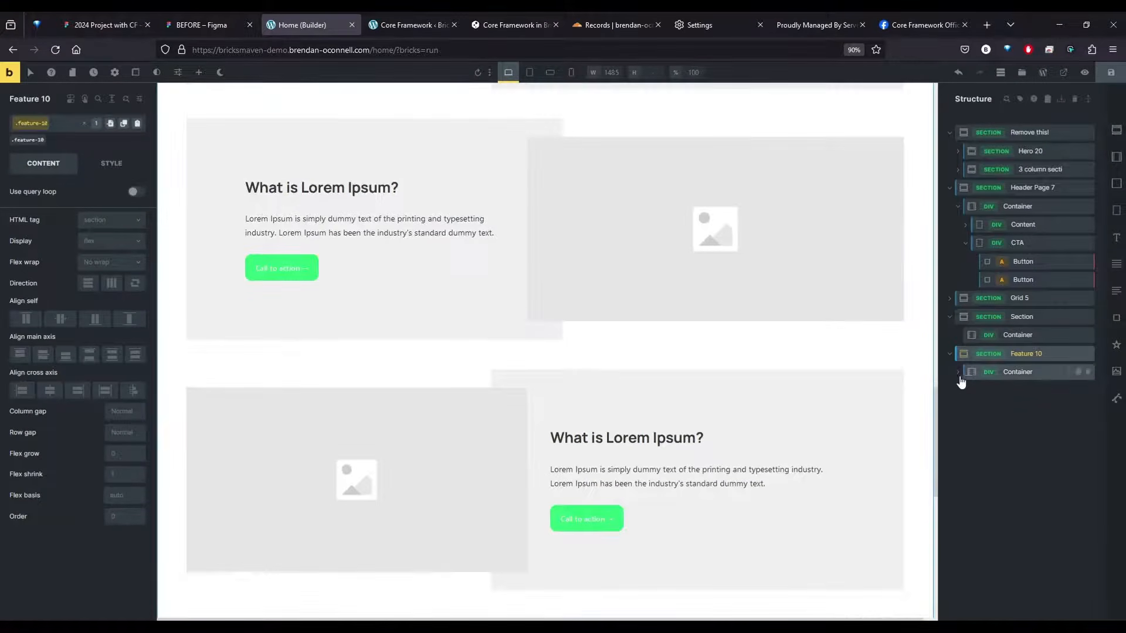
click(962, 373)
click(966, 409)
click(1022, 464)
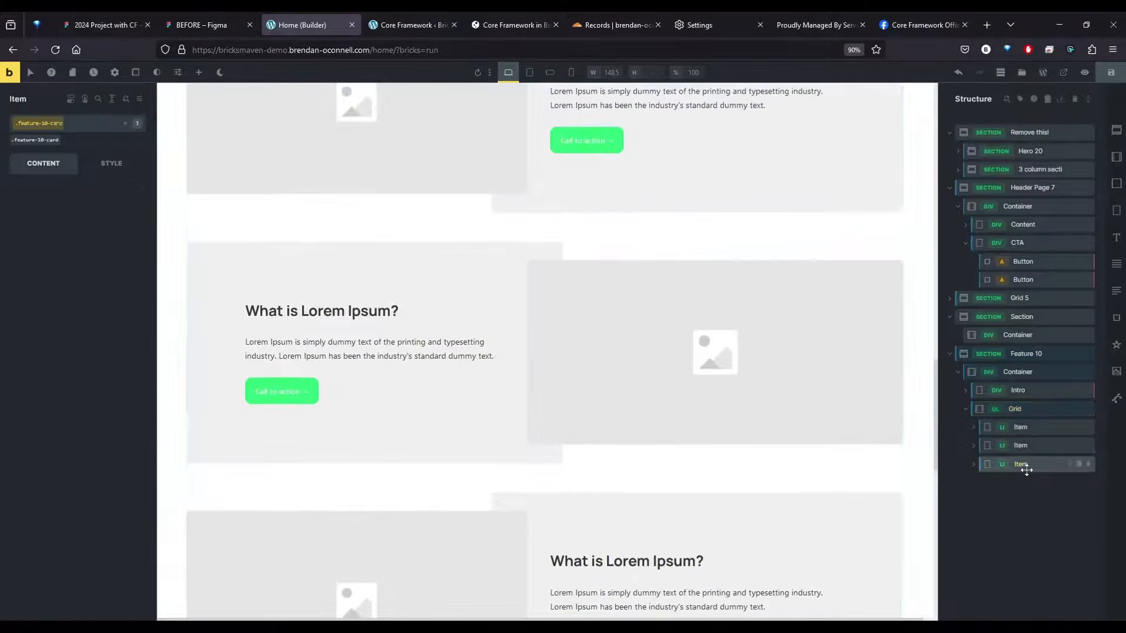
click(1088, 465)
scroll(646, 418, up, 10)
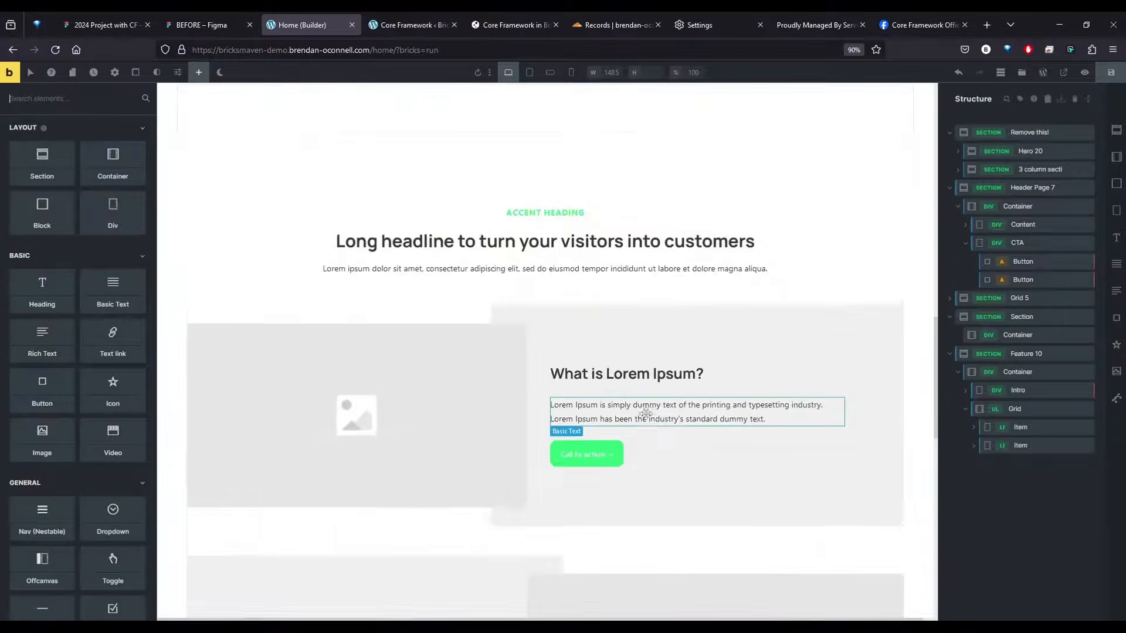
scroll(646, 414, down, 4)
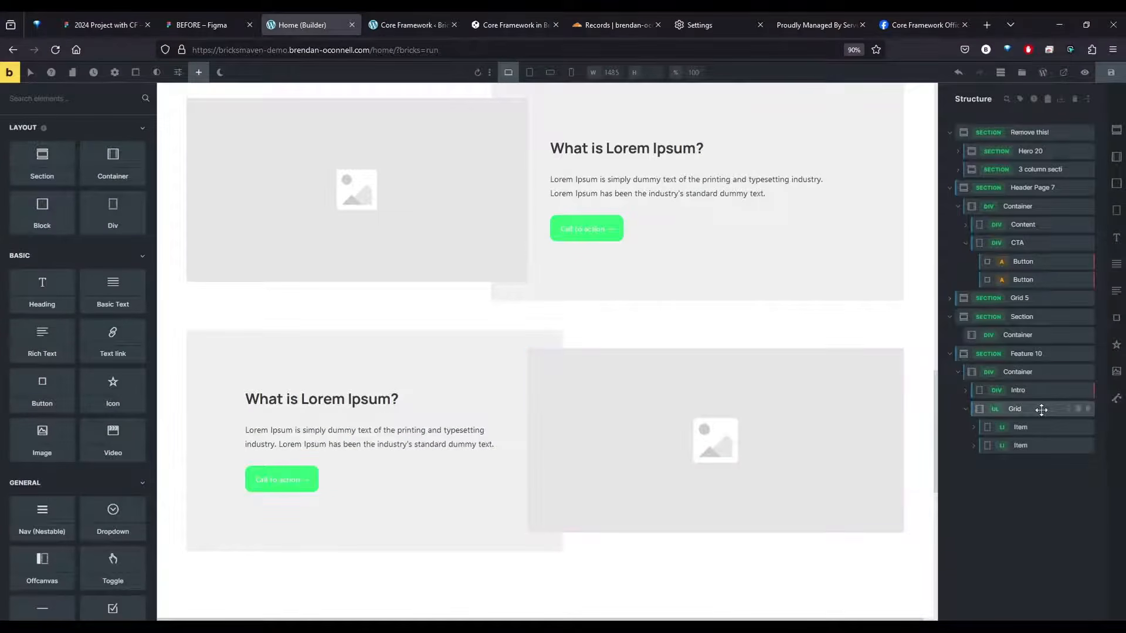
Set up a bulk duplication in Feature 10's Component Class Manager for classes containing feature-10, replacing feature-10 with feature-alt
click(1030, 355)
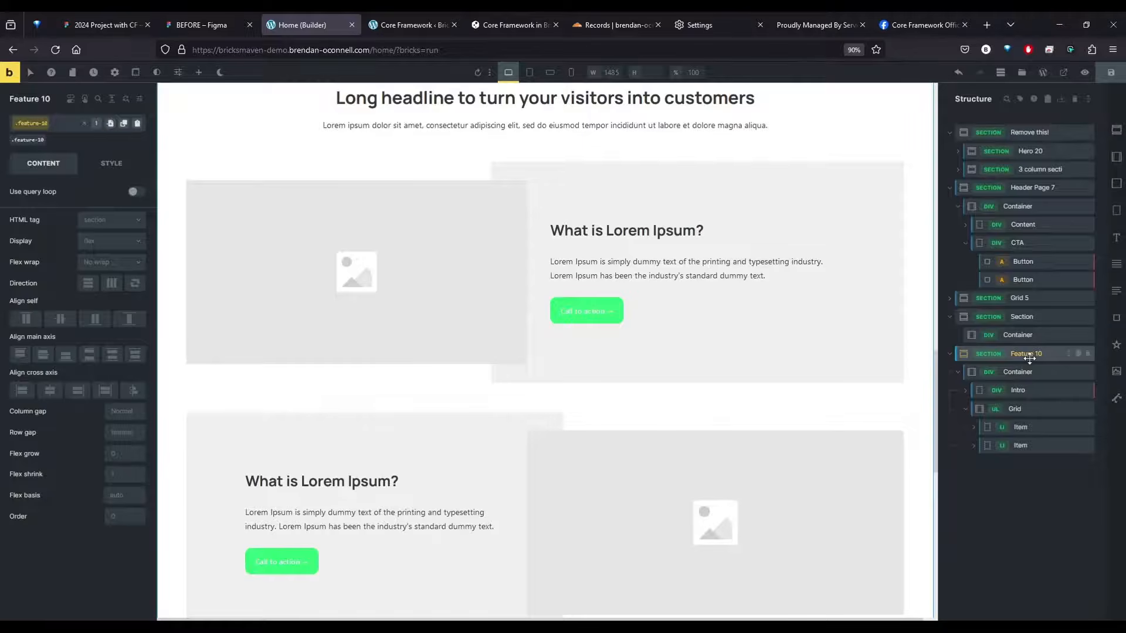
right_click(1028, 355)
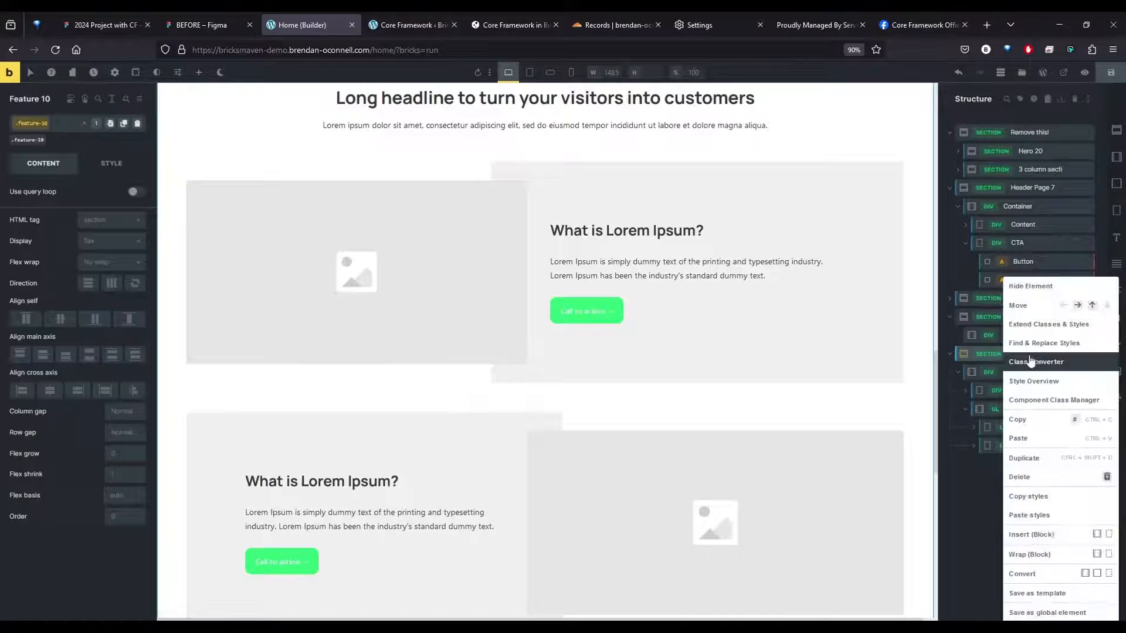
click(1032, 398)
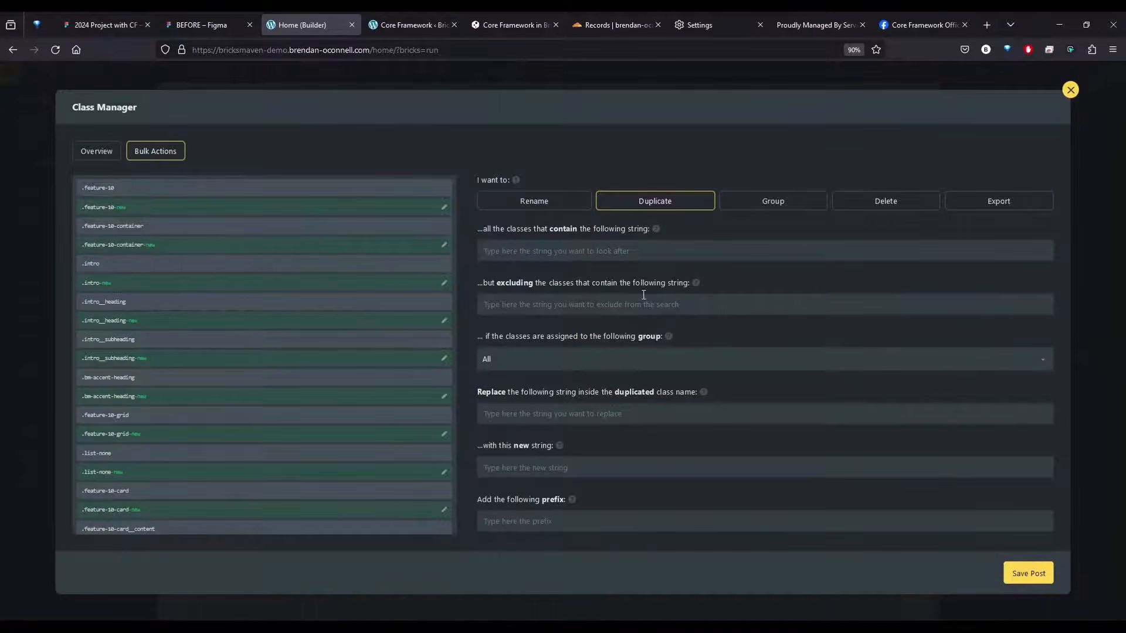
text(feature-10)
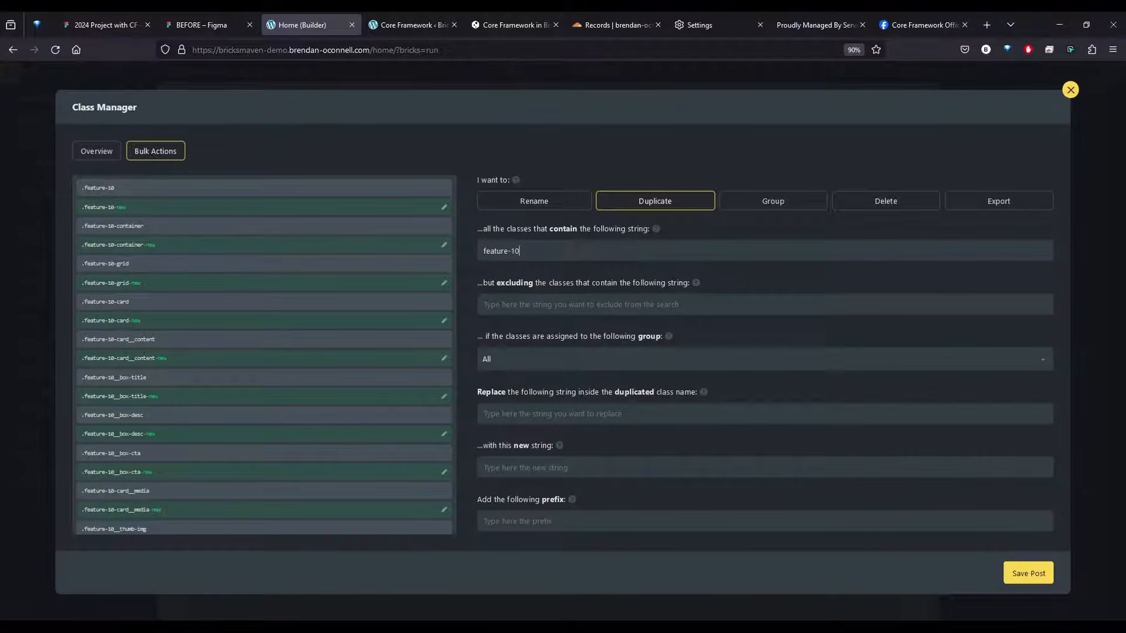
key(ctrl+a)
key(ctrl+c)
click(519, 414)
key(ctrl+v)
text(feature)
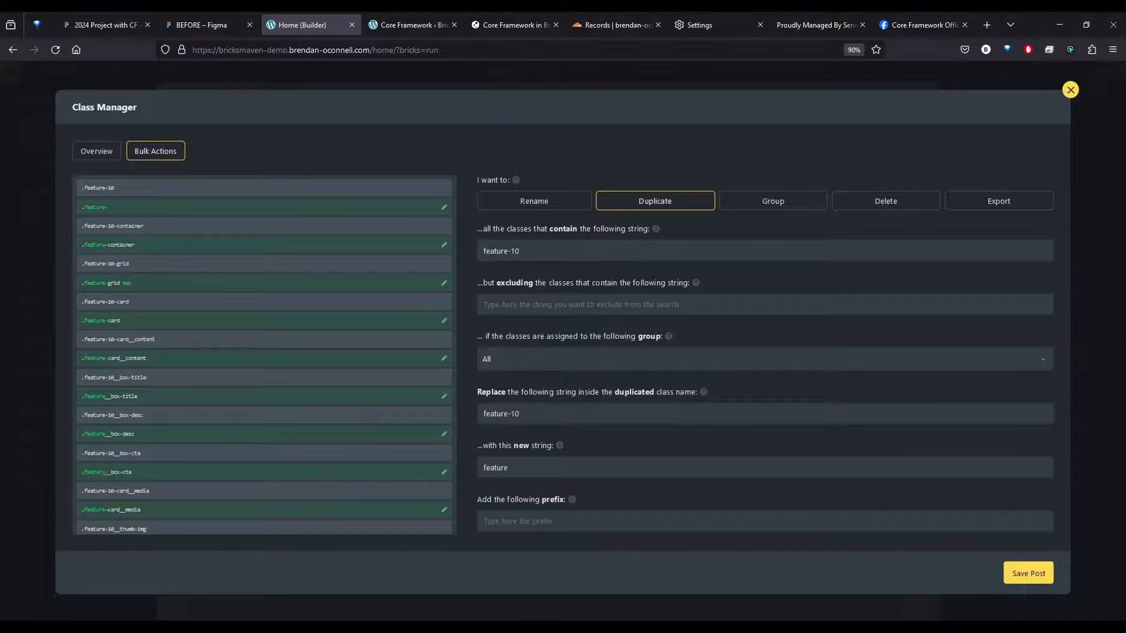
text(-alt)
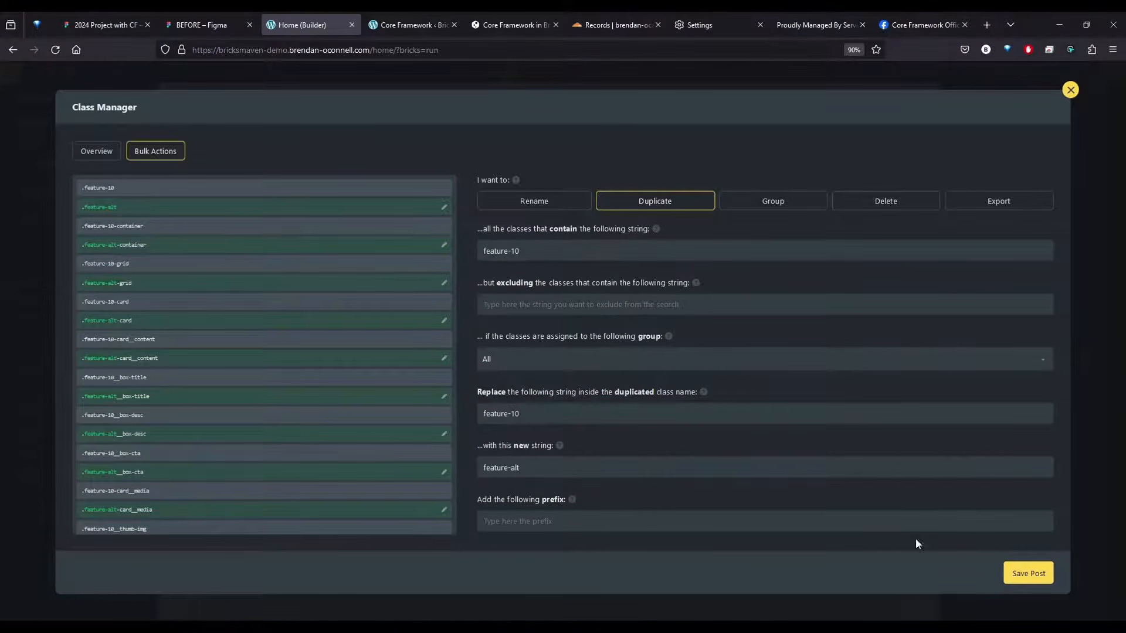
Duplicate the matching classes, removing the old ones from the component's elements and deleting them from the Global Classes list
scroll(863, 516, down, 4)
click(845, 434)
click(852, 488)
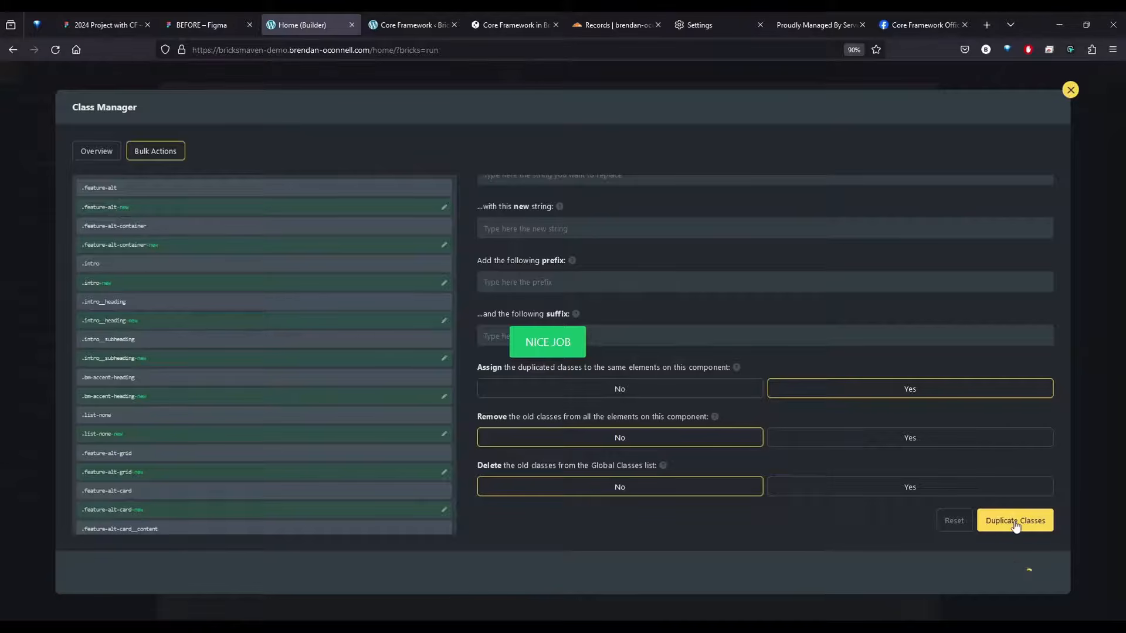
Duplicate all the component's classes with the -new suffix, removing and deleting the old ones, and close the Class Manager
click(889, 441)
click(904, 490)
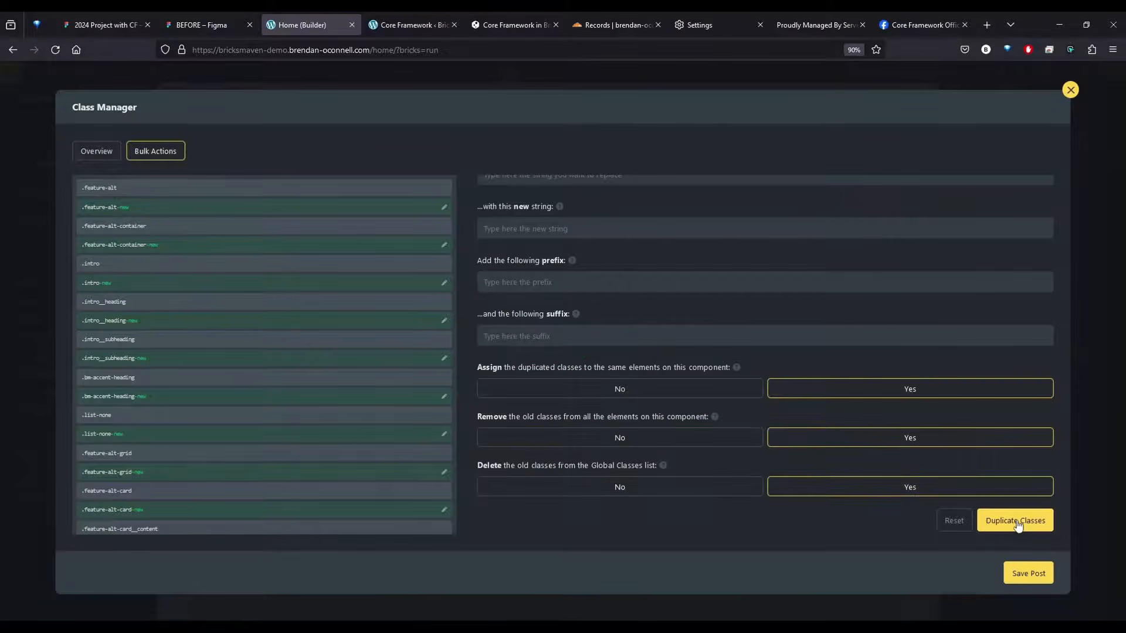
scroll(698, 443, up, 4)
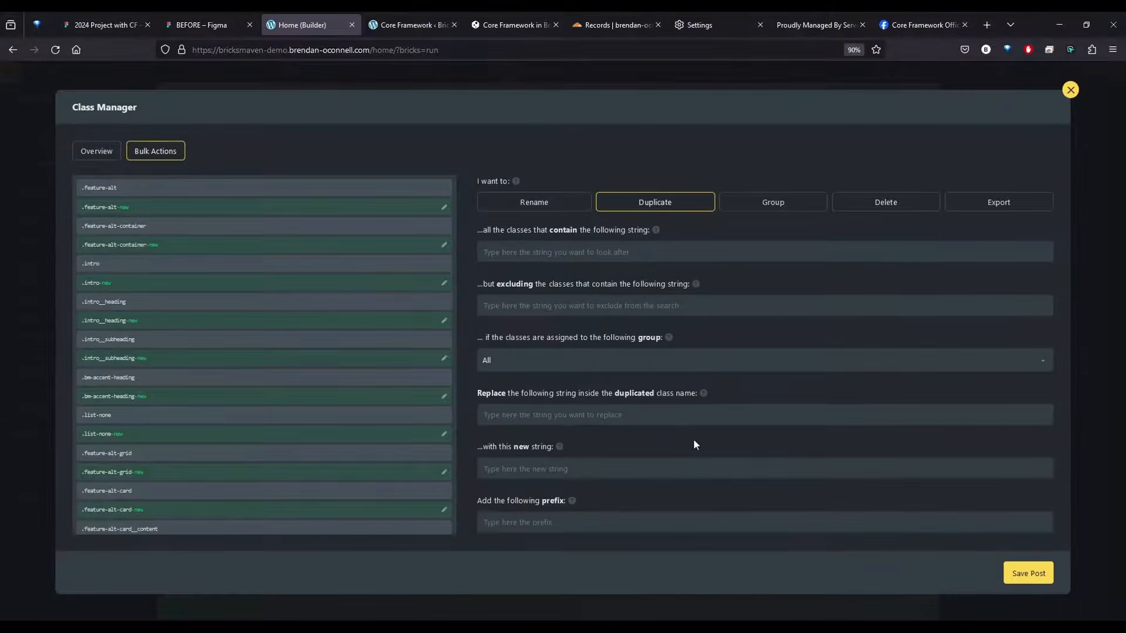
click(1070, 90)
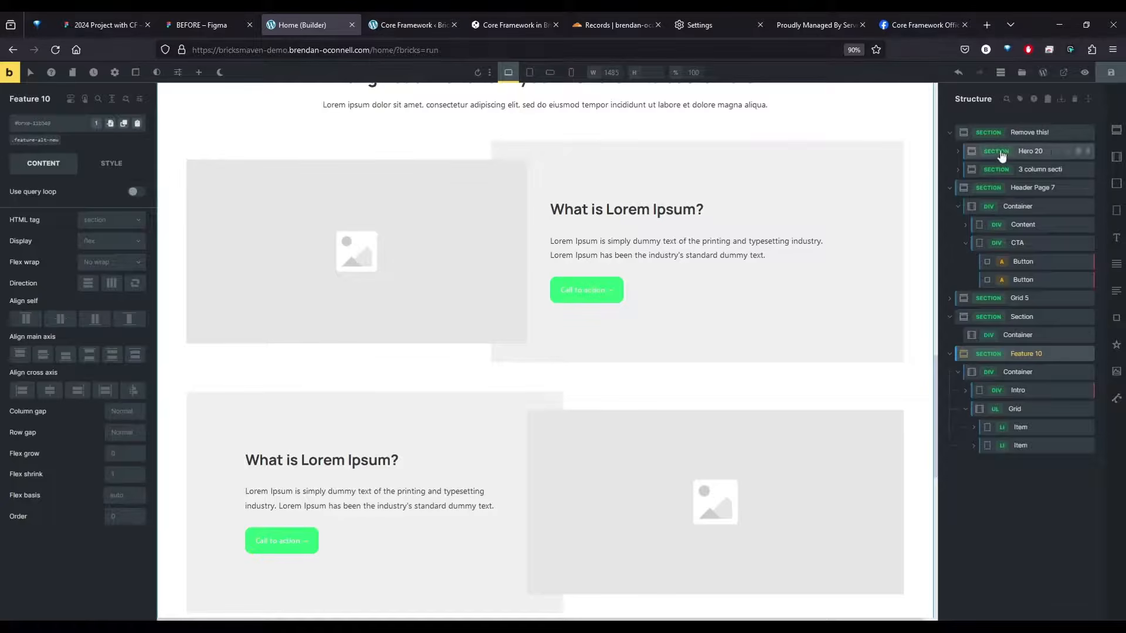
Examine the Feature 10 section's layout on the canvas and the classes on its container and intro
scroll(601, 498, down, 5)
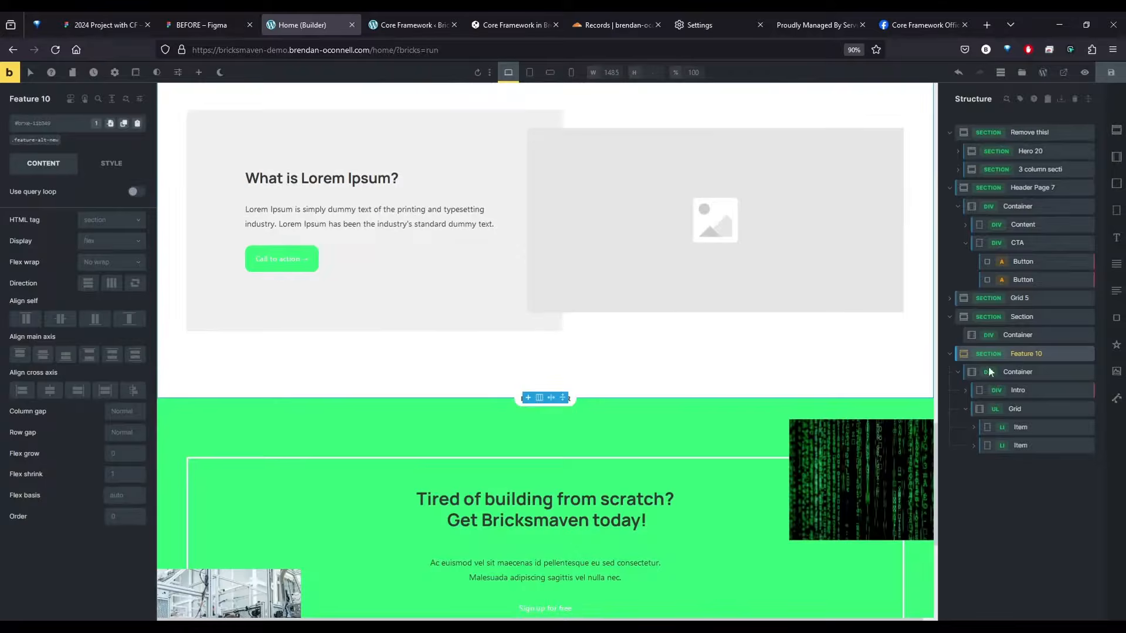
scroll(575, 370, up, 10)
scroll(572, 376, down, 6)
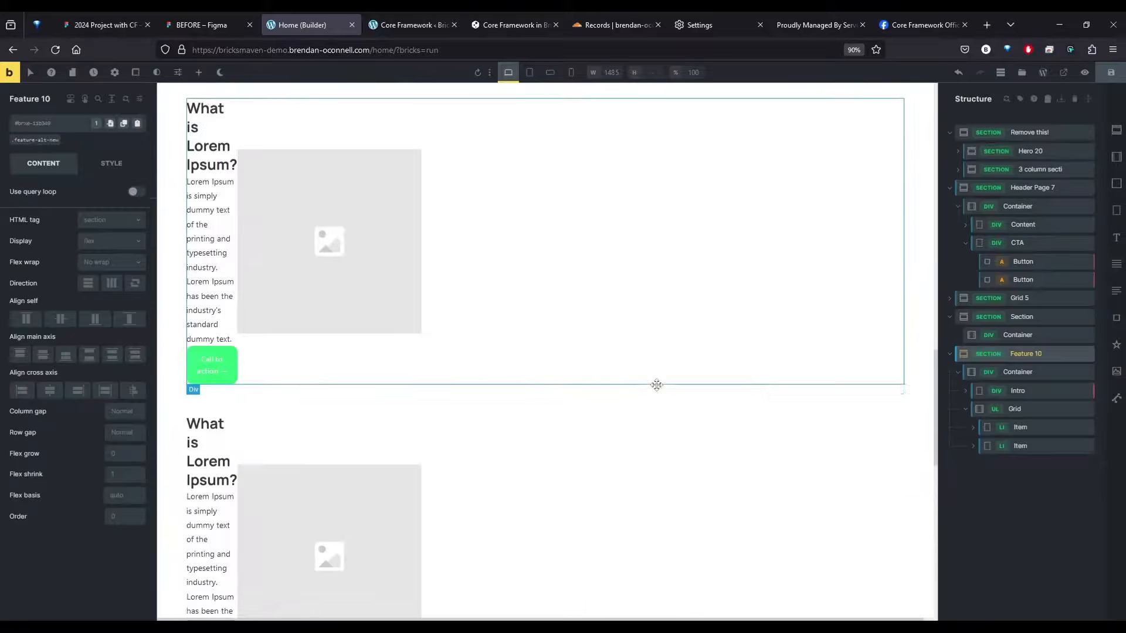
scroll(692, 399, down, 4)
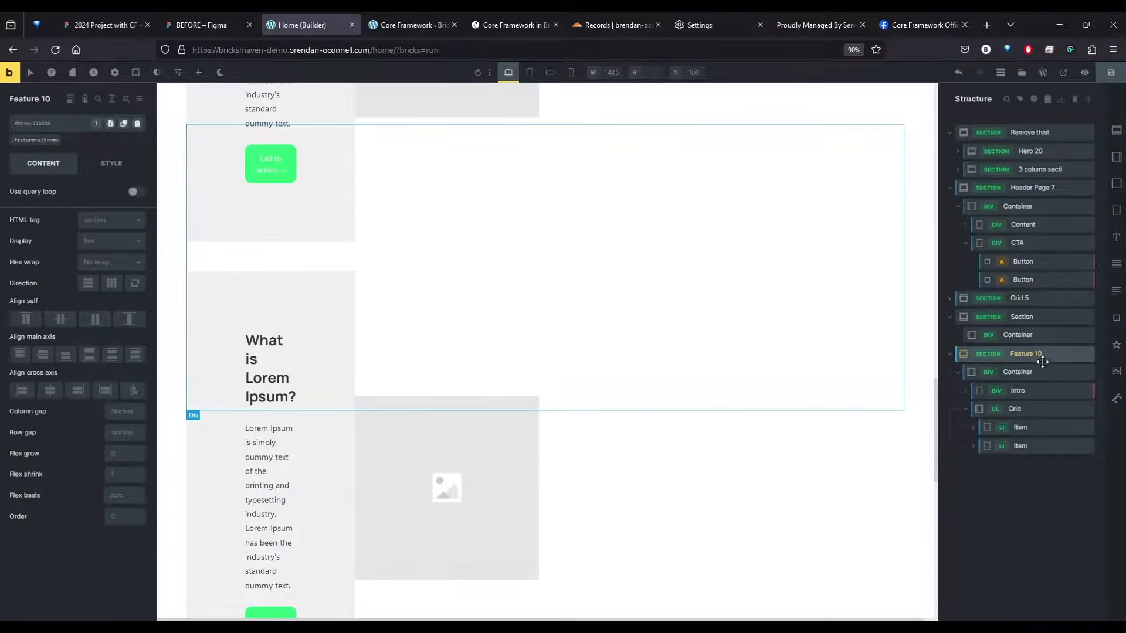
click(1032, 373)
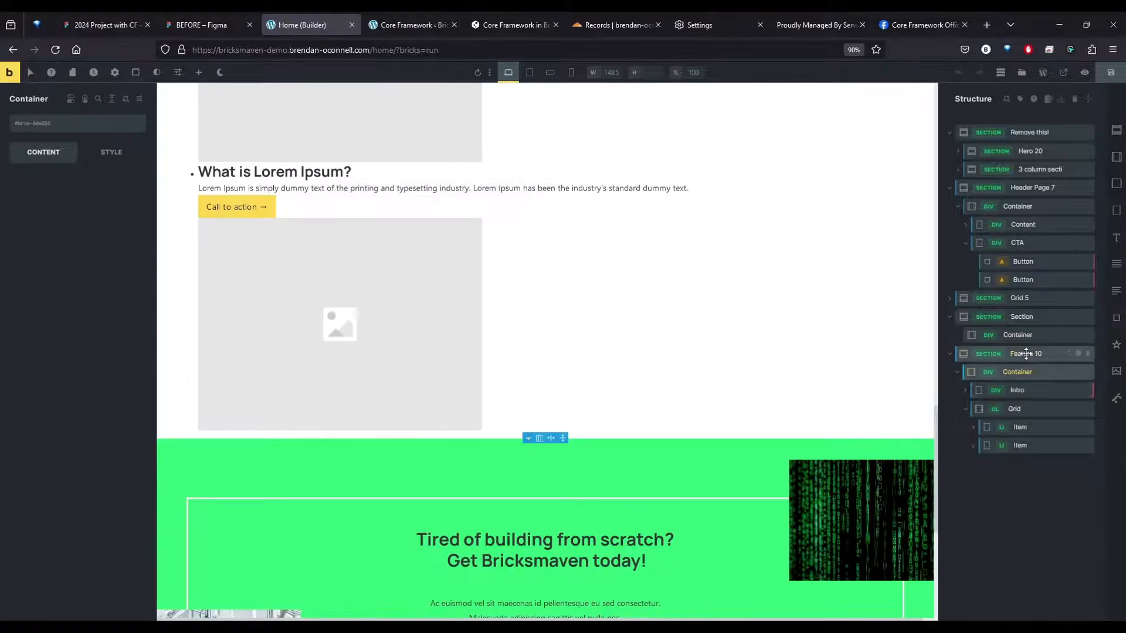
click(1026, 354)
click(1027, 390)
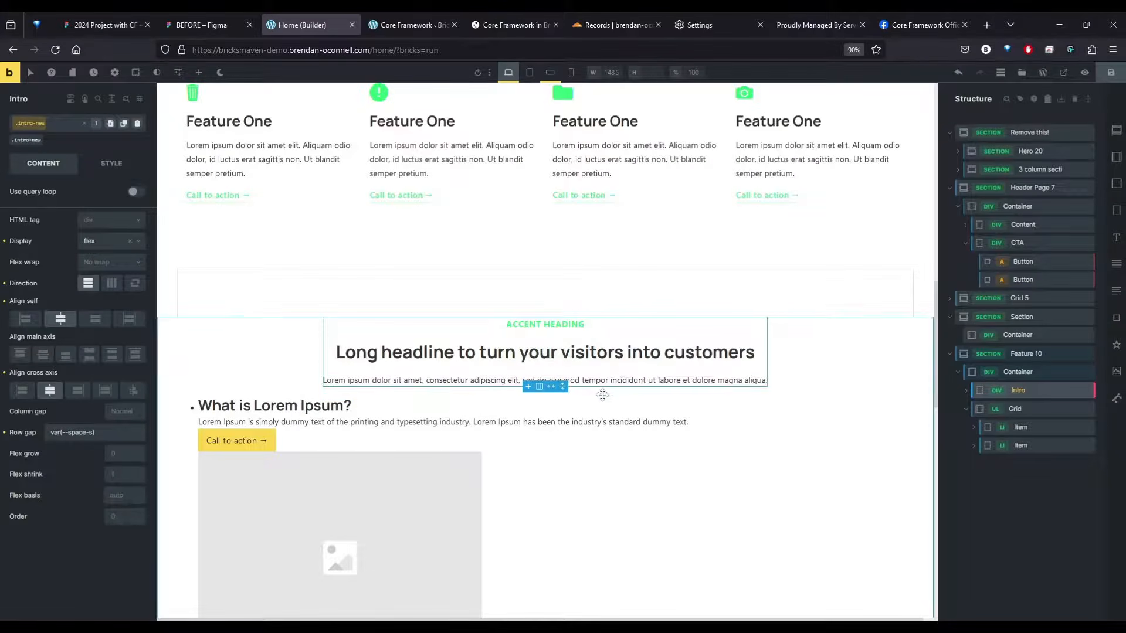
scroll(595, 395, up, 5)
scroll(590, 395, down, 17)
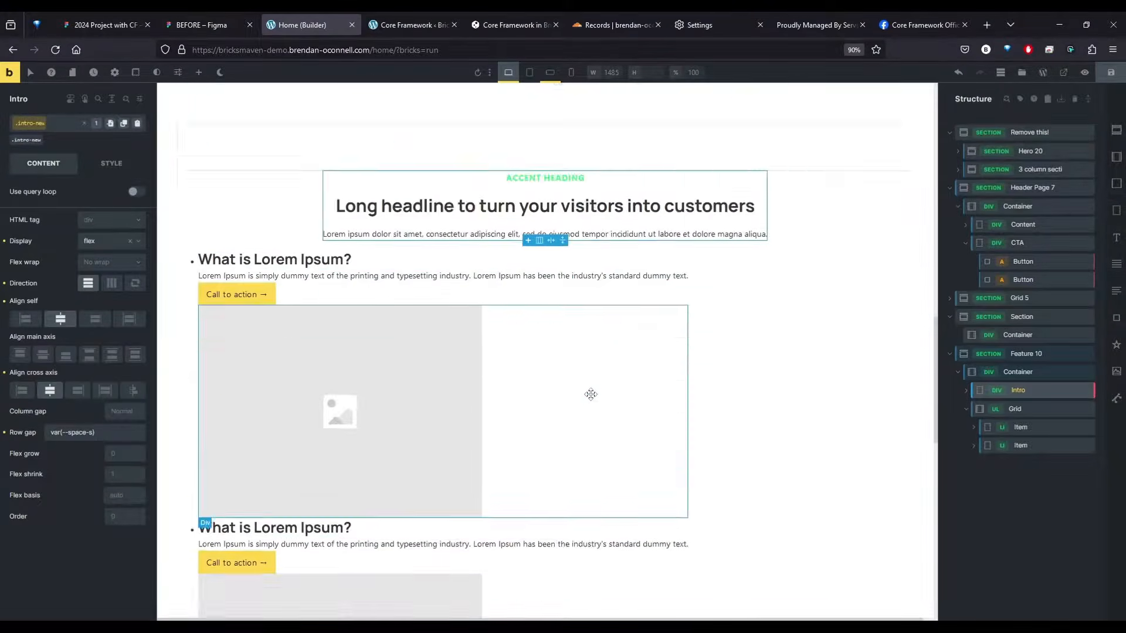
click(1020, 495)
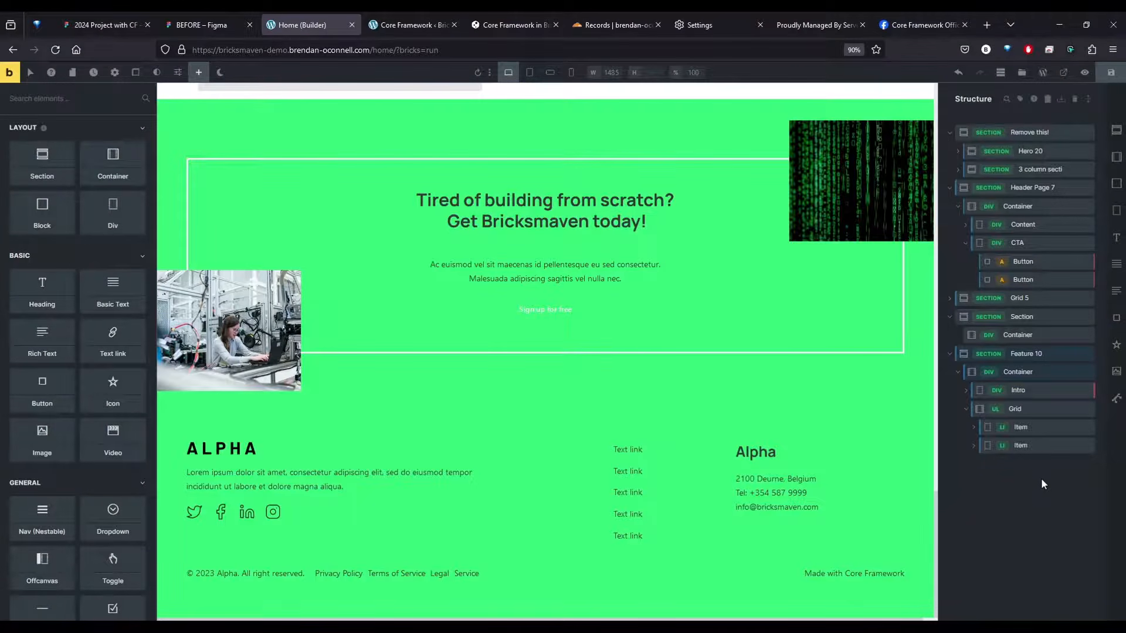
Search the core.bricksmaven.com template library for "pric"
click(1022, 72)
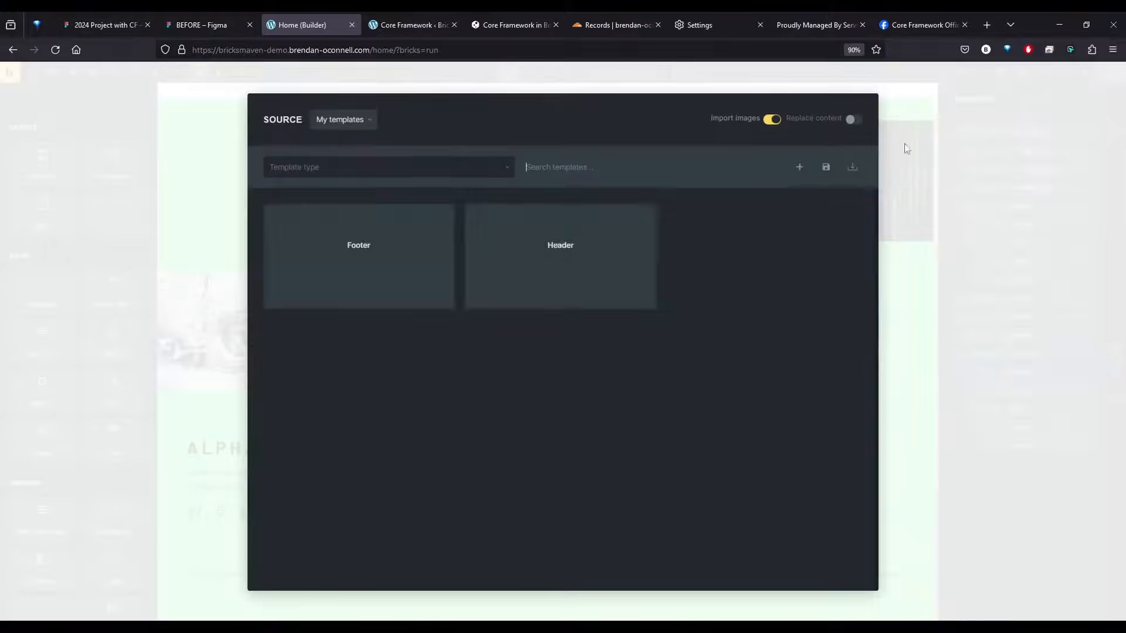
click(352, 120)
click(347, 184)
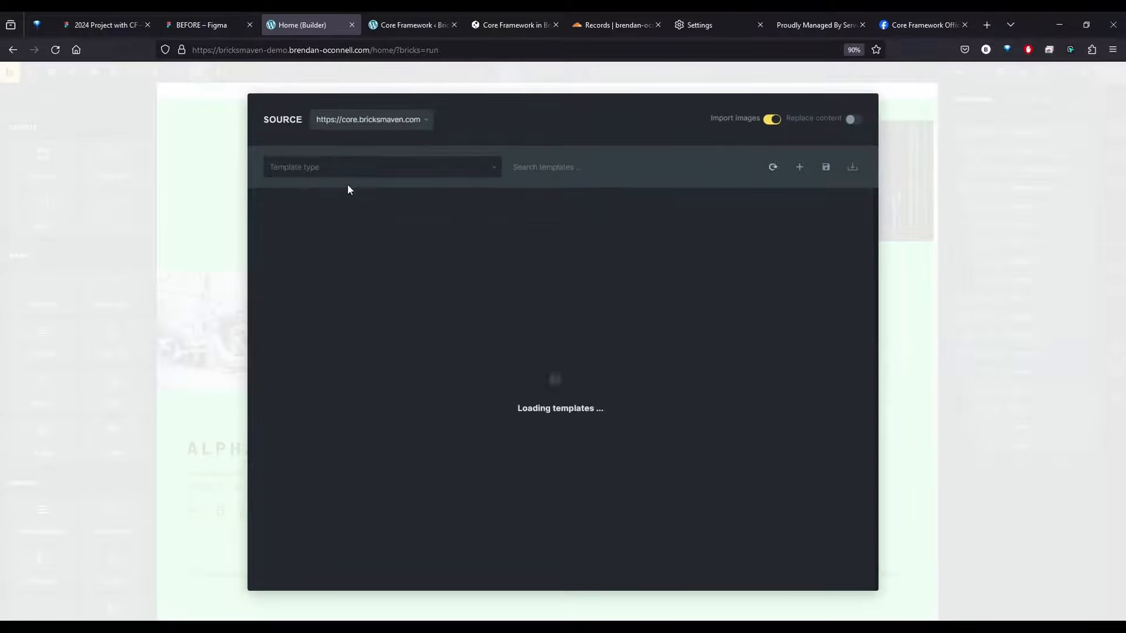
click(554, 168)
text(pricng)
key(ctrl+a)
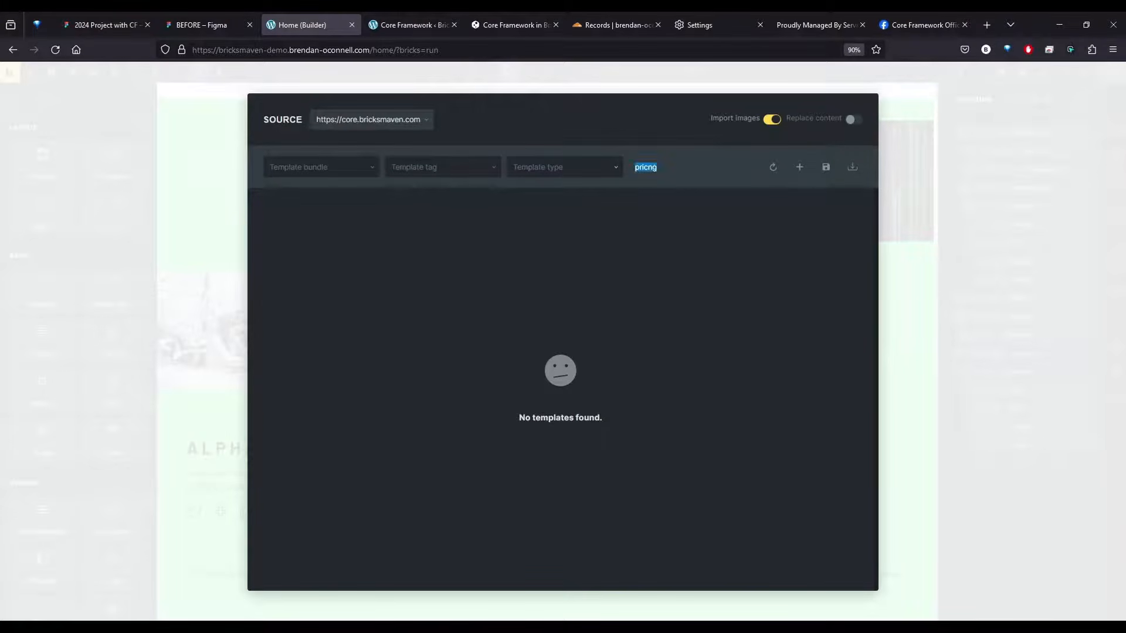
text(princ)
key(BackSpace)
key(BackSpace)
text(c)
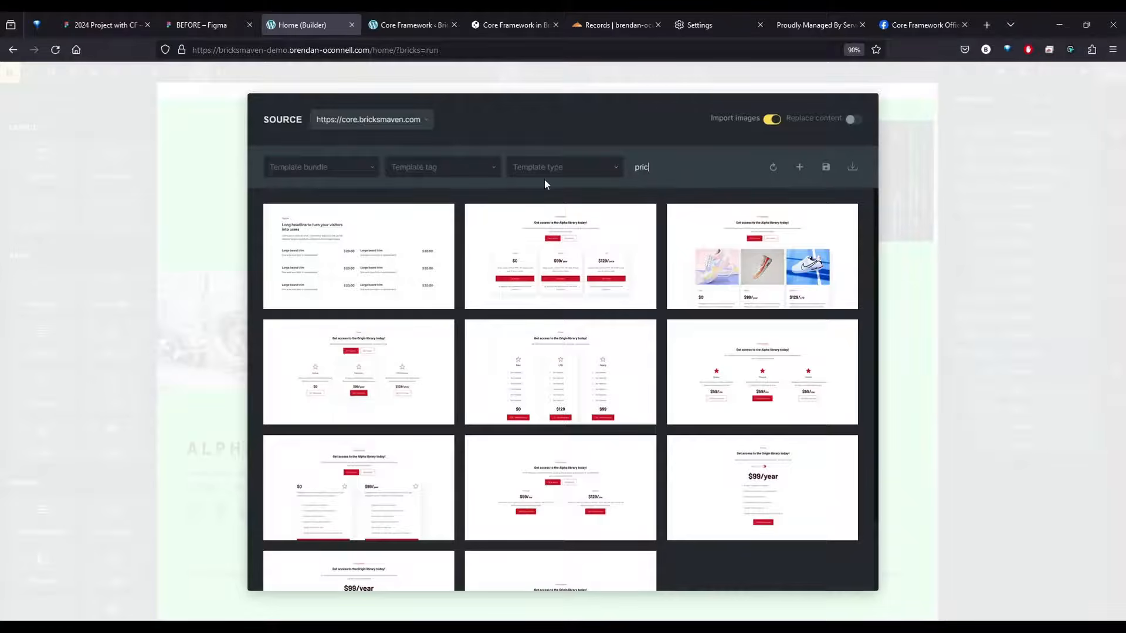
Browse the pricing designs and insert the image-free template with three bordered cards priced $0, $99 and $129
scroll(576, 326, down, 2)
scroll(633, 278, up, 1)
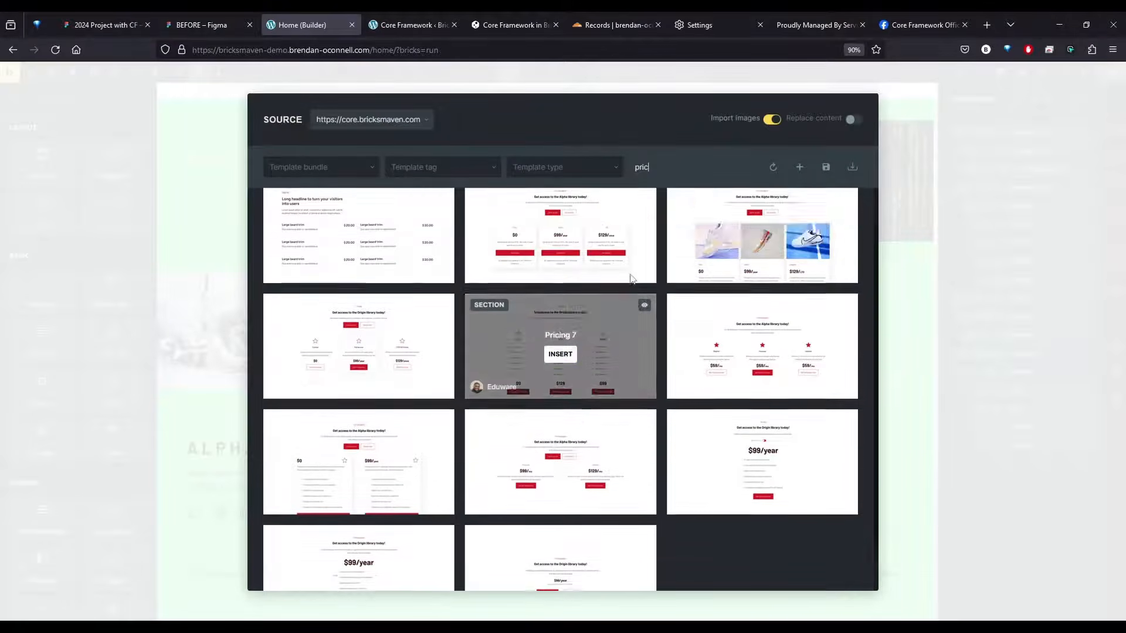
click(561, 263)
click(588, 229)
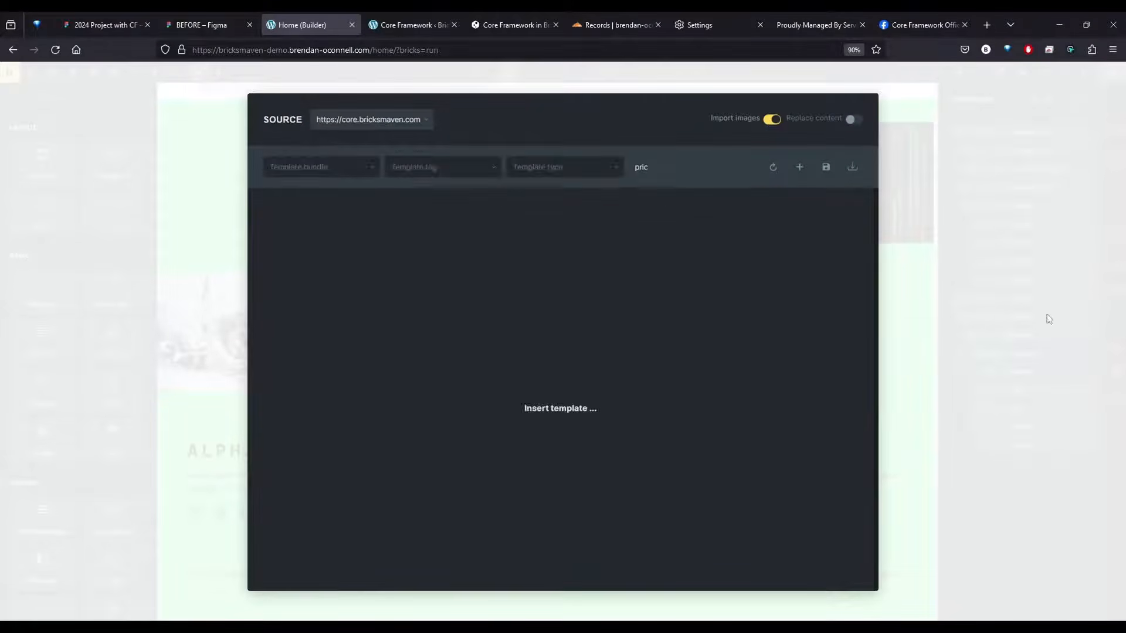
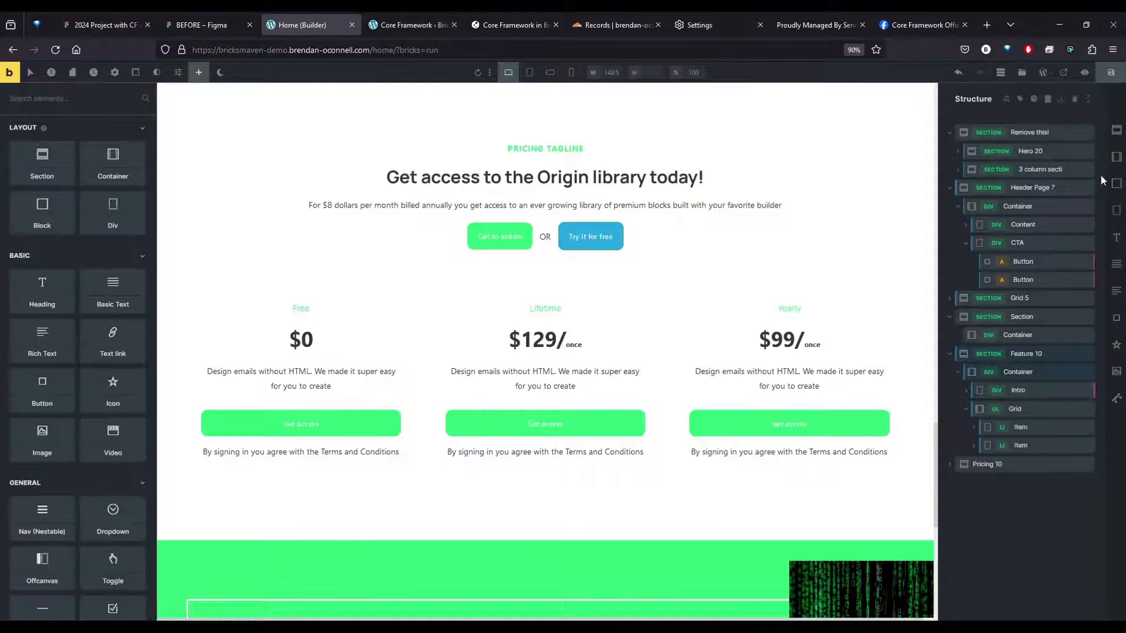
Find the Feature 22 template in the core.bricksmaven.com library with the search "feature" and insert it without its theme style
click(1022, 73)
click(340, 121)
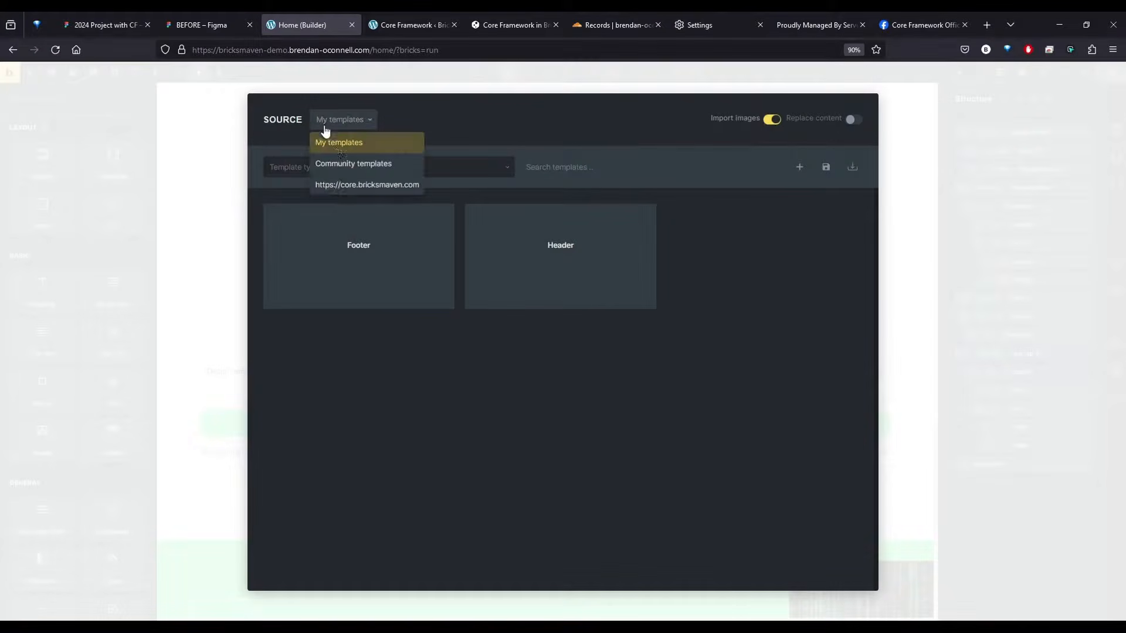
click(351, 183)
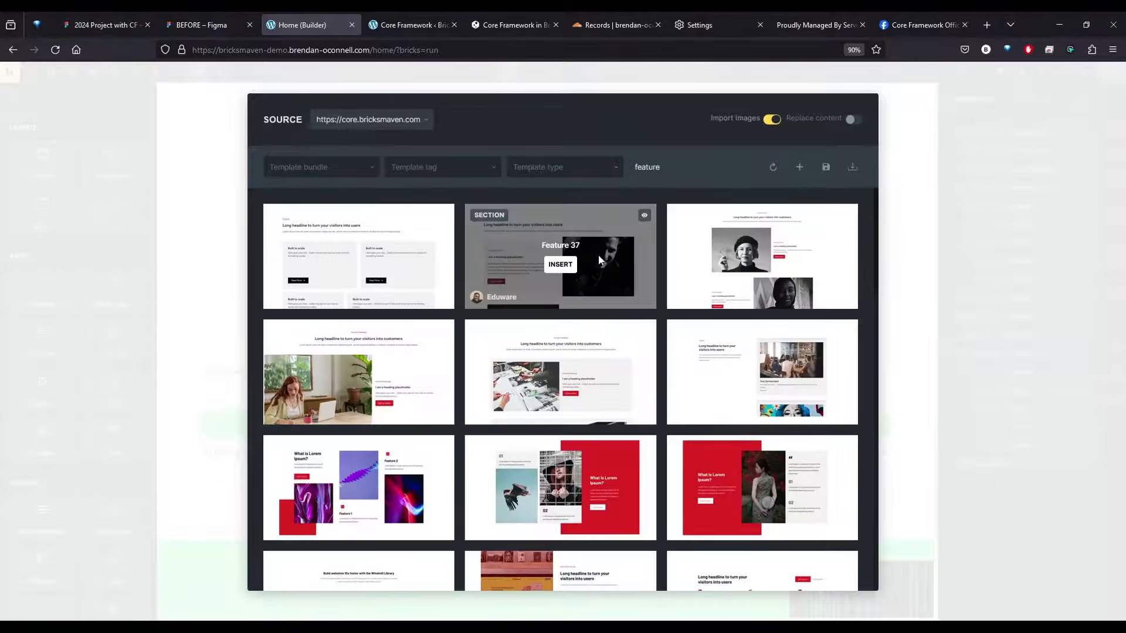
scroll(376, 343, down, 3)
scroll(376, 352, down, 2)
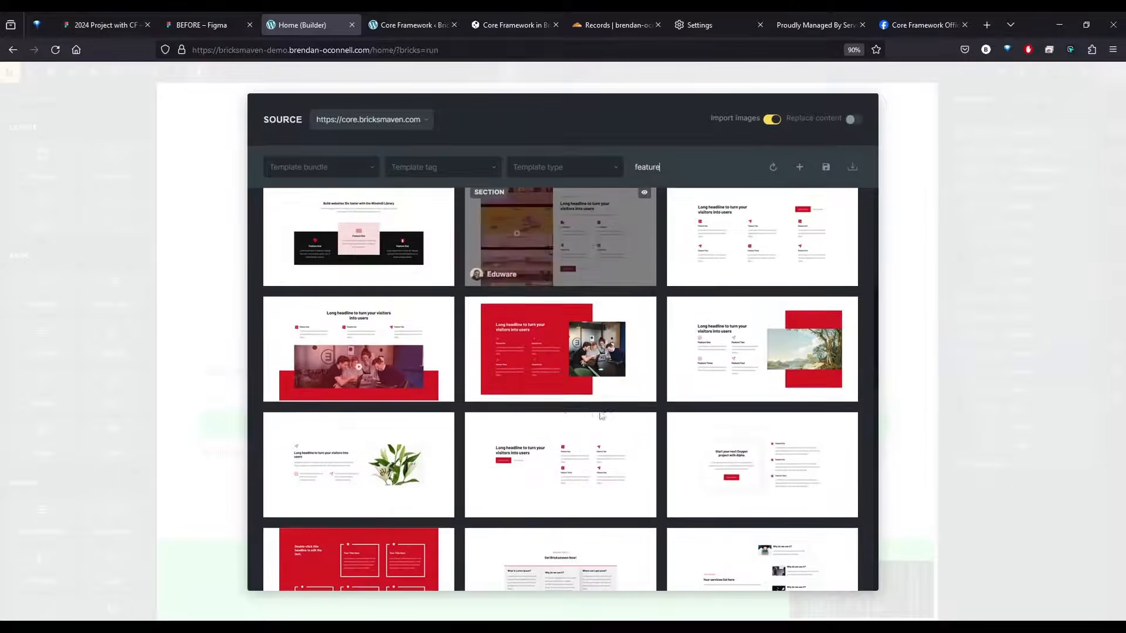
click(560, 474)
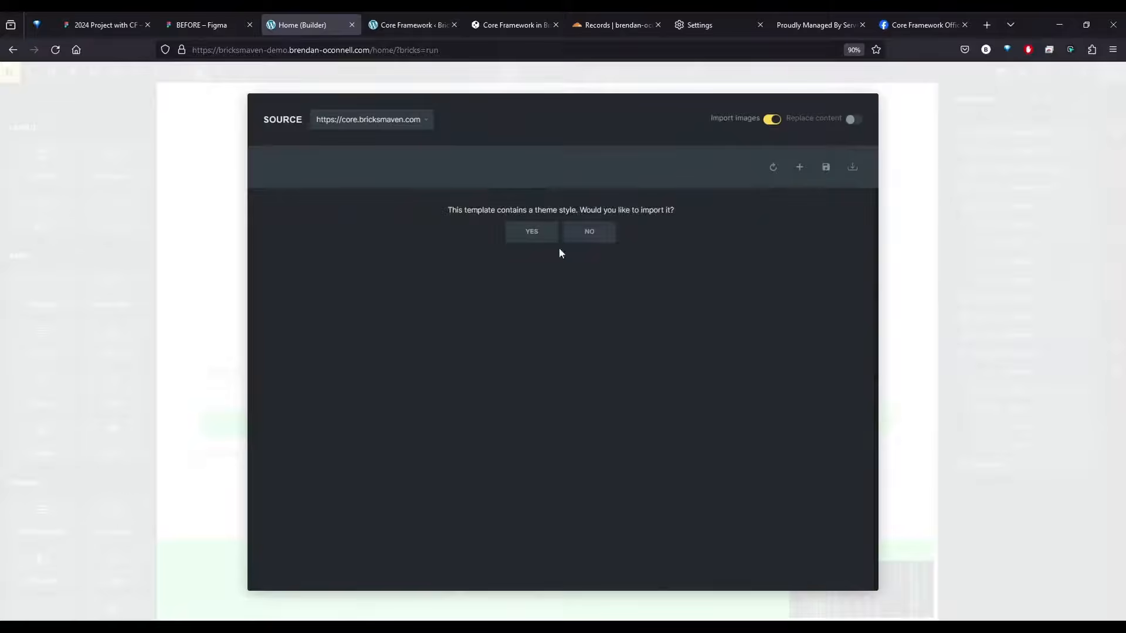
click(589, 232)
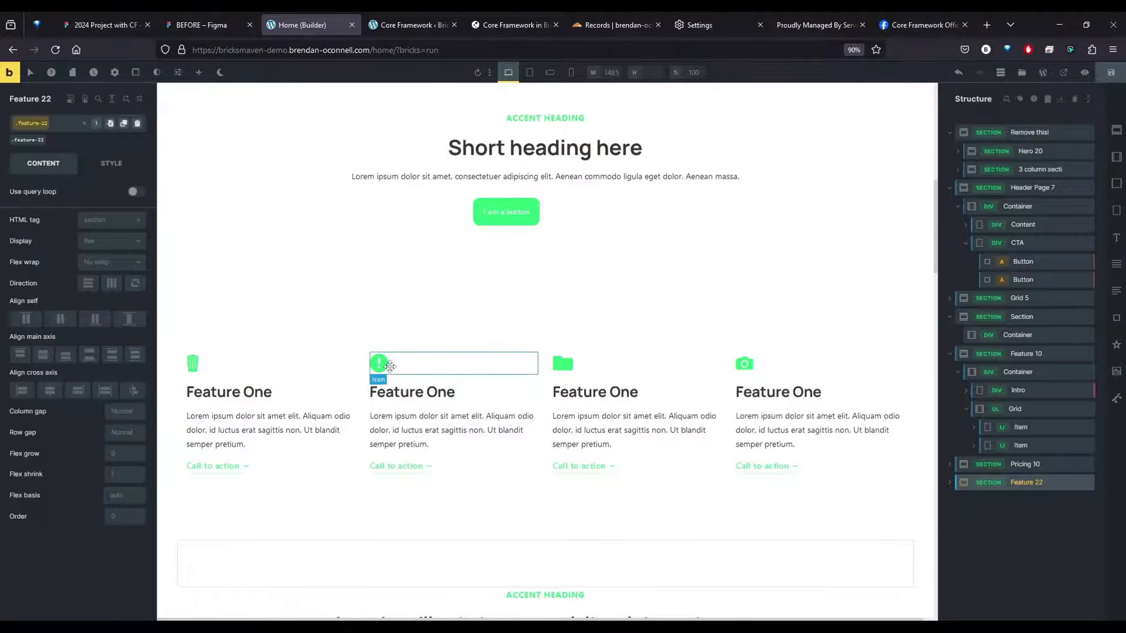
scroll(390, 367, down, 20)
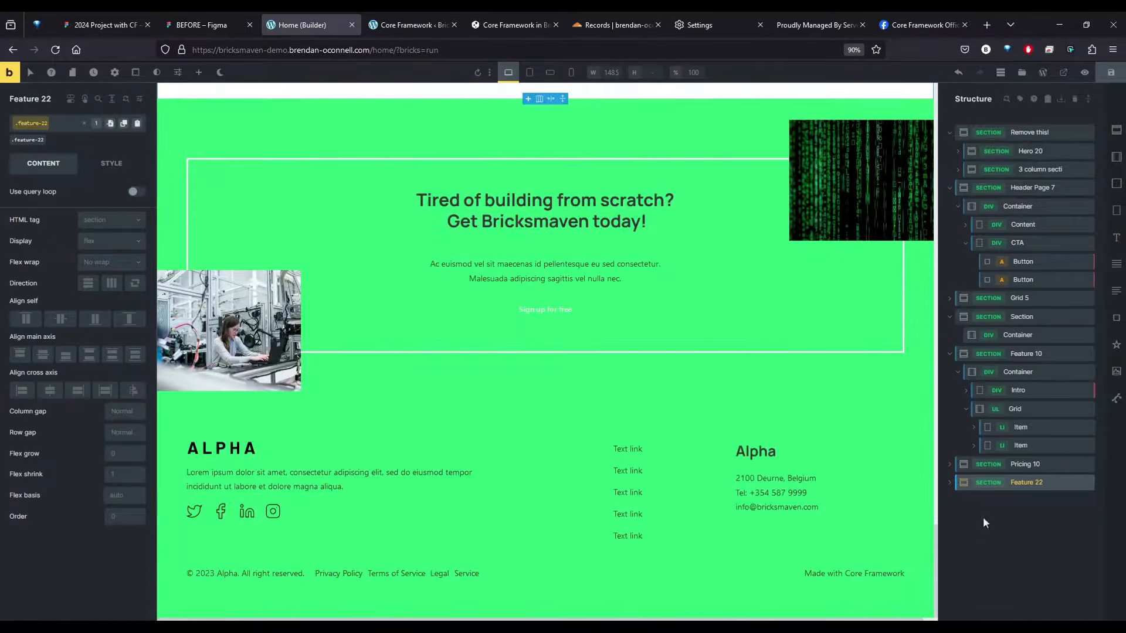
click(985, 523)
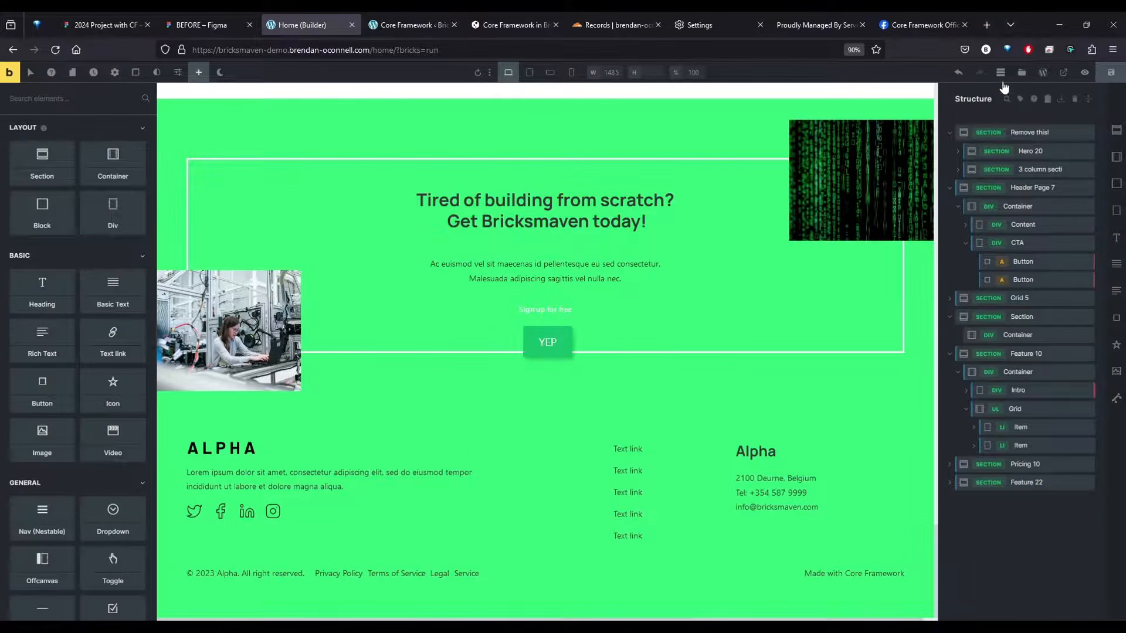
Search the core.bricksmaven.com template library for "testimoni"
click(1022, 72)
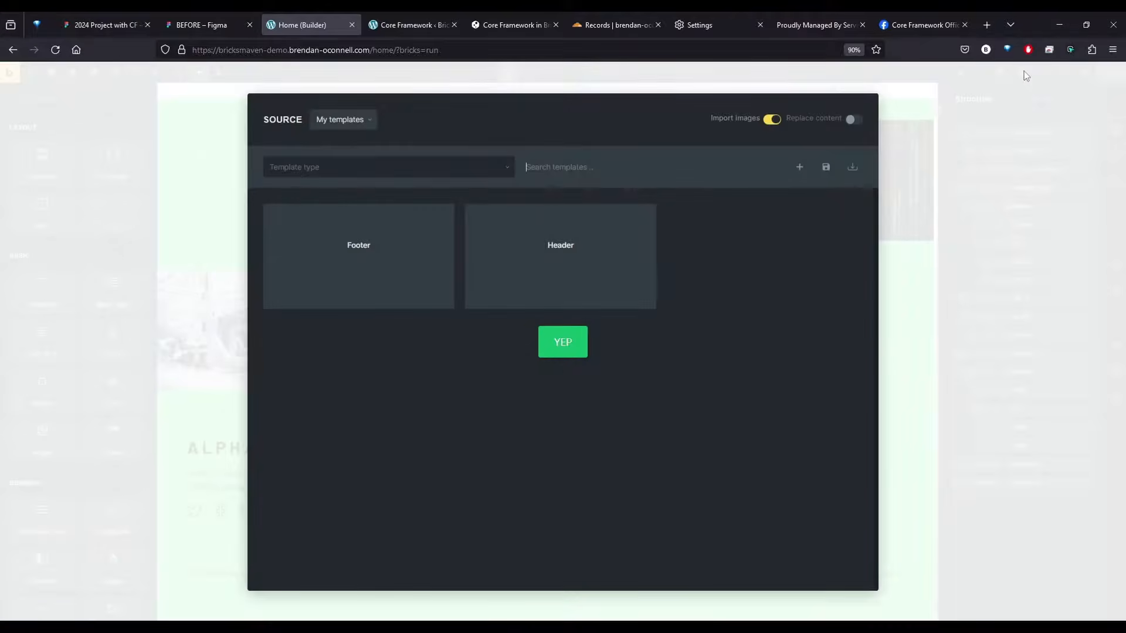
click(367, 125)
click(364, 183)
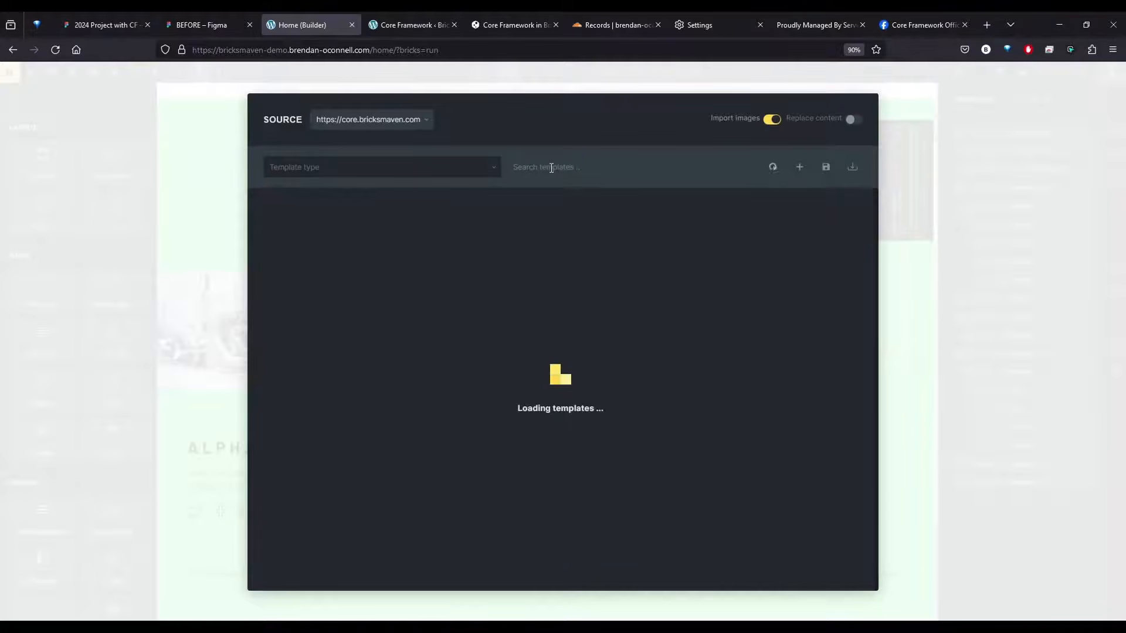
click(551, 168)
text(testimoni)
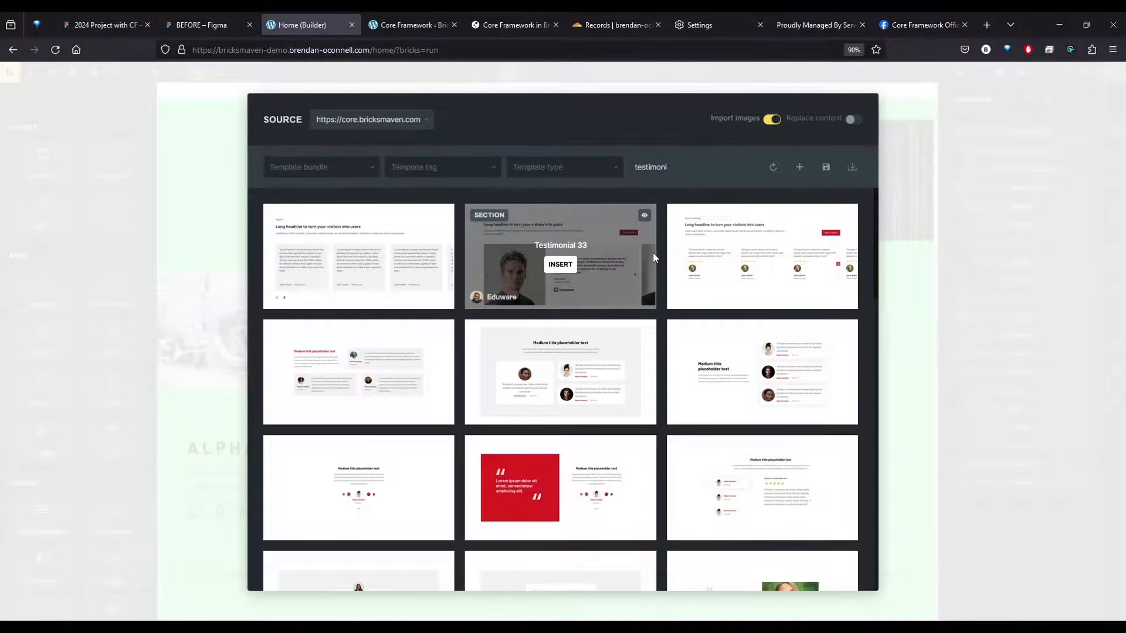
Browse the testimonial designs, insert the Testimonial 24 template without its theme style, and save the page
scroll(573, 347, down, 5)
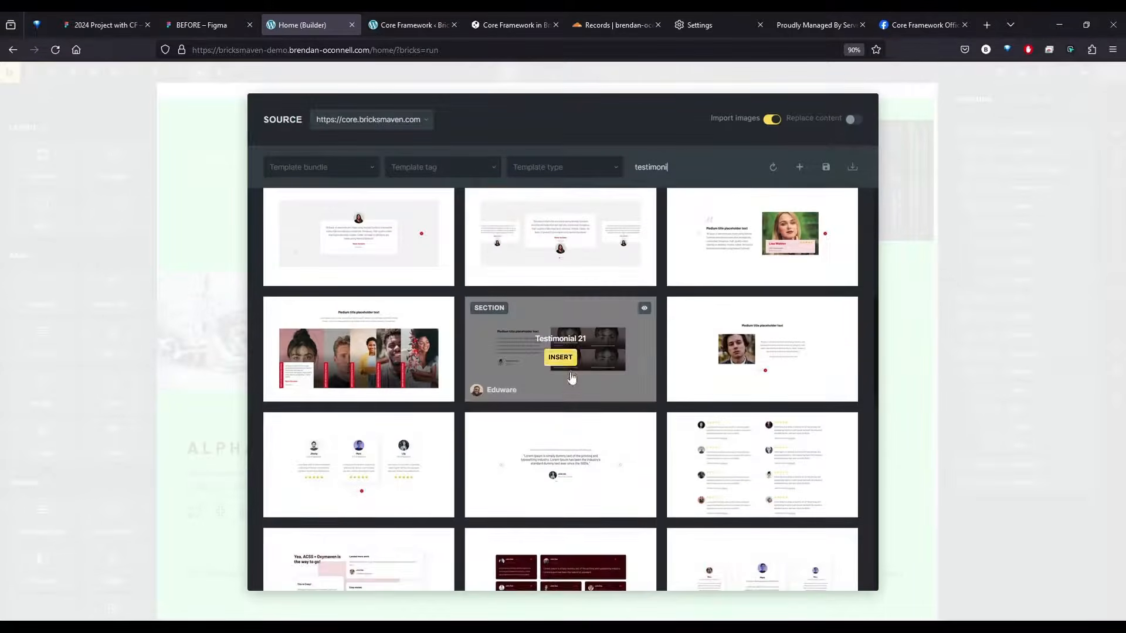
scroll(563, 358, up, 2)
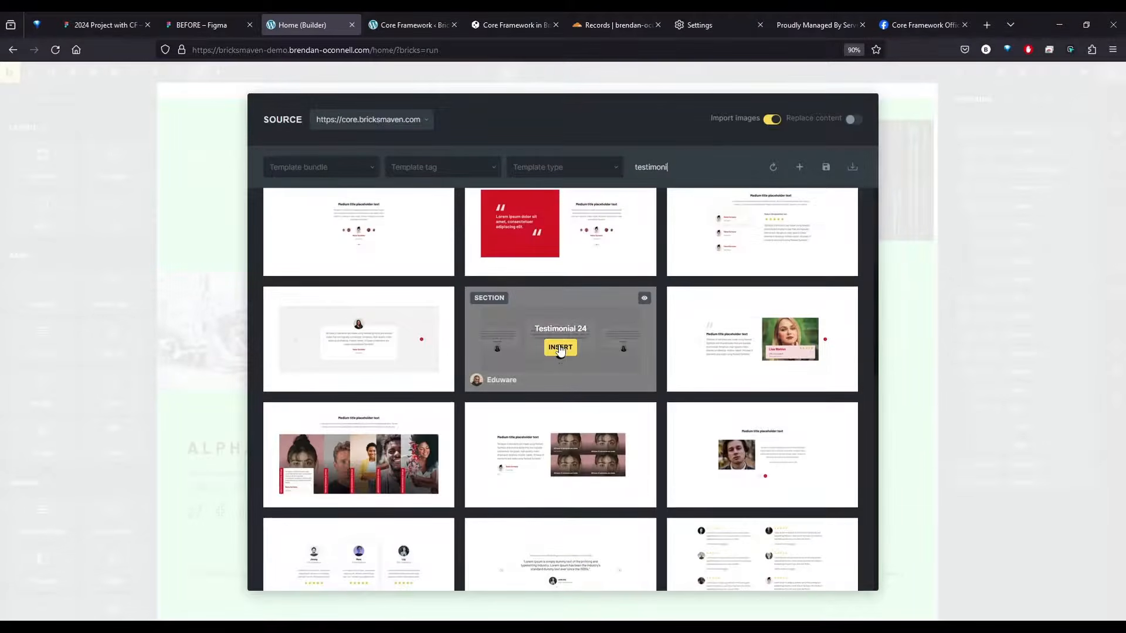
click(560, 348)
click(603, 233)
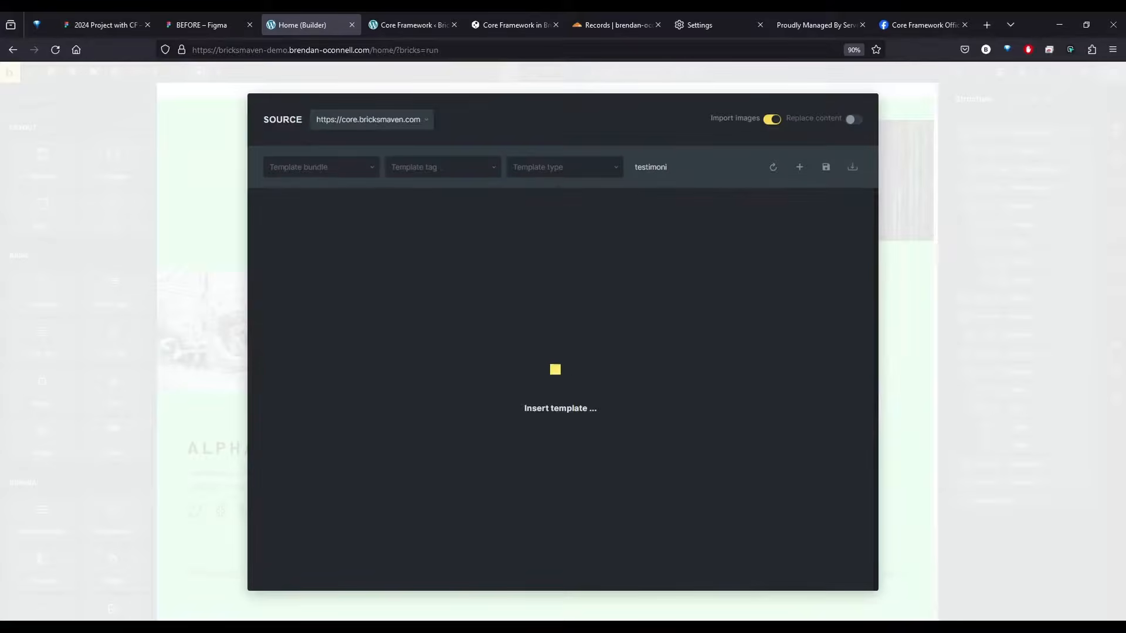
scroll(855, 329, up, 6)
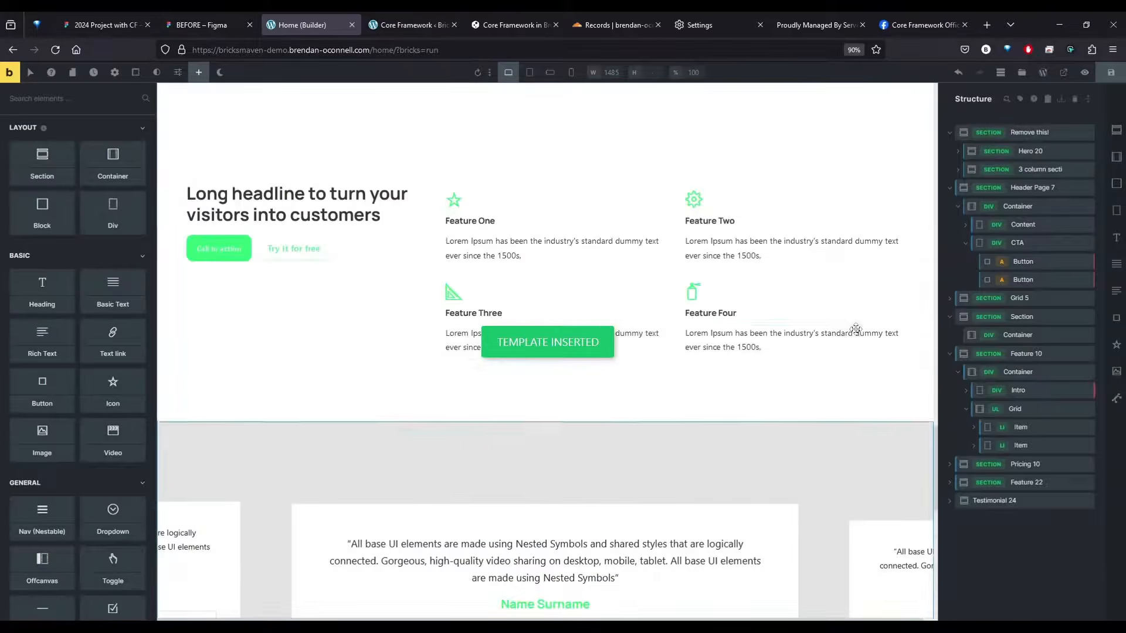
scroll(855, 329, down, 5)
click(1110, 73)
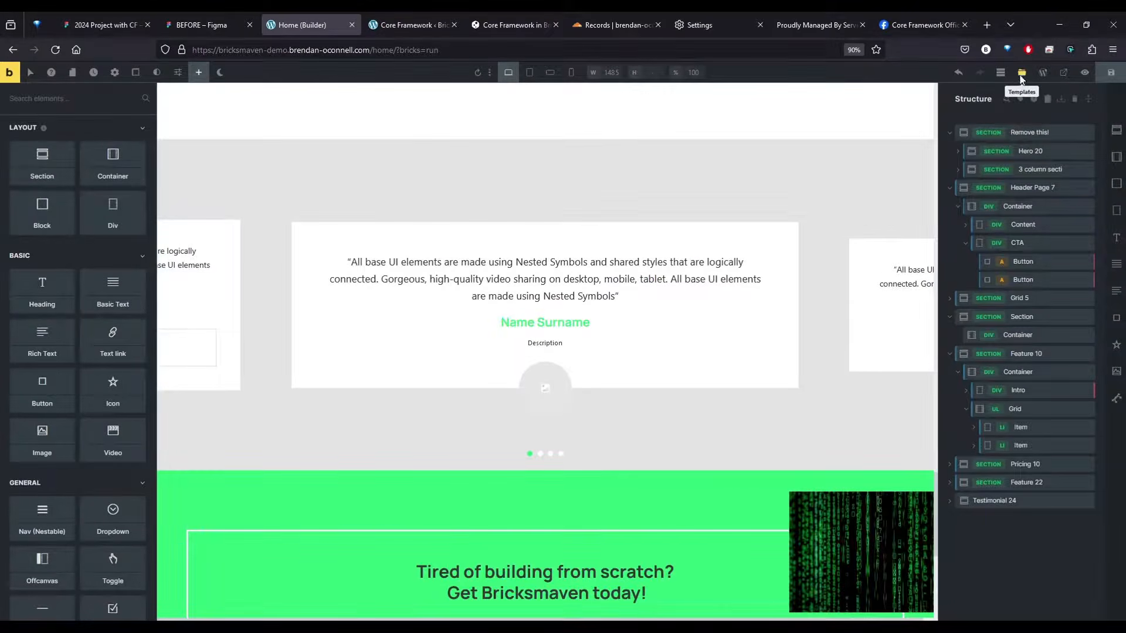
Search the core.bricksmaven.com library for "accord", insert the Accordion 4 template without its theme style, and save the page
click(1022, 72)
click(333, 121)
click(370, 184)
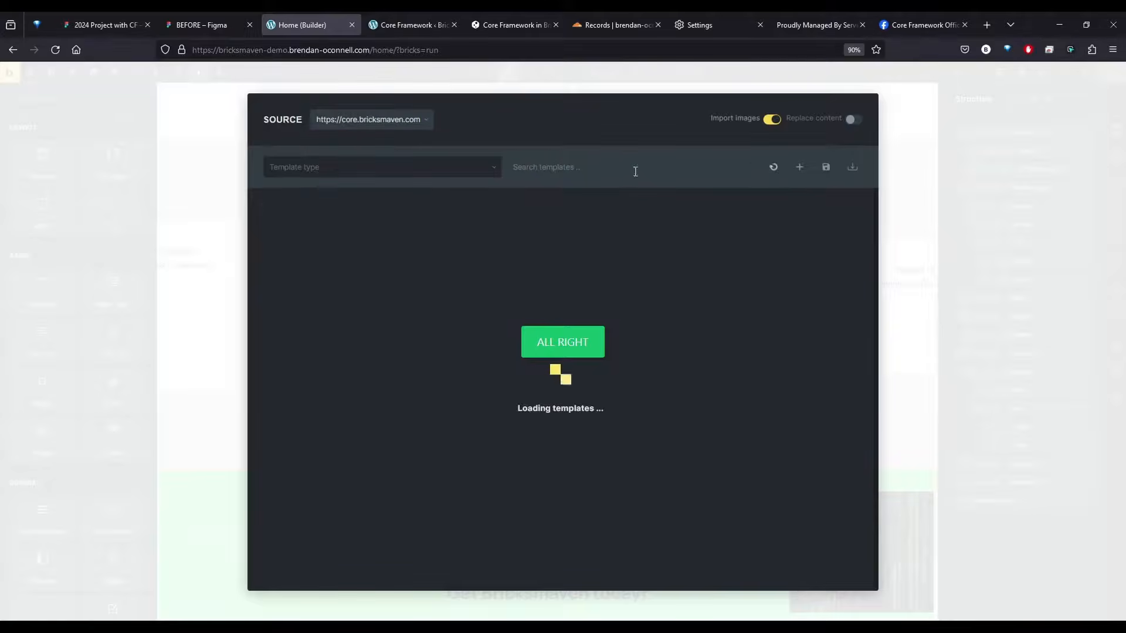
text(accord)
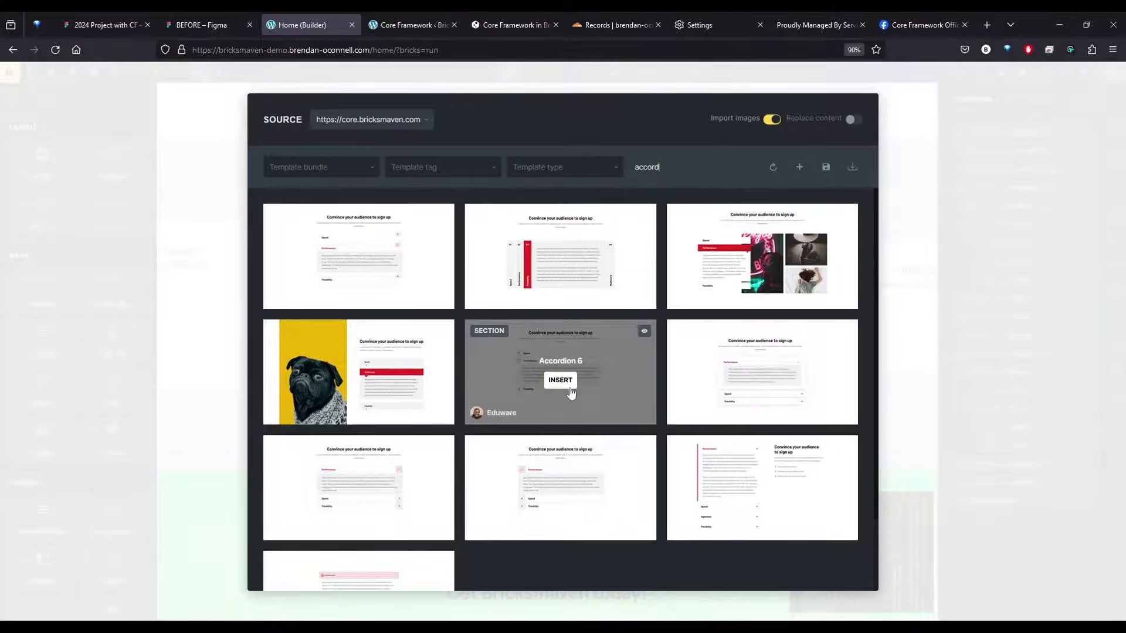
click(363, 502)
click(589, 232)
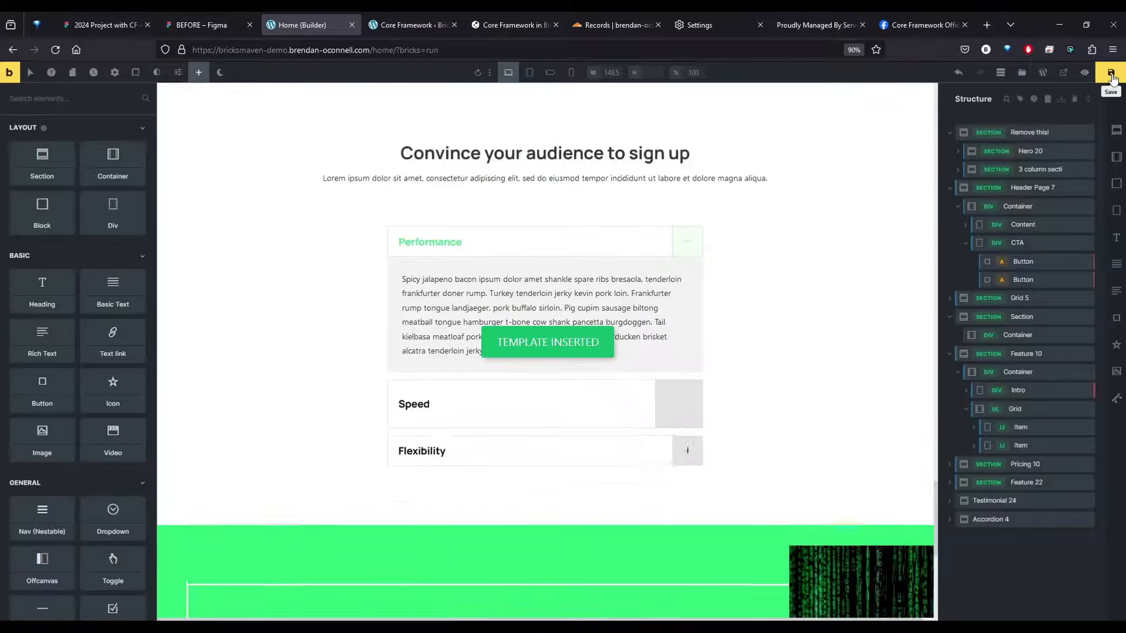
click(1111, 73)
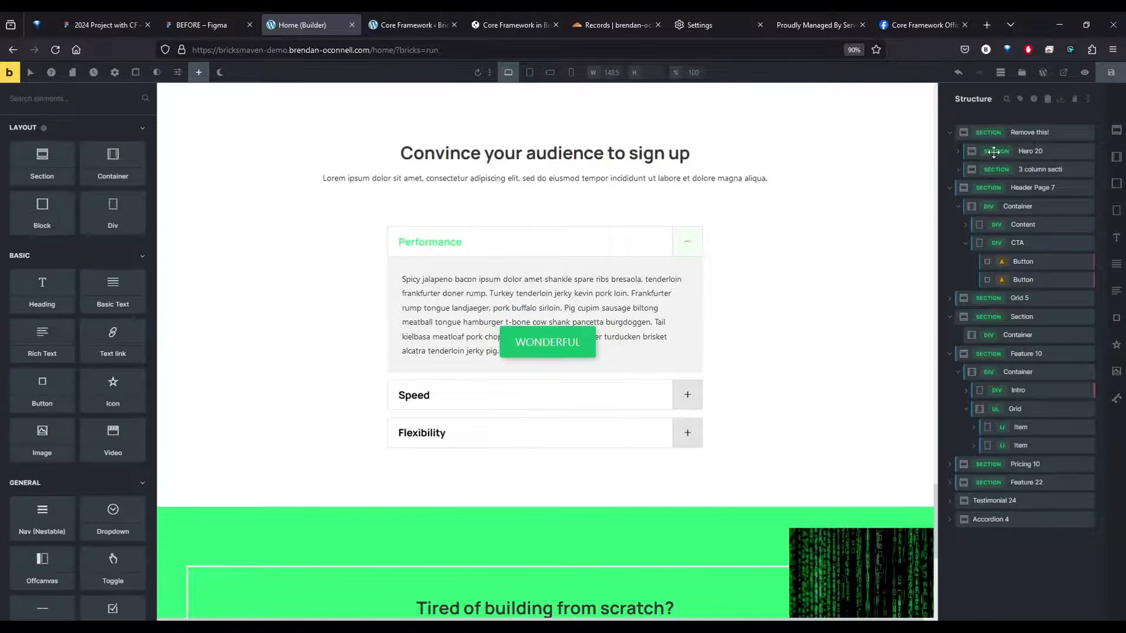
Open the Home page preview in a new tab and go from there to the WordPress dashboard
scroll(556, 397, up, 10)
scroll(556, 397, up, 4)
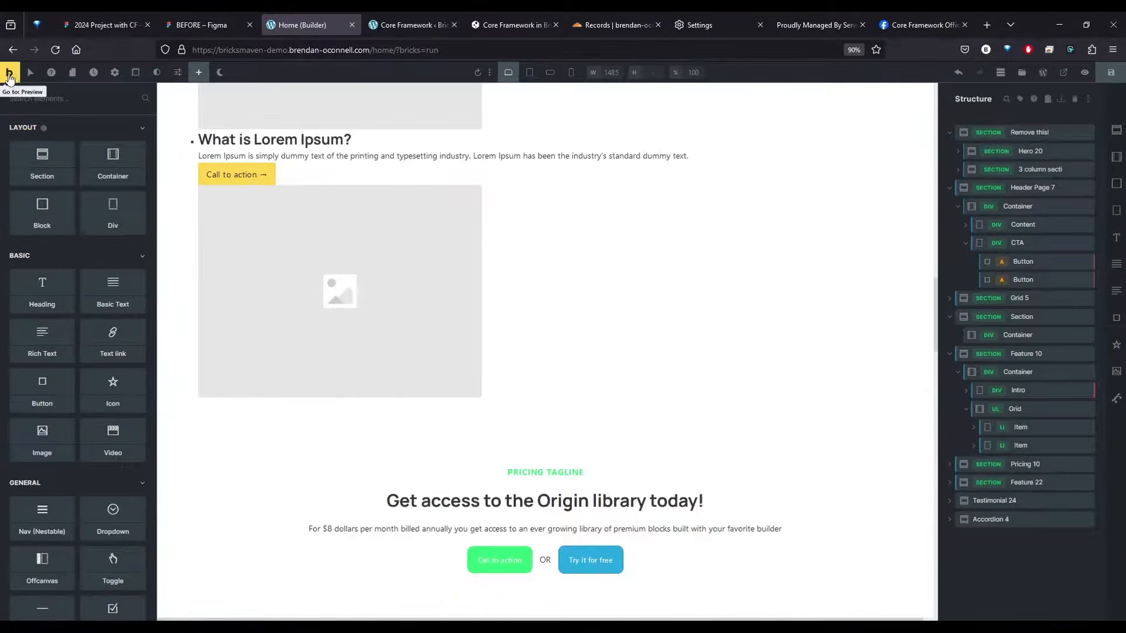
middle_click(9, 72)
click(370, 16)
mouse_move(52, 71)
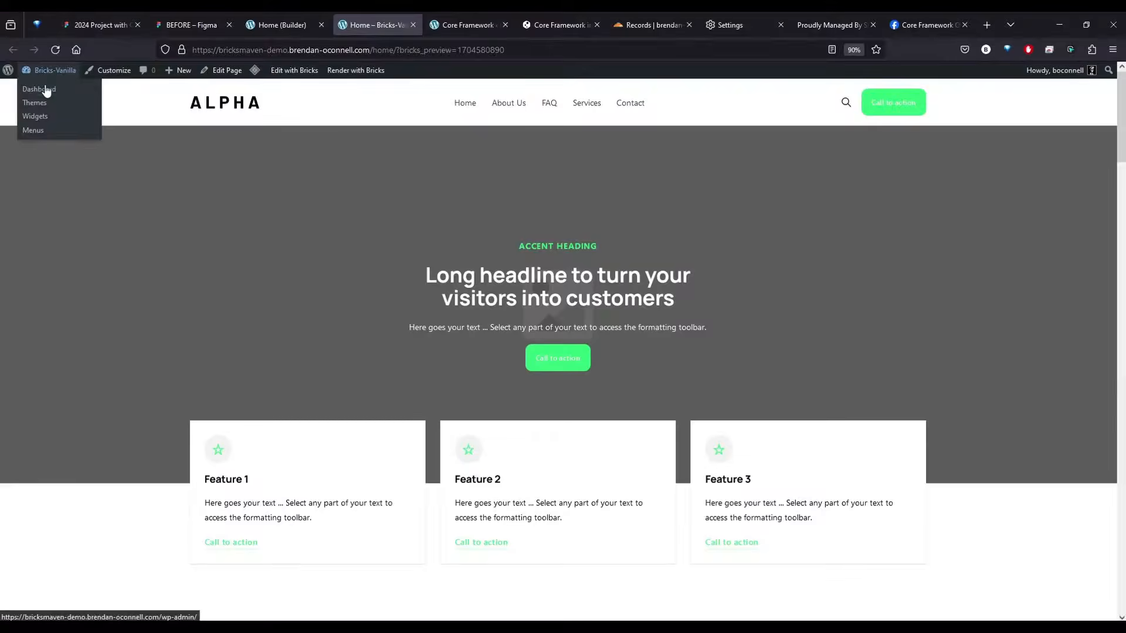
click(49, 93)
Create a new Bricks template titled "Secondary Page" with the template type Single, and publish it
mouse_move(27, 151)
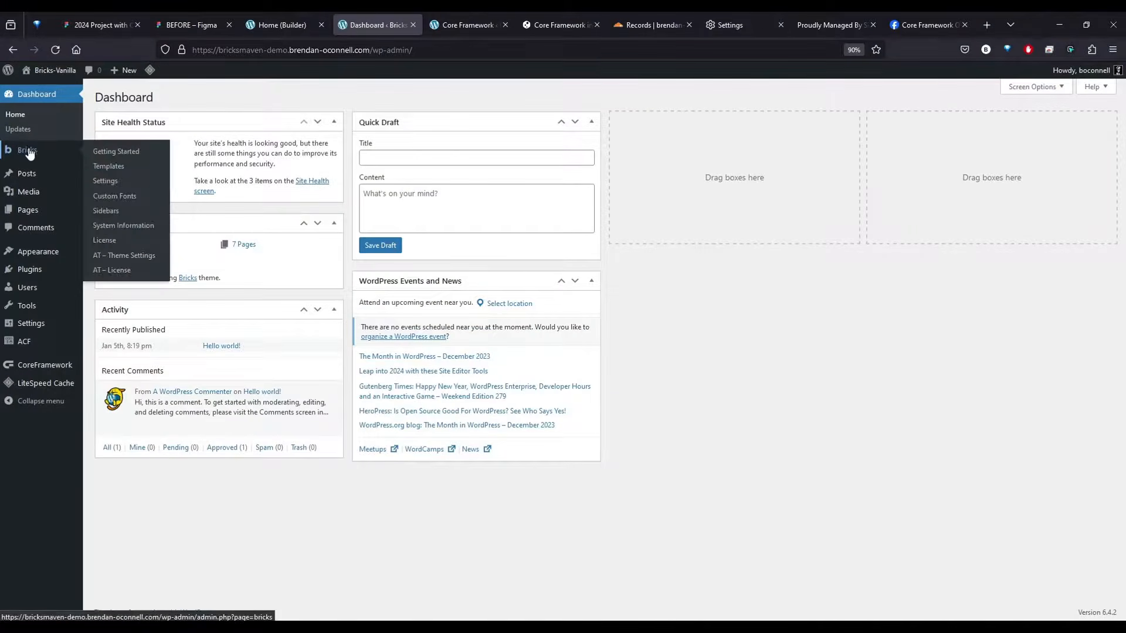
click(107, 171)
click(193, 97)
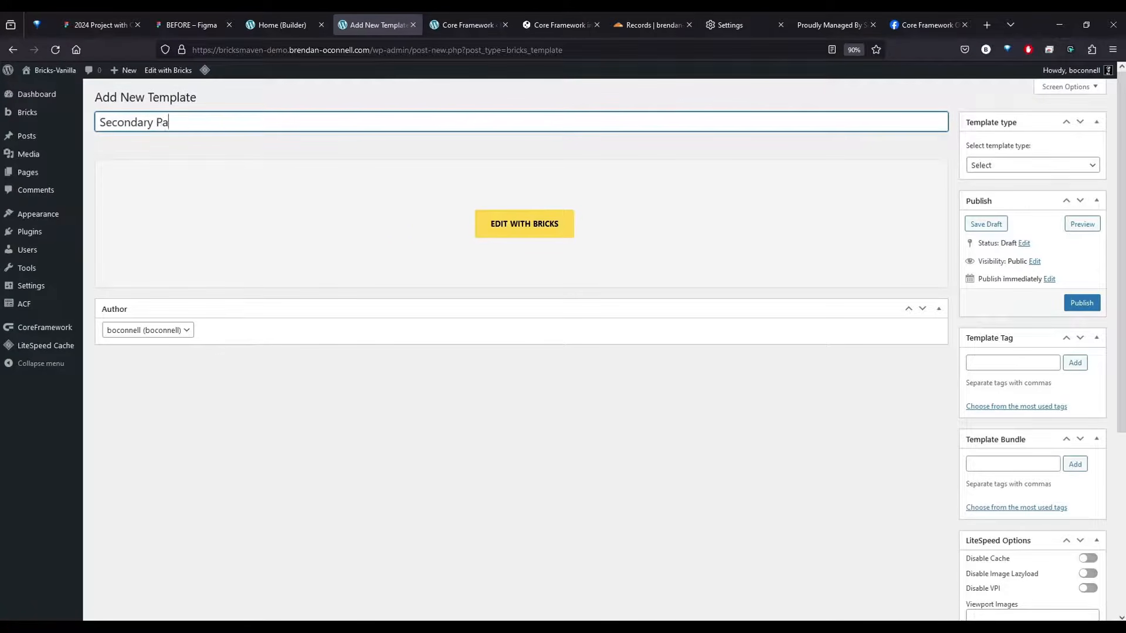
click(1033, 167)
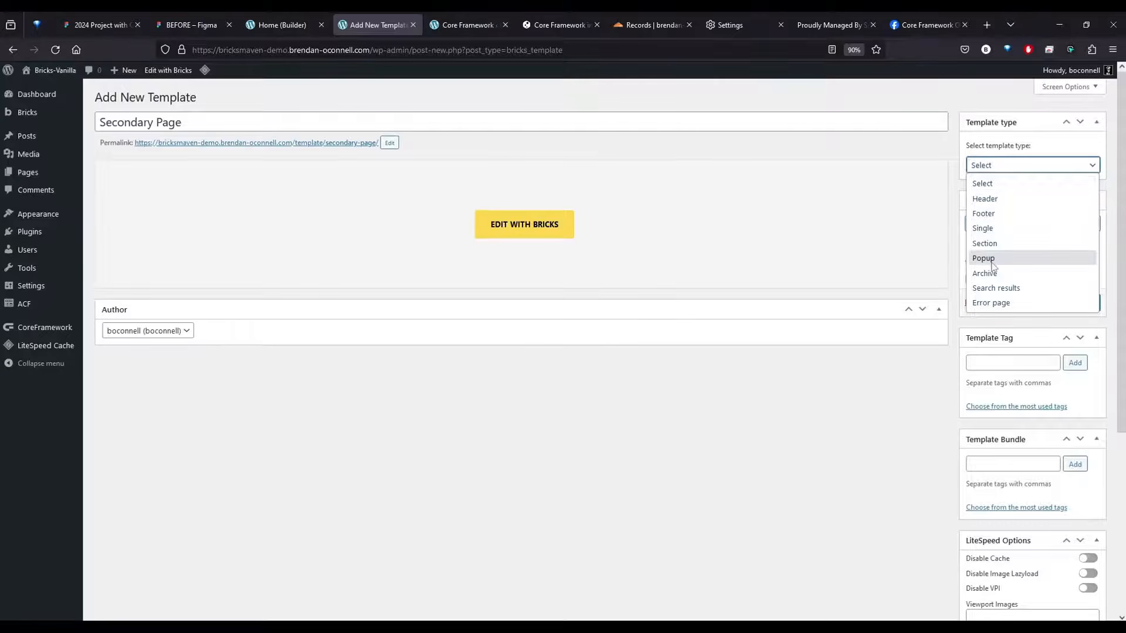
click(1000, 235)
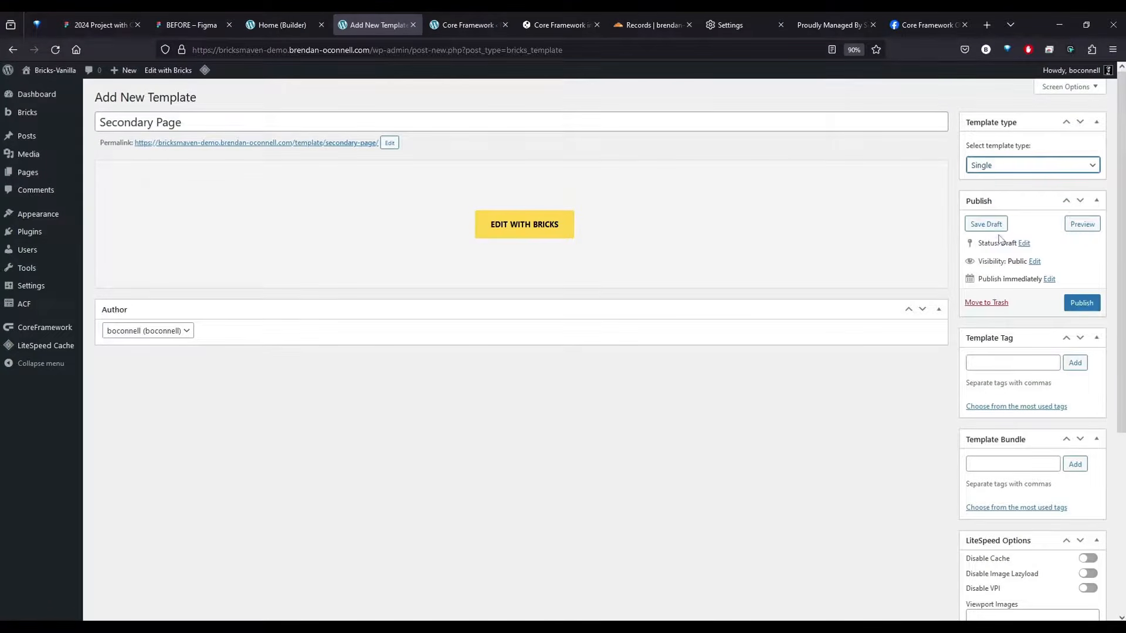
click(1081, 302)
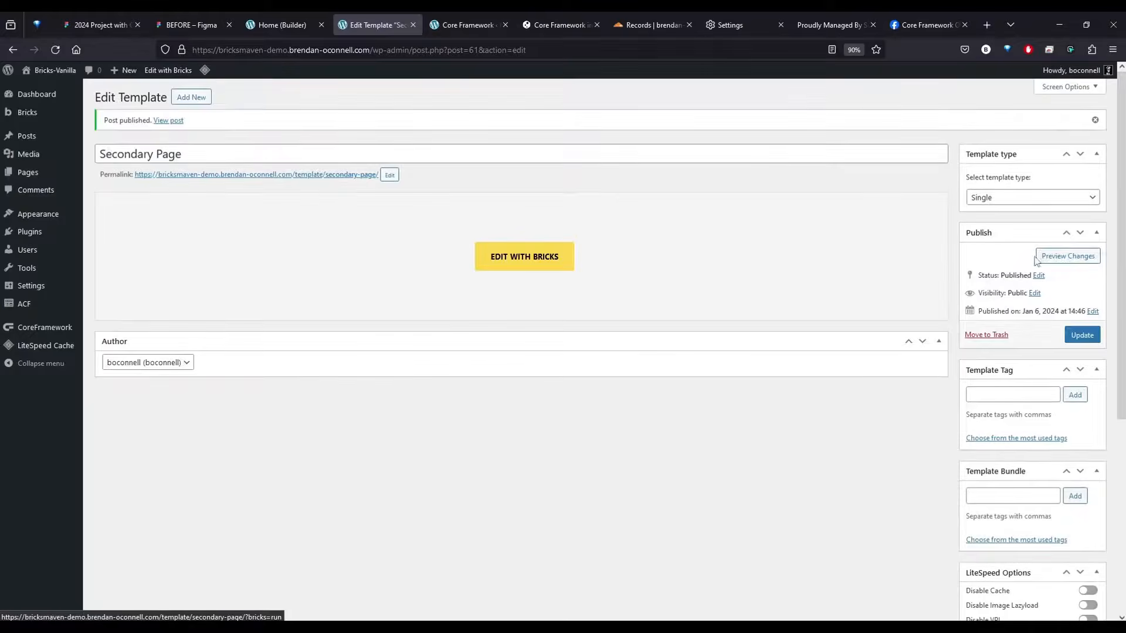
Open the Secondary Page template for editing in Bricks and bring up the template library
click(1010, 198)
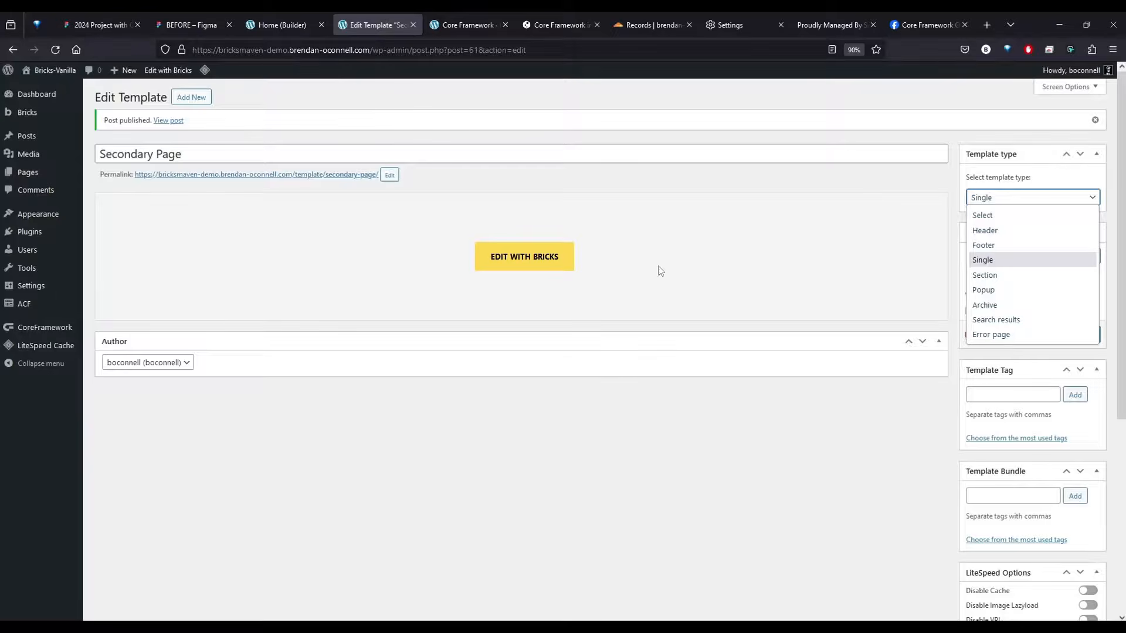
click(524, 257)
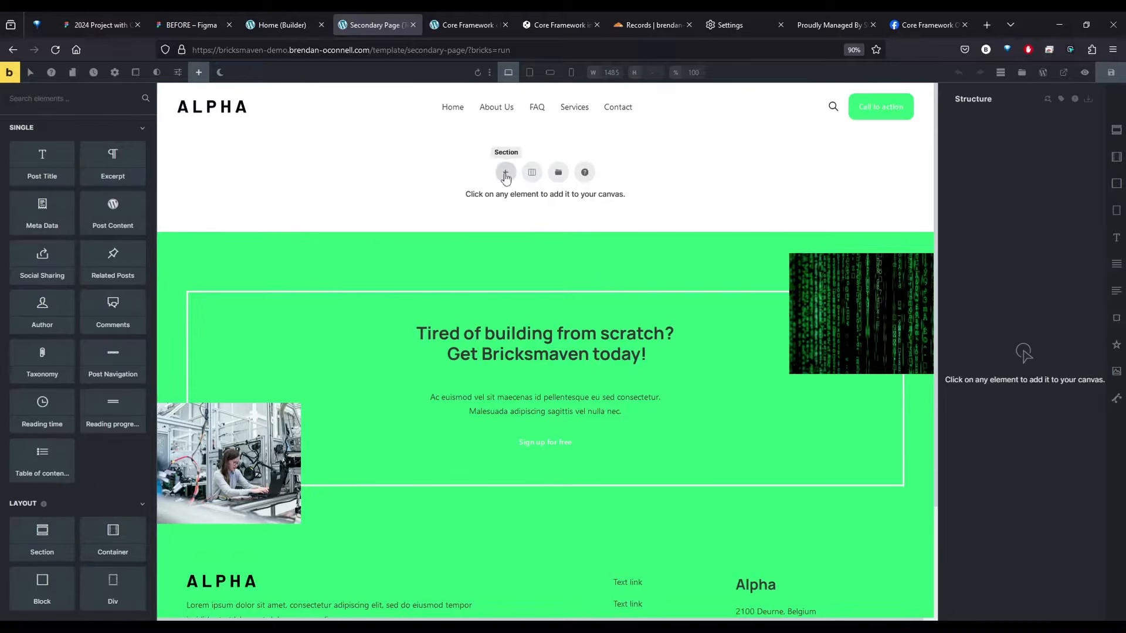
click(559, 174)
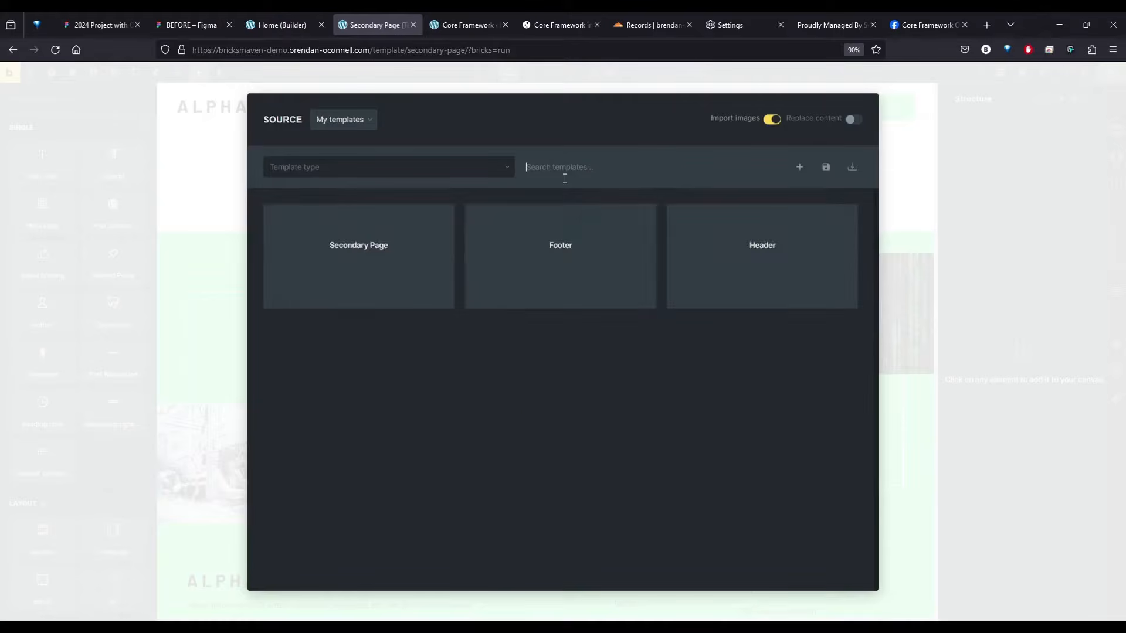
Switch to the Figma design and examine the Header Page section in the Secondary page Template frame
click(188, 24)
scroll(433, 238, right, 10)
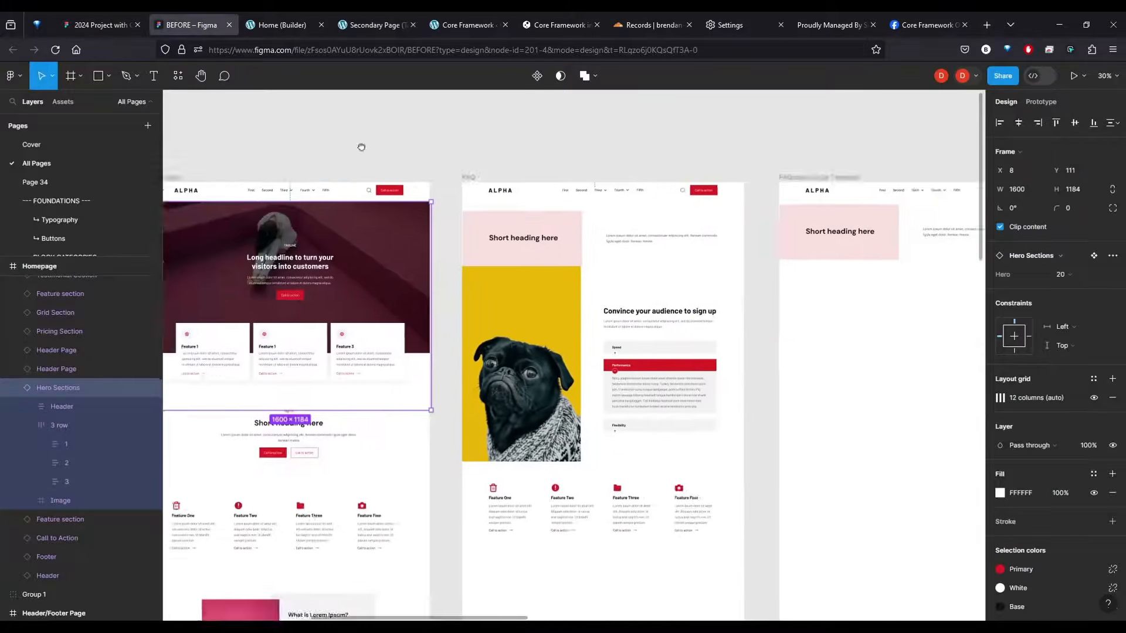
click(432, 238)
click(874, 234)
scroll(835, 138, right, 10)
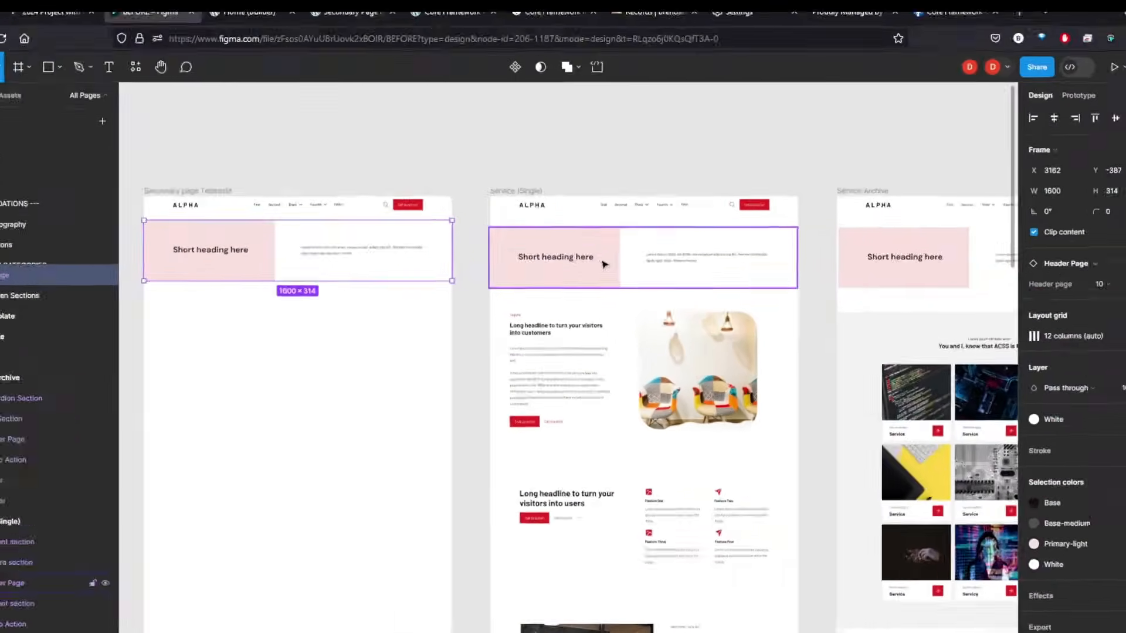
scroll(569, 339, left, 4)
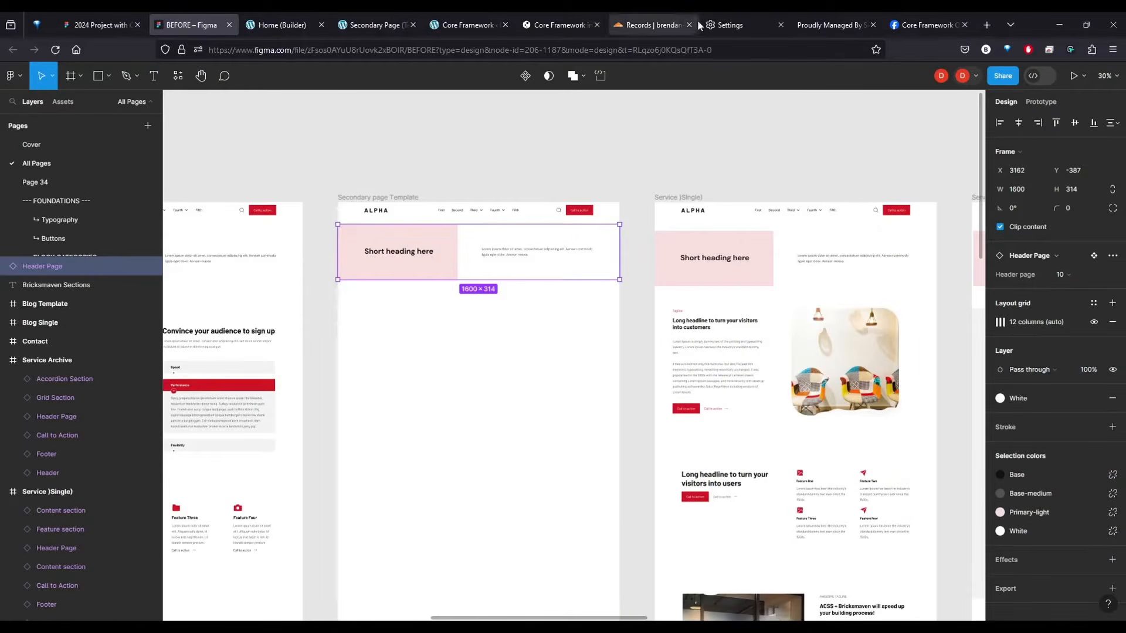
Switch to the Secondary Page template and insert the Header Page 10 section from the core.bricksmaven.com library, found by searching "header"
click(361, 18)
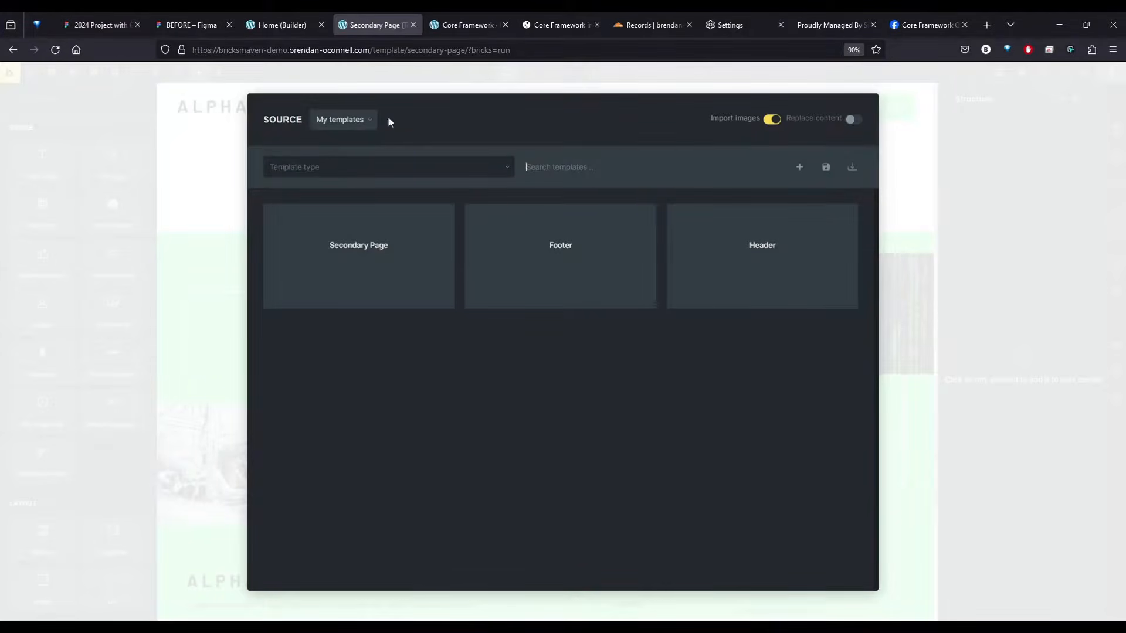
click(340, 120)
click(352, 185)
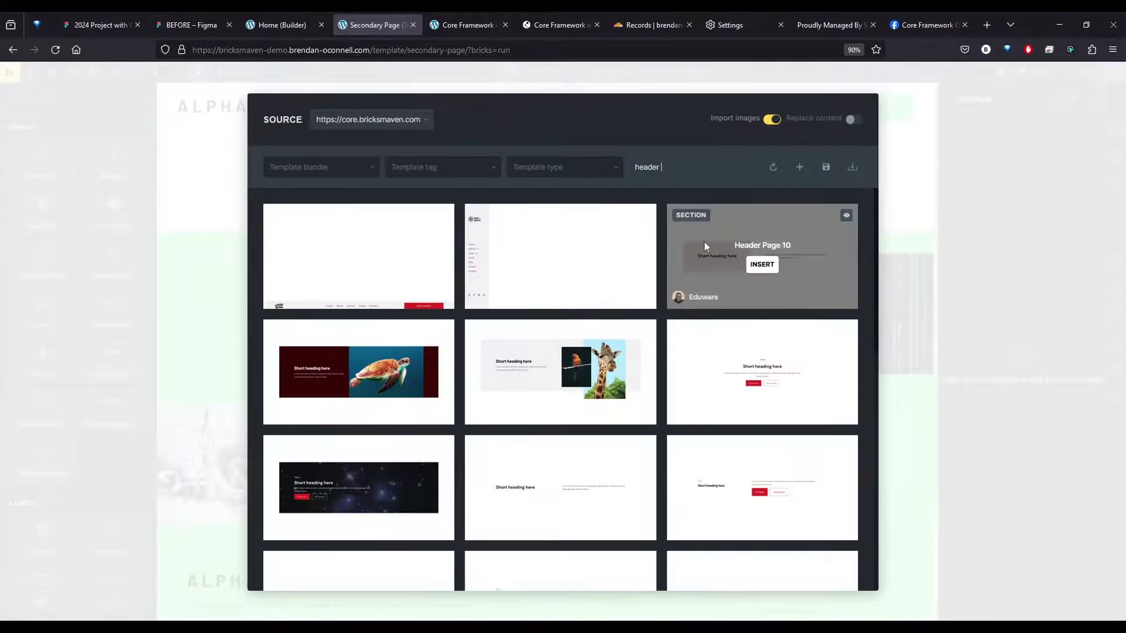
scroll(728, 264, down, 3)
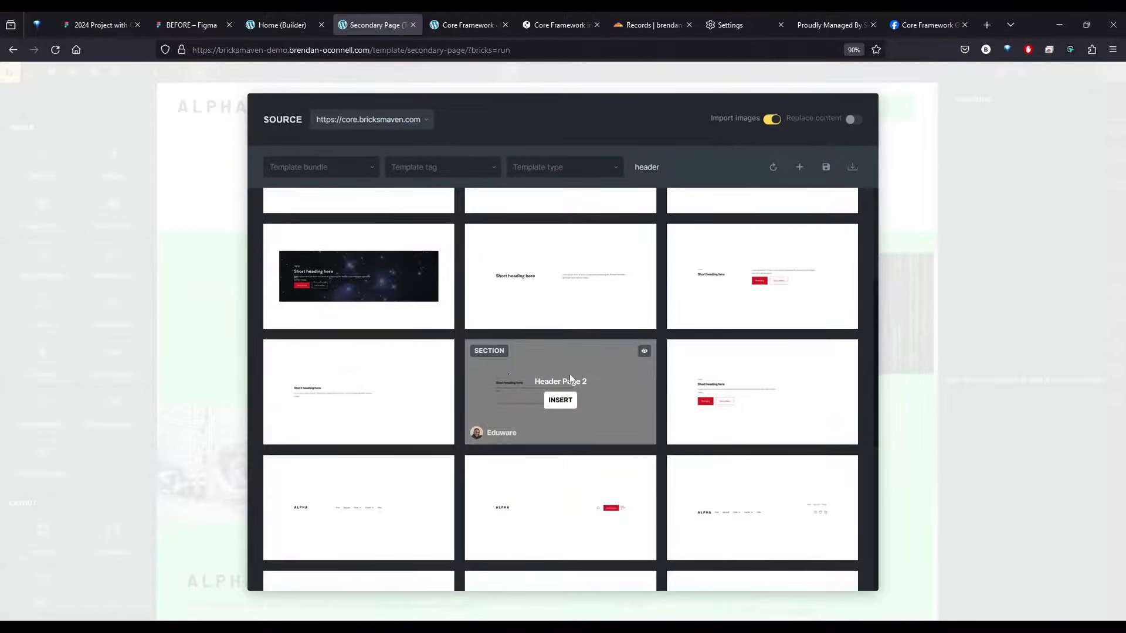
scroll(355, 364, down, 2)
scroll(364, 199, up, 5)
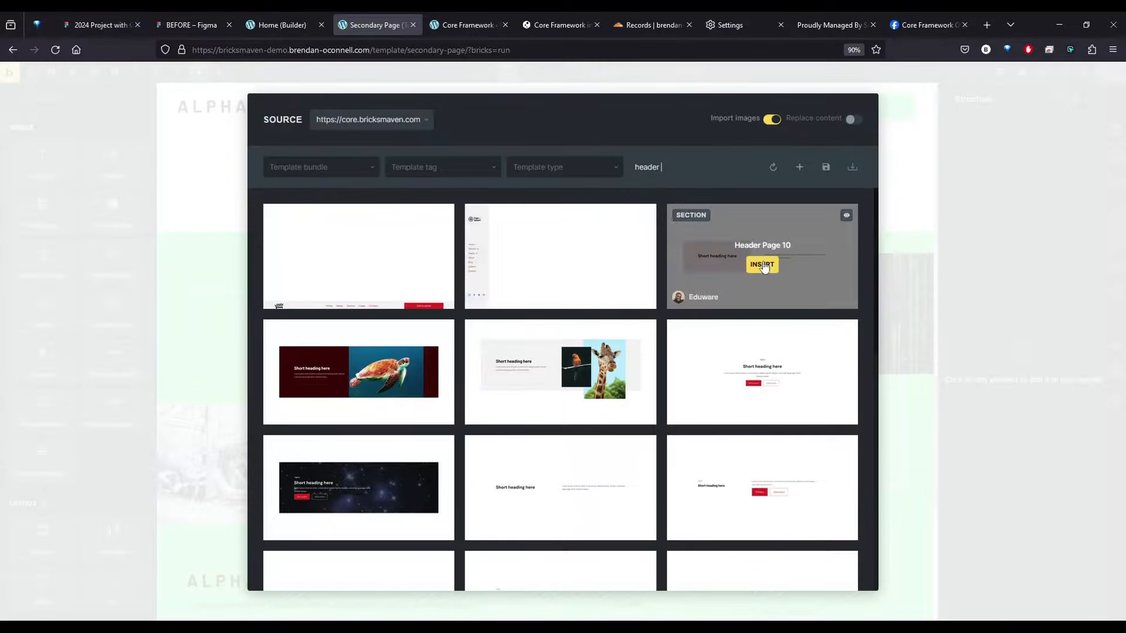
click(770, 271)
click(584, 231)
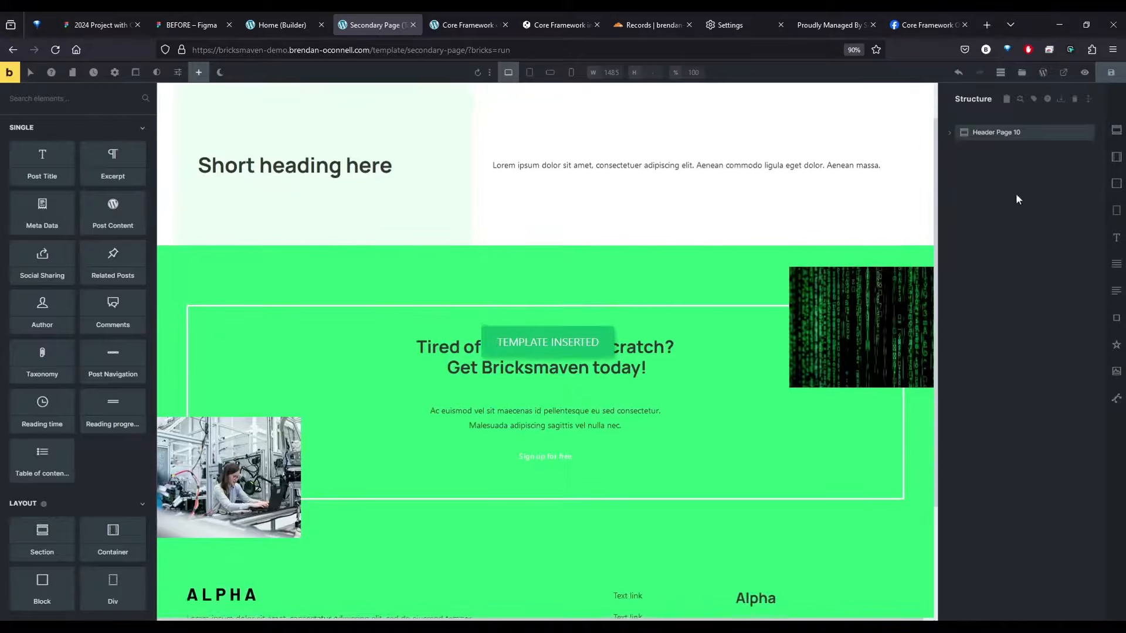
Replace the header section's "Short heading here" text with the dynamic post title, {post_title}
click(291, 218)
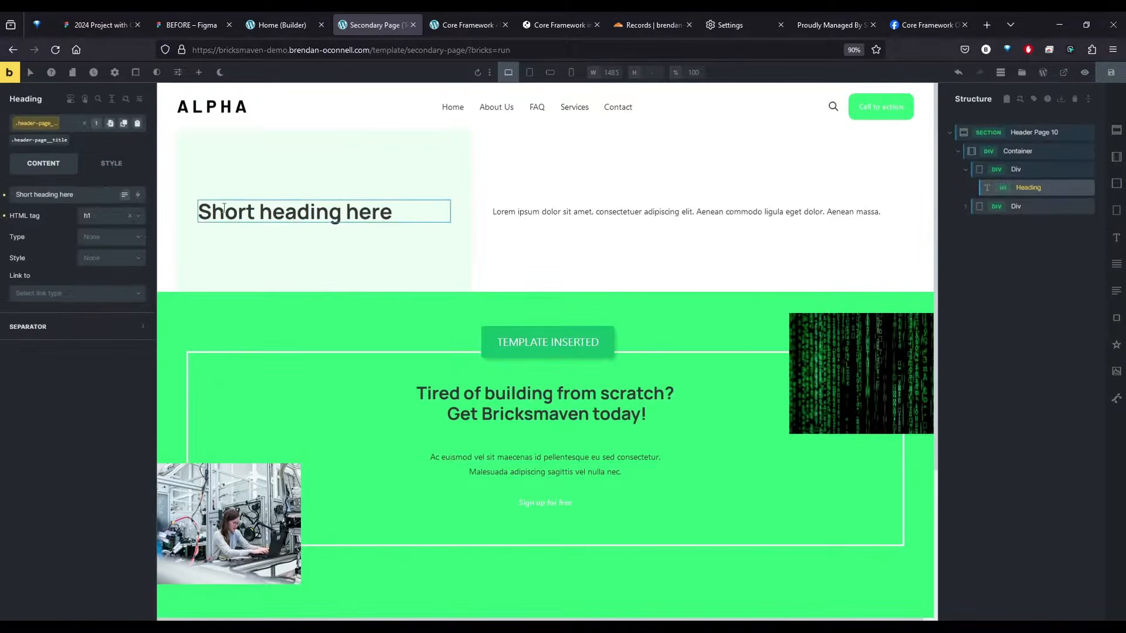
click(5, 195)
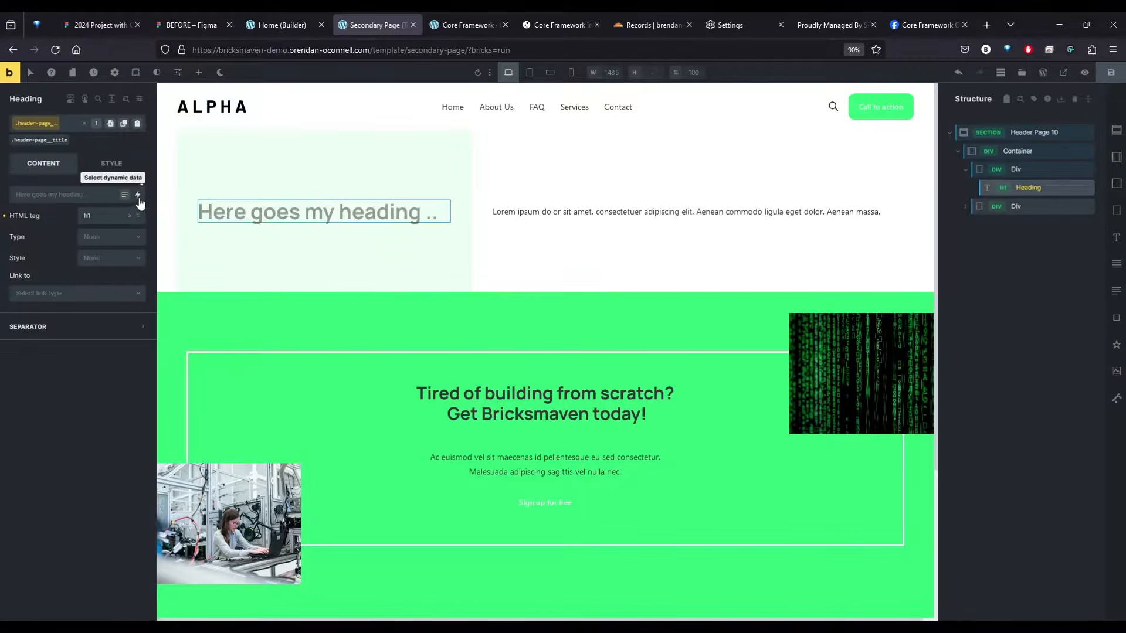
click(138, 194)
click(34, 242)
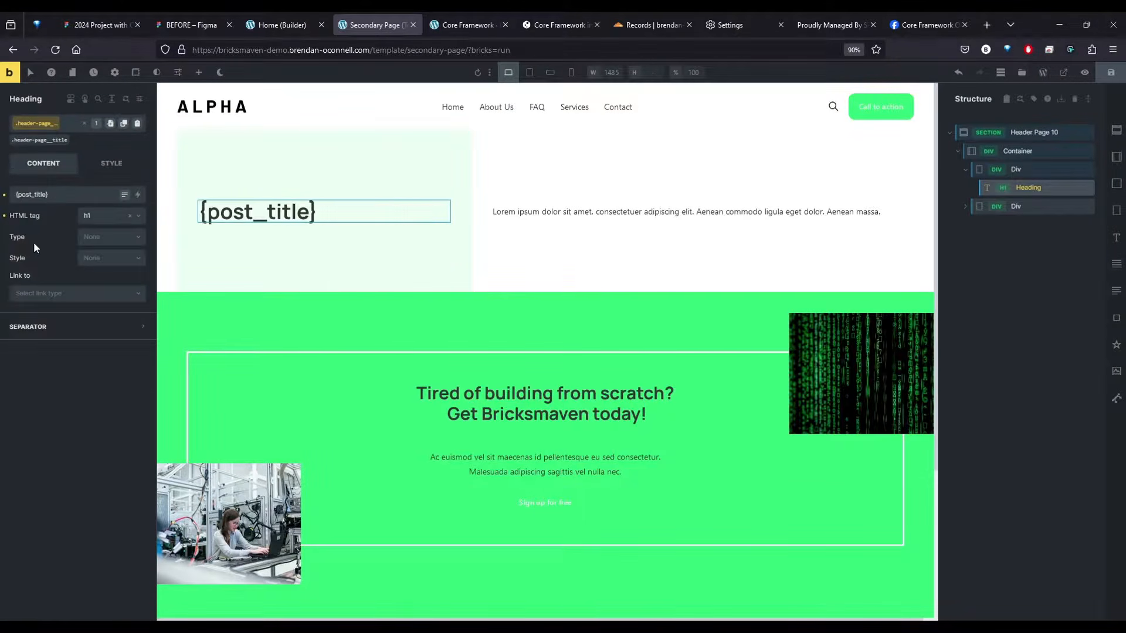
Replace the header section's lorem ipsum text with the dynamic {post_excerpt} value and save the template
click(558, 213)
click(4, 195)
click(139, 196)
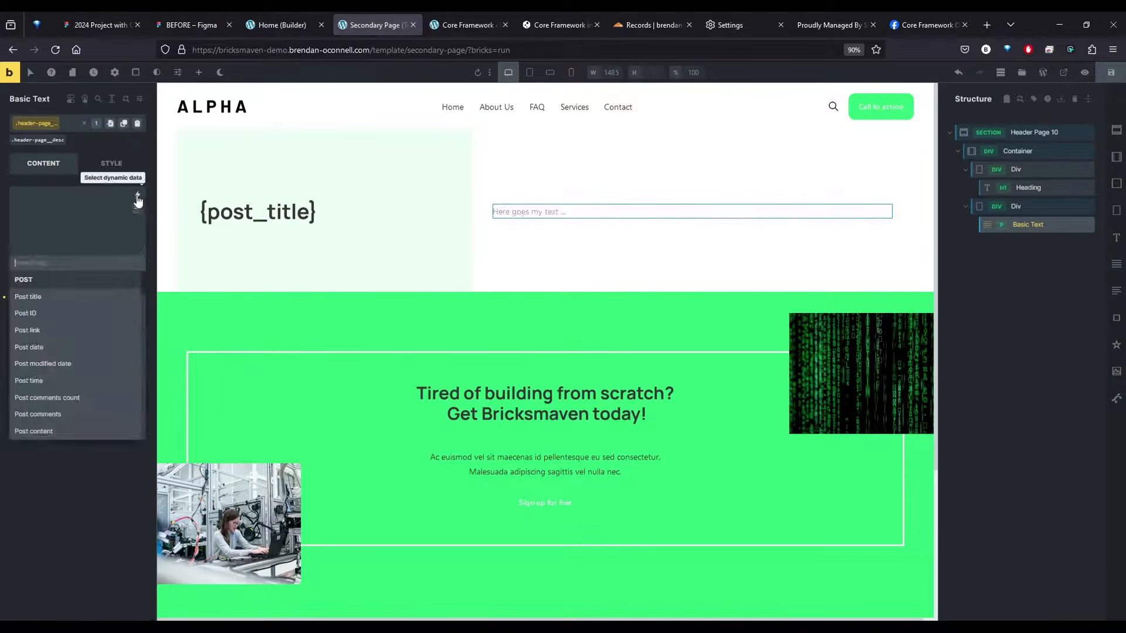
text(exce)
click(54, 296)
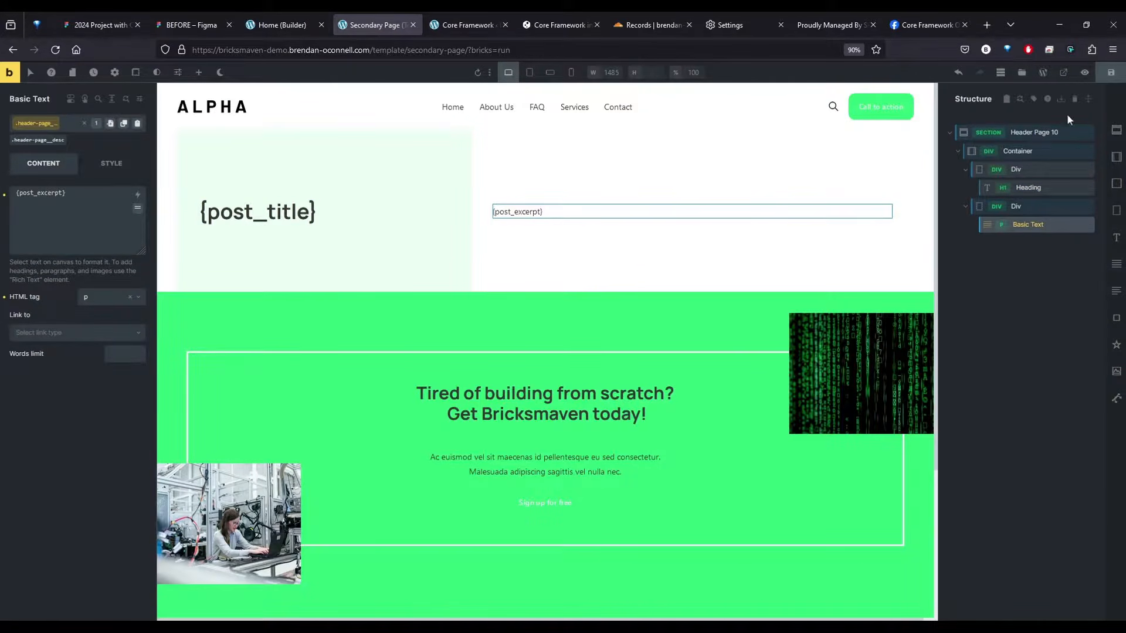
click(1111, 72)
Add a display condition to the Secondary Page template that applies it to the entire website
click(114, 73)
click(43, 181)
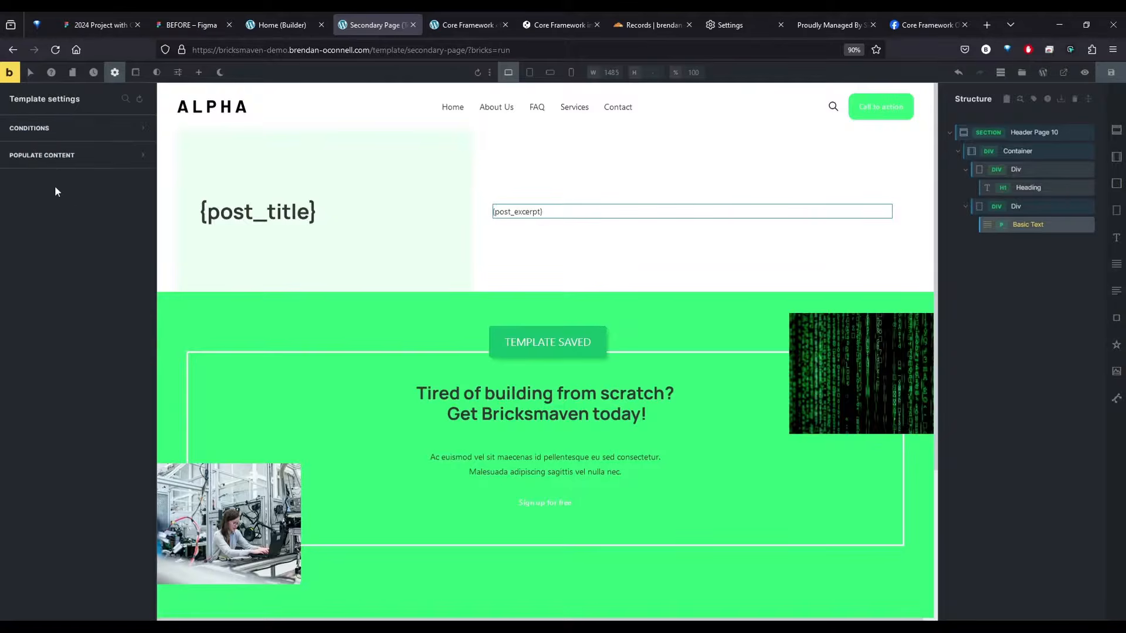
click(51, 128)
click(79, 194)
click(69, 210)
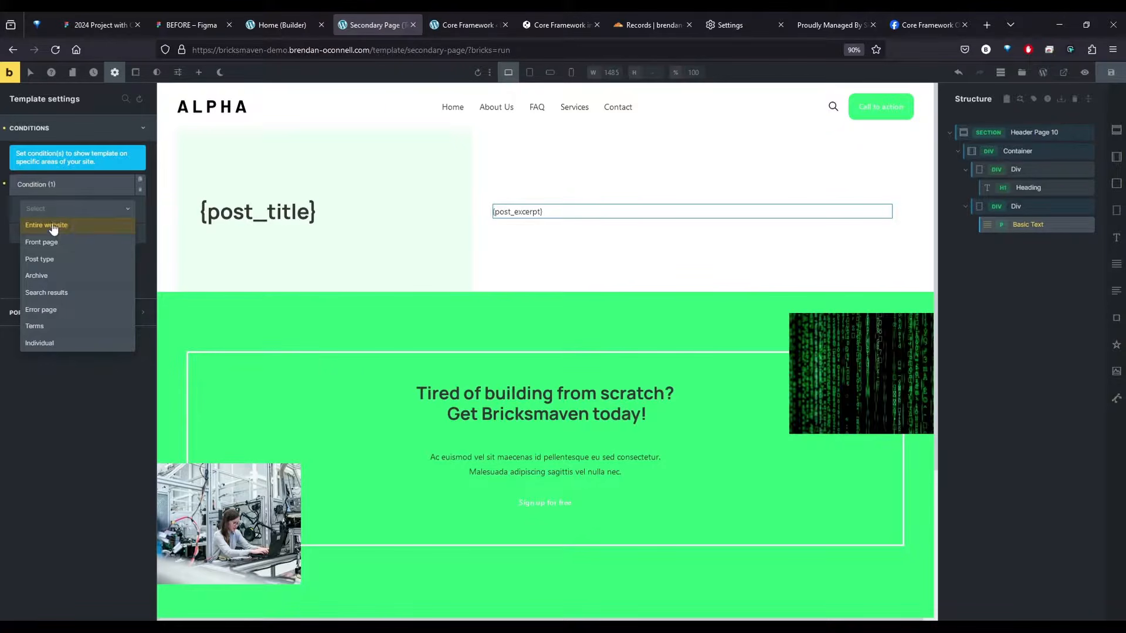
click(51, 224)
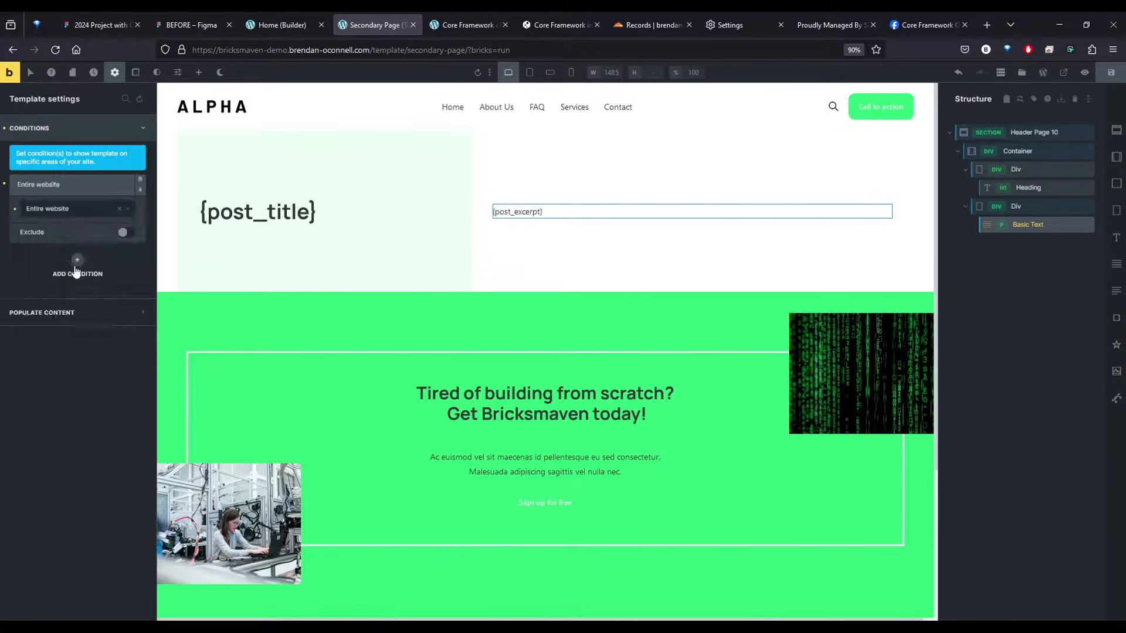
Add a second condition that excludes the front page from the template, and save it
click(78, 265)
click(52, 233)
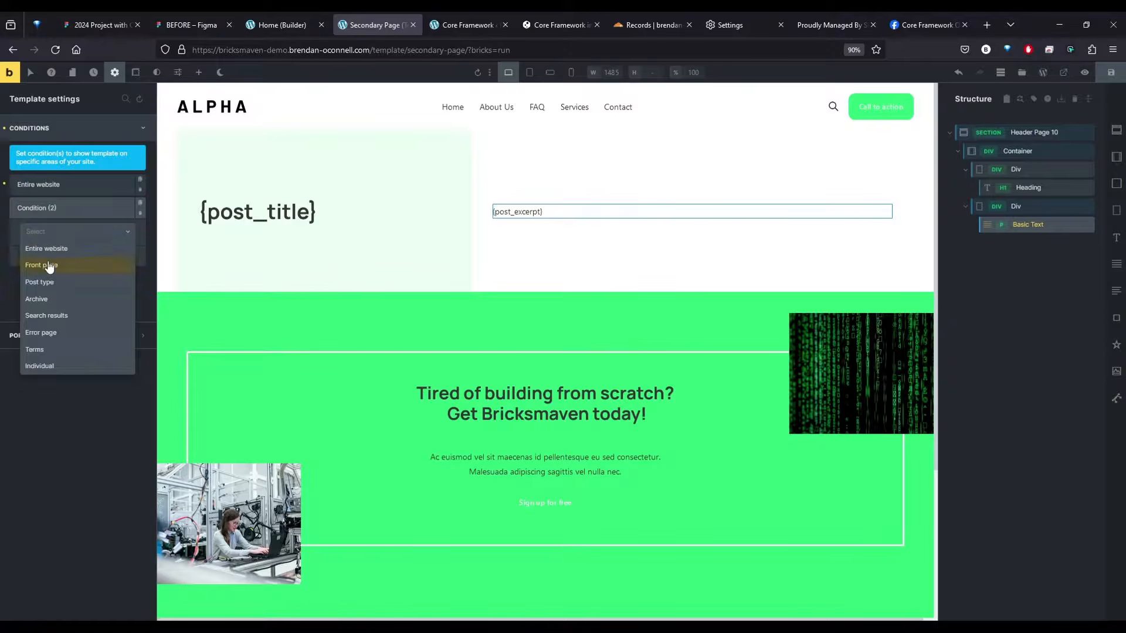
click(50, 265)
click(122, 256)
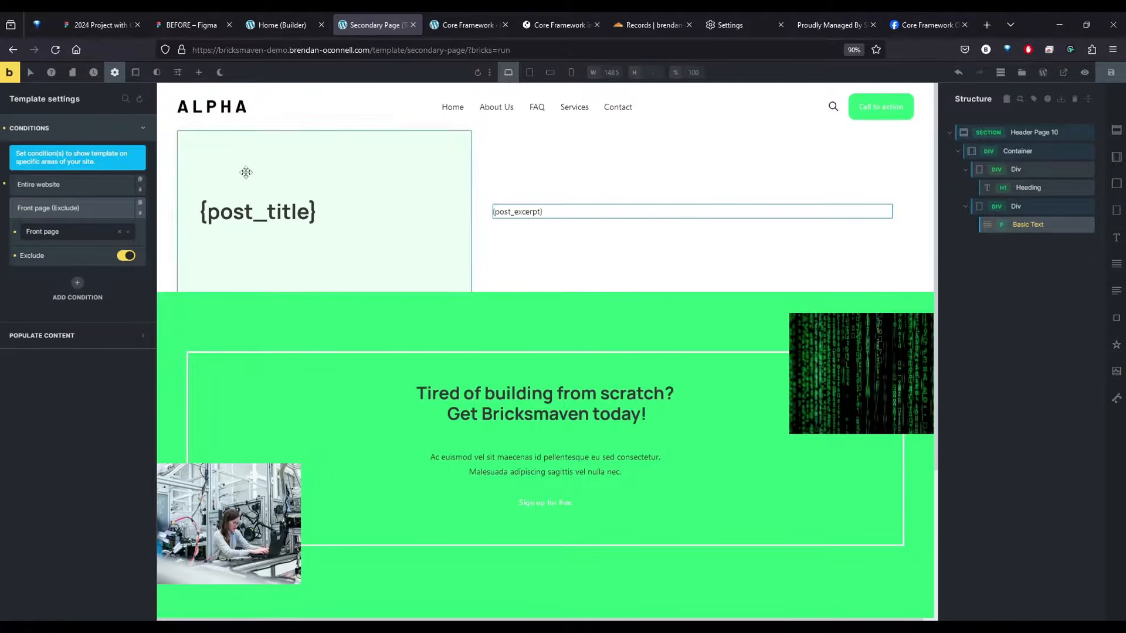
key(ctrl+s)
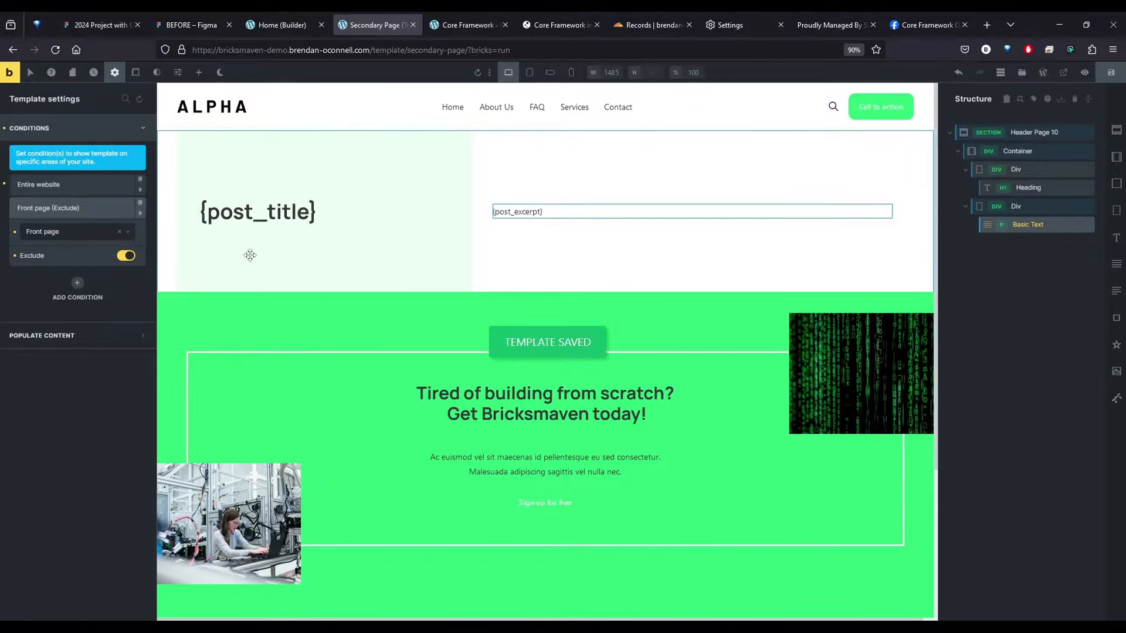
Open the live site and check the header section across the FAQ, About Us, Contact and Home pages
click(3, 87)
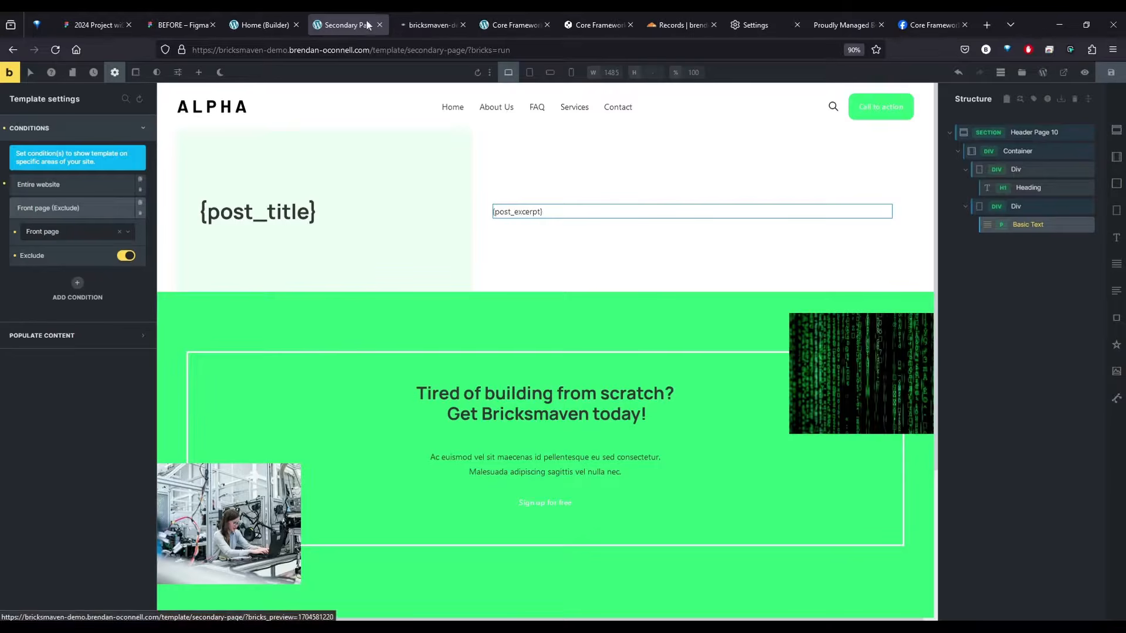
click(549, 107)
click(499, 112)
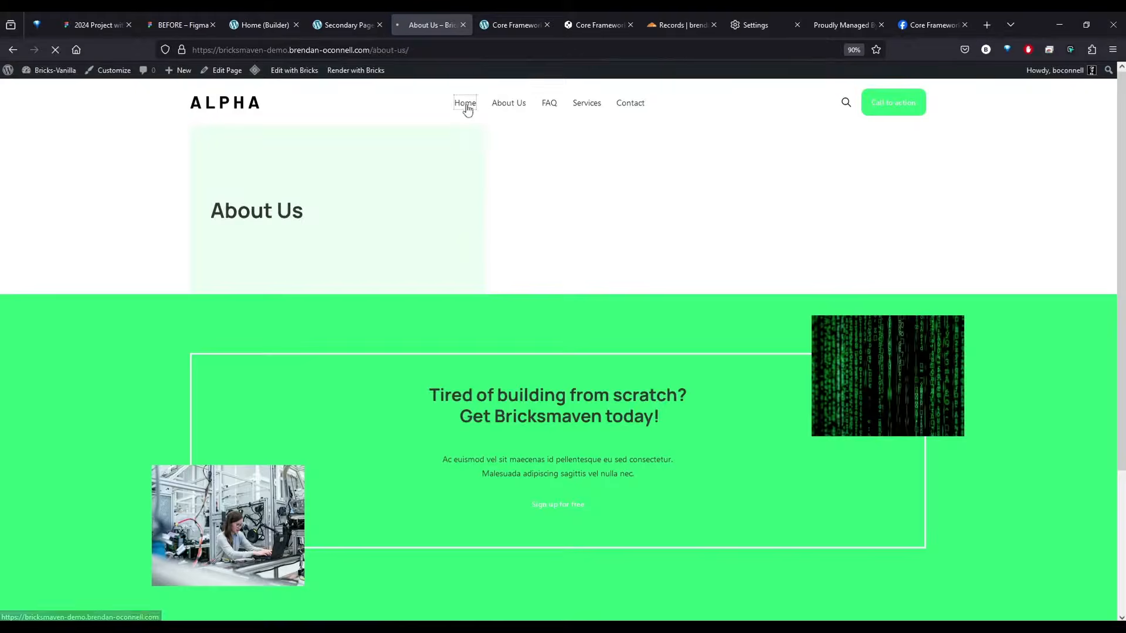
click(465, 106)
click(630, 104)
click(464, 108)
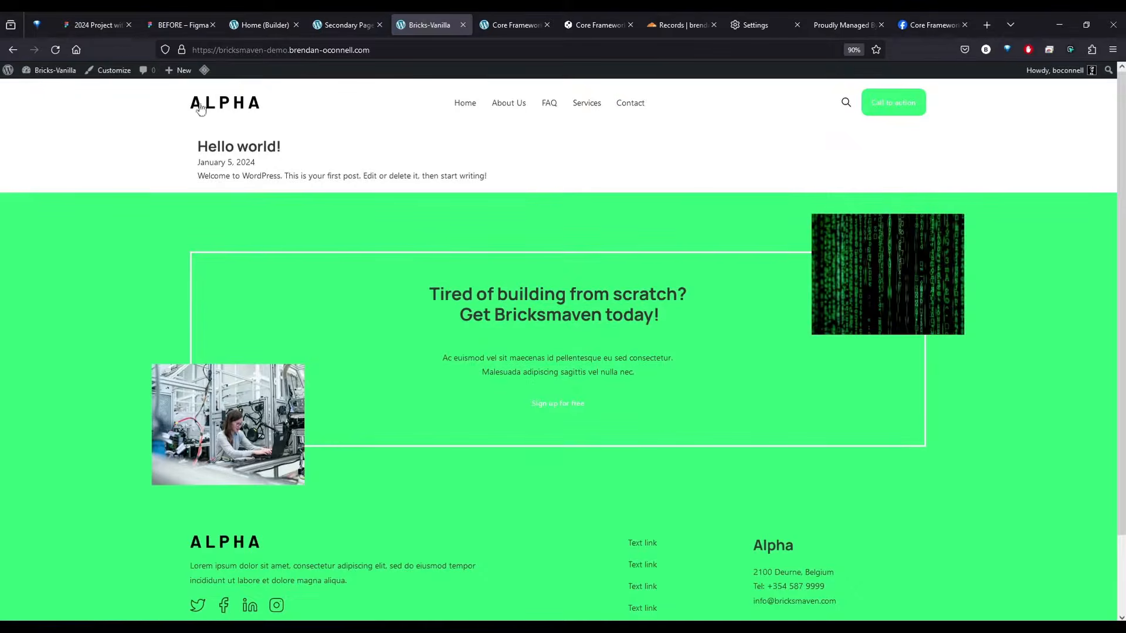
Create a new Bricks template titled "Single Blog" with the template type Single, and publish it
click(36, 85)
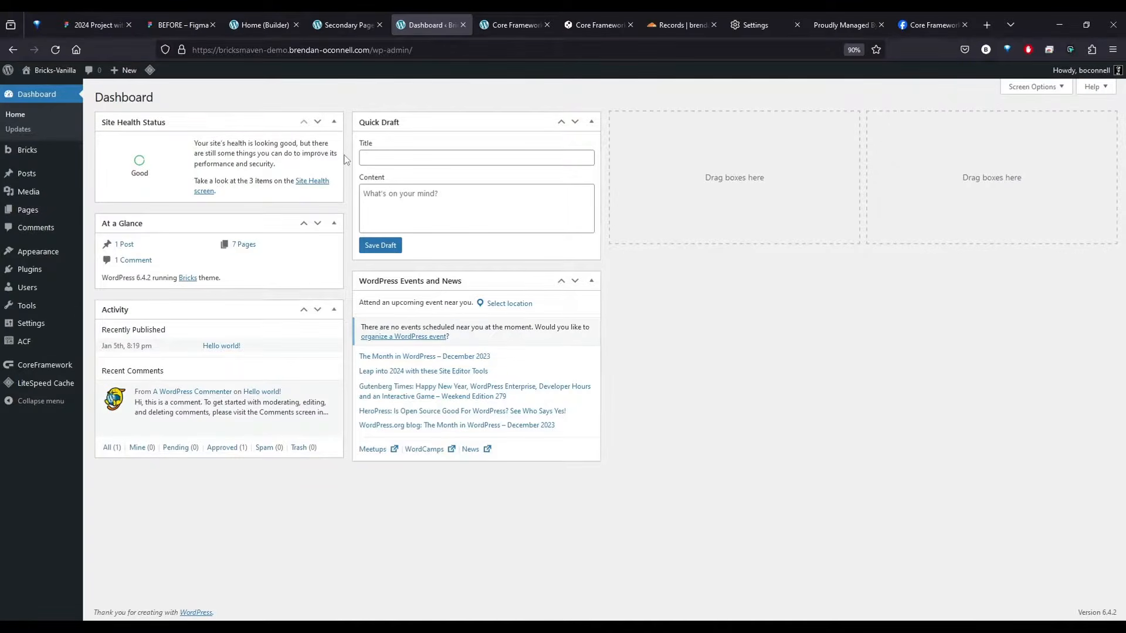
click(51, 150)
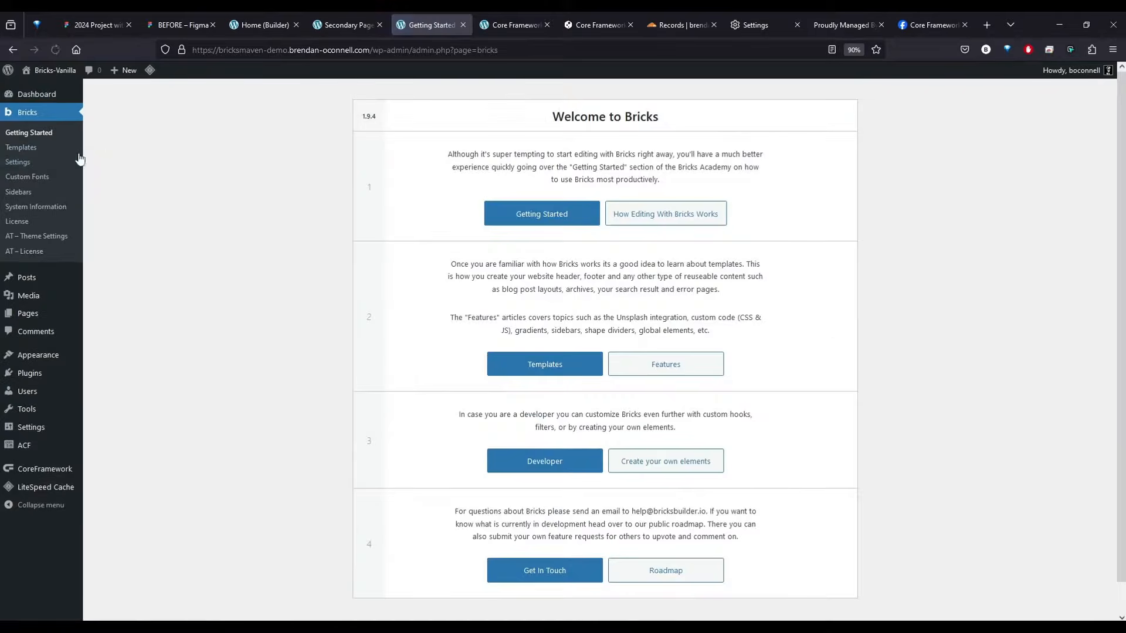
click(28, 151)
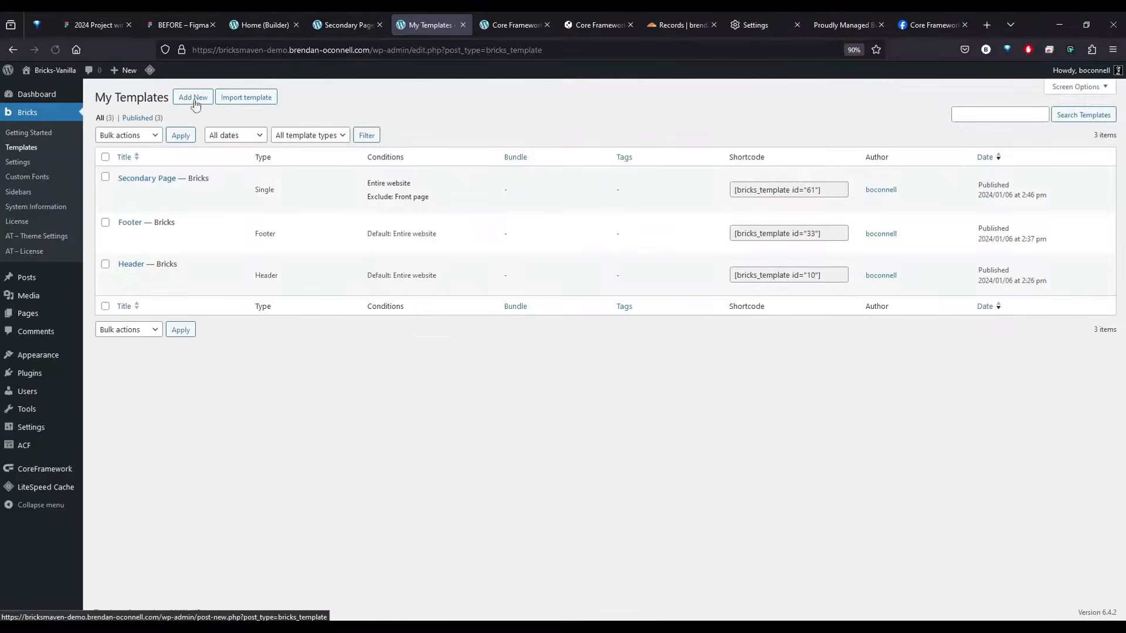
click(192, 98)
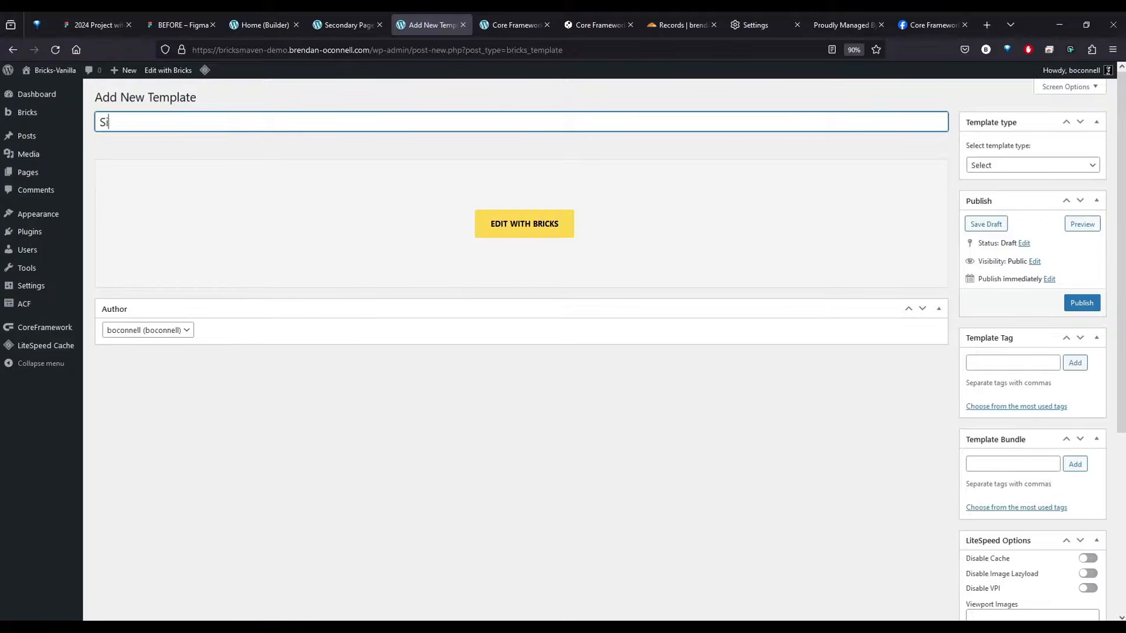
click(1025, 166)
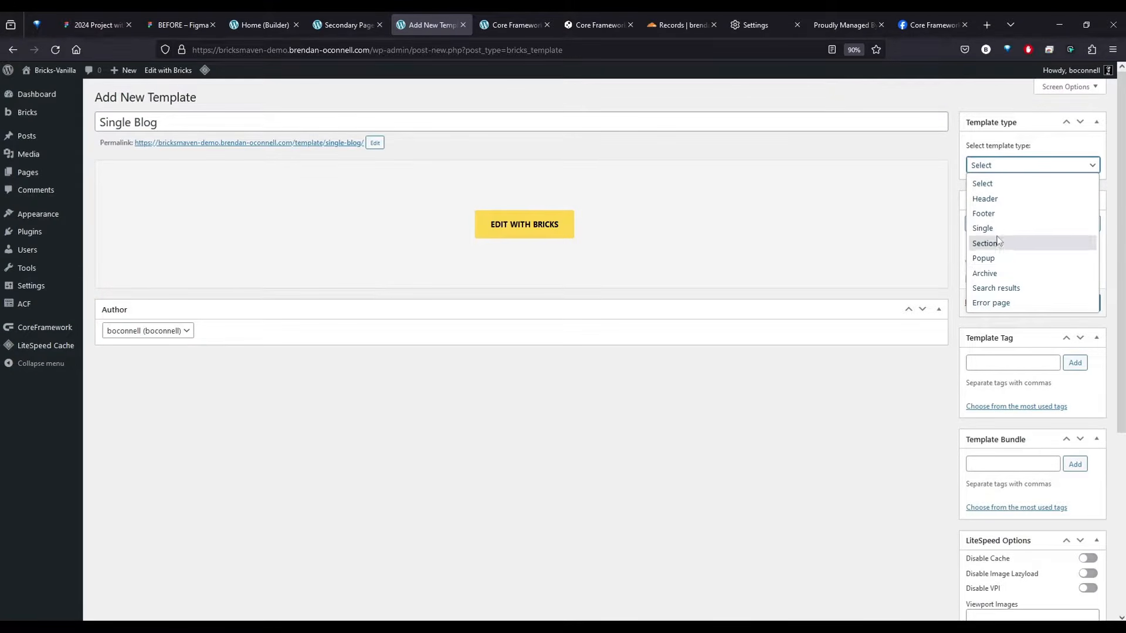
click(995, 230)
click(1082, 304)
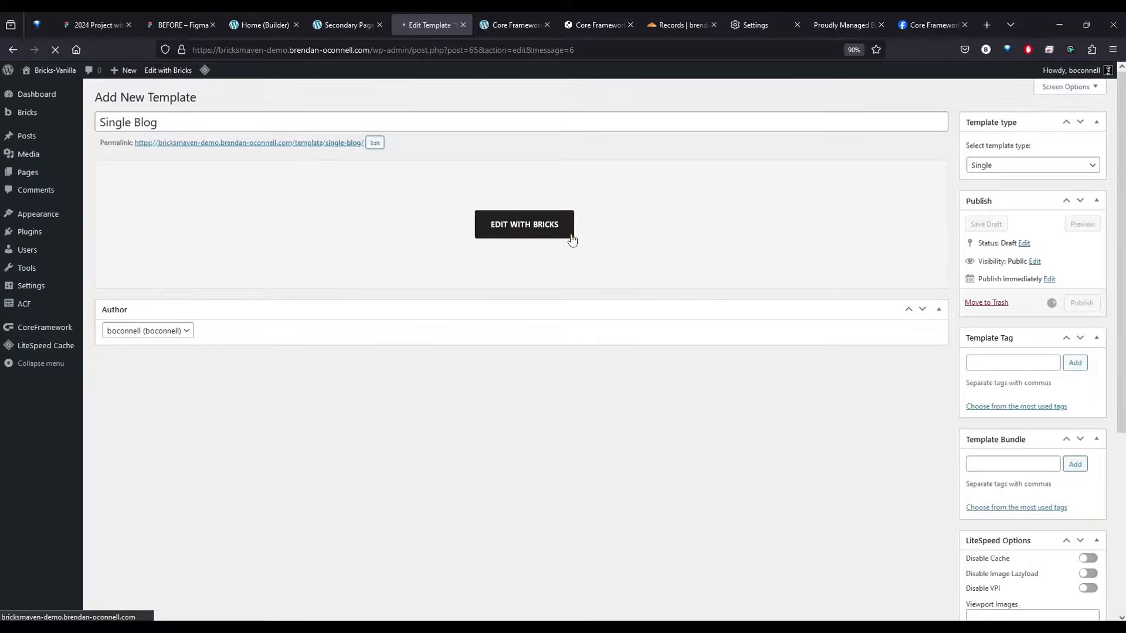
Open the Single Blog template in Bricks and insert Blog Single 1 from the core.bricksmaven.com library, found by searching "blog"
click(509, 260)
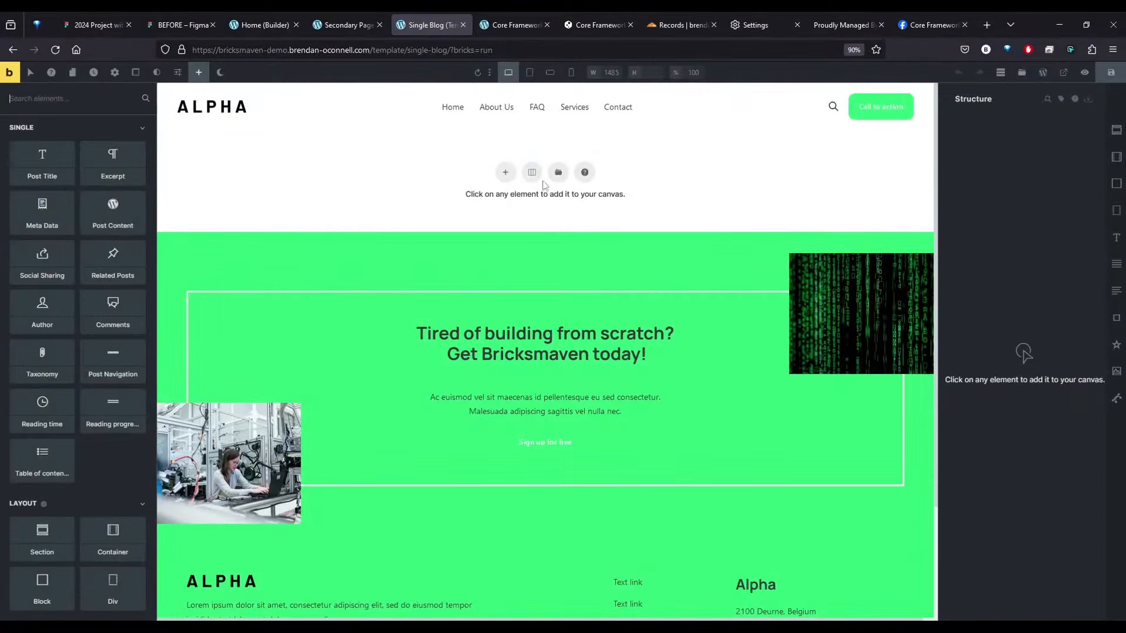
click(557, 174)
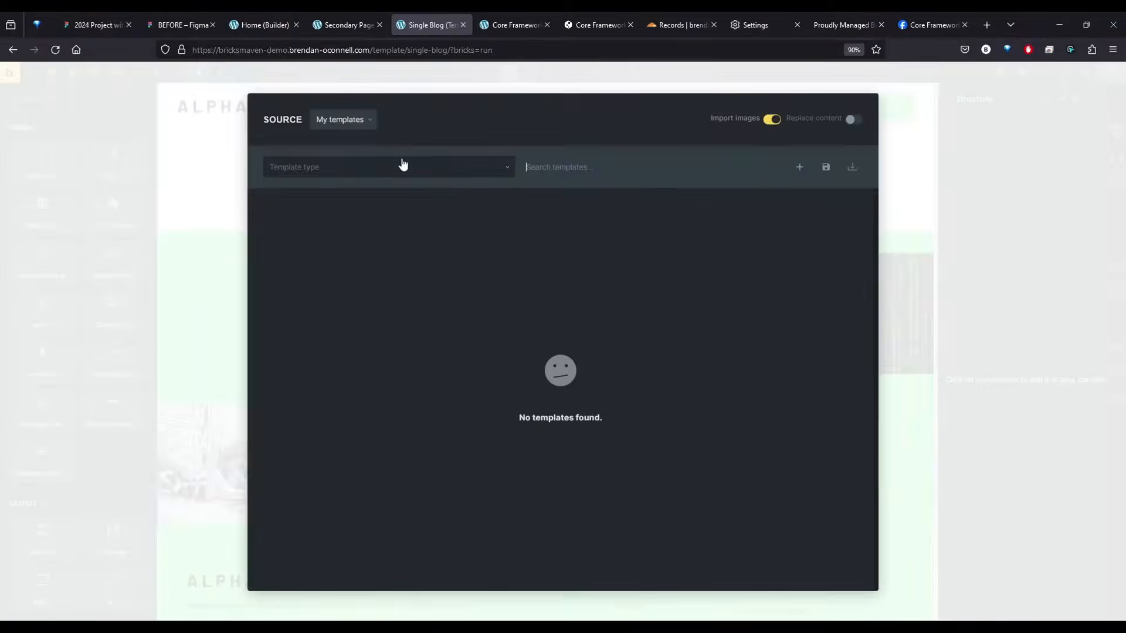
click(343, 119)
click(382, 183)
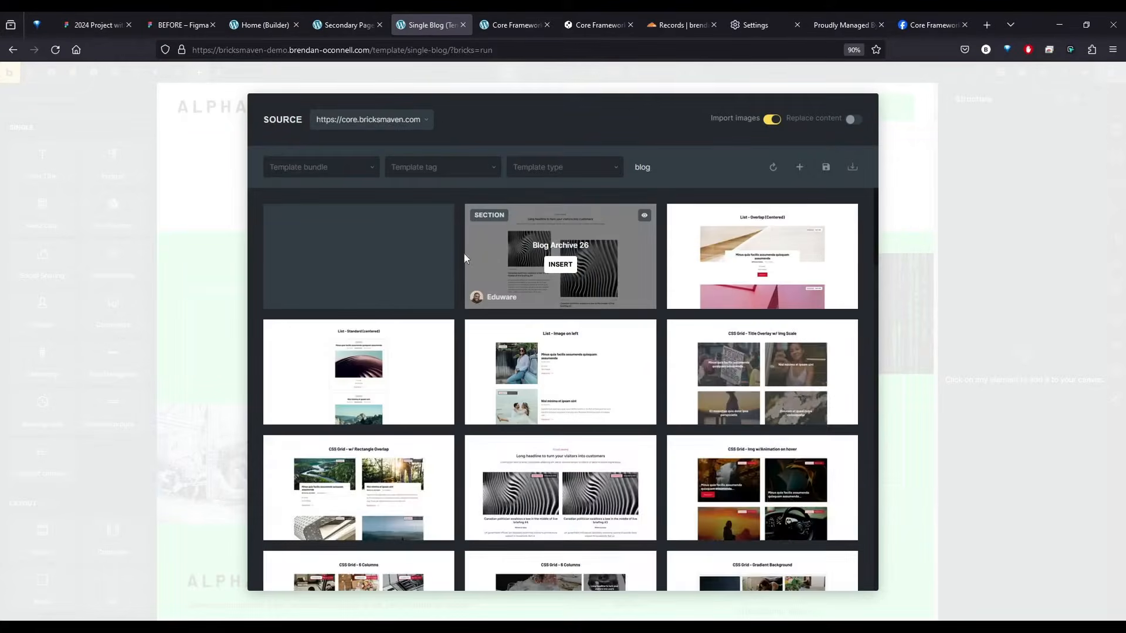
scroll(596, 319, down, 5)
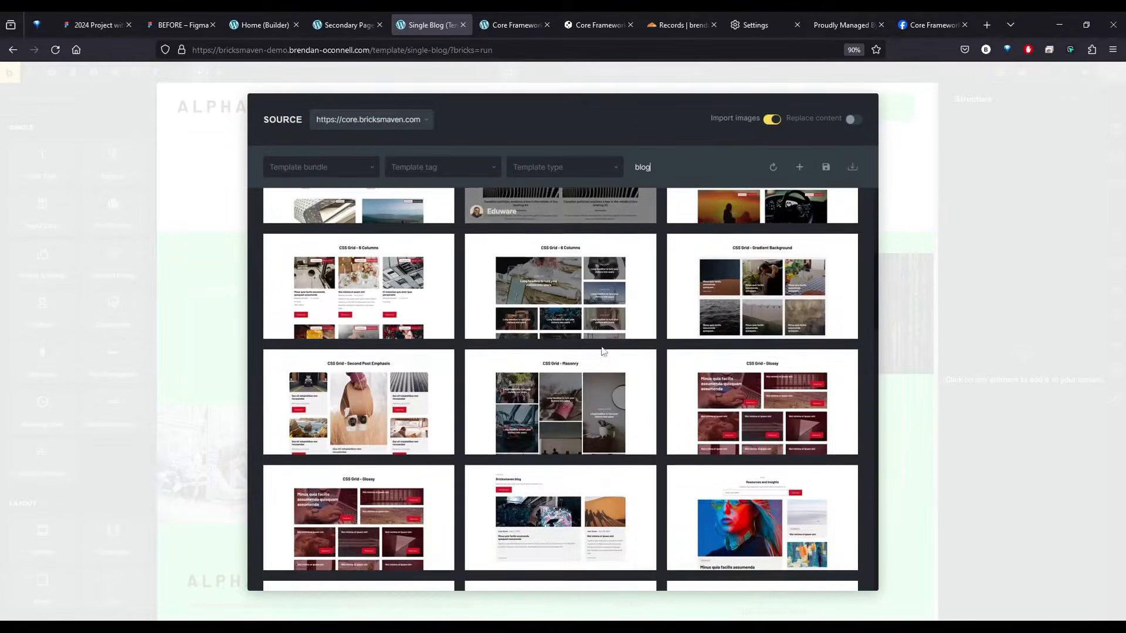
scroll(592, 352, down, 5)
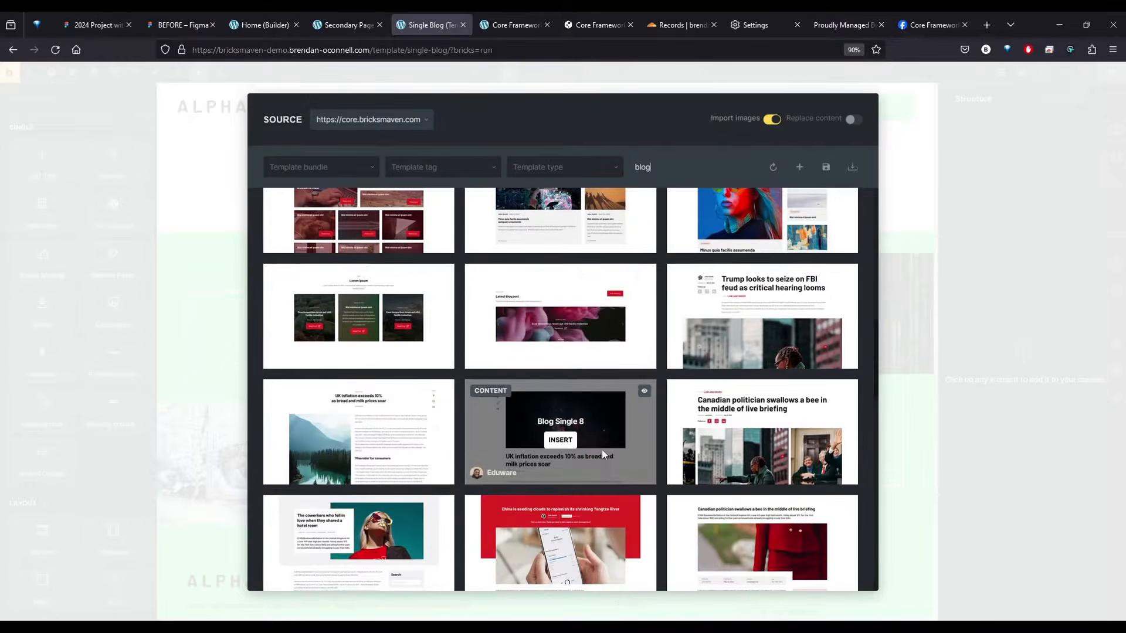
scroll(602, 450, down, 4)
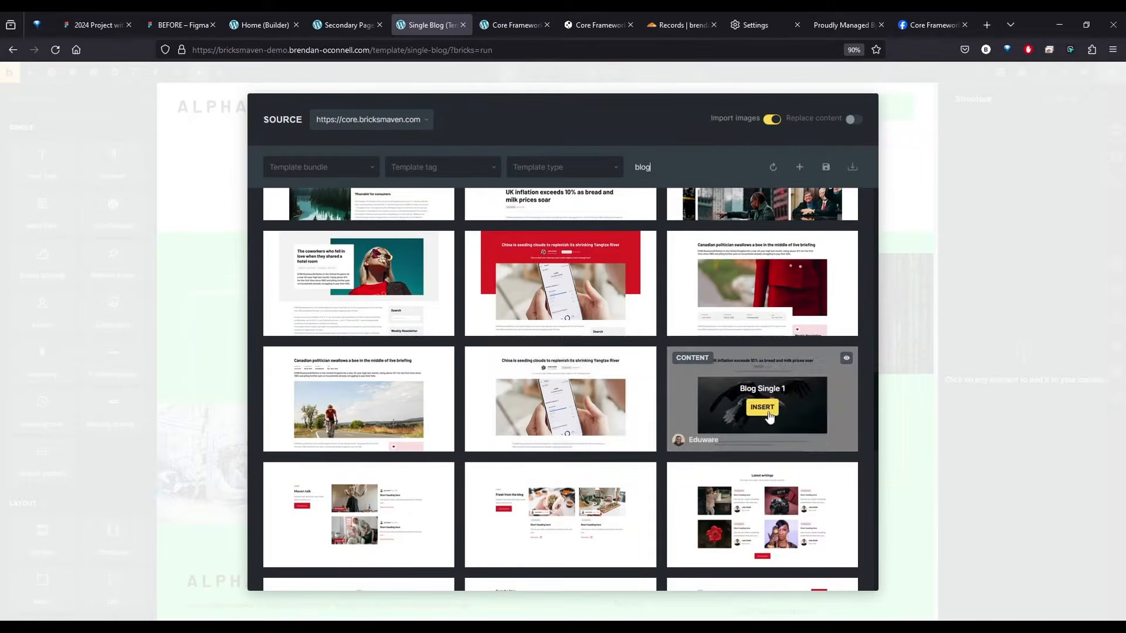
click(762, 407)
click(613, 241)
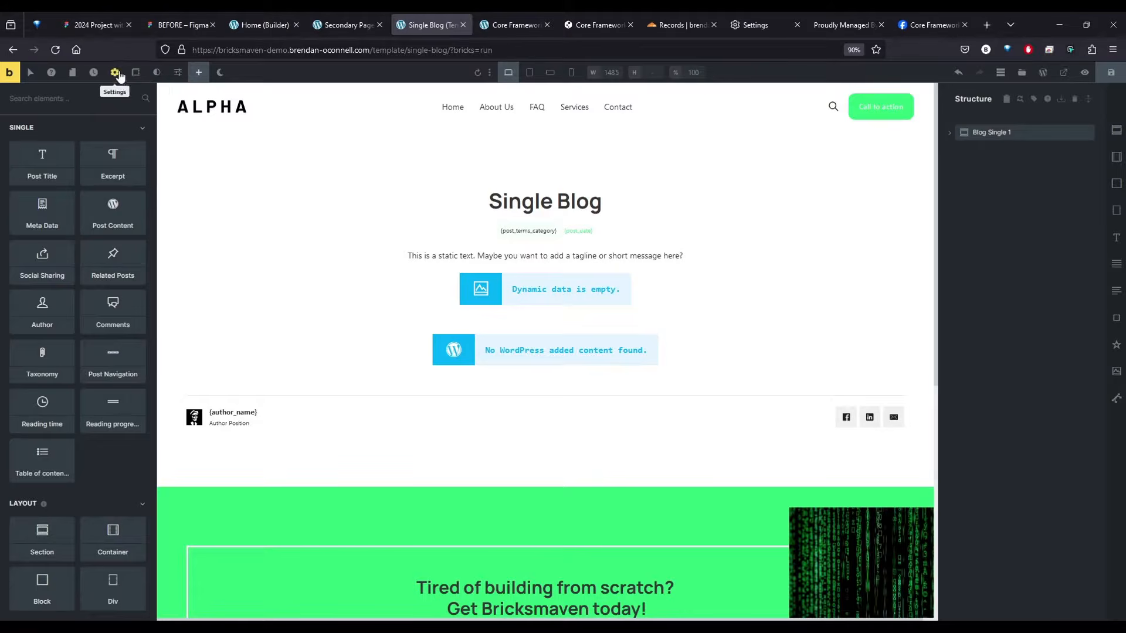
Add a display condition to the Single Blog template with the post type set to Posts
click(114, 72)
click(42, 154)
click(75, 132)
click(77, 180)
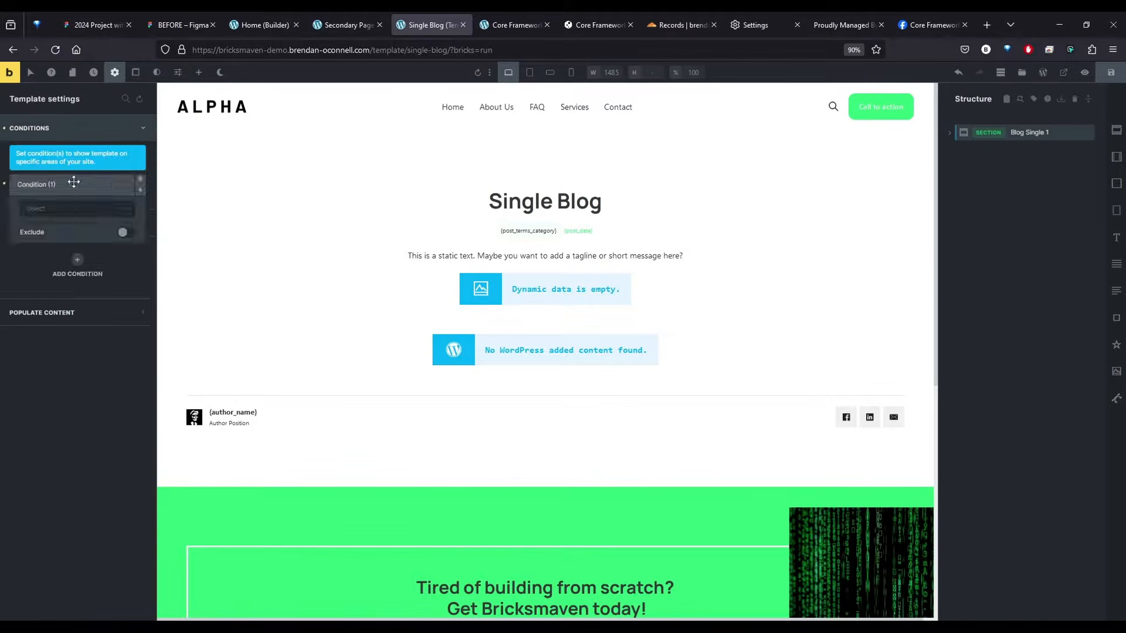
click(72, 211)
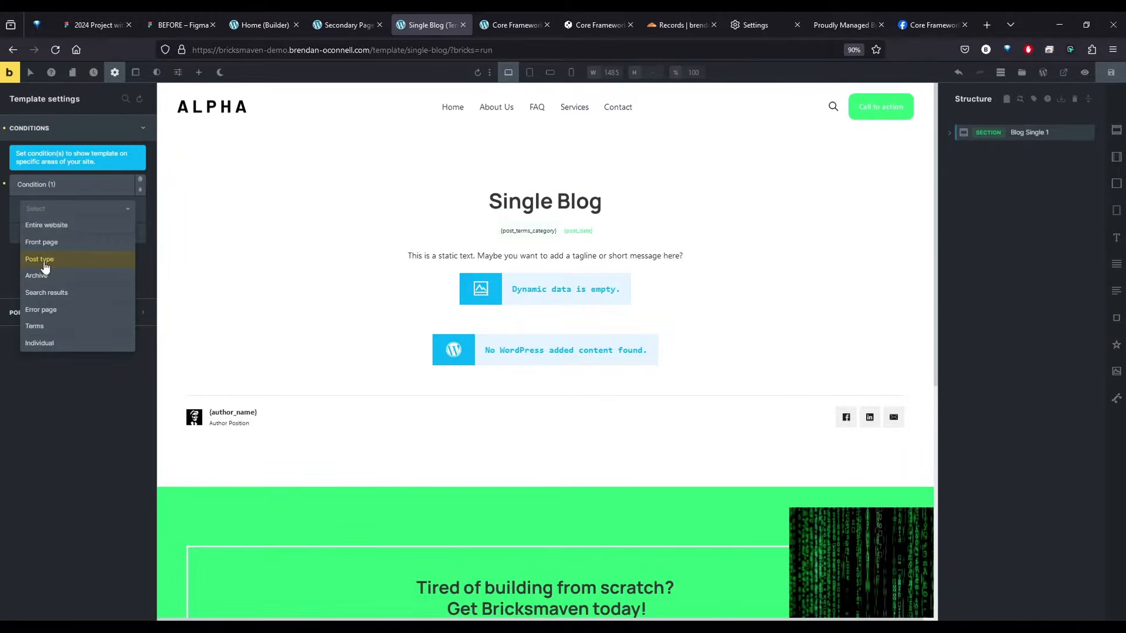
click(45, 263)
click(54, 251)
click(54, 266)
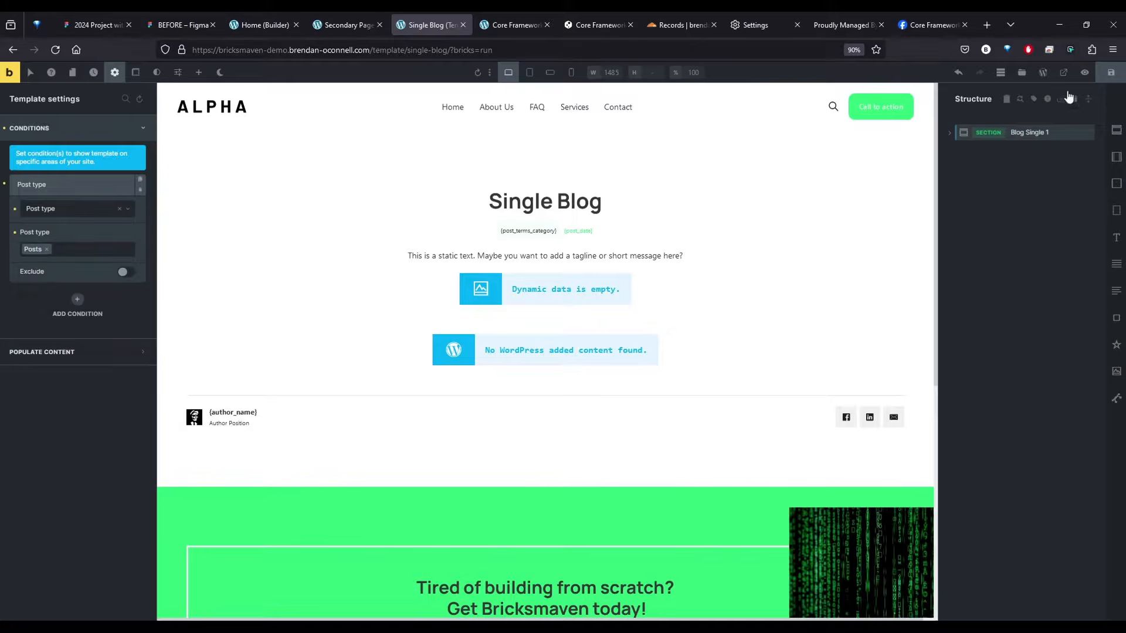
Save the Single Blog template and return to the Bricks templates list in the WordPress admin
click(1111, 72)
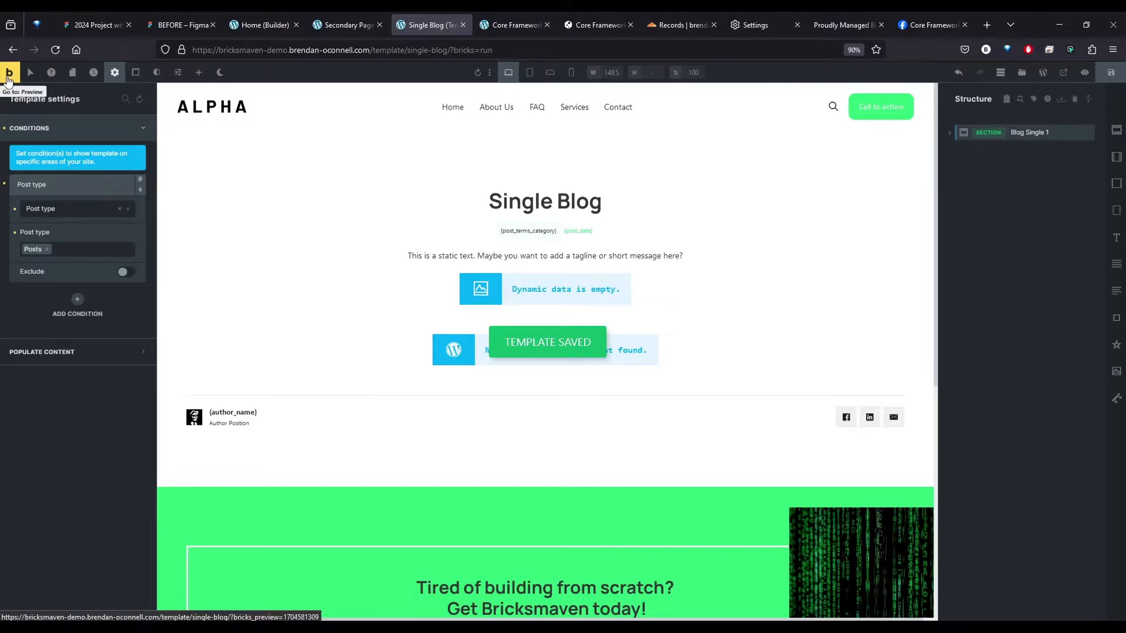
click(13, 50)
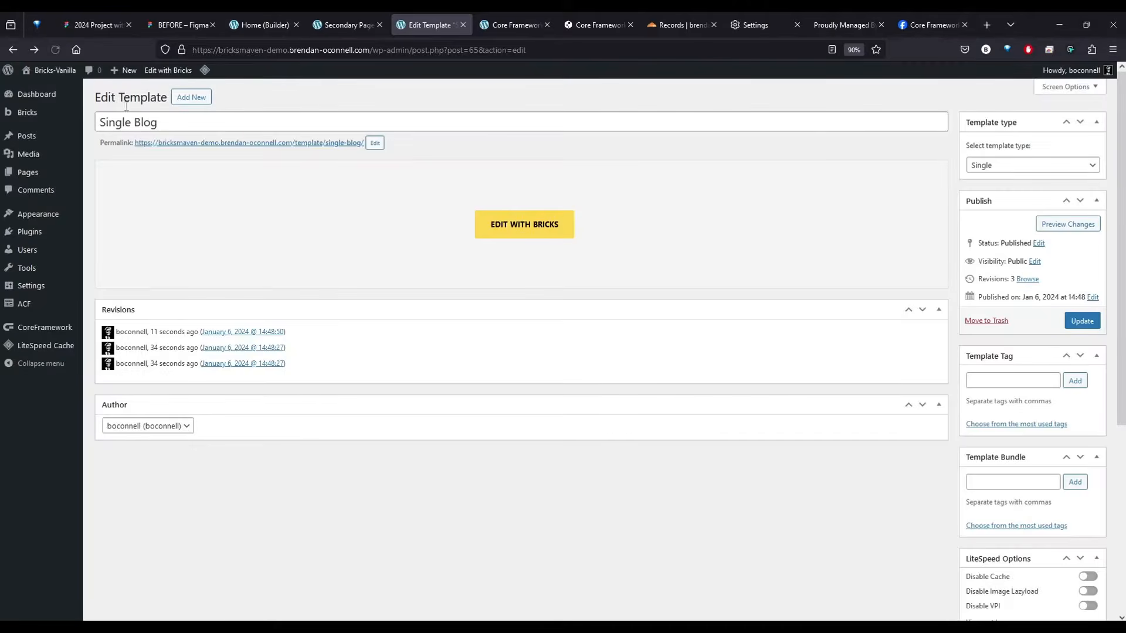
mouse_move(36, 113)
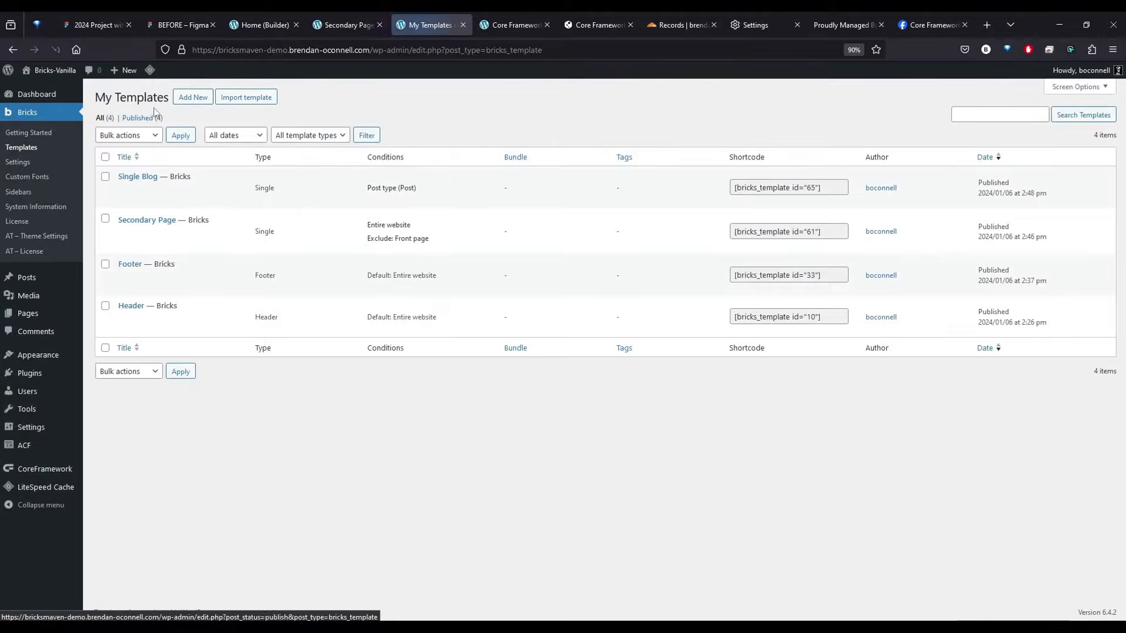
Create a new Bricks template titled "Blog (Archive)" with the template type Archive, and publish it
click(189, 98)
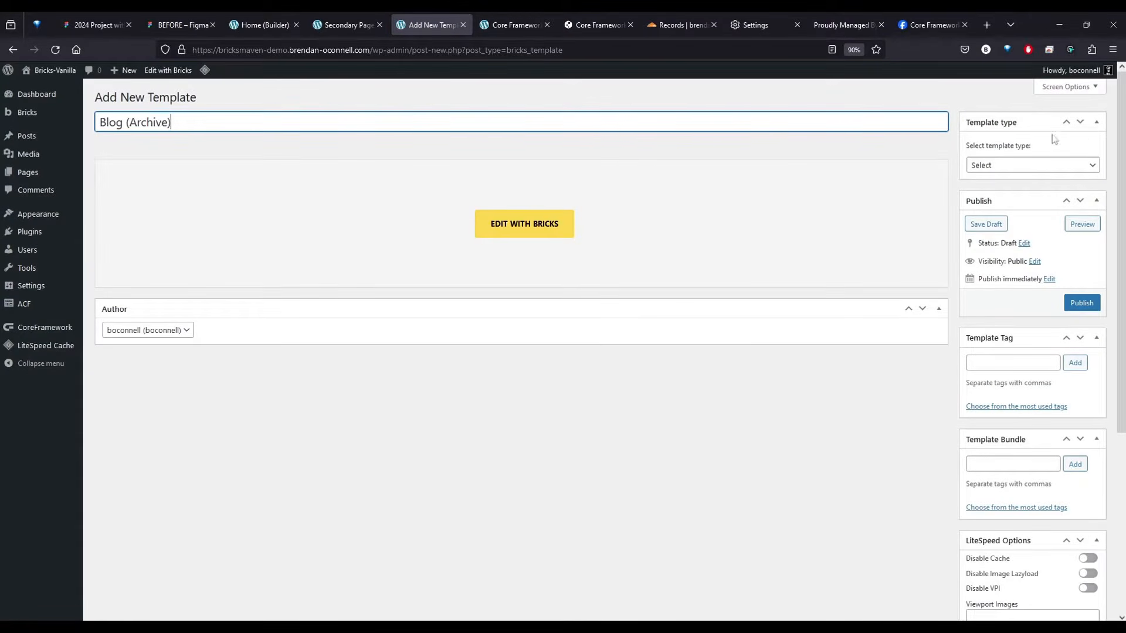
click(1032, 164)
click(991, 272)
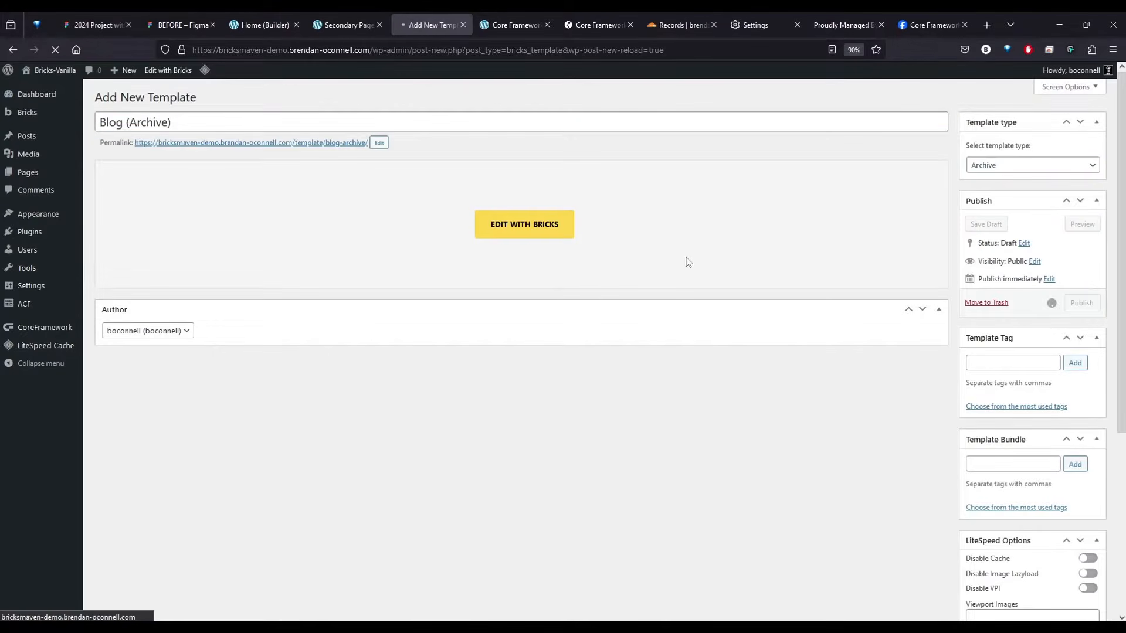
Open Blog (Archive) in Bricks, insert Blog Archive 1 from core.bricksmaven.com by searching "blog arch", without its theme style, and save
click(526, 256)
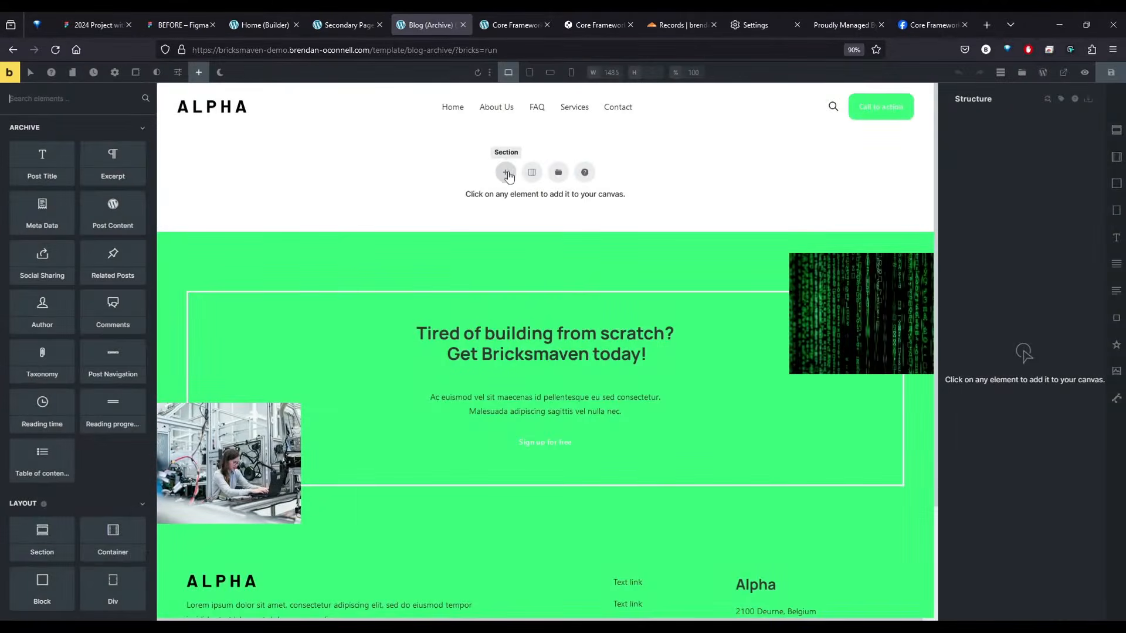
click(558, 171)
click(359, 120)
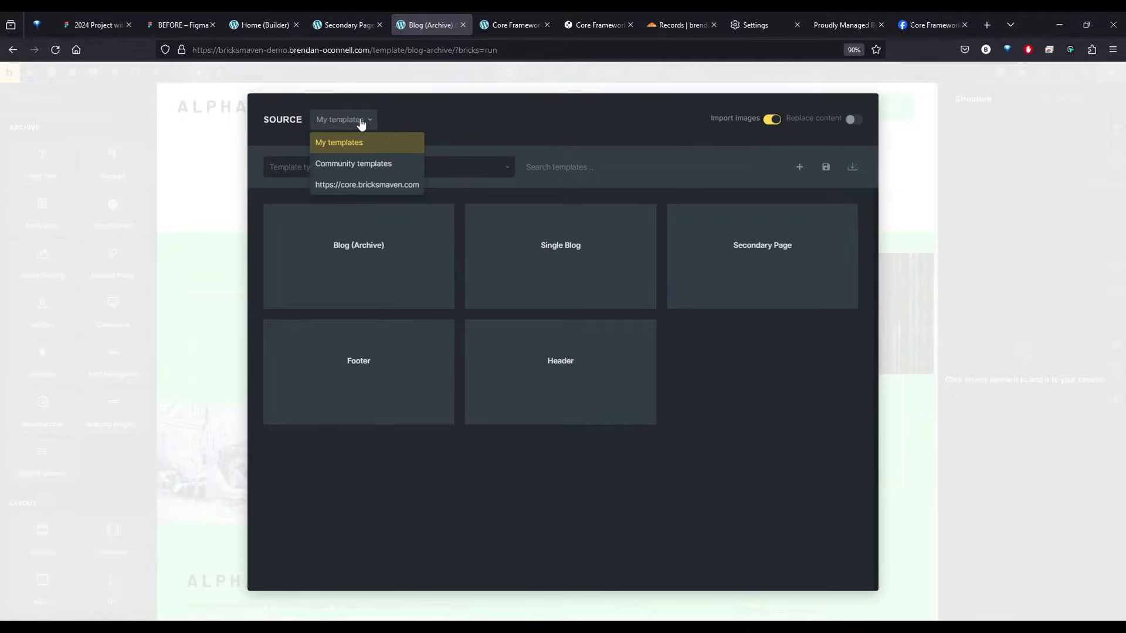
click(358, 185)
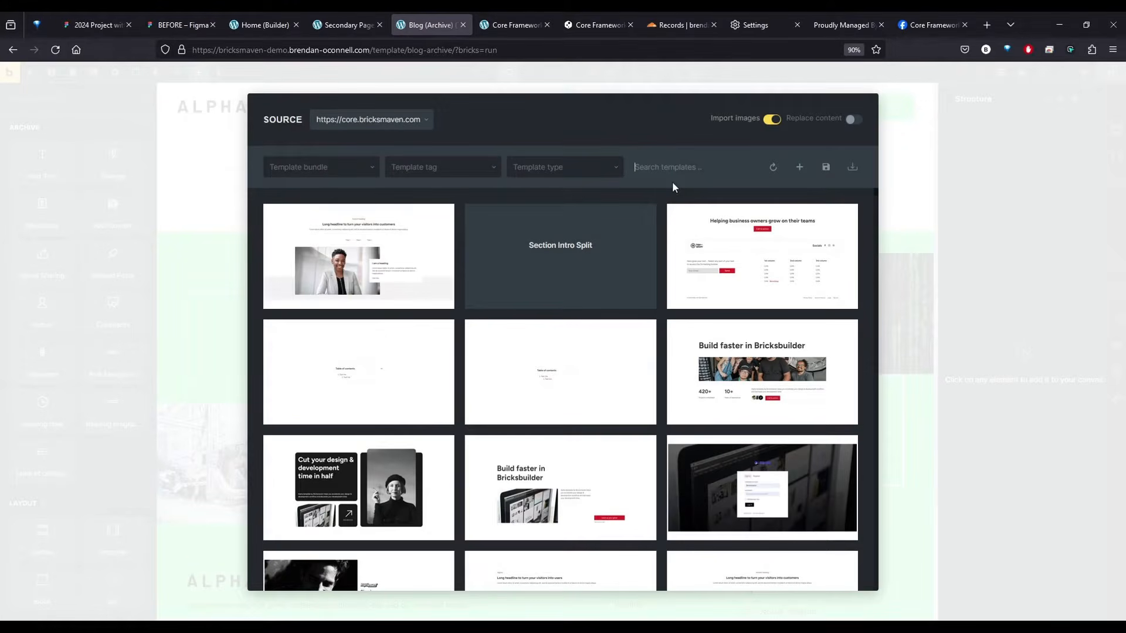
text(blog arch)
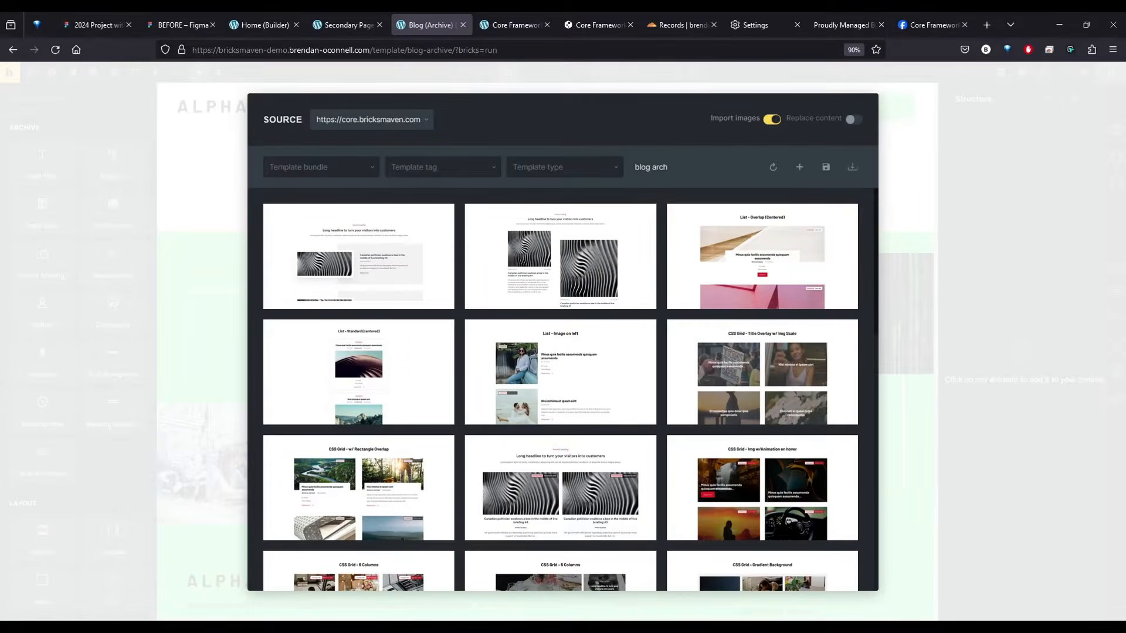
mouse_move(635, 234)
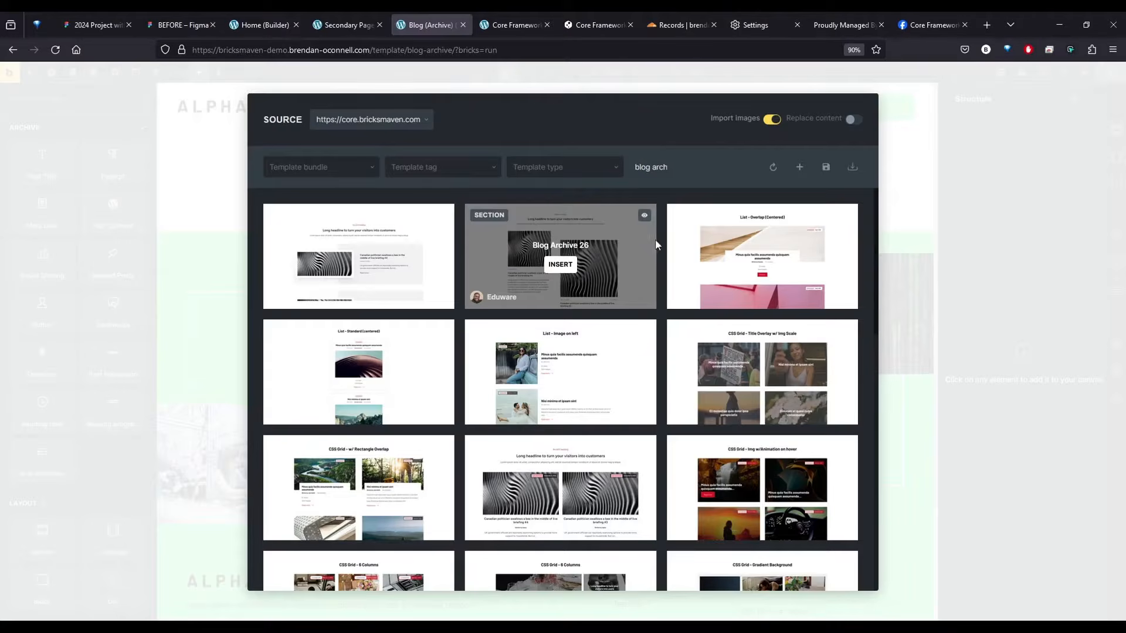
scroll(656, 245, down, 5)
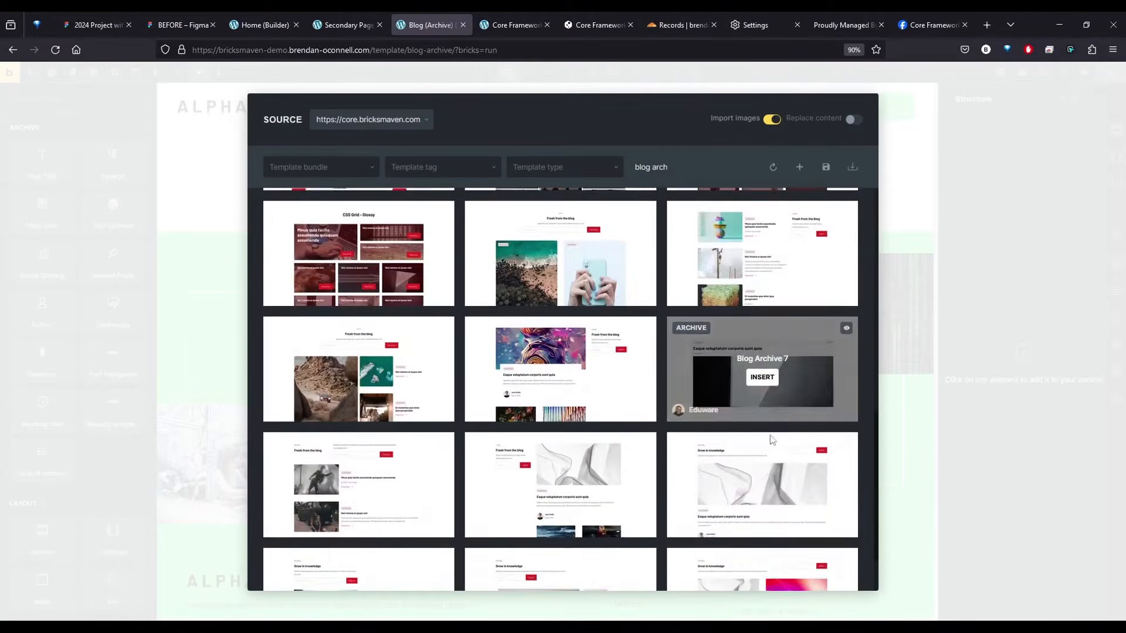
scroll(772, 440, down, 2)
click(757, 531)
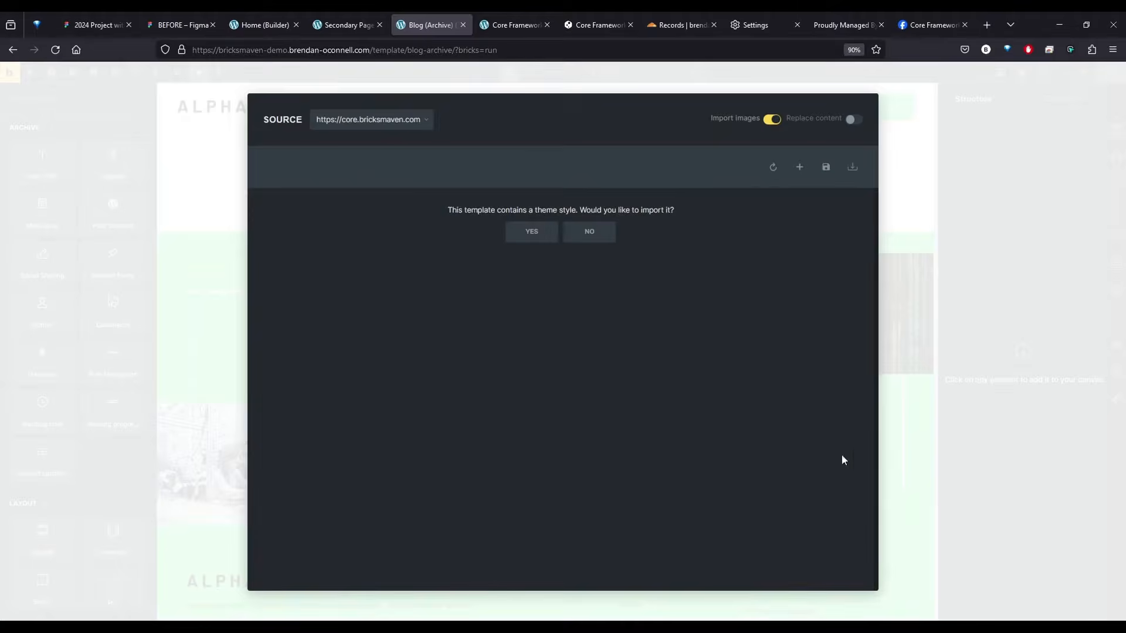
click(589, 232)
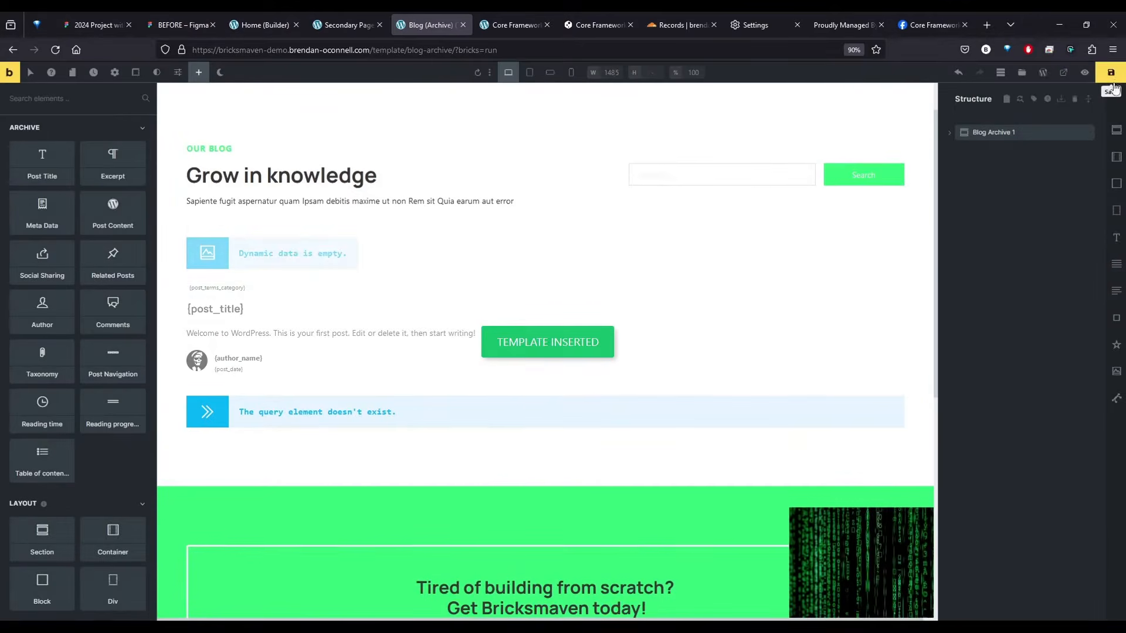
click(1112, 74)
scroll(345, 319, up, 2)
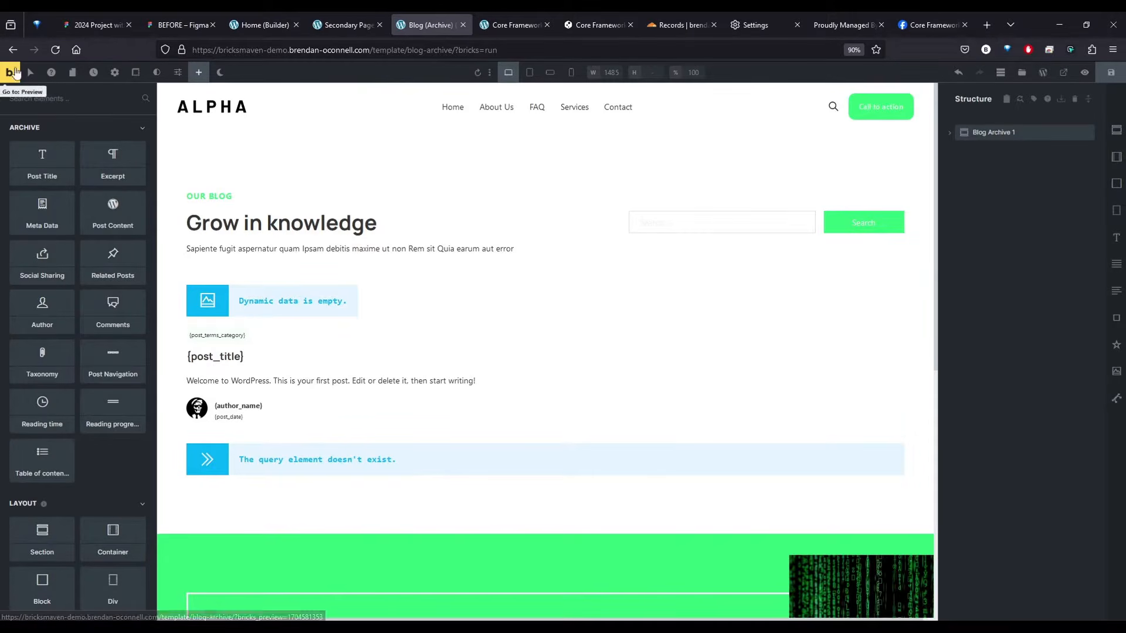
In the WordPress Reading settings, make the homepage display the static page Home, and save the changes
click(10, 74)
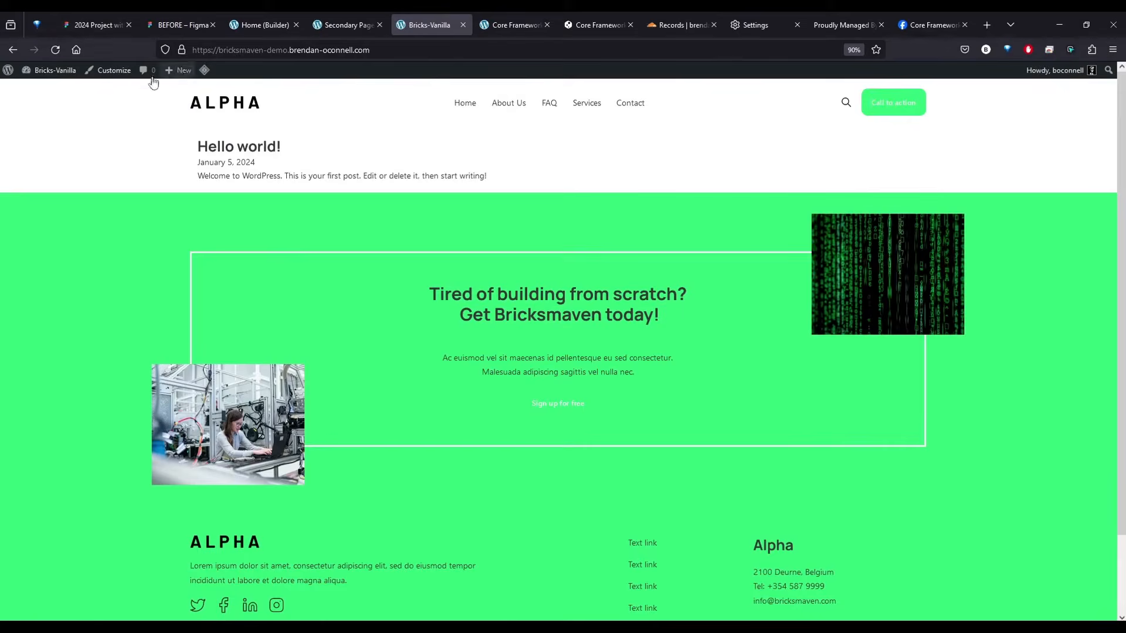
click(49, 88)
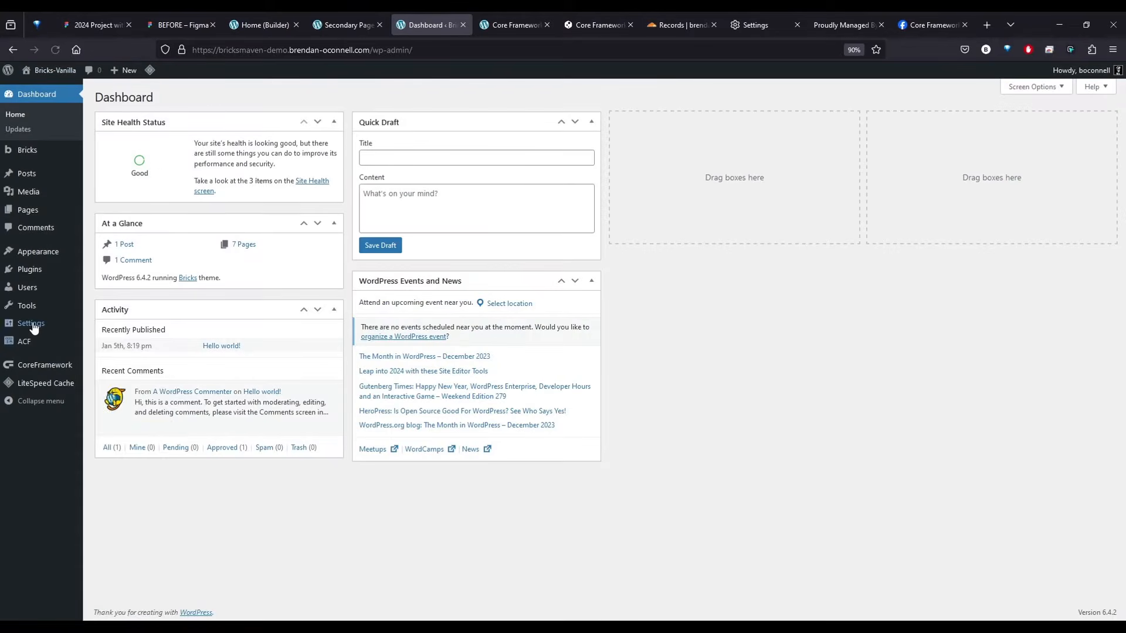
mouse_move(33, 325)
click(108, 356)
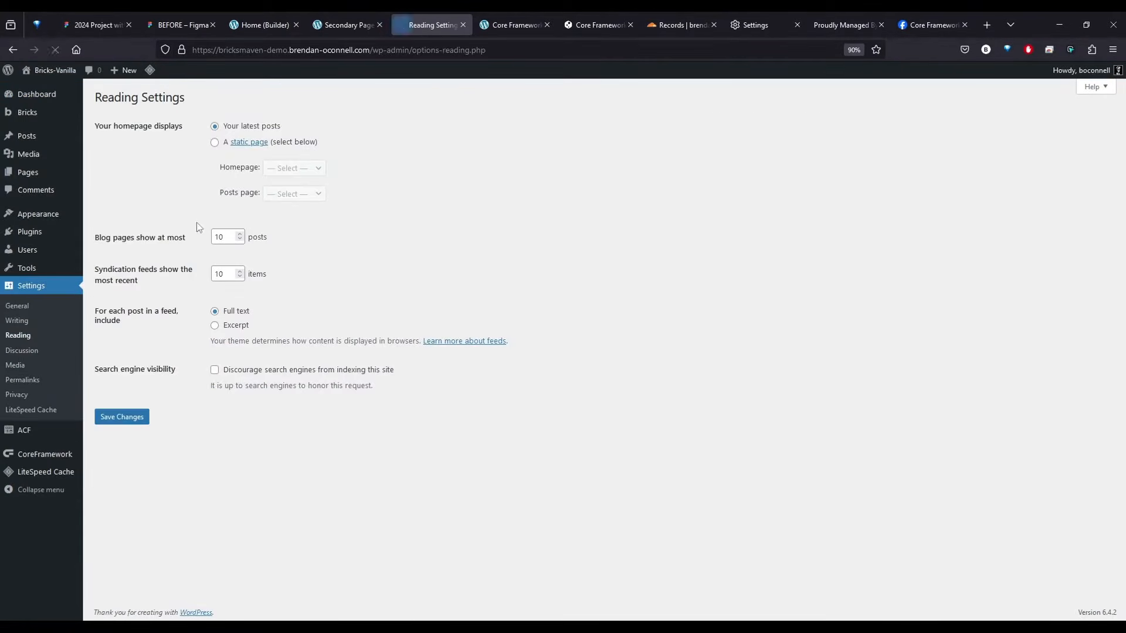
click(214, 143)
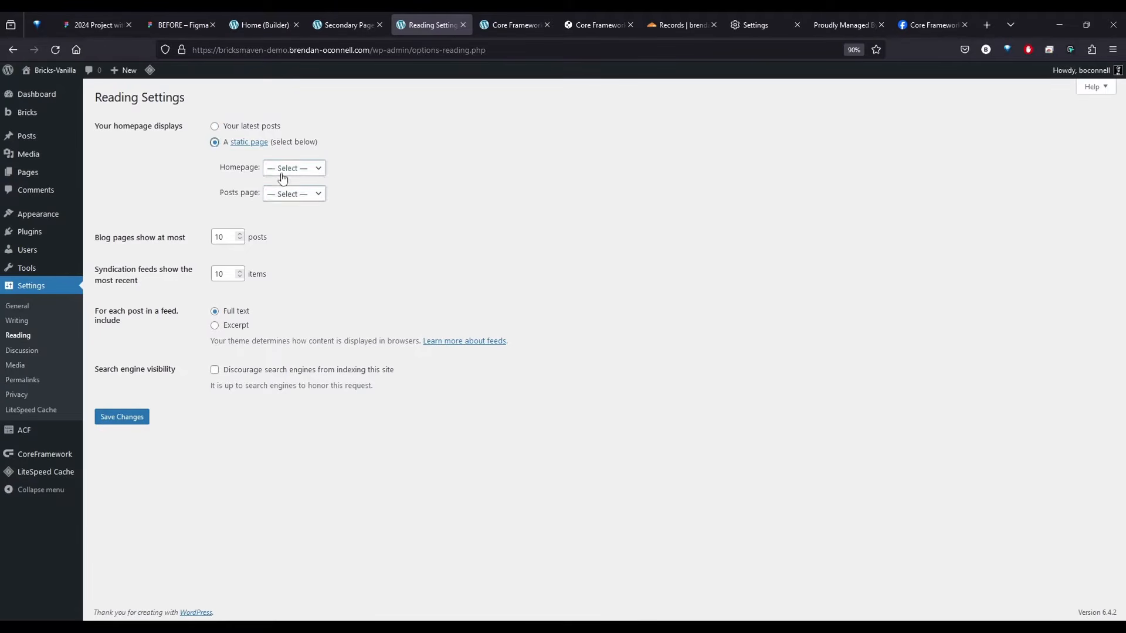
click(287, 168)
click(284, 246)
click(290, 194)
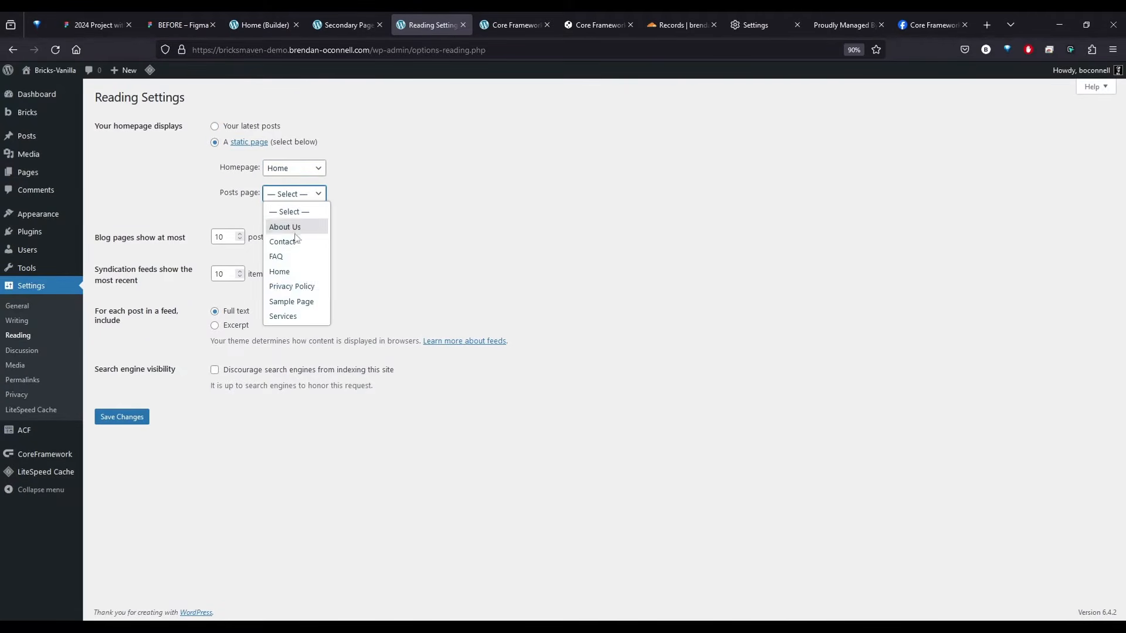
click(468, 287)
click(120, 417)
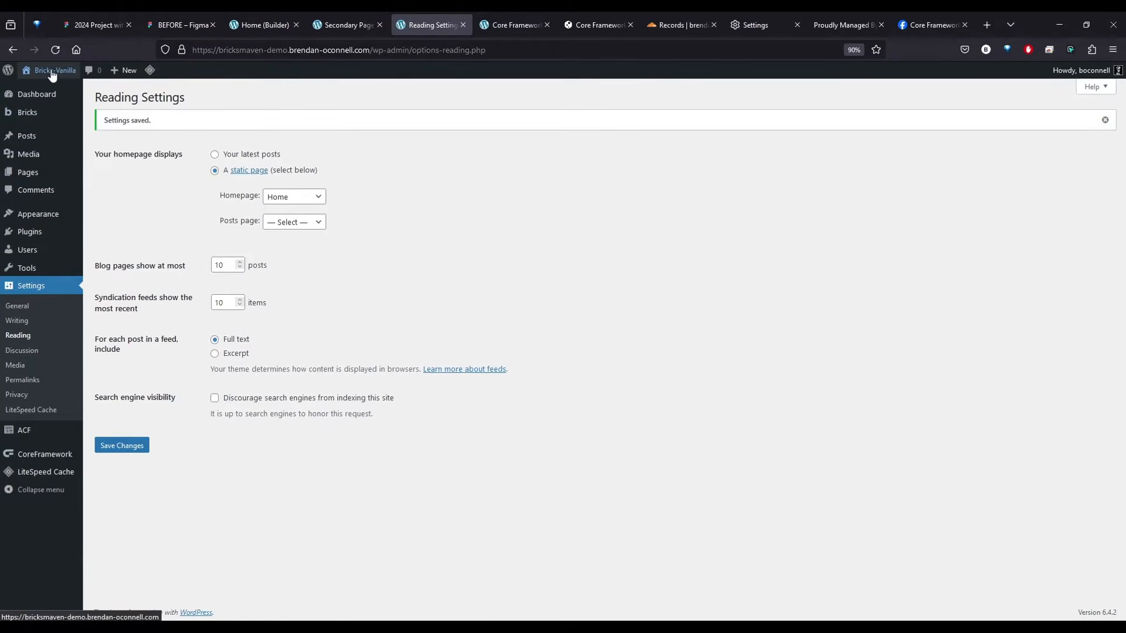
Check the site's front page on the live site and through the Home page's view link in the pages list
click(52, 73)
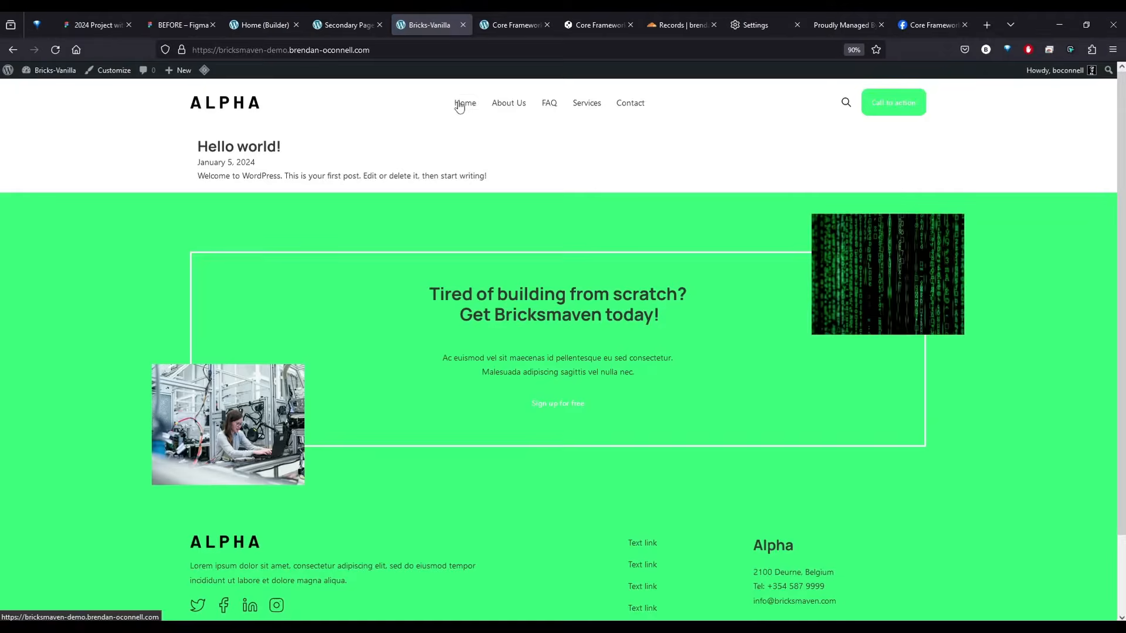
click(39, 82)
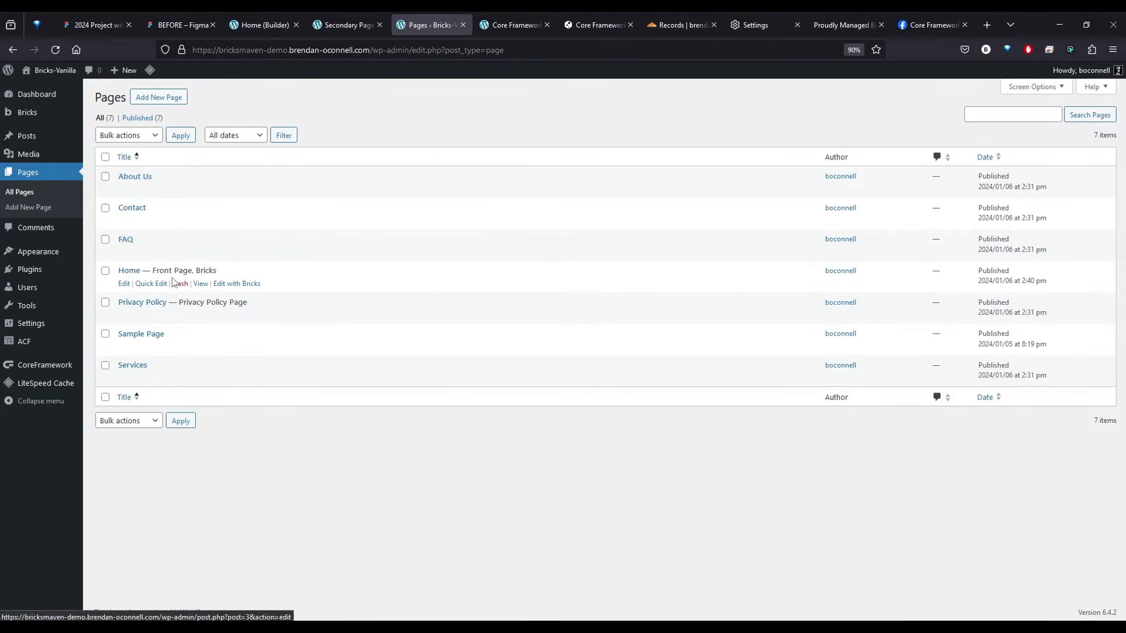
middle_click(200, 284)
click(446, 35)
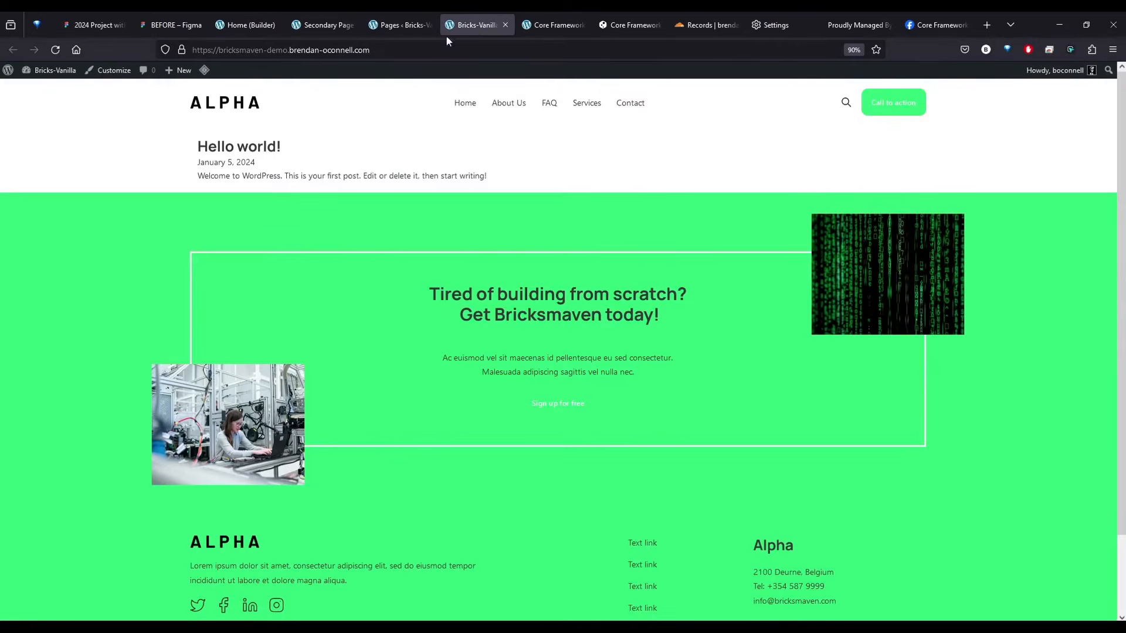
middle_click(481, 13)
click(355, 13)
Save the Home page in the Bricks builder and review its front-end preview from the hero to the testimonials in a separate tab
click(258, 13)
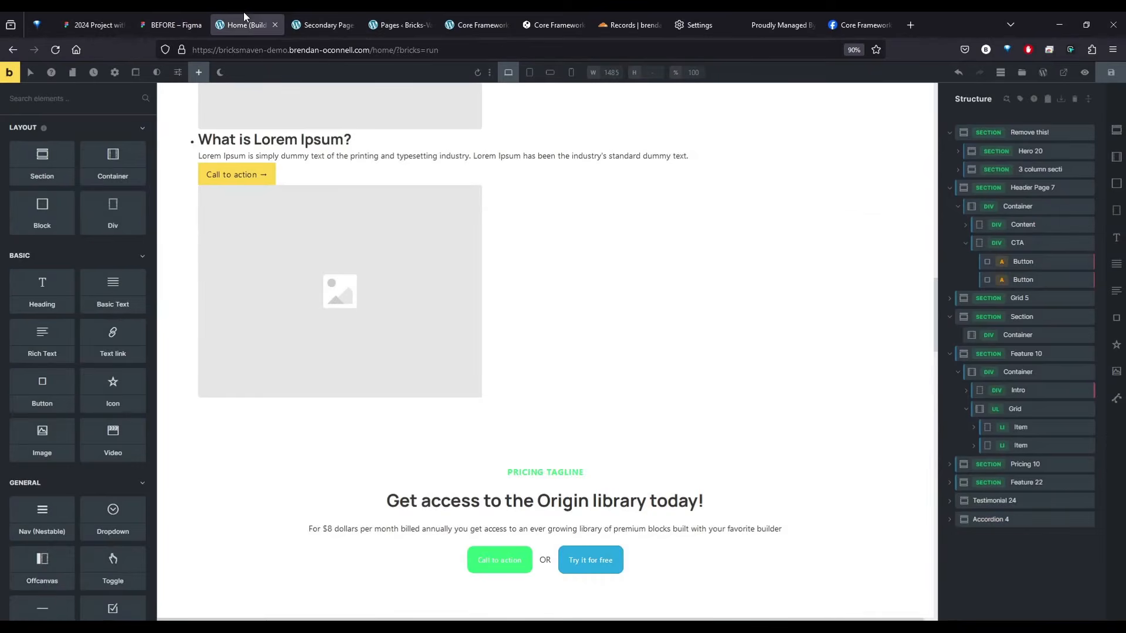
scroll(811, 320, up, 15)
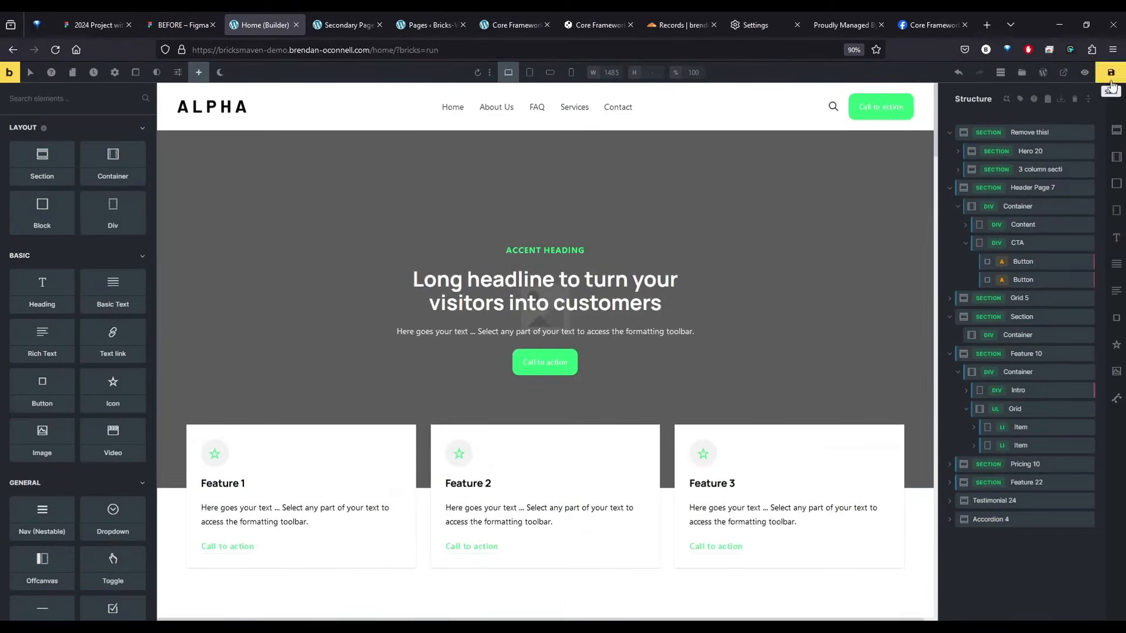
click(1111, 73)
middle_click(9, 72)
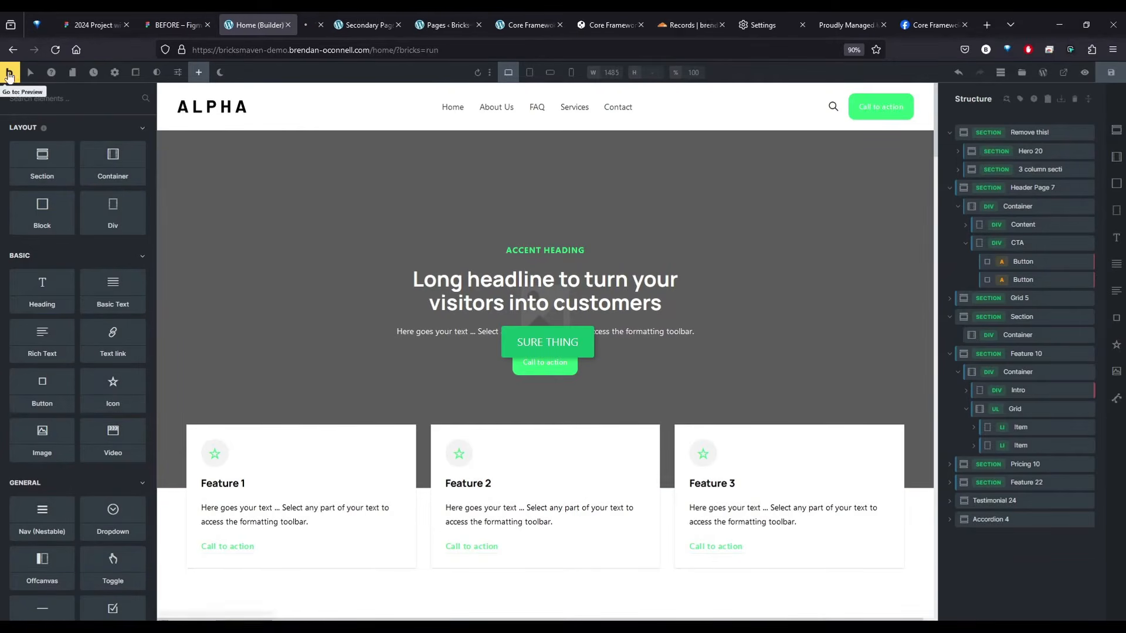
click(321, 19)
scroll(209, 414, down, 10)
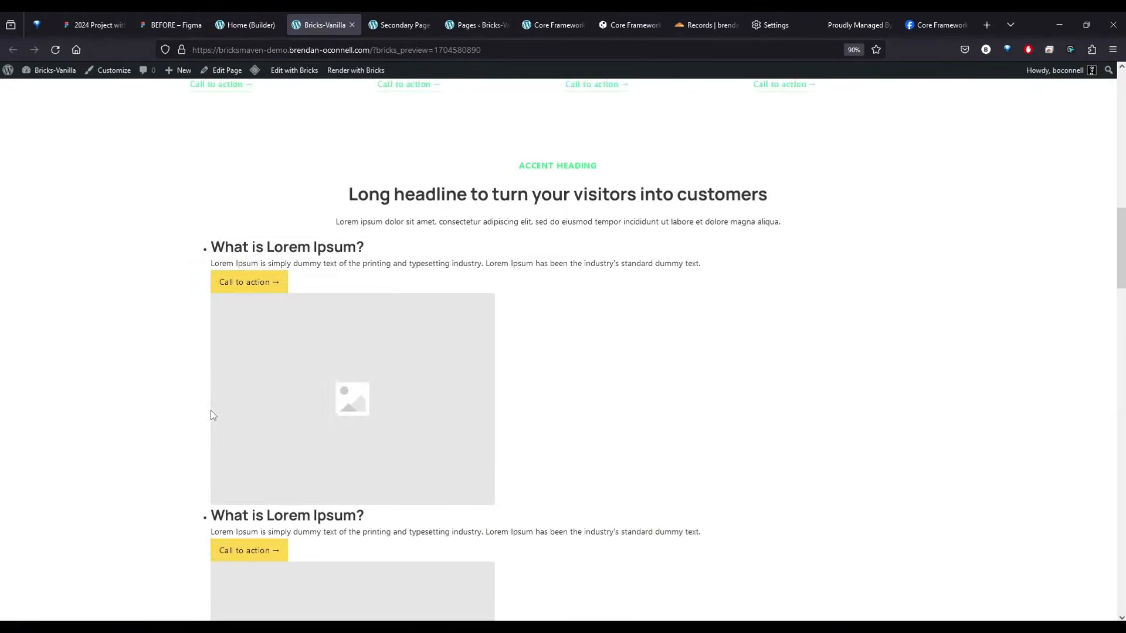
scroll(226, 440, up, 12)
scroll(464, 404, down, 5)
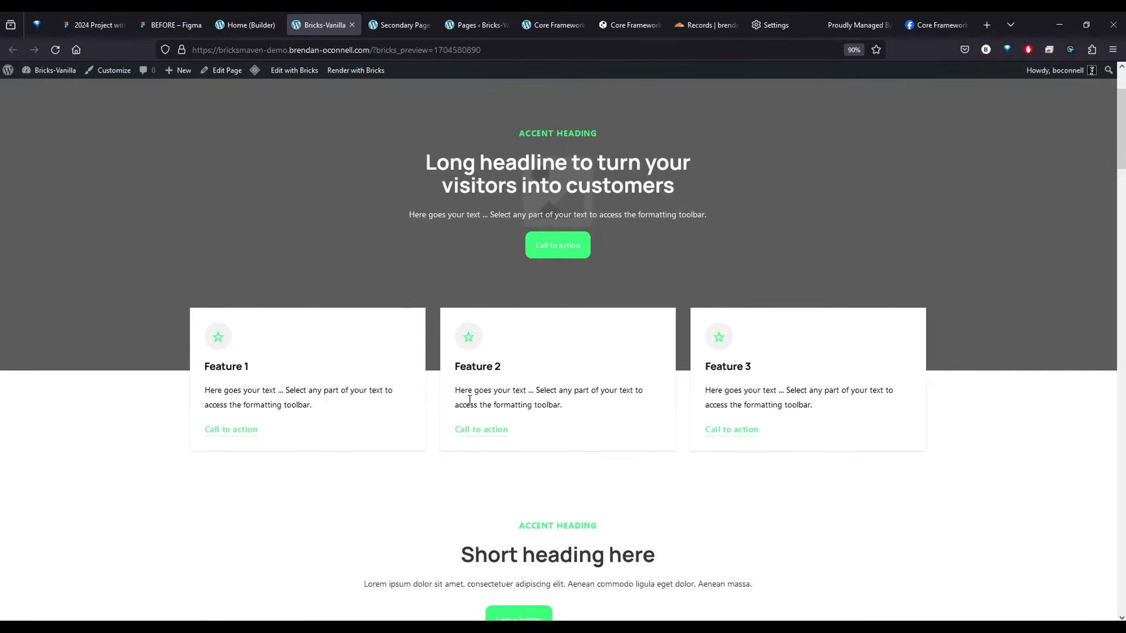
scroll(599, 430, down, 15)
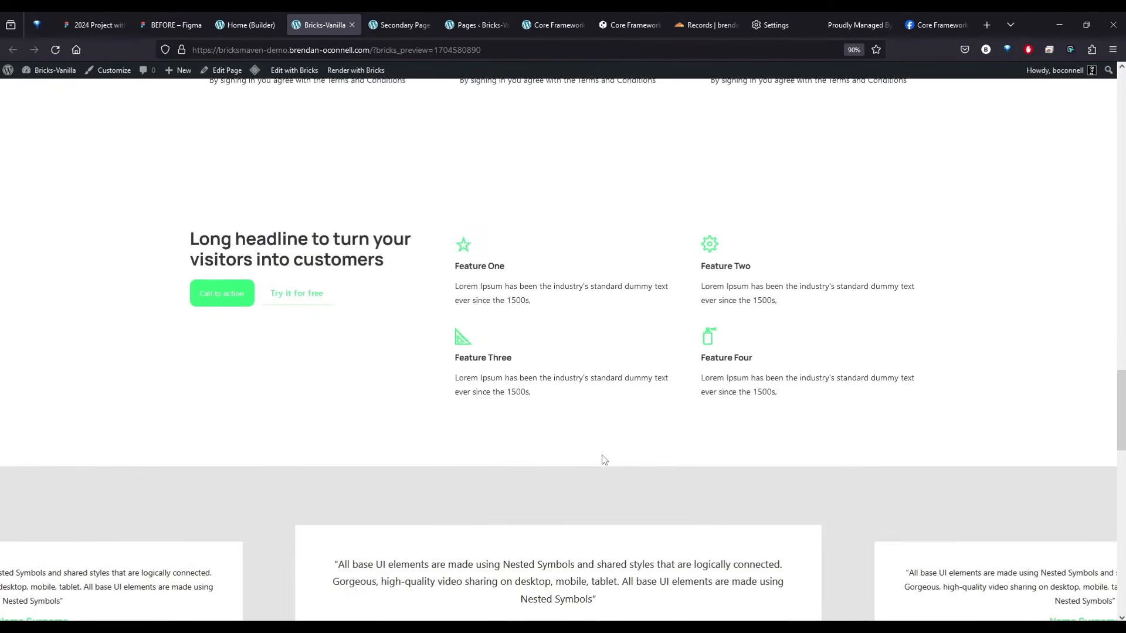
scroll(599, 469, up, 5)
scroll(593, 465, down, 6)
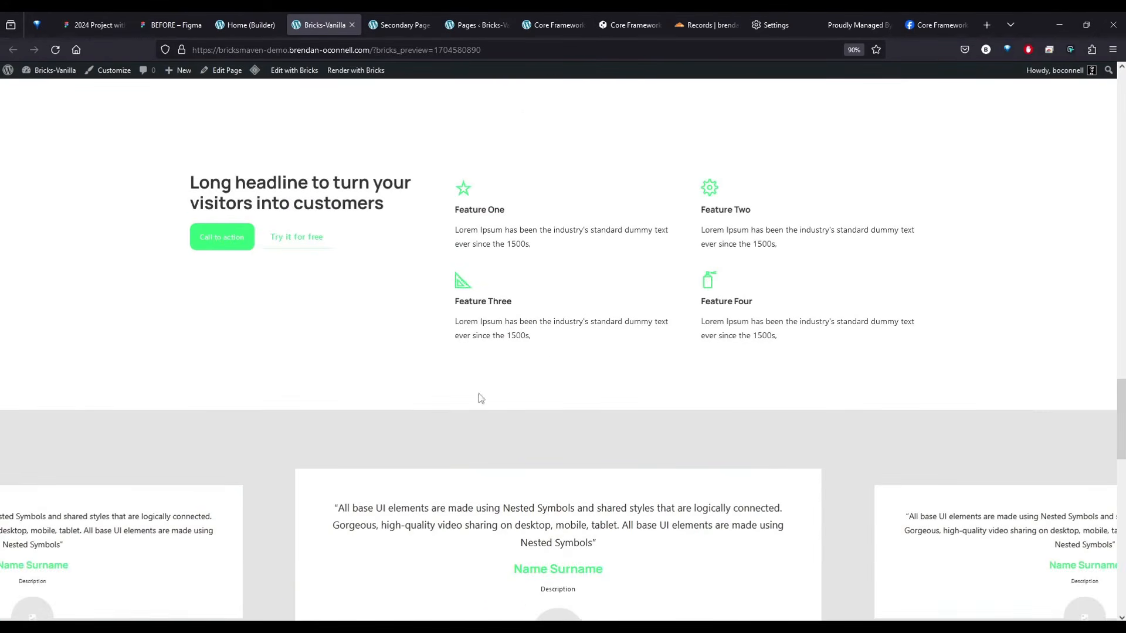
Switch to the "2024 Project with CF" Figma file, dismiss the Secondary color style editor, and examine the FAQ and Services page designs
click(93, 25)
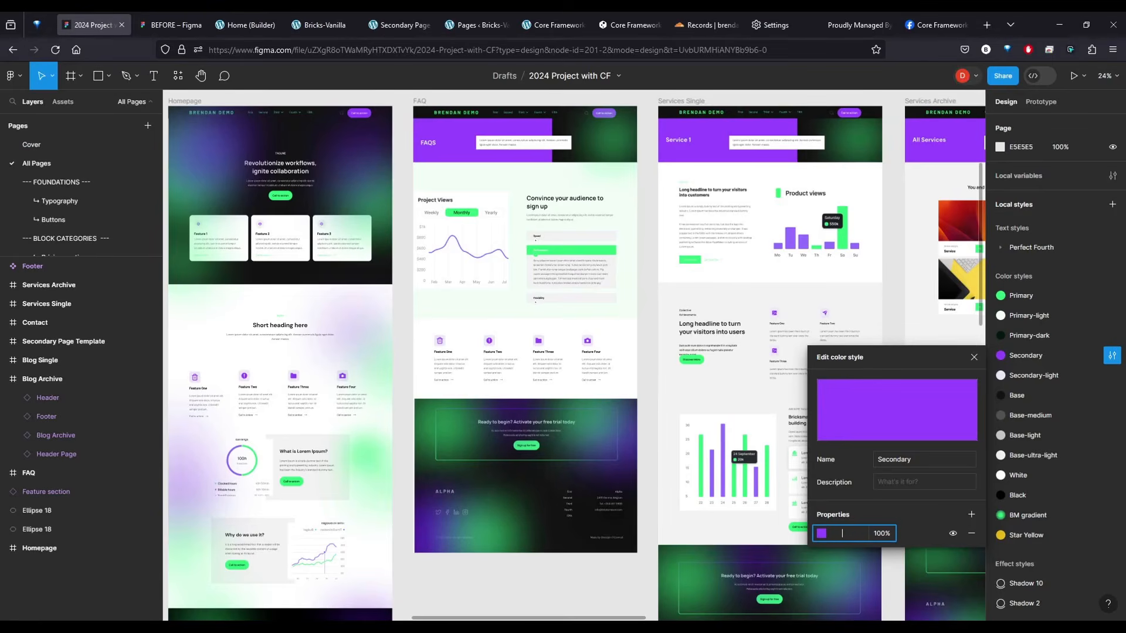
click(400, 251)
scroll(405, 252, up, 3)
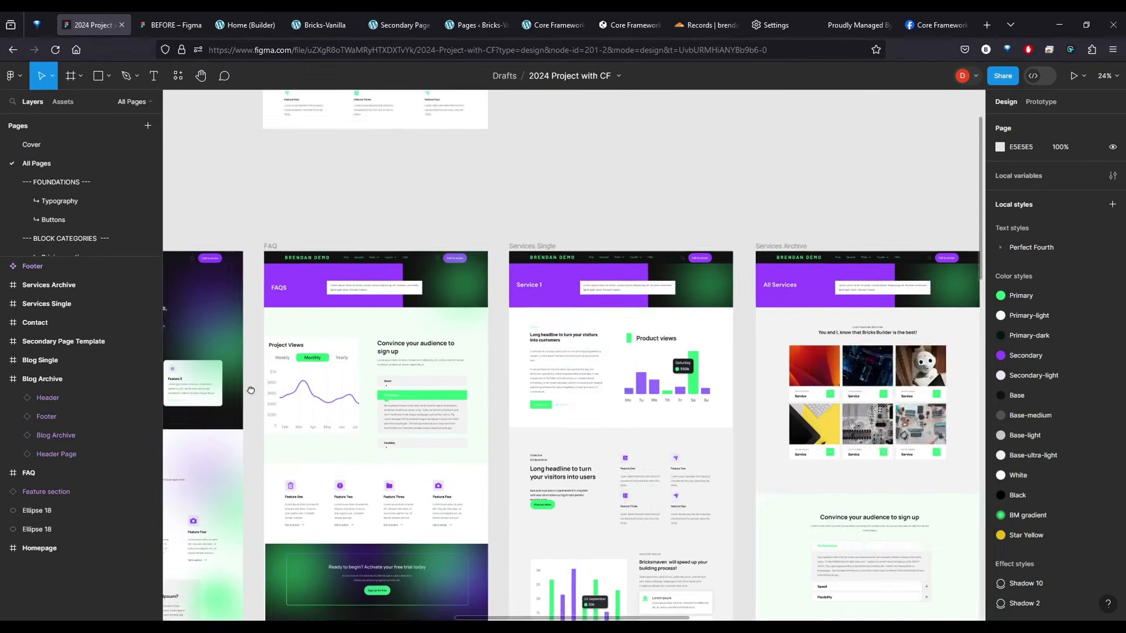